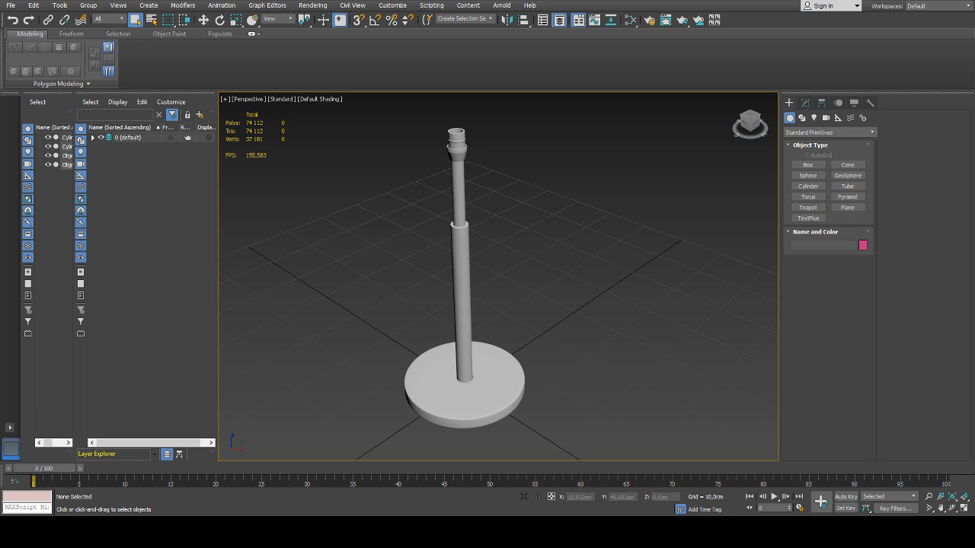
{"action": "middle_click_drag", "start_coordinate": [519, 268], "coordinate": [524, 269]}
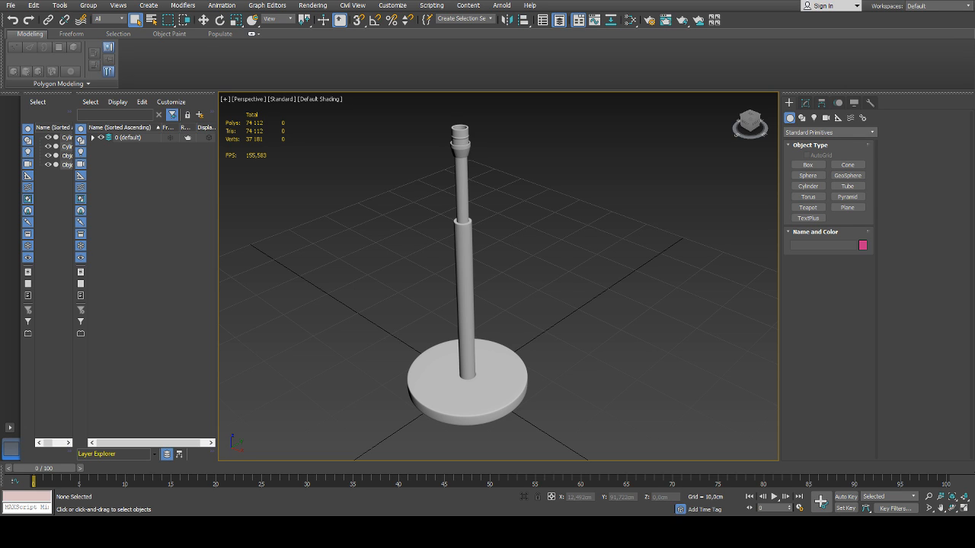
{"action": "middle_click_drag", "start_coordinate": [572, 255], "coordinate": [585, 244]}
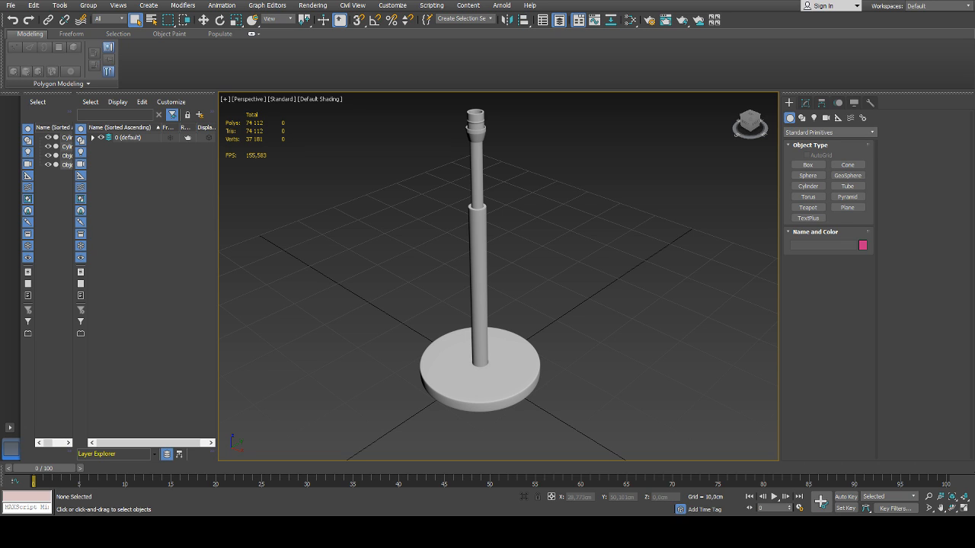
{"action": "middle_click_drag", "start_coordinate": [420, 292], "coordinate": [431, 290]}
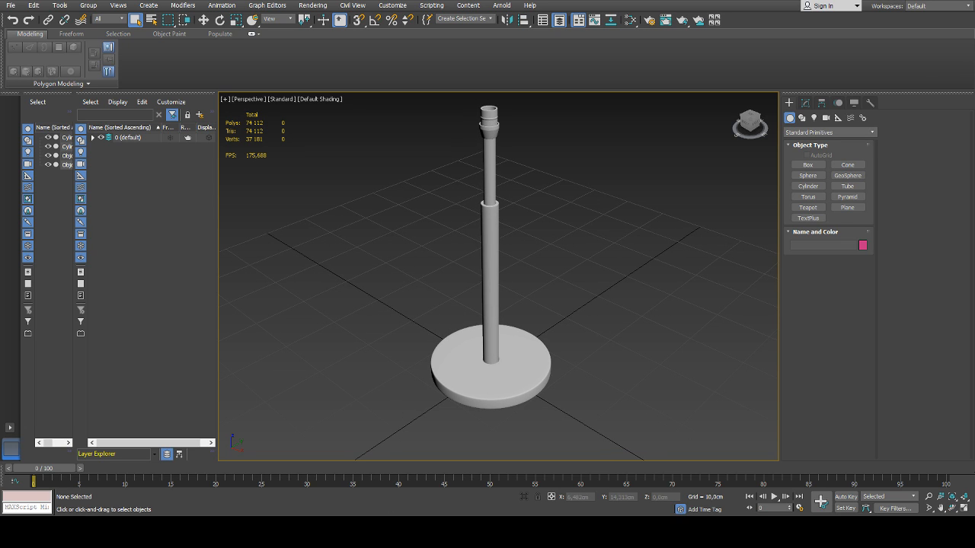
{"action": "middle_click_drag", "start_coordinate": [610, 299], "coordinate": [583, 259], "text": "alt"}
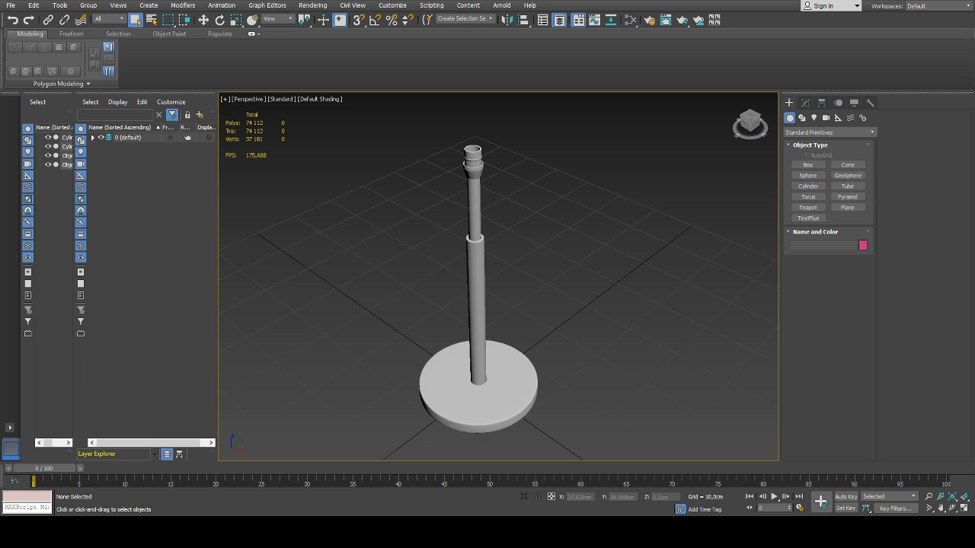
{"action": "middle_click_drag", "start_coordinate": [544, 272], "coordinate": [545, 257]}
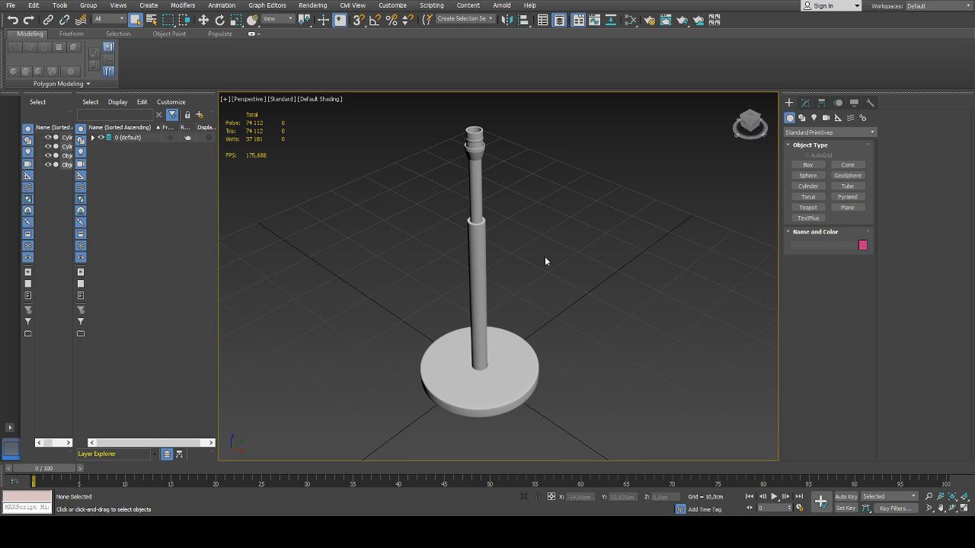
Create a tube beside the lamp base with radii of about 12.1 and 11.1 cm and a height of about 11.4 cm
{"action": "left_click", "coordinate": [847, 187]}
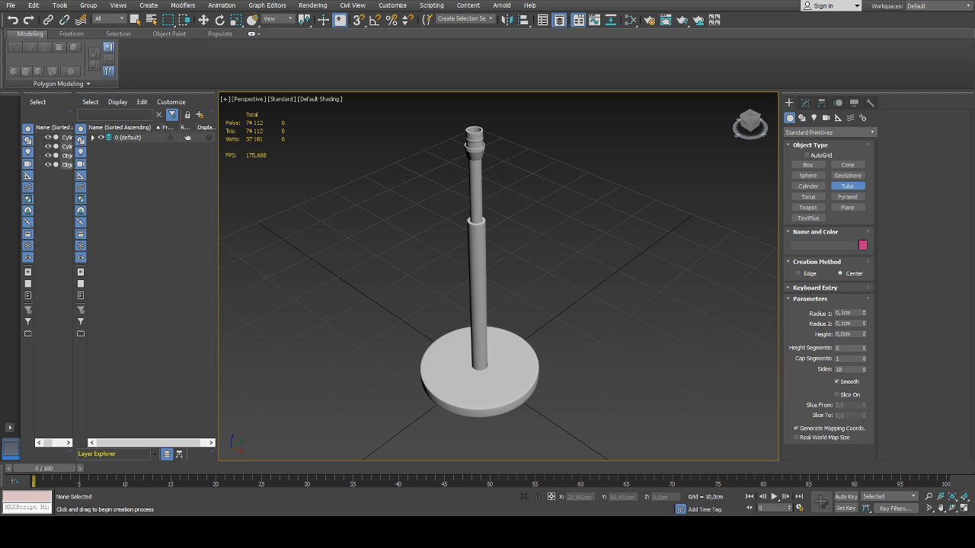
{"action": "middle_click_drag", "start_coordinate": [586, 269], "coordinate": [604, 235]}
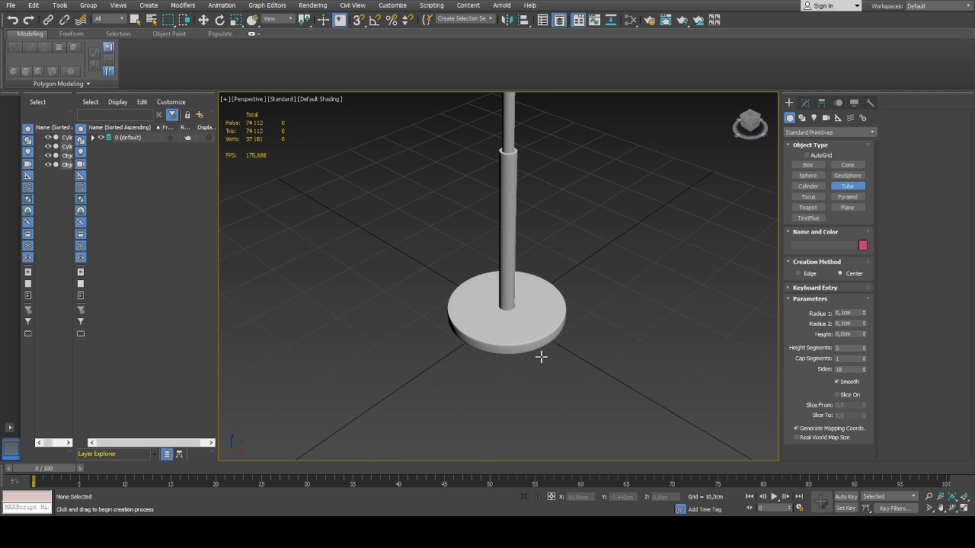
{"action": "left_click_drag", "start_coordinate": [553, 362], "coordinate": [611, 403]}
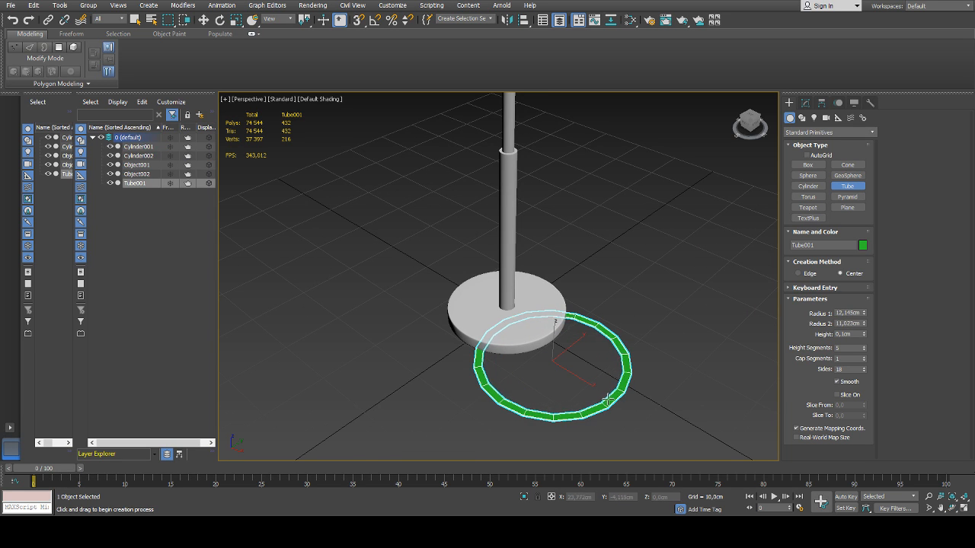
{"action": "left_click", "coordinate": [607, 398]}
{"action": "left_click", "coordinate": [615, 328]}
{"action": "key", "text": "w"}
{"action": "scroll", "coordinate": [615, 326], "scroll_direction": "down", "scroll_amount": 3}
{"action": "middle_click_drag", "start_coordinate": [609, 319], "coordinate": [618, 299], "text": "alt"}
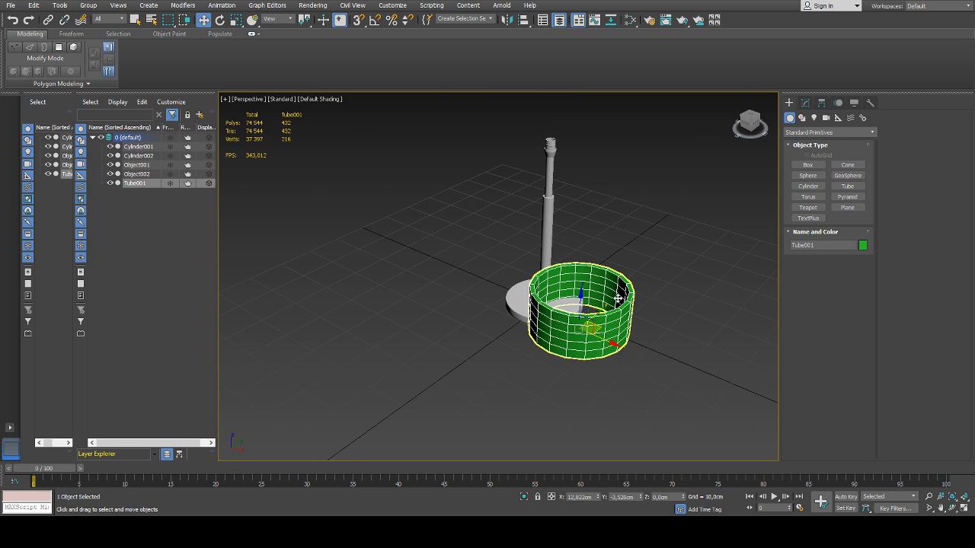
Centre the tube on the lamp stand at X 0, Y 0 and raise it to about Z 36.8 cm near the pole's upper end
{"action": "right_click", "coordinate": [597, 496]}
{"action": "right_click", "coordinate": [641, 497]}
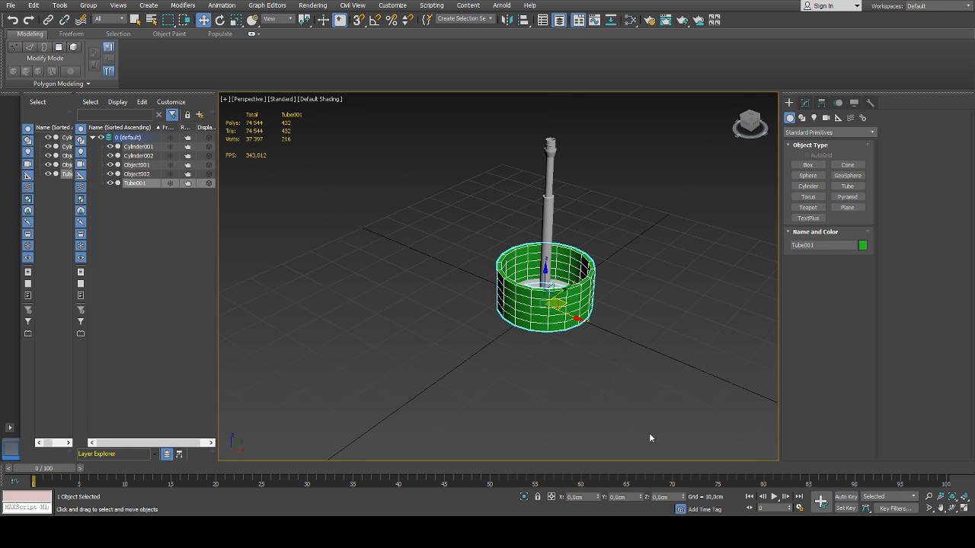
{"action": "left_click", "coordinate": [805, 102]}
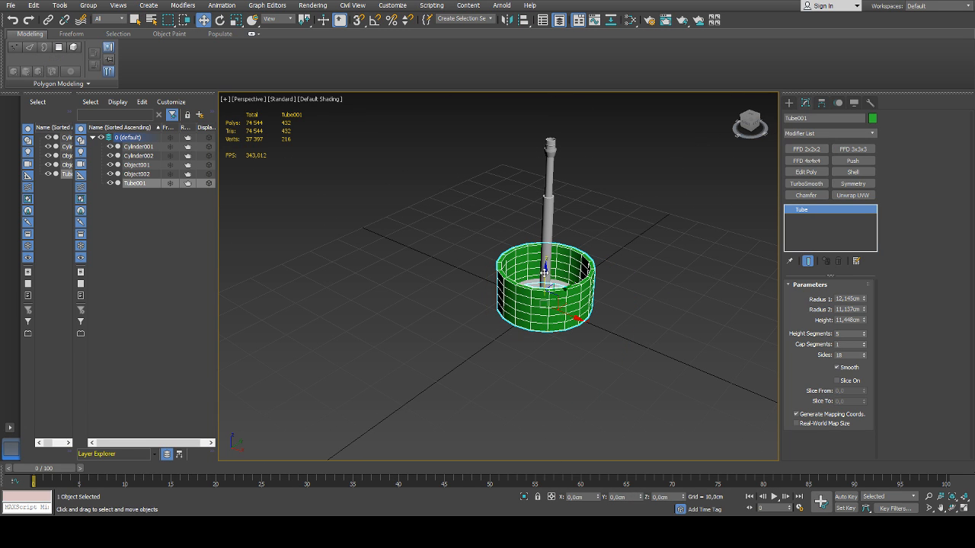
{"action": "left_click_drag", "start_coordinate": [544, 273], "coordinate": [555, 136]}
{"action": "middle_click_drag", "start_coordinate": [557, 161], "coordinate": [548, 282]}
{"action": "middle_click_drag", "start_coordinate": [548, 282], "coordinate": [568, 254], "text": "alt"}
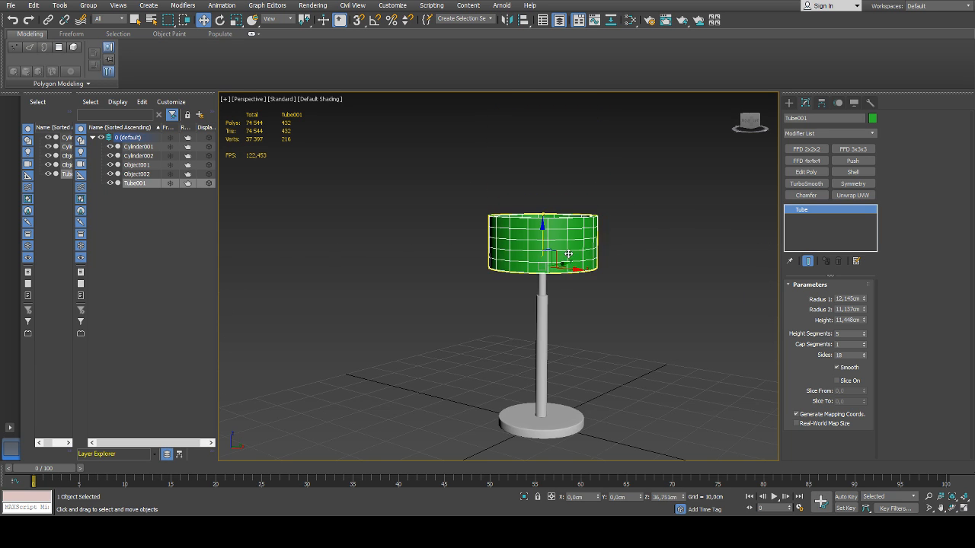
{"action": "scroll", "coordinate": [568, 253], "scroll_direction": "up", "scroll_amount": 4}
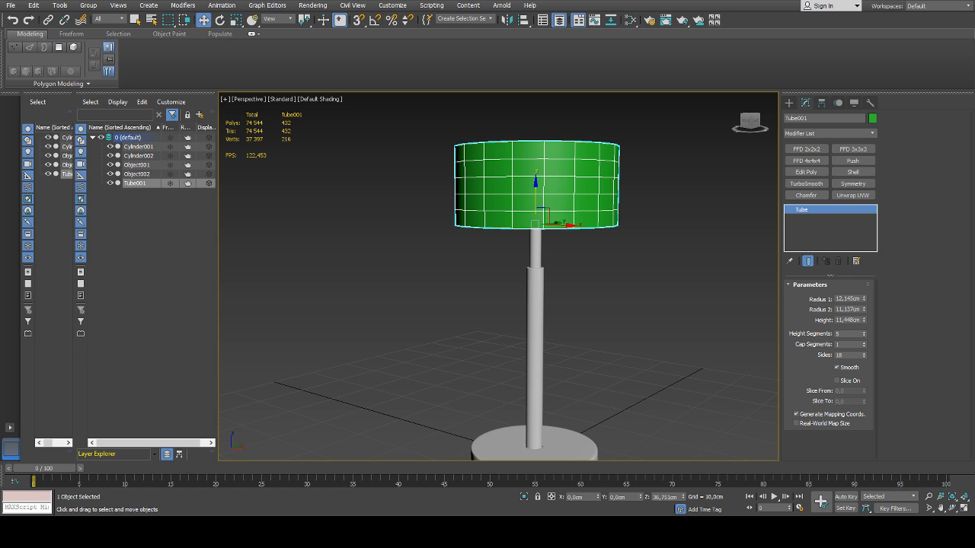
Set the tube's Radius 2 to about 11.3 cm and its height to about 18 cm
{"action": "middle_click_drag", "start_coordinate": [524, 187], "coordinate": [539, 227]}
{"action": "left_click_drag", "start_coordinate": [863, 310], "coordinate": [865, 303]}
{"action": "key", "text": "ctrl+z"}
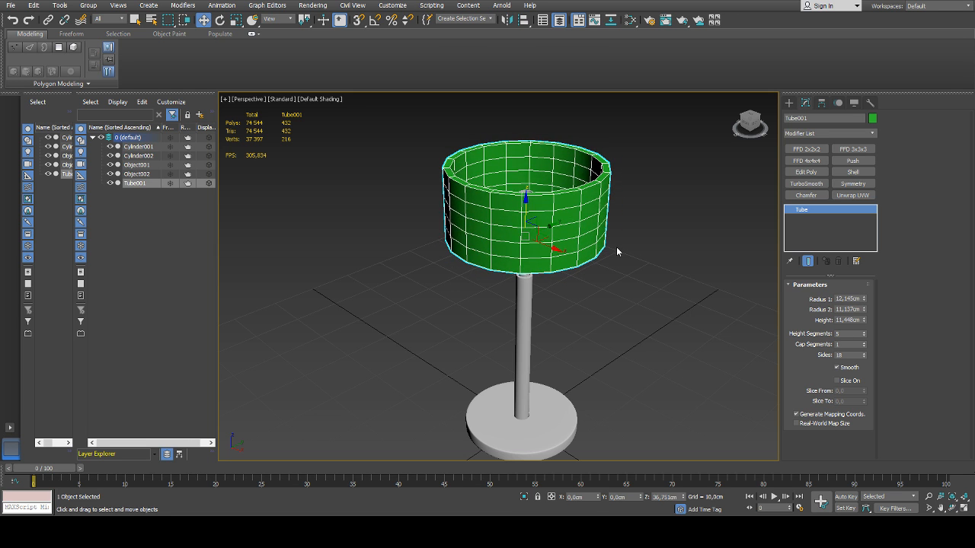
{"action": "middle_click_drag", "start_coordinate": [616, 250], "coordinate": [597, 283], "text": "alt"}
{"action": "scroll", "coordinate": [540, 264], "scroll_direction": "up", "scroll_amount": 3}
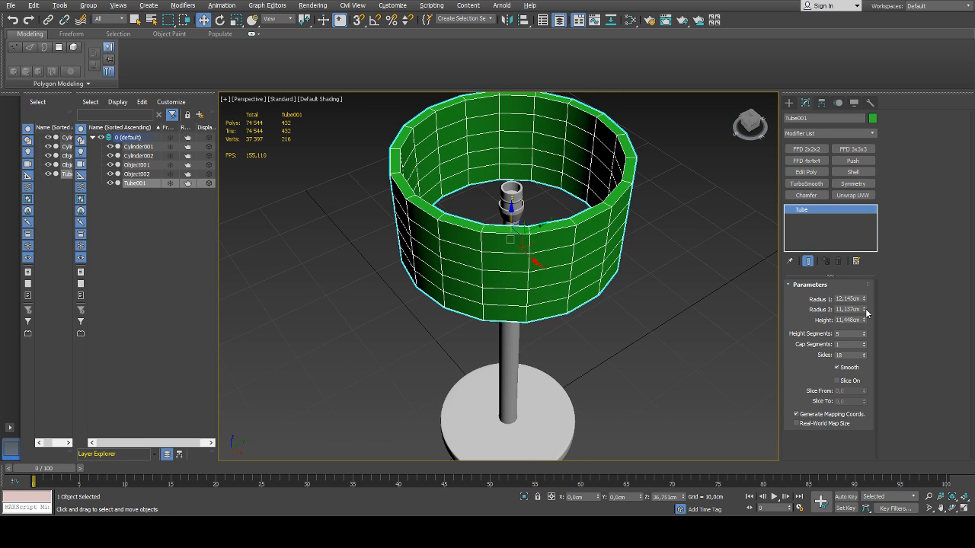
{"action": "left_click_drag", "start_coordinate": [864, 310], "coordinate": [864, 310]}
{"action": "scroll", "coordinate": [578, 270], "scroll_direction": "down", "scroll_amount": 4}
{"action": "mouse_move", "coordinate": [579, 269]}
{"action": "middle_mouse_down", "text": "alt"}
{"action": "mouse_move", "coordinate": [592, 248]}
{"action": "mouse_move", "coordinate": [579, 212]}
{"action": "mouse_move", "coordinate": [580, 252]}
{"action": "middle_mouse_up", "text": "alt"}
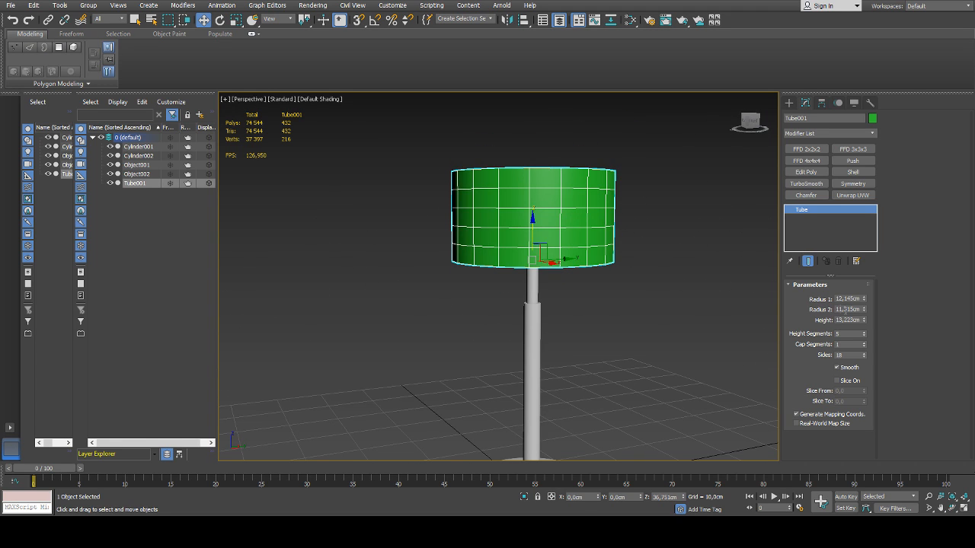
{"action": "left_click_drag", "start_coordinate": [864, 320], "coordinate": [856, 300]}
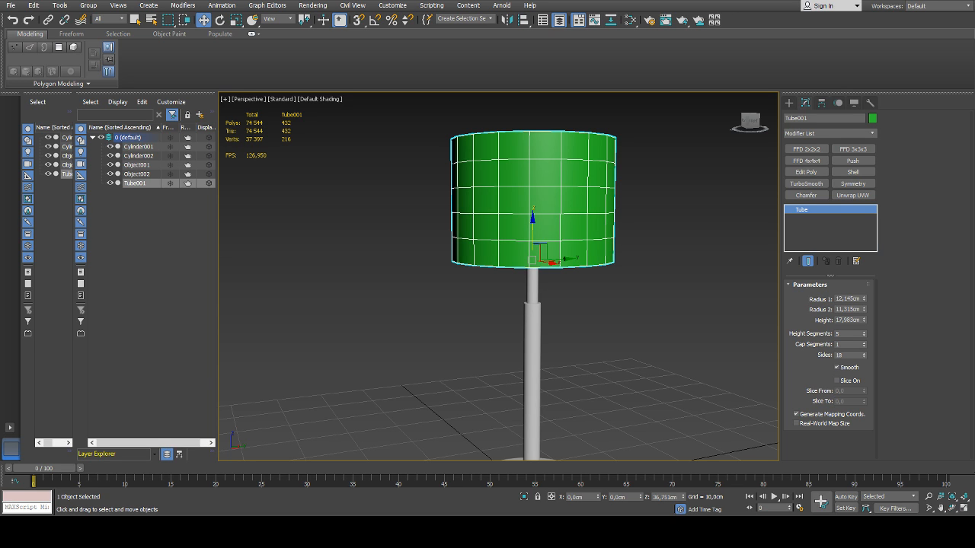
Apply the lamp stand's light grey material to the lampshade tube
{"action": "middle_click_drag", "start_coordinate": [584, 246], "coordinate": [565, 258]}
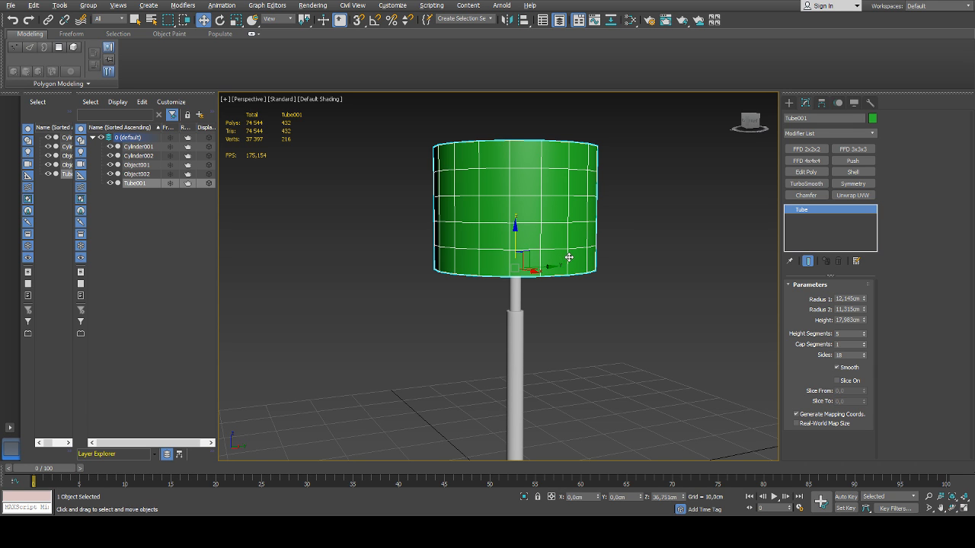
{"action": "mouse_move", "coordinate": [568, 257]}
{"action": "middle_mouse_down", "text": "alt"}
{"action": "mouse_move", "coordinate": [555, 277]}
{"action": "mouse_move", "coordinate": [597, 261]}
{"action": "mouse_move", "coordinate": [559, 262]}
{"action": "middle_mouse_up", "text": "alt"}
{"action": "key", "text": "m"}
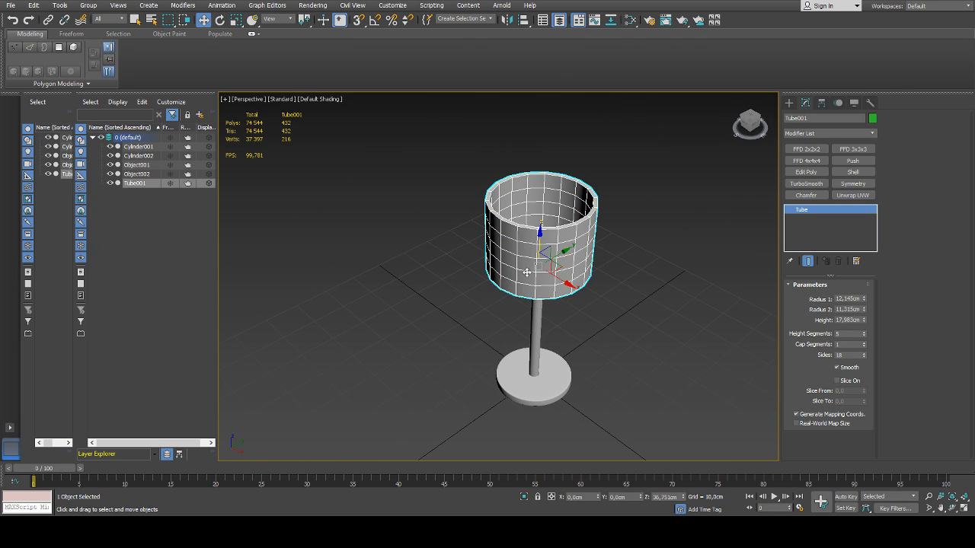
{"action": "left_click", "coordinate": [624, 268]}
{"action": "middle_click_drag", "start_coordinate": [581, 260], "coordinate": [485, 282]}
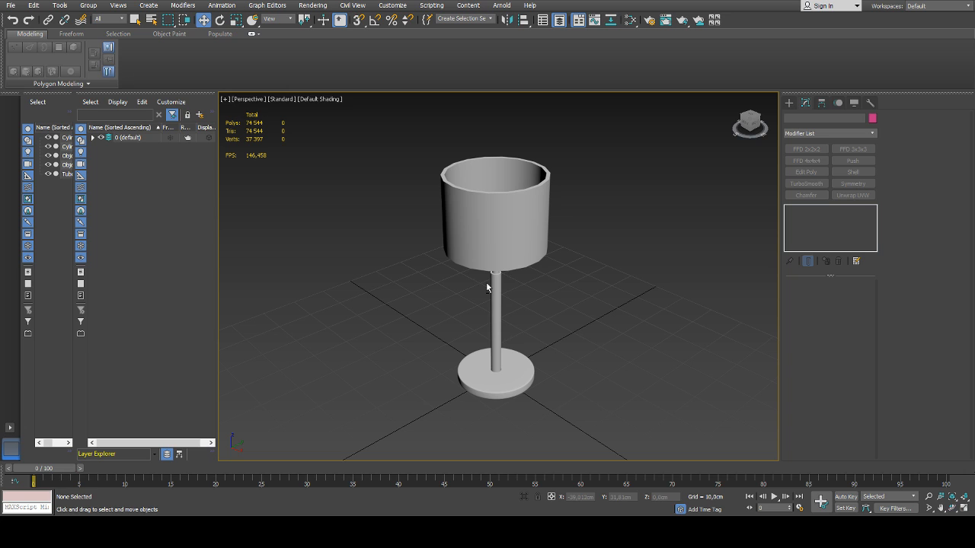
{"action": "mouse_move", "coordinate": [518, 243]}
{"action": "middle_mouse_down", "text": "alt"}
{"action": "mouse_move", "coordinate": [505, 213]}
{"action": "mouse_move", "coordinate": [514, 239]}
{"action": "middle_mouse_up", "text": "alt"}
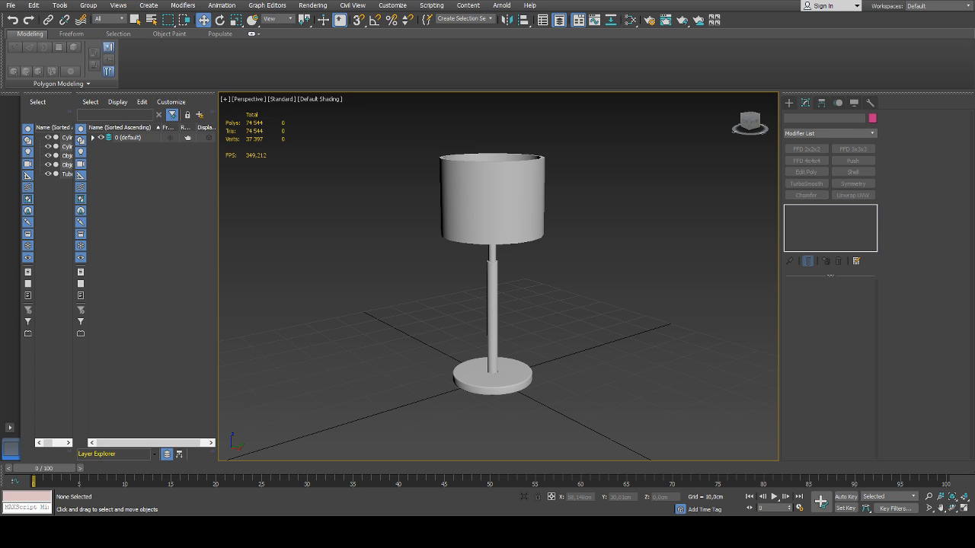
Widen the lampshade tube to a Radius 1 of about 15.2 cm and a Radius 2 of about 14.6 cm
{"action": "middle_click_drag", "start_coordinate": [584, 244], "coordinate": [559, 293]}
{"action": "left_click", "coordinate": [471, 254]}
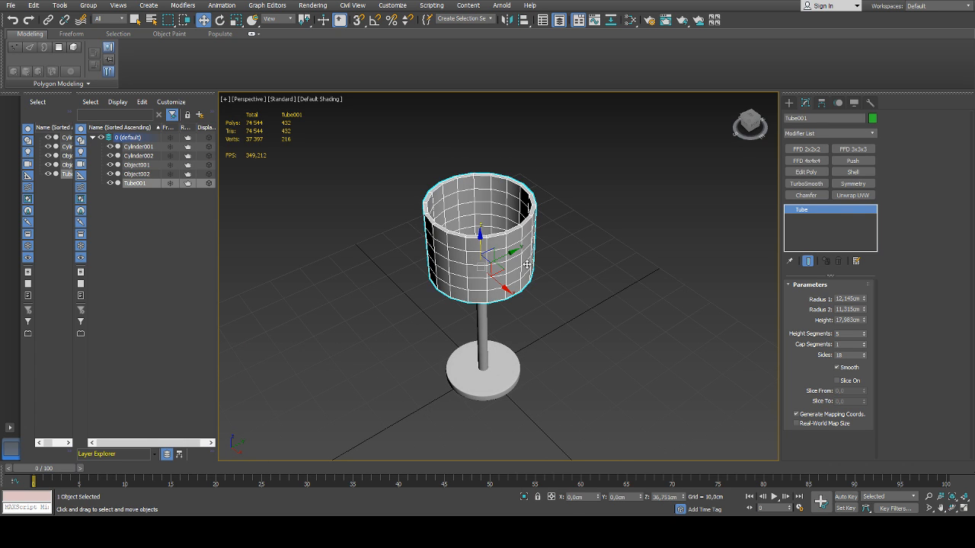
{"action": "mouse_move", "coordinate": [866, 302]}
{"action": "left_mouse_down"}
{"action": "mouse_move", "coordinate": [865, 285]}
{"action": "mouse_move", "coordinate": [866, 304]}
{"action": "mouse_move", "coordinate": [865, 293]}
{"action": "left_mouse_up"}
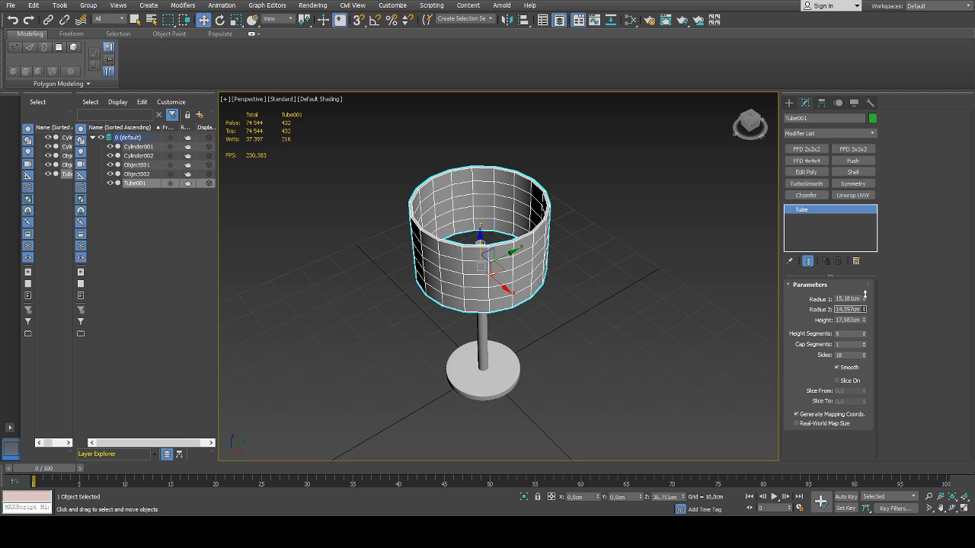
Increase the lampshade tube's height to about 23.3 cm and lower it along the pole to about Z 33.9 cm
{"action": "middle_click_drag", "start_coordinate": [569, 305], "coordinate": [645, 271], "text": "alt"}
{"action": "scroll", "coordinate": [644, 326], "scroll_direction": "up", "scroll_amount": 3}
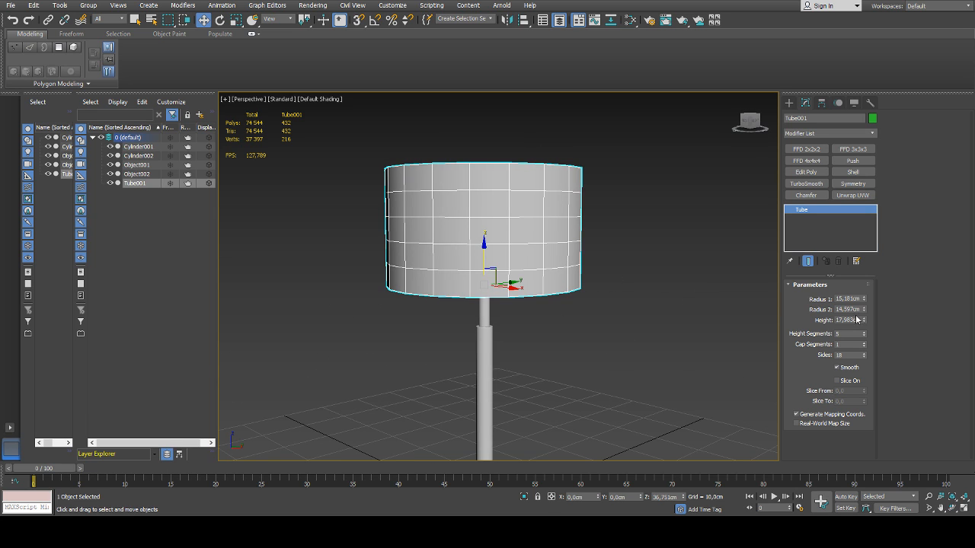
{"action": "left_click_drag", "start_coordinate": [863, 320], "coordinate": [864, 294]}
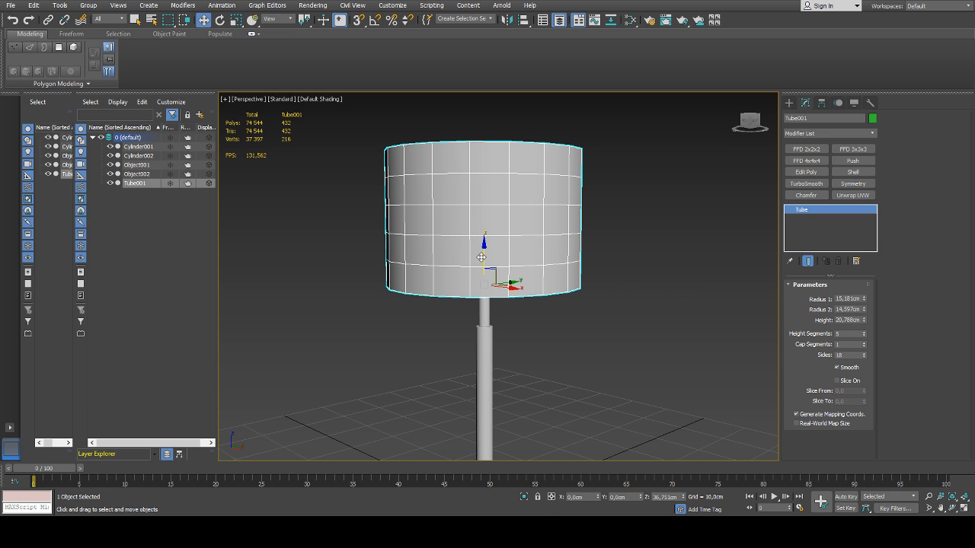
{"action": "left_click_drag", "start_coordinate": [481, 258], "coordinate": [482, 264]}
{"action": "scroll", "coordinate": [494, 252], "scroll_direction": "down", "scroll_amount": 3}
{"action": "middle_click_drag", "start_coordinate": [497, 216], "coordinate": [479, 232], "text": "alt"}
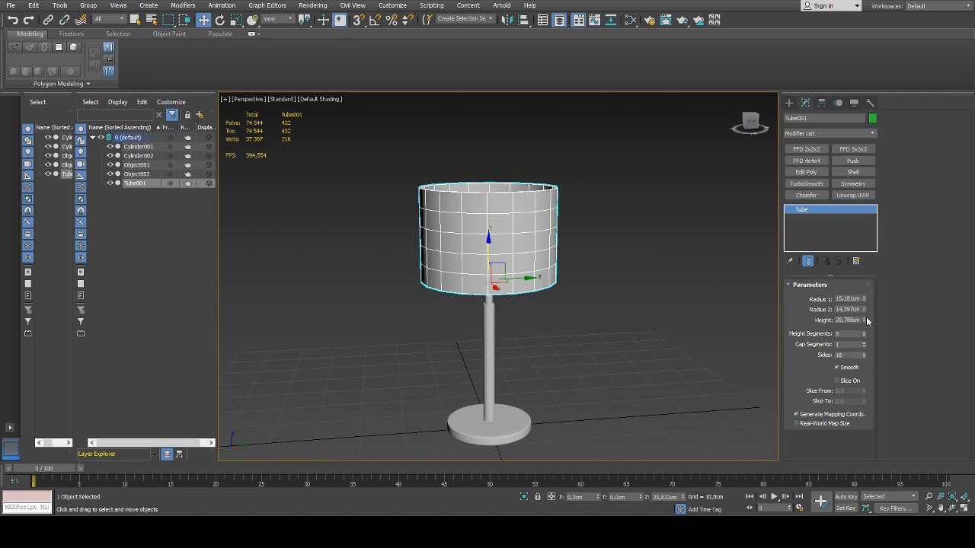
{"action": "left_click_drag", "start_coordinate": [864, 320], "coordinate": [847, 298]}
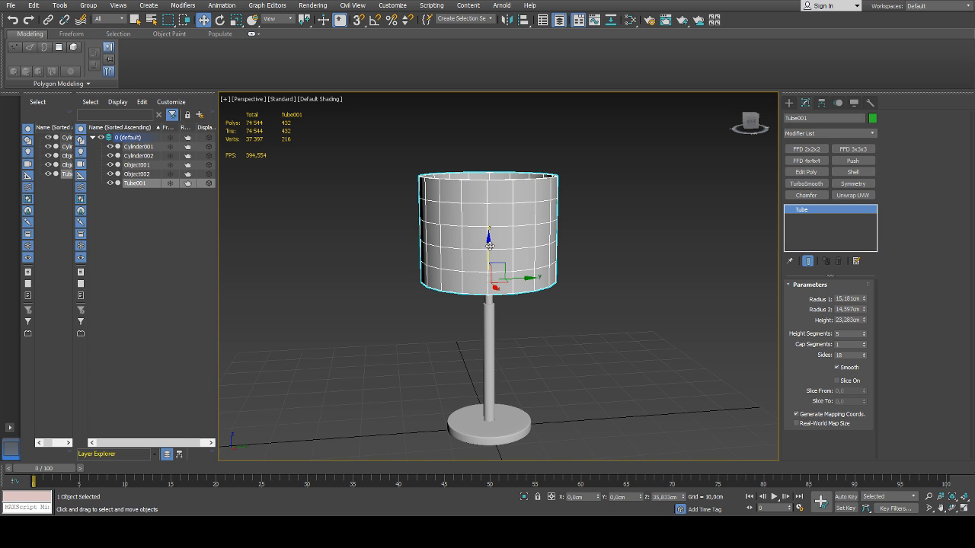
{"action": "middle_click_drag", "start_coordinate": [490, 245], "coordinate": [515, 271], "text": "alt"}
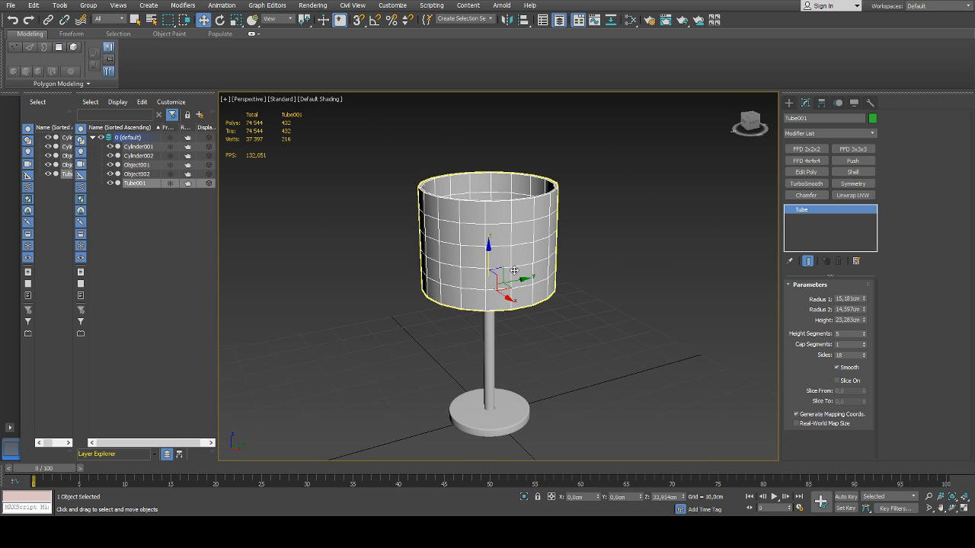
Deselect the lampshade tube and display it as see-through
{"action": "left_click", "coordinate": [608, 270]}
{"action": "middle_click_drag", "start_coordinate": [583, 288], "coordinate": [590, 295], "text": "alt"}
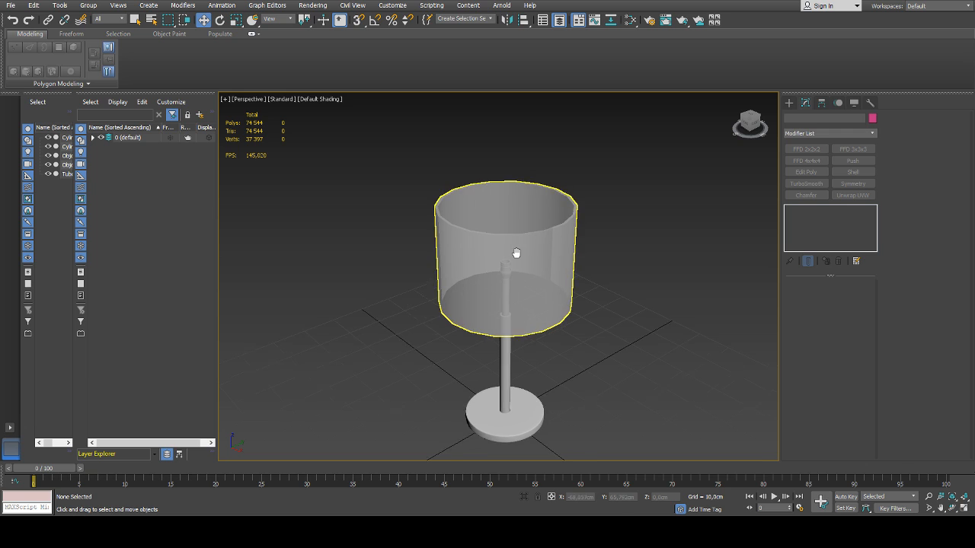
{"action": "middle_click_drag", "start_coordinate": [513, 256], "coordinate": [501, 223]}
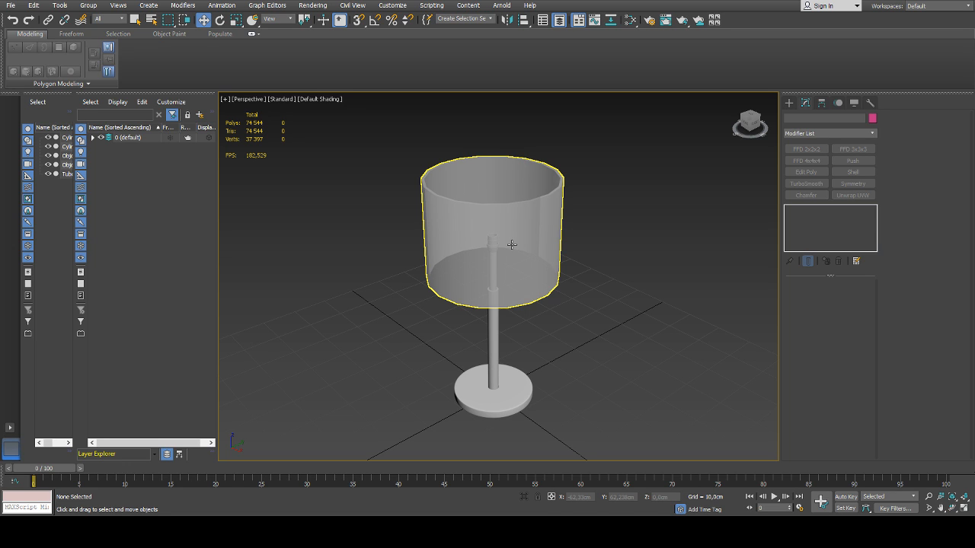
{"action": "middle_click_drag", "start_coordinate": [511, 247], "coordinate": [498, 254]}
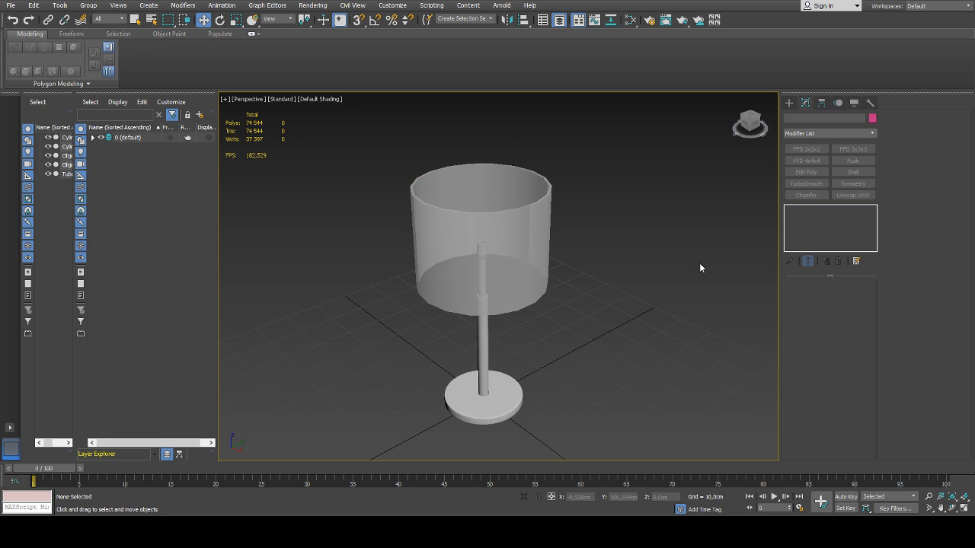
Create a small box beside the lamp base and centre it at X 0, Y 0
{"action": "left_click", "coordinate": [788, 105]}
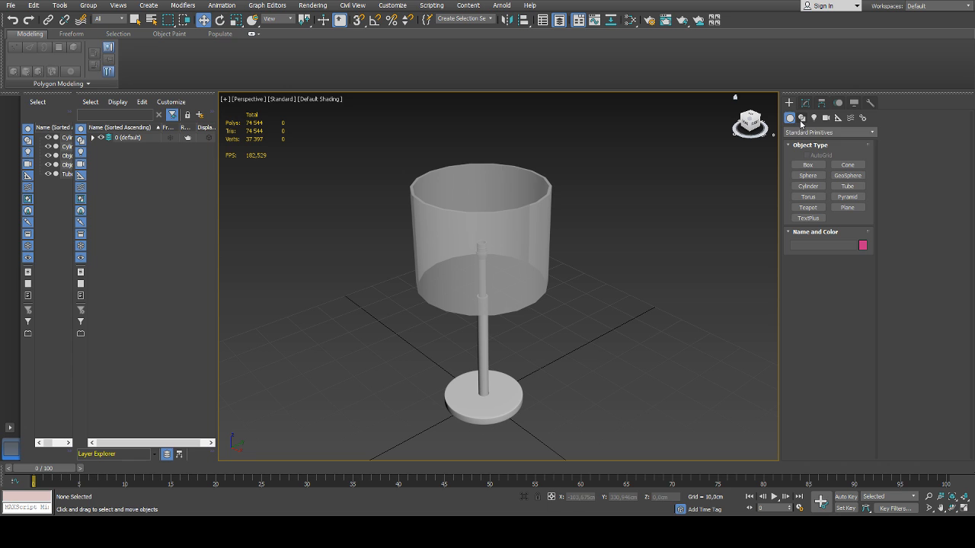
{"action": "left_click", "coordinate": [807, 165]}
{"action": "middle_click_drag", "start_coordinate": [594, 309], "coordinate": [600, 274], "text": "alt"}
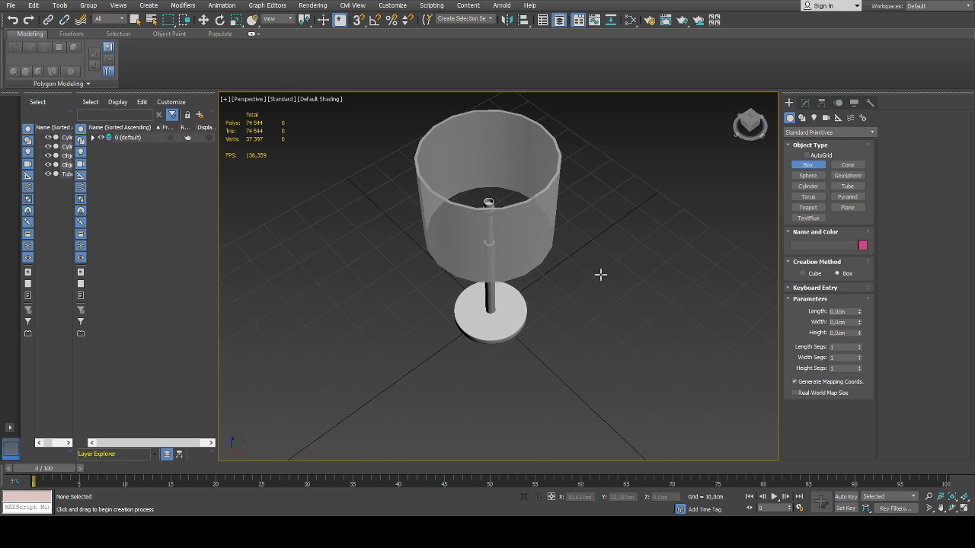
{"action": "left_click_drag", "start_coordinate": [539, 356], "coordinate": [558, 355]}
{"action": "left_click", "coordinate": [559, 348]}
{"action": "key", "text": "w"}
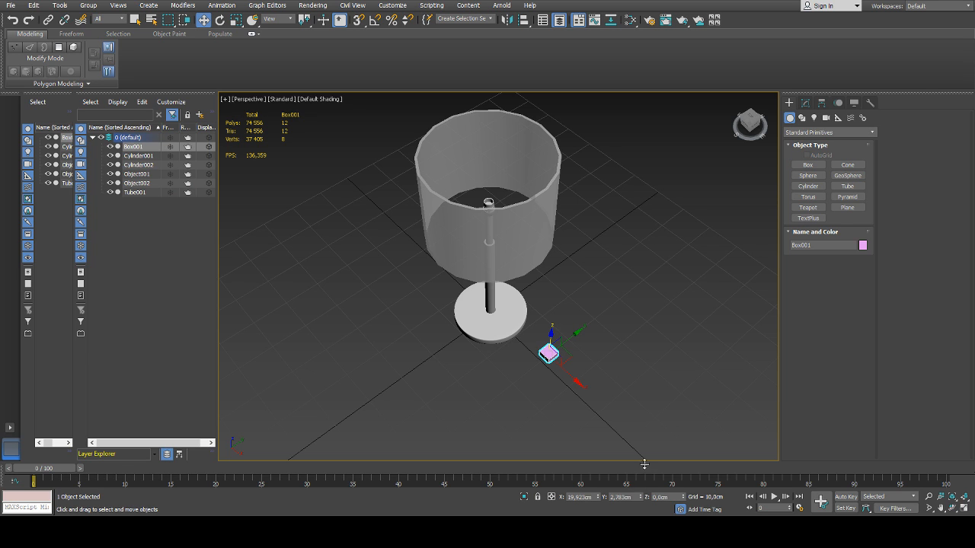
{"action": "right_click", "coordinate": [598, 497]}
{"action": "right_click", "coordinate": [641, 498]}
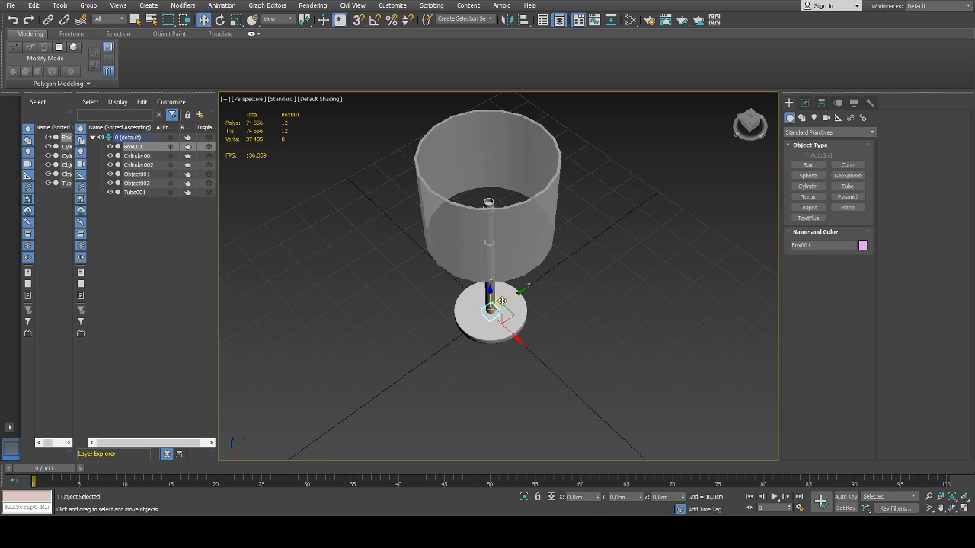
Raise the small box to the lampshade's upper opening at about Z 56.2 cm and reduce its height to about 0.54 cm
{"action": "left_click_drag", "start_coordinate": [490, 287], "coordinate": [498, 143]}
{"action": "middle_click_drag", "start_coordinate": [500, 147], "coordinate": [499, 175]}
{"action": "scroll", "coordinate": [495, 179], "scroll_direction": "up", "scroll_amount": 3}
{"action": "middle_click_drag", "start_coordinate": [471, 209], "coordinate": [513, 171], "text": "alt"}
{"action": "left_click_drag", "start_coordinate": [490, 170], "coordinate": [489, 156]}
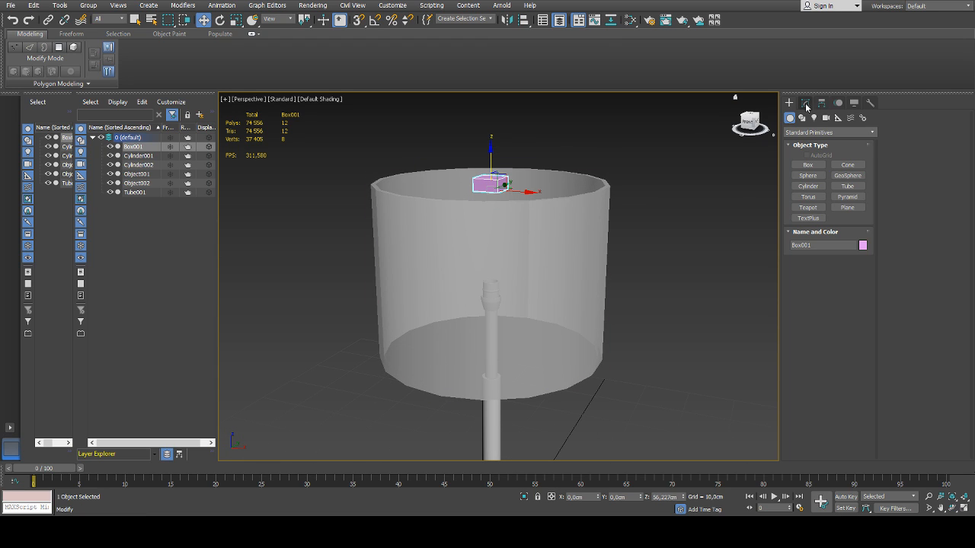
{"action": "left_click", "coordinate": [805, 102]}
{"action": "left_click_drag", "start_coordinate": [860, 319], "coordinate": [860, 354]}
Scale the box uniformly to about 75.4% and rest it level with the lampshade's upper rim at about Z 57.25 cm
{"action": "middle_click_drag", "start_coordinate": [466, 131], "coordinate": [475, 187], "text": "alt"}
{"action": "scroll", "coordinate": [485, 168], "scroll_direction": "up", "scroll_amount": 3}
{"action": "key", "text": "r"}
{"action": "key", "text": "f"}
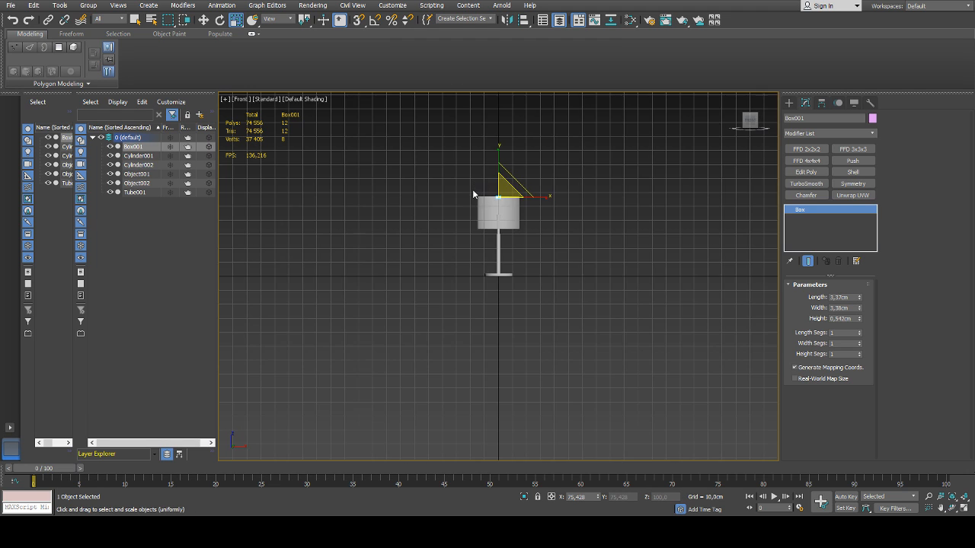
{"action": "scroll", "coordinate": [500, 196], "scroll_direction": "up", "scroll_amount": 6}
{"action": "scroll", "coordinate": [496, 213], "scroll_direction": "up", "scroll_amount": 3}
{"action": "key", "text": "w"}
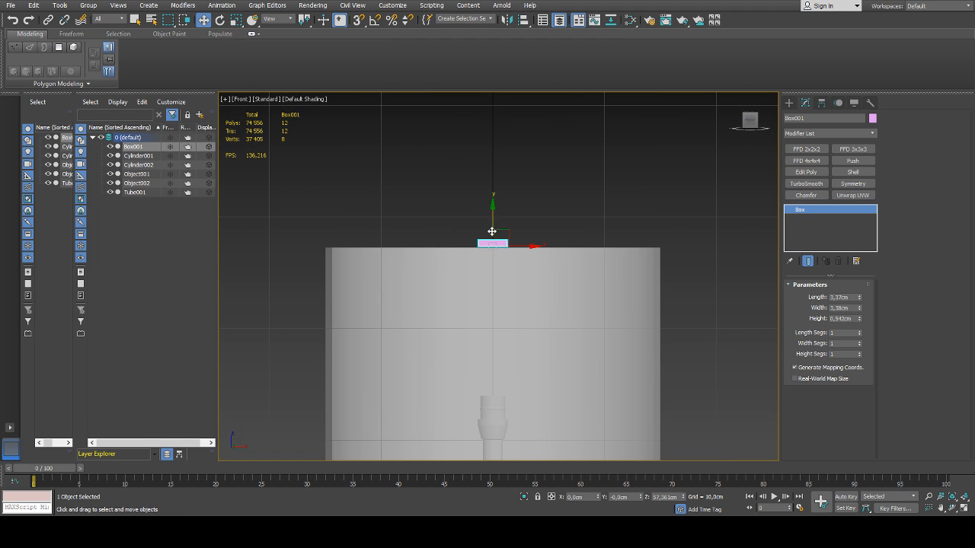
{"action": "scroll", "coordinate": [499, 260], "scroll_direction": "up", "scroll_amount": 5}
{"action": "left_click_drag", "start_coordinate": [499, 260], "coordinate": [498, 277]}
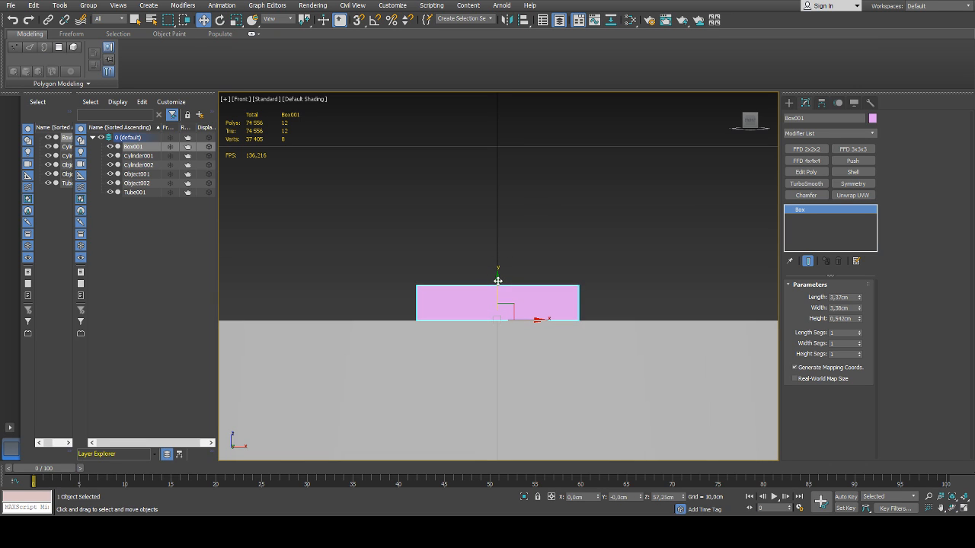
Reduce the box's height to about 0.345 cm and set its length and width to 3 cm
{"action": "left_click_drag", "start_coordinate": [861, 320], "coordinate": [866, 418]}
{"action": "key", "text": "p"}
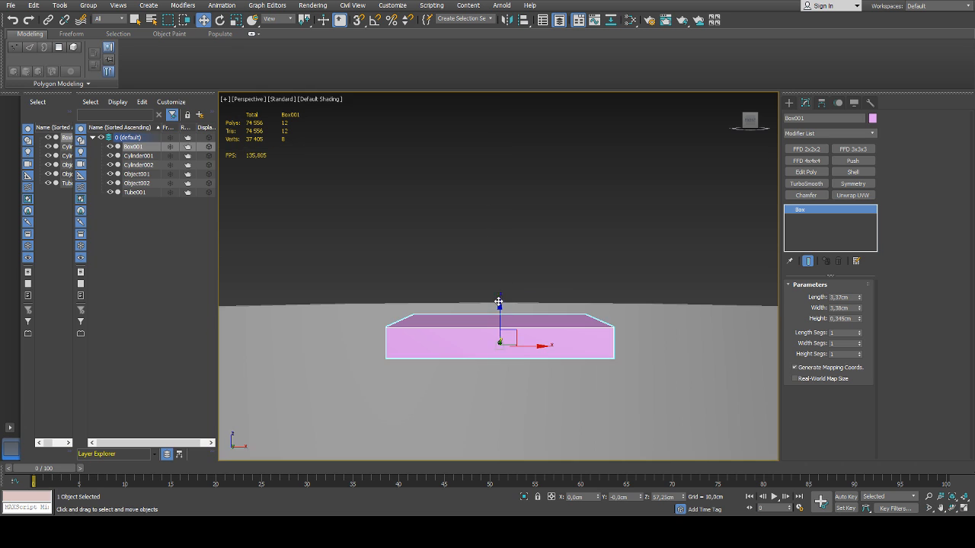
{"action": "middle_click_drag", "start_coordinate": [499, 277], "coordinate": [551, 337], "text": "alt"}
{"action": "scroll", "coordinate": [509, 305], "scroll_direction": "down", "scroll_amount": 5}
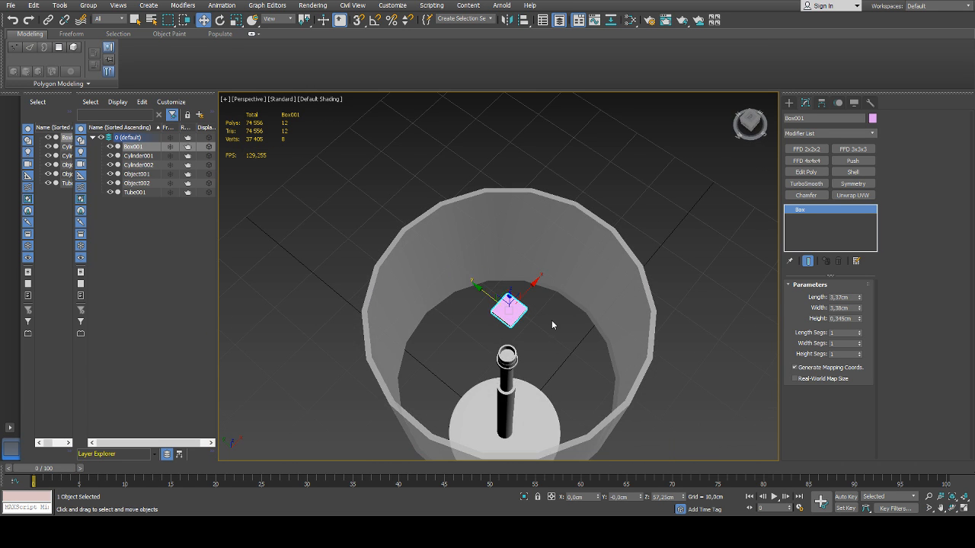
{"action": "mouse_move", "coordinate": [506, 311]}
{"action": "middle_mouse_down", "text": "alt"}
{"action": "mouse_move", "coordinate": [518, 338]}
{"action": "mouse_move", "coordinate": [516, 328]}
{"action": "middle_mouse_up", "text": "alt"}
{"action": "scroll", "coordinate": [515, 327], "scroll_direction": "up", "scroll_amount": 3}
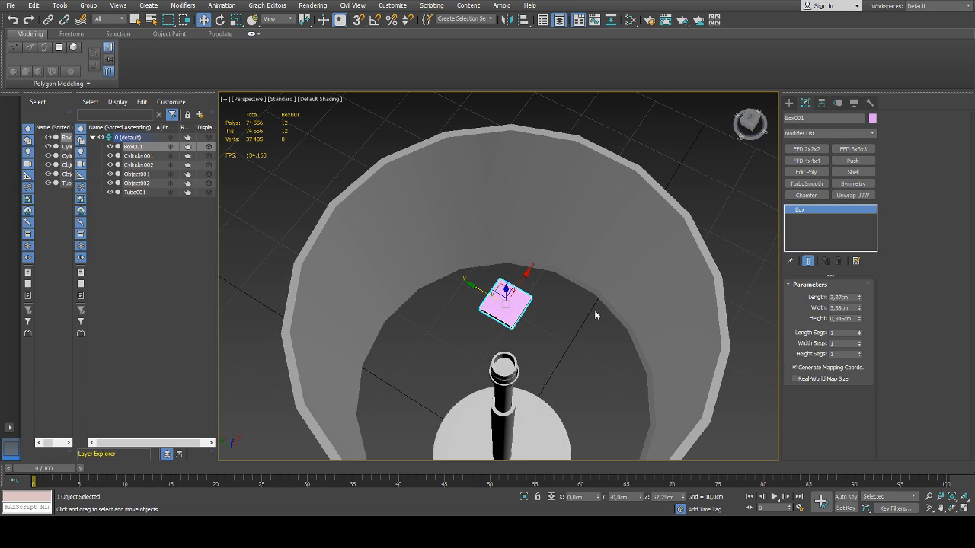
{"action": "key", "text": "r"}
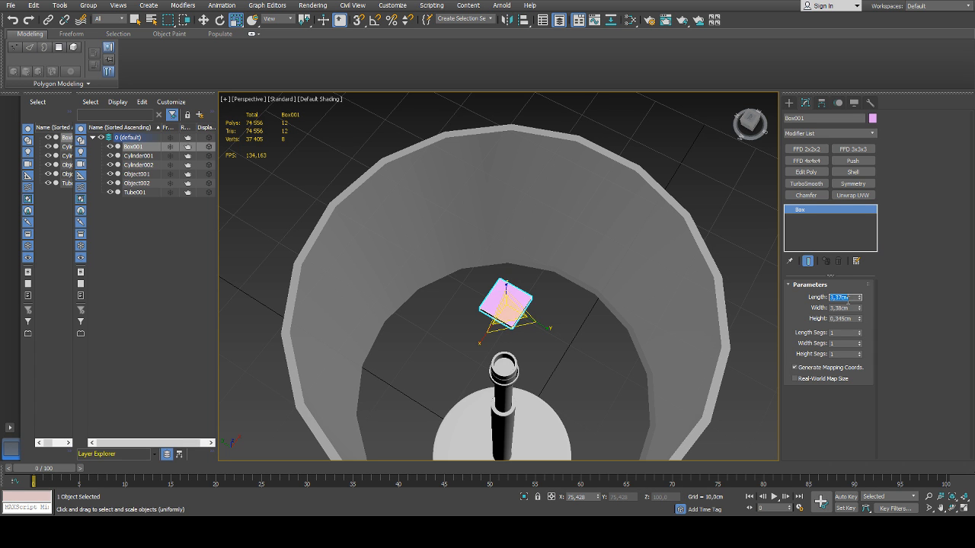
{"action": "type", "text": "3"}
{"action": "key", "text": "Tab"}
{"action": "type", "text": "3"}
{"action": "key", "text": "Return"}
Scale the box uniformly up to about 76.7%
{"action": "middle_click_drag", "start_coordinate": [548, 275], "coordinate": [551, 266]}
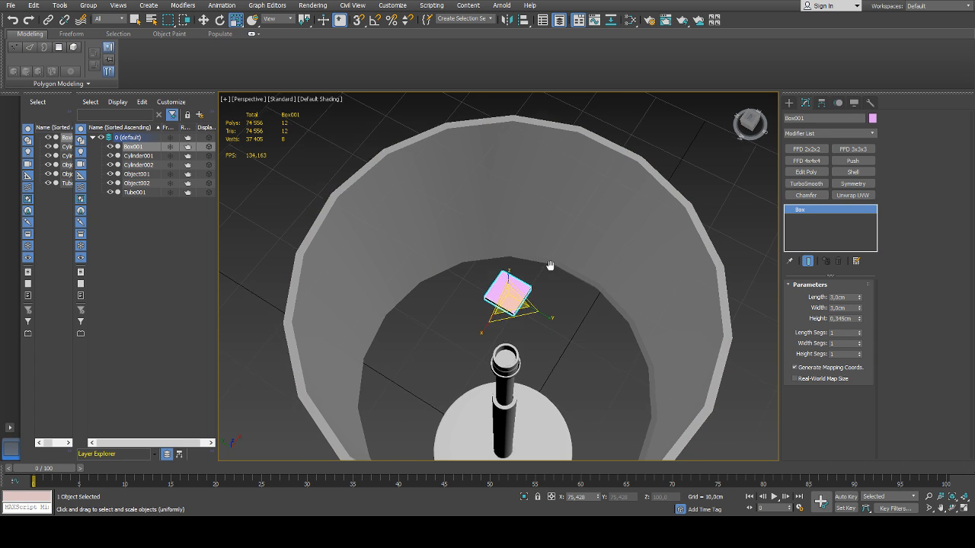
{"action": "middle_click_drag", "start_coordinate": [528, 315], "coordinate": [507, 311], "text": "alt"}
{"action": "left_click_drag", "start_coordinate": [505, 312], "coordinate": [505, 307]}
{"action": "middle_click_drag", "start_coordinate": [498, 339], "coordinate": [500, 297], "text": "alt"}
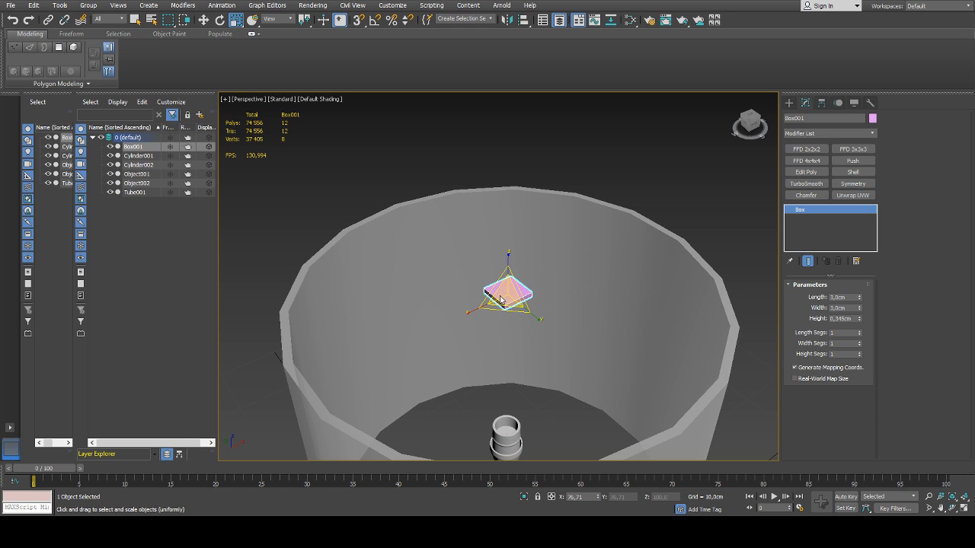
Convert the box to an editable poly and select its four side faces
{"action": "key", "text": "ctrl+e"}
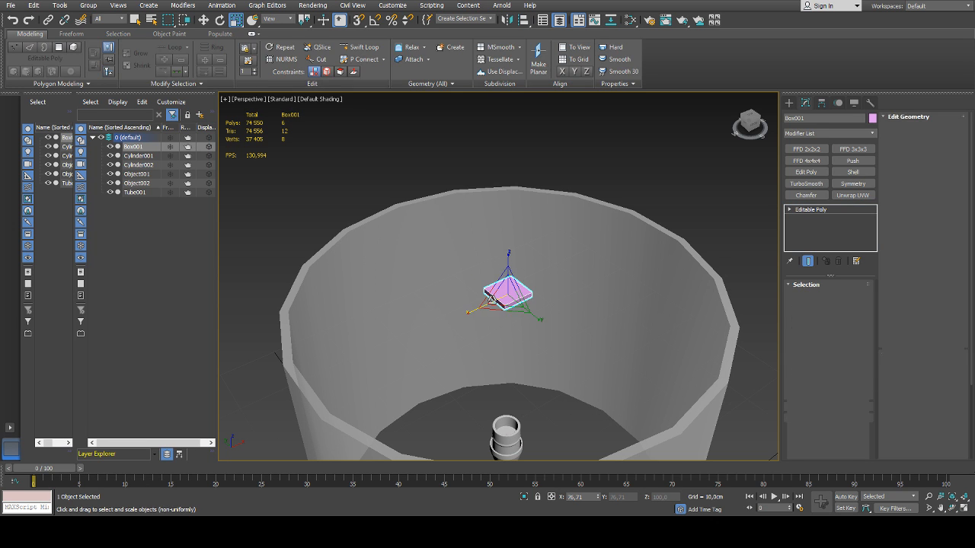
{"action": "key", "text": "4"}
{"action": "left_click", "coordinate": [519, 306]}
{"action": "left_click", "coordinate": [503, 302], "text": "ctrl"}
{"action": "middle_click_drag", "start_coordinate": [504, 302], "coordinate": [585, 310], "text": "alt"}
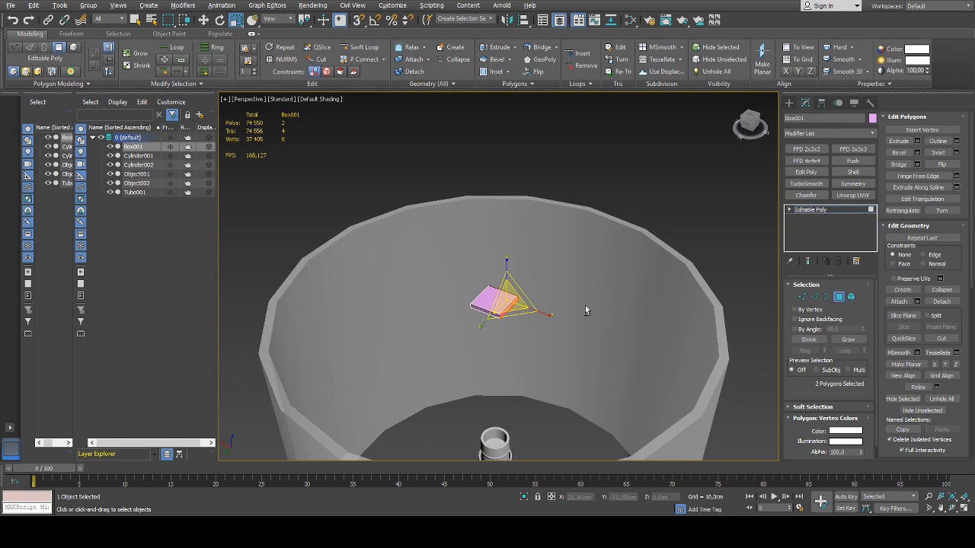
{"action": "left_click", "coordinate": [478, 310], "text": "ctrl"}
{"action": "middle_click_drag", "start_coordinate": [467, 314], "coordinate": [550, 316], "text": "alt"}
{"action": "left_click", "coordinate": [484, 315], "text": "ctrl"}
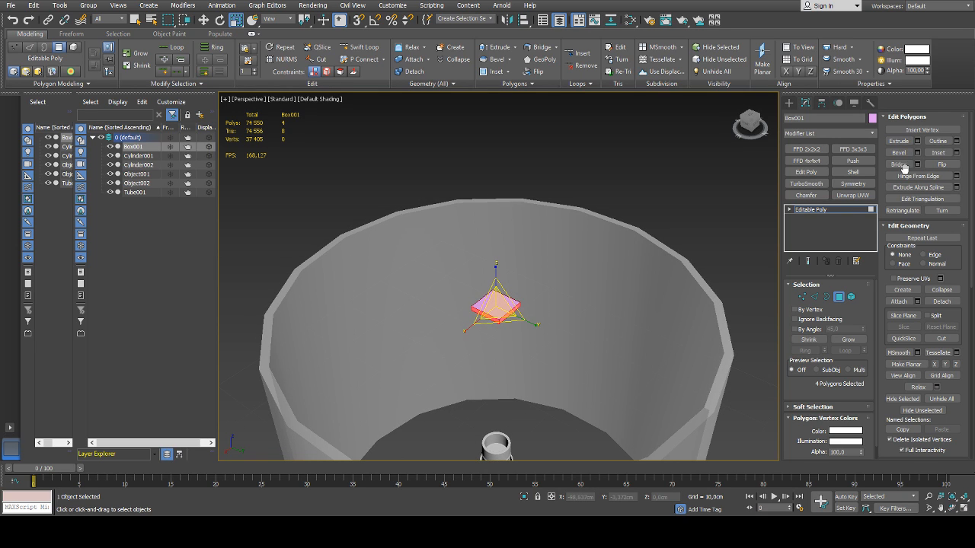
Extrude the box's four side faces outward into a cross whose arms reach the lampshade's rim, and finish the polygon editing
{"action": "left_click", "coordinate": [917, 141]}
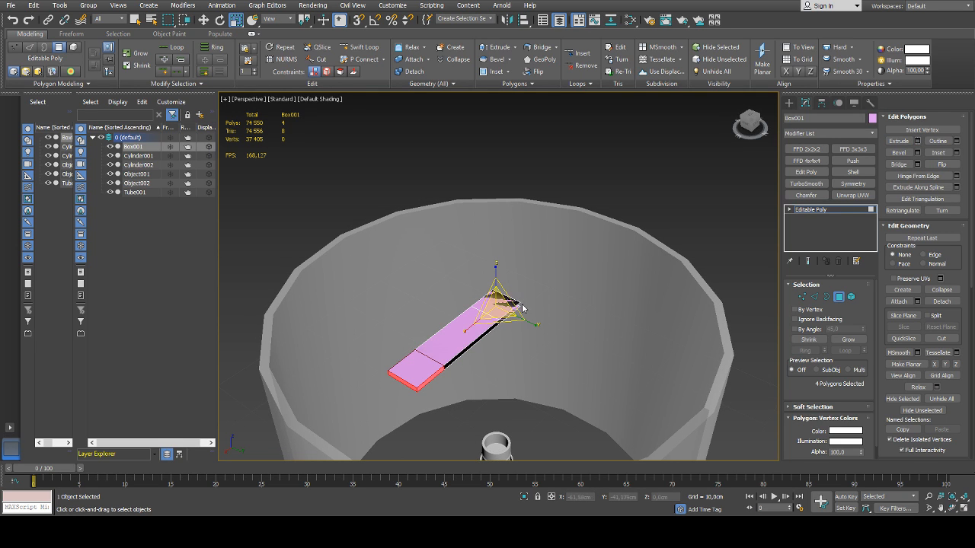
{"action": "left_click", "coordinate": [507, 289]}
{"action": "left_click_drag", "start_coordinate": [504, 302], "coordinate": [505, 276]}
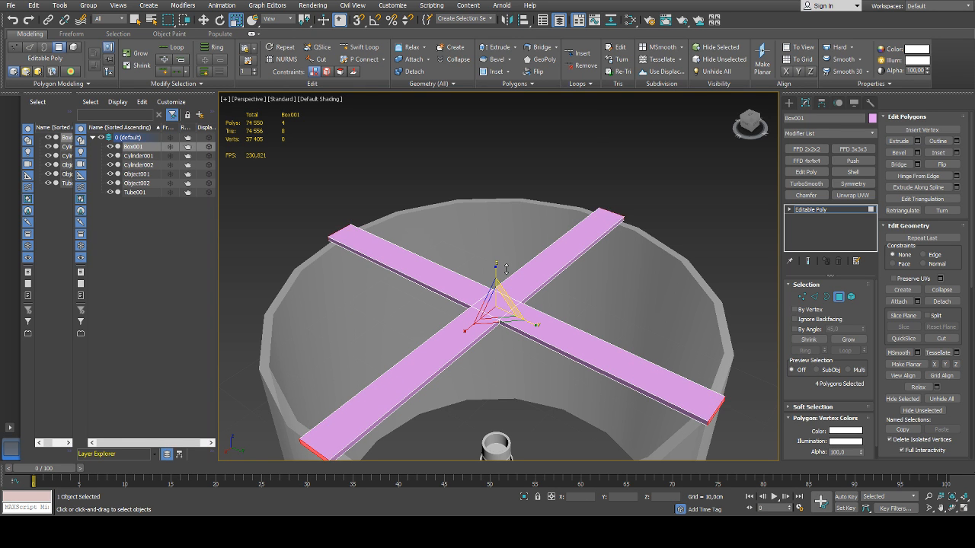
{"action": "middle_click_drag", "start_coordinate": [505, 276], "coordinate": [444, 293], "text": "alt"}
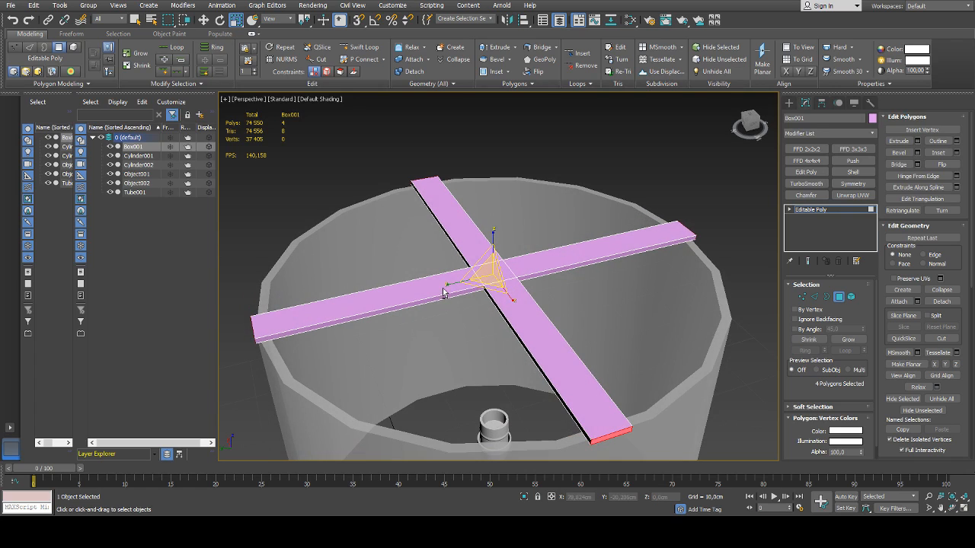
{"action": "left_click_drag", "start_coordinate": [506, 302], "coordinate": [518, 271]}
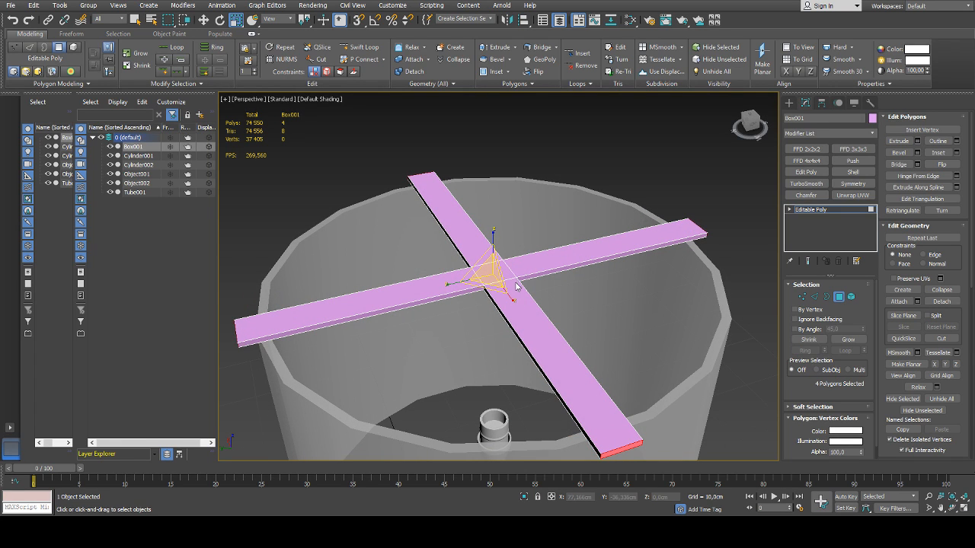
{"action": "middle_click_drag", "start_coordinate": [516, 286], "coordinate": [479, 308], "text": "alt"}
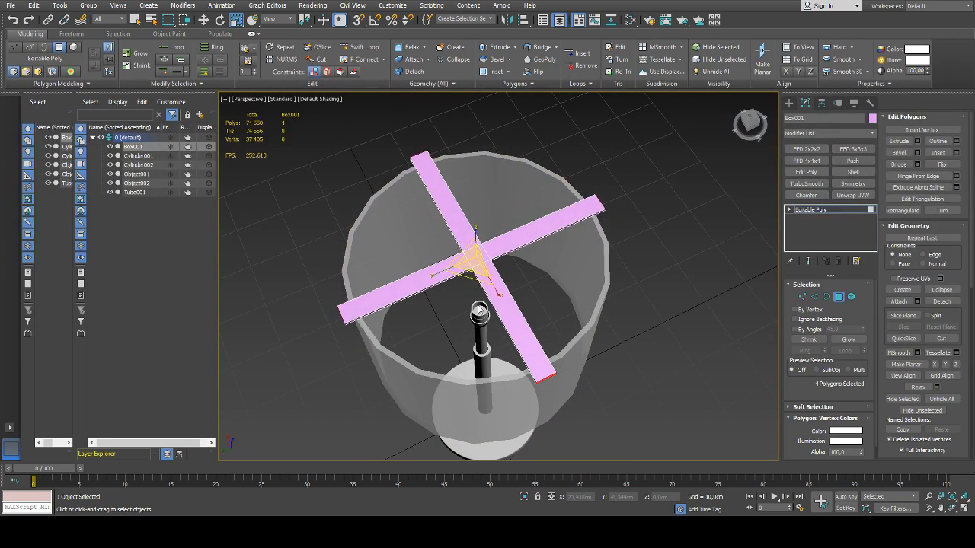
{"action": "mouse_move", "coordinate": [506, 302]}
{"action": "left_mouse_down"}
{"action": "mouse_move", "coordinate": [508, 268]}
{"action": "mouse_move", "coordinate": [508, 299]}
{"action": "left_mouse_up"}
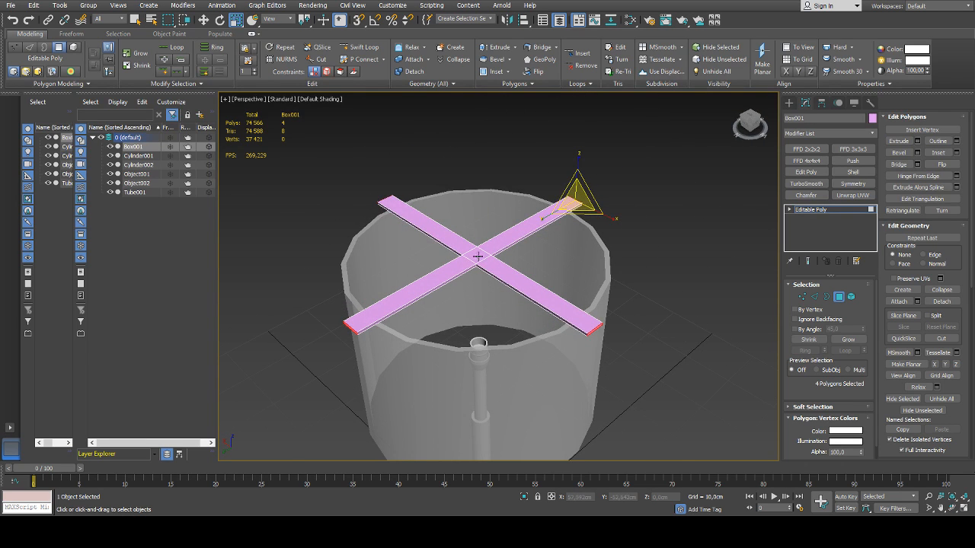
{"action": "scroll", "coordinate": [473, 254], "scroll_direction": "up", "scroll_amount": 1}
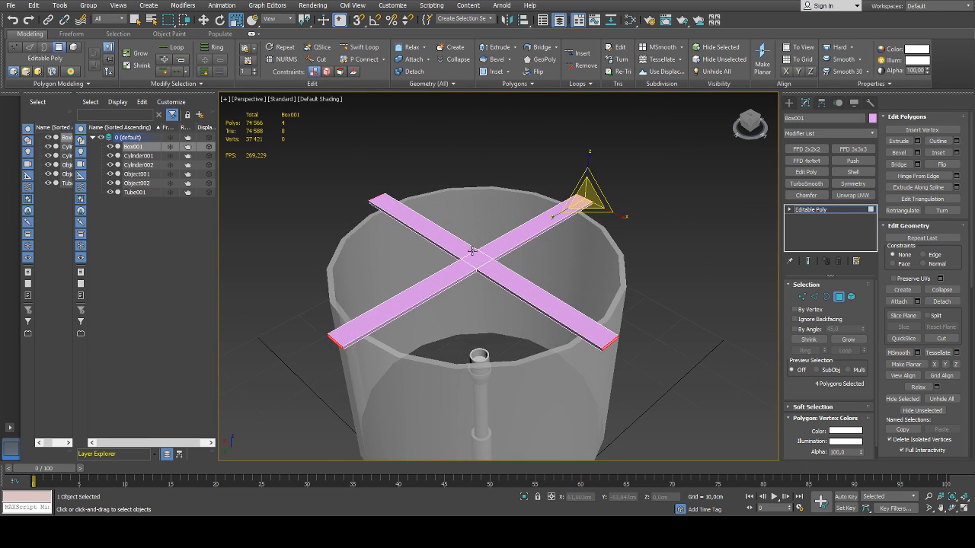
{"action": "scroll", "coordinate": [472, 254], "scroll_direction": "down", "scroll_amount": 4}
{"action": "middle_click_drag", "start_coordinate": [522, 300], "coordinate": [495, 214]}
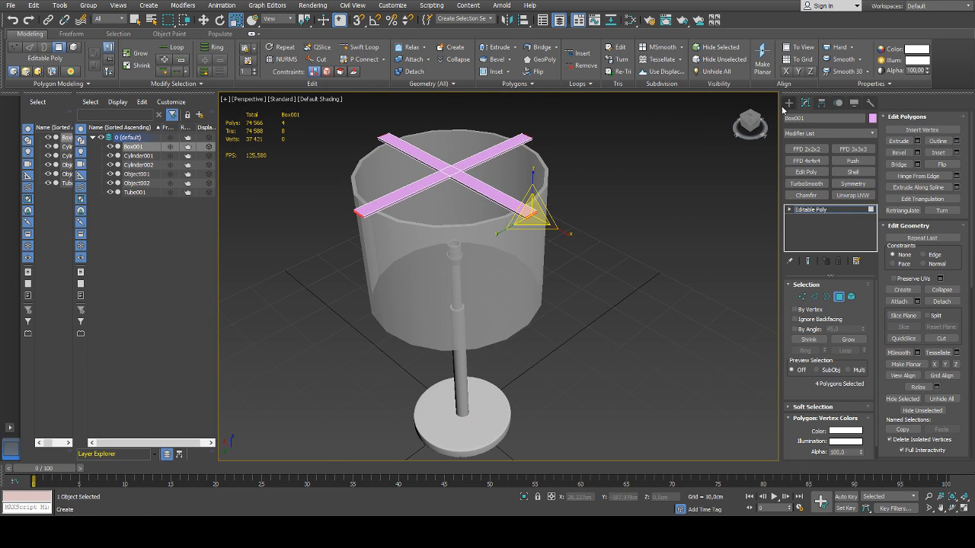
{"action": "left_click", "coordinate": [837, 296]}
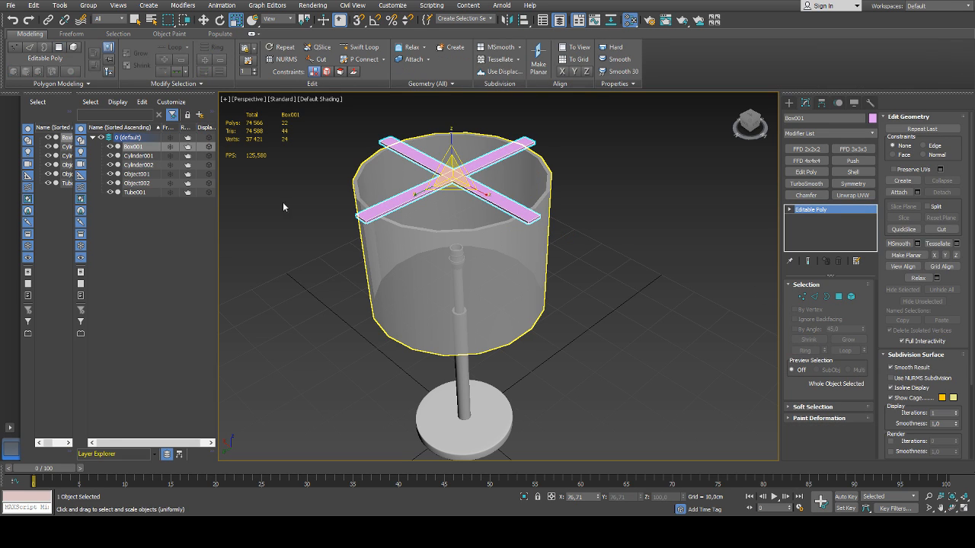
Create a cylinder about 1.3 cm in radius and 7.2 cm high beside the lamp base and centre it at X 0, Y 0
{"action": "left_click", "coordinate": [790, 103]}
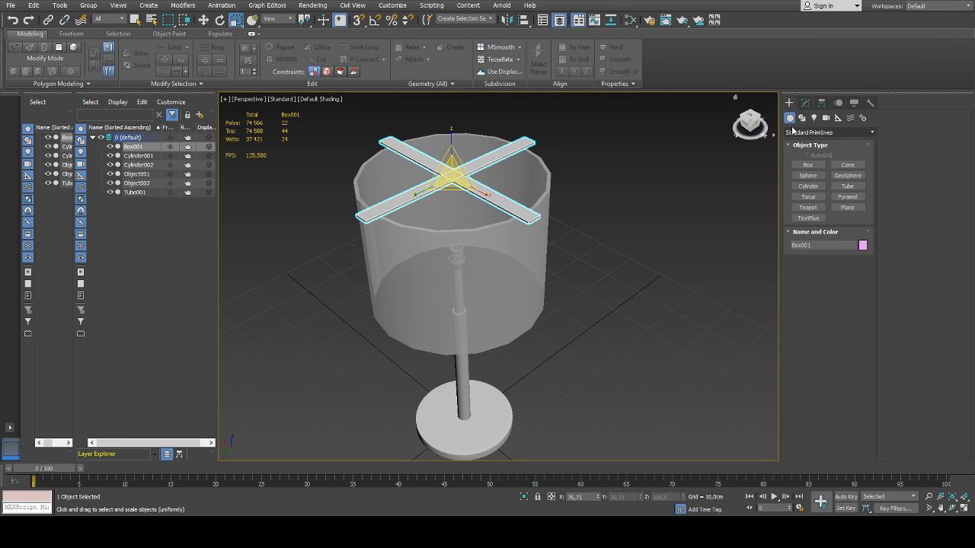
{"action": "left_click", "coordinate": [818, 189]}
{"action": "middle_click_drag", "start_coordinate": [581, 301], "coordinate": [572, 375], "text": "alt"}
{"action": "left_click_drag", "start_coordinate": [521, 382], "coordinate": [525, 386]}
{"action": "left_click", "coordinate": [528, 353]}
{"action": "key", "text": "w"}
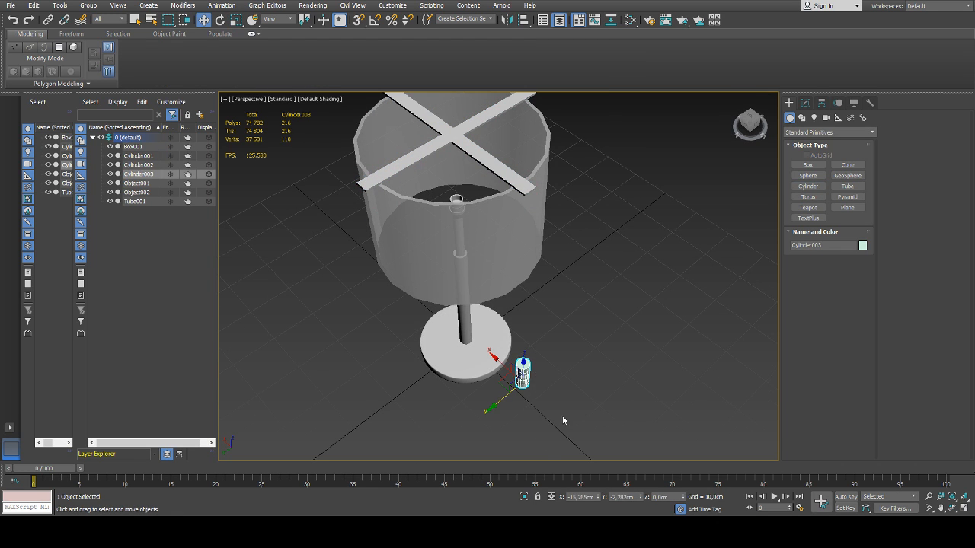
{"action": "right_click", "coordinate": [598, 498]}
{"action": "right_click", "coordinate": [642, 498]}
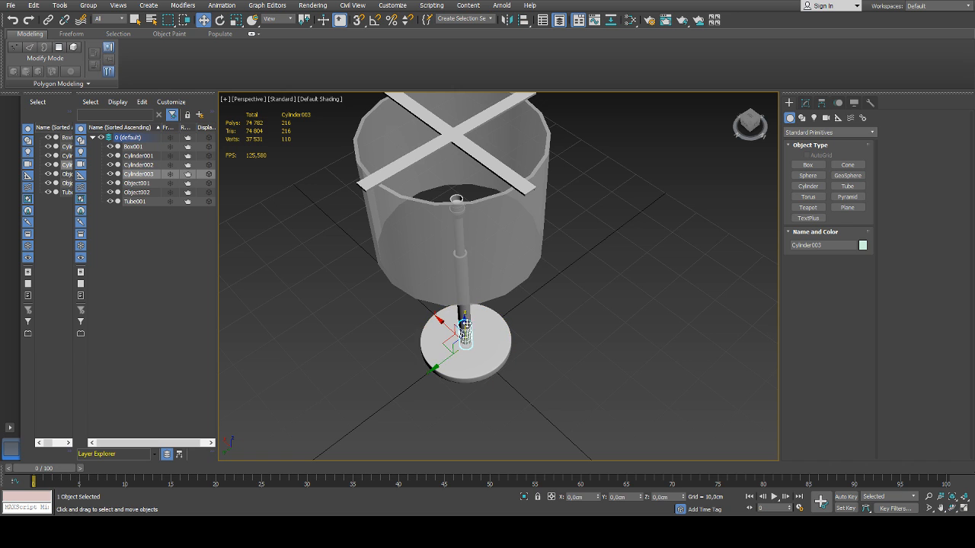
Raise the new cylinder to the middle of the cross at about Z 57.0 cm
{"action": "left_click_drag", "start_coordinate": [465, 320], "coordinate": [466, 102]}
{"action": "middle_click_drag", "start_coordinate": [477, 156], "coordinate": [484, 198]}
{"action": "scroll", "coordinate": [484, 198], "scroll_direction": "up", "scroll_amount": 5}
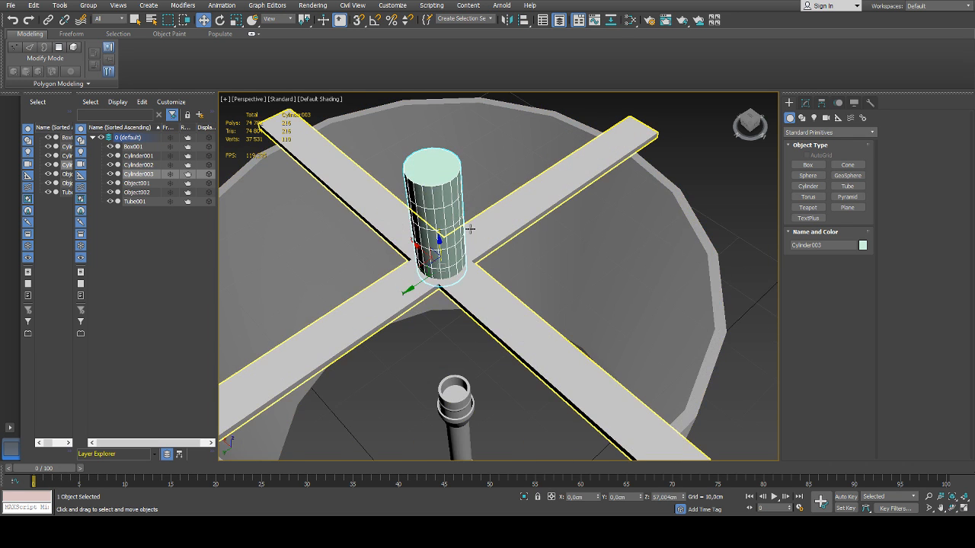
{"action": "scroll", "coordinate": [457, 258], "scroll_direction": "down", "scroll_amount": 5}
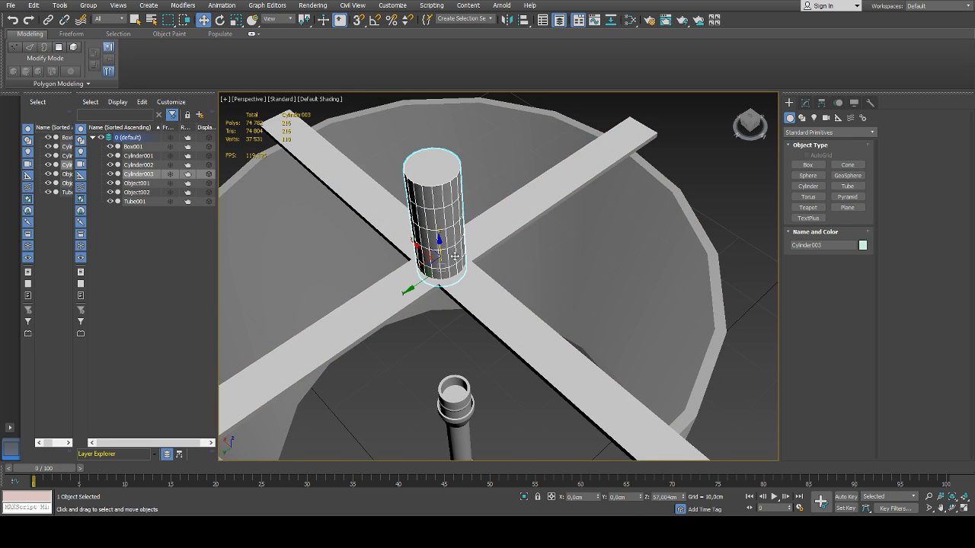
{"action": "scroll", "coordinate": [463, 258], "scroll_direction": "up", "scroll_amount": 5}
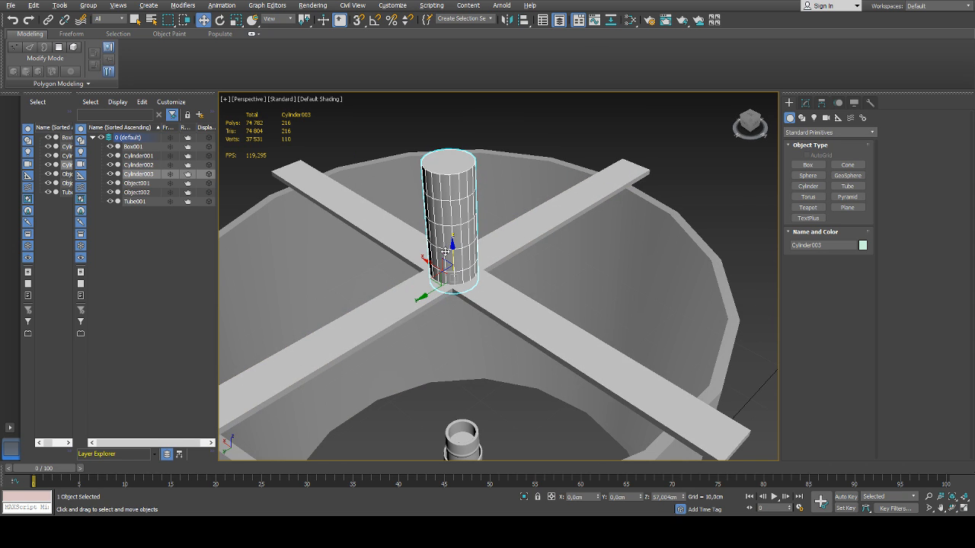
Set the cylinder's height to about 3.1 cm and radius to about 1.33 cm, and raise it to about Z 57.7 cm
{"action": "left_click", "coordinate": [805, 102]}
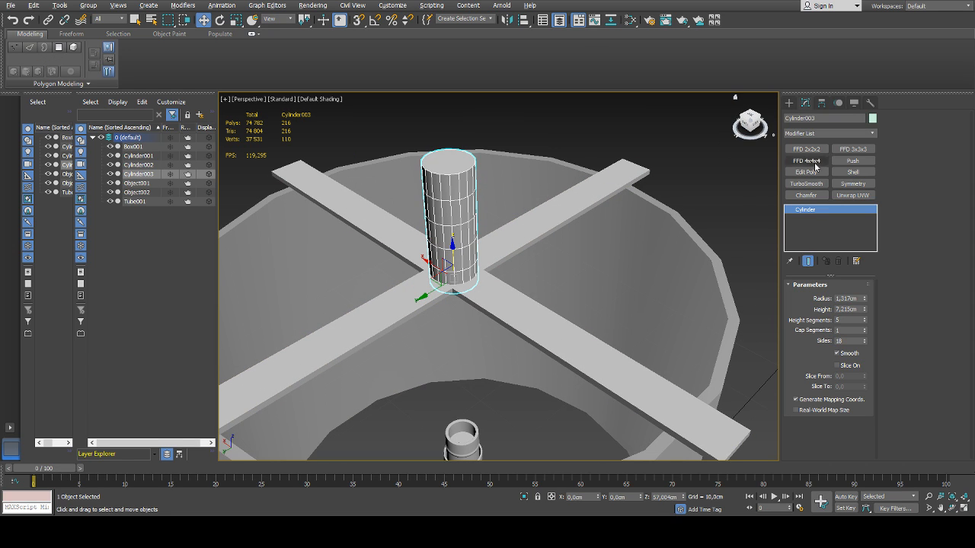
{"action": "left_click_drag", "start_coordinate": [864, 312], "coordinate": [865, 342]}
{"action": "left_click", "coordinate": [864, 298]}
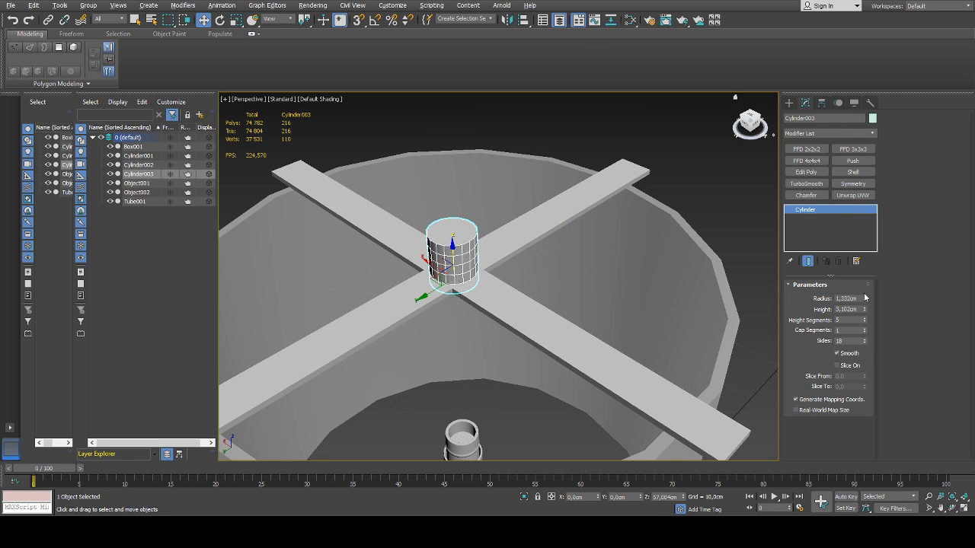
{"action": "left_click_drag", "start_coordinate": [452, 250], "coordinate": [453, 238]}
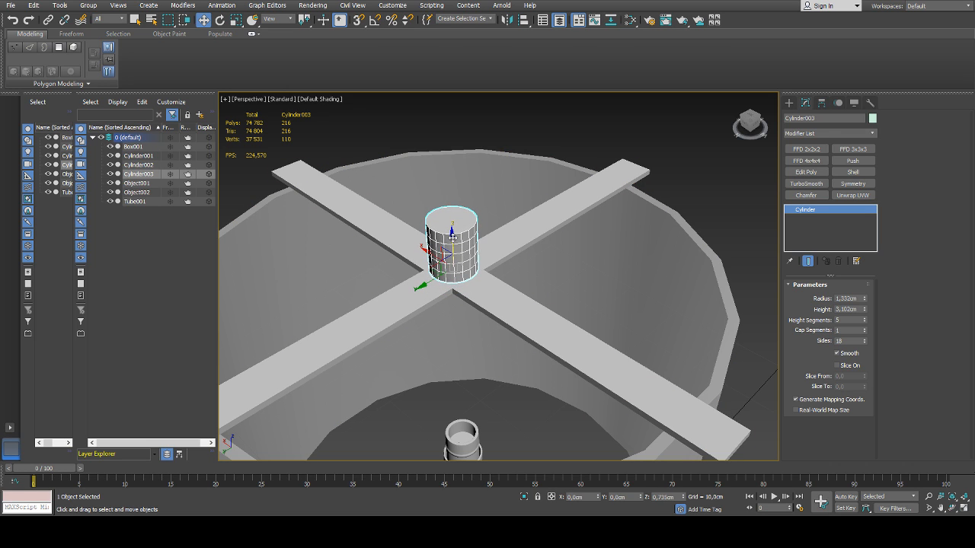
{"action": "scroll", "coordinate": [452, 237], "scroll_direction": "up", "scroll_amount": 5}
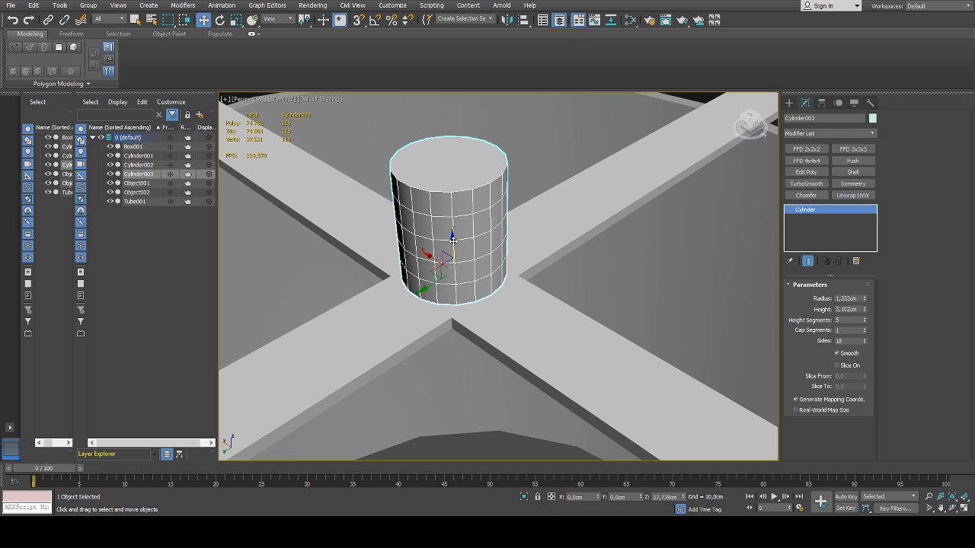
{"action": "scroll", "coordinate": [452, 239], "scroll_direction": "down", "scroll_amount": 5}
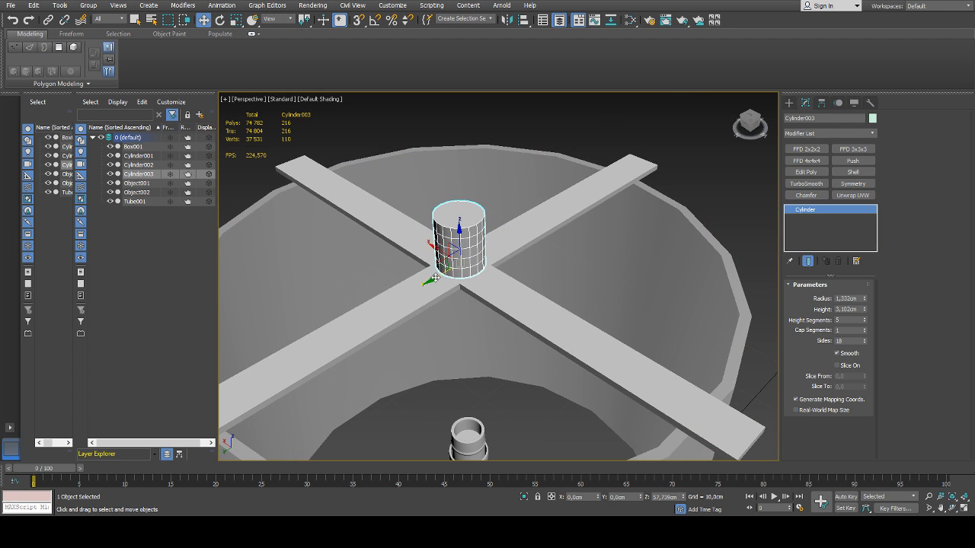
Copy the cylinder along one arm of the cross to about Y 7.2 cm and select the copy
{"action": "left_click_drag", "start_coordinate": [435, 278], "coordinate": [329, 326], "text": "shift"}
{"action": "left_click", "coordinate": [459, 240]}
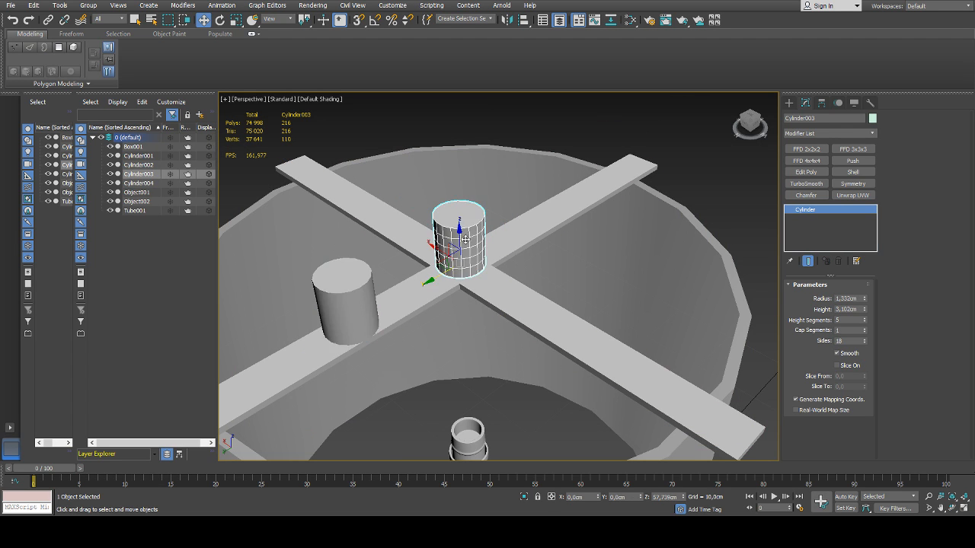
{"action": "scroll", "coordinate": [460, 242], "scroll_direction": "up", "scroll_amount": 3}
{"action": "left_click", "coordinate": [293, 335]}
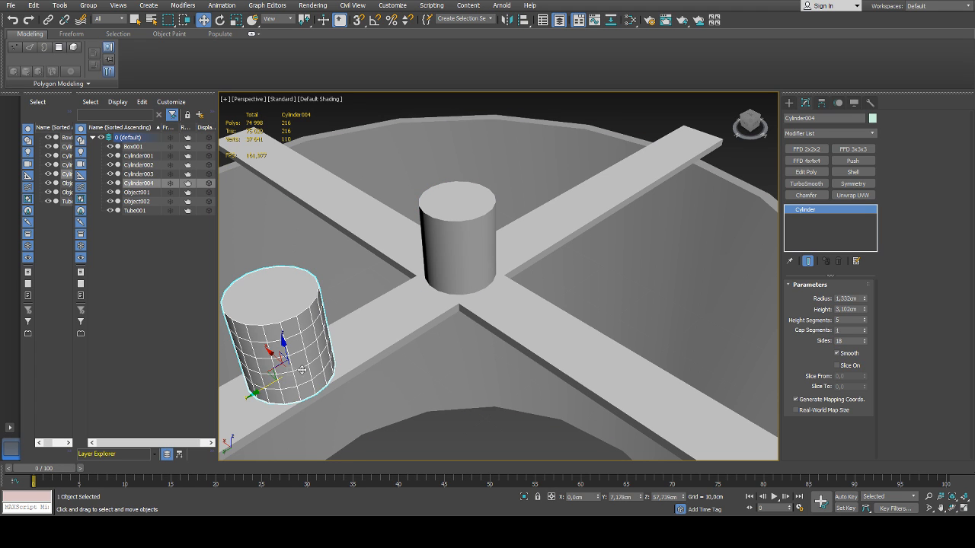
Centre the copied cylinder at Y 0 and flatten it to radius 2.075 cm, height 0.181 cm, 1 height segment, 2 cap segments and 12 sides
{"action": "right_click", "coordinate": [641, 497]}
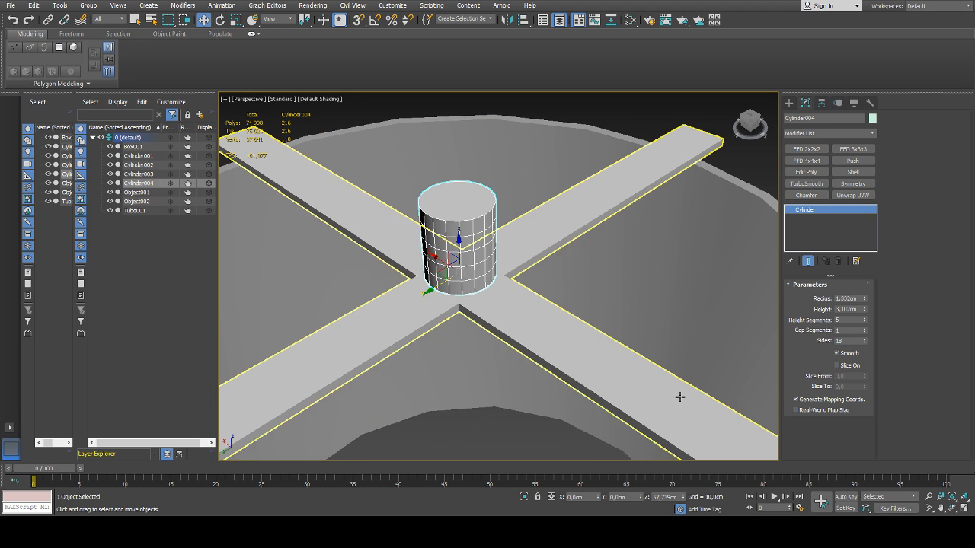
{"action": "left_click_drag", "start_coordinate": [865, 299], "coordinate": [865, 361]}
{"action": "right_click", "coordinate": [865, 322]}
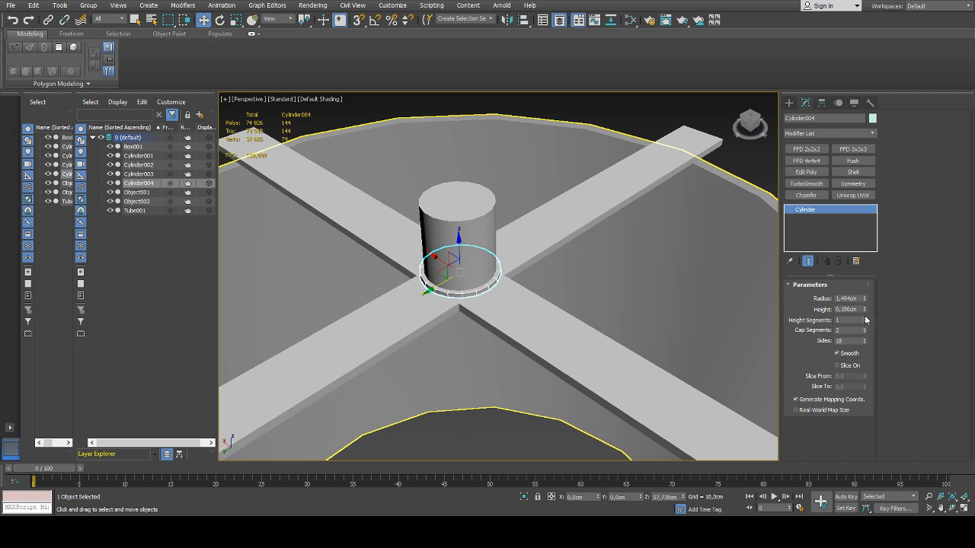
{"action": "left_click_drag", "start_coordinate": [865, 344], "coordinate": [865, 346]}
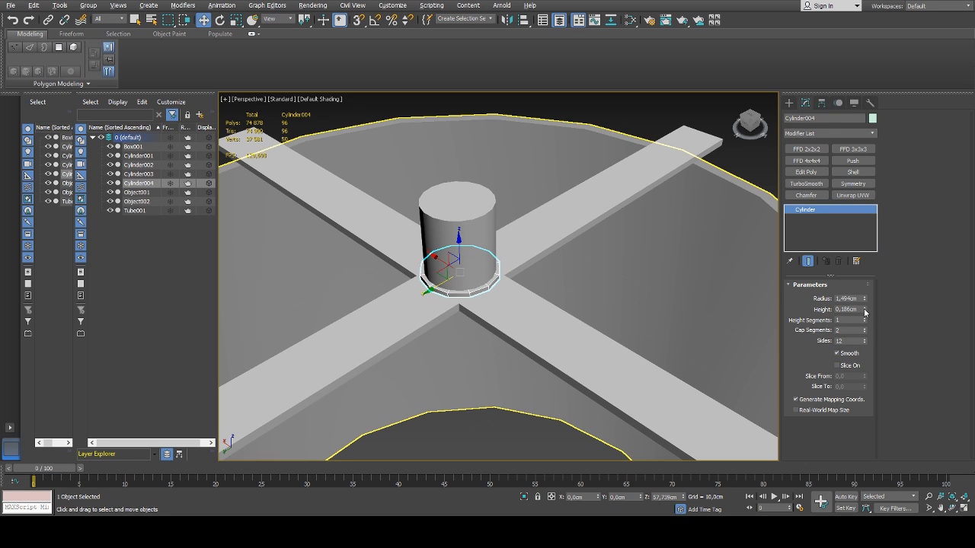
{"action": "left_click_drag", "start_coordinate": [864, 311], "coordinate": [868, 120]}
{"action": "scroll", "coordinate": [557, 292], "scroll_direction": "down", "scroll_amount": 5}
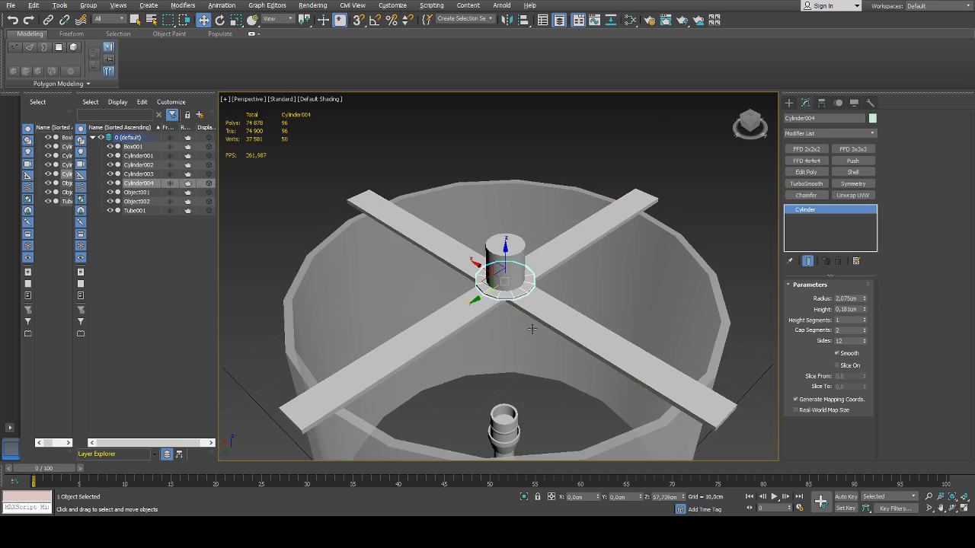
{"action": "middle_click_drag", "start_coordinate": [530, 327], "coordinate": [549, 299], "text": "alt"}
Raise the tall central cylinder to about Z 57.9 cm and set its radius to about 1.29 cm with 12 sides
{"action": "left_click", "coordinate": [561, 196]}
{"action": "scroll", "coordinate": [496, 272], "scroll_direction": "up", "scroll_amount": 5}
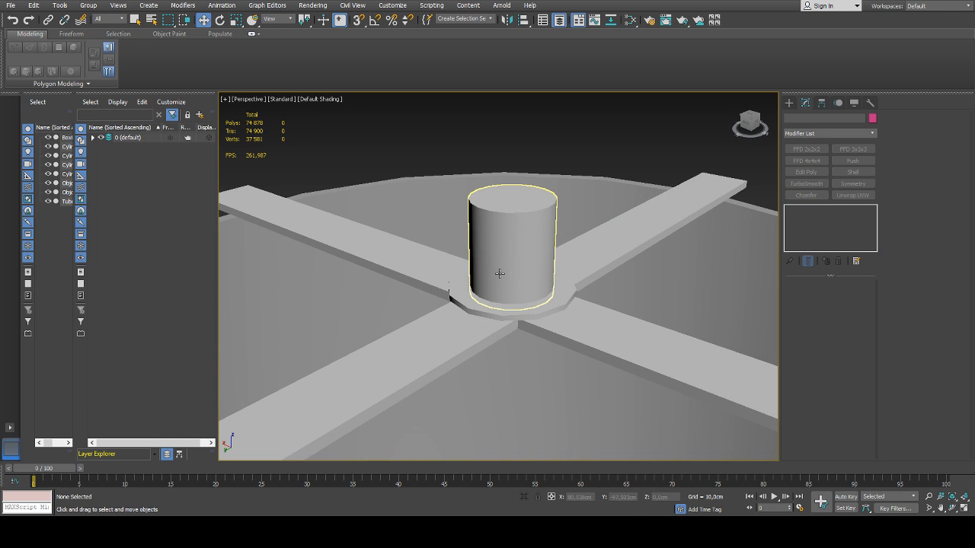
{"action": "left_click", "coordinate": [499, 274]}
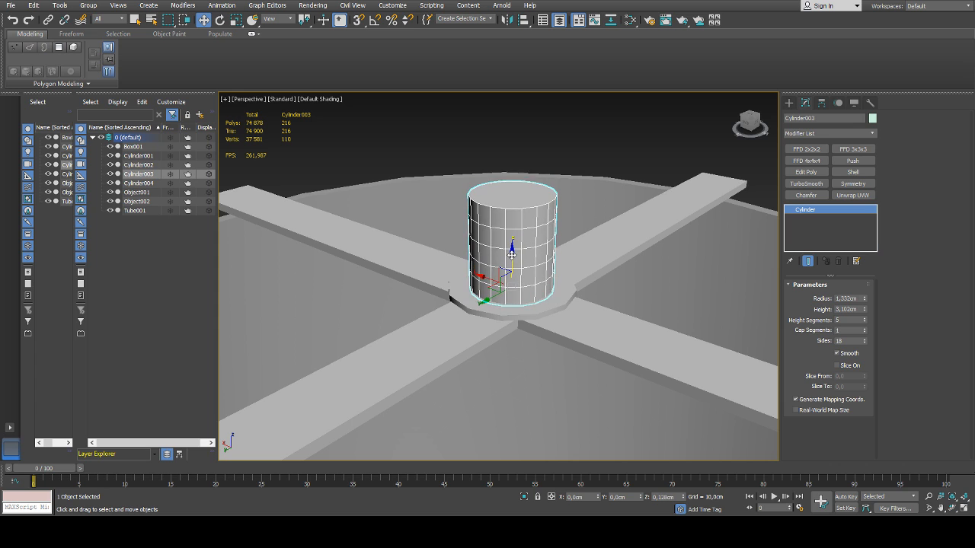
{"action": "middle_click_drag", "start_coordinate": [515, 260], "coordinate": [537, 252], "text": "alt"}
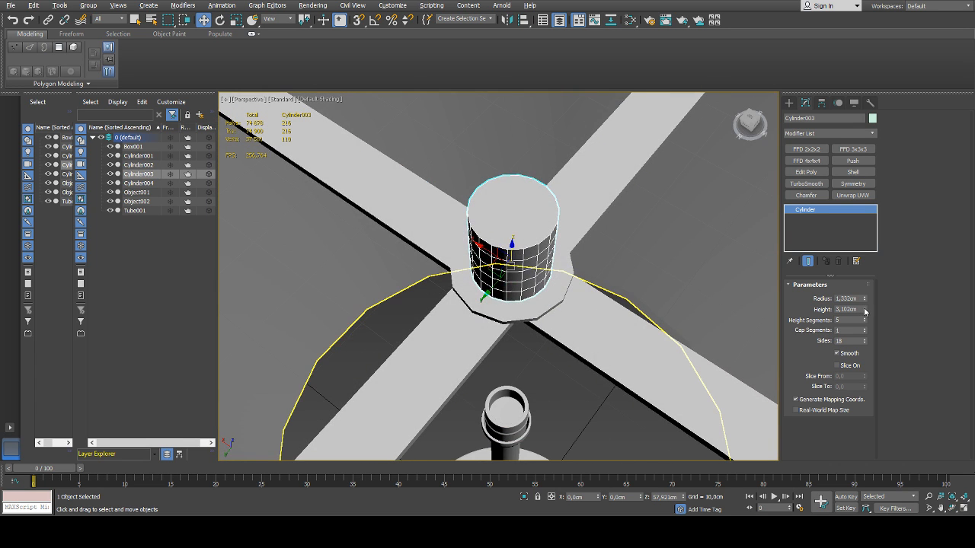
{"action": "left_click_drag", "start_coordinate": [864, 300], "coordinate": [865, 350]}
{"action": "scroll", "coordinate": [616, 324], "scroll_direction": "down", "scroll_amount": 6}
{"action": "middle_click_drag", "start_coordinate": [599, 327], "coordinate": [609, 278], "text": "alt"}
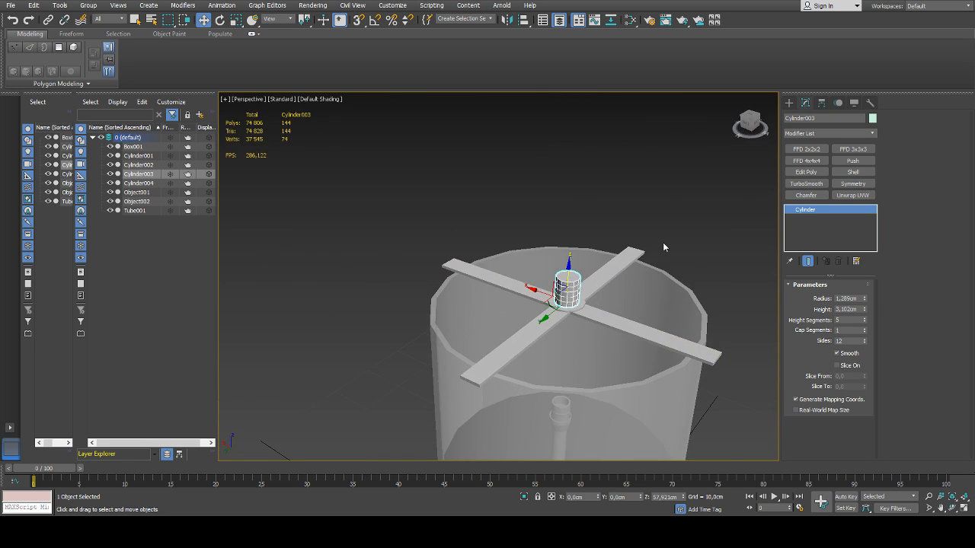
Inspect how the central cylinder and its disc sit on the lampshade's cross support
{"action": "left_click", "coordinate": [664, 246]}
{"action": "scroll", "coordinate": [616, 289], "scroll_direction": "up", "scroll_amount": 4}
{"action": "scroll", "coordinate": [582, 290], "scroll_direction": "down", "scroll_amount": 5}
{"action": "mouse_move", "coordinate": [594, 318]}
{"action": "middle_mouse_down", "text": "alt"}
{"action": "mouse_move", "coordinate": [557, 335]}
{"action": "mouse_move", "coordinate": [593, 338]}
{"action": "middle_mouse_up", "text": "alt"}
{"action": "left_click", "coordinate": [586, 371]}
{"action": "middle_click_drag", "start_coordinate": [586, 372], "coordinate": [553, 313], "text": "alt"}
{"action": "scroll", "coordinate": [514, 268], "scroll_direction": "up", "scroll_amount": 5}
Set the central cylinder to 1 height segment and 2 cap segments
{"action": "left_click", "coordinate": [520, 254]}
{"action": "middle_click_drag", "start_coordinate": [521, 254], "coordinate": [497, 245], "text": "alt"}
{"action": "scroll", "coordinate": [496, 245], "scroll_direction": "up", "scroll_amount": 3}
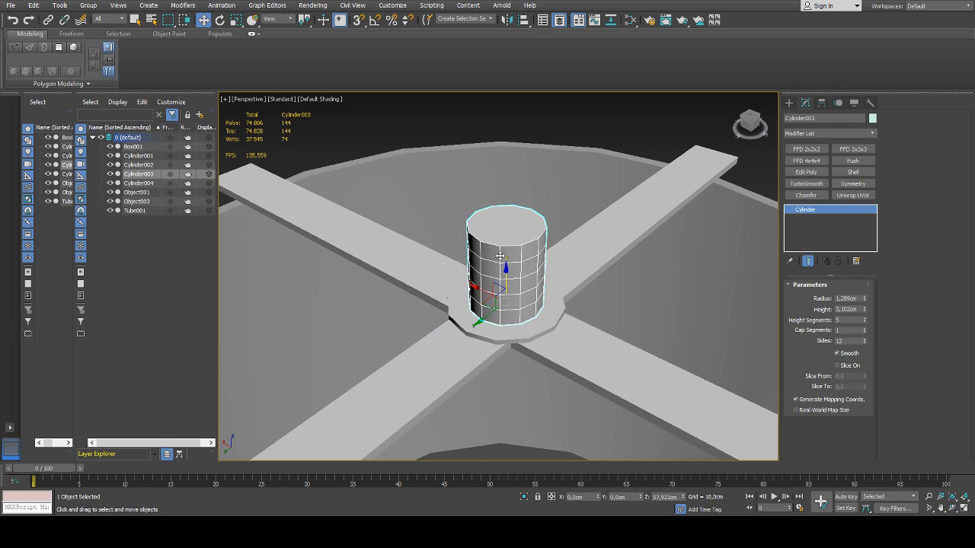
{"action": "left_click", "coordinate": [864, 329]}
{"action": "mouse_move", "coordinate": [601, 314]}
{"action": "middle_mouse_down", "text": "alt"}
{"action": "mouse_move", "coordinate": [572, 311]}
{"action": "mouse_move", "coordinate": [601, 312]}
{"action": "middle_mouse_up", "text": "alt"}
{"action": "right_click", "coordinate": [864, 321]}
{"action": "middle_click_drag", "start_coordinate": [513, 285], "coordinate": [505, 300], "text": "alt"}
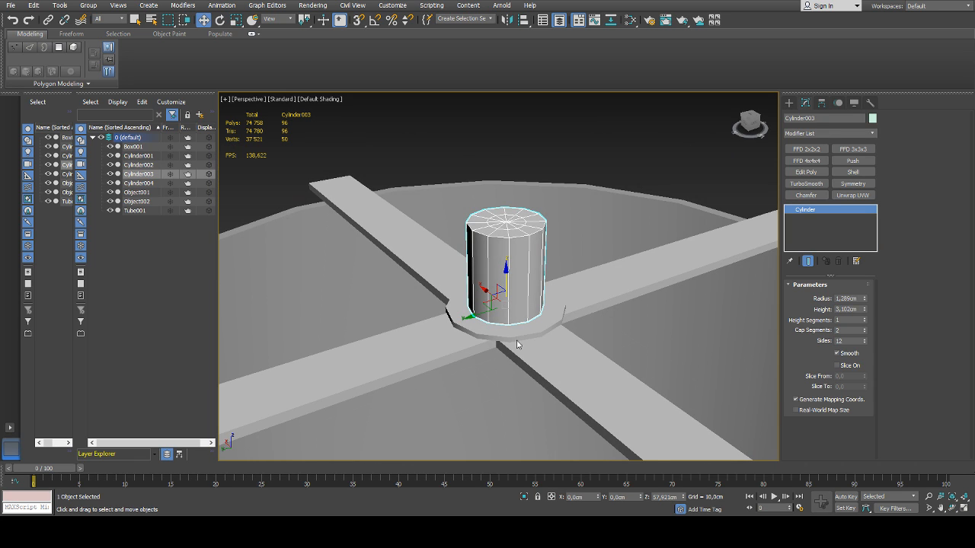
Convert the central cylinder to an Editable Poly and remove the inner edge loop on its top cap
{"action": "left_click", "coordinate": [600, 388]}
{"action": "key", "text": "2"}
{"action": "double_click", "coordinate": [505, 232]}
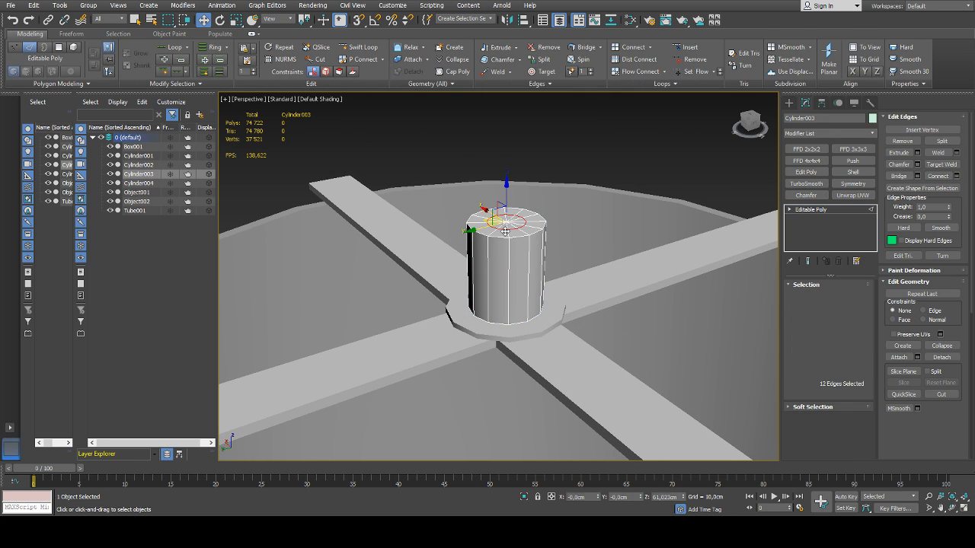
{"action": "key", "text": "ctrl+BackSpace"}
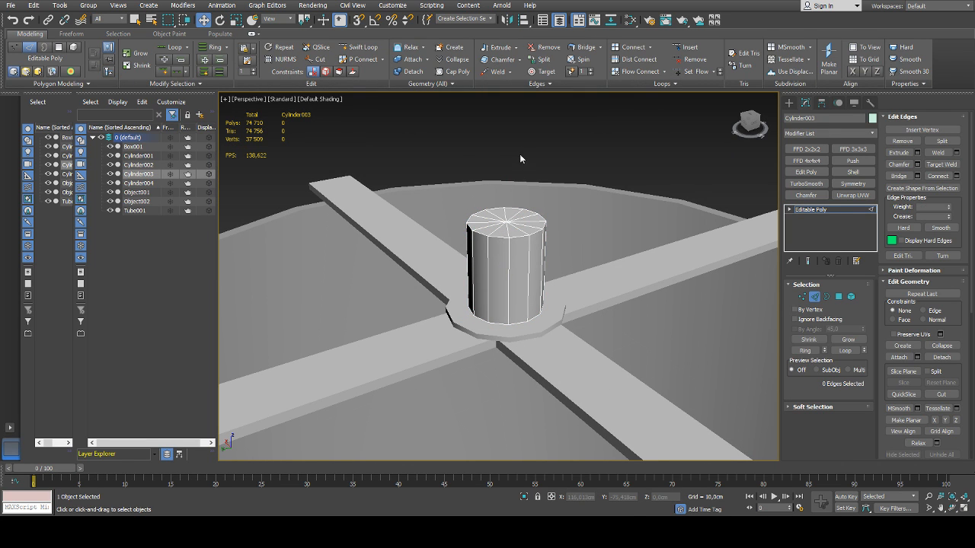
Isolate the central cylinder, delete its bottom cap, and end the isolation
{"action": "key", "text": "alt+q"}
{"action": "middle_click_drag", "start_coordinate": [529, 330], "coordinate": [574, 379], "text": "alt"}
{"action": "double_click", "coordinate": [513, 295]}
{"action": "key", "text": "Delete"}
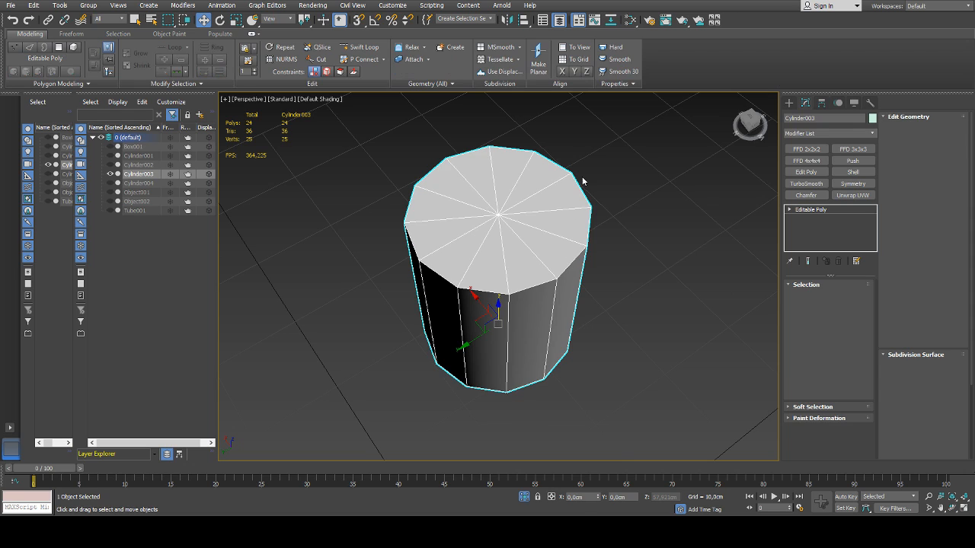
{"action": "key", "text": "alt+q"}
Isolate the disc under the central cylinder, convert it to an Editable Poly and remove its top inner edge loop
{"action": "left_click", "coordinate": [526, 323]}
{"action": "scroll", "coordinate": [526, 323], "scroll_direction": "down", "scroll_amount": 3}
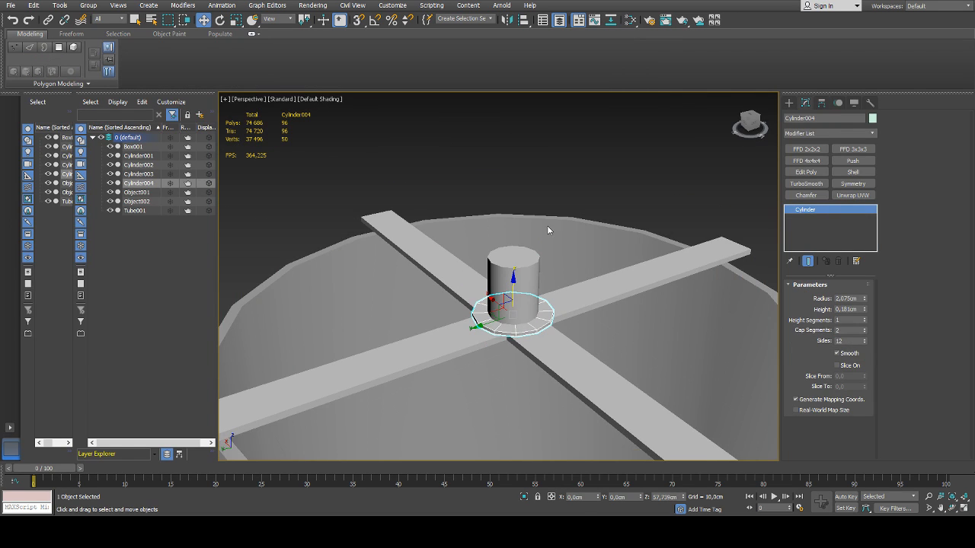
{"action": "key", "text": "alt+q"}
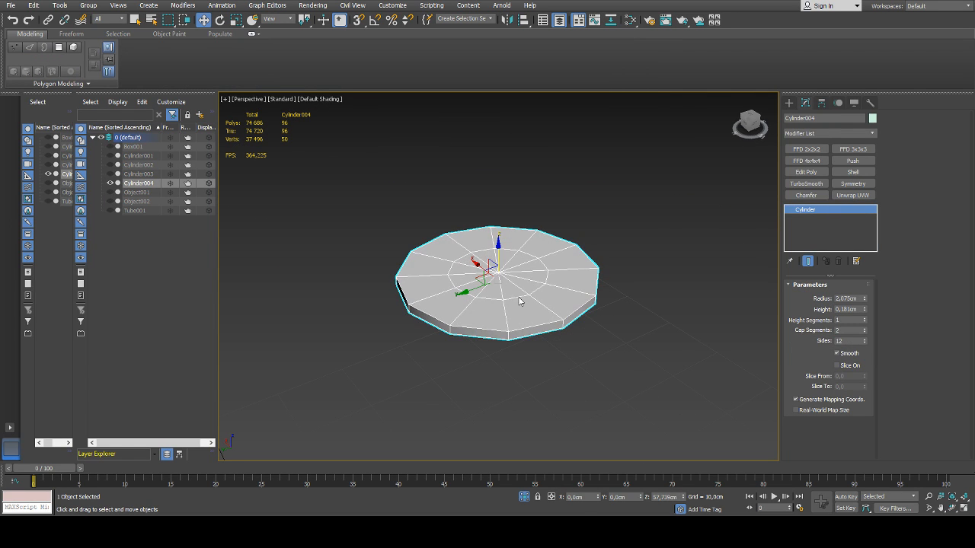
{"action": "left_click", "coordinate": [612, 407]}
{"action": "key", "text": "2"}
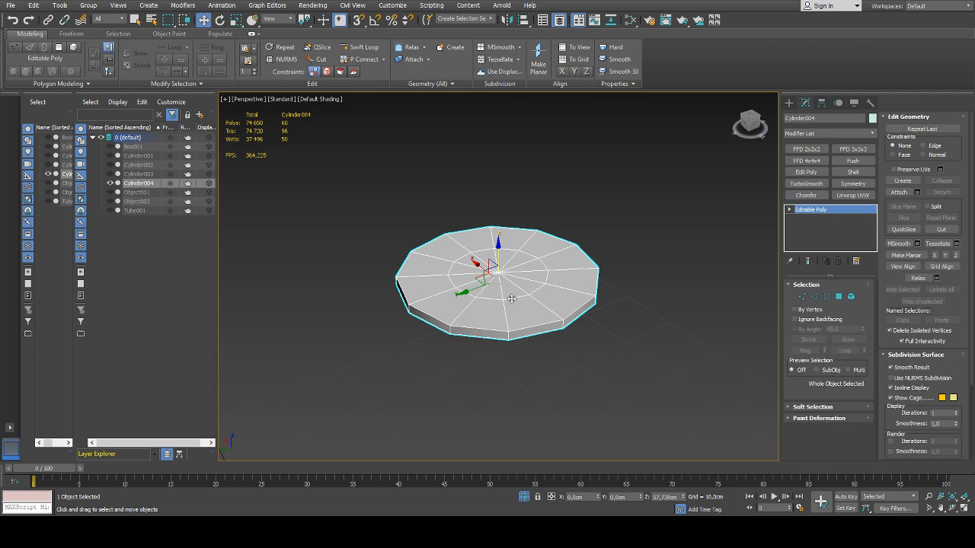
{"action": "double_click", "coordinate": [512, 299]}
{"action": "key", "text": "ctrl+BackSpace"}
Remove the inner edge loop on the disc's opposite cap, then end isolation and edge editing
{"action": "mouse_move", "coordinate": [533, 307]}
{"action": "middle_mouse_down", "text": "alt"}
{"action": "mouse_move", "coordinate": [522, 259]}
{"action": "mouse_move", "coordinate": [502, 347]}
{"action": "mouse_move", "coordinate": [504, 274]}
{"action": "mouse_move", "coordinate": [500, 302]}
{"action": "mouse_move", "coordinate": [534, 294]}
{"action": "middle_mouse_up", "text": "alt"}
{"action": "double_click", "coordinate": [522, 243]}
{"action": "key", "text": "ctrl+BackSpace"}
{"action": "key", "text": "alt+q"}
{"action": "scroll", "coordinate": [519, 290], "scroll_direction": "down", "scroll_amount": 3}
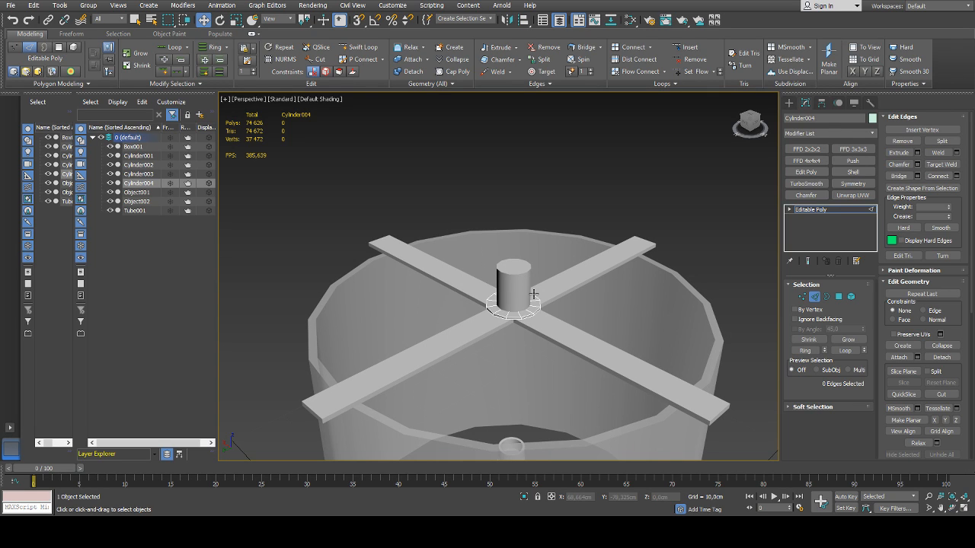
{"action": "left_click", "coordinate": [815, 297]}
{"action": "left_click", "coordinate": [599, 204]}
{"action": "scroll", "coordinate": [588, 218], "scroll_direction": "down", "scroll_amount": 3}
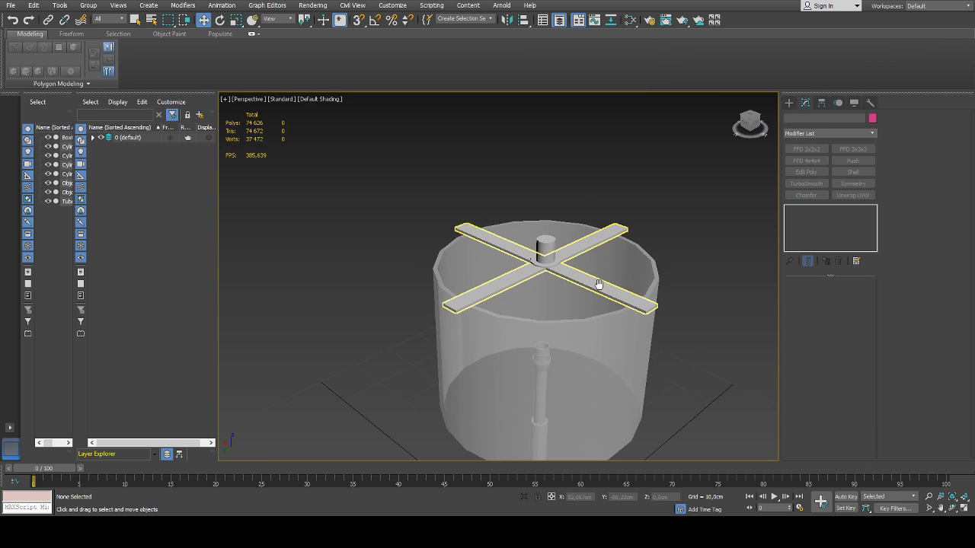
Set the lampshade tube's number of sides to 22
{"action": "middle_click_drag", "start_coordinate": [601, 289], "coordinate": [579, 250]}
{"action": "left_click", "coordinate": [579, 251]}
{"action": "key", "text": "z"}
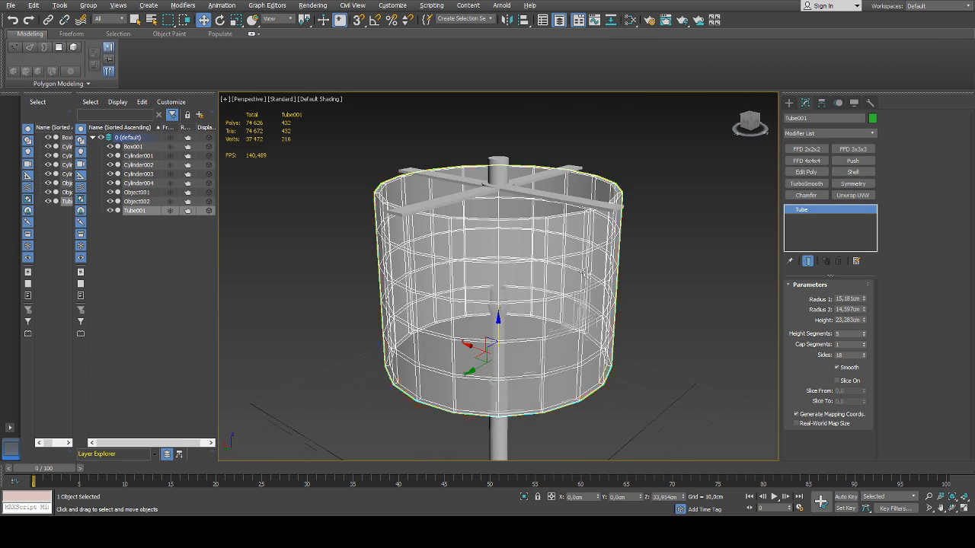
{"action": "mouse_move", "coordinate": [578, 288]}
{"action": "middle_mouse_down", "text": "alt"}
{"action": "mouse_move", "coordinate": [577, 264]}
{"action": "mouse_move", "coordinate": [615, 294]}
{"action": "mouse_move", "coordinate": [571, 275]}
{"action": "middle_mouse_up", "text": "alt"}
{"action": "scroll", "coordinate": [577, 265], "scroll_direction": "down", "scroll_amount": 5}
{"action": "left_click", "coordinate": [643, 291]}
{"action": "left_click", "coordinate": [591, 298]}
{"action": "scroll", "coordinate": [586, 305], "scroll_direction": "up", "scroll_amount": 3}
{"action": "left_click", "coordinate": [629, 310]}
{"action": "left_click", "coordinate": [525, 272]}
{"action": "left_click", "coordinate": [864, 354]}
{"action": "left_click", "coordinate": [864, 353]}
{"action": "left_click", "coordinate": [864, 354]}
{"action": "left_click", "coordinate": [863, 354]}
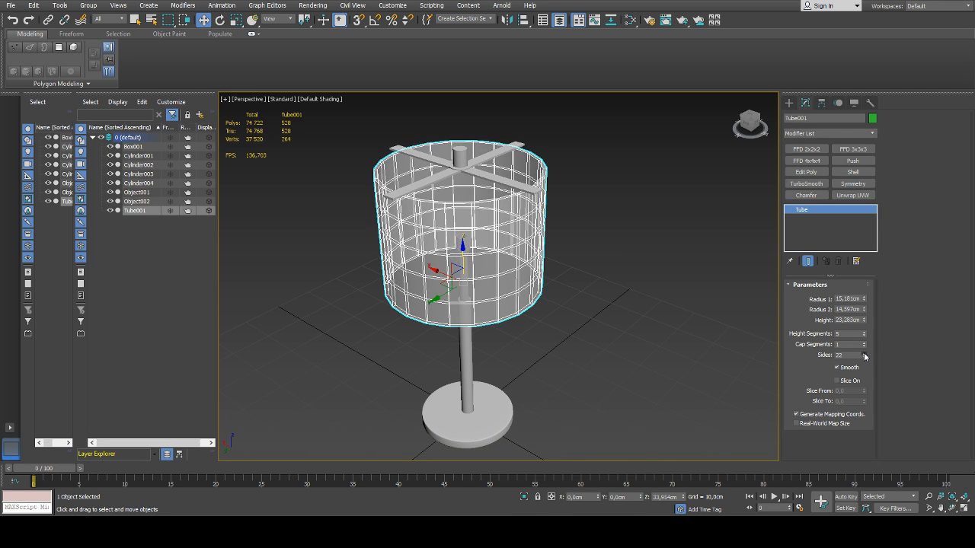
Turn off the lampshade's see-through display and deselect it
{"action": "middle_click_drag", "start_coordinate": [494, 262], "coordinate": [499, 284], "text": "alt"}
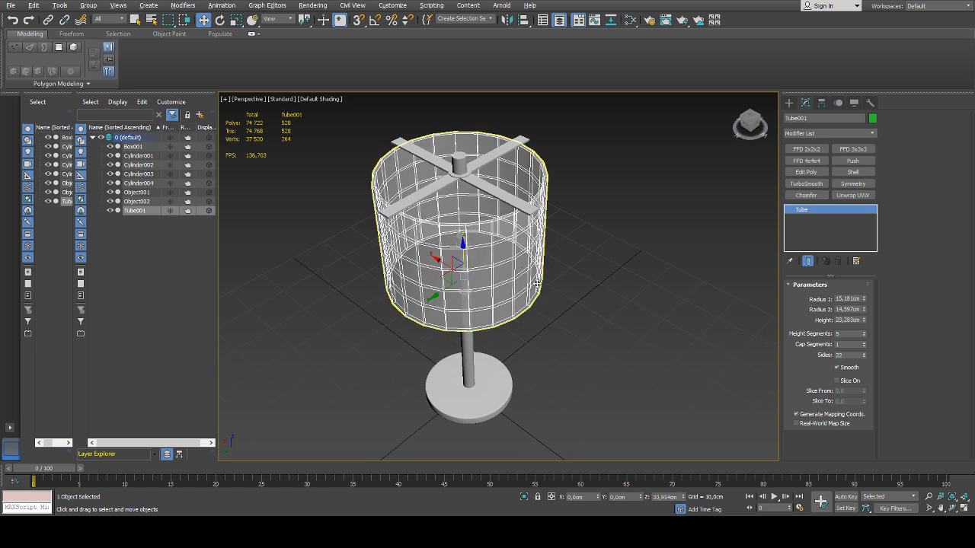
{"action": "left_click", "coordinate": [597, 292]}
{"action": "left_click", "coordinate": [525, 278]}
{"action": "left_click", "coordinate": [626, 292]}
{"action": "middle_click_drag", "start_coordinate": [626, 293], "coordinate": [612, 312], "text": "alt"}
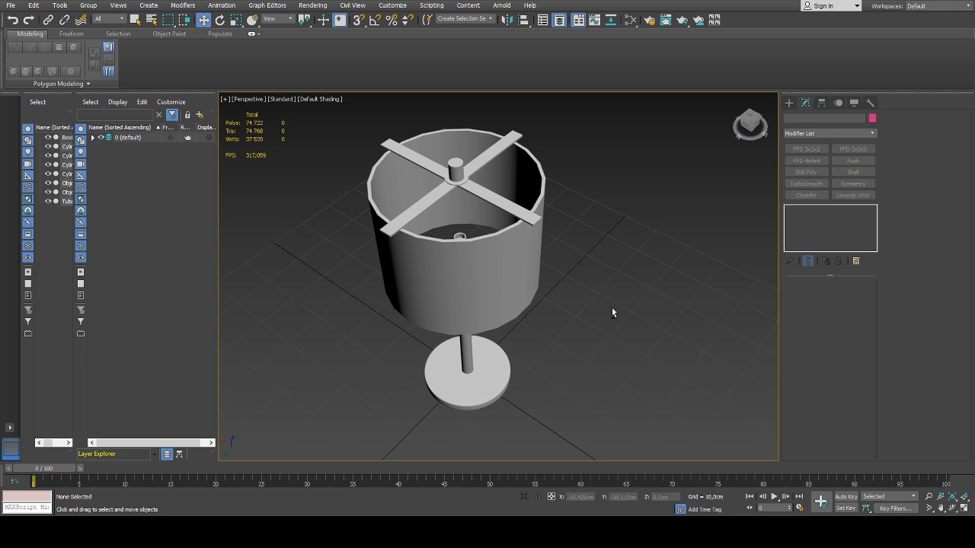
{"action": "middle_click_drag", "start_coordinate": [545, 310], "coordinate": [525, 316]}
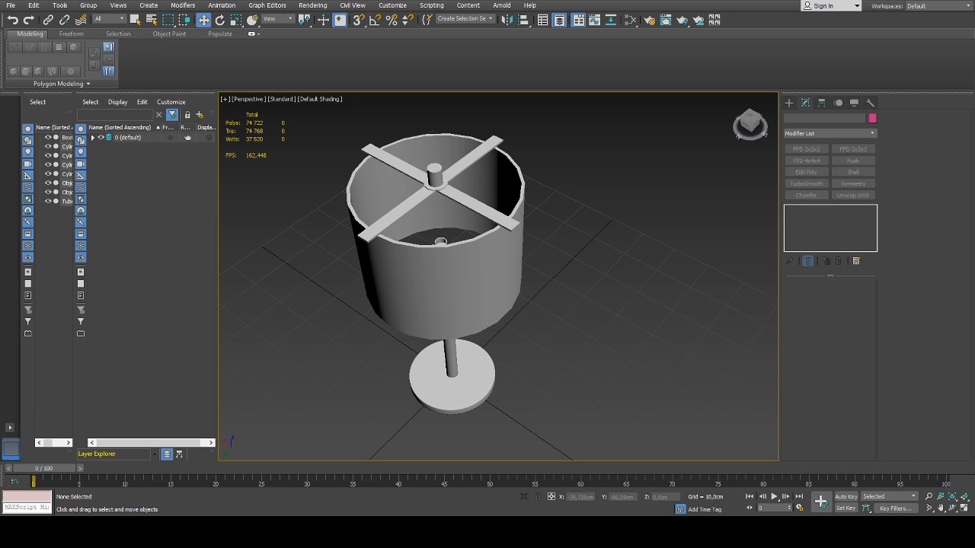
{"action": "middle_click_drag", "start_coordinate": [506, 248], "coordinate": [519, 245]}
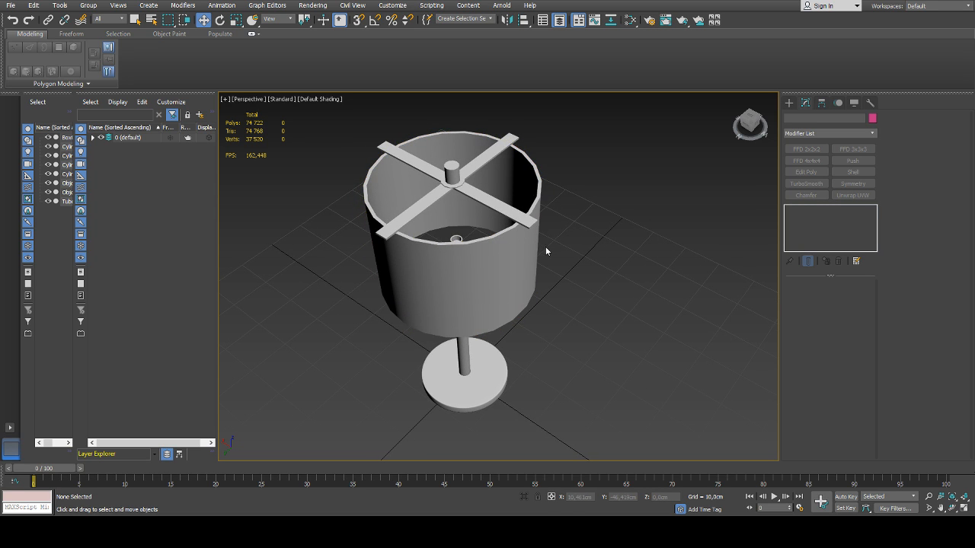
{"action": "middle_click_drag", "start_coordinate": [546, 249], "coordinate": [516, 276], "text": "alt"}
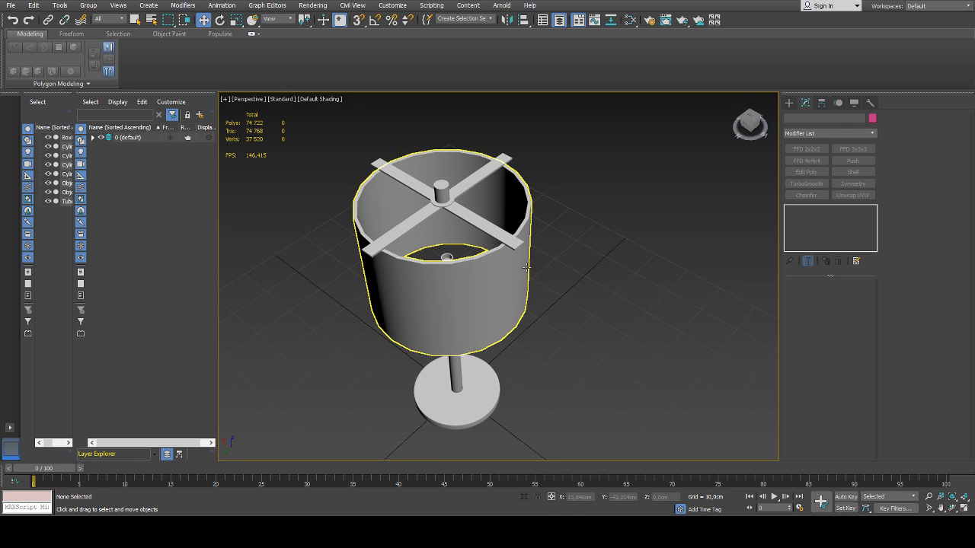
{"action": "middle_click_drag", "start_coordinate": [525, 267], "coordinate": [503, 254], "text": "alt"}
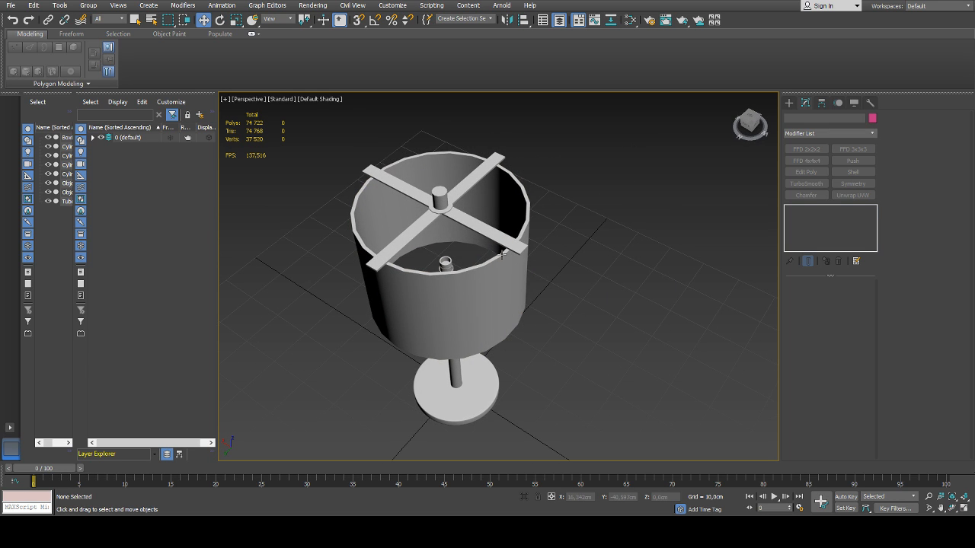
{"action": "middle_click_drag", "start_coordinate": [457, 270], "coordinate": [489, 266]}
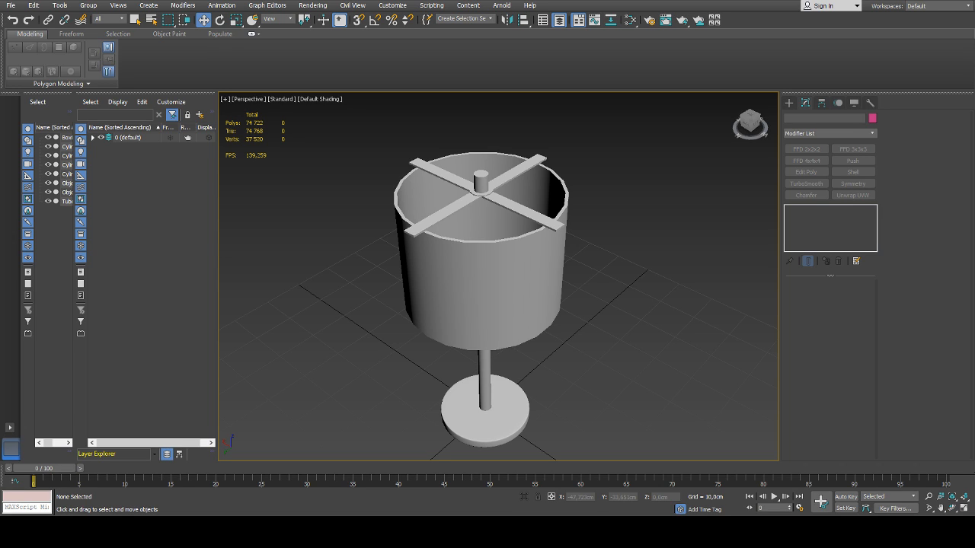
Turn on see-through display for the lampshade and deselect it
{"action": "middle_click_drag", "start_coordinate": [531, 237], "coordinate": [496, 270], "text": "alt"}
{"action": "scroll", "coordinate": [489, 302], "scroll_direction": "up", "scroll_amount": 3}
{"action": "left_click", "coordinate": [487, 302]}
{"action": "key", "text": "alt+x"}
{"action": "left_click", "coordinate": [679, 259]}
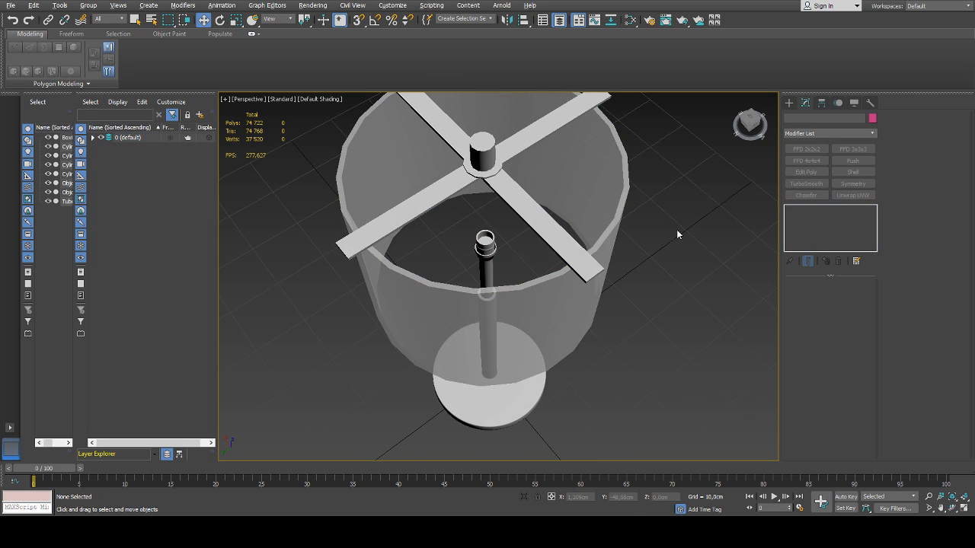
Create a cylinder about 1.34 cm in radius and 1.61 cm high beside the lamp base
{"action": "middle_click_drag", "start_coordinate": [727, 211], "coordinate": [708, 251], "text": "alt"}
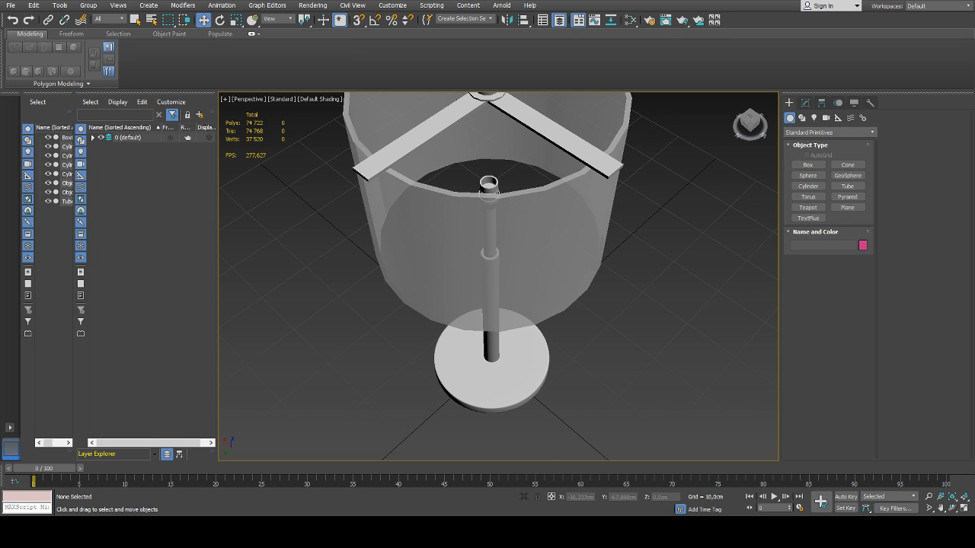
{"action": "middle_click_drag", "start_coordinate": [590, 166], "coordinate": [588, 161], "text": "alt"}
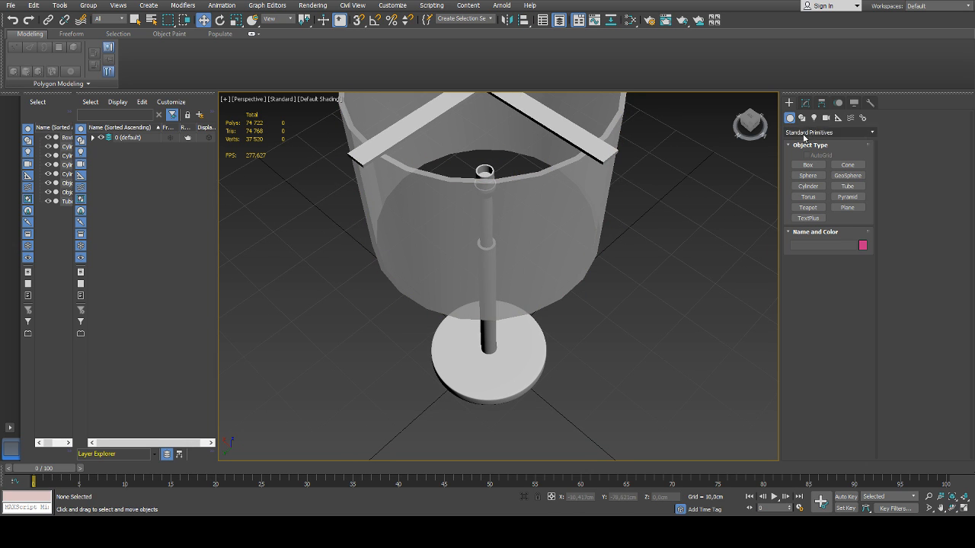
{"action": "left_click", "coordinate": [809, 187]}
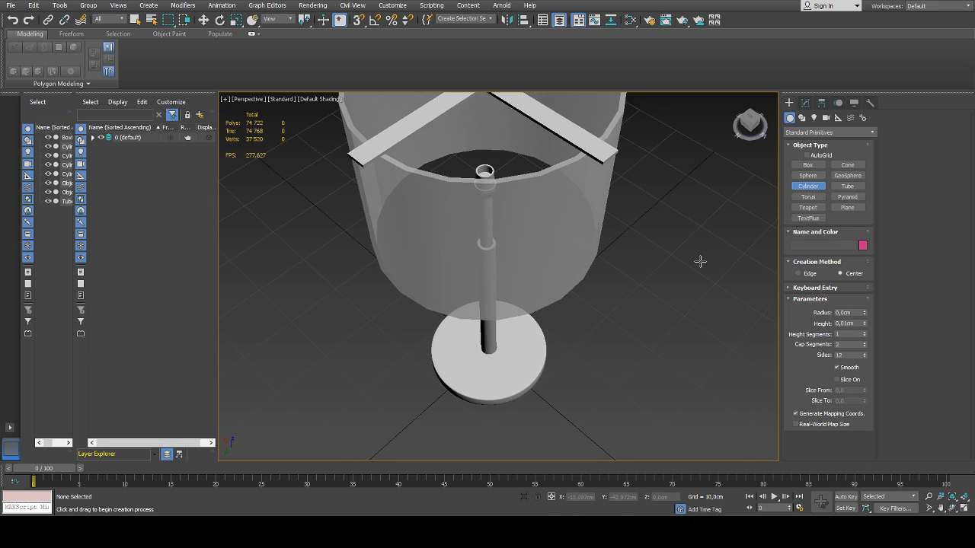
{"action": "middle_click_drag", "start_coordinate": [670, 265], "coordinate": [657, 193]}
{"action": "mouse_move", "coordinate": [543, 332]}
{"action": "left_mouse_down"}
{"action": "mouse_move", "coordinate": [496, 400]}
{"action": "mouse_move", "coordinate": [531, 396]}
{"action": "left_mouse_up"}
{"action": "left_click", "coordinate": [547, 333]}
{"action": "key", "text": "w"}
Turn on angle snap and rotate the new cylinder onto its side
{"action": "key", "text": "e"}
{"action": "left_click", "coordinate": [375, 19]}
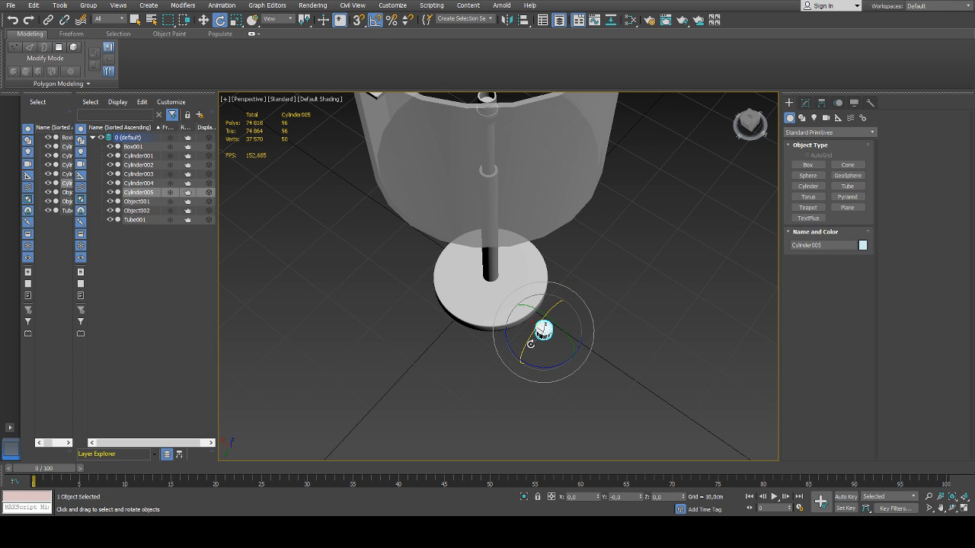
{"action": "left_click_drag", "start_coordinate": [530, 342], "coordinate": [508, 370]}
{"action": "key", "text": "w"}
{"action": "middle_click_drag", "start_coordinate": [584, 369], "coordinate": [531, 335], "text": "alt"}
Set the rotated cylinder's height to 1.134 cm and centre it at X 0, Y 0
{"action": "left_click", "coordinate": [806, 103]}
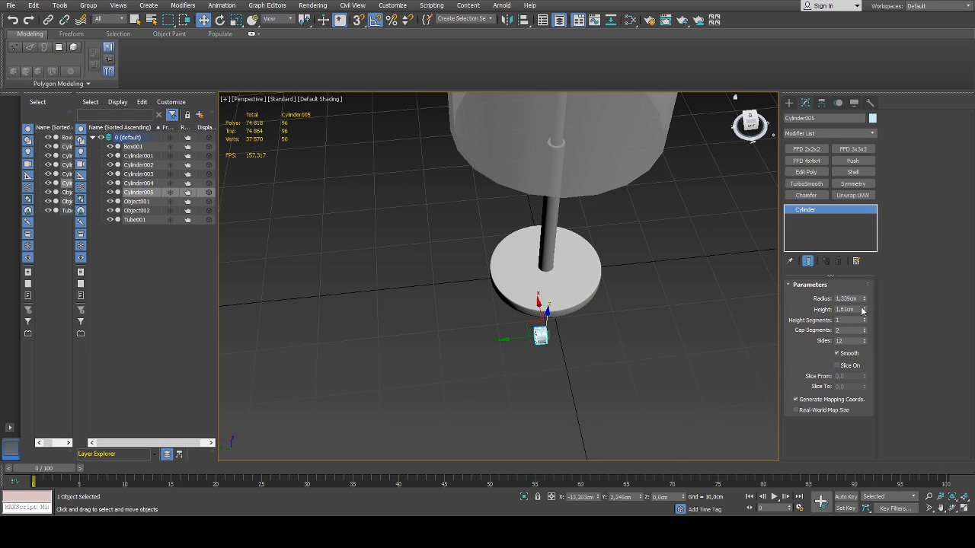
{"action": "left_click_drag", "start_coordinate": [865, 313], "coordinate": [865, 330]}
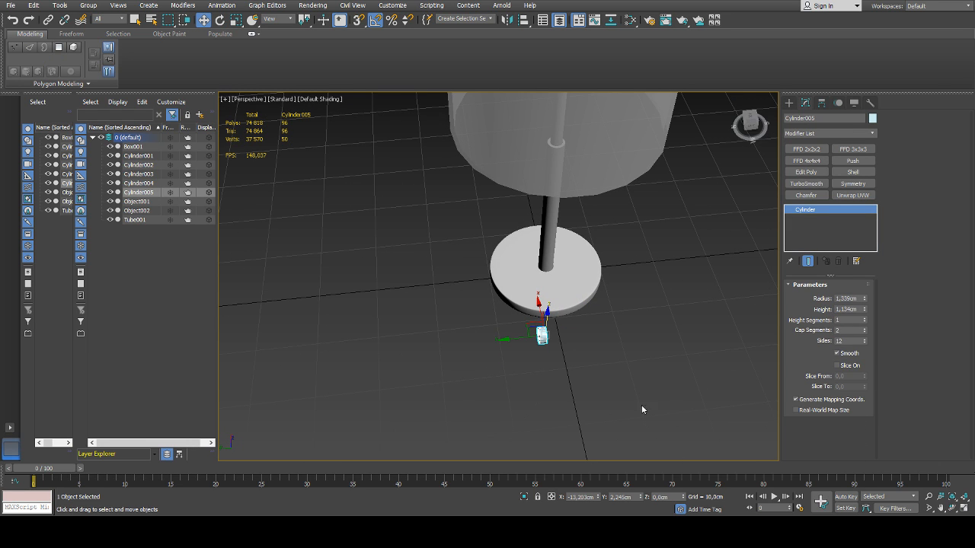
{"action": "middle_click_drag", "start_coordinate": [641, 405], "coordinate": [630, 434], "text": "alt"}
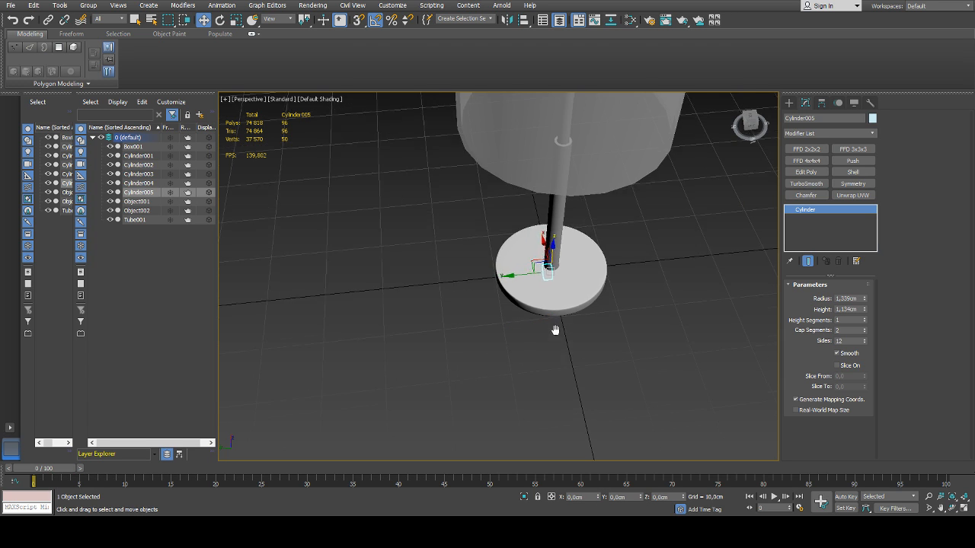
Raise the small sideways cylinder to the fitting's height at about Z 41.737 cm and offset it to Y 3.428 cm
{"action": "scroll", "coordinate": [556, 327], "scroll_direction": "down", "scroll_amount": 6}
{"action": "left_click_drag", "start_coordinate": [565, 314], "coordinate": [565, 228]}
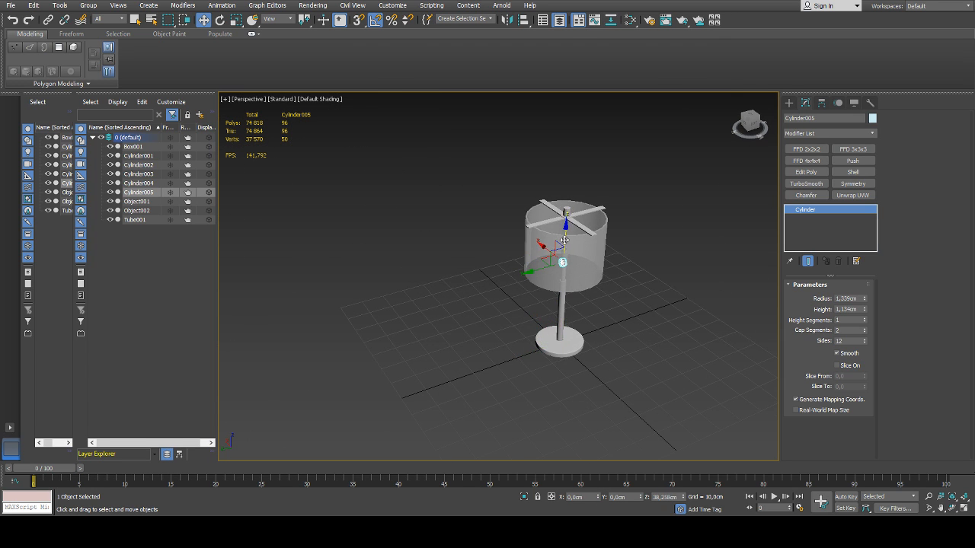
{"action": "scroll", "coordinate": [566, 228], "scroll_direction": "up", "scroll_amount": 5}
{"action": "left_click_drag", "start_coordinate": [532, 296], "coordinate": [522, 298]}
{"action": "scroll", "coordinate": [533, 271], "scroll_direction": "up", "scroll_amount": 4}
{"action": "middle_click_drag", "start_coordinate": [534, 272], "coordinate": [529, 268], "text": "alt"}
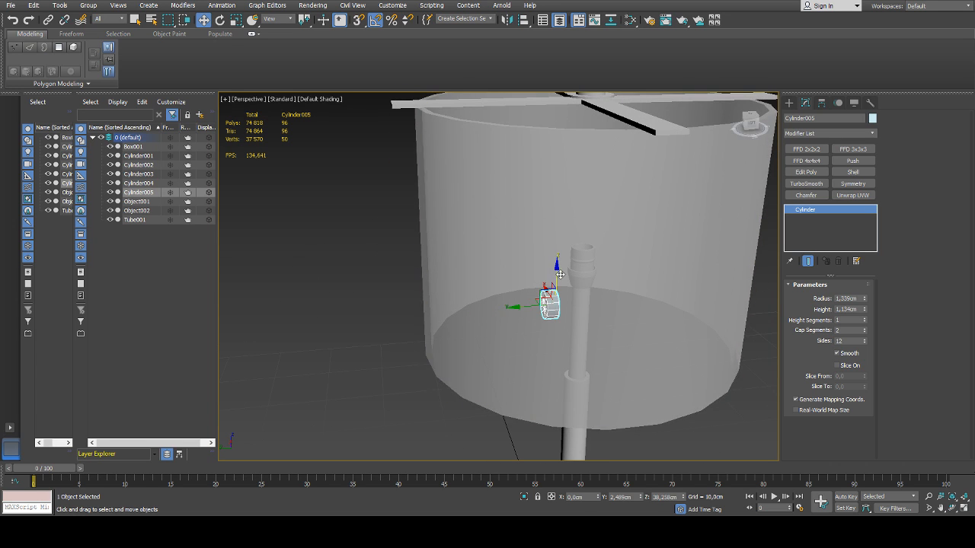
{"action": "left_click_drag", "start_coordinate": [557, 272], "coordinate": [558, 242]}
{"action": "scroll", "coordinate": [577, 247], "scroll_direction": "up", "scroll_amount": 4}
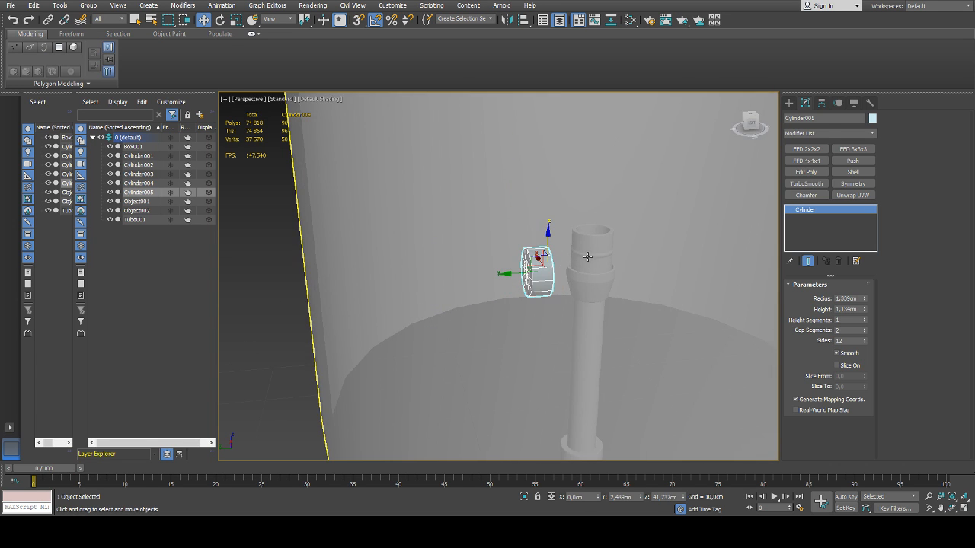
{"action": "middle_click_drag", "start_coordinate": [579, 275], "coordinate": [579, 298], "text": "alt"}
{"action": "left_click_drag", "start_coordinate": [513, 273], "coordinate": [498, 275]}
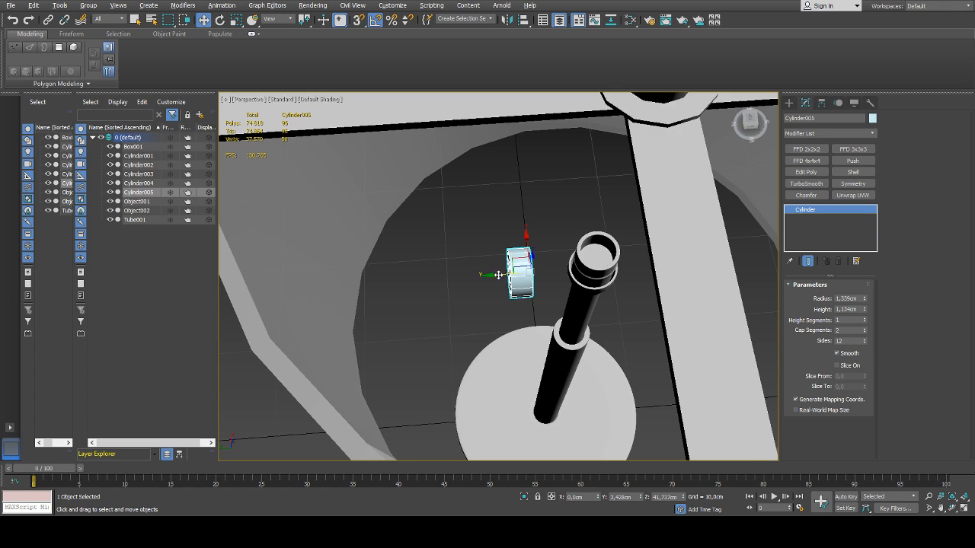
Reduce the small cylinder's radius to 1.031 cm and its height to 0.85 cm
{"action": "middle_click_drag", "start_coordinate": [607, 290], "coordinate": [652, 282], "text": "alt"}
{"action": "left_click_drag", "start_coordinate": [865, 300], "coordinate": [864, 321]}
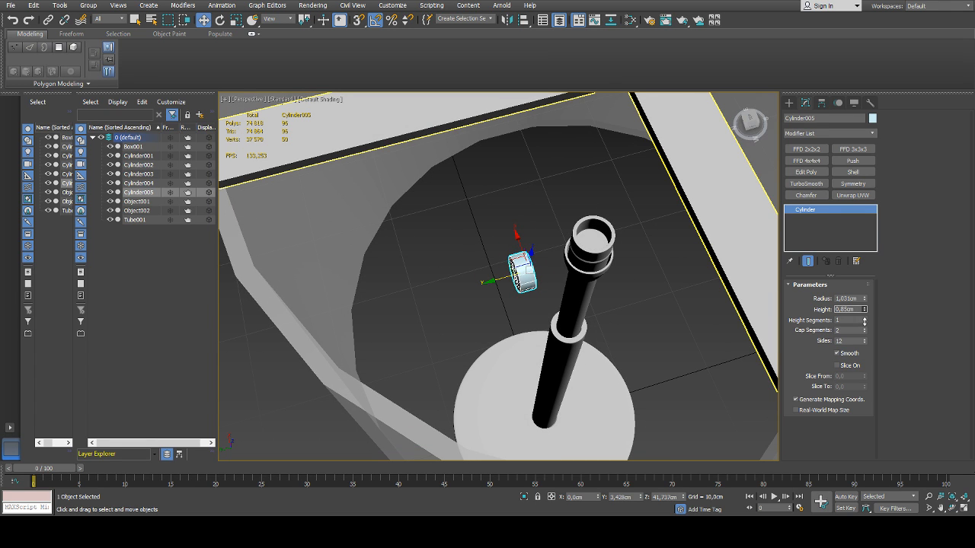
Hide the lampshade and reselect the small sideways cylinder beside the fitting
{"action": "mouse_move", "coordinate": [602, 282]}
{"action": "middle_mouse_down", "text": "alt"}
{"action": "mouse_move", "coordinate": [639, 281]}
{"action": "mouse_move", "coordinate": [607, 283]}
{"action": "mouse_move", "coordinate": [603, 263]}
{"action": "middle_mouse_up", "text": "alt"}
{"action": "scroll", "coordinate": [576, 292], "scroll_direction": "down", "scroll_amount": 5}
{"action": "left_click", "coordinate": [585, 279]}
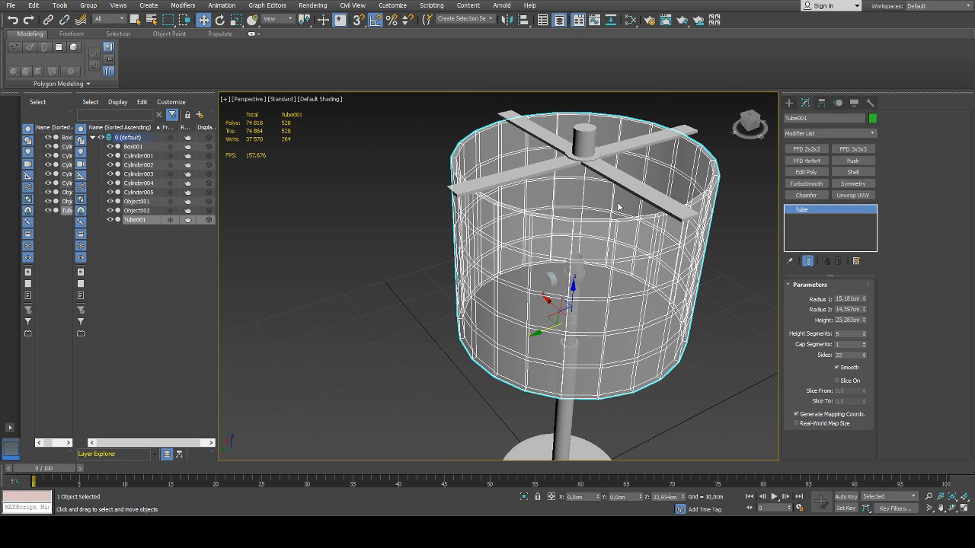
{"action": "key", "text": "alt+h"}
{"action": "left_click", "coordinate": [551, 279]}
{"action": "scroll", "coordinate": [552, 278], "scroll_direction": "up", "scroll_amount": 5}
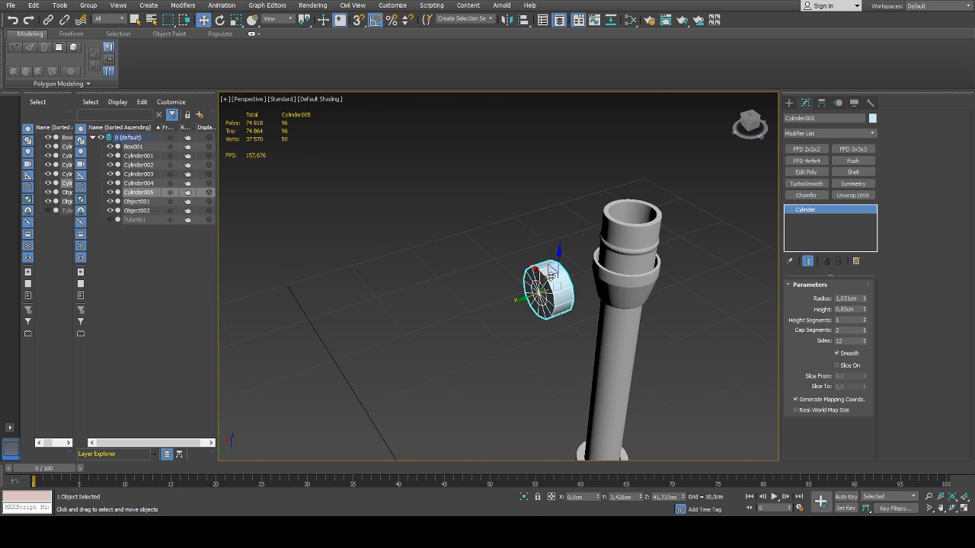
Set the small cylinder's radius to 0.711 cm and its height to 0.31 cm
{"action": "middle_click_drag", "start_coordinate": [581, 266], "coordinate": [510, 233]}
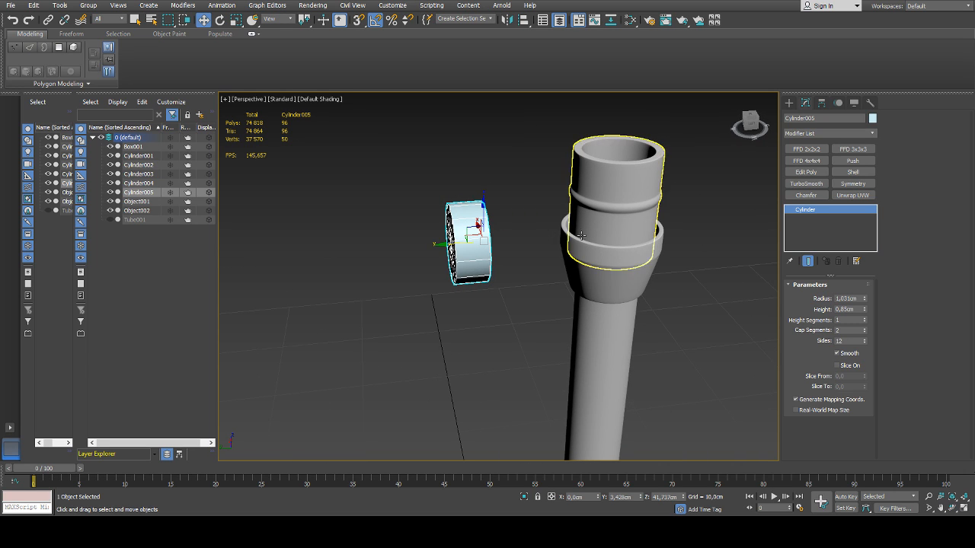
{"action": "middle_click_drag", "start_coordinate": [577, 233], "coordinate": [571, 240], "text": "alt"}
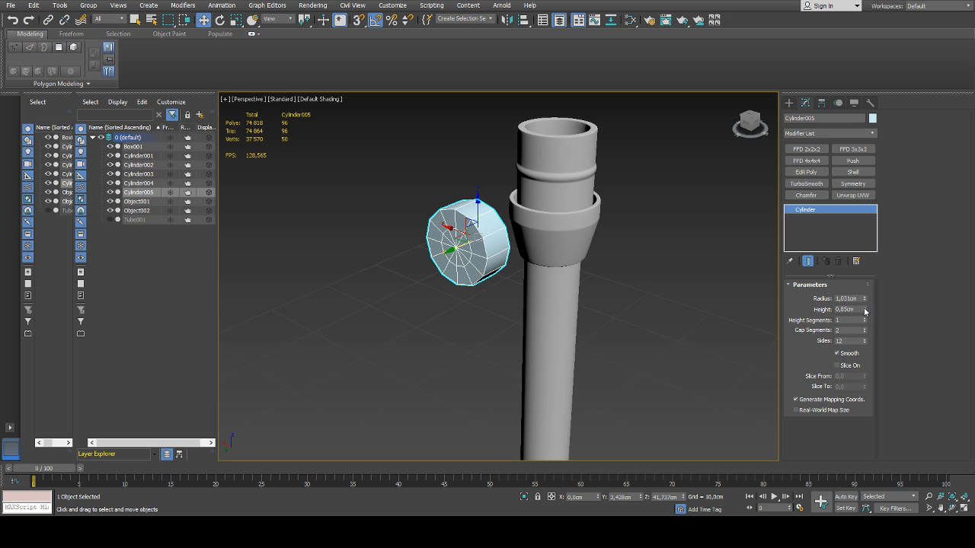
{"action": "left_click_drag", "start_coordinate": [865, 299], "coordinate": [861, 335]}
{"action": "middle_click_drag", "start_coordinate": [604, 254], "coordinate": [578, 242], "text": "alt"}
Assign the grey material to the small cylinder and deselect it
{"action": "key", "text": "m"}
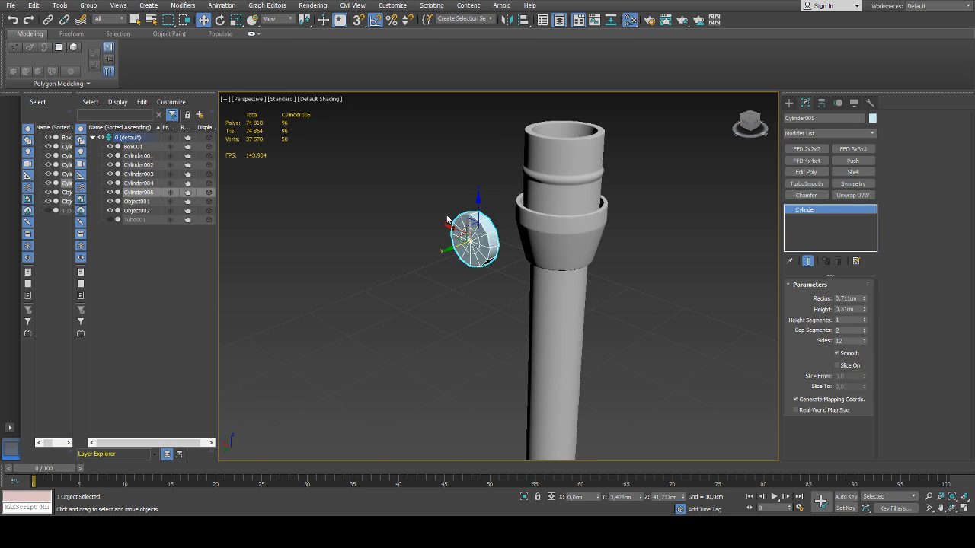
{"action": "left_click", "coordinate": [57, 143]}
{"action": "key", "text": "m"}
{"action": "left_click", "coordinate": [436, 209]}
{"action": "scroll", "coordinate": [479, 229], "scroll_direction": "down", "scroll_amount": 3}
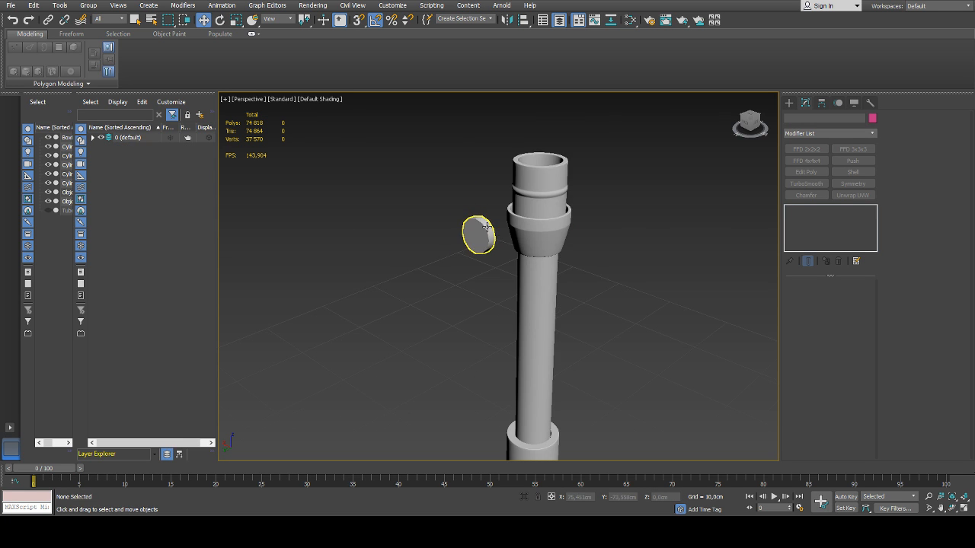
Reselect the small cylinder and set its height to 0.394 cm
{"action": "middle_click_drag", "start_coordinate": [488, 233], "coordinate": [506, 239], "text": "alt"}
{"action": "left_click", "coordinate": [611, 259]}
{"action": "scroll", "coordinate": [589, 254], "scroll_direction": "up", "scroll_amount": 2}
{"action": "middle_click_drag", "start_coordinate": [612, 259], "coordinate": [514, 283]}
{"action": "left_click", "coordinate": [533, 257]}
{"action": "scroll", "coordinate": [533, 258], "scroll_direction": "down", "scroll_amount": 10}
{"action": "scroll", "coordinate": [512, 284], "scroll_direction": "up", "scroll_amount": 5}
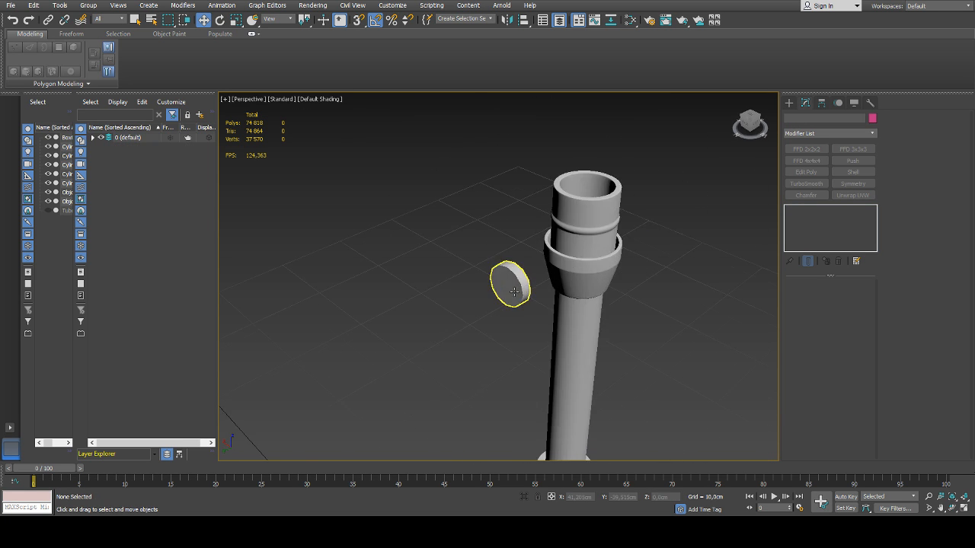
{"action": "left_click", "coordinate": [510, 283]}
{"action": "scroll", "coordinate": [514, 278], "scroll_direction": "up", "scroll_amount": 2}
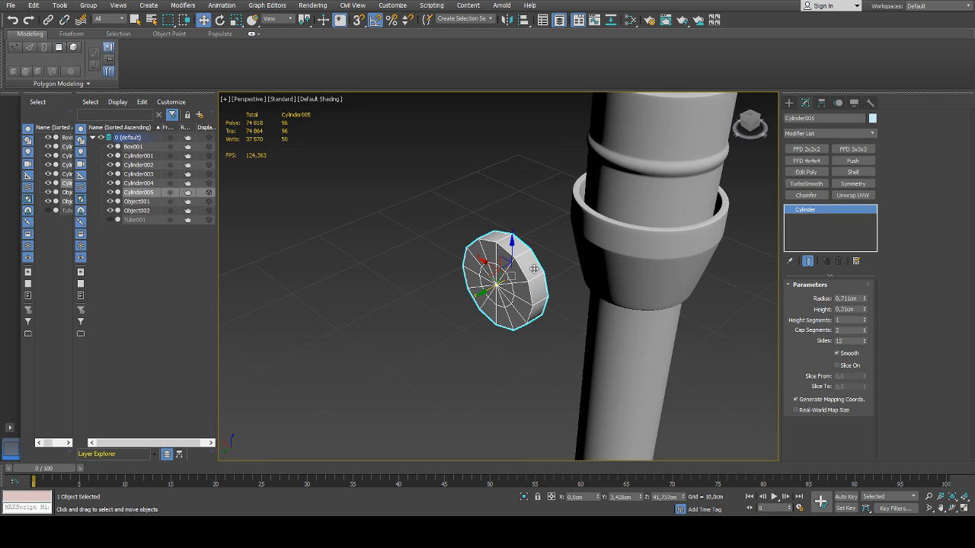
{"action": "middle_click_drag", "start_coordinate": [545, 271], "coordinate": [564, 276], "text": "alt"}
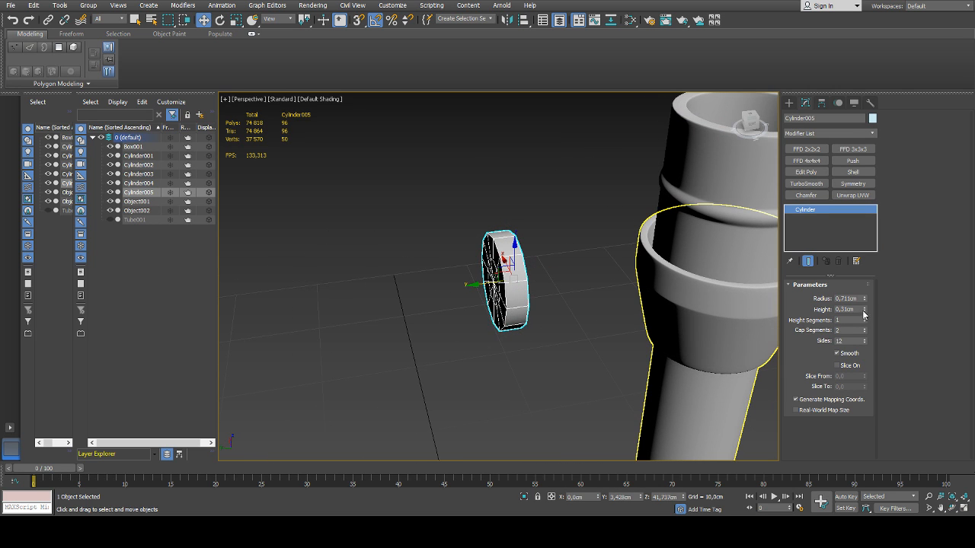
{"action": "left_click_drag", "start_coordinate": [864, 312], "coordinate": [863, 303]}
{"action": "middle_click_drag", "start_coordinate": [625, 263], "coordinate": [506, 237], "text": "alt"}
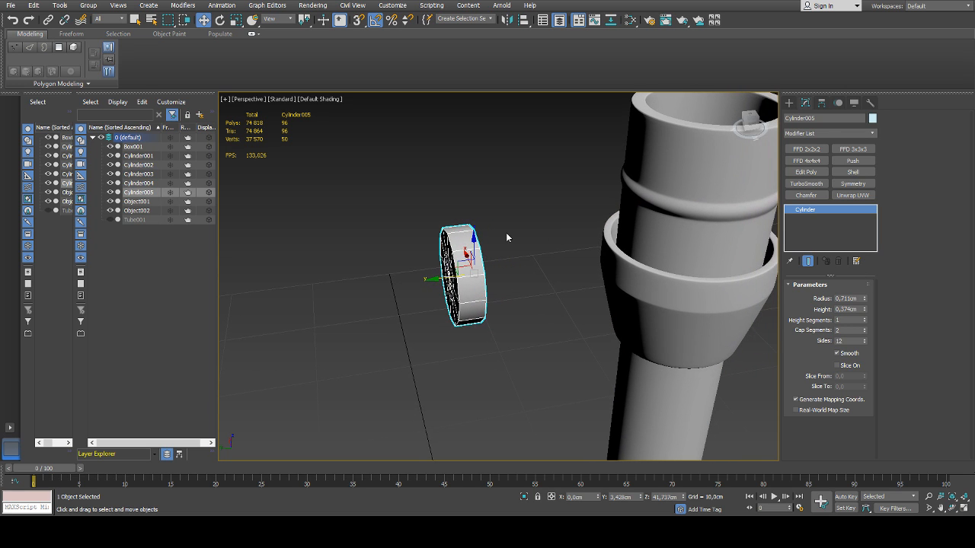
{"action": "left_click_drag", "start_coordinate": [864, 313], "coordinate": [864, 303]}
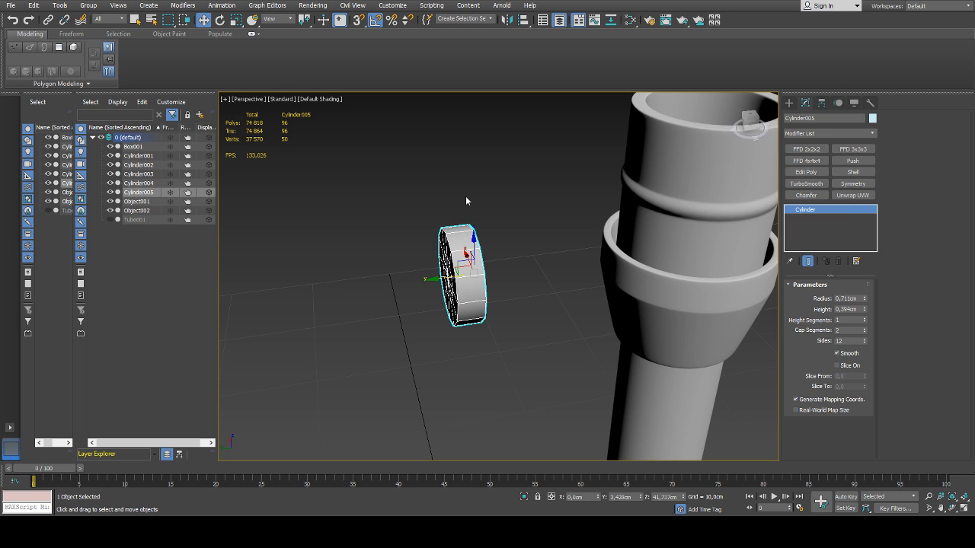
Set the small cylinder's number of sides to 6 to make it hexagonal
{"action": "middle_click_drag", "start_coordinate": [466, 201], "coordinate": [484, 236], "text": "alt"}
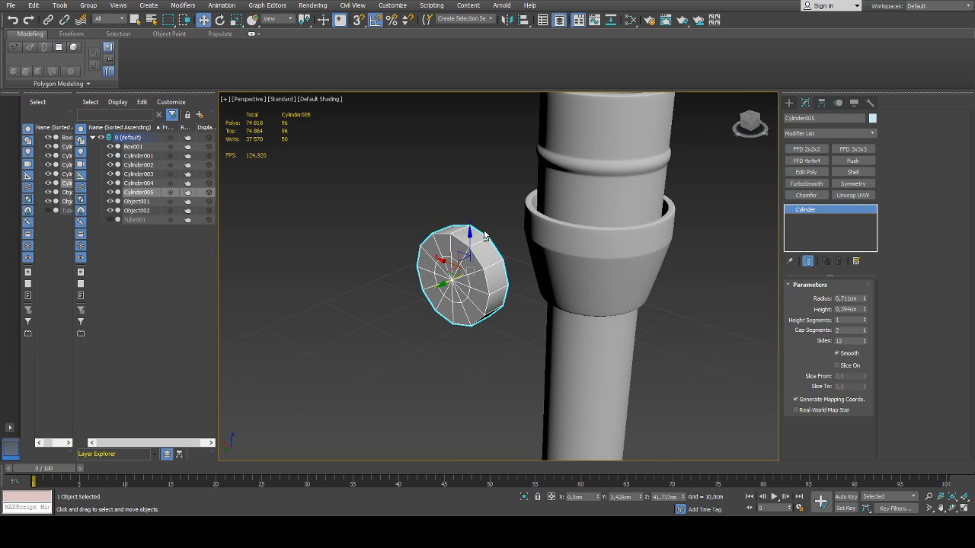
{"action": "left_click", "coordinate": [865, 343]}
{"action": "left_click", "coordinate": [865, 343]}
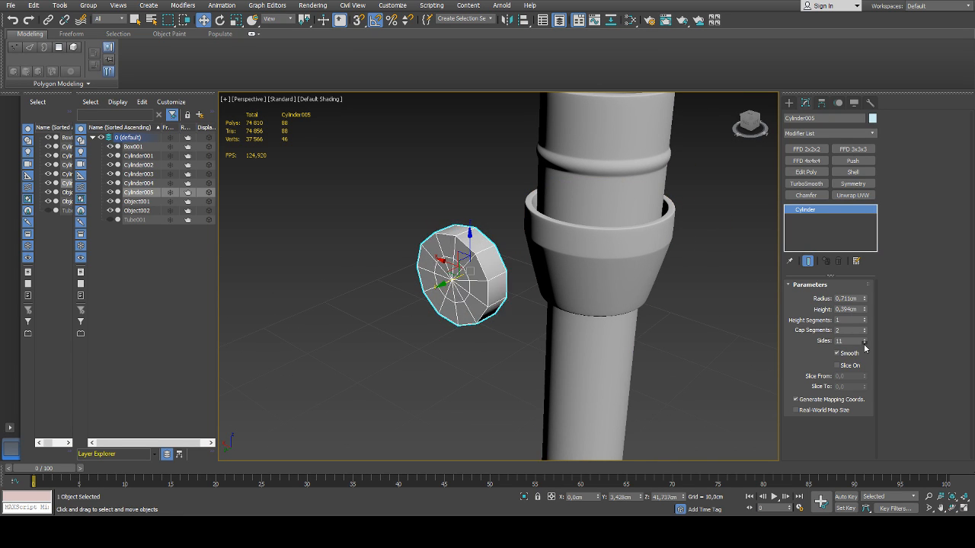
{"action": "left_click", "coordinate": [865, 344]}
{"action": "left_click", "coordinate": [864, 344]}
{"action": "left_click", "coordinate": [864, 343]}
{"action": "left_click", "coordinate": [864, 343]}
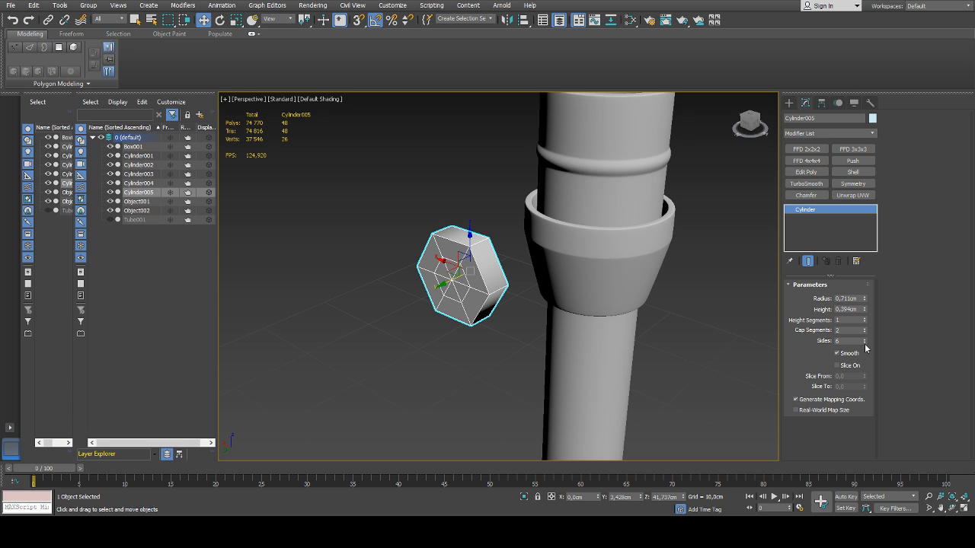
{"action": "left_click", "coordinate": [865, 343]}
{"action": "middle_click_drag", "start_coordinate": [613, 291], "coordinate": [625, 275], "text": "alt"}
{"action": "left_click", "coordinate": [864, 340]}
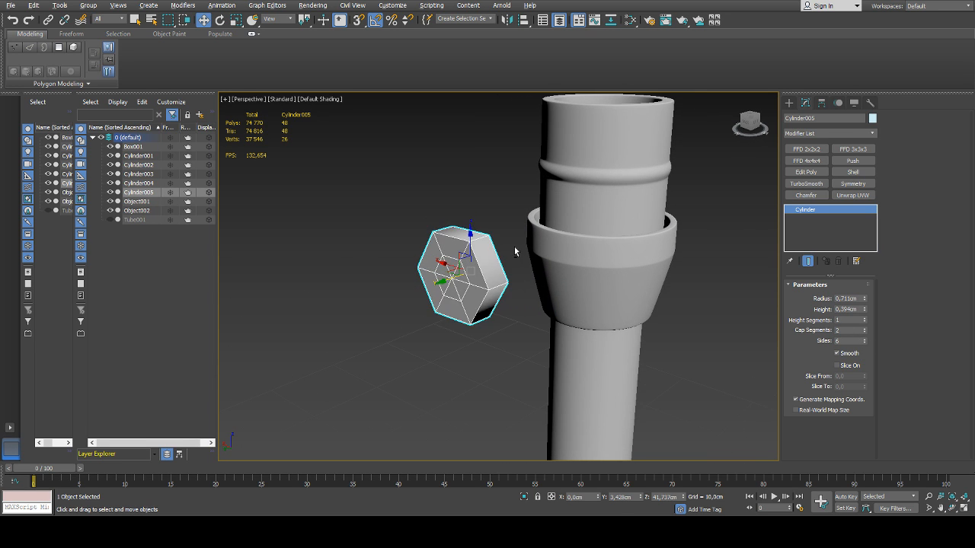
{"action": "middle_click_drag", "start_coordinate": [515, 248], "coordinate": [526, 246], "text": "alt"}
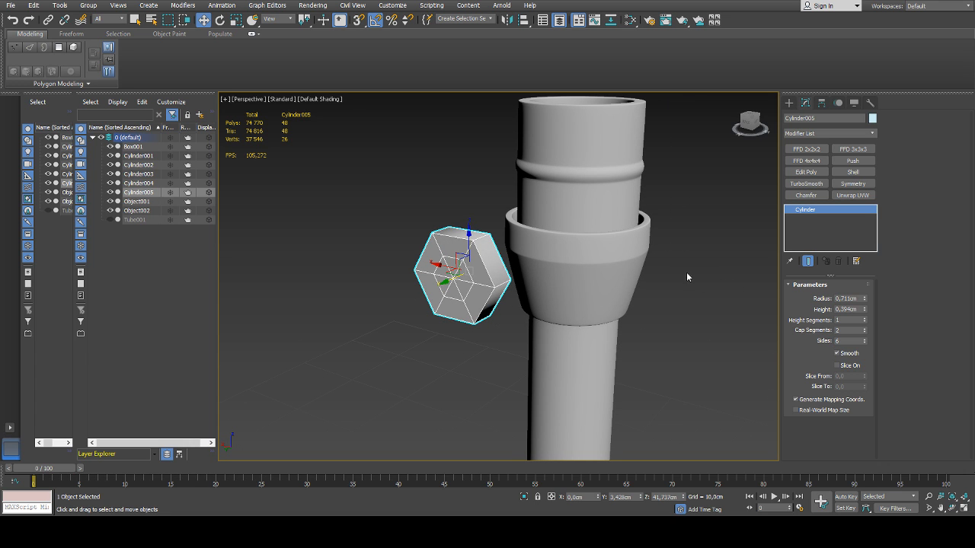
{"action": "middle_click_drag", "start_coordinate": [620, 265], "coordinate": [581, 260], "text": "alt"}
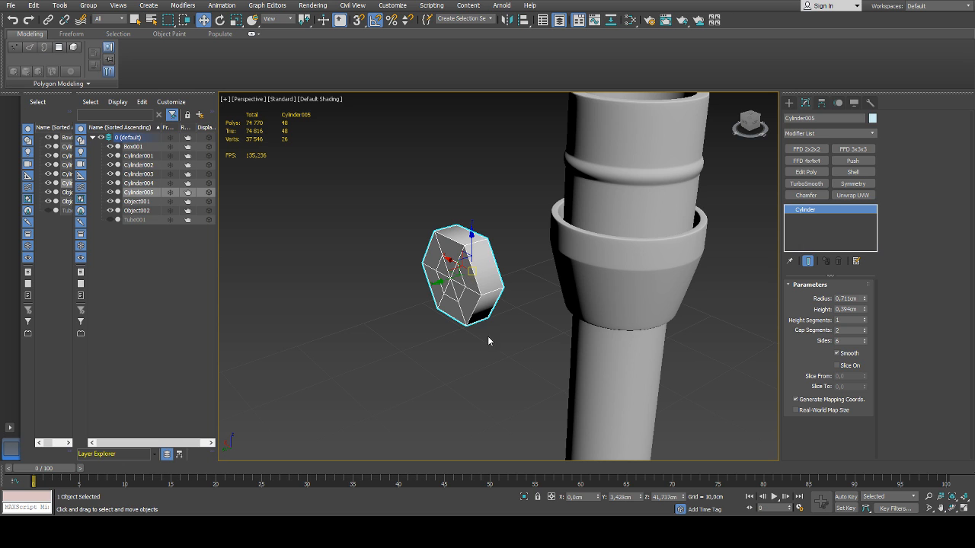
{"action": "left_click", "coordinate": [546, 380]}
{"action": "middle_click_drag", "start_coordinate": [568, 294], "coordinate": [466, 263], "text": "alt"}
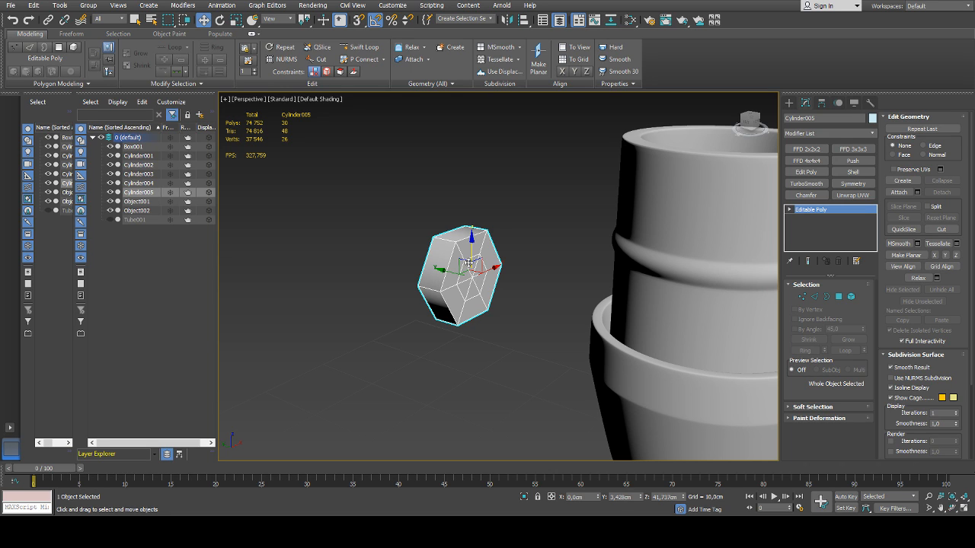
{"action": "middle_click_drag", "start_coordinate": [468, 267], "coordinate": [466, 270], "text": "alt"}
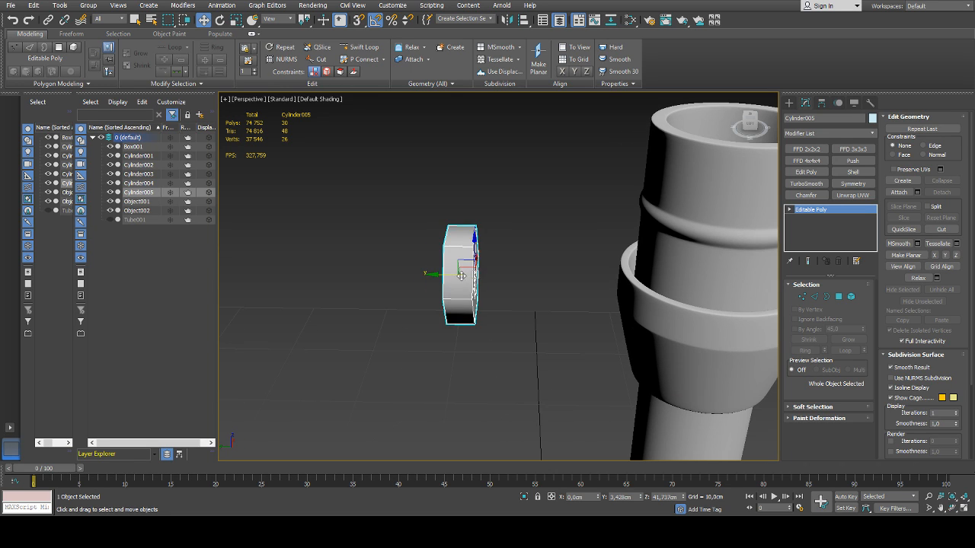
{"action": "left_click_drag", "start_coordinate": [469, 274], "coordinate": [515, 276], "text": "shift"}
{"action": "key", "text": "ctrl+z"}
{"action": "key", "text": "ctrl+z"}
Clone the hexagonal cylinder along Y toward the fitting, placing the copy at about Y 2.654 cm
{"action": "middle_click_drag", "start_coordinate": [497, 285], "coordinate": [510, 291], "text": "alt"}
{"action": "left_click_drag", "start_coordinate": [449, 276], "coordinate": [497, 278], "text": "shift"}
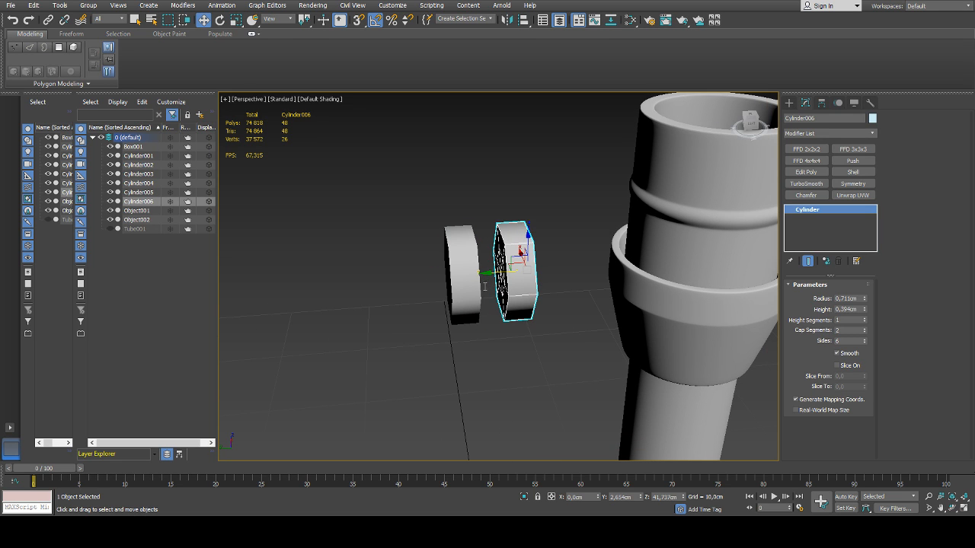
Convert the original hexagonal cylinder to an editable poly and remove the inner edge loops on both of its caps
{"action": "left_click", "coordinate": [466, 275]}
{"action": "mouse_move", "coordinate": [476, 274]}
{"action": "middle_mouse_down", "text": "alt"}
{"action": "mouse_move", "coordinate": [494, 271]}
{"action": "mouse_move", "coordinate": [444, 268]}
{"action": "mouse_move", "coordinate": [511, 268]}
{"action": "mouse_move", "coordinate": [457, 274]}
{"action": "middle_mouse_up", "text": "alt"}
{"action": "scroll", "coordinate": [444, 268], "scroll_direction": "up", "scroll_amount": 3}
{"action": "key", "text": "2"}
{"action": "double_click", "coordinate": [486, 271]}
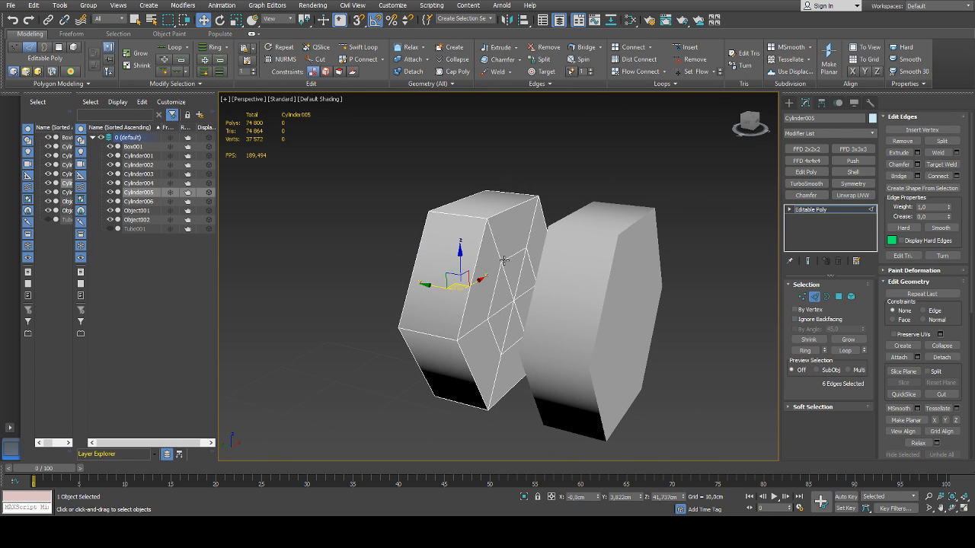
{"action": "double_click", "coordinate": [506, 260], "text": "ctrl"}
{"action": "key", "text": "ctrl+BackSpace"}
Select the ring of six corner edges running along the sides of the outer hexagonal cylinder
{"action": "left_click", "coordinate": [468, 217]}
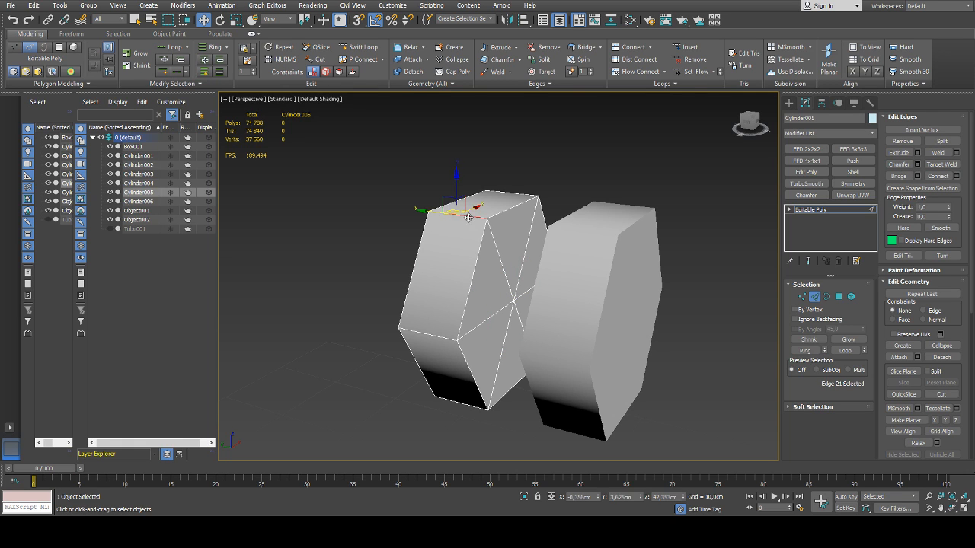
{"action": "left_click", "coordinate": [801, 352]}
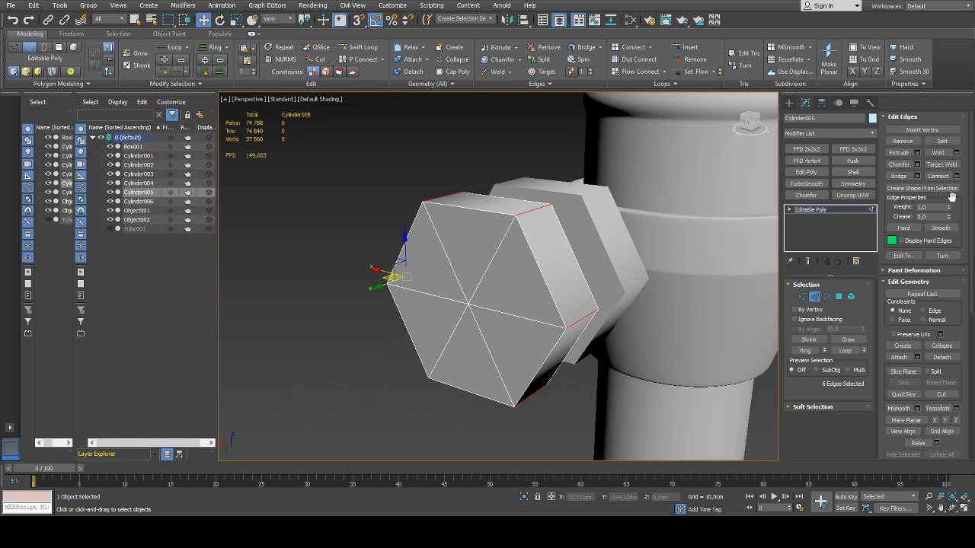
{"action": "left_click", "coordinate": [908, 175]}
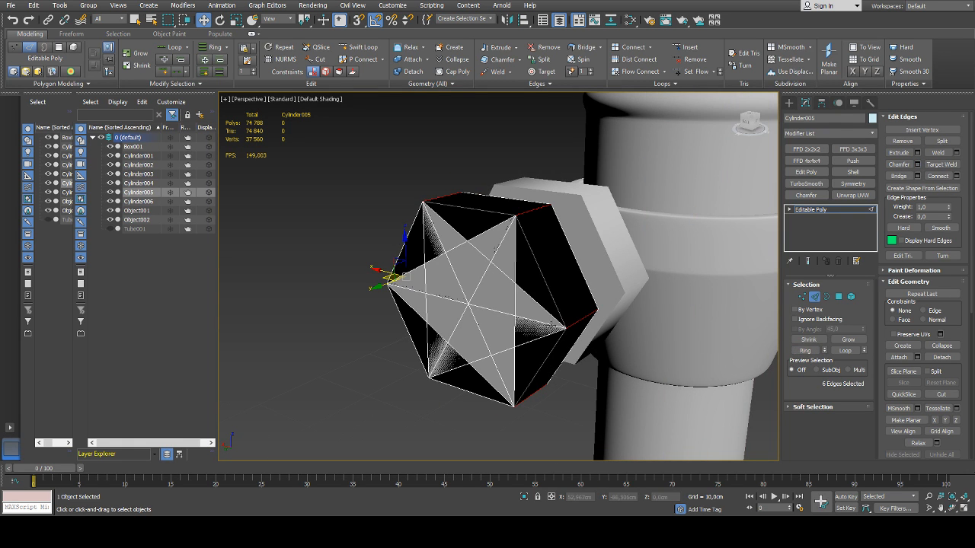
{"action": "key", "text": "ctrl+z"}
{"action": "key", "text": "ctrl+z"}
{"action": "key", "text": "ctrl+z"}
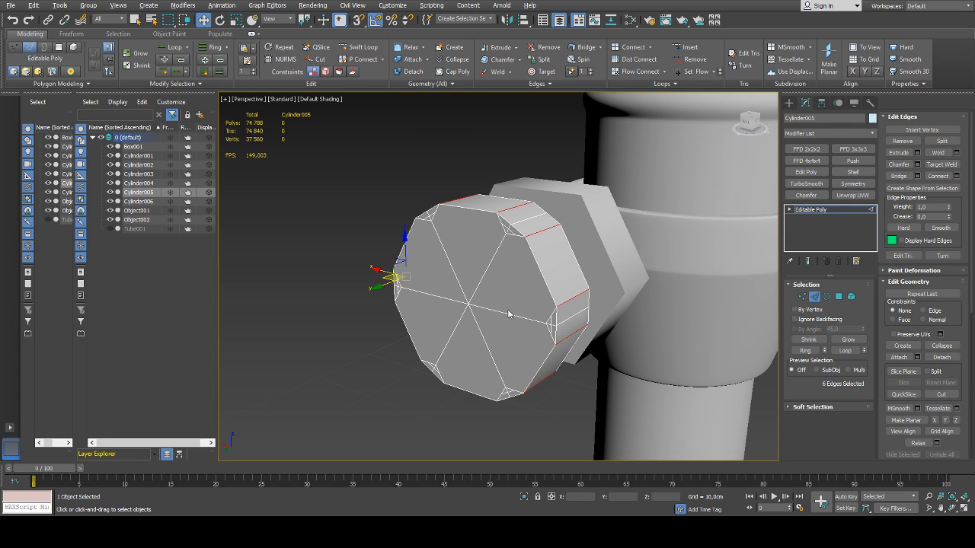
{"action": "key", "text": "ctrl+z"}
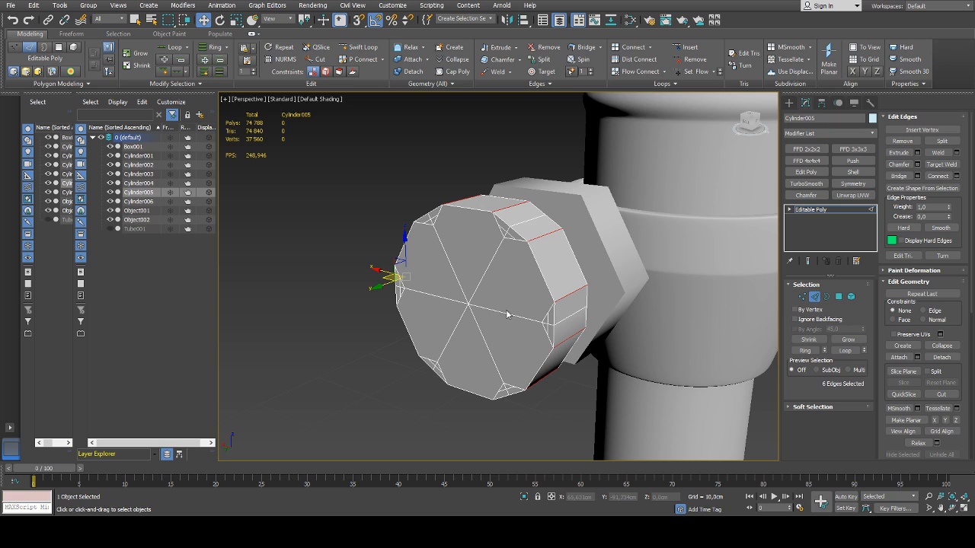
{"action": "key", "text": "ctrl+z"}
{"action": "key", "text": "ctrl+z"}
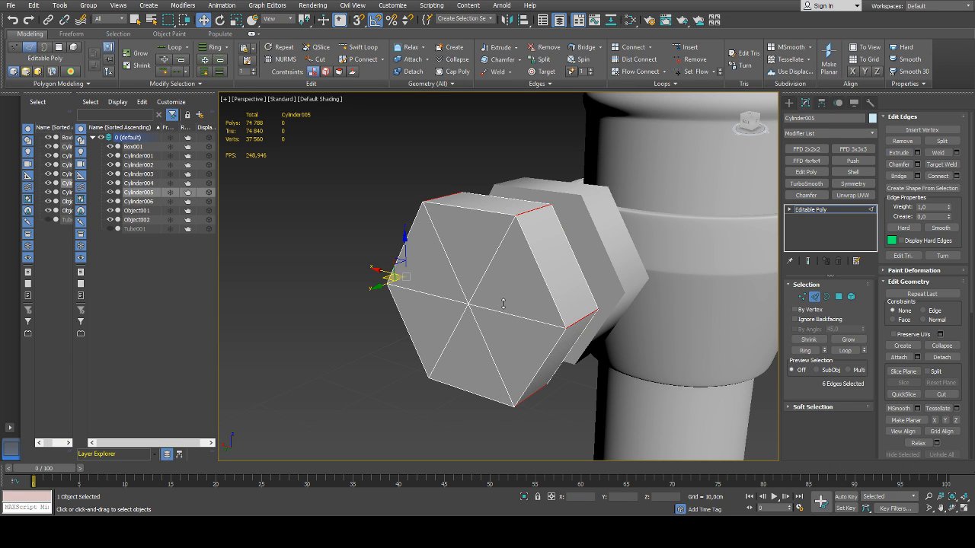
Chamfer the six selected side edges of the outer hexagonal cylinder to cut back its corners
{"action": "left_click_drag", "start_coordinate": [505, 297], "coordinate": [508, 309]}
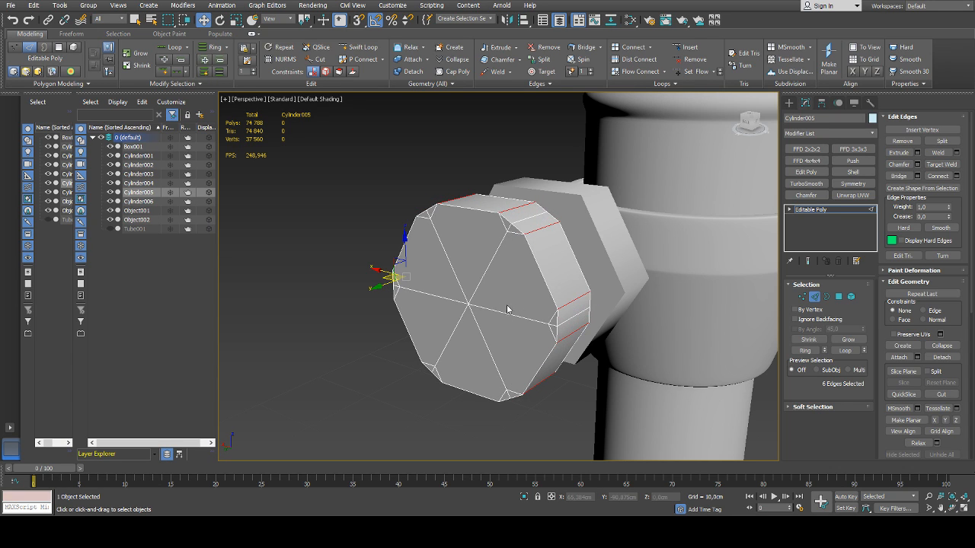
{"action": "left_click", "coordinate": [502, 347]}
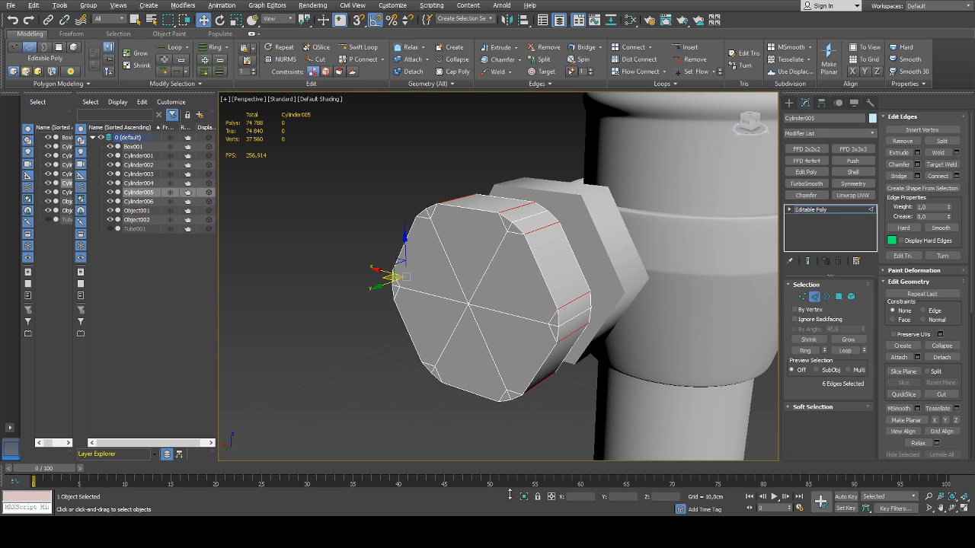
{"action": "mouse_move", "coordinate": [537, 173]}
{"action": "middle_mouse_down", "text": "alt"}
{"action": "mouse_move", "coordinate": [592, 160]}
{"action": "mouse_move", "coordinate": [550, 160]}
{"action": "middle_mouse_up", "text": "alt"}
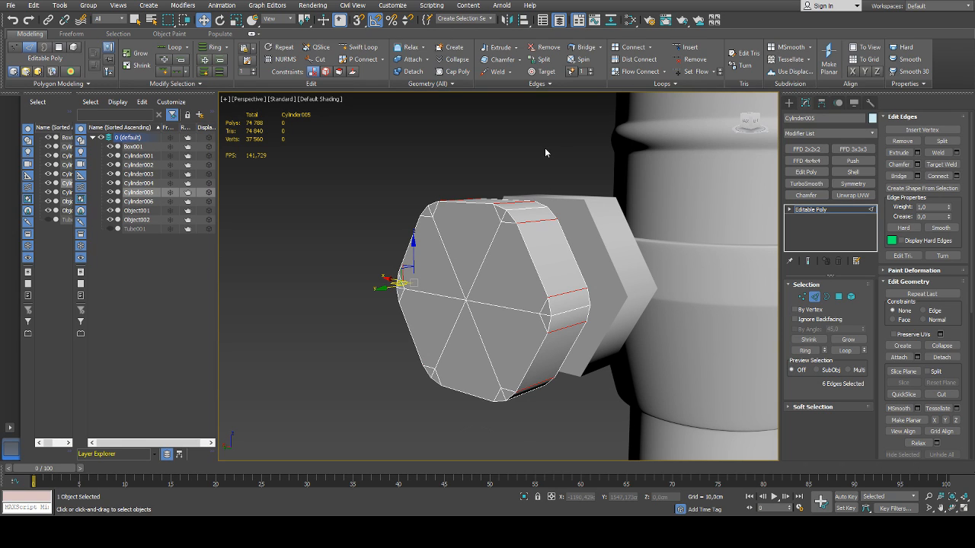
Adjust the chamfer on the outer hexagonal cylinder's six side edges to two segments per corner and apply it
{"action": "middle_click_drag", "start_coordinate": [545, 152], "coordinate": [531, 181], "text": "alt"}
{"action": "left_click", "coordinate": [504, 308]}
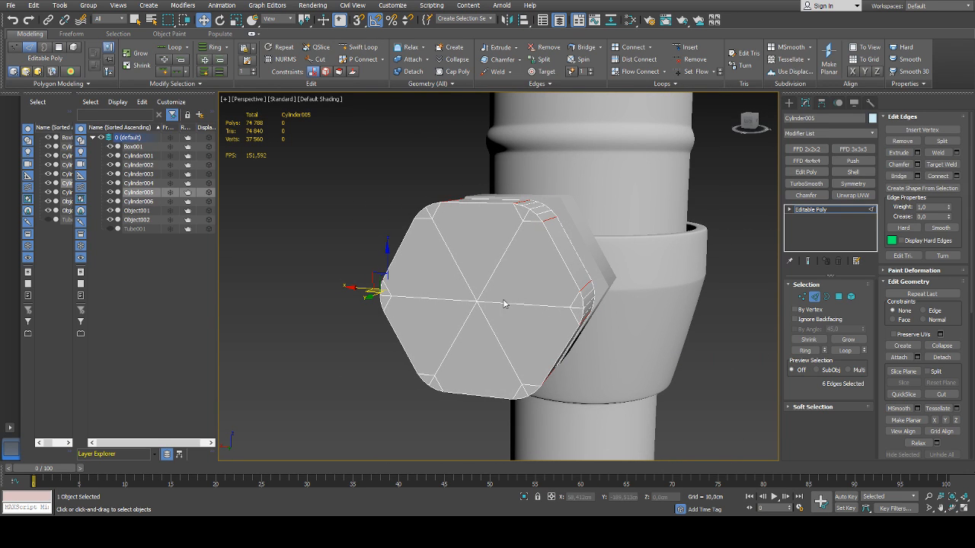
{"action": "middle_click_drag", "start_coordinate": [581, 235], "coordinate": [504, 326], "text": "alt"}
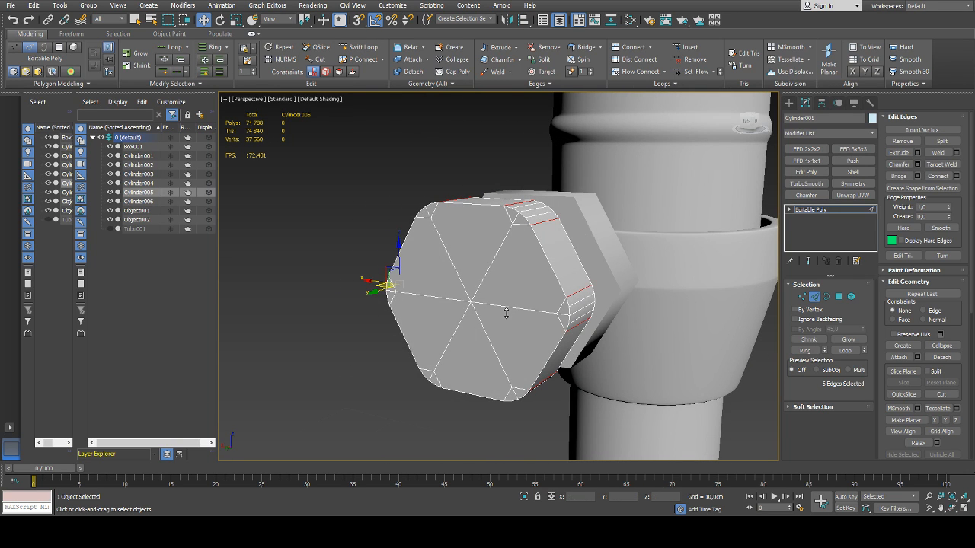
{"action": "mouse_move", "coordinate": [505, 313]}
{"action": "left_mouse_down"}
{"action": "mouse_move", "coordinate": [505, 293]}
{"action": "mouse_move", "coordinate": [506, 300]}
{"action": "left_mouse_up"}
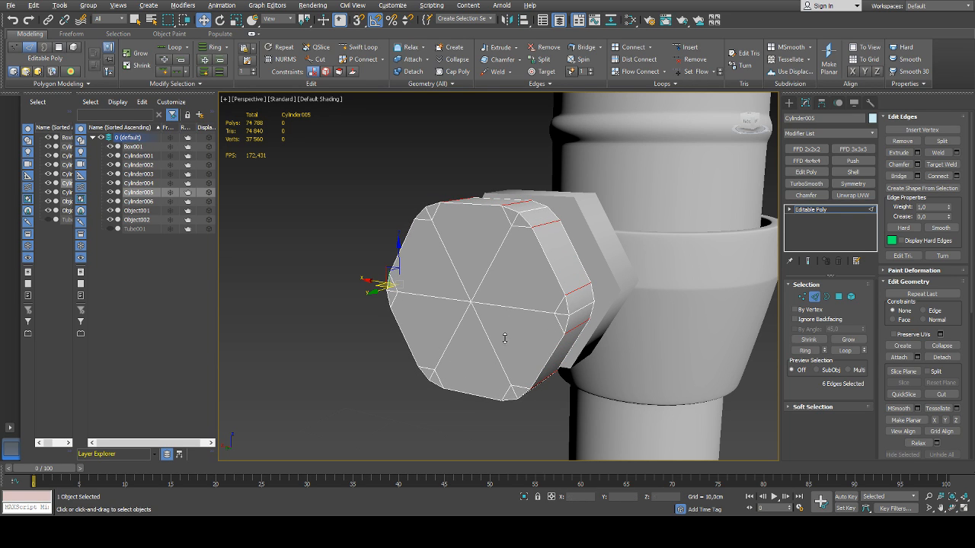
{"action": "middle_click_drag", "start_coordinate": [427, 279], "coordinate": [506, 277], "text": "alt"}
{"action": "left_click", "coordinate": [502, 371]}
Try collapsing the six inner corner vertices and the centre vertex of the front cap into one point, and undo it
{"action": "key", "text": "1"}
{"action": "left_click", "coordinate": [517, 226]}
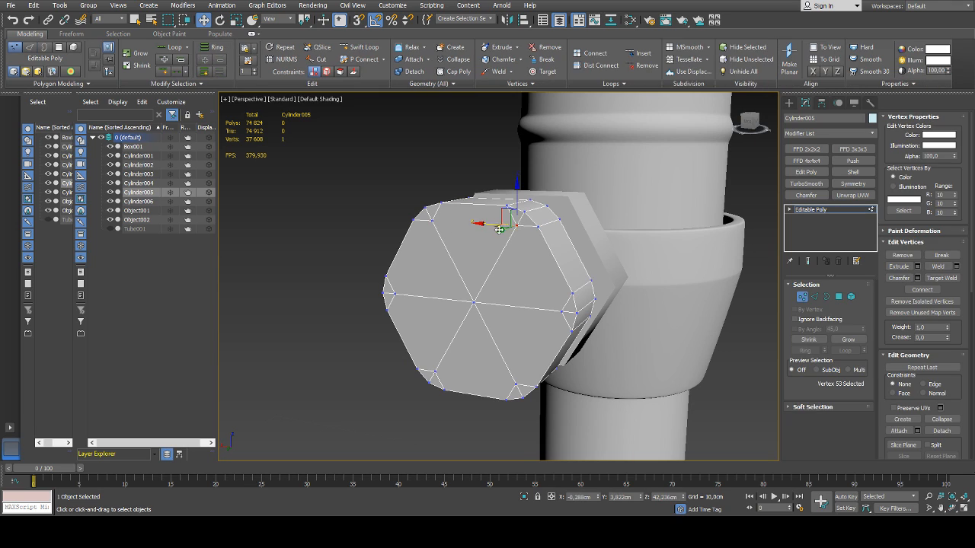
{"action": "left_click", "coordinate": [432, 221], "text": "ctrl"}
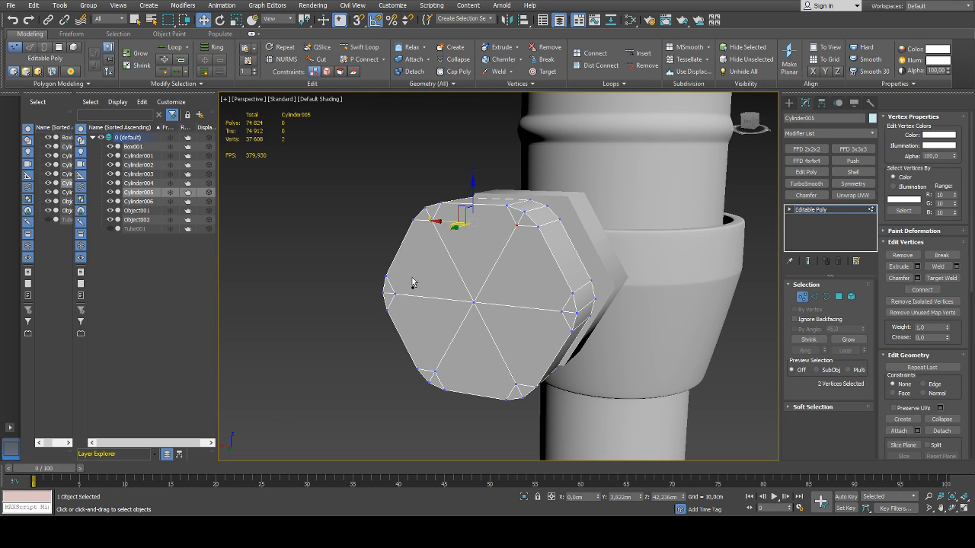
{"action": "left_click", "coordinate": [431, 221]}
{"action": "left_click", "coordinate": [517, 226], "text": "ctrl"}
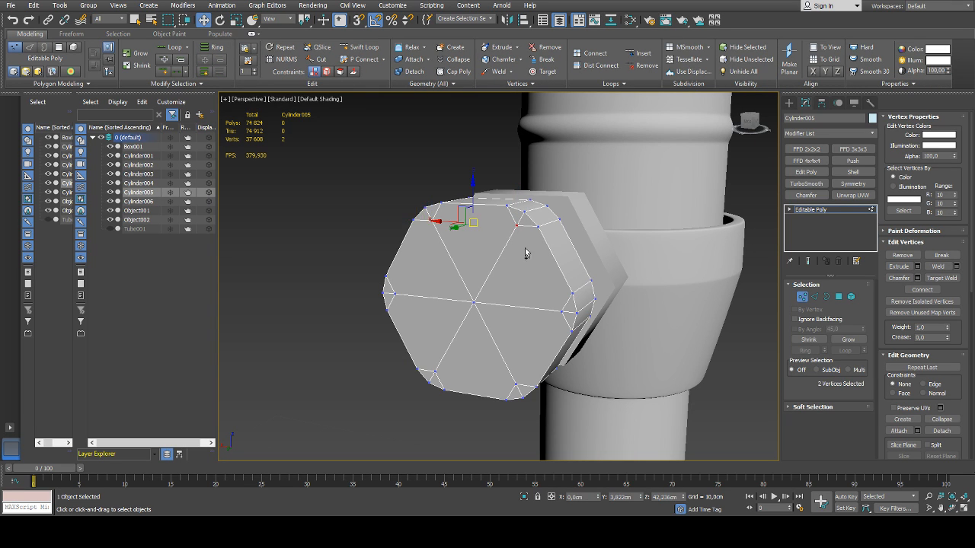
{"action": "left_click", "coordinate": [562, 312], "text": "ctrl"}
{"action": "left_click", "coordinate": [516, 385], "text": "ctrl"}
{"action": "left_click", "coordinate": [436, 371], "text": "ctrl"}
{"action": "left_click", "coordinate": [395, 294], "text": "ctrl"}
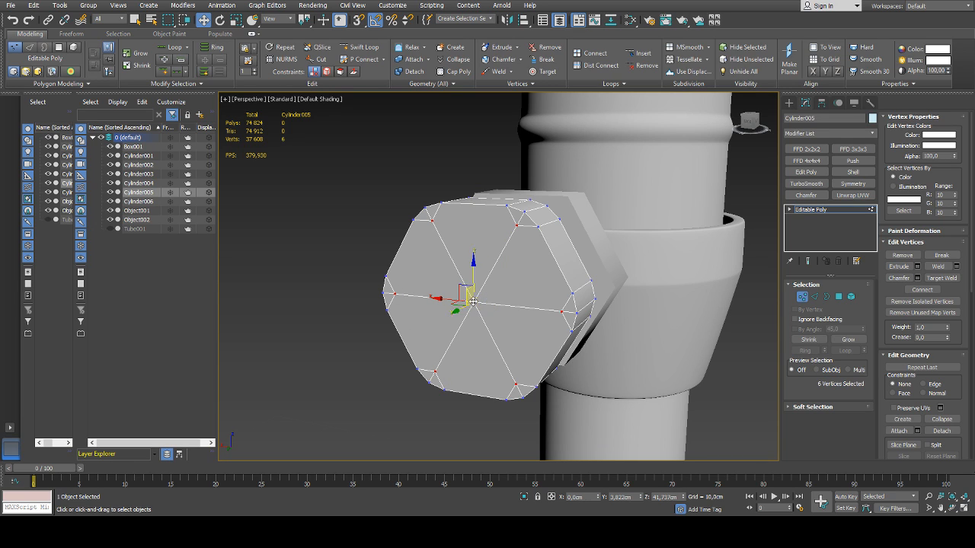
{"action": "left_click", "coordinate": [473, 303], "text": "ctrl"}
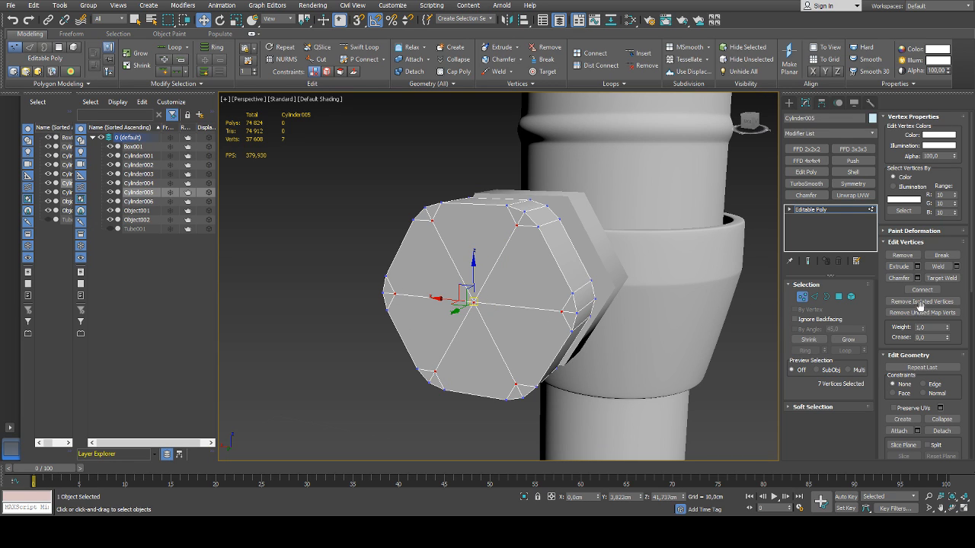
{"action": "left_click", "coordinate": [941, 419]}
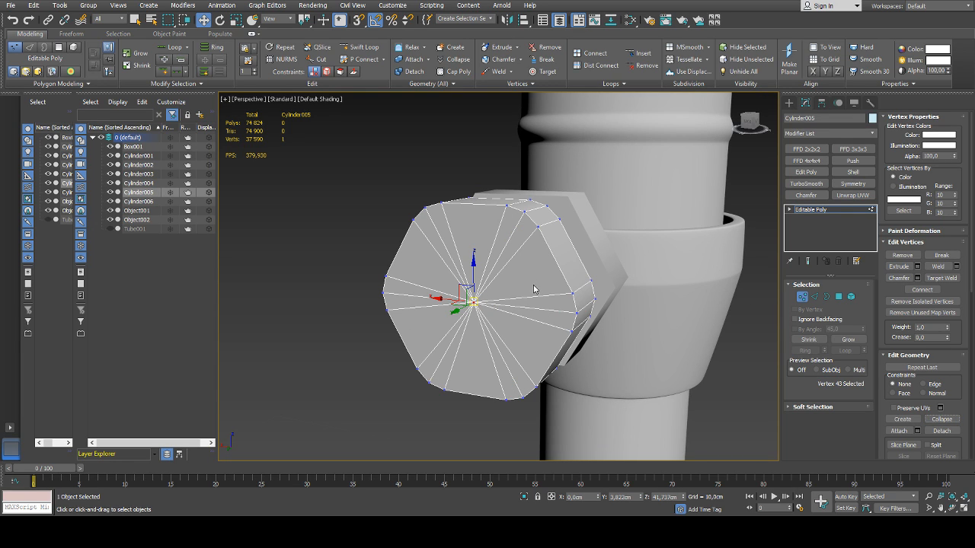
{"action": "key", "text": "ctrl+z"}
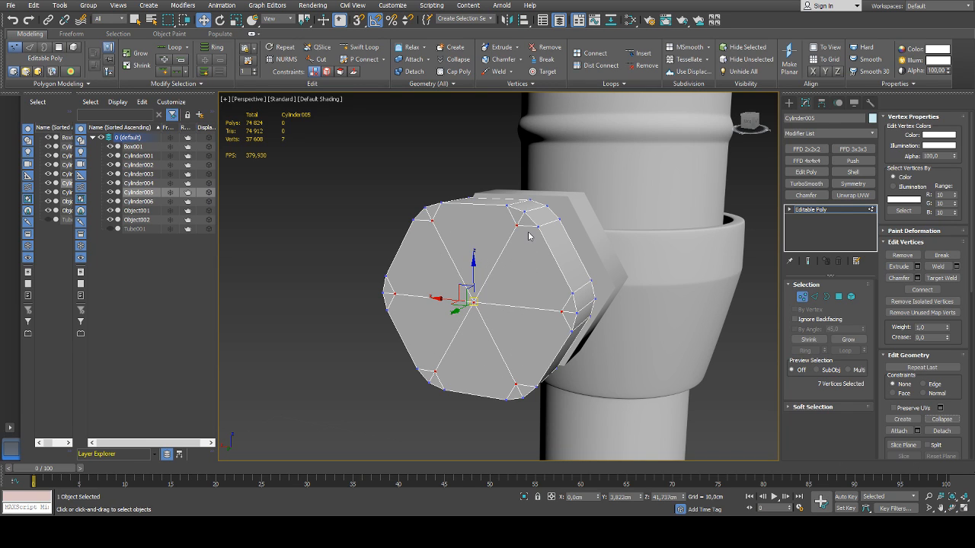
Connect the six inner corner vertices of the front cap in sequence so new edges form a closed inner hexagon
{"action": "left_click", "coordinate": [521, 229]}
{"action": "left_click", "coordinate": [562, 311], "text": "ctrl"}
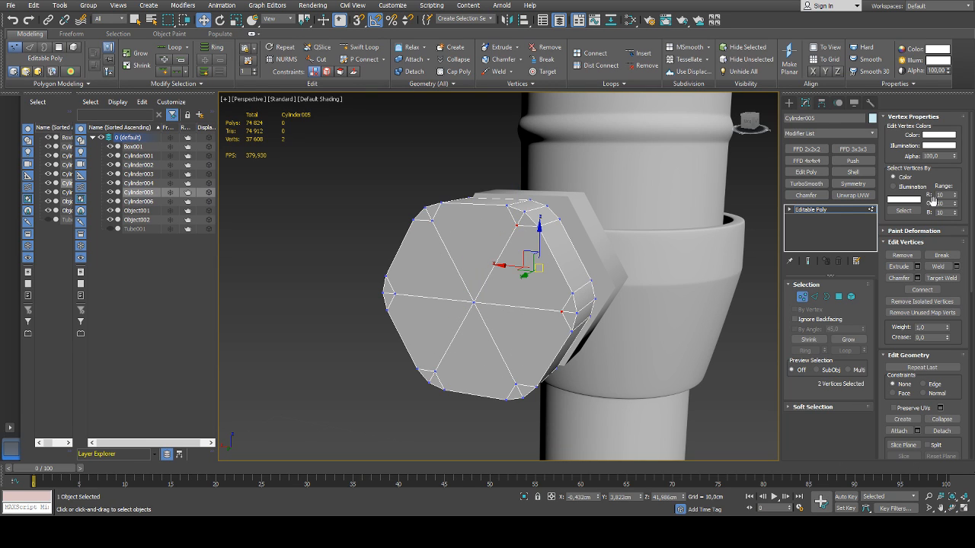
{"action": "left_click", "coordinate": [929, 291]}
{"action": "left_click", "coordinate": [517, 383]}
{"action": "left_click", "coordinate": [561, 312], "text": "ctrl"}
{"action": "key", "text": "ctrl+shift+e"}
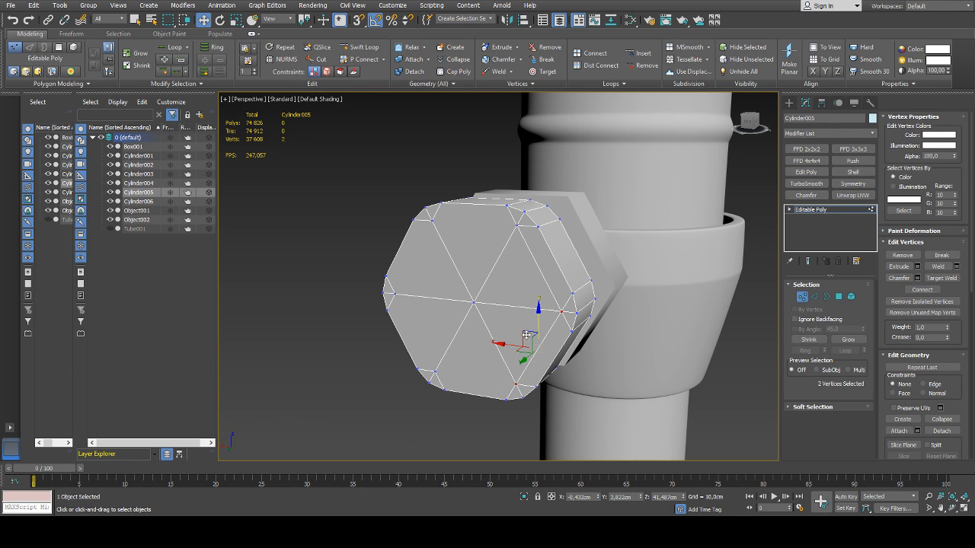
{"action": "left_click", "coordinate": [434, 371], "text": "ctrl"}
{"action": "left_click", "coordinate": [394, 294], "text": "ctrl"}
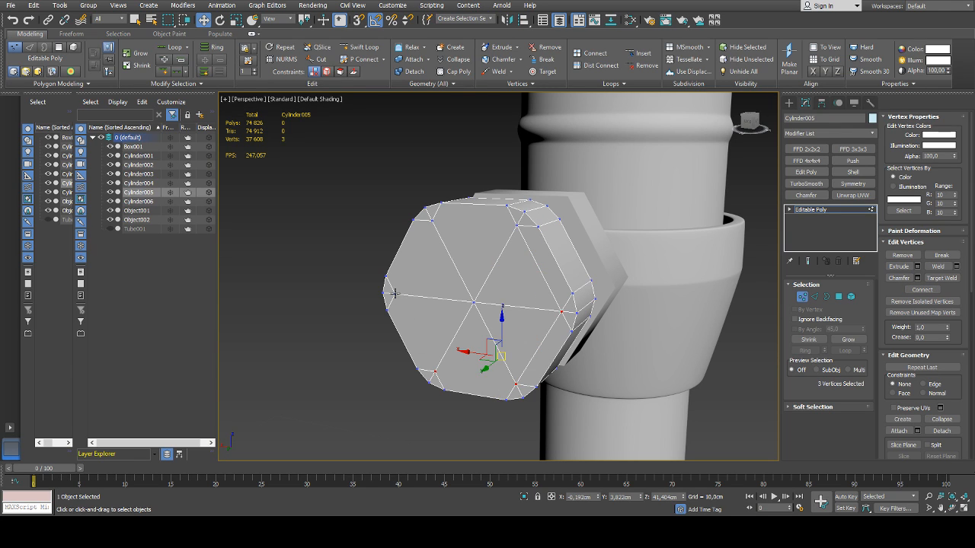
{"action": "left_click", "coordinate": [432, 220], "text": "ctrl"}
{"action": "left_click", "coordinate": [517, 225], "text": "ctrl"}
{"action": "key", "text": "ctrl+shift+e"}
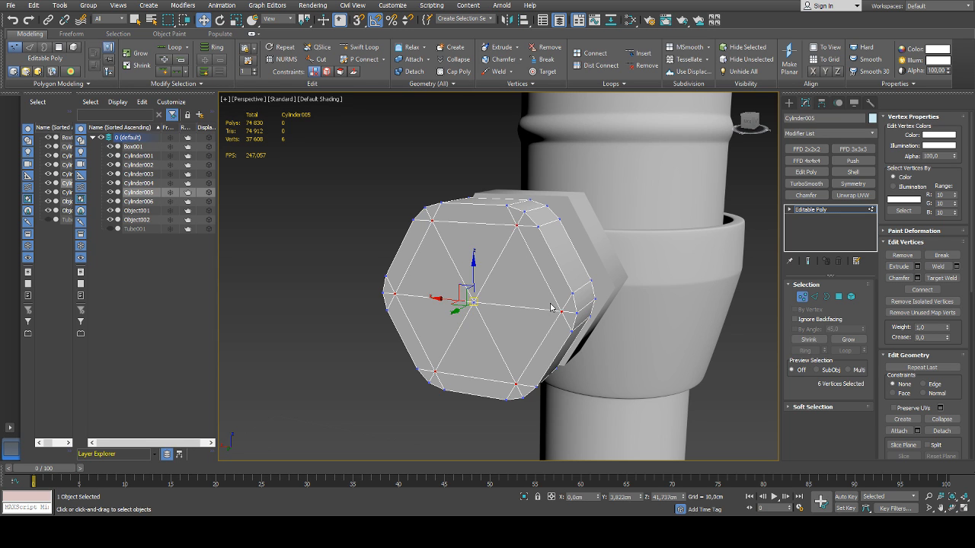
Try scaling the six inner hexagon edges on the front cap to about 91% in X and Z
{"action": "middle_click_drag", "start_coordinate": [550, 308], "coordinate": [532, 336], "text": "alt"}
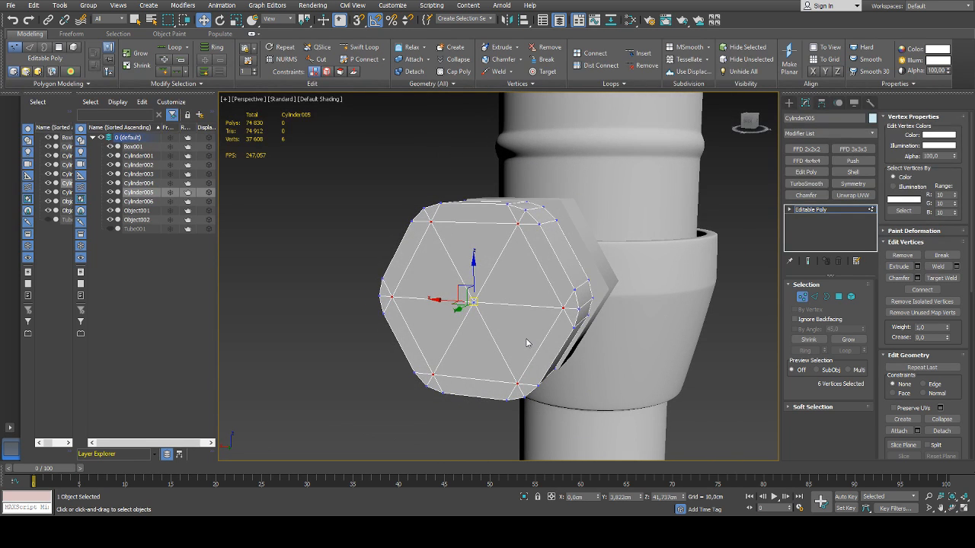
{"action": "key", "text": "2"}
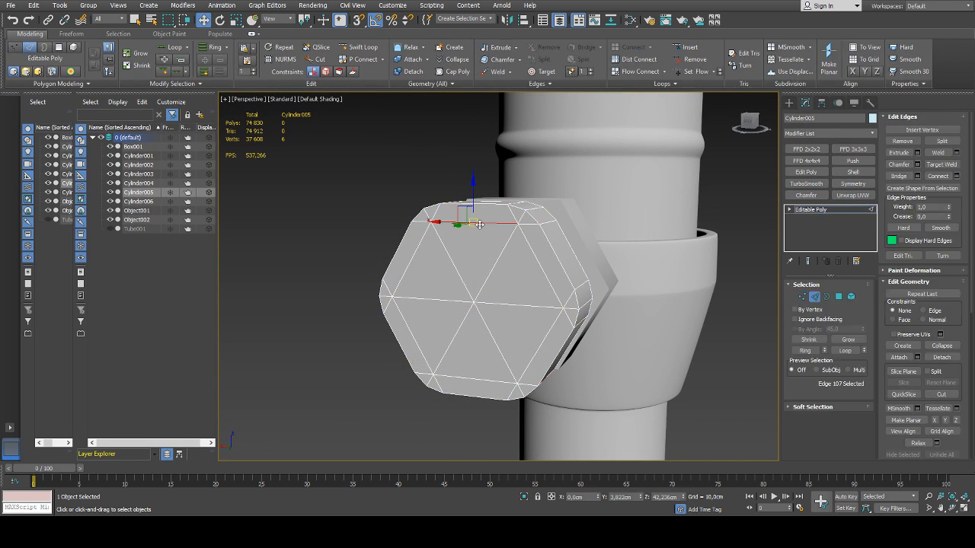
{"action": "left_click", "coordinate": [526, 242], "text": "ctrl"}
{"action": "left_click", "coordinate": [538, 350], "text": "ctrl"}
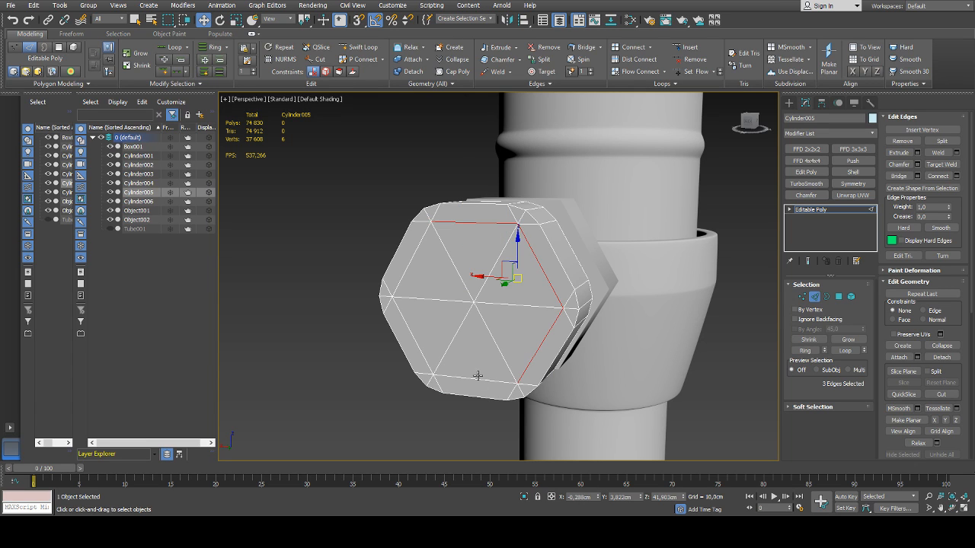
{"action": "left_click", "coordinate": [477, 380], "text": "ctrl"}
{"action": "left_click", "coordinate": [415, 346], "text": "ctrl"}
{"action": "left_click", "coordinate": [400, 282], "text": "ctrl"}
{"action": "key", "text": "r"}
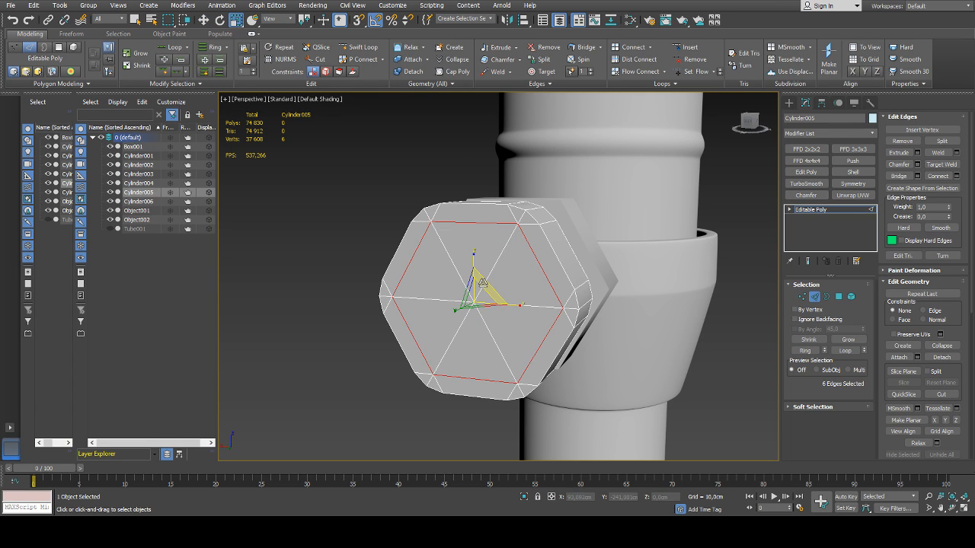
{"action": "left_click_drag", "start_coordinate": [475, 286], "coordinate": [479, 283]}
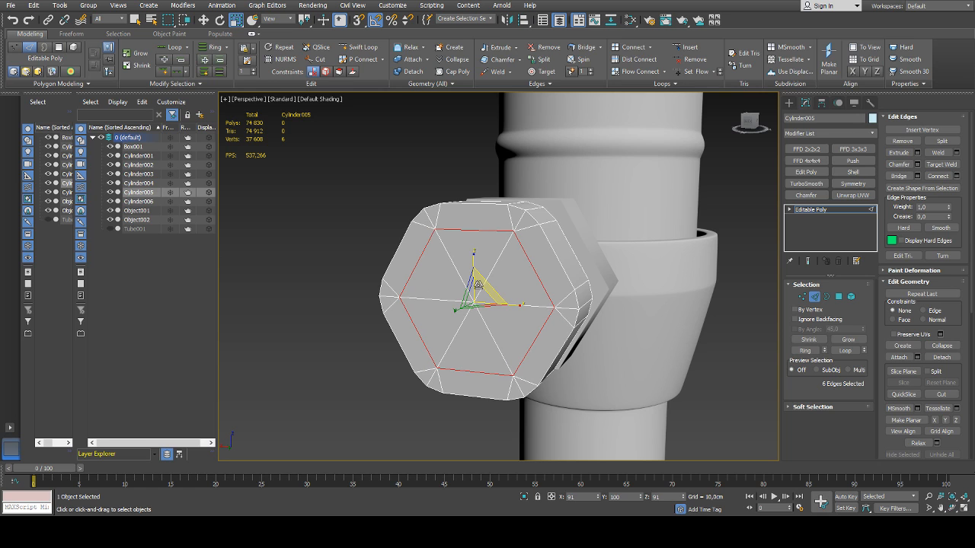
Isolate the outer hexagonal cylinder and connect the six inner corner vertices of its opposite cap into a closed hexagon
{"action": "middle_click_drag", "start_coordinate": [477, 283], "coordinate": [609, 297], "text": "alt"}
{"action": "key", "text": "alt+q"}
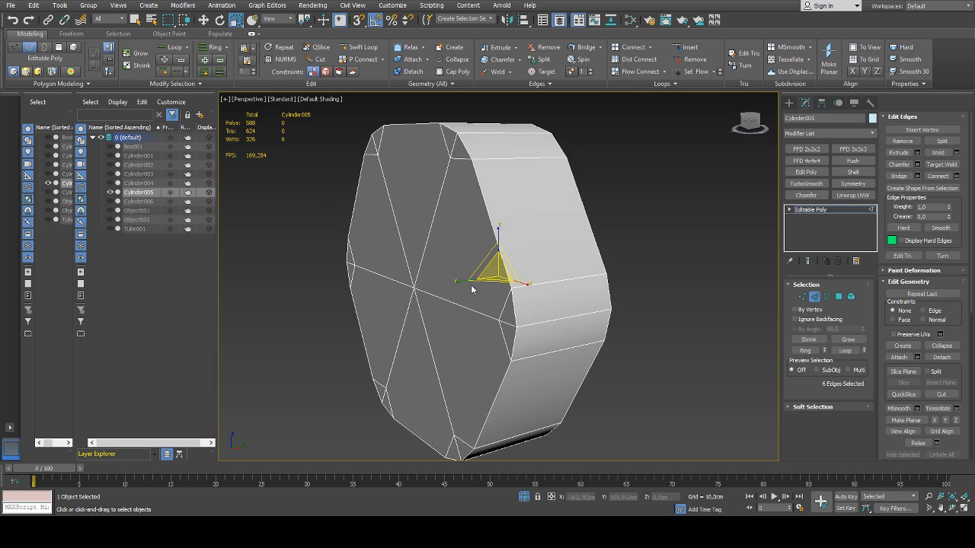
{"action": "mouse_move", "coordinate": [471, 286]}
{"action": "middle_mouse_down", "text": "alt"}
{"action": "mouse_move", "coordinate": [523, 294]}
{"action": "mouse_move", "coordinate": [486, 280]}
{"action": "middle_mouse_up", "text": "alt"}
{"action": "scroll", "coordinate": [514, 287], "scroll_direction": "down", "scroll_amount": 2}
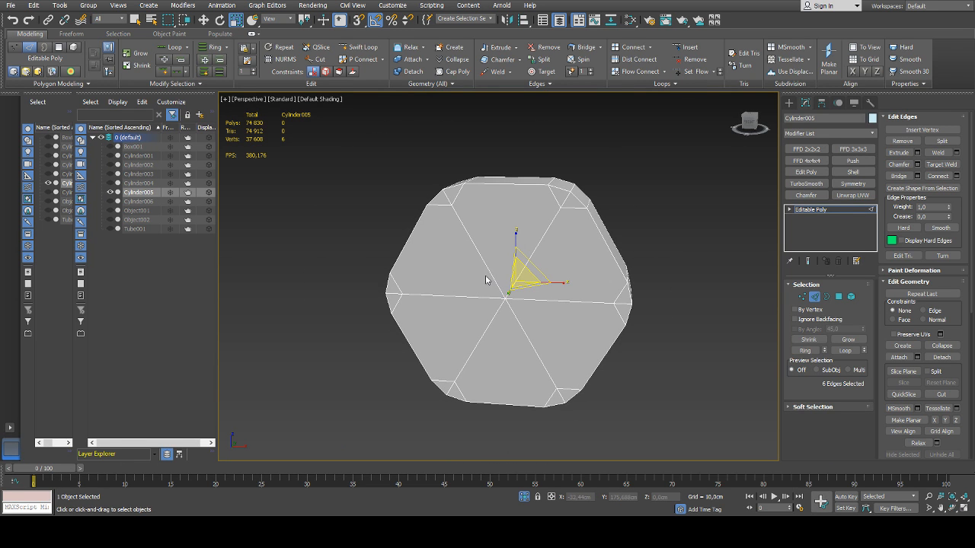
{"action": "key", "text": "1"}
{"action": "left_click", "coordinate": [562, 208]}
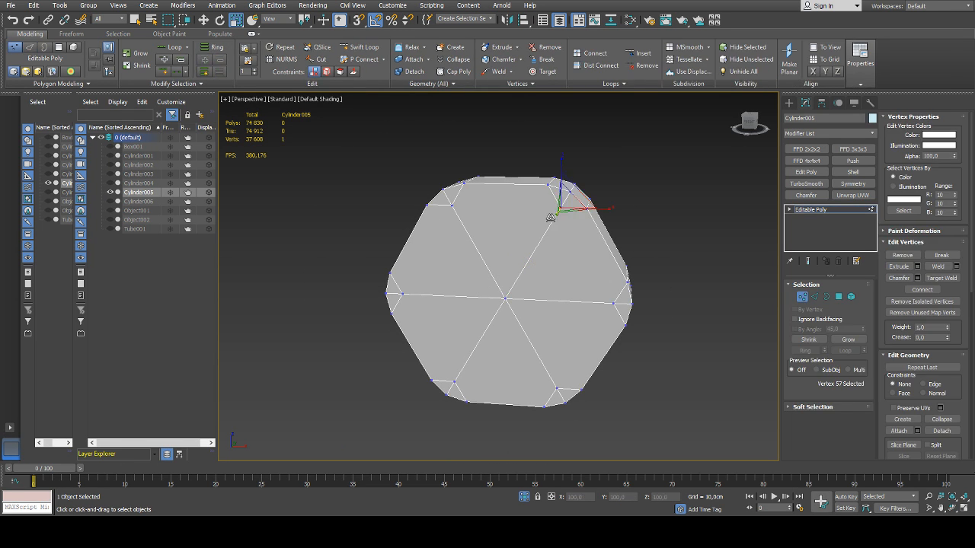
{"action": "middle_click_drag", "start_coordinate": [513, 245], "coordinate": [530, 249], "text": "alt"}
{"action": "left_click", "coordinate": [449, 207], "text": "ctrl"}
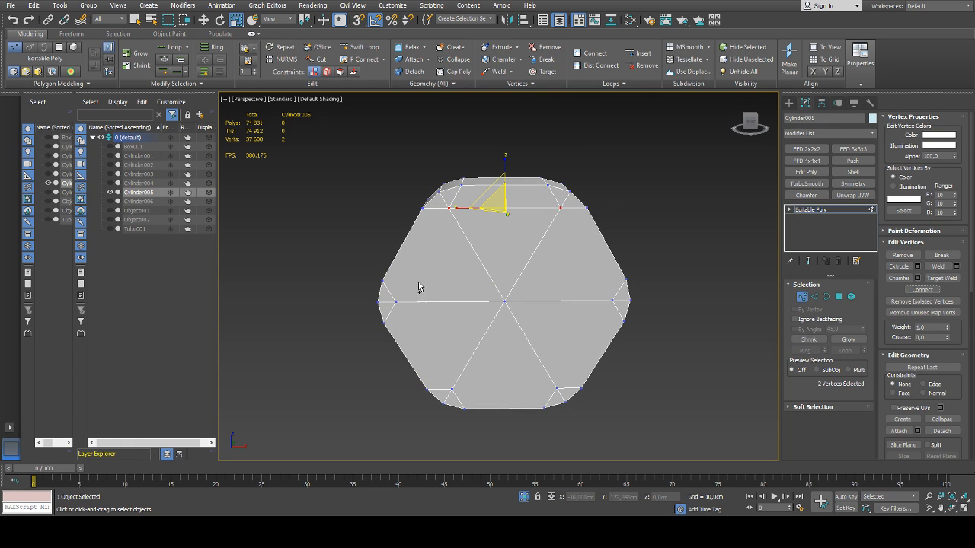
{"action": "left_click", "coordinate": [395, 303], "text": "ctrl"}
{"action": "left_click", "coordinate": [453, 390], "text": "ctrl"}
{"action": "left_click", "coordinate": [558, 389], "text": "ctrl"}
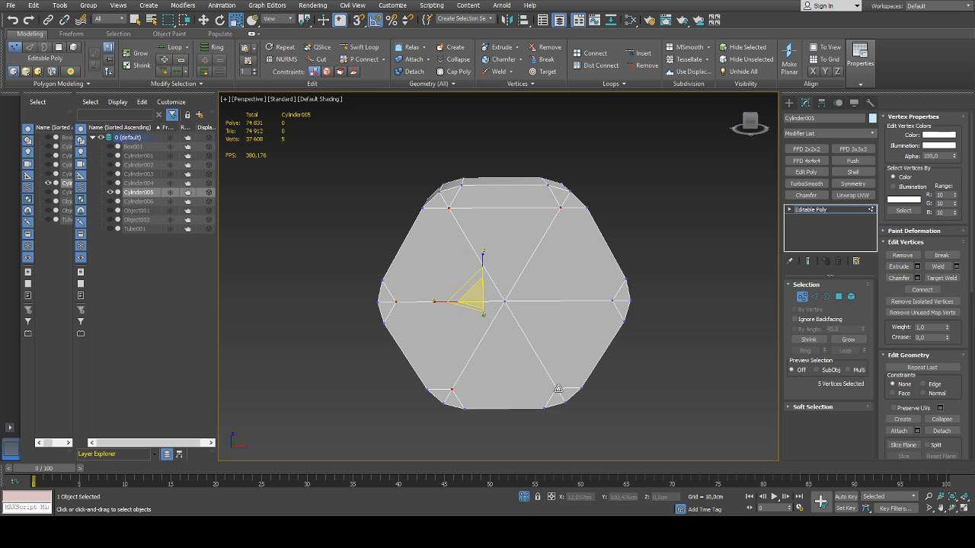
{"action": "left_click", "coordinate": [612, 301], "text": "ctrl"}
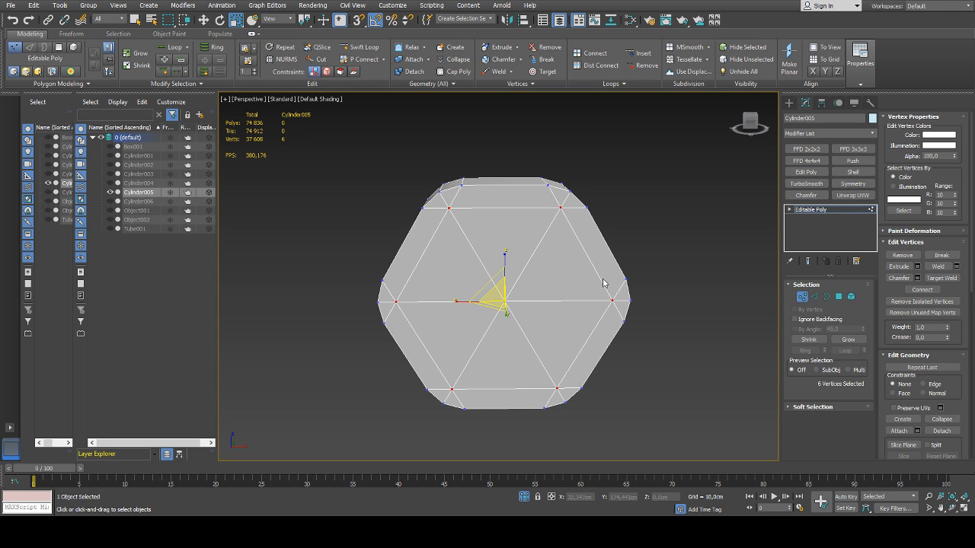
End the isolation, leave vertex editing and deselect the outer hexagonal cylinder to inspect the knob beside the fitting
{"action": "middle_click_drag", "start_coordinate": [603, 283], "coordinate": [387, 270], "text": "alt"}
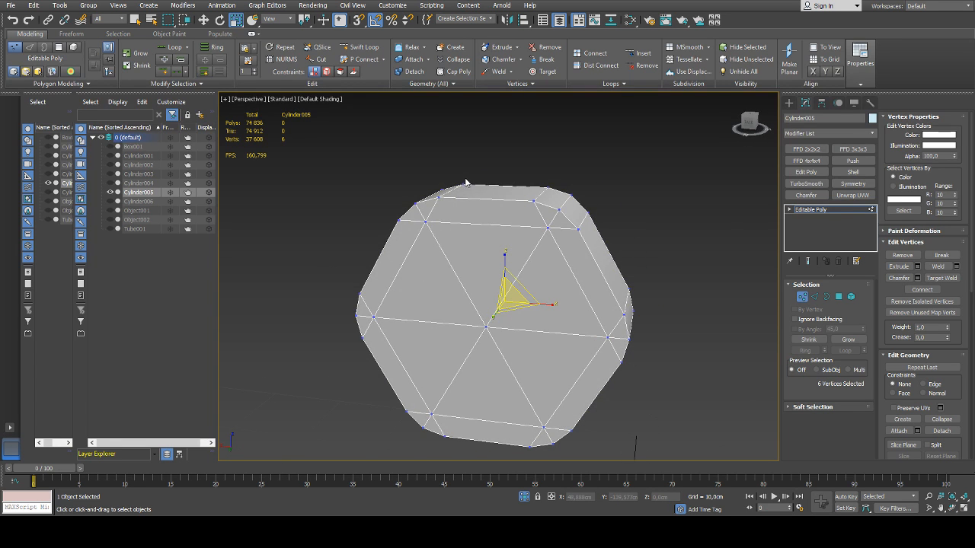
{"action": "key", "text": "alt+q"}
{"action": "scroll", "coordinate": [480, 255], "scroll_direction": "down", "scroll_amount": 3}
{"action": "middle_click_drag", "start_coordinate": [552, 260], "coordinate": [728, 301], "text": "alt"}
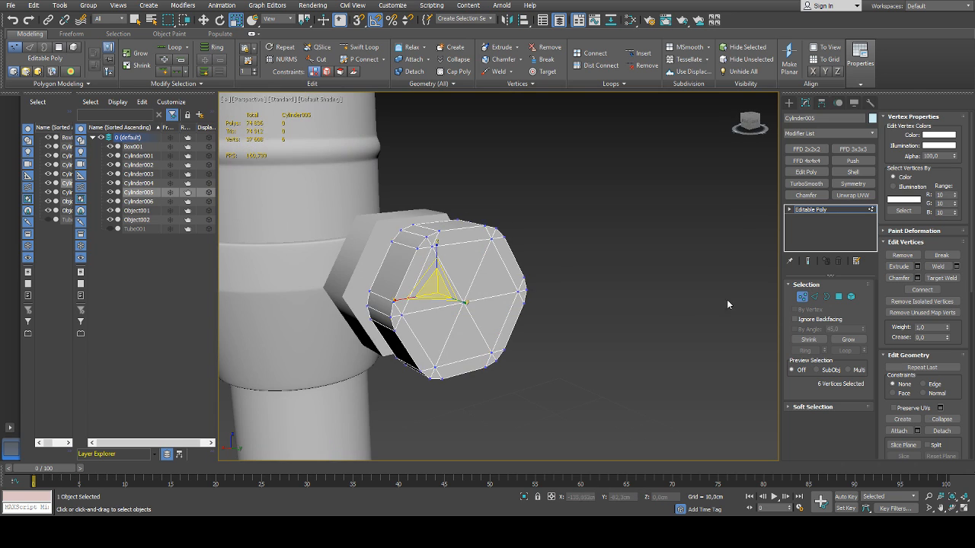
{"action": "left_click", "coordinate": [801, 297]}
{"action": "left_click", "coordinate": [638, 277]}
{"action": "left_click", "coordinate": [462, 303]}
{"action": "scroll", "coordinate": [485, 300], "scroll_direction": "down", "scroll_amount": 3}
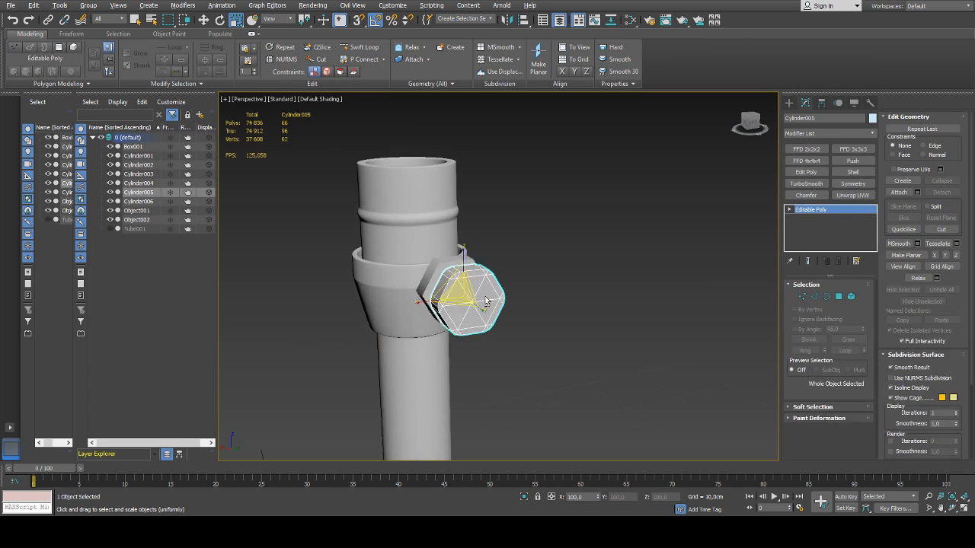
{"action": "middle_click_drag", "start_coordinate": [486, 301], "coordinate": [463, 309], "text": "alt"}
{"action": "scroll", "coordinate": [463, 304], "scroll_direction": "up", "scroll_amount": 3}
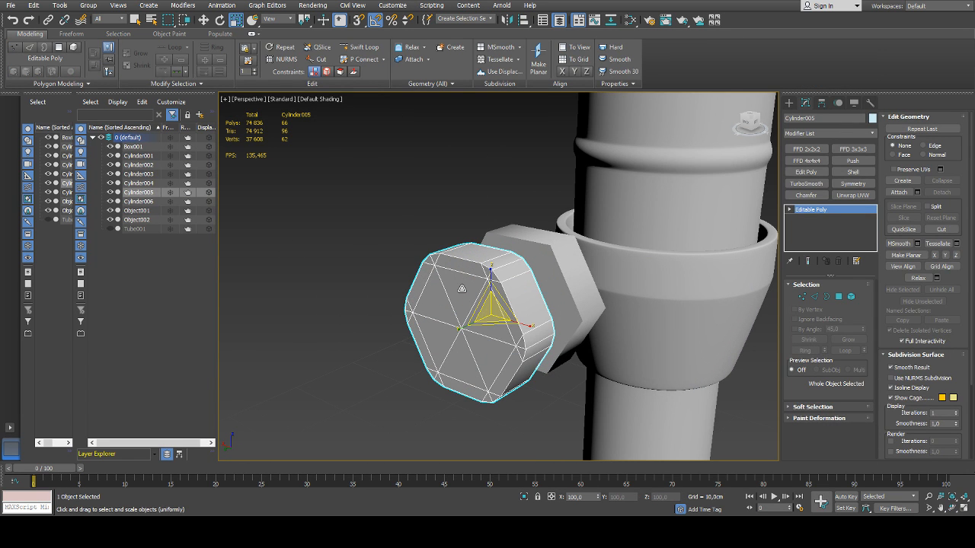
{"action": "left_click", "coordinate": [348, 273]}
{"action": "middle_click_drag", "start_coordinate": [503, 288], "coordinate": [746, 318]}
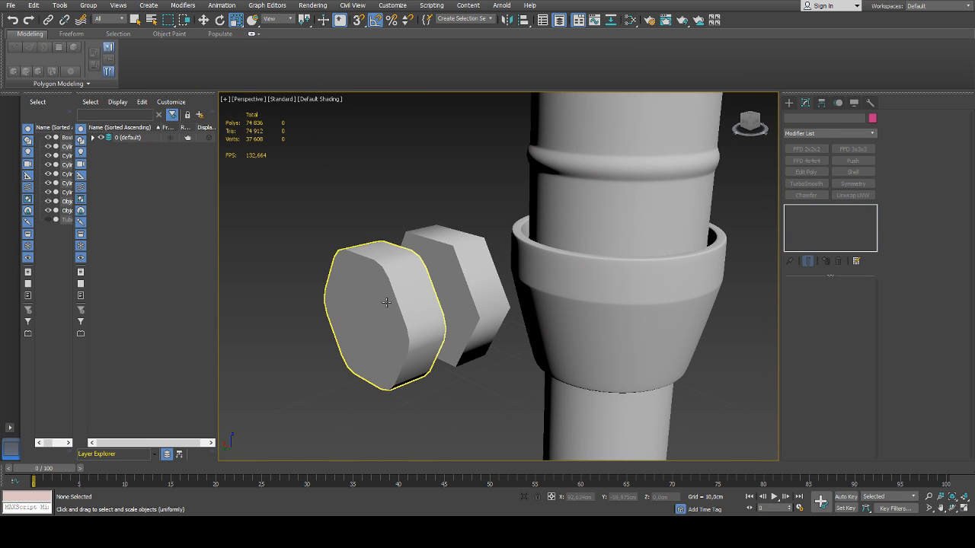
Chamfer the 18 edges around the front cap's rim on the outer hexagonal cylinder with a narrow bevel, and leave edge editing
{"action": "left_click", "coordinate": [389, 302]}
{"action": "key", "text": "2"}
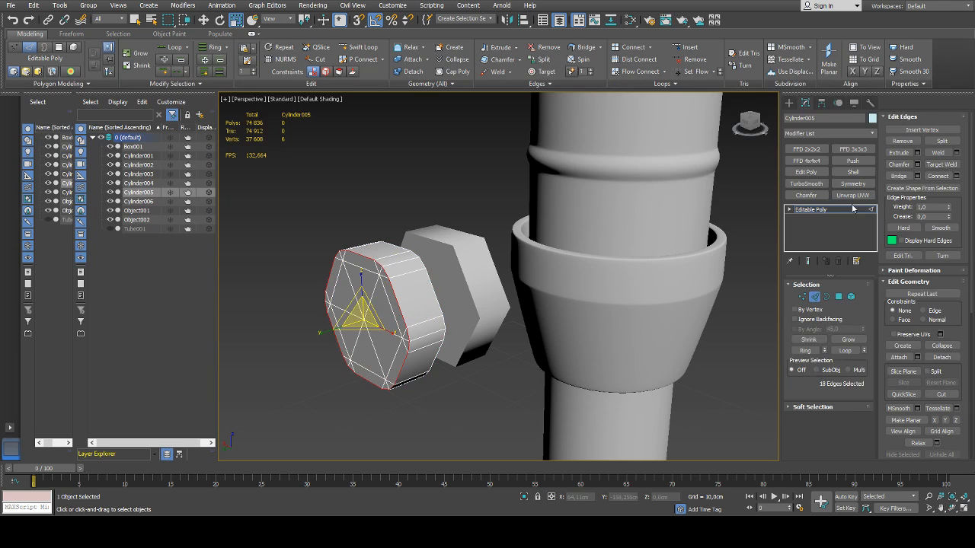
{"action": "left_click", "coordinate": [917, 166]}
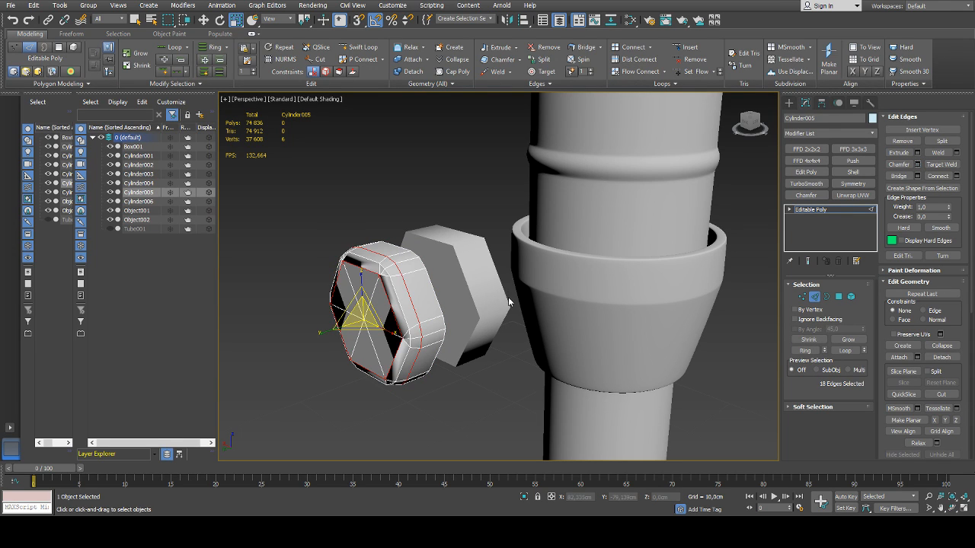
{"action": "left_click_drag", "start_coordinate": [504, 325], "coordinate": [507, 292]}
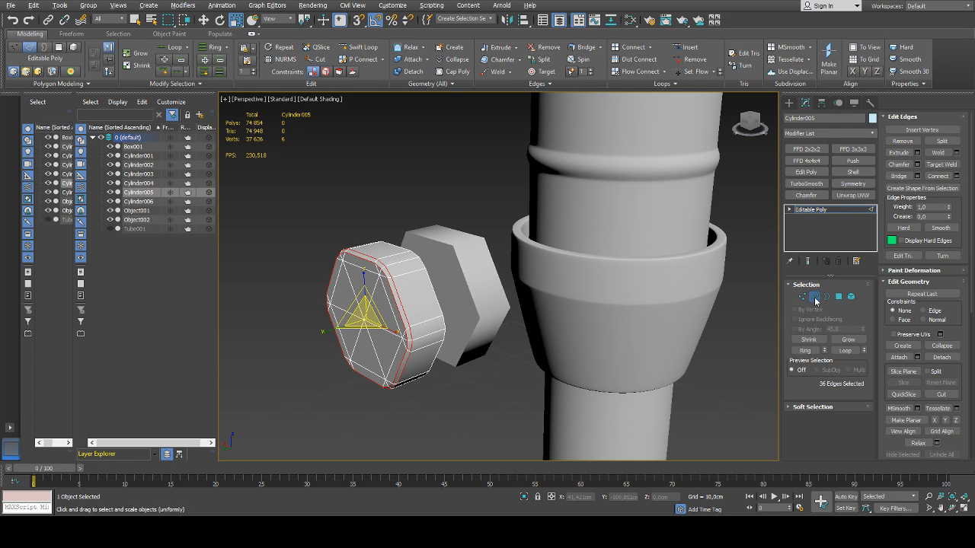
{"action": "left_click", "coordinate": [446, 389]}
Auto-smooth all polygons of the outer hexagonal cylinder with a threshold of 45, and deselect the object
{"action": "left_click", "coordinate": [366, 320]}
{"action": "scroll", "coordinate": [335, 293], "scroll_direction": "up", "scroll_amount": 3}
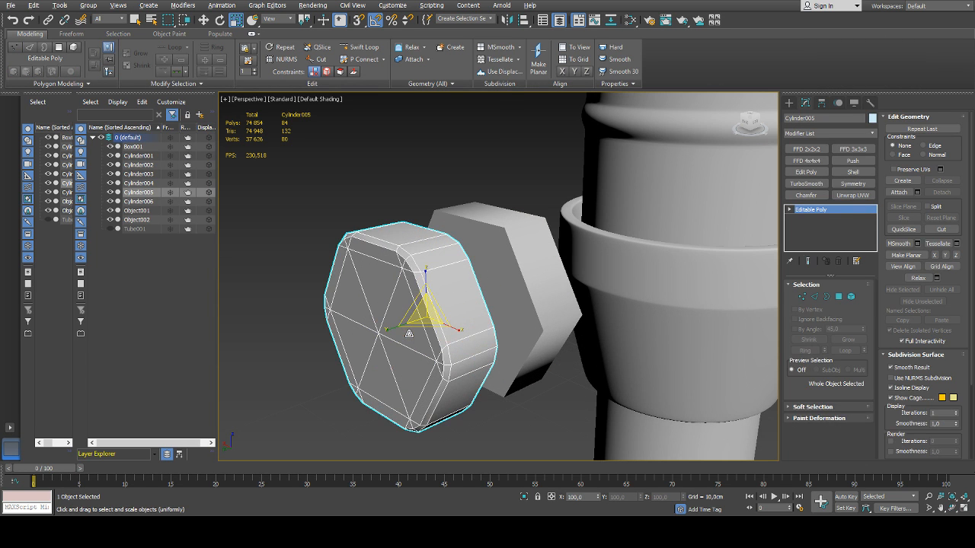
{"action": "key", "text": "4"}
{"action": "key", "text": "ctrl+a"}
{"action": "scroll", "coordinate": [904, 339], "scroll_direction": "down", "scroll_amount": 5}
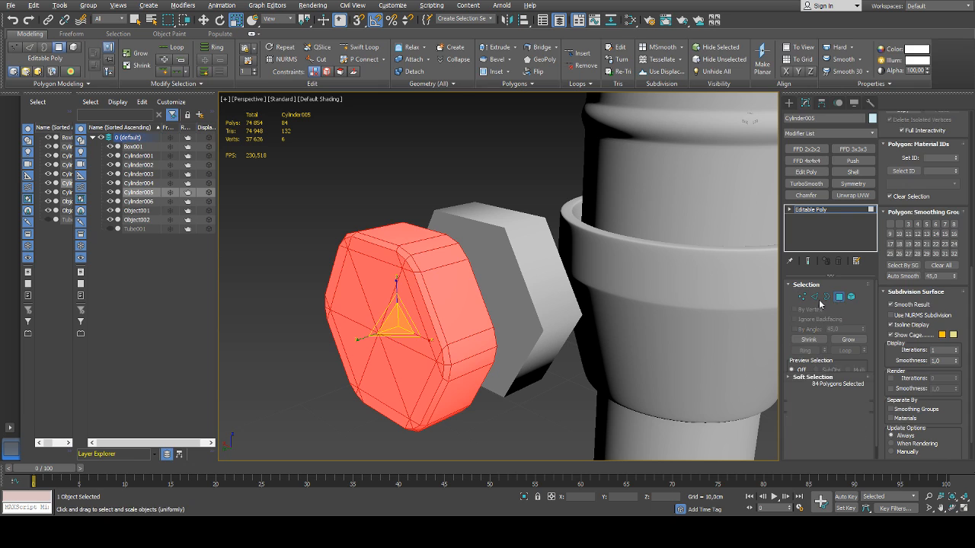
{"action": "left_click", "coordinate": [303, 169]}
{"action": "left_click", "coordinate": [347, 272]}
{"action": "scroll", "coordinate": [351, 279], "scroll_direction": "down", "scroll_amount": 3}
{"action": "left_click", "coordinate": [331, 314]}
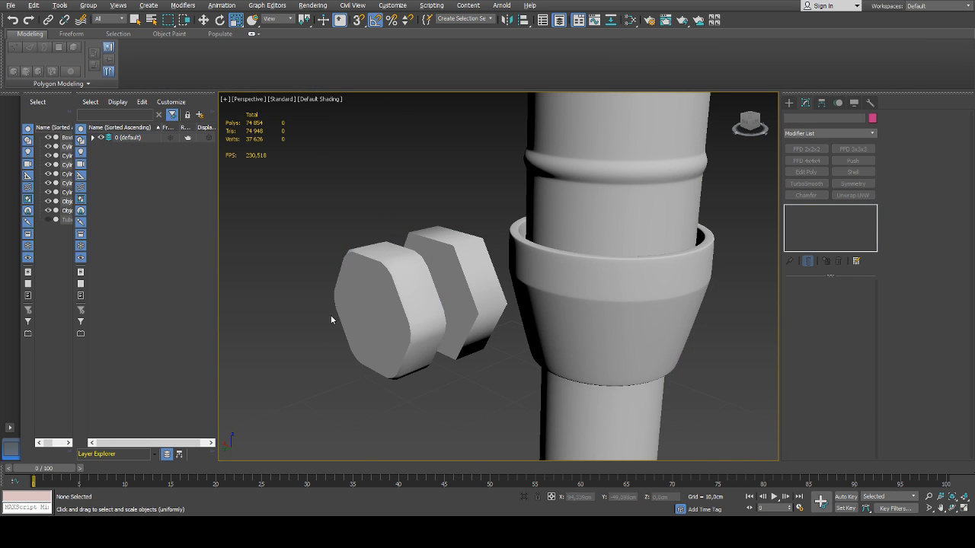
Select the knob's inner hexagonal cylinder beside the fitting and undo its conversion to editable poly
{"action": "middle_click_drag", "start_coordinate": [330, 314], "coordinate": [356, 313], "text": "alt"}
{"action": "scroll", "coordinate": [428, 313], "scroll_direction": "down", "scroll_amount": 4}
{"action": "left_click", "coordinate": [543, 310]}
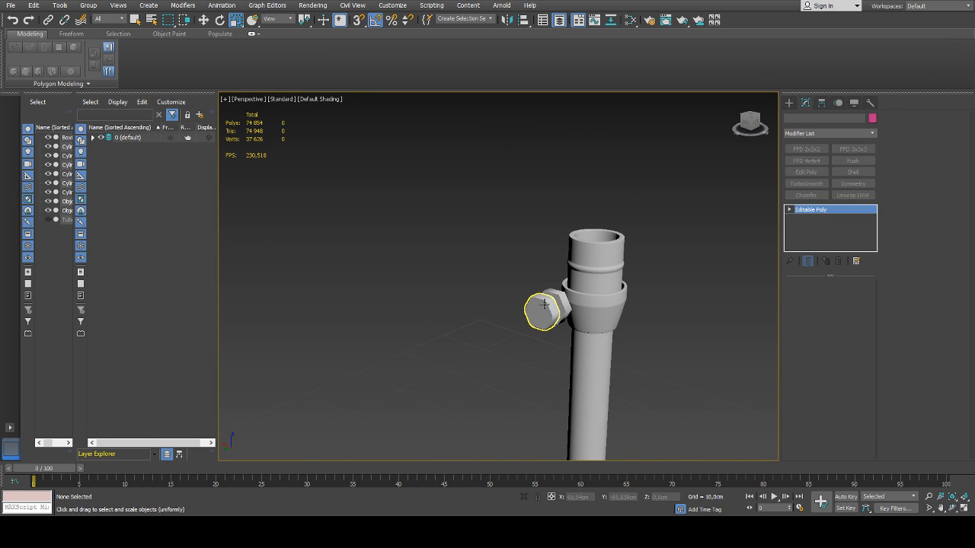
{"action": "middle_click_drag", "start_coordinate": [543, 311], "coordinate": [466, 292], "text": "alt"}
{"action": "scroll", "coordinate": [521, 311], "scroll_direction": "up", "scroll_amount": 3}
{"action": "left_click", "coordinate": [572, 310]}
{"action": "scroll", "coordinate": [476, 293], "scroll_direction": "up", "scroll_amount": 4}
{"action": "key", "text": "ctrl+e"}
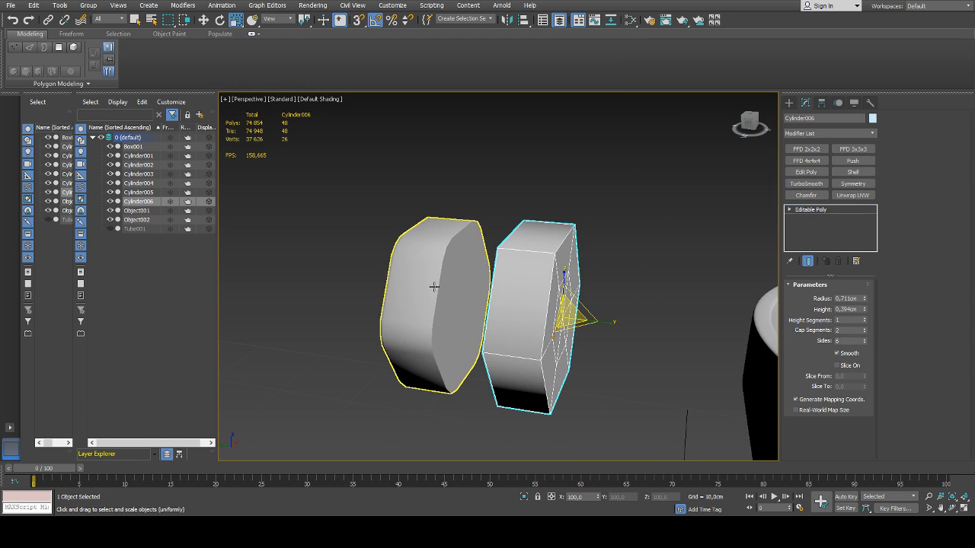
{"action": "key", "text": "ctrl+z"}
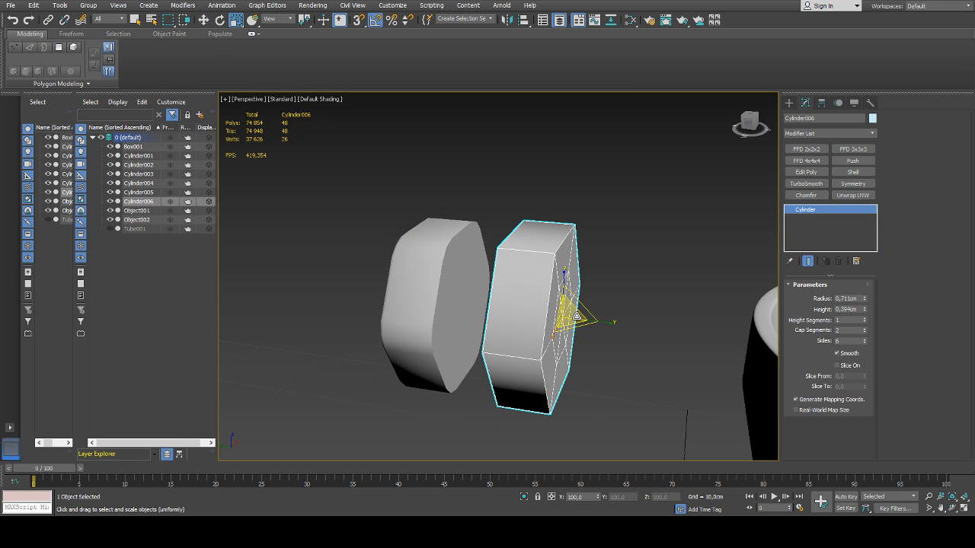
Move the inner cylinder against the outer hexagonal cylinder at Y 2.94 cm and set its sides to 12
{"action": "key", "text": "w"}
{"action": "left_click_drag", "start_coordinate": [530, 313], "coordinate": [494, 308]}
{"action": "left_click_drag", "start_coordinate": [864, 339], "coordinate": [864, 342]}
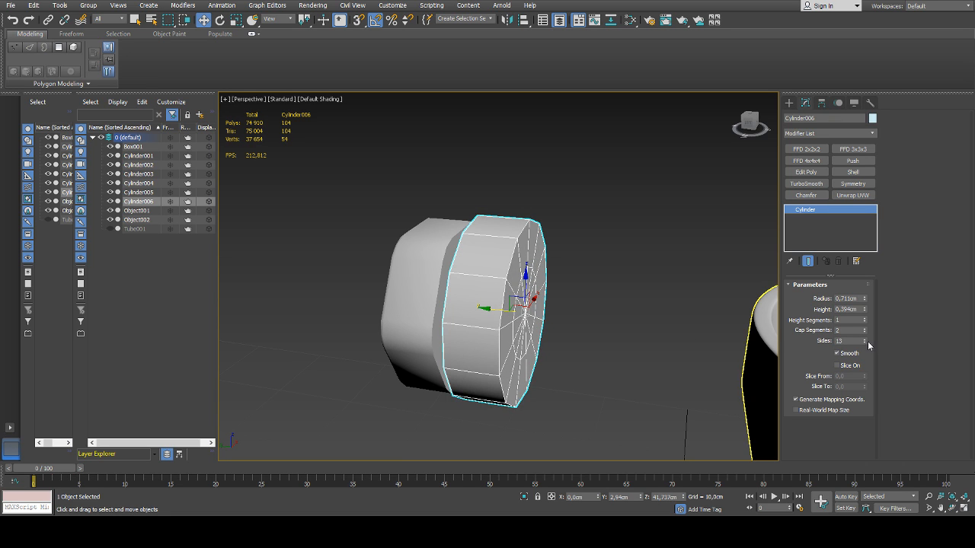
{"action": "left_click", "coordinate": [866, 342]}
{"action": "scroll", "coordinate": [550, 305], "scroll_direction": "down", "scroll_amount": 4}
{"action": "left_click_drag", "start_coordinate": [526, 303], "coordinate": [555, 306], "text": "alt"}
{"action": "scroll", "coordinate": [554, 305], "scroll_direction": "up", "scroll_amount": 4}
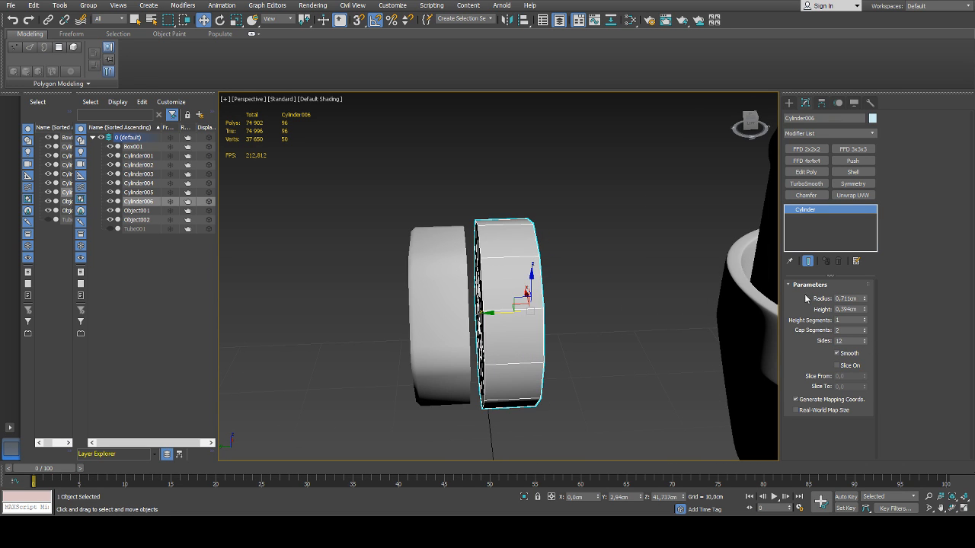
Set the inner cylinder's radius to 0.391 cm and height to 1.204 cm, and move it toward the fitting to Y 1.87 cm
{"action": "left_click_drag", "start_coordinate": [864, 299], "coordinate": [865, 314]}
{"action": "middle_click_drag", "start_coordinate": [580, 283], "coordinate": [506, 298], "text": "alt"}
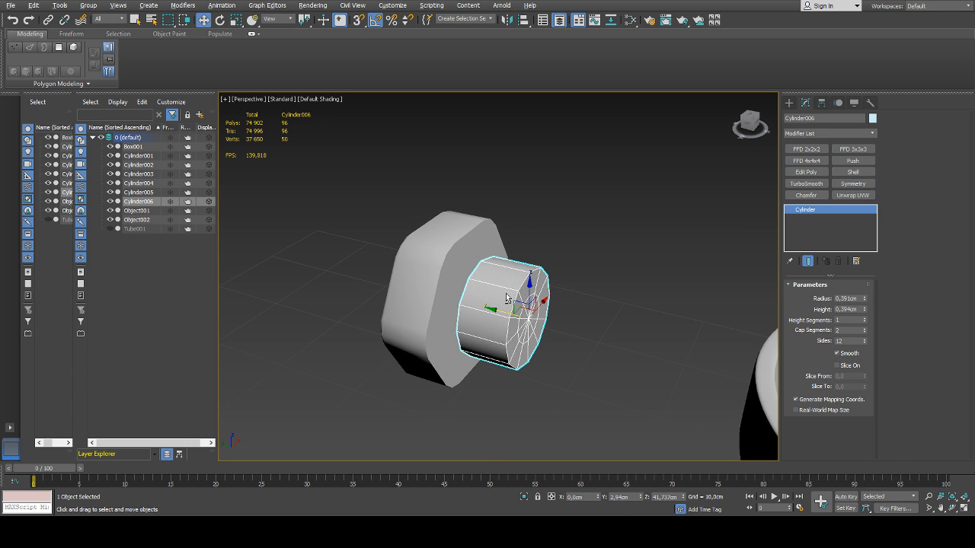
{"action": "left_click_drag", "start_coordinate": [866, 311], "coordinate": [866, 302]}
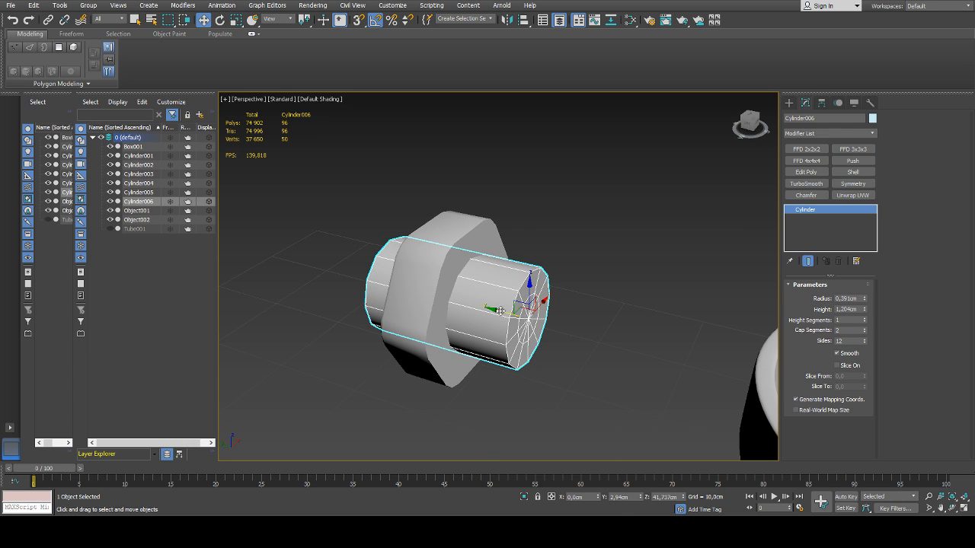
{"action": "left_click_drag", "start_coordinate": [501, 312], "coordinate": [629, 340]}
{"action": "middle_click_drag", "start_coordinate": [628, 340], "coordinate": [576, 326], "text": "alt"}
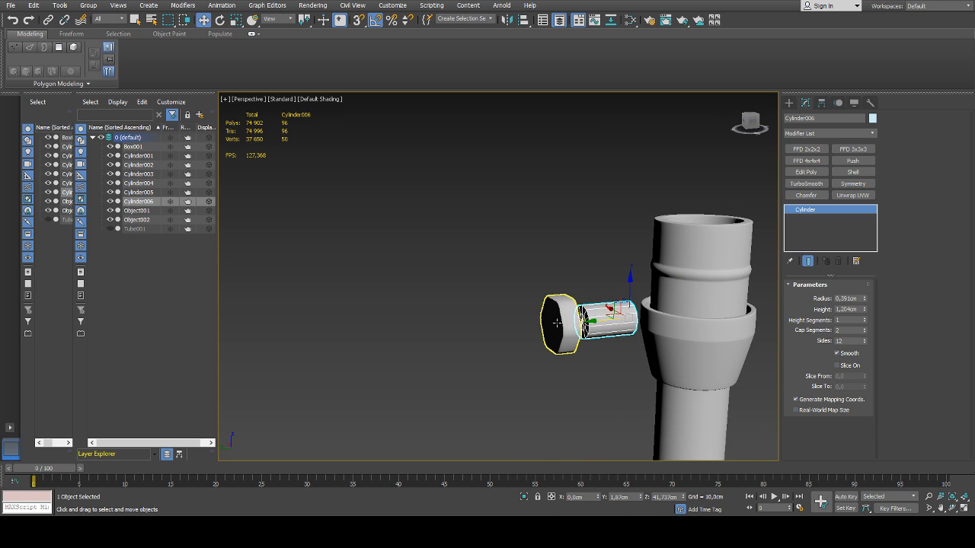
Raise the outer hexagonal head and the inner cylinder together to Z 42.41 cm, and reselect only the inner cylinder
{"action": "left_click", "coordinate": [568, 326], "text": "ctrl"}
{"action": "left_click_drag", "start_coordinate": [585, 291], "coordinate": [583, 262]}
{"action": "left_click", "coordinate": [609, 295]}
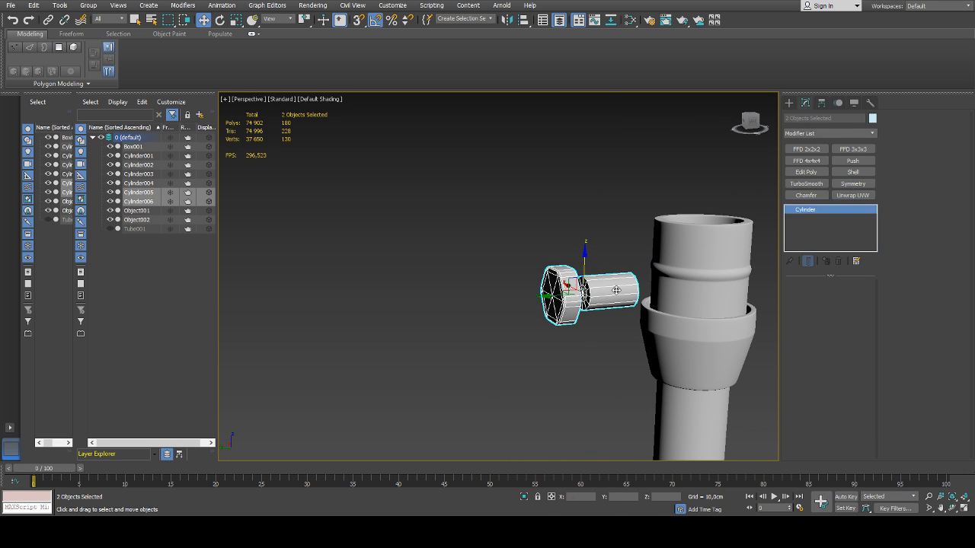
Slim the inner cylinder into a thin shaft with a radius of 0.171 cm and a height of 1.098 cm
{"action": "left_click_drag", "start_coordinate": [865, 310], "coordinate": [865, 306]}
{"action": "mouse_move", "coordinate": [609, 296]}
{"action": "middle_mouse_down", "text": "alt"}
{"action": "mouse_move", "coordinate": [584, 304]}
{"action": "mouse_move", "coordinate": [598, 298]}
{"action": "middle_mouse_up", "text": "alt"}
{"action": "scroll", "coordinate": [568, 296], "scroll_direction": "up", "scroll_amount": 3}
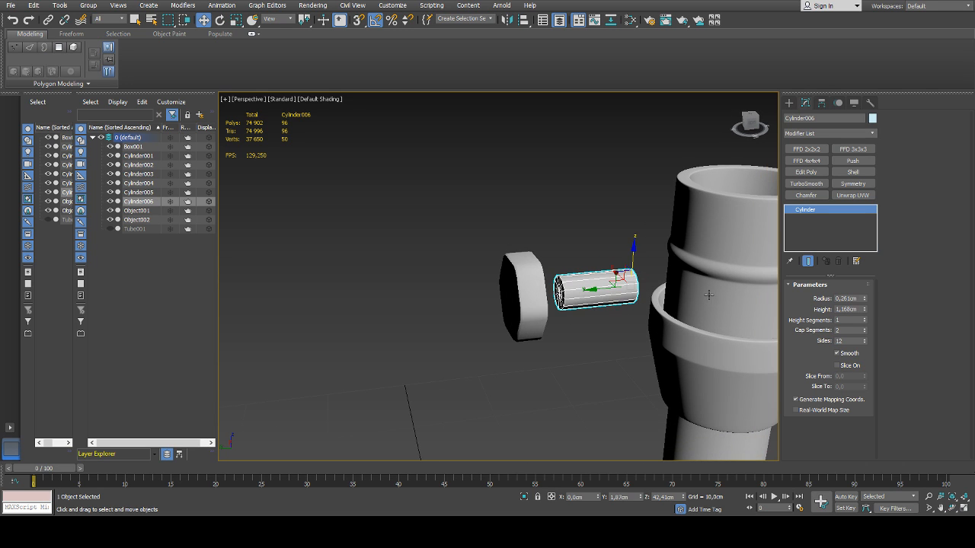
{"action": "middle_click_drag", "start_coordinate": [729, 299], "coordinate": [551, 285], "text": "alt"}
{"action": "scroll", "coordinate": [550, 285], "scroll_direction": "up", "scroll_amount": 2}
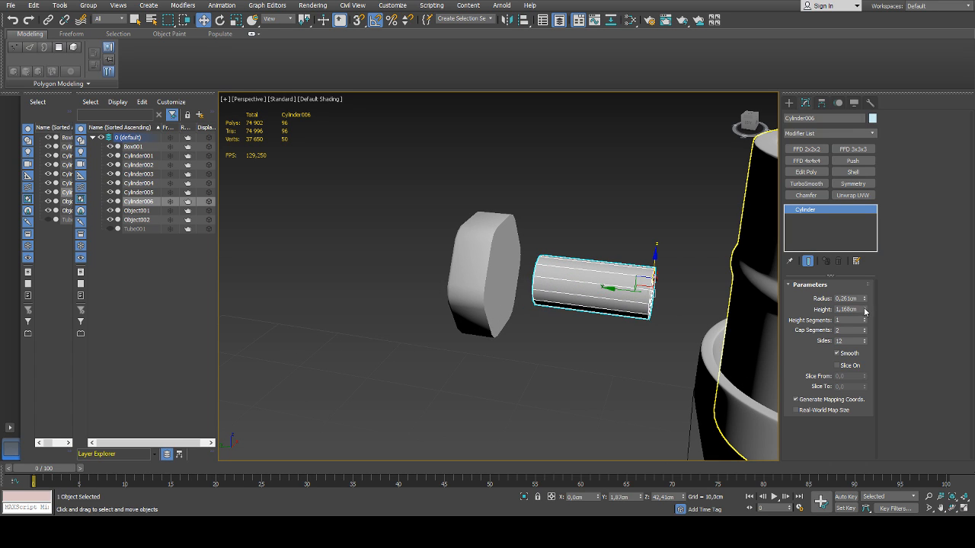
{"action": "left_click_drag", "start_coordinate": [865, 310], "coordinate": [865, 303]}
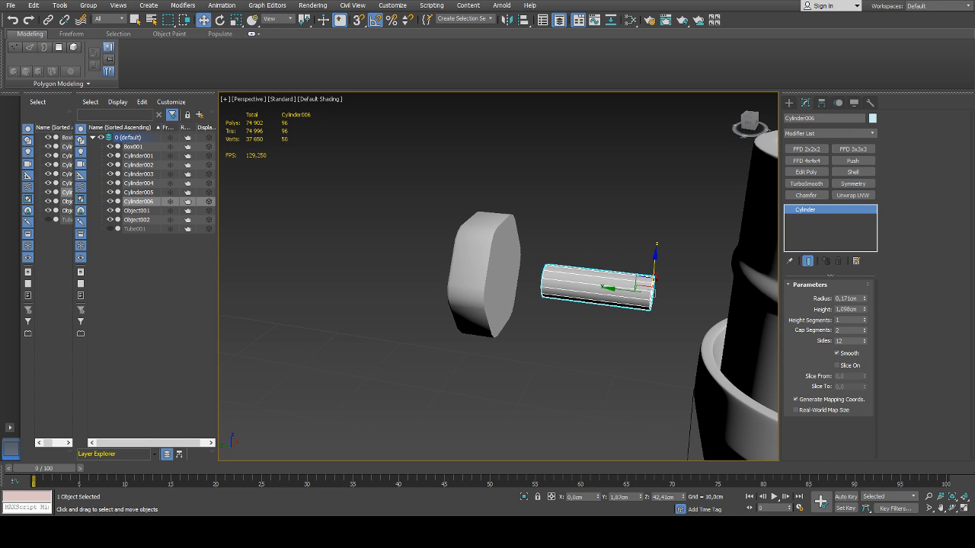
Reduce the thin shaft's number of sides to 9
{"action": "middle_click_drag", "start_coordinate": [546, 322], "coordinate": [508, 323]}
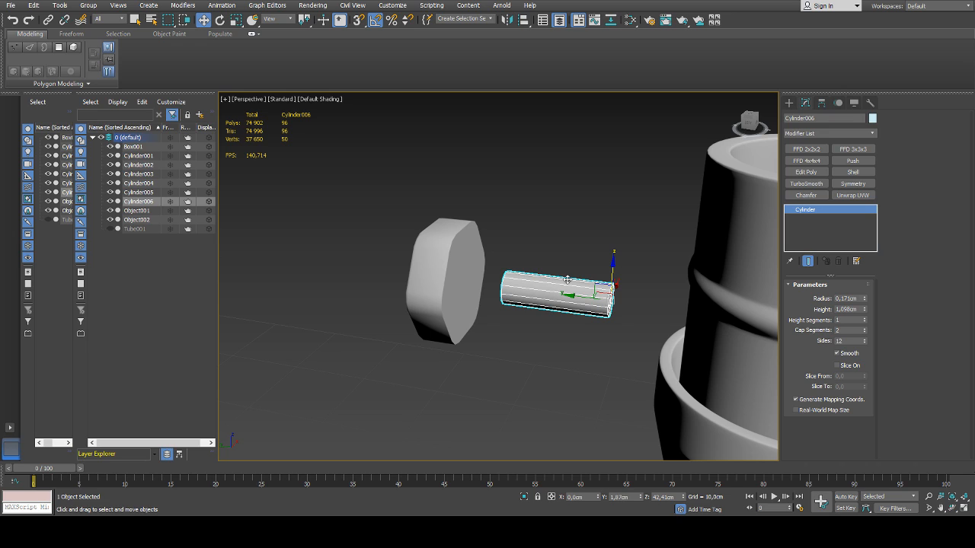
{"action": "middle_click_drag", "start_coordinate": [588, 267], "coordinate": [570, 274]}
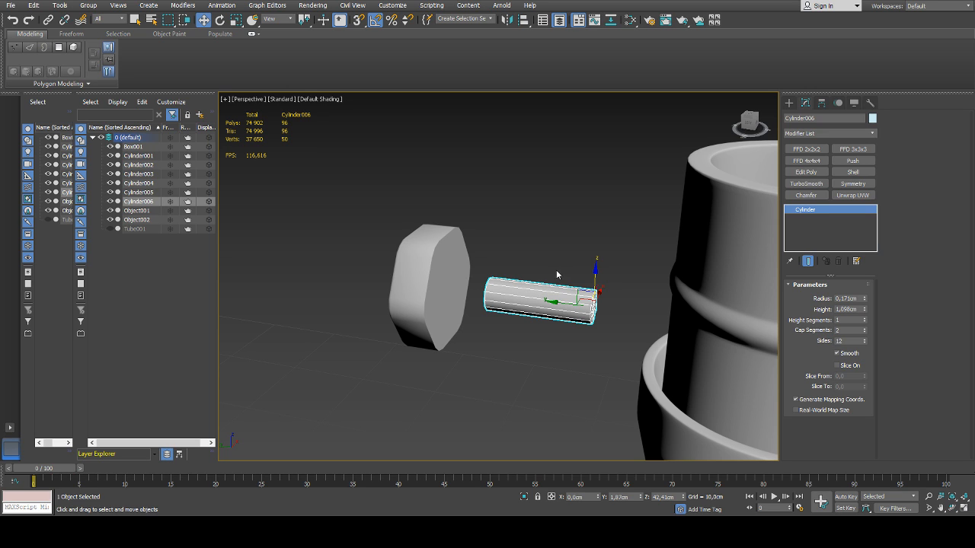
{"action": "middle_click_drag", "start_coordinate": [556, 272], "coordinate": [542, 282]}
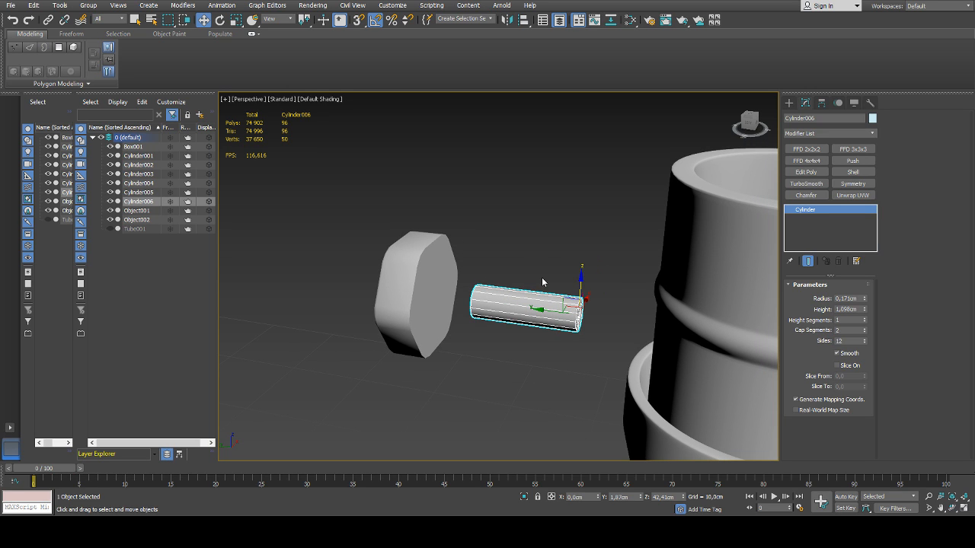
{"action": "scroll", "coordinate": [526, 282], "scroll_direction": "up", "scroll_amount": 3}
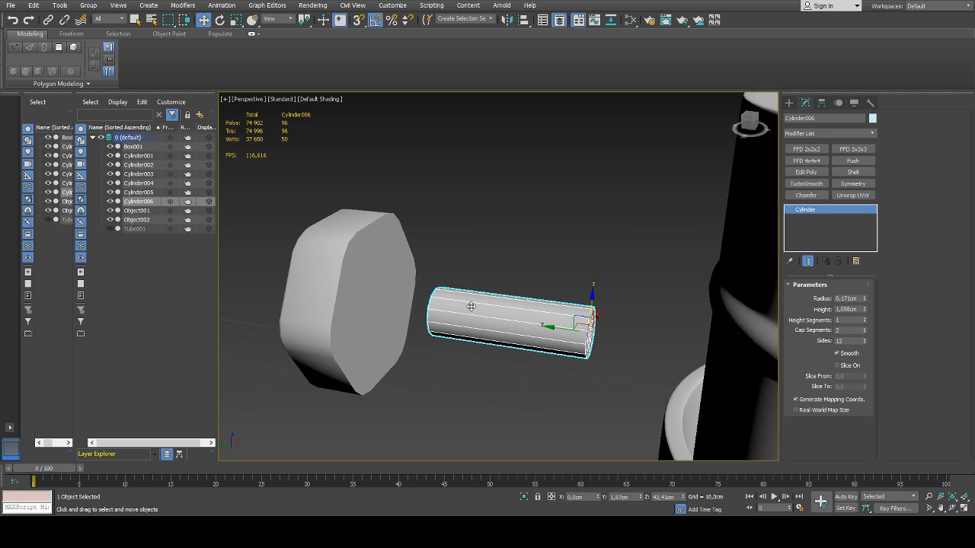
{"action": "middle_click_drag", "start_coordinate": [435, 322], "coordinate": [525, 329]}
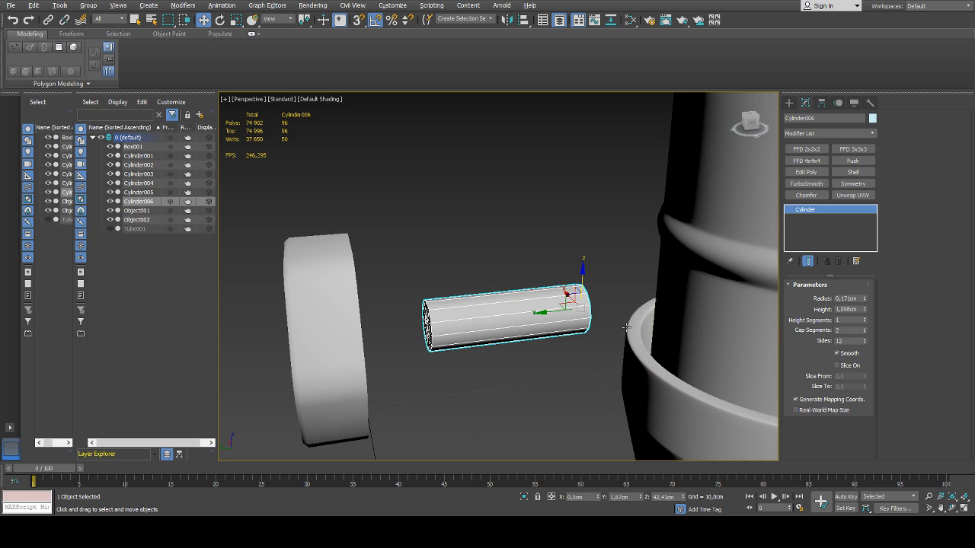
{"action": "left_click", "coordinate": [864, 342]}
{"action": "left_click", "coordinate": [864, 343]}
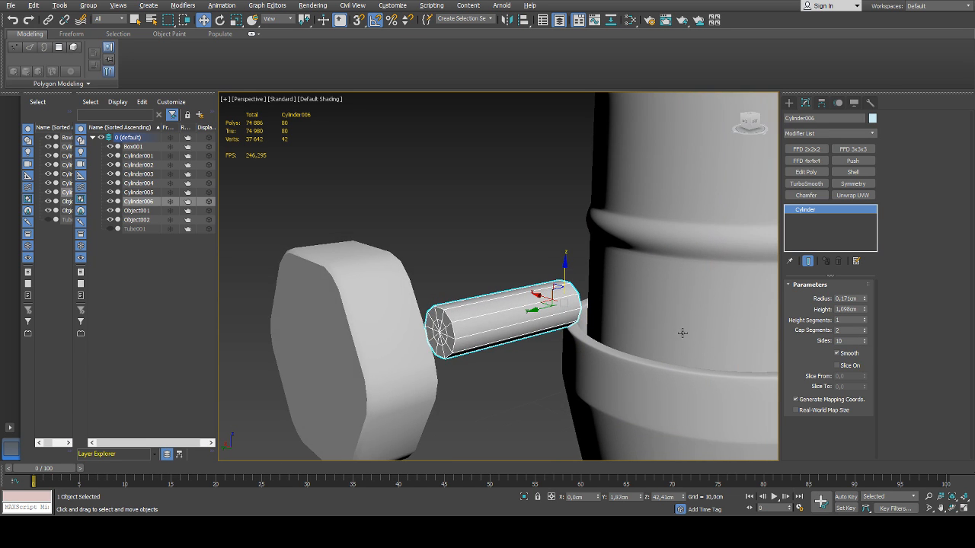
{"action": "left_click", "coordinate": [865, 342]}
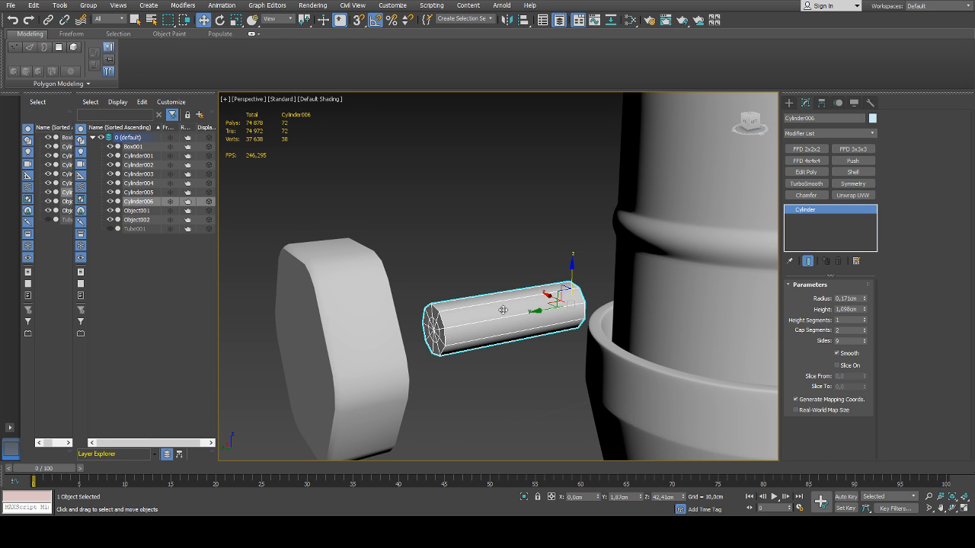
Set the shaft's radius to 0.191 cm and height to 1.526 cm, and reduce its sides to 6
{"action": "middle_click_drag", "start_coordinate": [504, 310], "coordinate": [480, 317]}
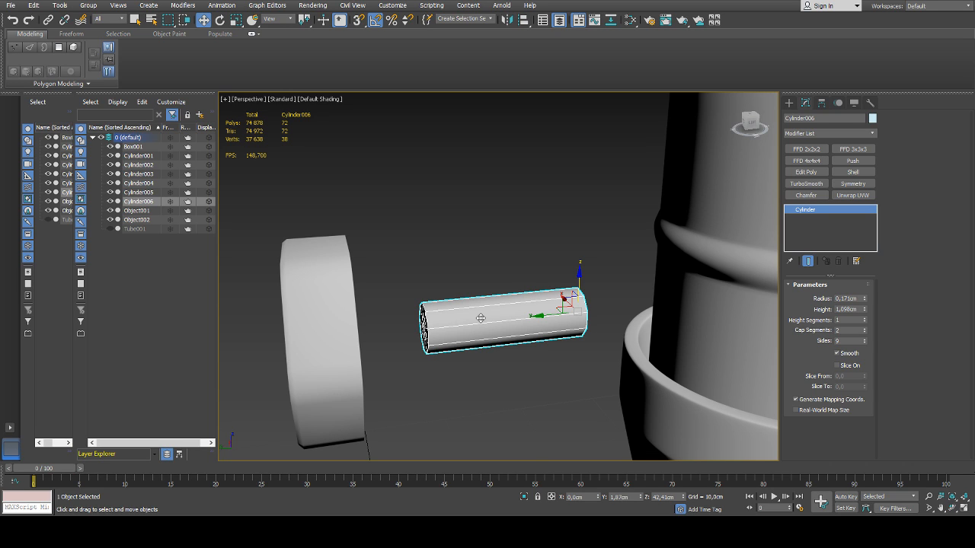
{"action": "middle_click_drag", "start_coordinate": [481, 318], "coordinate": [502, 313]}
{"action": "left_click_drag", "start_coordinate": [866, 304], "coordinate": [866, 288]}
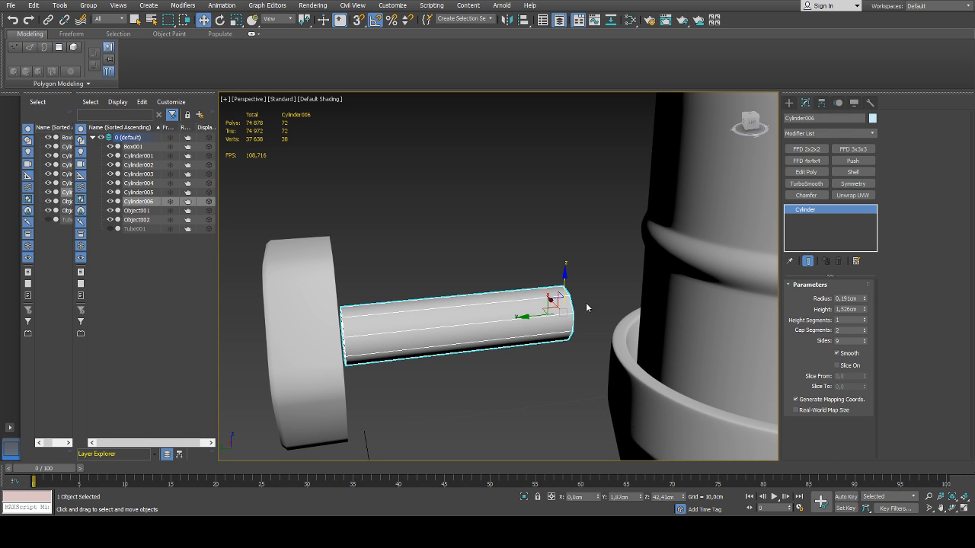
{"action": "middle_click_drag", "start_coordinate": [441, 301], "coordinate": [588, 390], "text": "alt"}
{"action": "scroll", "coordinate": [561, 346], "scroll_direction": "down", "scroll_amount": 3}
{"action": "scroll", "coordinate": [561, 346], "scroll_direction": "down", "scroll_amount": 3}
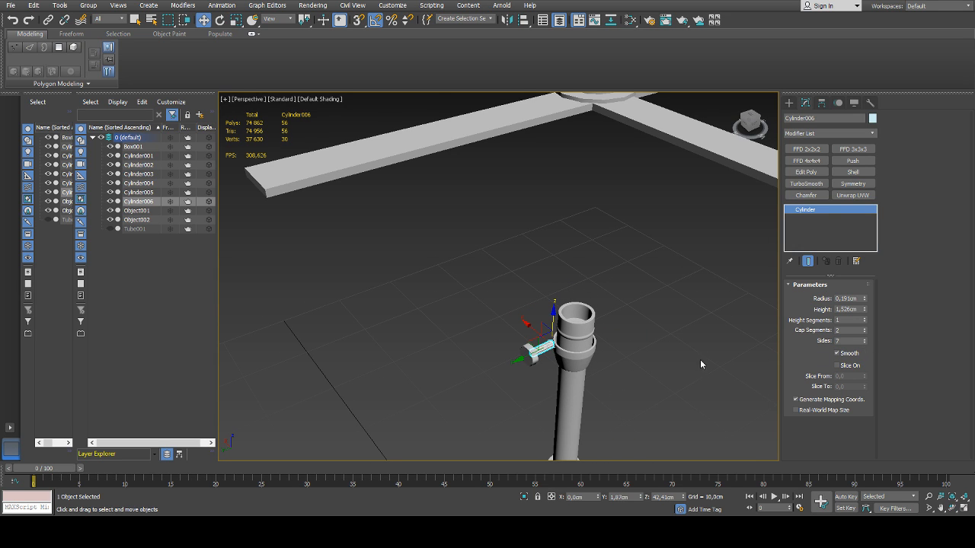
{"action": "scroll", "coordinate": [701, 364], "scroll_direction": "up", "scroll_amount": 4}
{"action": "left_click", "coordinate": [864, 344]}
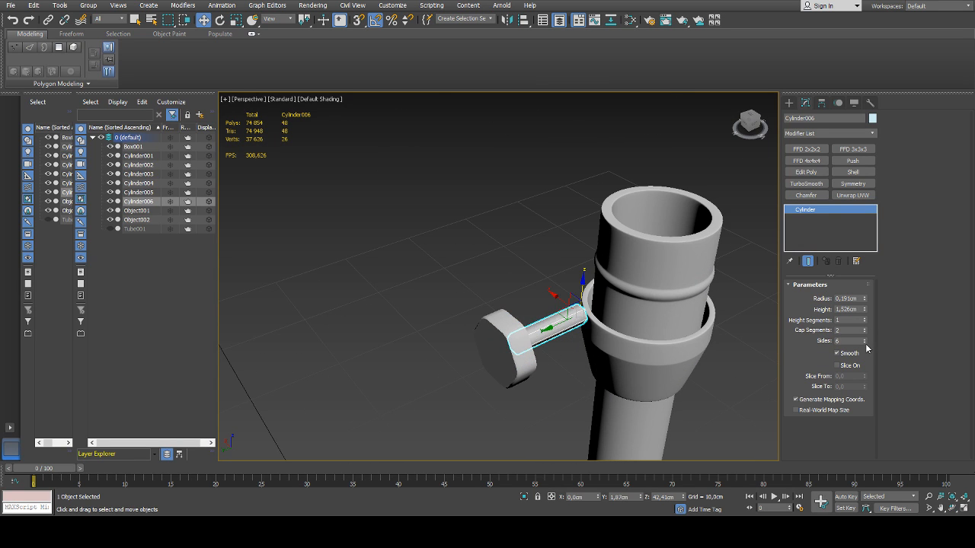
Convert the shaft to editable poly and shorten it by moving the 13 vertices of its head-side end to about Y 3.0 cm
{"action": "middle_click_drag", "start_coordinate": [646, 341], "coordinate": [422, 338], "text": "alt"}
{"action": "left_click", "coordinate": [580, 362]}
{"action": "scroll", "coordinate": [567, 344], "scroll_direction": "up", "scroll_amount": 5}
{"action": "scroll", "coordinate": [566, 344], "scroll_direction": "down", "scroll_amount": 5}
{"action": "left_click", "coordinate": [378, 281]}
{"action": "scroll", "coordinate": [381, 285], "scroll_direction": "up", "scroll_amount": 7}
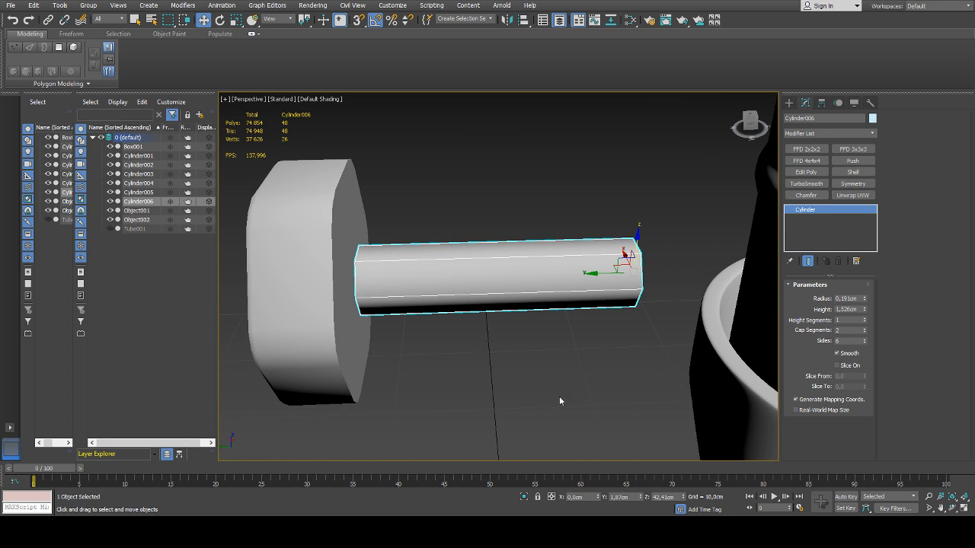
{"action": "key", "text": "ctrl+e"}
{"action": "key", "text": "1"}
{"action": "left_click_drag", "start_coordinate": [317, 346], "coordinate": [292, 377]}
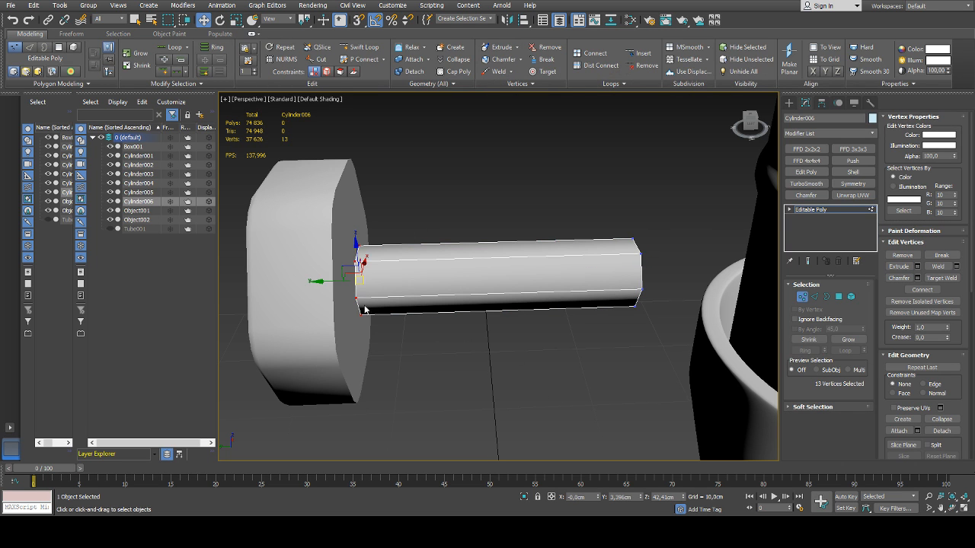
{"action": "left_click_drag", "start_coordinate": [326, 282], "coordinate": [399, 285]}
{"action": "middle_click_drag", "start_coordinate": [398, 288], "coordinate": [470, 299], "text": "alt"}
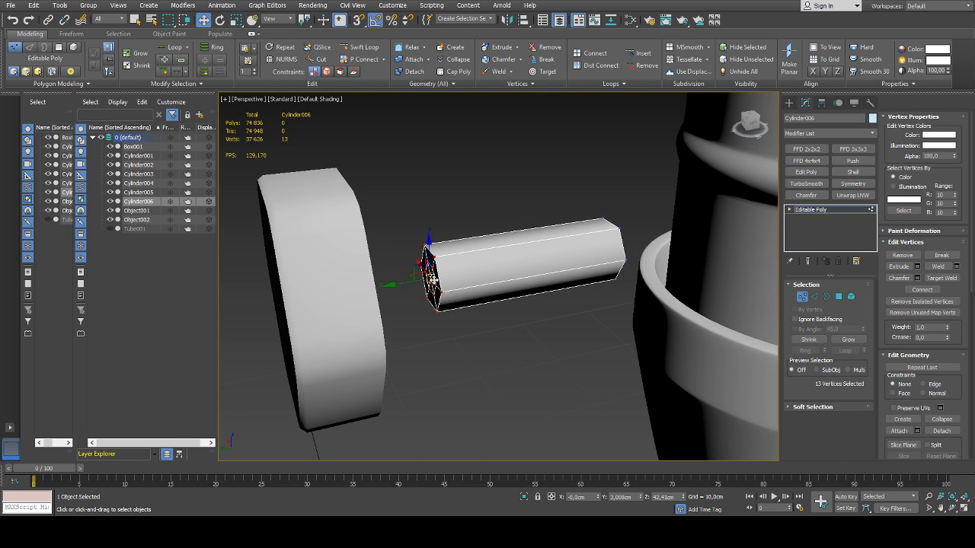
Remove the inner hexagonal edge loop with its vertices from the shaft's head-side cap, and leave edge editing
{"action": "key", "text": "2"}
{"action": "left_click", "coordinate": [430, 267]}
{"action": "double_click", "coordinate": [430, 267]}
{"action": "key", "text": "ctrl+BackSpace"}
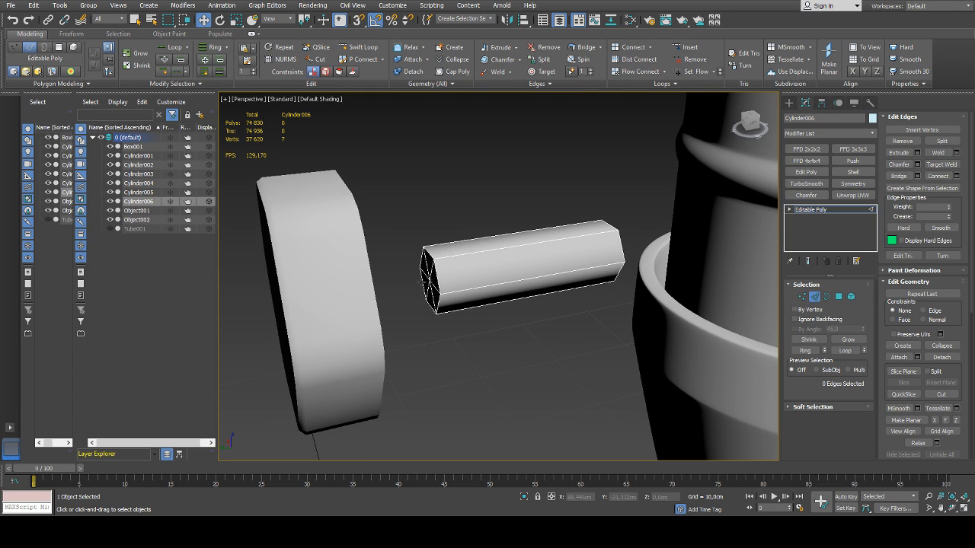
{"action": "scroll", "coordinate": [421, 285], "scroll_direction": "up", "scroll_amount": 3}
{"action": "scroll", "coordinate": [420, 285], "scroll_direction": "down", "scroll_amount": 5}
{"action": "middle_click_drag", "start_coordinate": [421, 285], "coordinate": [391, 248], "text": "alt"}
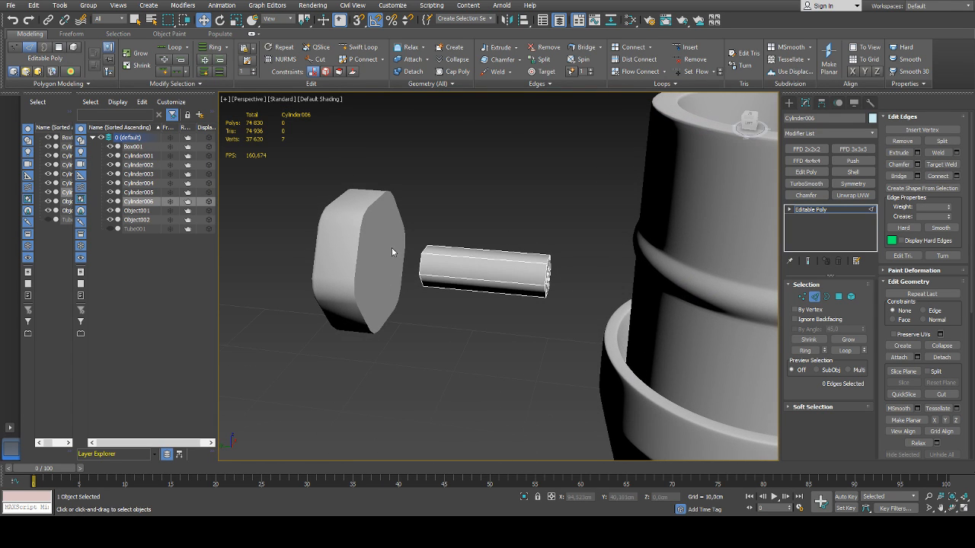
{"action": "left_click", "coordinate": [814, 296]}
Select the six inner triangular polygons around the centre vertex on the hexagonal head's cap facing the fitting
{"action": "left_click", "coordinate": [381, 249]}
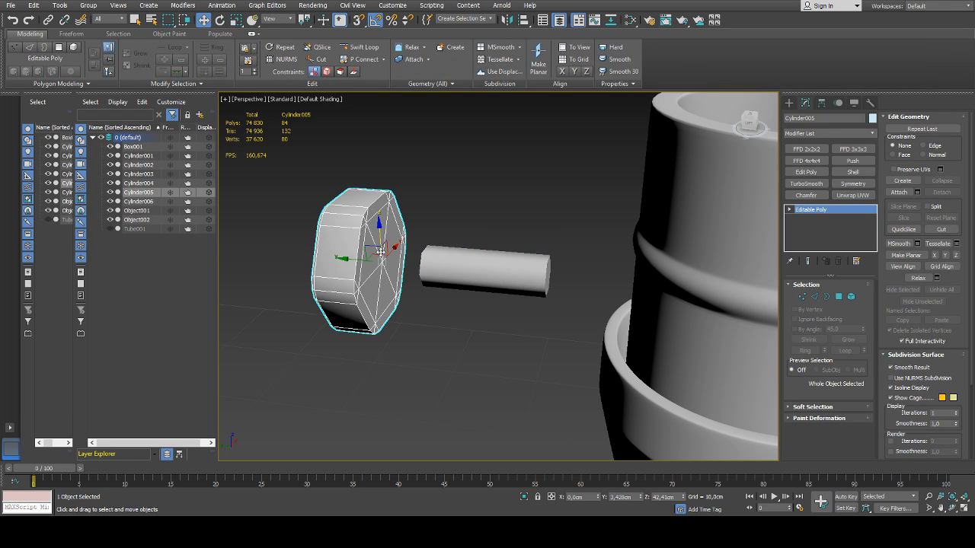
{"action": "key", "text": "4"}
{"action": "key", "text": "1"}
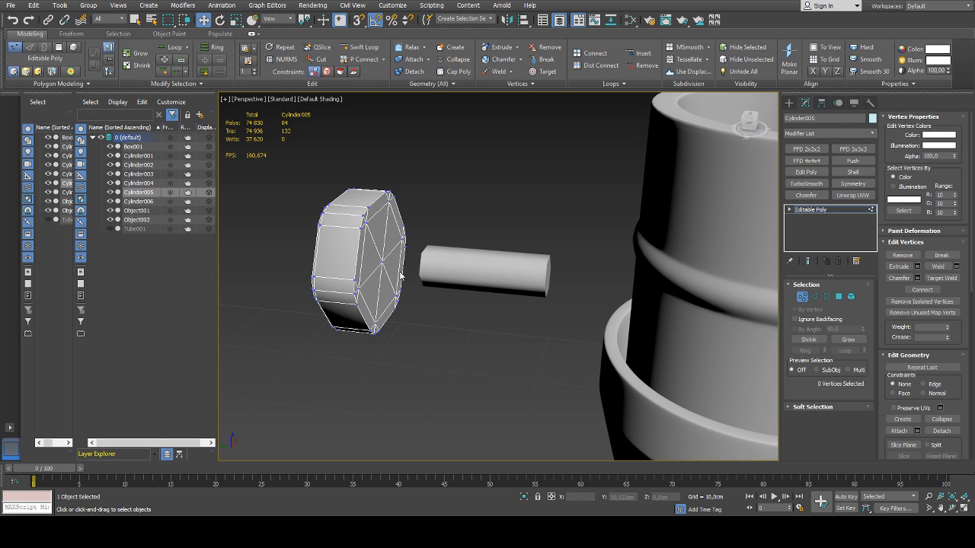
{"action": "left_click", "coordinate": [385, 261]}
{"action": "middle_click_drag", "start_coordinate": [385, 261], "coordinate": [496, 279], "text": "alt"}
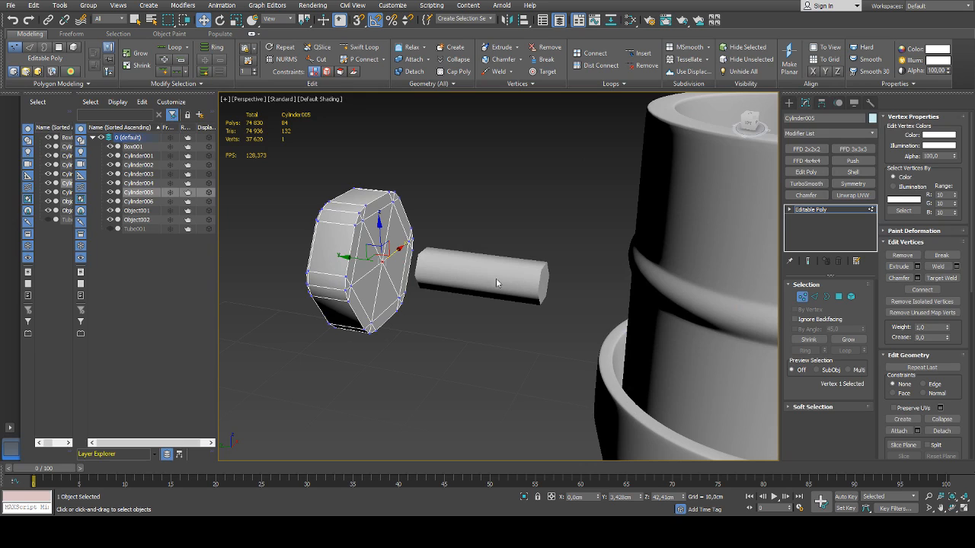
{"action": "left_click", "coordinate": [838, 296], "text": "ctrl"}
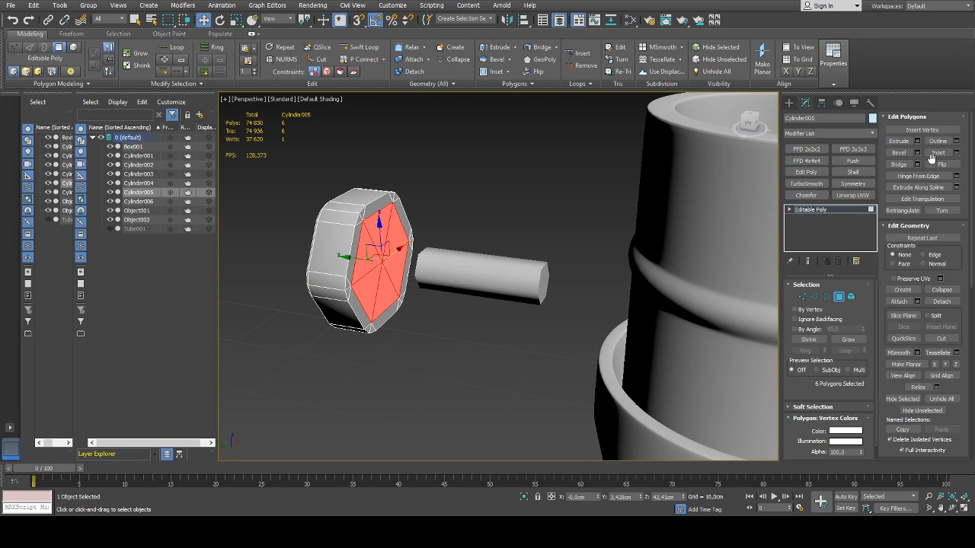
{"action": "key", "text": "r"}
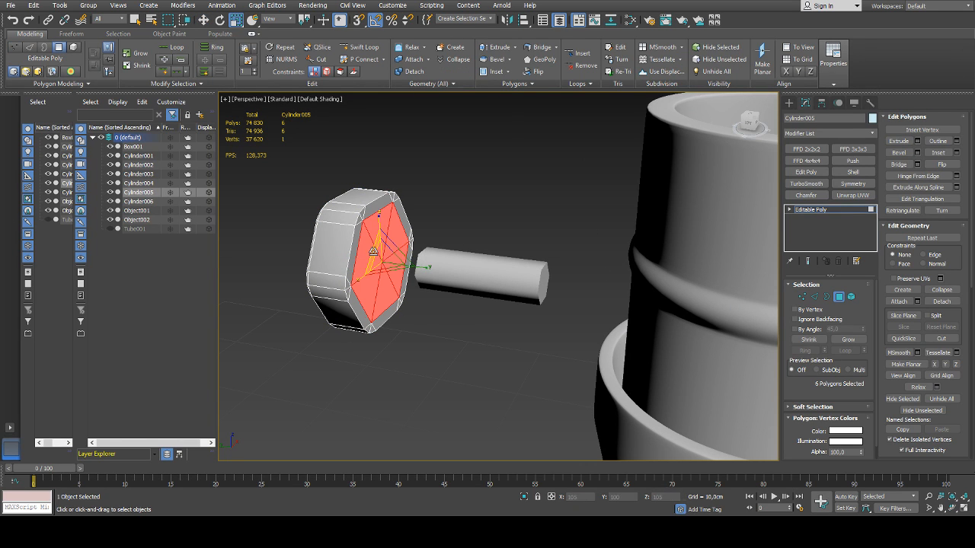
{"action": "left_click_drag", "start_coordinate": [373, 251], "coordinate": [374, 251]}
{"action": "scroll", "coordinate": [374, 252], "scroll_direction": "up", "scroll_amount": 4}
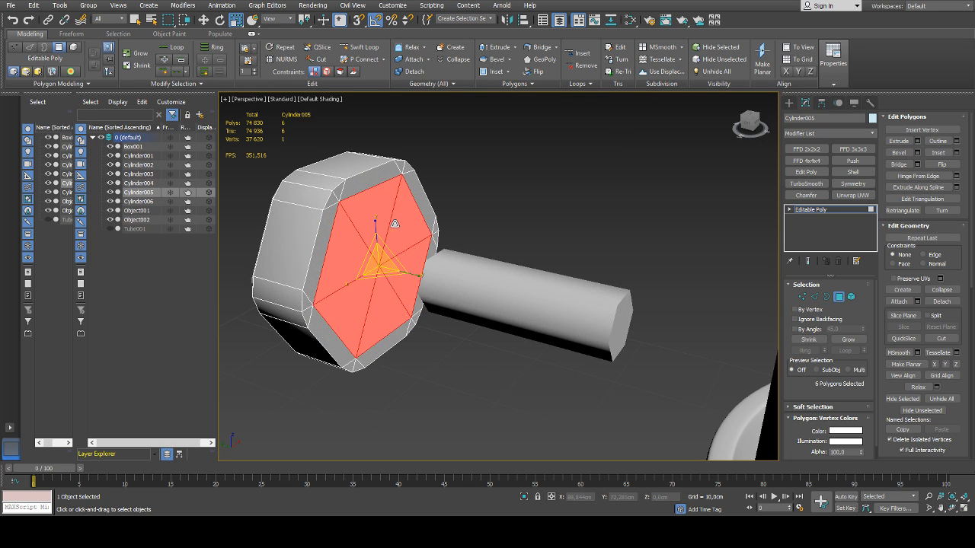
{"action": "left_click", "coordinate": [917, 142]}
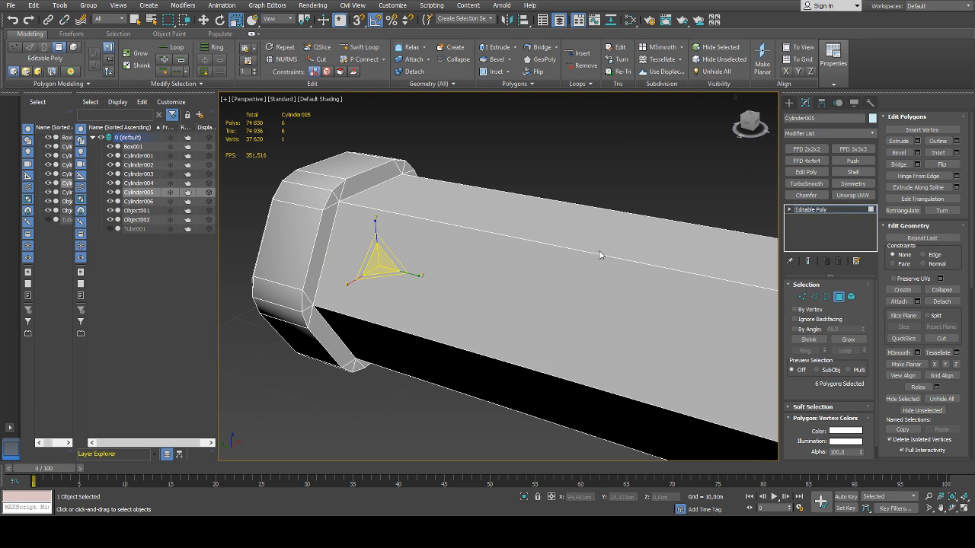
{"action": "key", "text": "ctrl+z"}
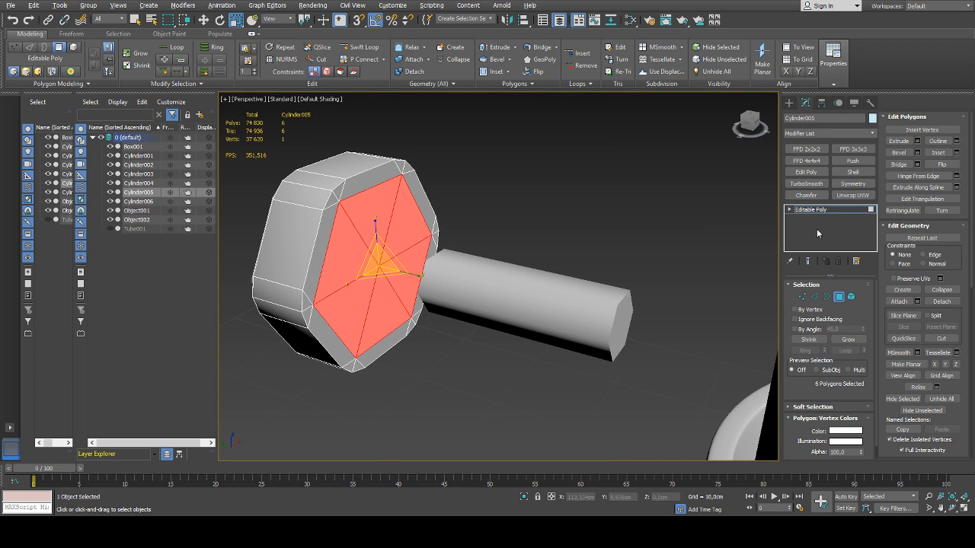
Extrude the six selected polygons slightly inward to recess the hexagonal head's cap, and leave polygon editing
{"action": "left_click", "coordinate": [917, 143]}
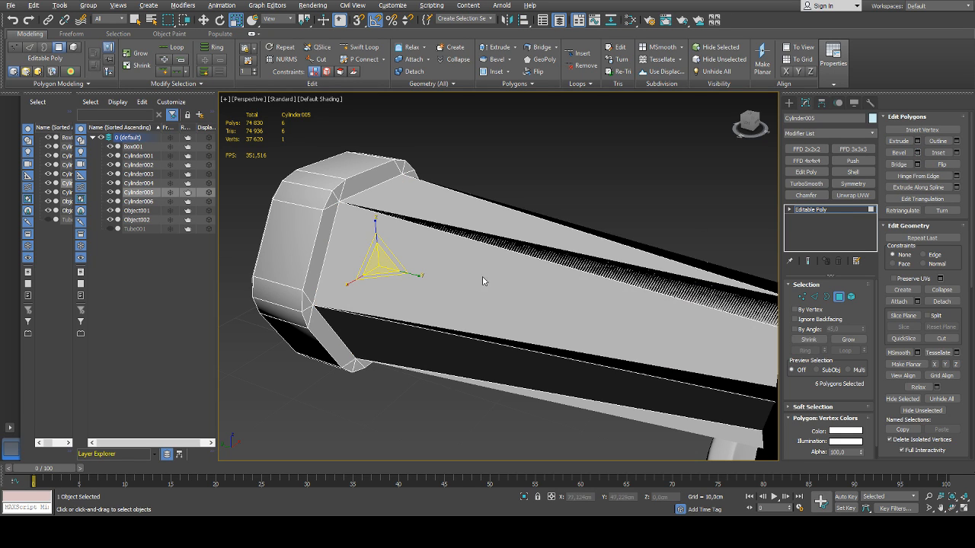
{"action": "key", "text": "ctrl+z"}
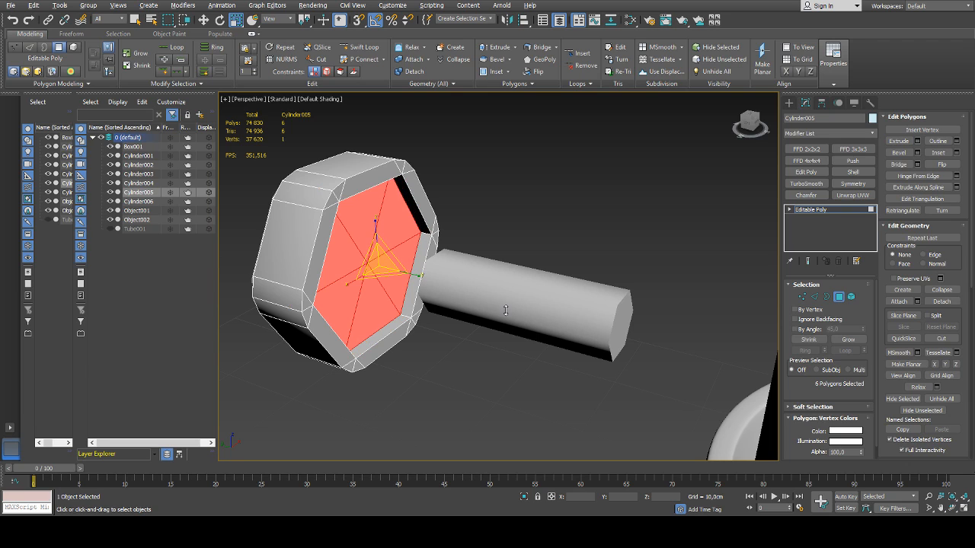
{"action": "left_click_drag", "start_coordinate": [506, 299], "coordinate": [504, 310]}
{"action": "middle_click_drag", "start_coordinate": [504, 310], "coordinate": [439, 289], "text": "alt"}
{"action": "left_click_drag", "start_coordinate": [509, 298], "coordinate": [504, 298]}
{"action": "left_click", "coordinate": [503, 326]}
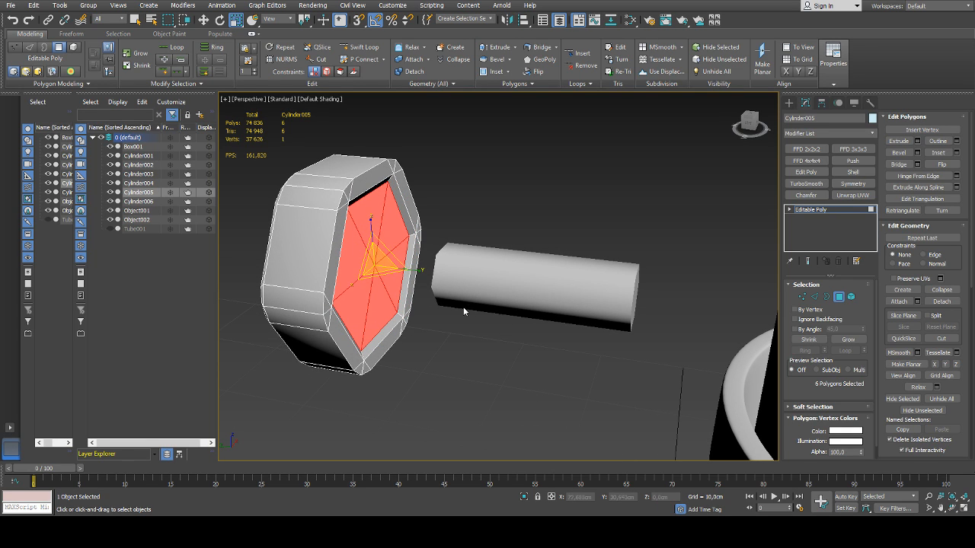
{"action": "left_click", "coordinate": [841, 299]}
Delete the centre vertex of the shaft's head-side cap to open that end
{"action": "left_click", "coordinate": [503, 277]}
{"action": "middle_click_drag", "start_coordinate": [503, 278], "coordinate": [440, 296], "text": "alt"}
{"action": "key", "text": "1"}
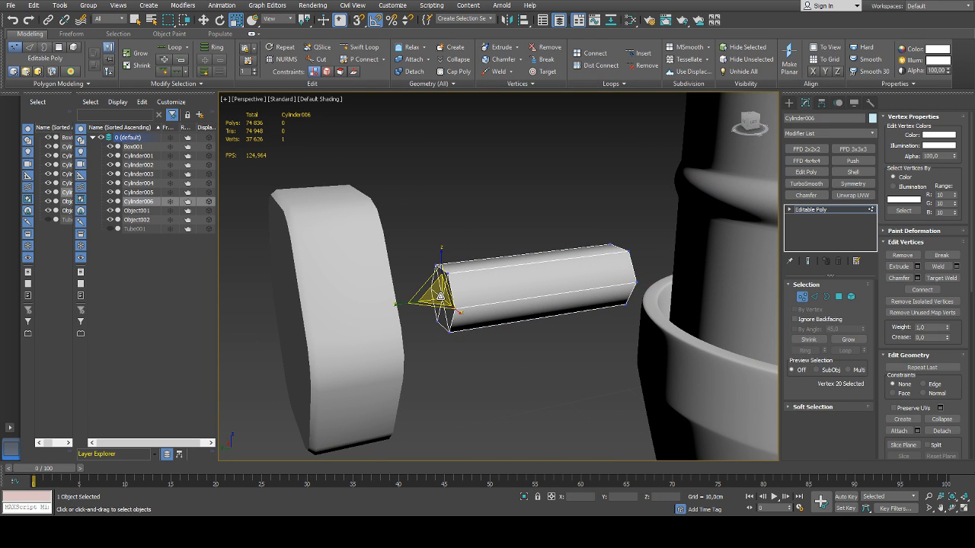
{"action": "key", "text": "Delete"}
Extend the six border edges of the shaft's open end toward the head and scale them up into a flare
{"action": "key", "text": "2"}
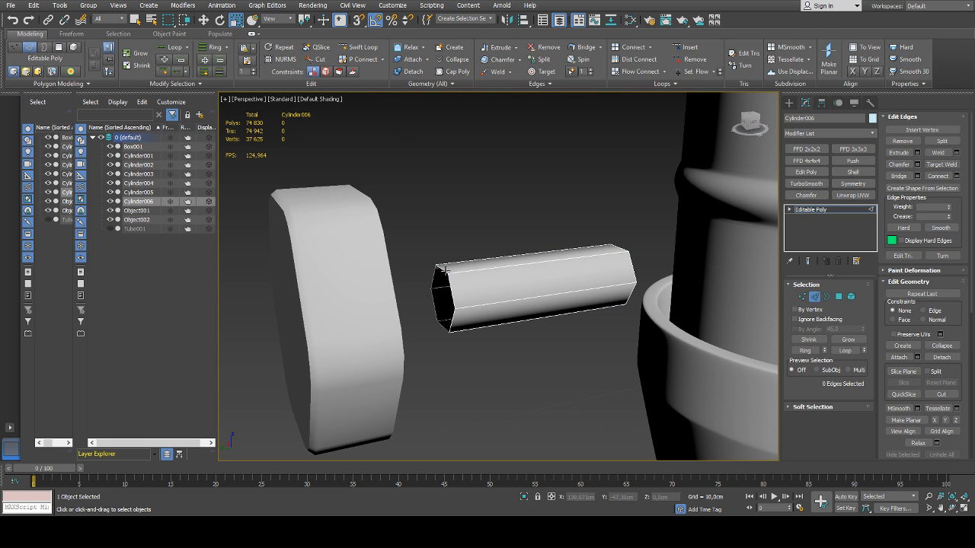
{"action": "double_click", "coordinate": [447, 284]}
{"action": "key", "text": "w"}
{"action": "middle_click_drag", "start_coordinate": [447, 284], "coordinate": [415, 300], "text": "alt"}
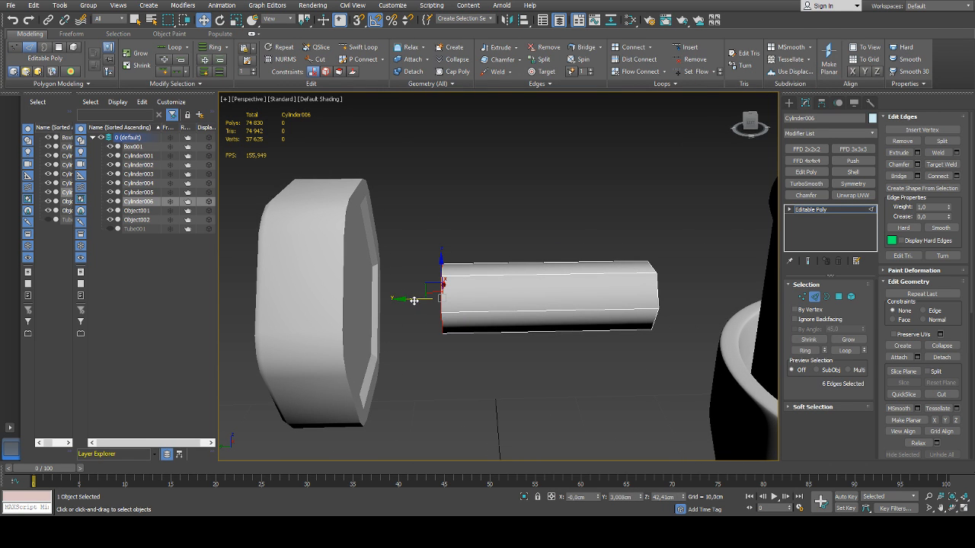
{"action": "left_click_drag", "start_coordinate": [413, 301], "coordinate": [378, 218], "text": "shift"}
{"action": "key", "text": "r"}
{"action": "middle_click_drag", "start_coordinate": [378, 217], "coordinate": [382, 294], "text": "alt"}
{"action": "key", "text": "w"}
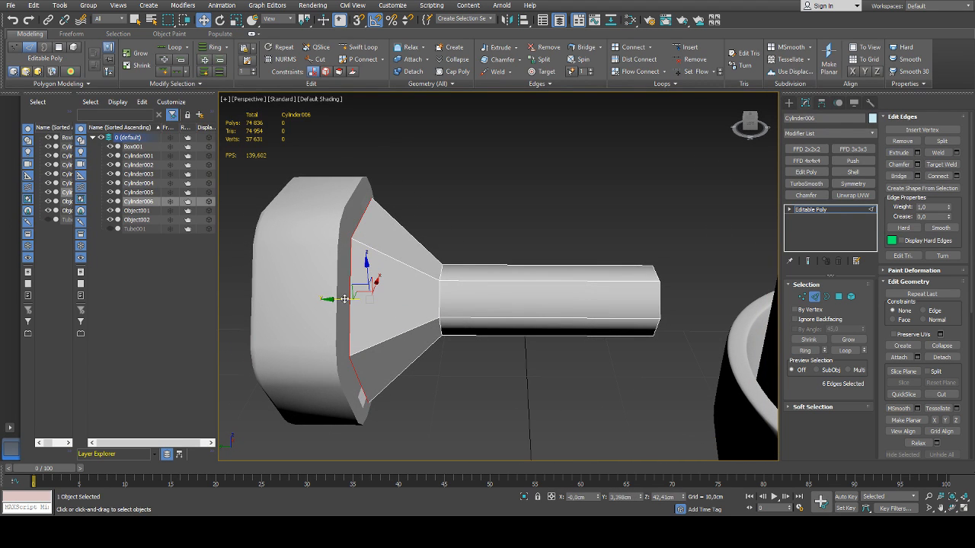
Seat the flare's wide end loop in the head's recess at about Y 3.44 cm
{"action": "left_click_drag", "start_coordinate": [330, 301], "coordinate": [336, 301]}
{"action": "middle_click_drag", "start_coordinate": [390, 288], "coordinate": [397, 322], "text": "alt"}
{"action": "left_click_drag", "start_coordinate": [386, 305], "coordinate": [386, 306]}
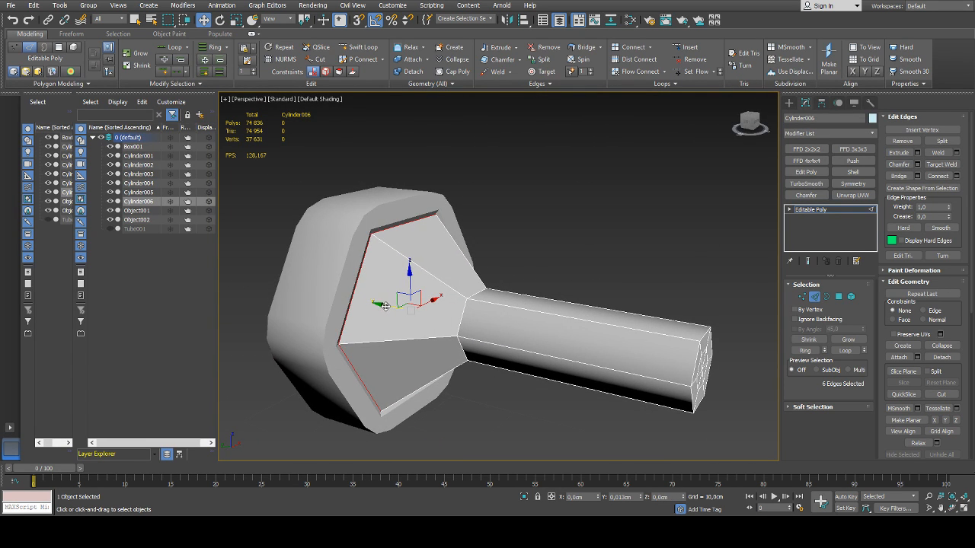
{"action": "middle_click_drag", "start_coordinate": [386, 305], "coordinate": [483, 324], "text": "alt"}
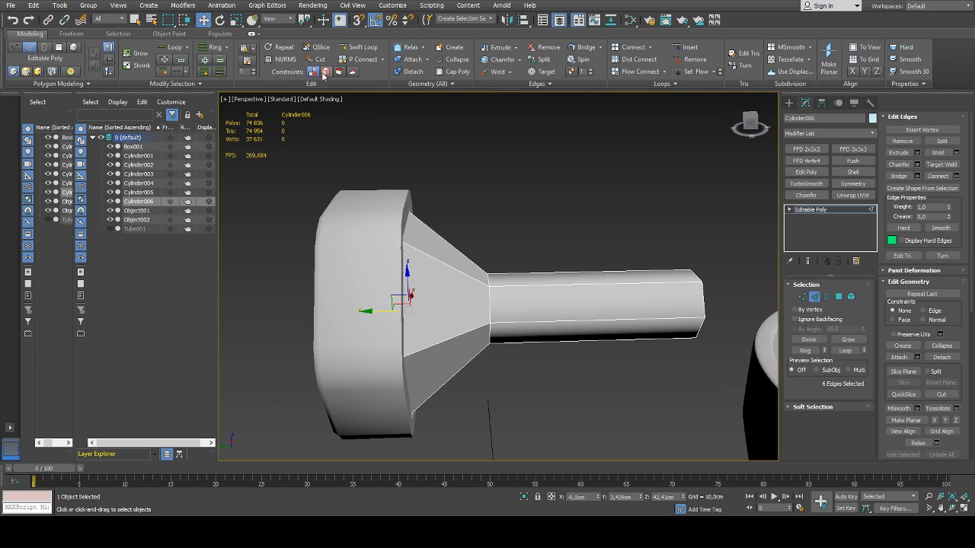
Insert an edge loop around the flare's middle with Swift Loop and scale it down for a concave profile
{"action": "left_click", "coordinate": [362, 47]}
{"action": "left_click", "coordinate": [452, 272]}
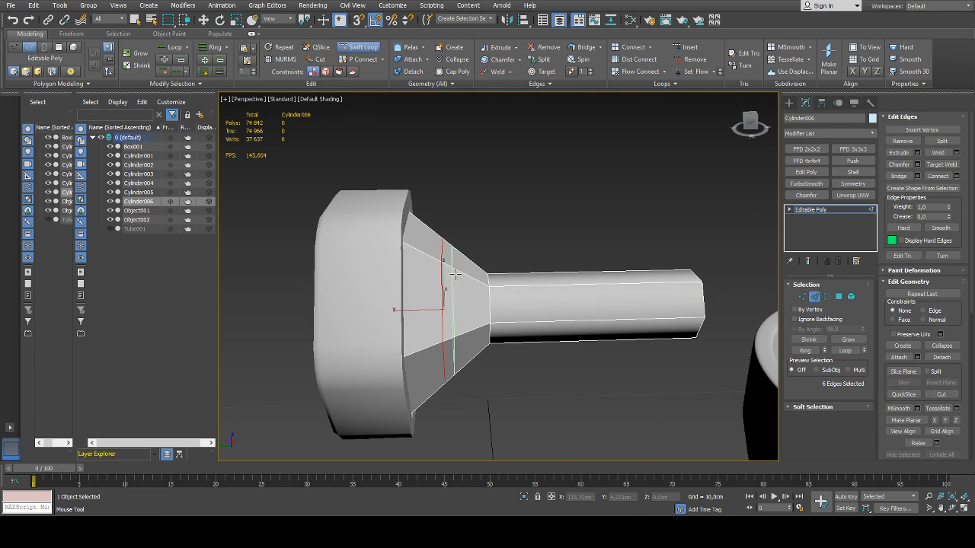
{"action": "key", "text": "w"}
{"action": "key", "text": "r"}
{"action": "middle_click_drag", "start_coordinate": [468, 293], "coordinate": [428, 296], "text": "alt"}
{"action": "left_click_drag", "start_coordinate": [443, 302], "coordinate": [482, 300]}
Move the loop where the flare meets the shaft to about Y 2.86 cm and the flare's middle loop to about Y 3.22 cm
{"action": "key", "text": "w"}
{"action": "middle_click_drag", "start_coordinate": [476, 301], "coordinate": [499, 293], "text": "alt"}
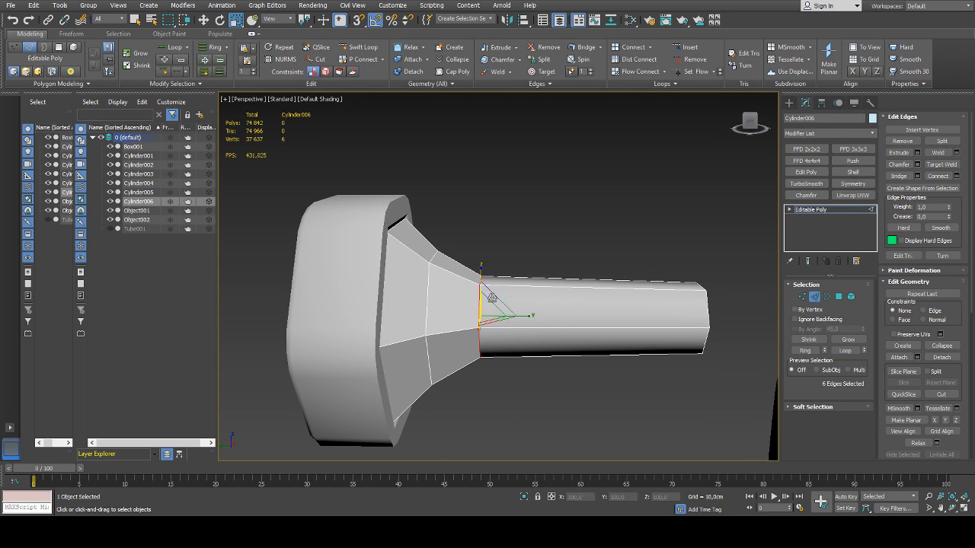
{"action": "key", "text": "w"}
{"action": "left_click_drag", "start_coordinate": [450, 317], "coordinate": [479, 318]}
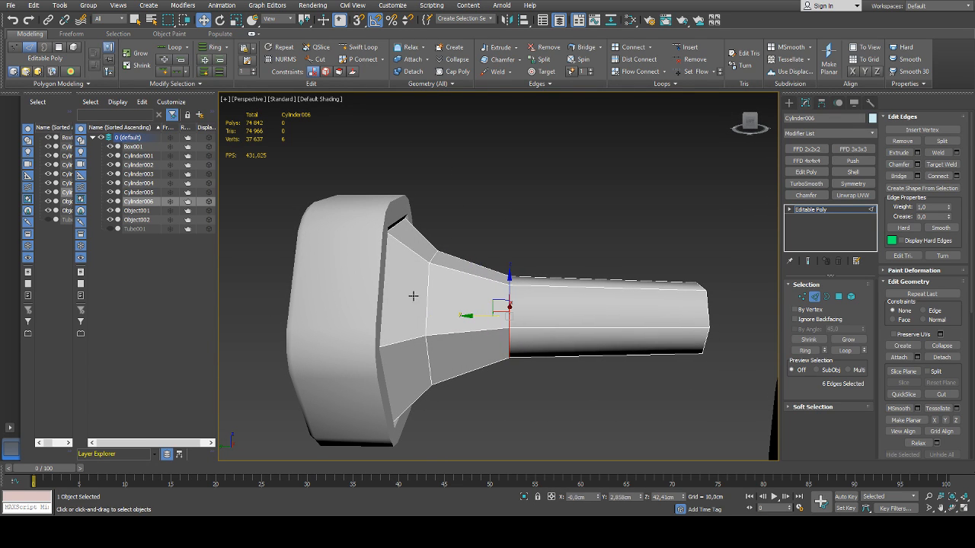
{"action": "double_click", "coordinate": [428, 296]}
{"action": "left_click_drag", "start_coordinate": [398, 314], "coordinate": [405, 315]}
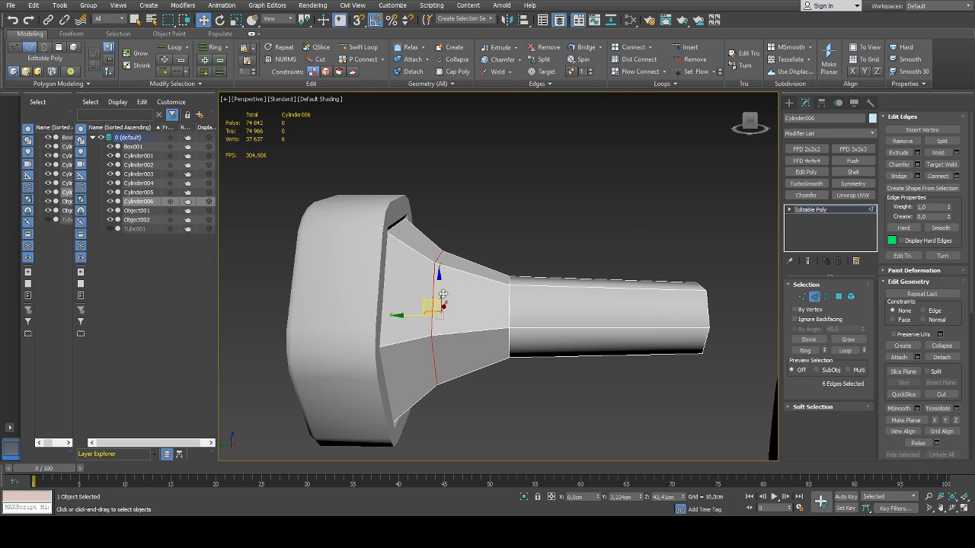
{"action": "scroll", "coordinate": [444, 294], "scroll_direction": "down", "scroll_amount": 5}
{"action": "mouse_move", "coordinate": [480, 283]}
{"action": "middle_mouse_down", "text": "alt"}
{"action": "mouse_move", "coordinate": [507, 311]}
{"action": "mouse_move", "coordinate": [455, 309]}
{"action": "mouse_move", "coordinate": [466, 285]}
{"action": "middle_mouse_up", "text": "alt"}
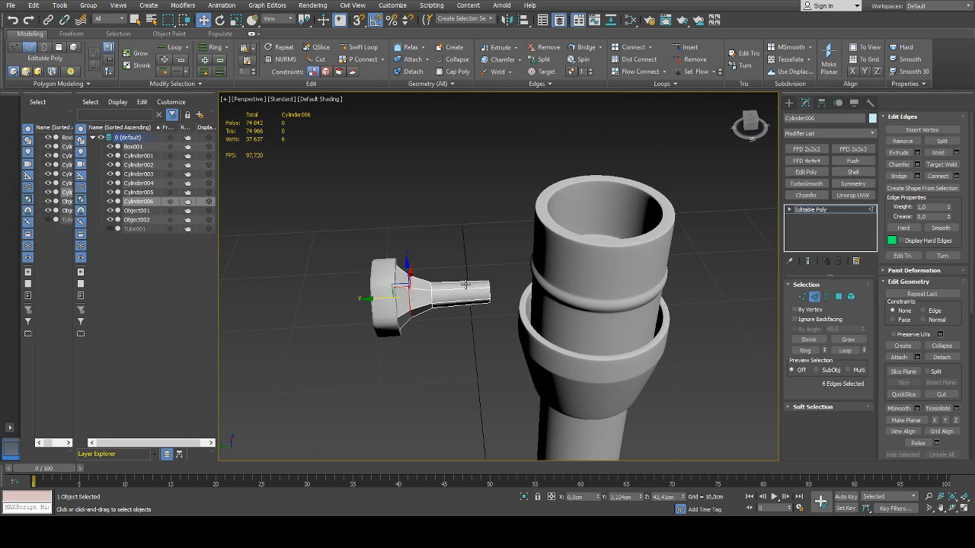
{"action": "scroll", "coordinate": [466, 284], "scroll_direction": "up", "scroll_amount": 4}
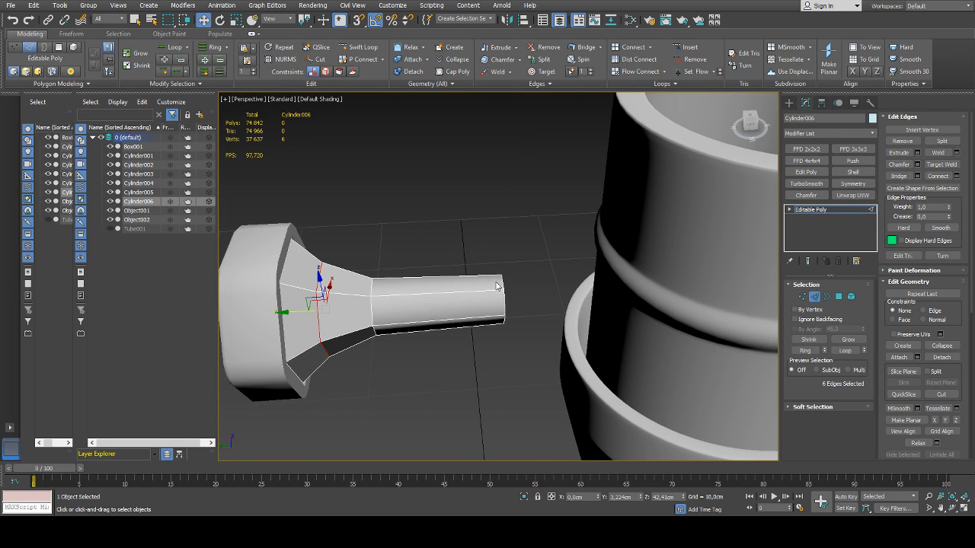
Select the six inner polygons around the centre vertex of the shaft's fitting-side cap
{"action": "mouse_move", "coordinate": [533, 274]}
{"action": "middle_mouse_down", "text": "alt"}
{"action": "mouse_move", "coordinate": [515, 273]}
{"action": "mouse_move", "coordinate": [524, 289]}
{"action": "middle_mouse_up", "text": "alt"}
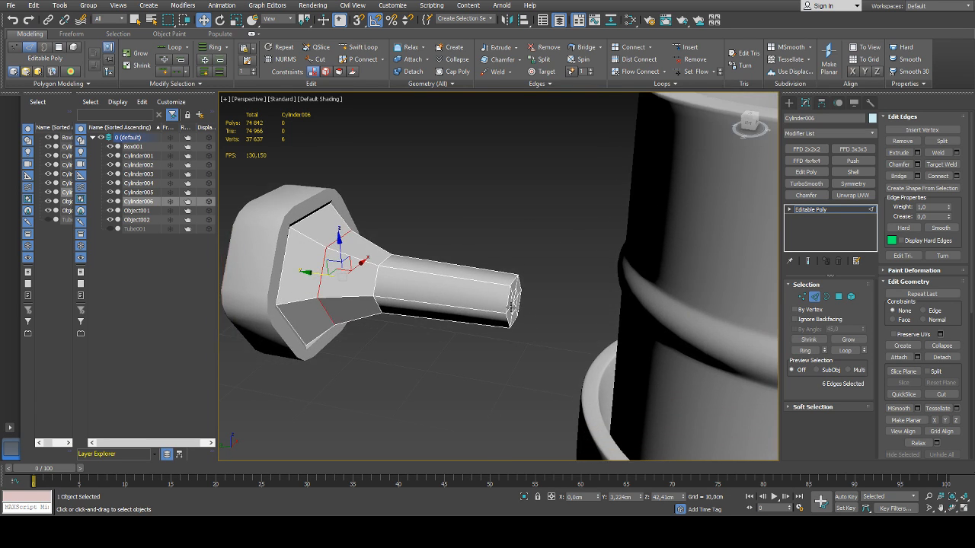
{"action": "scroll", "coordinate": [524, 290], "scroll_direction": "up", "scroll_amount": 4}
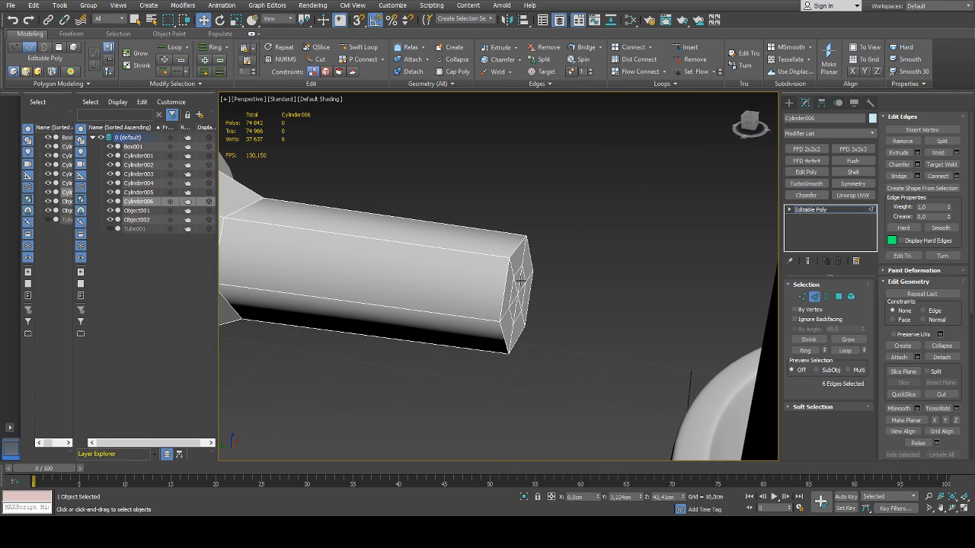
{"action": "key", "text": "1"}
{"action": "left_click", "coordinate": [518, 294]}
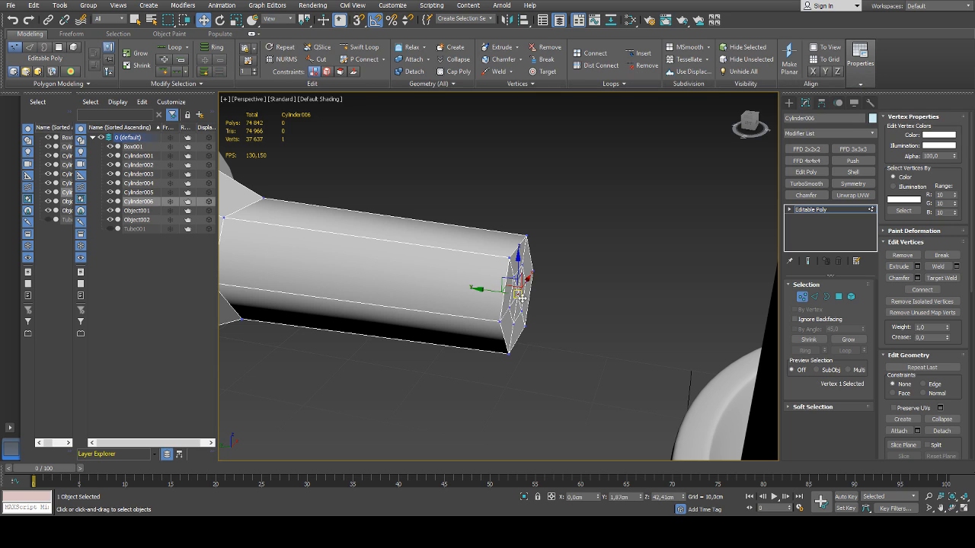
{"action": "left_click", "coordinate": [840, 297], "text": "ctrl"}
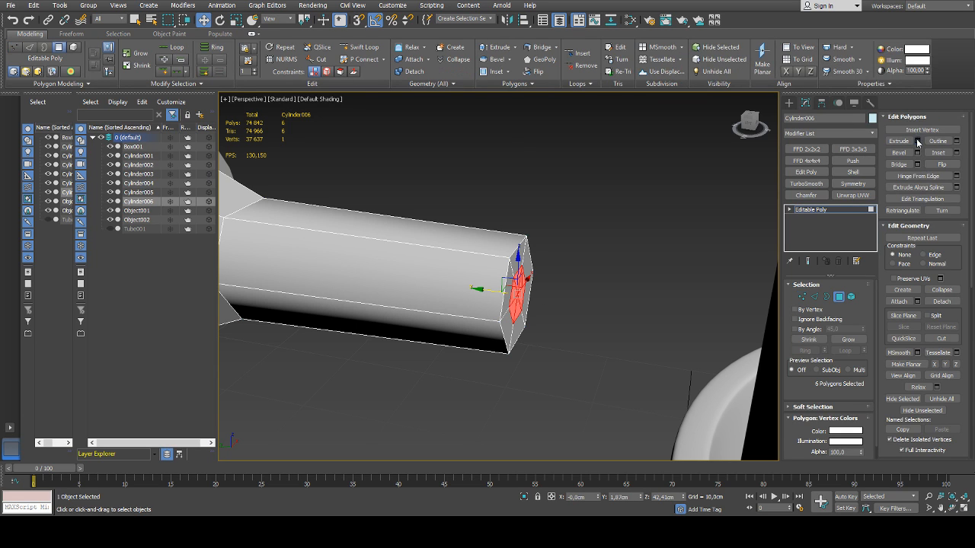
Extrude the selected cap polygons outward toward the fitting as a thinner pin, and leave polygon editing
{"action": "left_click", "coordinate": [917, 142]}
{"action": "mouse_move", "coordinate": [511, 298]}
{"action": "left_mouse_down"}
{"action": "mouse_move", "coordinate": [512, 314]}
{"action": "mouse_move", "coordinate": [512, 303]}
{"action": "left_mouse_up"}
{"action": "scroll", "coordinate": [676, 238], "scroll_direction": "down", "scroll_amount": 4}
{"action": "scroll", "coordinate": [677, 239], "scroll_direction": "up", "scroll_amount": 3}
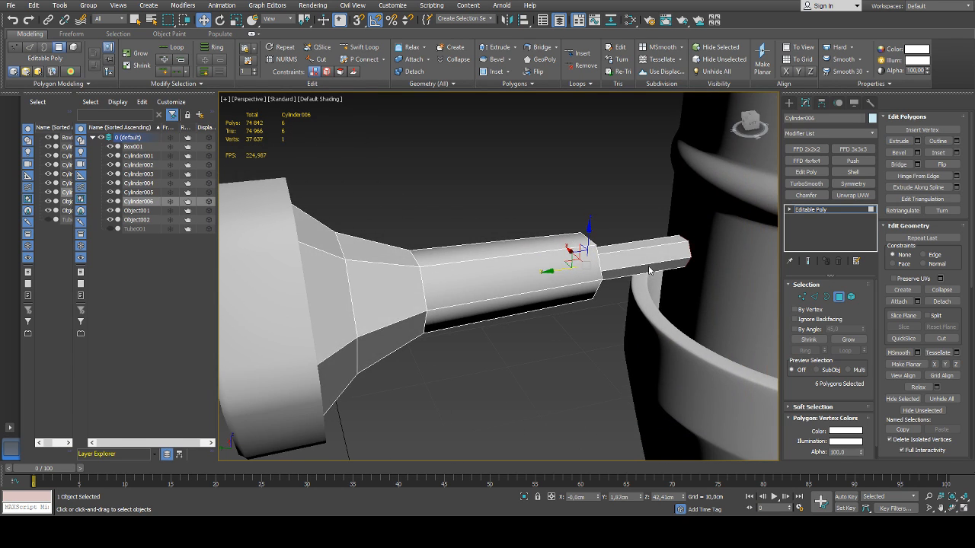
{"action": "scroll", "coordinate": [676, 238], "scroll_direction": "down", "scroll_amount": 3}
{"action": "left_click_drag", "start_coordinate": [510, 299], "coordinate": [505, 300]}
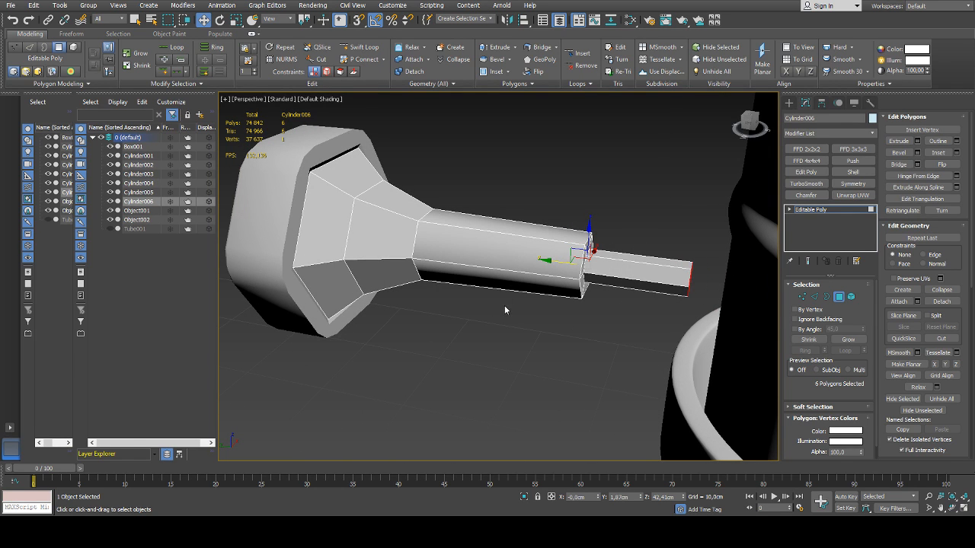
{"action": "left_click", "coordinate": [839, 298]}
{"action": "scroll", "coordinate": [571, 255], "scroll_direction": "down", "scroll_amount": 5}
{"action": "middle_click_drag", "start_coordinate": [545, 247], "coordinate": [572, 261], "text": "alt"}
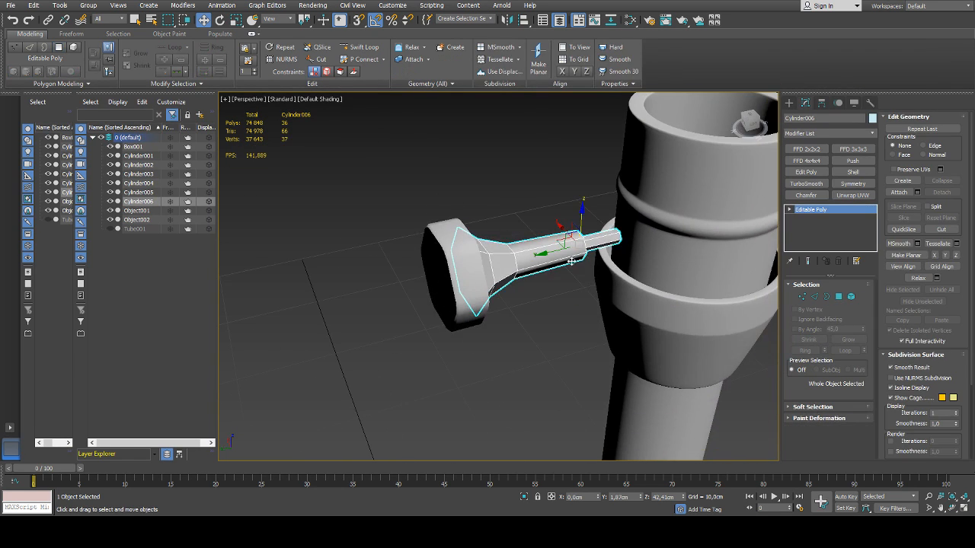
{"action": "left_click_drag", "start_coordinate": [548, 255], "coordinate": [571, 250]}
{"action": "key", "text": "ctrl+z"}
Move the knob's head and shaft together toward the fitting, bringing the shaft to about Y 1.62 cm, and clear the selection
{"action": "left_click", "coordinate": [470, 271], "text": "ctrl"}
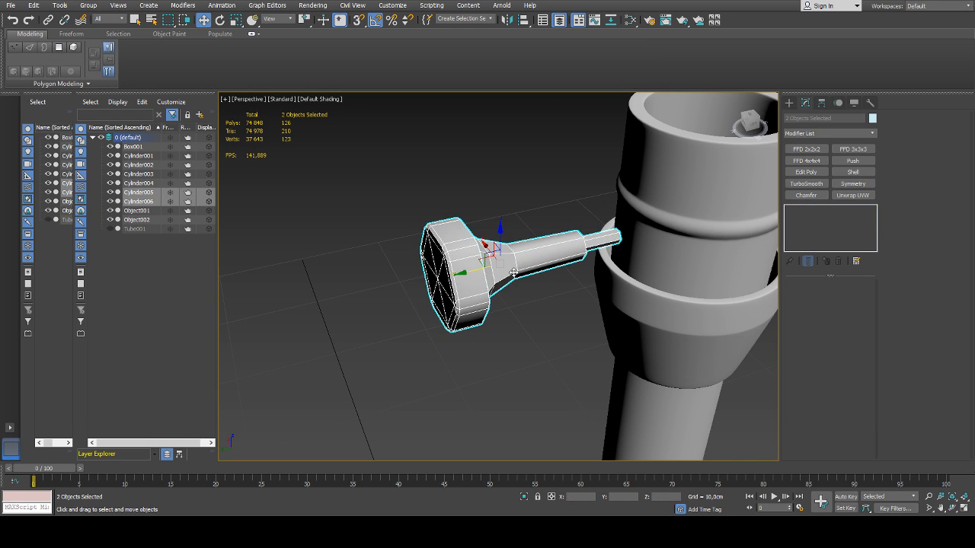
{"action": "left_click_drag", "start_coordinate": [472, 272], "coordinate": [483, 269]}
{"action": "key", "text": "ctrl+d"}
{"action": "key", "text": "ctrl+z"}
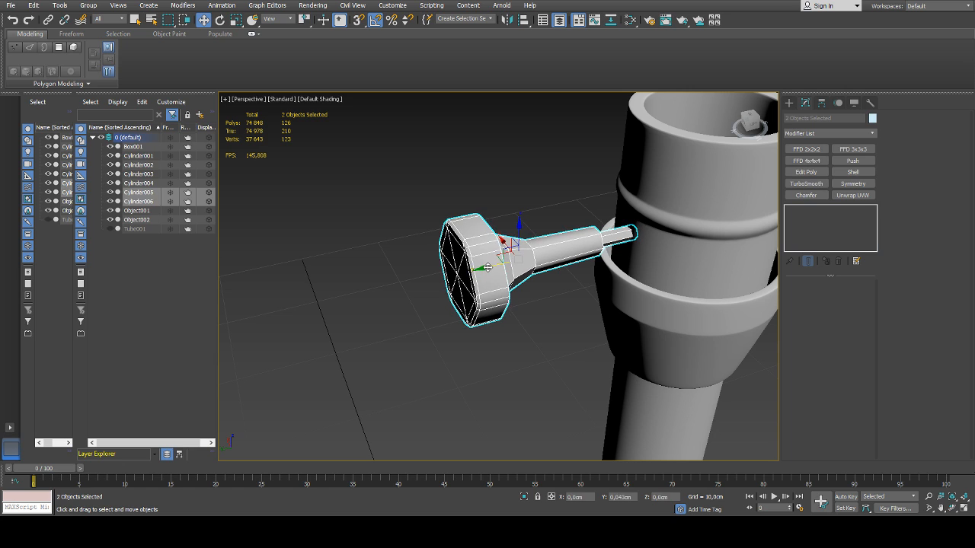
{"action": "key", "text": "ctrl+d"}
Clear the smoothing groups of all the shaft's polygons, auto-smooth them at 45, and leave polygon editing
{"action": "left_click", "coordinate": [569, 255]}
{"action": "key", "text": "4"}
{"action": "key", "text": "ctrl+a"}
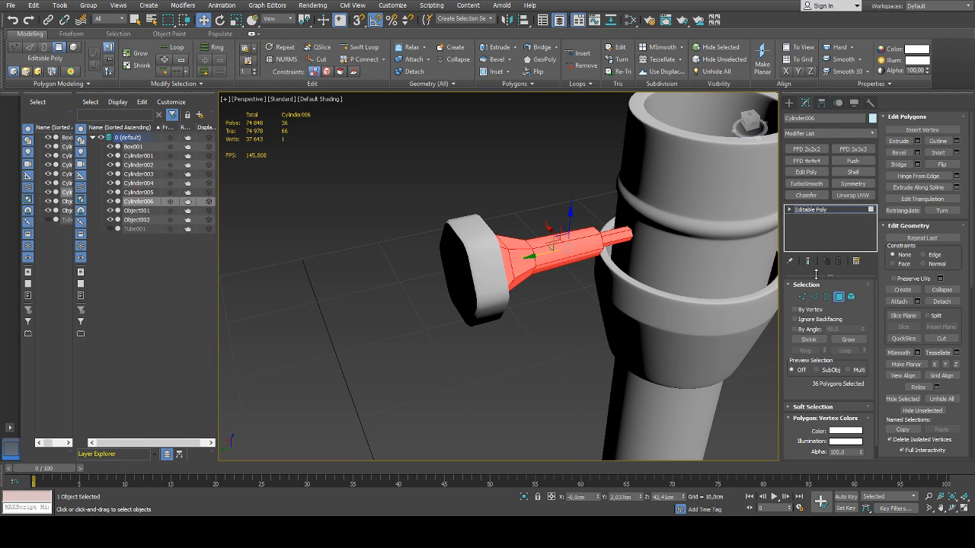
{"action": "scroll", "coordinate": [923, 281], "scroll_direction": "down", "scroll_amount": 3}
{"action": "scroll", "coordinate": [926, 282], "scroll_direction": "down", "scroll_amount": 2}
{"action": "left_click", "coordinate": [941, 388]}
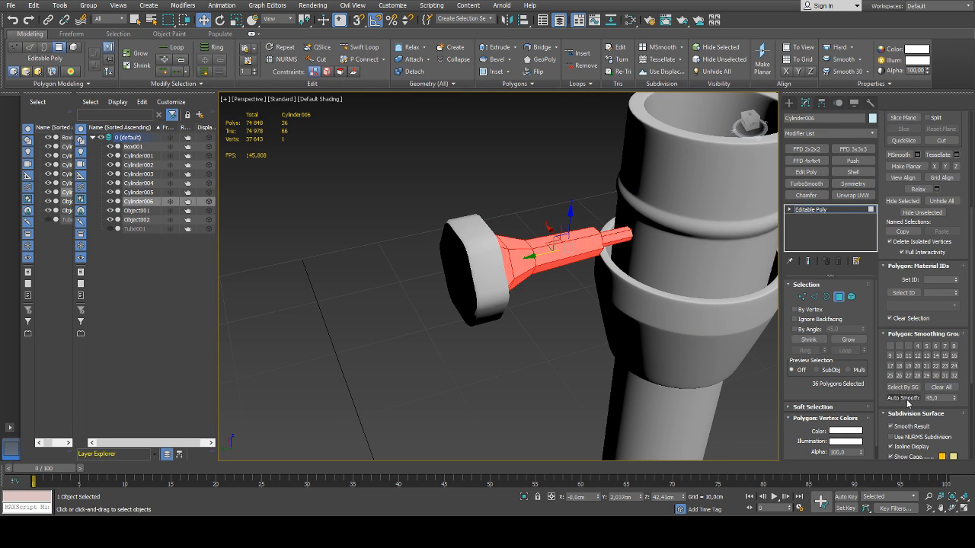
{"action": "left_click", "coordinate": [840, 300]}
{"action": "left_click", "coordinate": [584, 345]}
Reselect the shaft and assign all of its polygons to smoothing group 1
{"action": "left_click", "coordinate": [551, 256]}
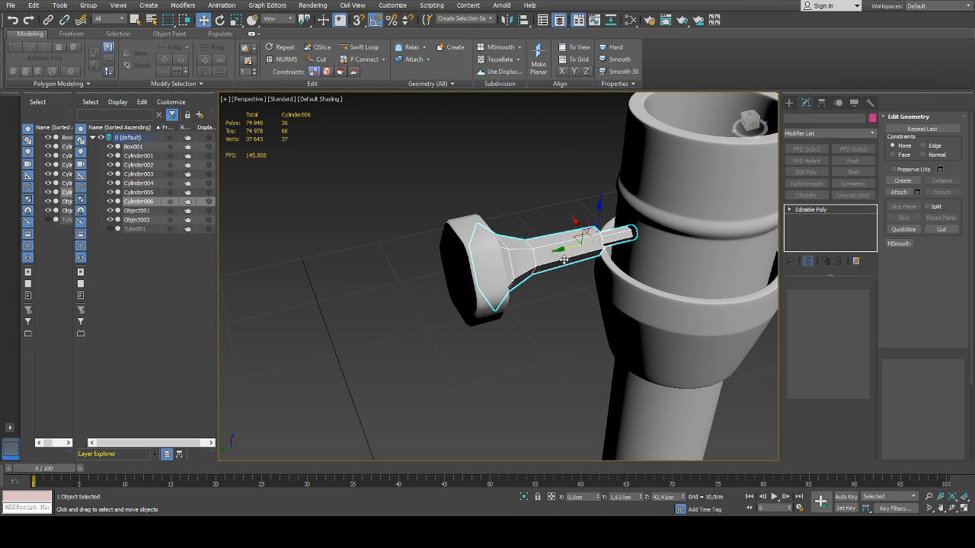
{"action": "mouse_move", "coordinate": [554, 257]}
{"action": "middle_mouse_down", "text": "alt"}
{"action": "mouse_move", "coordinate": [542, 246]}
{"action": "mouse_move", "coordinate": [568, 243]}
{"action": "middle_mouse_up", "text": "alt"}
{"action": "scroll", "coordinate": [568, 244], "scroll_direction": "up", "scroll_amount": 3}
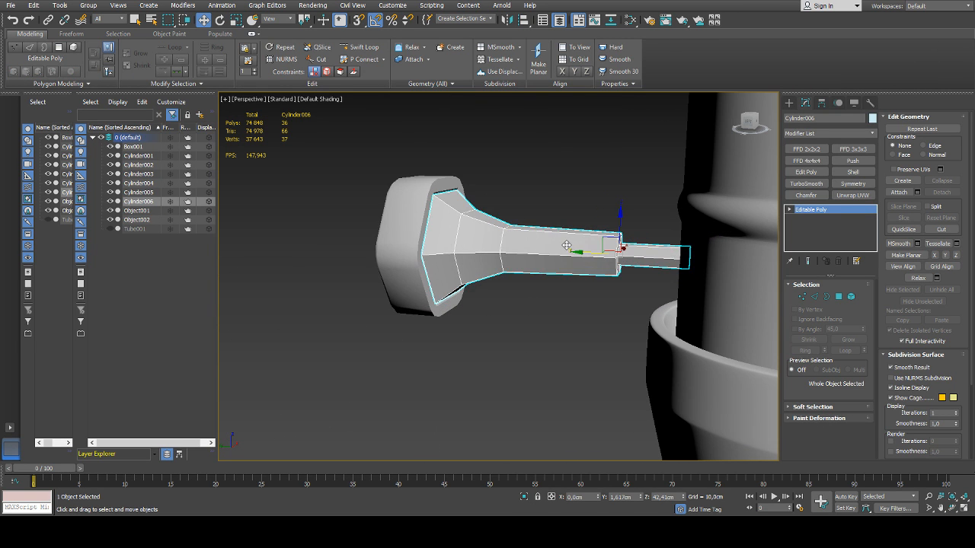
{"action": "key", "text": "4"}
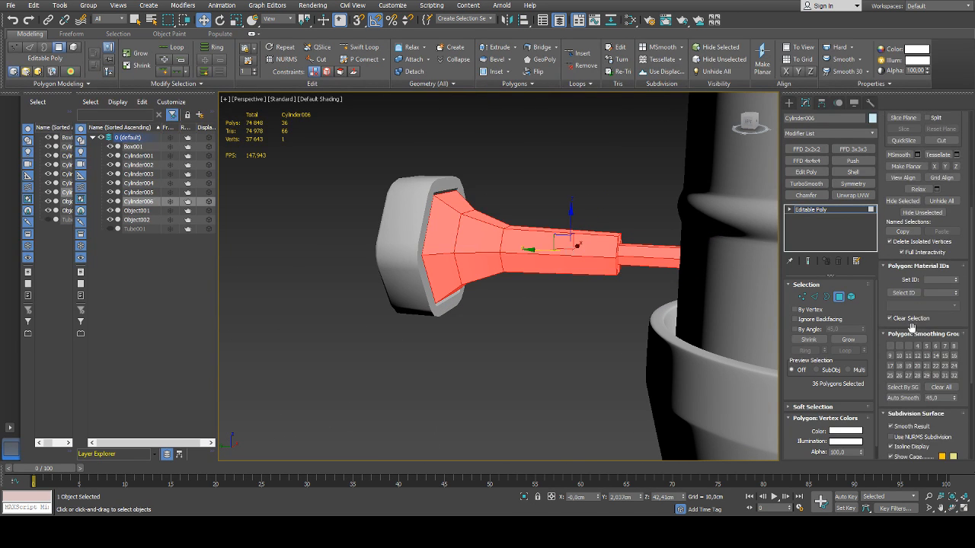
{"action": "left_click", "coordinate": [891, 347]}
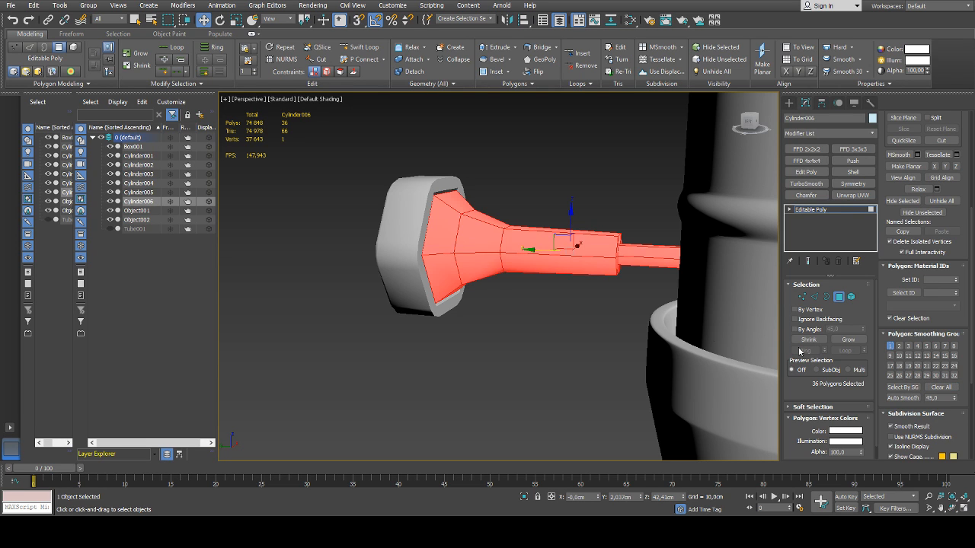
Auto-smooth the ring of six step polygons between the knob's shaft and thin pin at 45, putting them in smoothing group 2, and clear the selection
{"action": "middle_click_drag", "start_coordinate": [636, 256], "coordinate": [618, 247], "text": "alt"}
{"action": "scroll", "coordinate": [618, 247], "scroll_direction": "up", "scroll_amount": 4}
{"action": "left_click", "coordinate": [617, 236]}
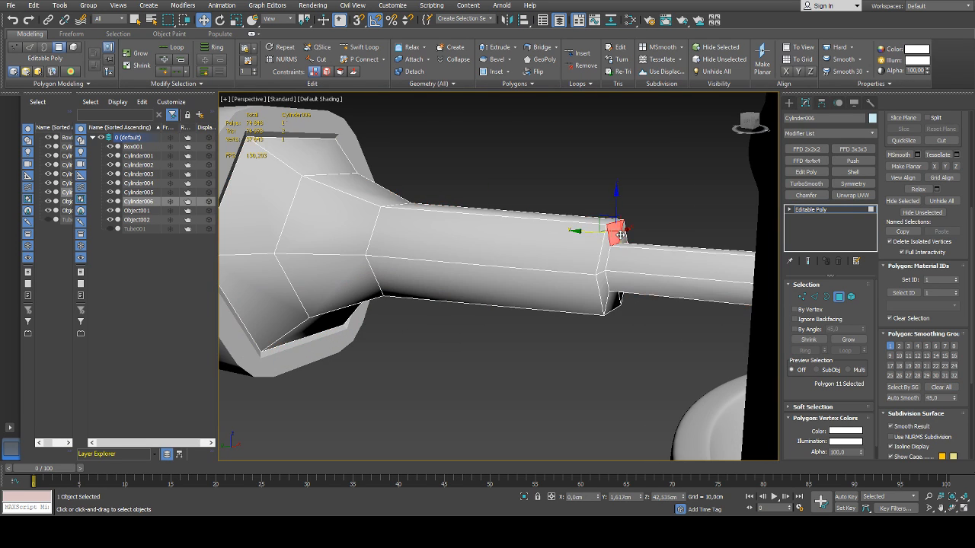
{"action": "left_click", "coordinate": [608, 250], "text": "shift"}
{"action": "left_click", "coordinate": [904, 398]}
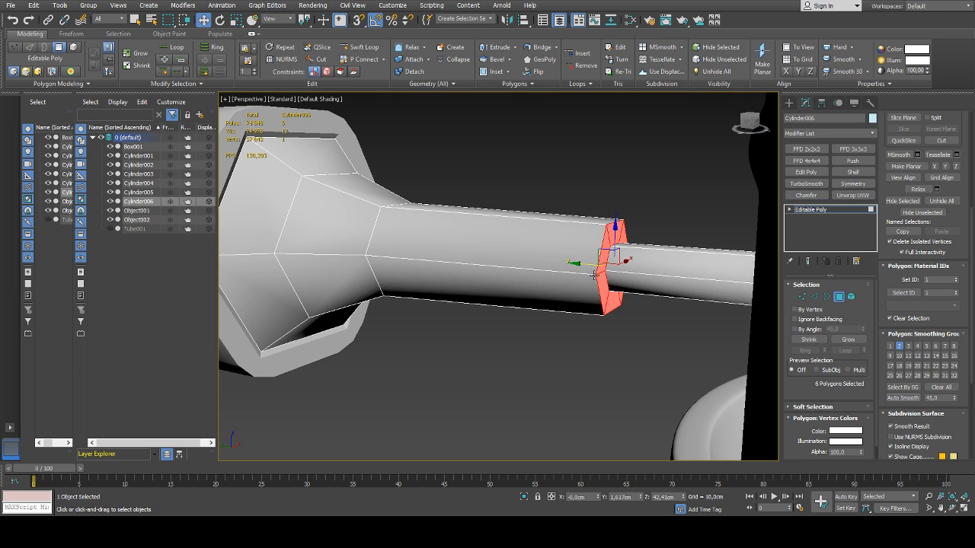
{"action": "scroll", "coordinate": [488, 258], "scroll_direction": "down", "scroll_amount": 4}
{"action": "middle_click_drag", "start_coordinate": [503, 259], "coordinate": [618, 284], "text": "alt"}
{"action": "left_click", "coordinate": [536, 336]}
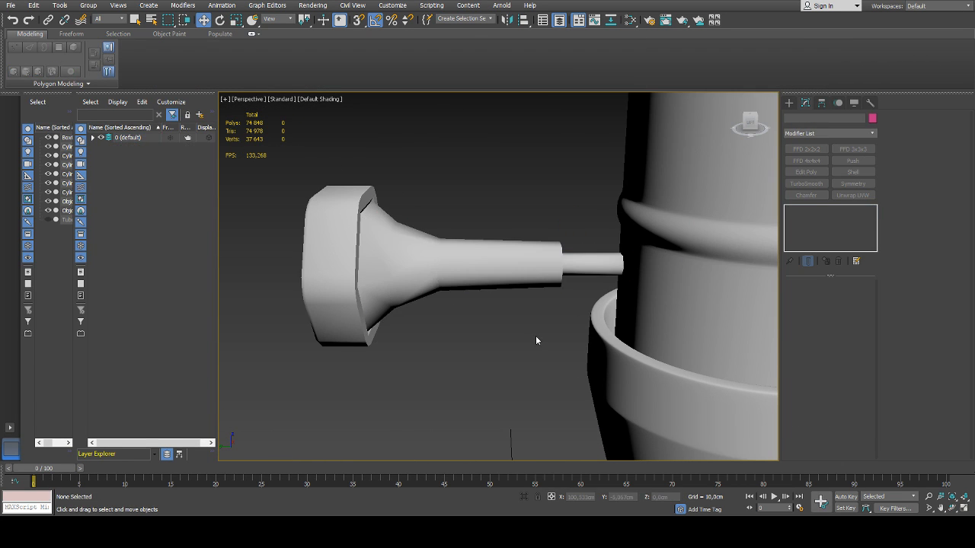
Inspect the smoothed knob and its fit against the central fitting from several angles and distances
{"action": "scroll", "coordinate": [535, 335], "scroll_direction": "down", "scroll_amount": 5}
{"action": "middle_click_drag", "start_coordinate": [530, 315], "coordinate": [498, 313], "text": "alt"}
{"action": "scroll", "coordinate": [502, 295], "scroll_direction": "up", "scroll_amount": 4}
{"action": "scroll", "coordinate": [503, 296], "scroll_direction": "down", "scroll_amount": 4}
{"action": "left_click", "coordinate": [533, 311]}
{"action": "scroll", "coordinate": [527, 318], "scroll_direction": "down", "scroll_amount": 3}
{"action": "scroll", "coordinate": [505, 317], "scroll_direction": "up", "scroll_amount": 2}
{"action": "scroll", "coordinate": [505, 318], "scroll_direction": "up", "scroll_amount": 4}
{"action": "scroll", "coordinate": [590, 331], "scroll_direction": "down", "scroll_amount": 5}
{"action": "left_click", "coordinate": [596, 352]}
{"action": "scroll", "coordinate": [533, 339], "scroll_direction": "down", "scroll_amount": 3}
{"action": "scroll", "coordinate": [498, 313], "scroll_direction": "up", "scroll_amount": 5}
{"action": "scroll", "coordinate": [603, 314], "scroll_direction": "down", "scroll_amount": 5}
Grow the vertex selection from the centre of the hexagonal head's front face to its surrounding vertices and pull them outward to about Y 3.59 cm
{"action": "left_click", "coordinate": [647, 315]}
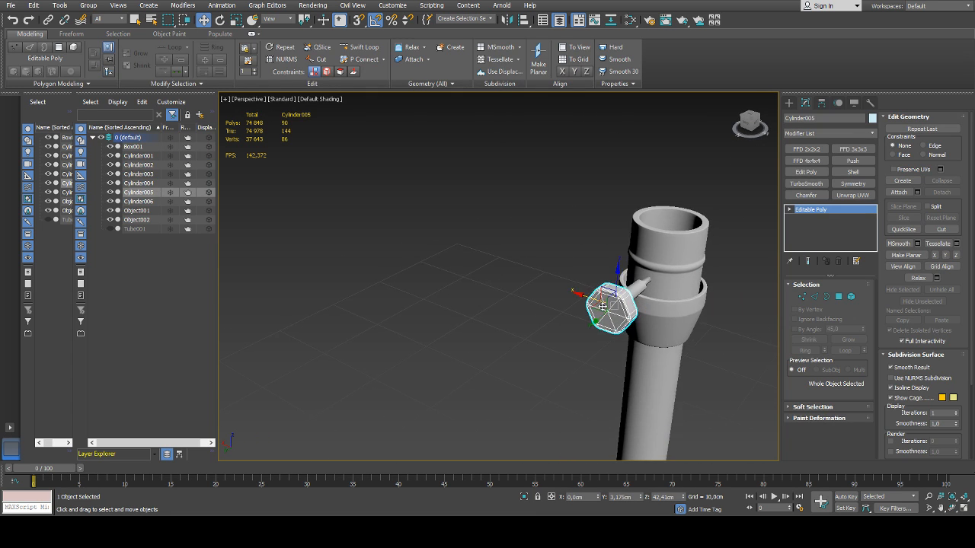
{"action": "scroll", "coordinate": [610, 316], "scroll_direction": "up", "scroll_amount": 5}
{"action": "middle_click_drag", "start_coordinate": [610, 316], "coordinate": [570, 315], "text": "alt"}
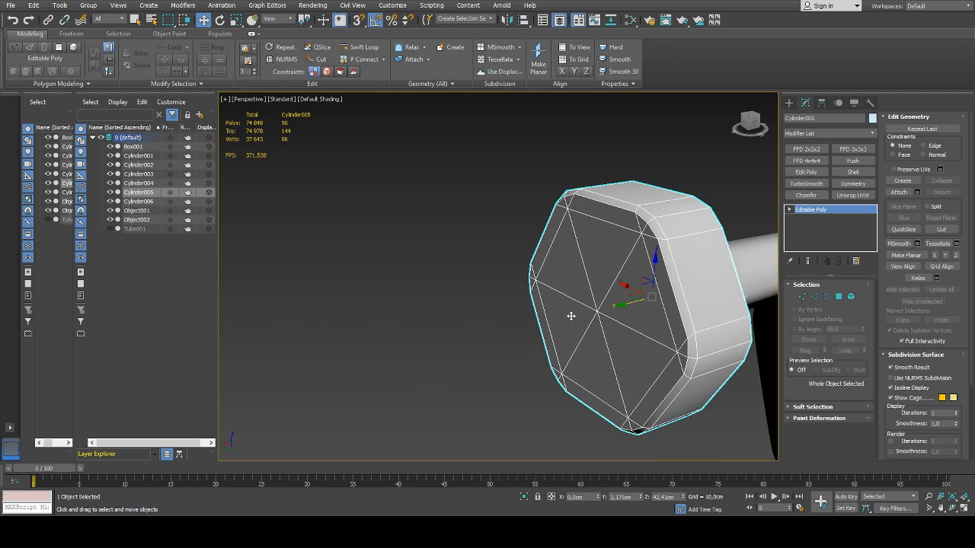
{"action": "scroll", "coordinate": [571, 316], "scroll_direction": "down", "scroll_amount": 5}
{"action": "scroll", "coordinate": [565, 311], "scroll_direction": "up", "scroll_amount": 5}
{"action": "key", "text": "1"}
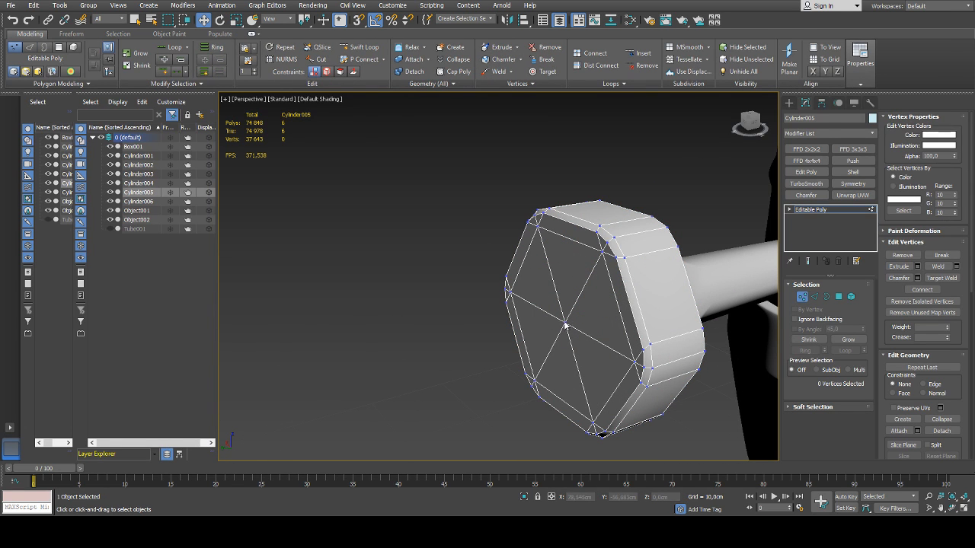
{"action": "key", "text": "1"}
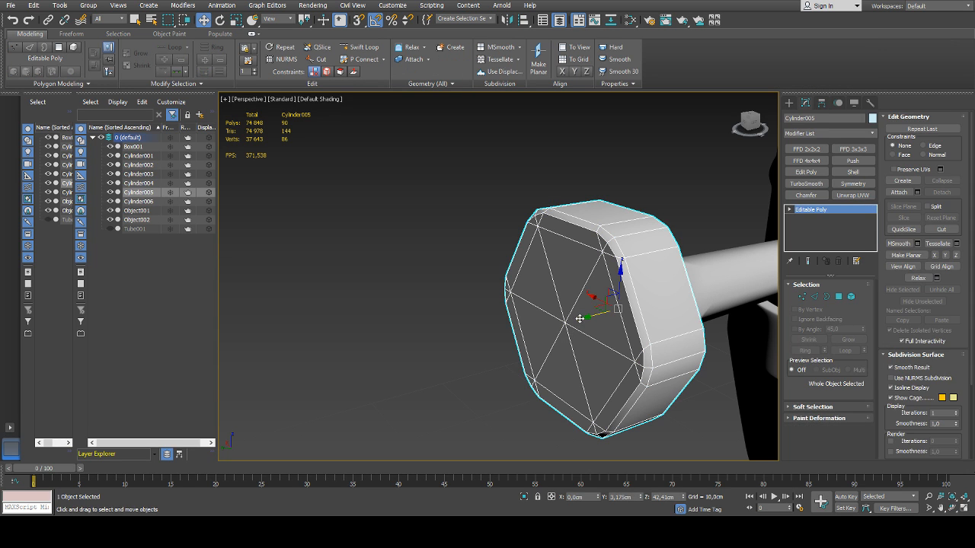
{"action": "key", "text": "1"}
{"action": "middle_click_drag", "start_coordinate": [554, 330], "coordinate": [558, 192], "text": "alt"}
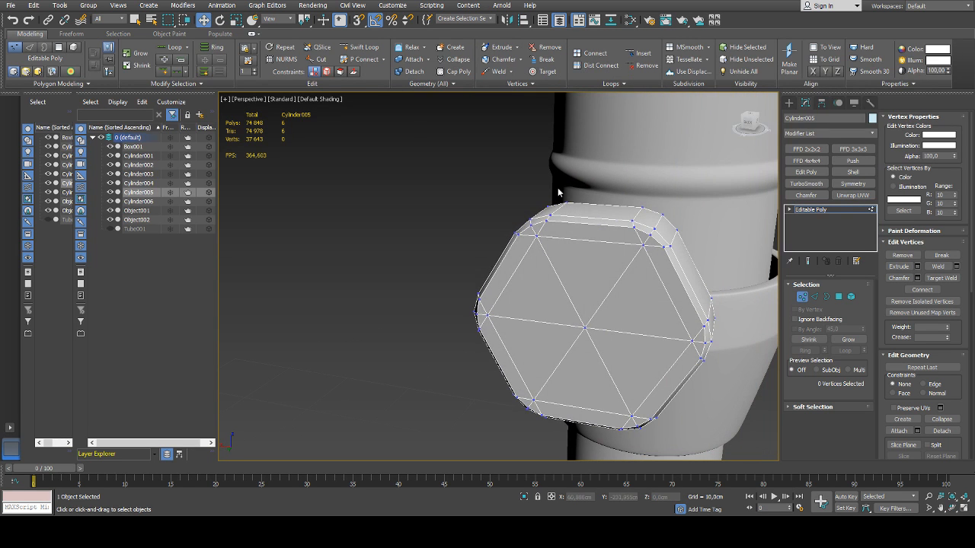
{"action": "left_click", "coordinate": [586, 328]}
{"action": "left_click", "coordinate": [585, 330]}
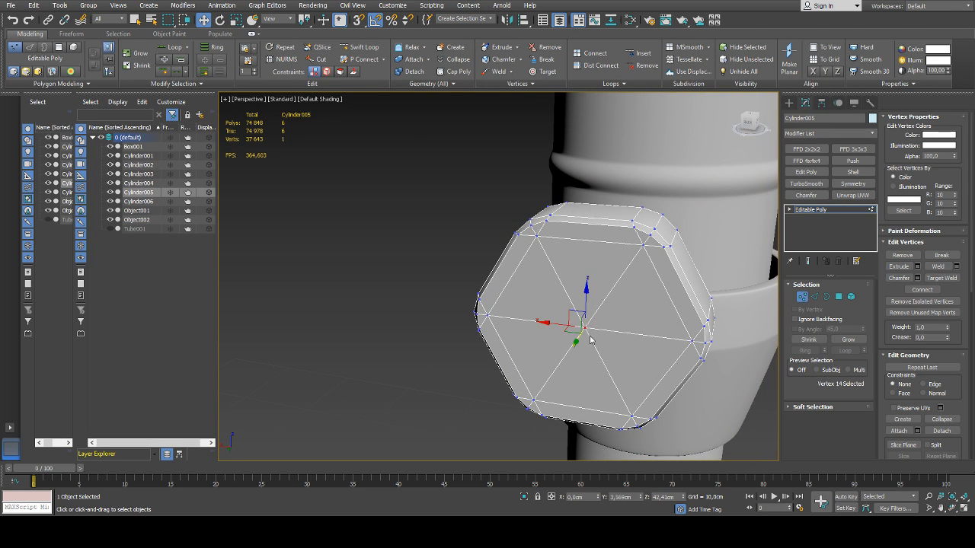
{"action": "mouse_move", "coordinate": [586, 331]}
{"action": "middle_mouse_down", "text": "alt"}
{"action": "mouse_move", "coordinate": [486, 327]}
{"action": "mouse_move", "coordinate": [595, 330]}
{"action": "middle_mouse_up", "text": "alt"}
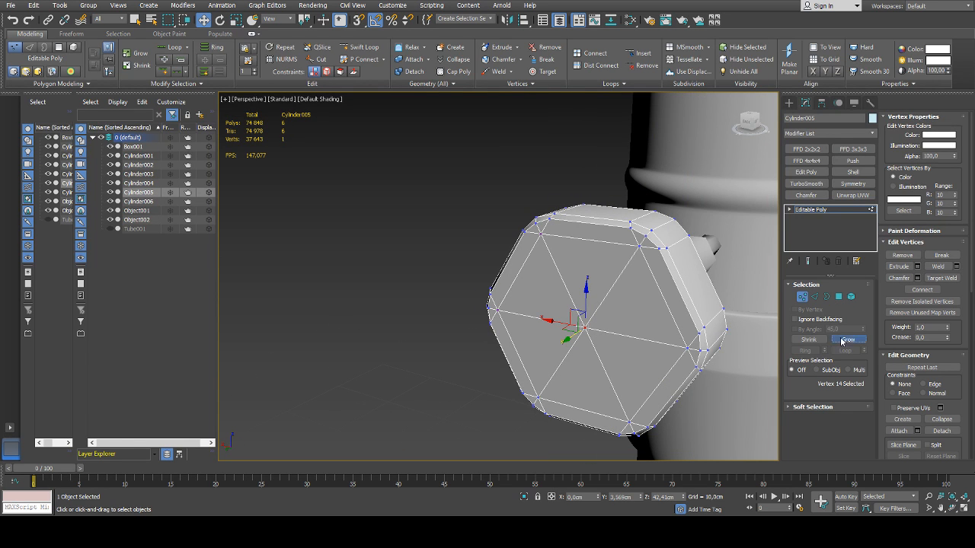
{"action": "middle_click_drag", "start_coordinate": [707, 303], "coordinate": [567, 336], "text": "alt"}
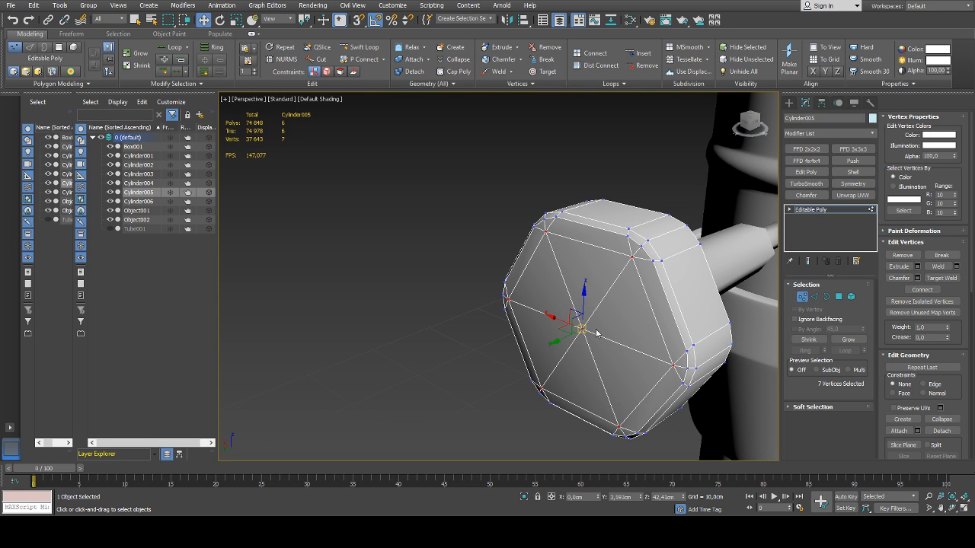
Pull only the front face's centre vertex outward to about Y 3.61 cm, then leave vertex editing and clear the selection
{"action": "left_click", "coordinate": [575, 344]}
{"action": "left_click_drag", "start_coordinate": [598, 324], "coordinate": [571, 346]}
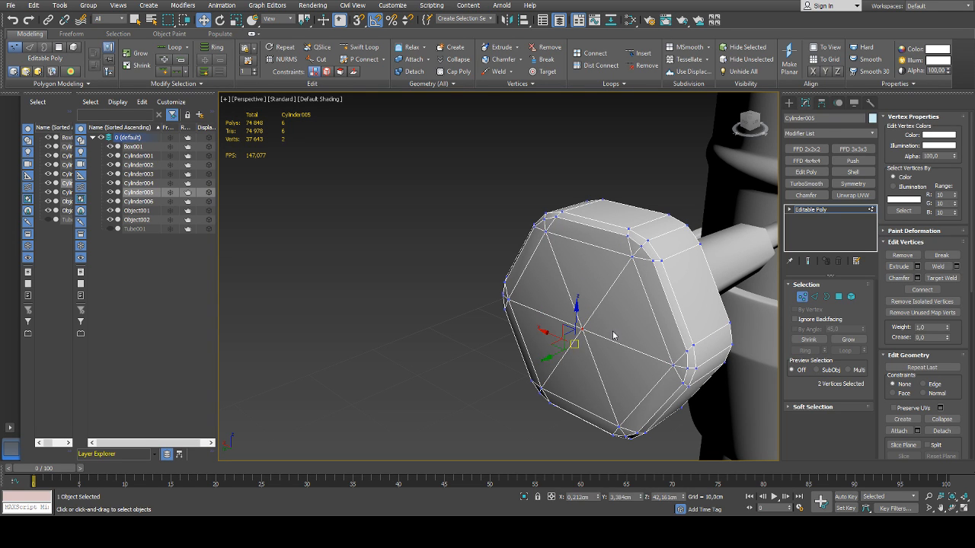
{"action": "left_click", "coordinate": [583, 330]}
{"action": "middle_click_drag", "start_coordinate": [585, 331], "coordinate": [633, 356], "text": "alt"}
{"action": "left_click_drag", "start_coordinate": [618, 342], "coordinate": [620, 342]}
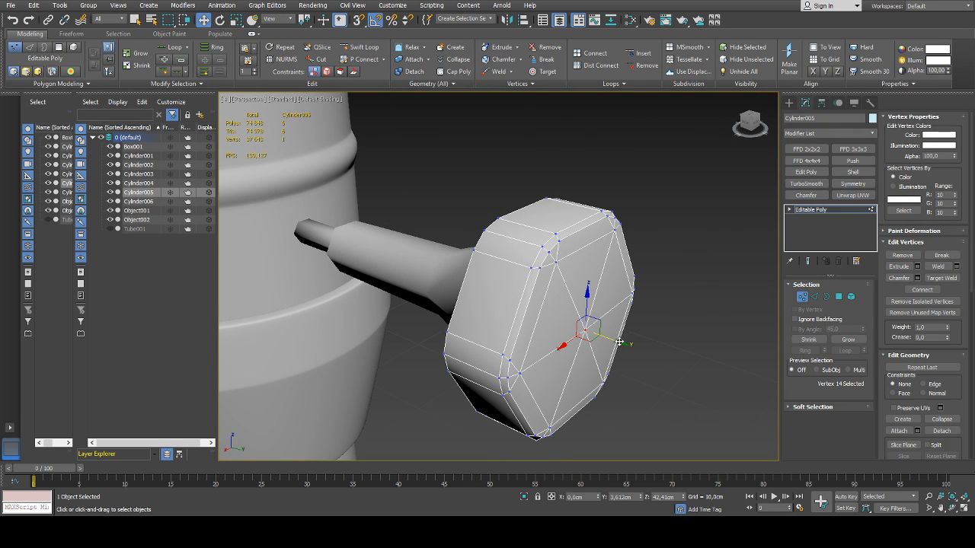
{"action": "left_click", "coordinate": [798, 298]}
{"action": "left_click", "coordinate": [726, 295]}
Unhide the lampshade tube Tube001 and select it
{"action": "scroll", "coordinate": [726, 295], "scroll_direction": "down", "scroll_amount": 7}
{"action": "middle_click_drag", "start_coordinate": [716, 301], "coordinate": [582, 313], "text": "alt"}
{"action": "scroll", "coordinate": [580, 314], "scroll_direction": "down", "scroll_amount": 4}
{"action": "middle_click_drag", "start_coordinate": [502, 267], "coordinate": [494, 271], "text": "alt"}
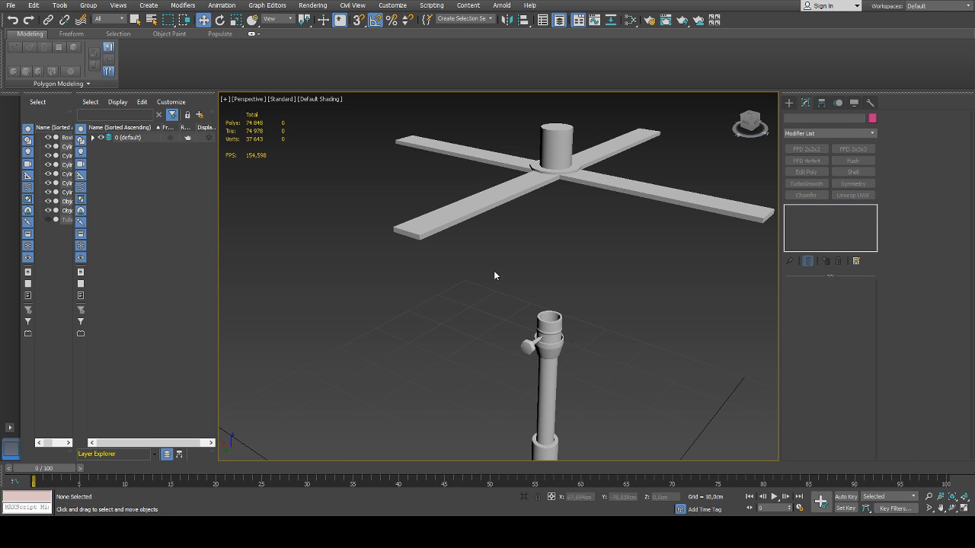
{"action": "left_click", "coordinate": [93, 138]}
{"action": "left_click", "coordinate": [110, 229]}
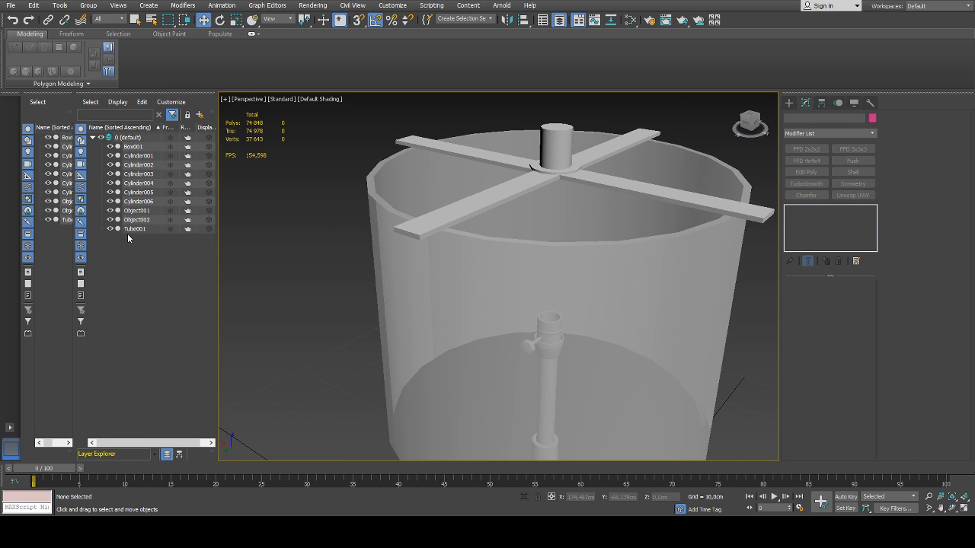
{"action": "left_click", "coordinate": [131, 229]}
{"action": "middle_click_drag", "start_coordinate": [518, 289], "coordinate": [535, 268], "text": "alt"}
{"action": "scroll", "coordinate": [535, 285], "scroll_direction": "down", "scroll_amount": 4}
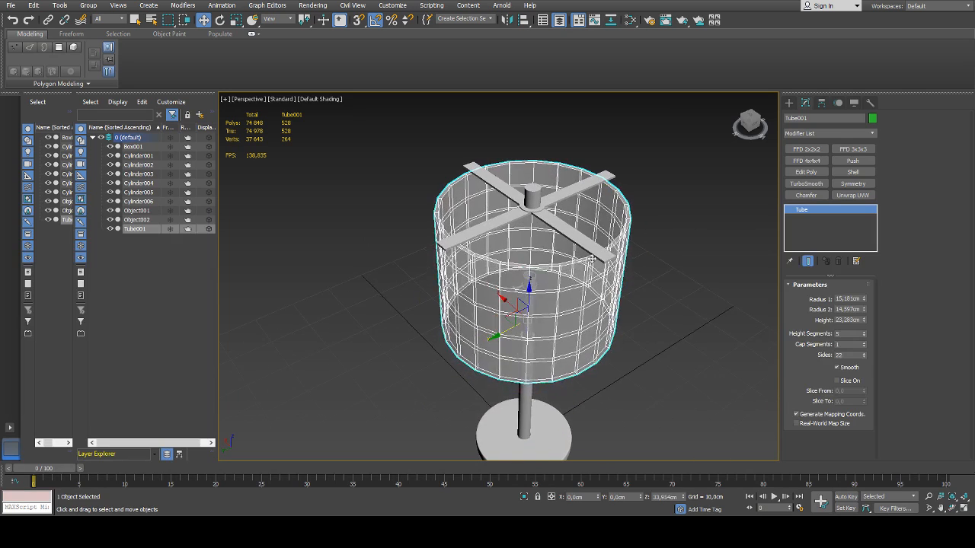
Try making an enlarged lampshade copy by uniformly scaling it to about 118%, and undo the copy
{"action": "left_click", "coordinate": [642, 284]}
{"action": "middle_click_drag", "start_coordinate": [642, 283], "coordinate": [575, 287], "text": "alt"}
{"action": "left_click", "coordinate": [580, 276]}
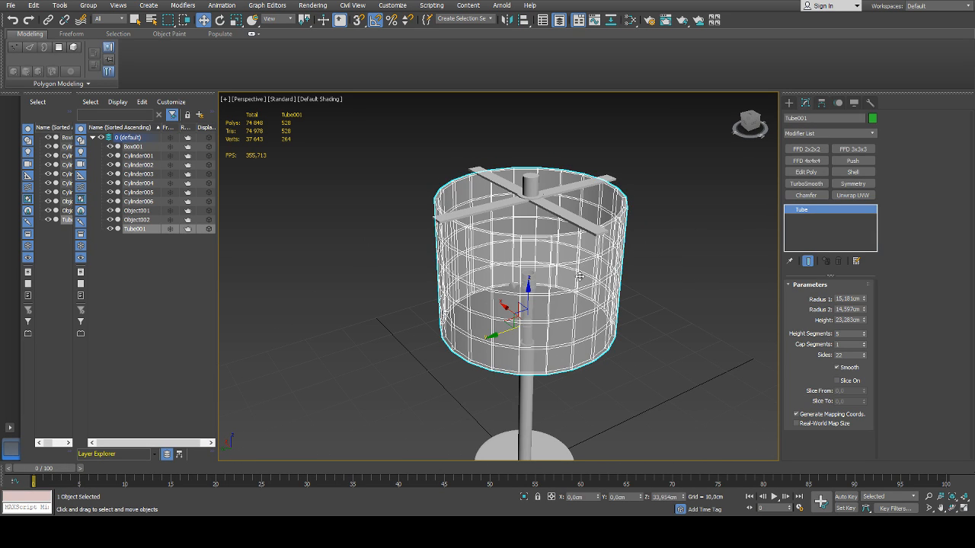
{"action": "key", "text": "r"}
{"action": "left_click_drag", "start_coordinate": [531, 335], "coordinate": [532, 325], "text": "shift"}
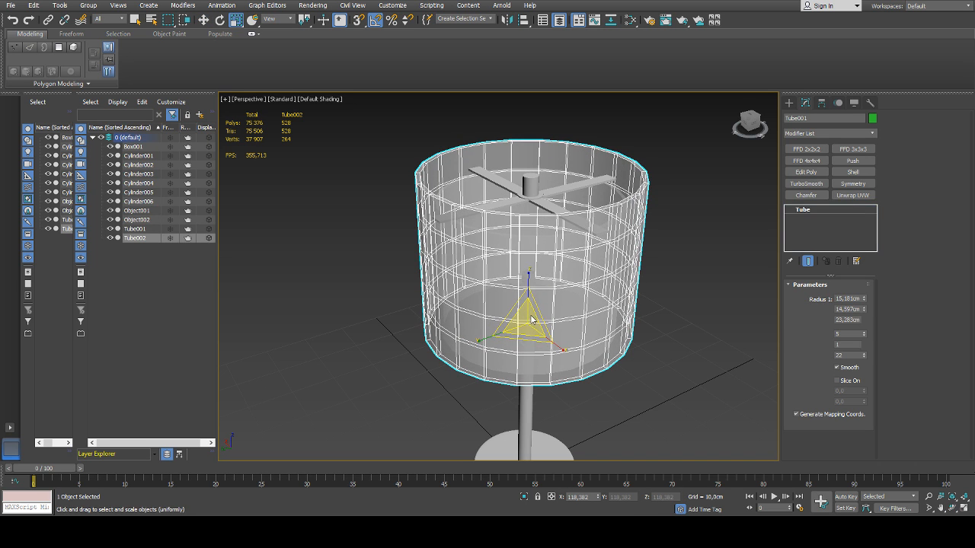
{"action": "left_click", "coordinate": [505, 297]}
{"action": "middle_click_drag", "start_coordinate": [506, 297], "coordinate": [567, 346], "text": "alt"}
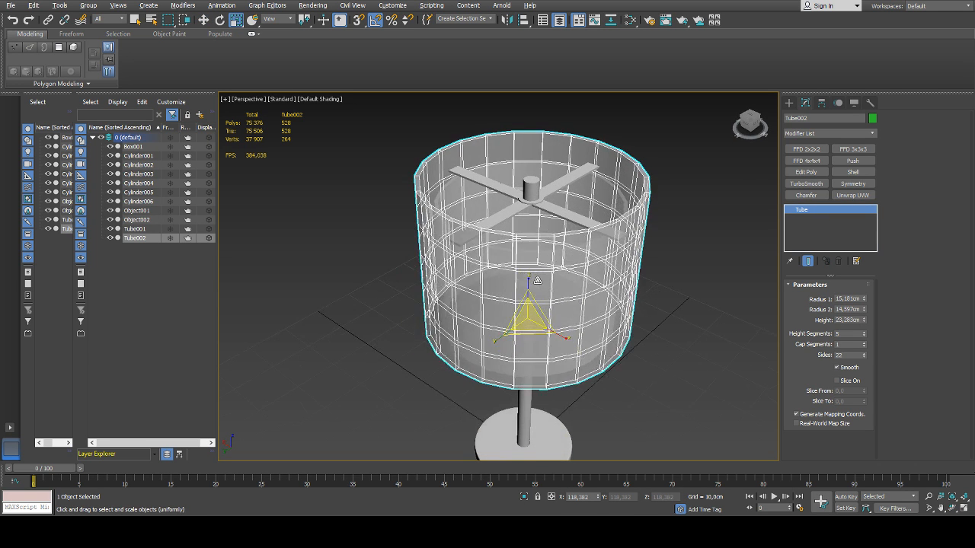
{"action": "key", "text": "ctrl+z"}
{"action": "key", "text": "r"}
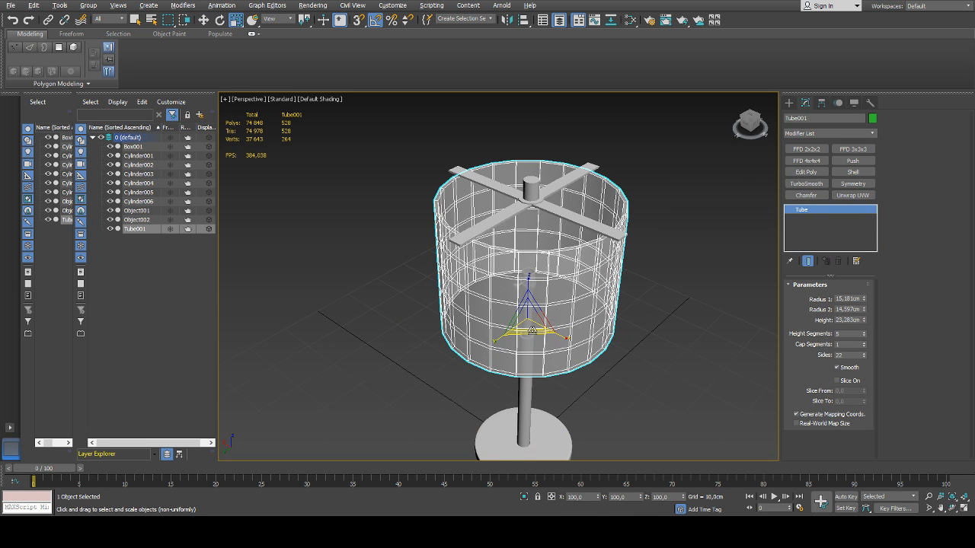
Duplicate the lampshade tube in place at X 0 cm and enlarge the copy to Radius 1 17.395 cm and Radius 2 17.078 cm
{"action": "key", "text": "w"}
{"action": "left_click_drag", "start_coordinate": [527, 320], "coordinate": [546, 330], "text": "shift"}
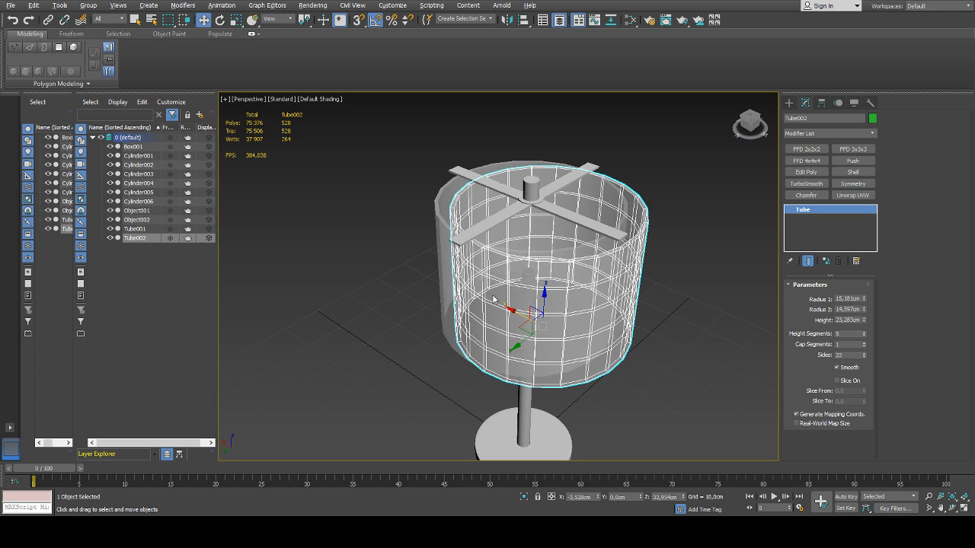
{"action": "right_click", "coordinate": [601, 497]}
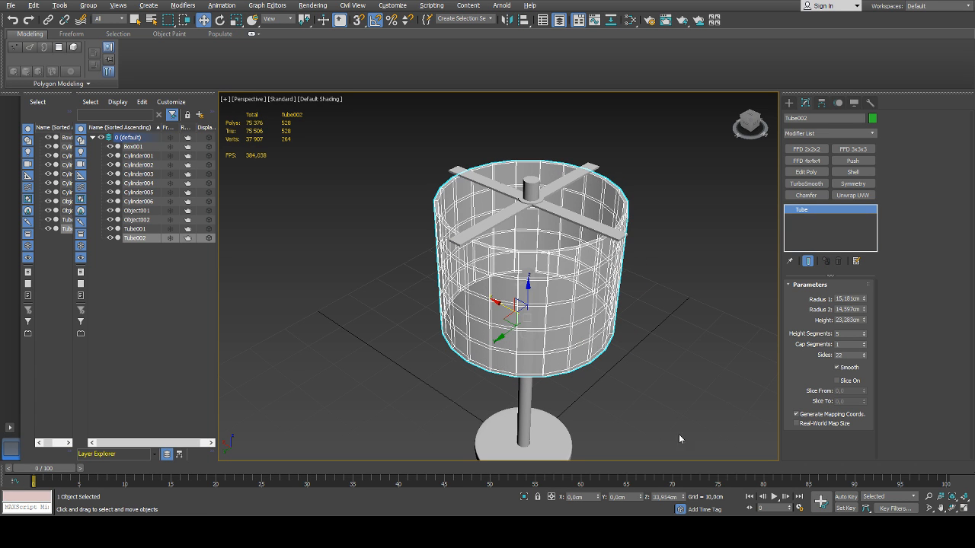
{"action": "left_click_drag", "start_coordinate": [865, 300], "coordinate": [865, 301]}
{"action": "scroll", "coordinate": [659, 312], "scroll_direction": "up", "scroll_amount": 5}
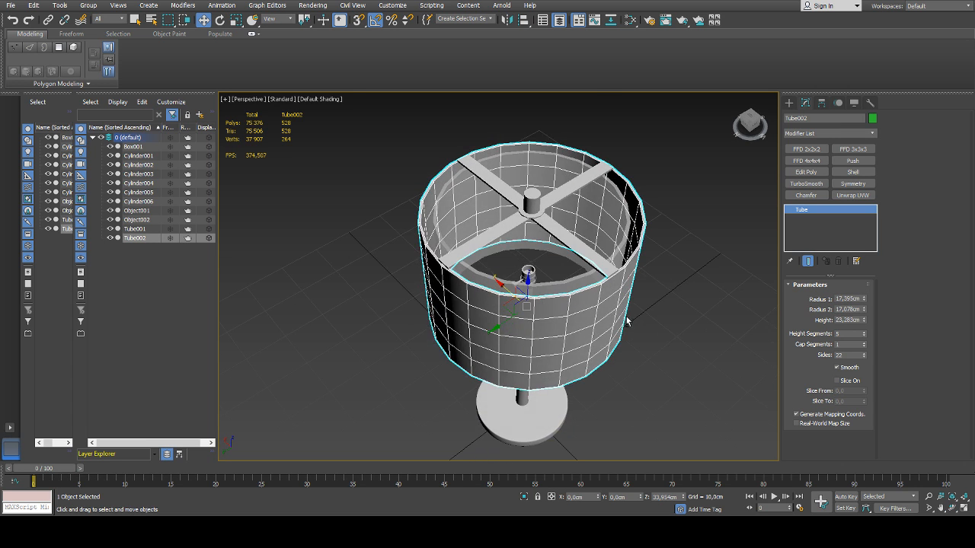
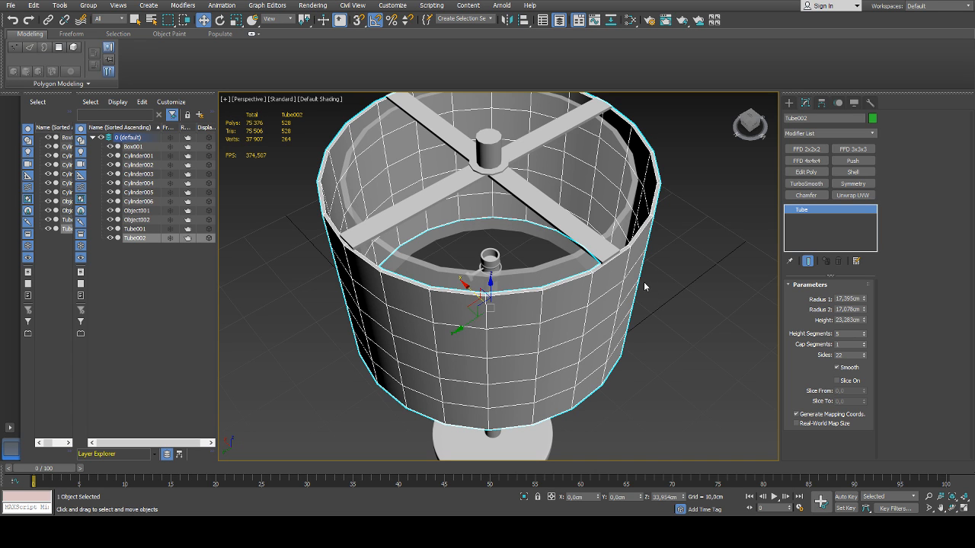
Adjust the outer lampshade tube's radii to Radius 1 17.443 cm and Radius 2 17.284 cm
{"action": "left_click_drag", "start_coordinate": [863, 301], "coordinate": [865, 308]}
{"action": "middle_click_drag", "start_coordinate": [648, 301], "coordinate": [635, 297]}
{"action": "scroll", "coordinate": [635, 296], "scroll_direction": "up", "scroll_amount": 5}
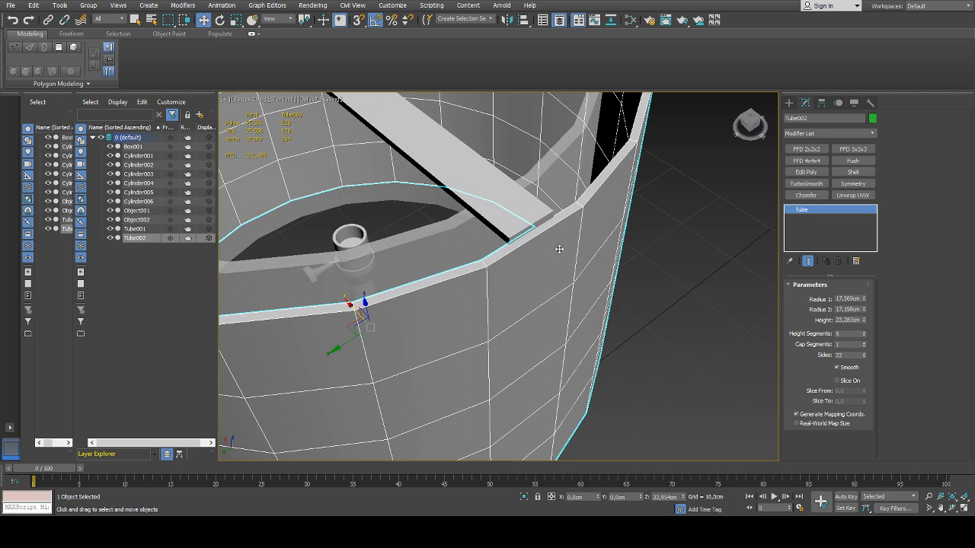
{"action": "left_click_drag", "start_coordinate": [864, 300], "coordinate": [862, 308]}
{"action": "middle_click_drag", "start_coordinate": [542, 307], "coordinate": [526, 310]}
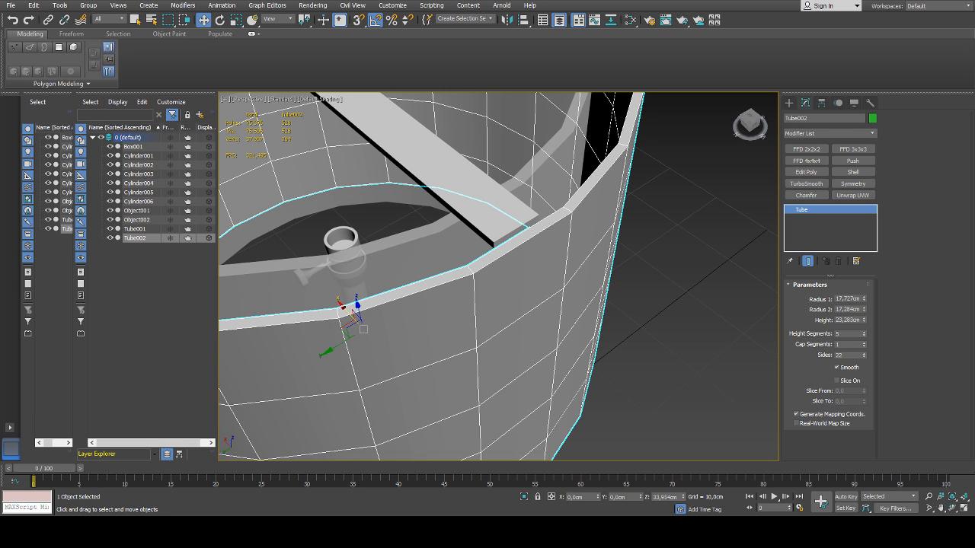
{"action": "left_click_drag", "start_coordinate": [863, 310], "coordinate": [865, 306]}
{"action": "scroll", "coordinate": [599, 313], "scroll_direction": "down", "scroll_amount": 10}
Turn on see-through display for both the inner and outer lampshade tubes
{"action": "mouse_move", "coordinate": [559, 303]}
{"action": "middle_mouse_down", "text": "alt"}
{"action": "mouse_move", "coordinate": [596, 291]}
{"action": "mouse_move", "coordinate": [557, 287]}
{"action": "middle_mouse_up", "text": "alt"}
{"action": "left_click", "coordinate": [617, 291]}
{"action": "left_click", "coordinate": [558, 288]}
{"action": "key", "text": "alt+x"}
{"action": "left_click", "coordinate": [622, 294]}
{"action": "middle_click_drag", "start_coordinate": [627, 291], "coordinate": [610, 313], "text": "alt"}
{"action": "scroll", "coordinate": [609, 316], "scroll_direction": "up", "scroll_amount": 5}
{"action": "left_click", "coordinate": [617, 326]}
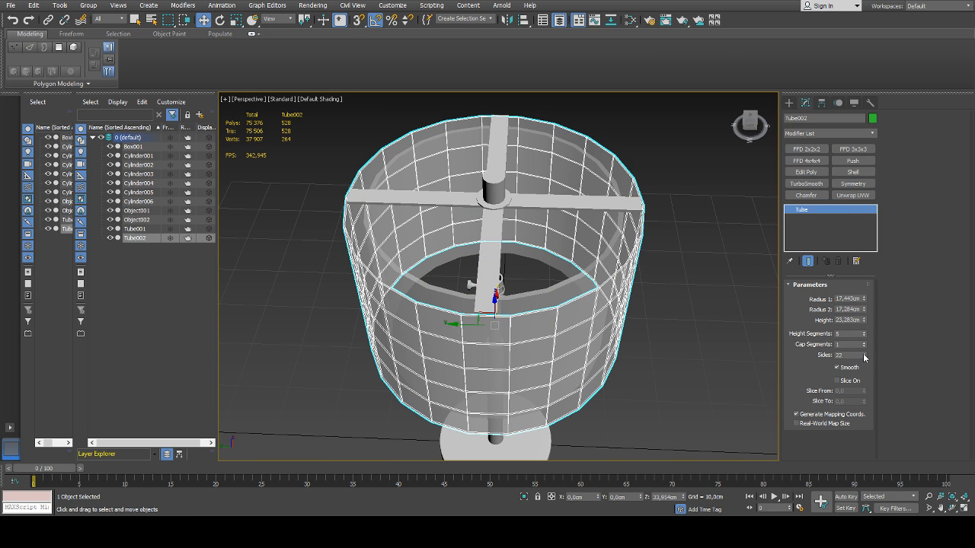
Increase the inner lampshade tube's side count to 26 and clear the selection
{"action": "left_click", "coordinate": [549, 287]}
{"action": "left_click", "coordinate": [862, 355]}
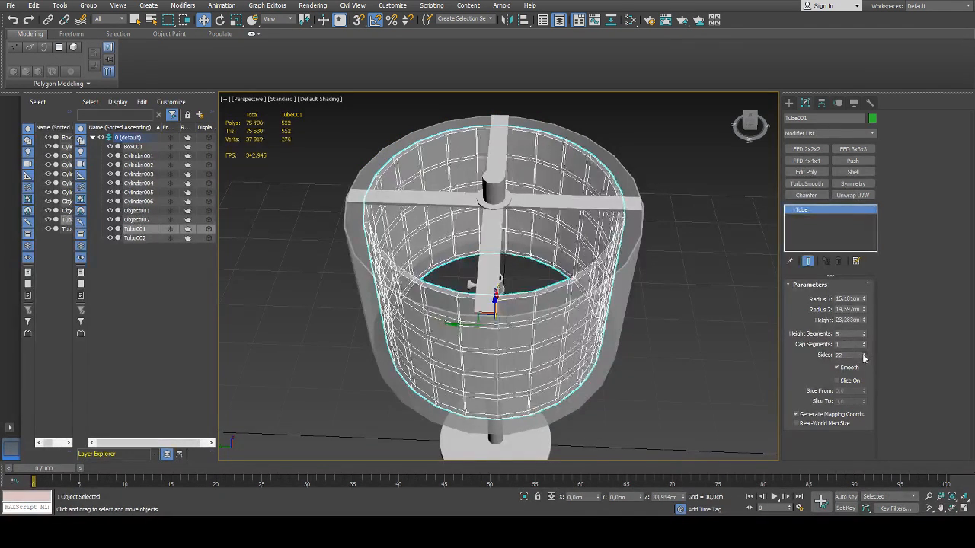
{"action": "left_click", "coordinate": [660, 329]}
{"action": "scroll", "coordinate": [659, 329], "scroll_direction": "down", "scroll_amount": 4}
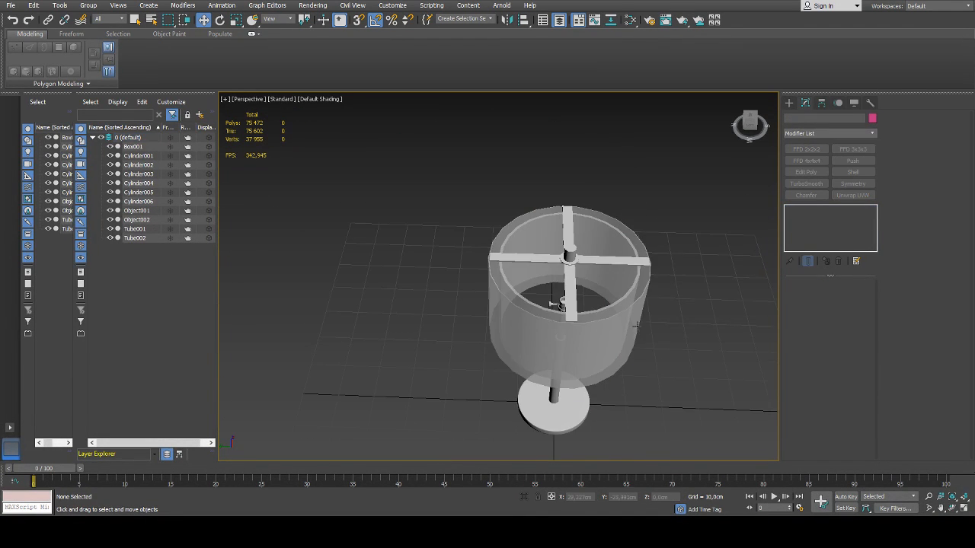
{"action": "middle_click_drag", "start_coordinate": [601, 311], "coordinate": [627, 324], "text": "alt"}
{"action": "scroll", "coordinate": [578, 298], "scroll_direction": "up", "scroll_amount": 4}
{"action": "left_click", "coordinate": [577, 298]}
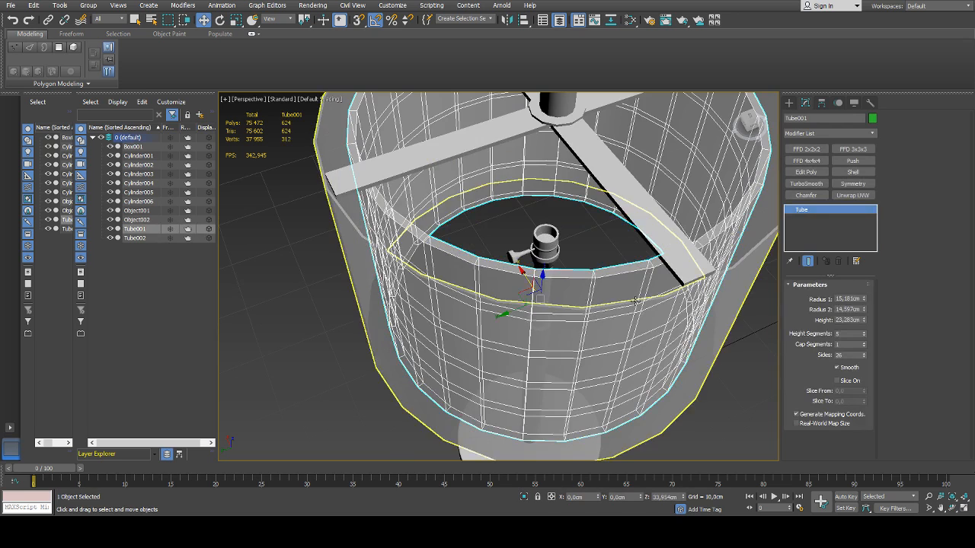
{"action": "scroll", "coordinate": [638, 305], "scroll_direction": "down", "scroll_amount": 4}
{"action": "left_click", "coordinate": [726, 344]}
{"action": "middle_click_drag", "start_coordinate": [727, 349], "coordinate": [598, 285], "text": "alt"}
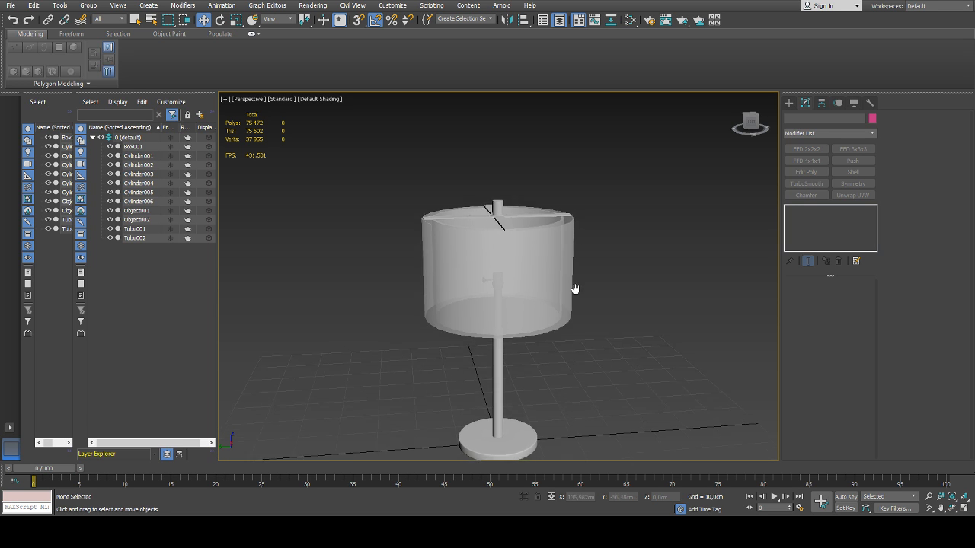
Copy the central fitting's flat ring downward through the cross bars to about Z 57.137 cm
{"action": "scroll", "coordinate": [491, 214], "scroll_direction": "up", "scroll_amount": 6}
{"action": "left_click", "coordinate": [500, 212]}
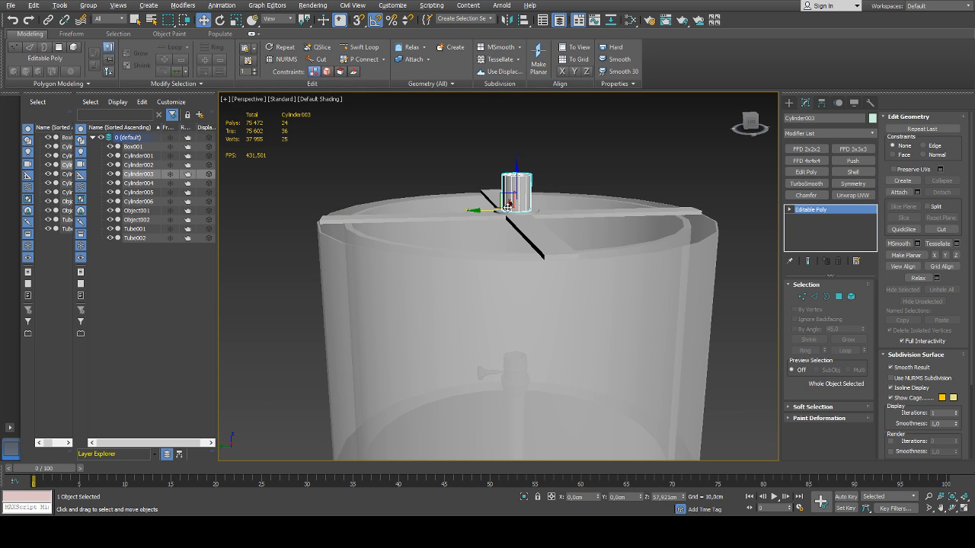
{"action": "scroll", "coordinate": [507, 206], "scroll_direction": "up", "scroll_amount": 8}
{"action": "left_click", "coordinate": [562, 175]}
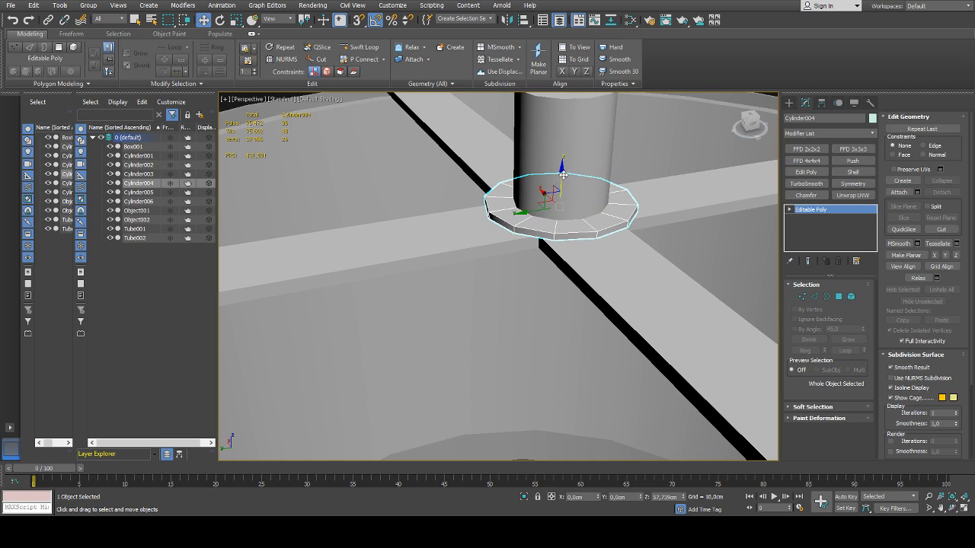
{"action": "left_click_drag", "start_coordinate": [562, 175], "coordinate": [559, 200], "text": "shift"}
{"action": "middle_click_drag", "start_coordinate": [488, 303], "coordinate": [566, 255], "text": "alt"}
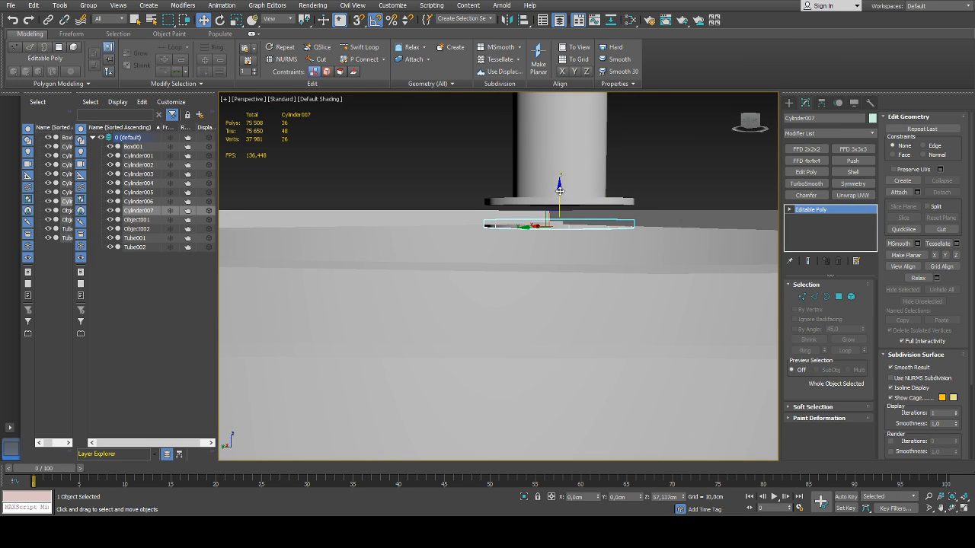
Lower the copied ring to Z 57.043 cm so it sits against the underside of the cross, and clear the selection
{"action": "left_click_drag", "start_coordinate": [563, 198], "coordinate": [557, 205]}
{"action": "middle_click_drag", "start_coordinate": [557, 204], "coordinate": [552, 163], "text": "alt"}
{"action": "left_click_drag", "start_coordinate": [556, 200], "coordinate": [559, 215]}
{"action": "scroll", "coordinate": [558, 214], "scroll_direction": "down", "scroll_amount": 5}
{"action": "middle_click_drag", "start_coordinate": [558, 214], "coordinate": [559, 255], "text": "alt"}
{"action": "scroll", "coordinate": [561, 254], "scroll_direction": "down", "scroll_amount": 5}
{"action": "left_click", "coordinate": [666, 211]}
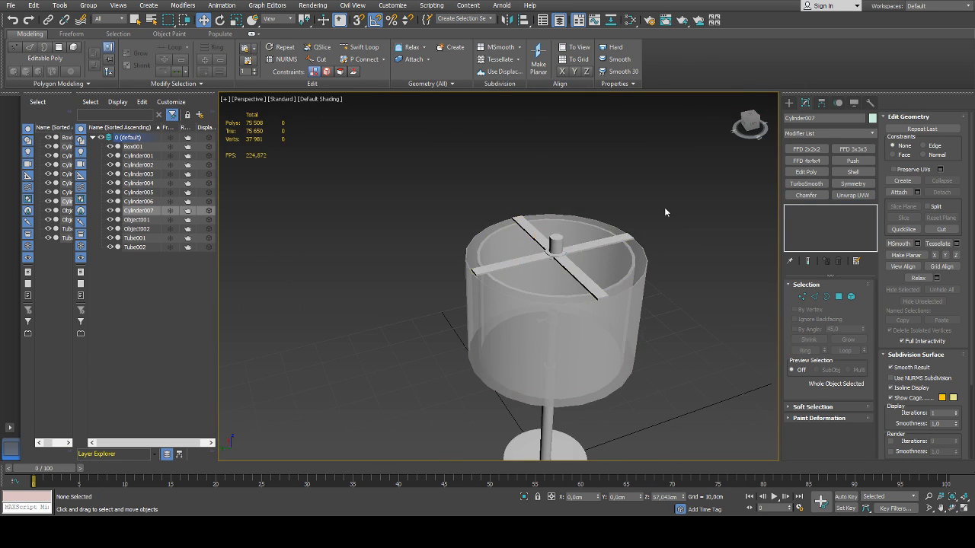
{"action": "scroll", "coordinate": [566, 258], "scroll_direction": "up", "scroll_amount": 5}
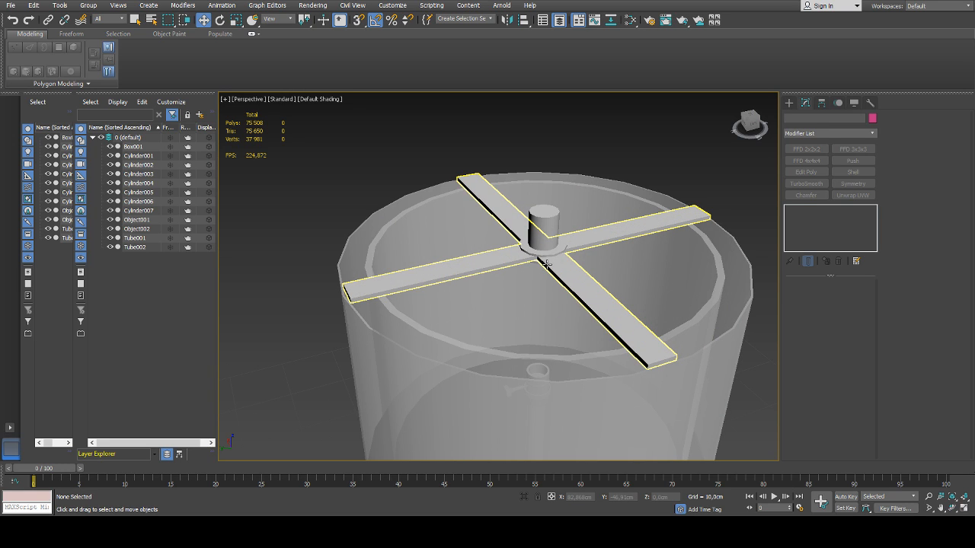
{"action": "scroll", "coordinate": [546, 264], "scroll_direction": "down", "scroll_amount": 5}
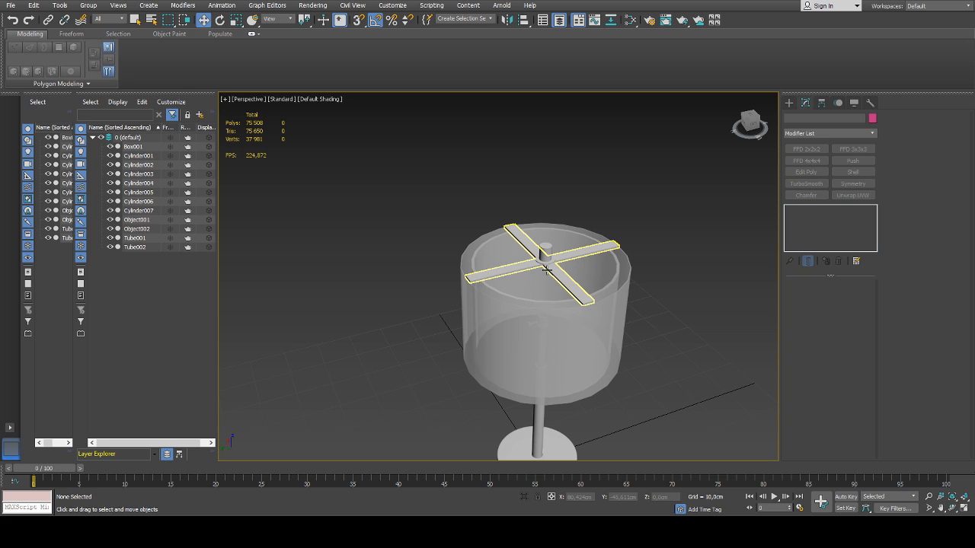
{"action": "middle_click_drag", "start_coordinate": [564, 281], "coordinate": [600, 259], "text": "alt"}
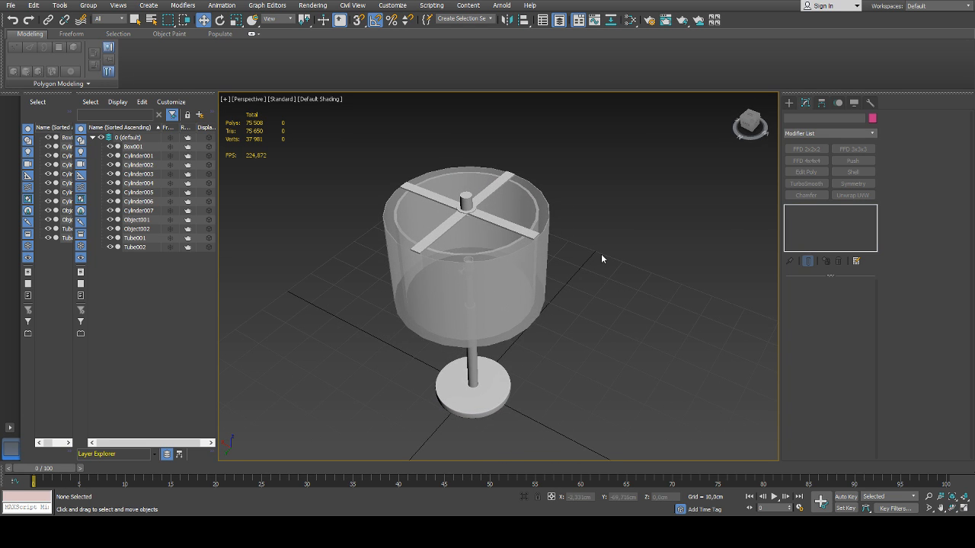
{"action": "left_click", "coordinate": [789, 102]}
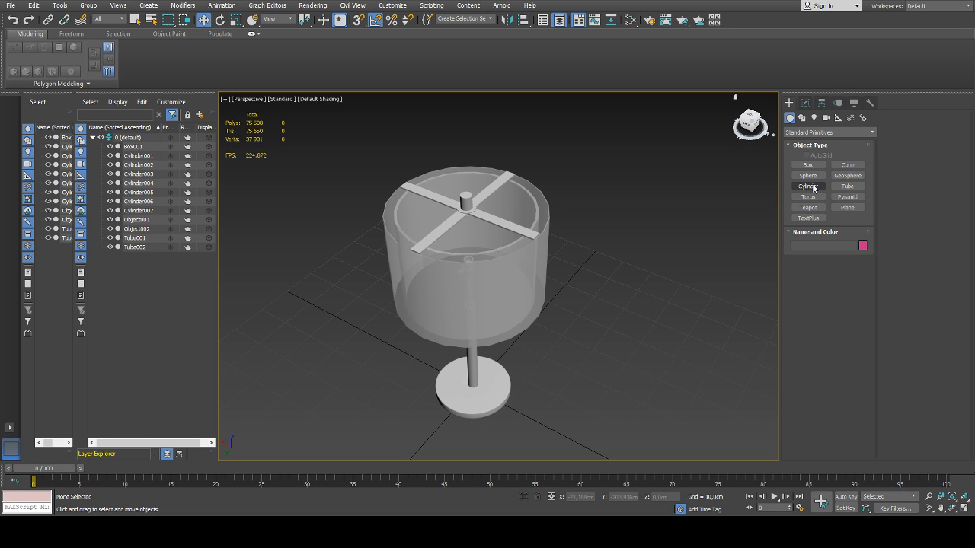
{"action": "left_click", "coordinate": [812, 187]}
{"action": "middle_click_drag", "start_coordinate": [670, 313], "coordinate": [658, 234]}
{"action": "left_click_drag", "start_coordinate": [535, 351], "coordinate": [540, 359]}
{"action": "left_click", "coordinate": [539, 358]}
{"action": "right_click", "coordinate": [542, 306]}
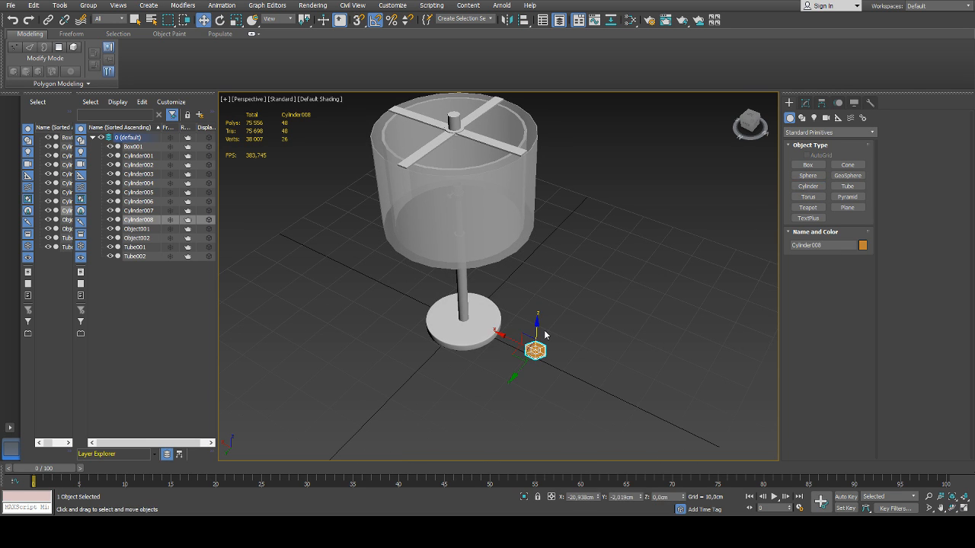
{"action": "key", "text": "Delete"}
Create a six-sided cylinder beside the lamp base with a radius of about 1.641 cm and a height of about 20.434 cm
{"action": "left_click", "coordinate": [808, 186]}
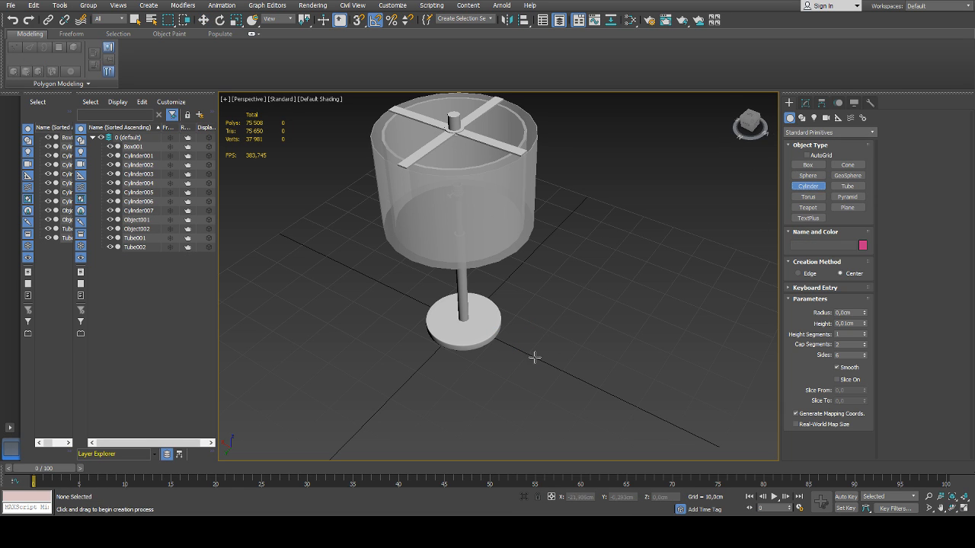
{"action": "left_click_drag", "start_coordinate": [524, 362], "coordinate": [516, 356]}
{"action": "left_click", "coordinate": [525, 362]}
{"action": "right_click", "coordinate": [533, 311]}
{"action": "left_click", "coordinate": [533, 281]}
{"action": "right_click", "coordinate": [533, 280]}
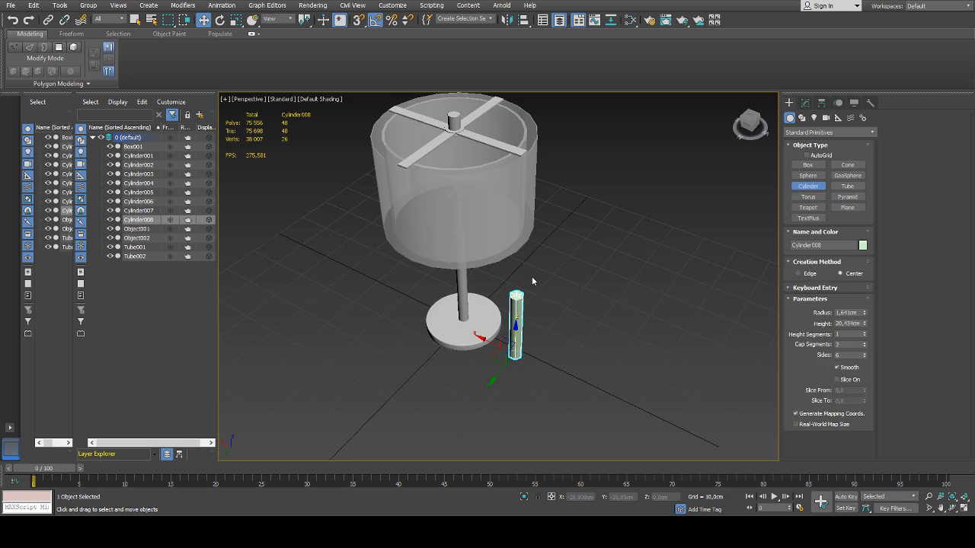
Hide both lampshade tubes, Tube002 and Tube001, and clear the selection
{"action": "left_click", "coordinate": [460, 225]}
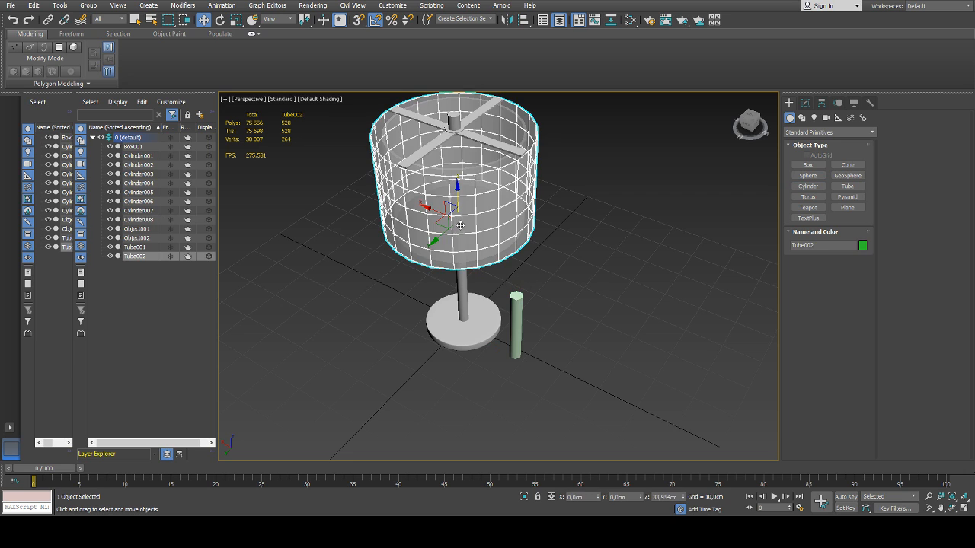
{"action": "left_click", "coordinate": [110, 256]}
{"action": "left_click", "coordinate": [111, 247]}
{"action": "left_click", "coordinate": [408, 269]}
In the front view, move the new cylinder up between the lamp socket and cross, to about X 1.151 cm and Z 39.664 cm
{"action": "left_click", "coordinate": [515, 335]}
{"action": "key", "text": "f"}
{"action": "key", "text": "z"}
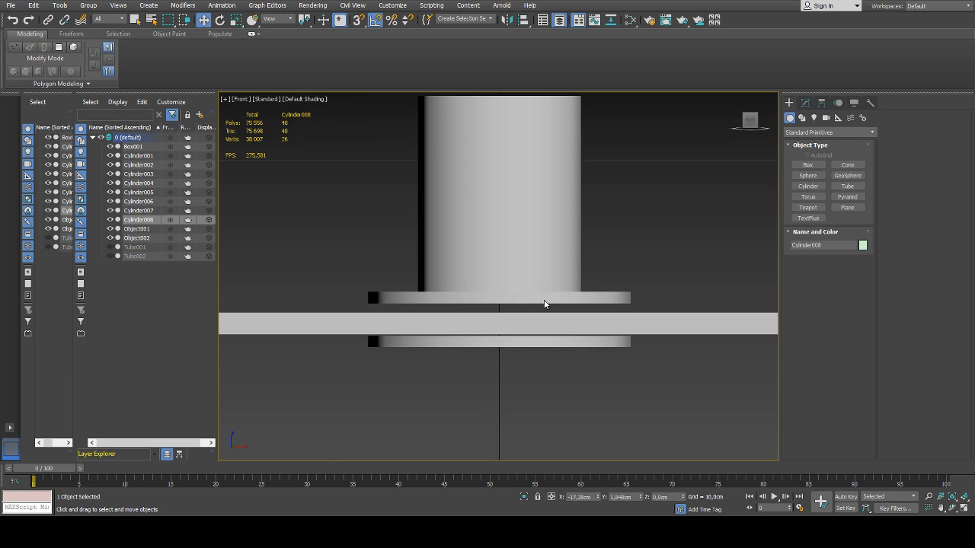
{"action": "scroll", "coordinate": [544, 303], "scroll_direction": "down", "scroll_amount": 10}
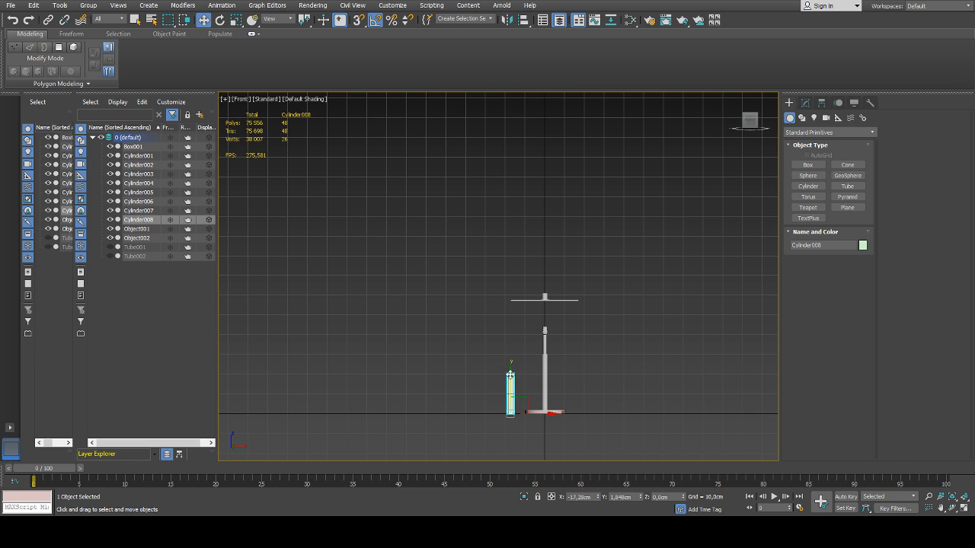
{"action": "left_click_drag", "start_coordinate": [511, 375], "coordinate": [511, 297]}
{"action": "left_click_drag", "start_coordinate": [520, 336], "coordinate": [562, 336]}
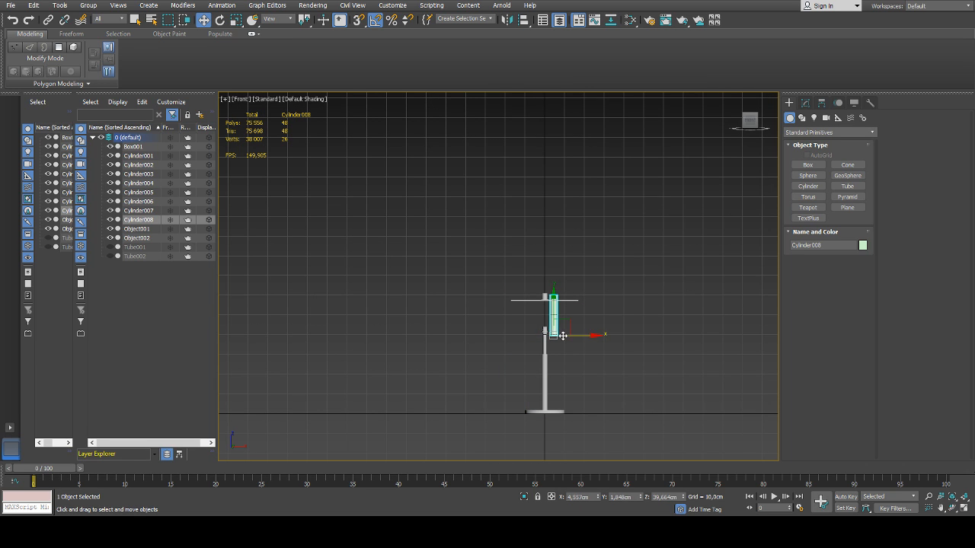
{"action": "scroll", "coordinate": [562, 336], "scroll_direction": "up", "scroll_amount": 6}
{"action": "middle_click_drag", "start_coordinate": [549, 298], "coordinate": [549, 274]}
{"action": "left_click_drag", "start_coordinate": [559, 312], "coordinate": [533, 312]}
Centre the new cylinder on the lamp axis at X 0 cm and Y 0 cm
{"action": "left_click", "coordinate": [805, 102]}
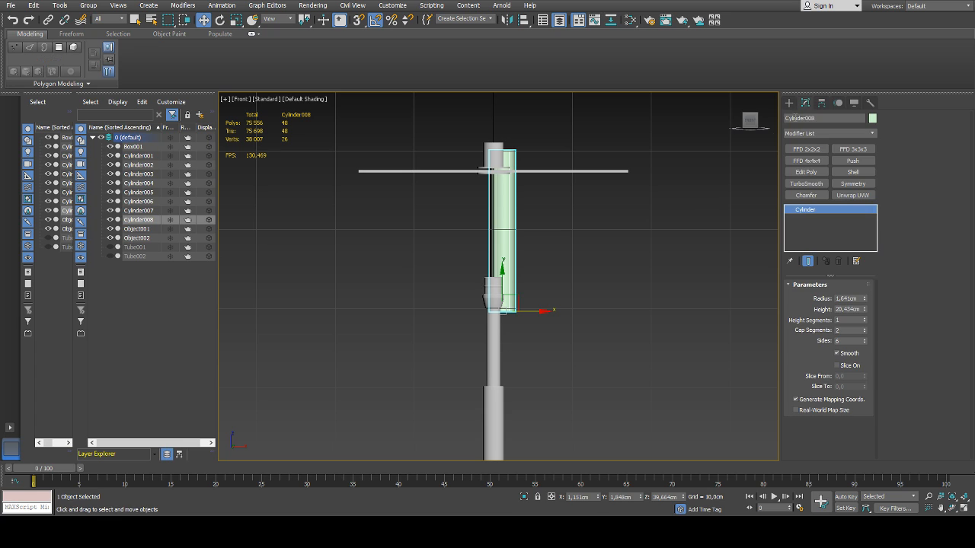
{"action": "right_click", "coordinate": [595, 497]}
{"action": "right_click", "coordinate": [638, 497]}
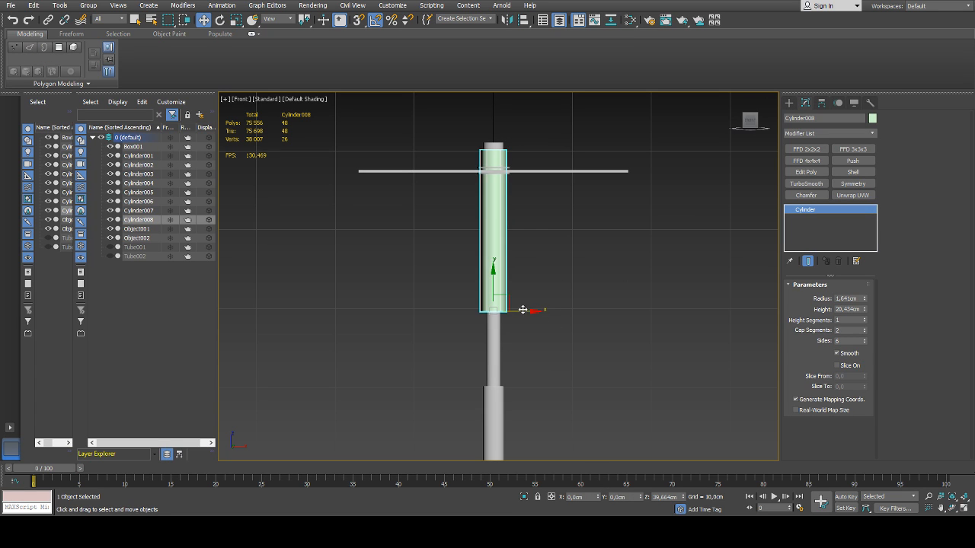
In the perspective view, shift the cylinder sideways off the lamp axis to about X 3.693 cm, keeping Y at 0 cm
{"action": "middle_click_drag", "start_coordinate": [475, 294], "coordinate": [564, 336]}
{"action": "key", "text": "p"}
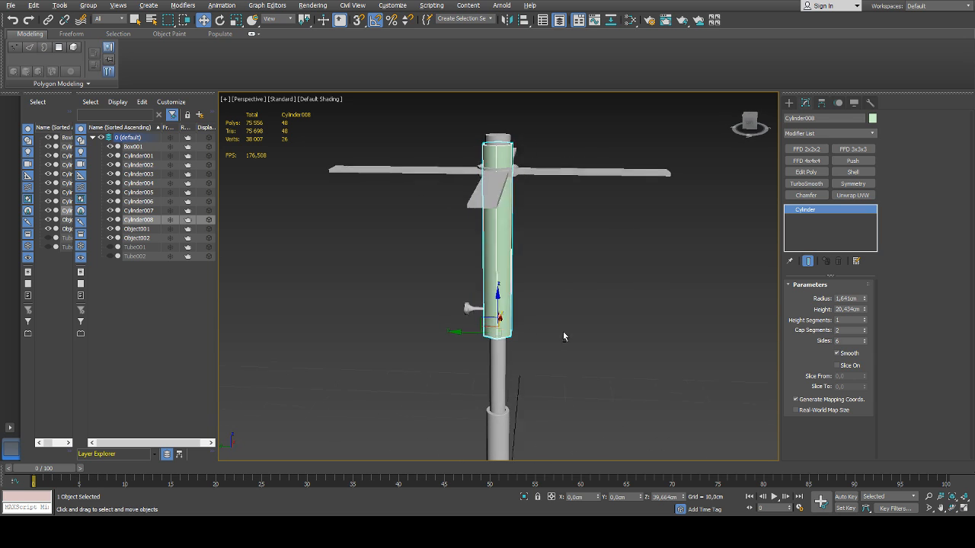
{"action": "left_click_drag", "start_coordinate": [466, 335], "coordinate": [505, 338]}
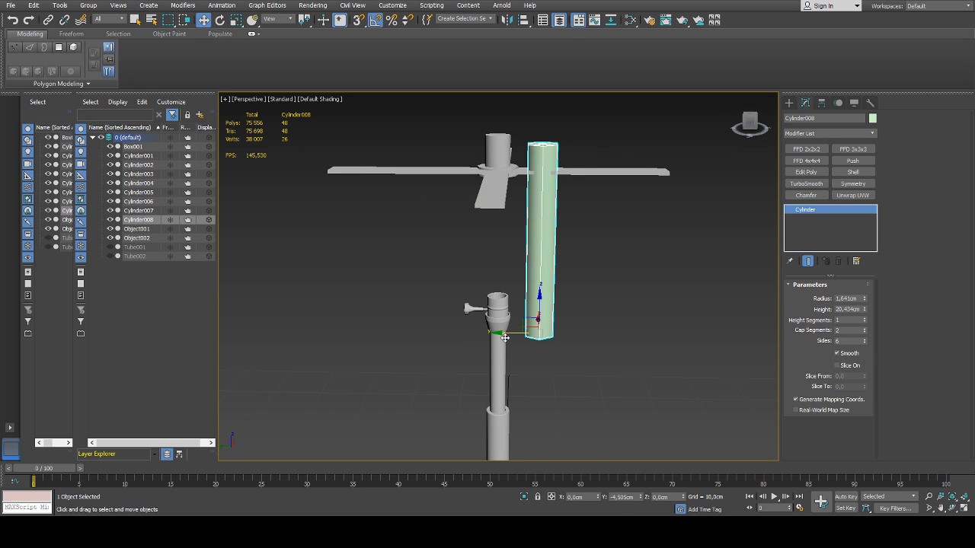
{"action": "right_click", "coordinate": [506, 338]}
{"action": "scroll", "coordinate": [590, 353], "scroll_direction": "down", "scroll_amount": 4}
{"action": "middle_click_drag", "start_coordinate": [522, 336], "coordinate": [786, 341], "text": "alt"}
{"action": "scroll", "coordinate": [610, 352], "scroll_direction": "up", "scroll_amount": 5}
{"action": "left_click_drag", "start_coordinate": [519, 325], "coordinate": [568, 328]}
{"action": "mouse_move", "coordinate": [568, 328]}
{"action": "middle_mouse_down", "text": "alt"}
{"action": "mouse_move", "coordinate": [489, 330]}
{"action": "mouse_move", "coordinate": [549, 330]}
{"action": "middle_mouse_up", "text": "alt"}
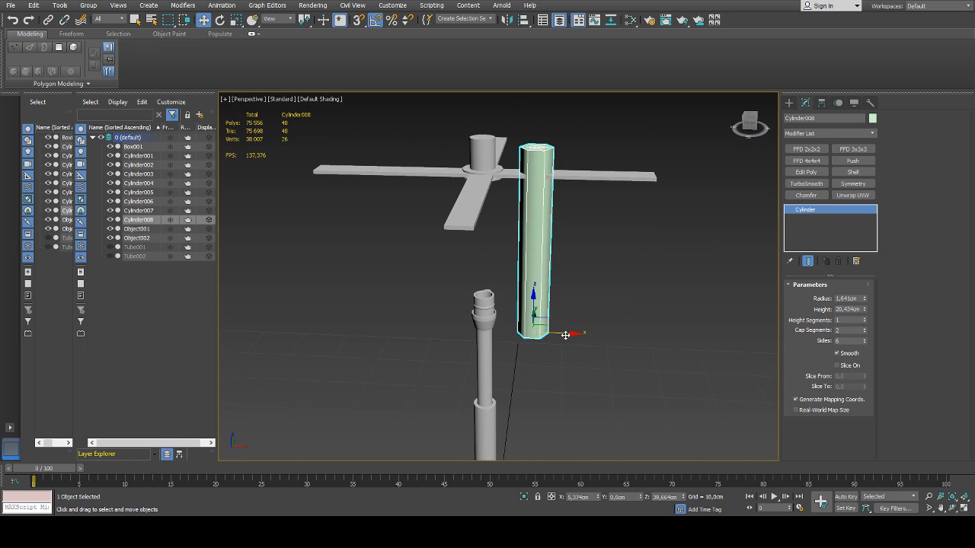
{"action": "left_click_drag", "start_coordinate": [565, 335], "coordinate": [549, 335]}
{"action": "middle_click_drag", "start_coordinate": [550, 335], "coordinate": [809, 327], "text": "alt"}
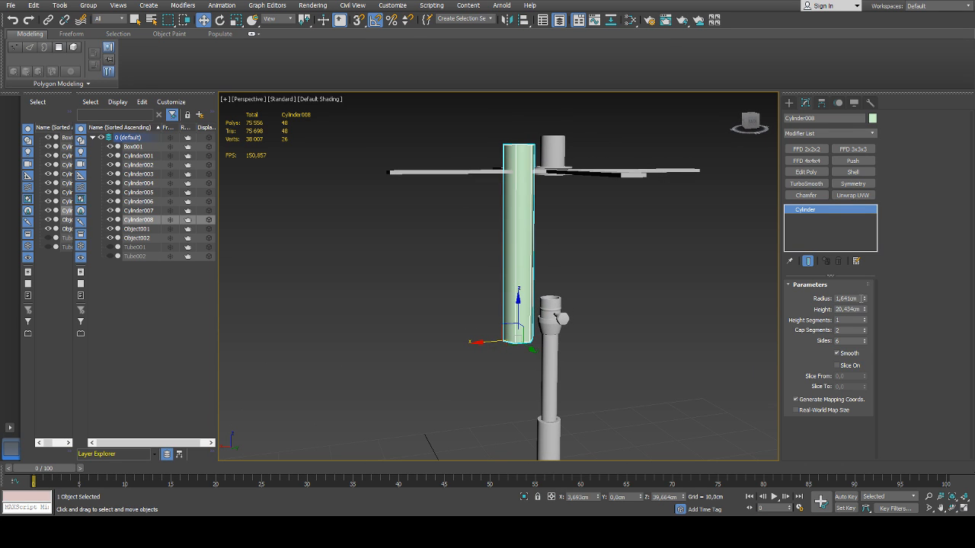
Thin the cylinder into a rod with radius 0.312 cm and reduce its cap segments to 1
{"action": "left_click_drag", "start_coordinate": [865, 301], "coordinate": [863, 341]}
{"action": "middle_click_drag", "start_coordinate": [631, 326], "coordinate": [564, 301], "text": "alt"}
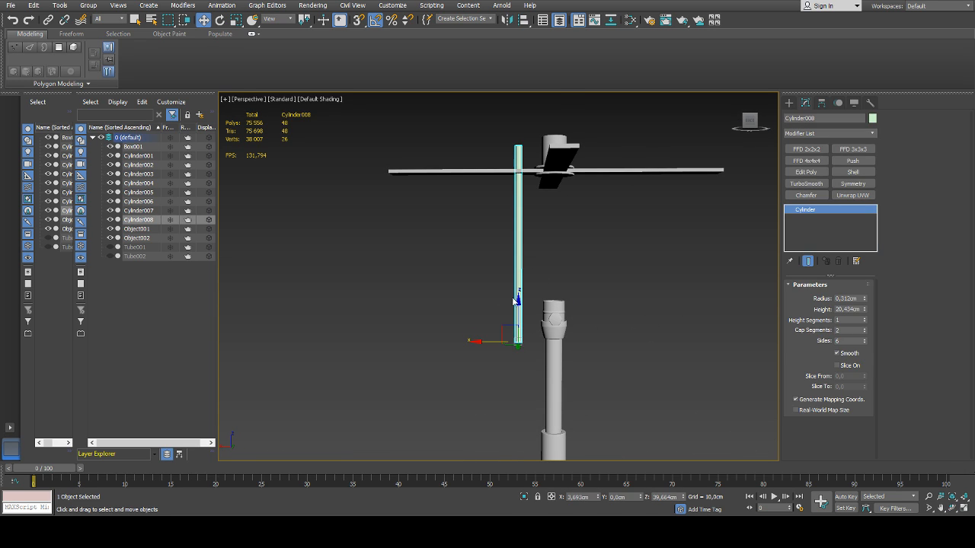
{"action": "middle_click_drag", "start_coordinate": [515, 300], "coordinate": [533, 332], "text": "alt"}
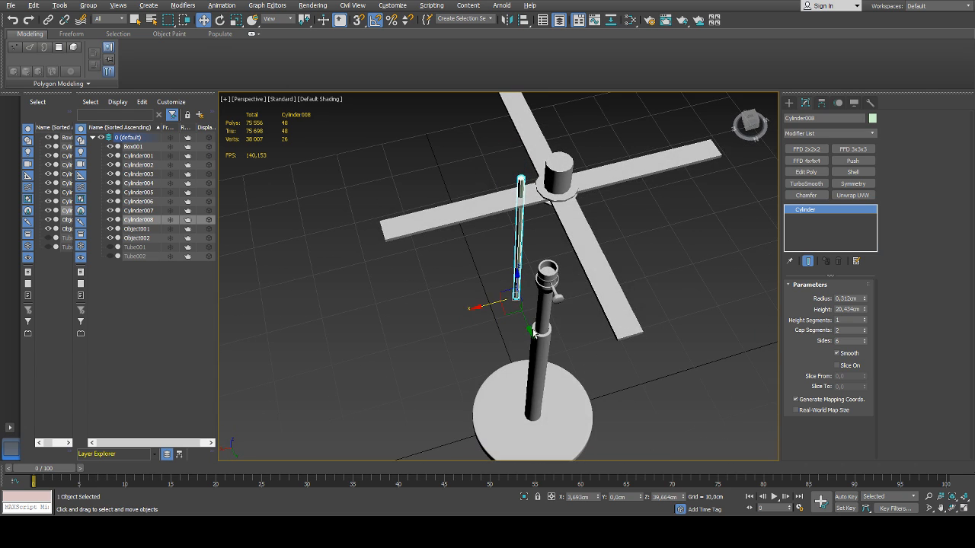
{"action": "left_click", "coordinate": [864, 333]}
{"action": "scroll", "coordinate": [515, 243], "scroll_direction": "up", "scroll_amount": 4}
{"action": "scroll", "coordinate": [532, 275], "scroll_direction": "down", "scroll_amount": 4}
{"action": "middle_click_drag", "start_coordinate": [560, 322], "coordinate": [539, 291], "text": "alt"}
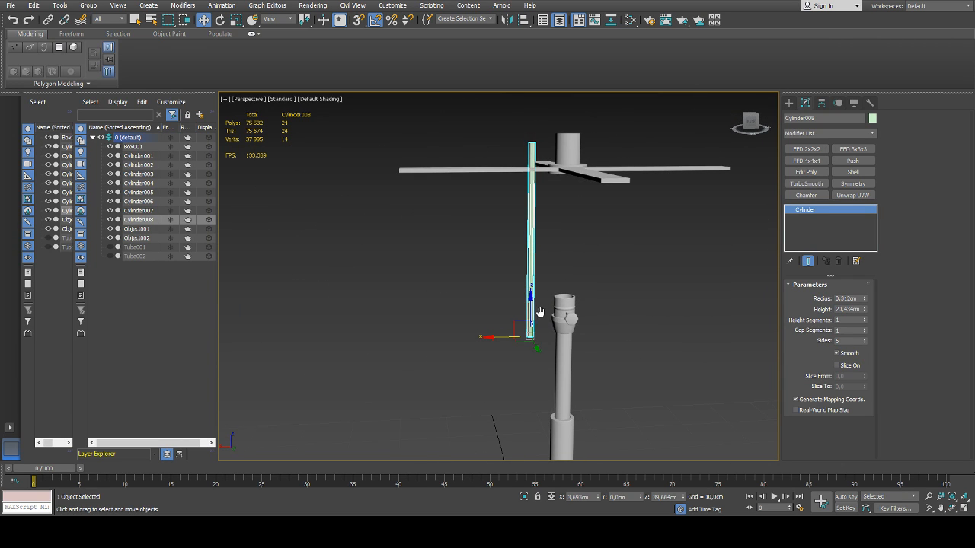
Position the rod's lower end close beside the lamp socket at about X 2.178 cm and Z 40.666 cm
{"action": "scroll", "coordinate": [538, 309], "scroll_direction": "up", "scroll_amount": 2}
{"action": "scroll", "coordinate": [535, 305], "scroll_direction": "up", "scroll_amount": 3}
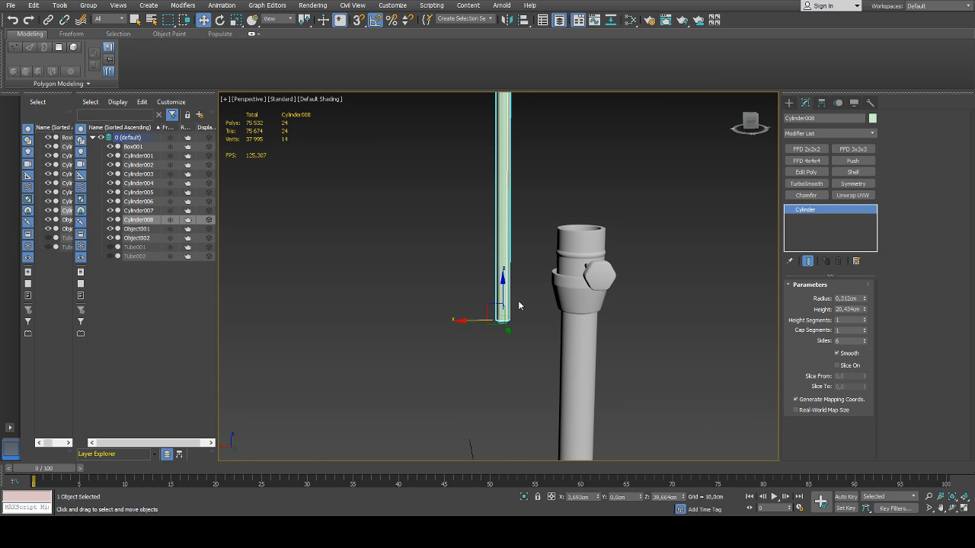
{"action": "mouse_move", "coordinate": [502, 294]}
{"action": "left_mouse_down"}
{"action": "mouse_move", "coordinate": [502, 270]}
{"action": "mouse_move", "coordinate": [501, 300]}
{"action": "mouse_move", "coordinate": [511, 301]}
{"action": "left_mouse_up"}
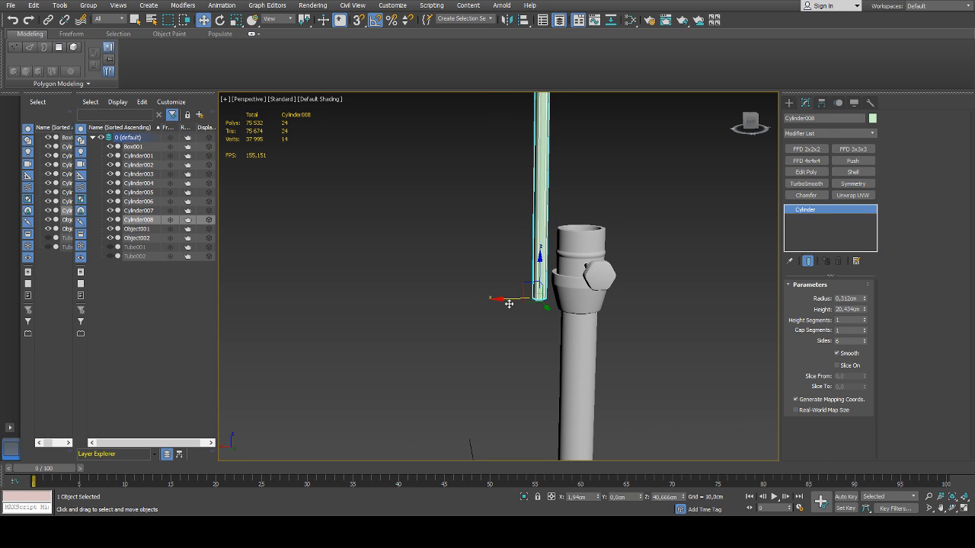
{"action": "middle_click_drag", "start_coordinate": [513, 291], "coordinate": [483, 311]}
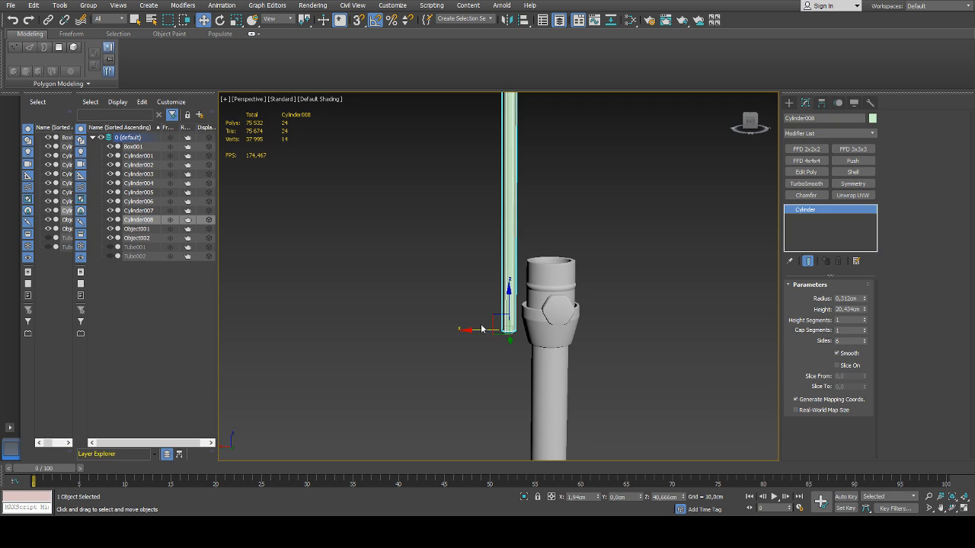
{"action": "left_click_drag", "start_coordinate": [481, 329], "coordinate": [471, 331]}
Reduce the rod's radius to 0.208 cm
{"action": "left_click_drag", "start_coordinate": [864, 299], "coordinate": [865, 342]}
{"action": "scroll", "coordinate": [611, 297], "scroll_direction": "down", "scroll_amount": 5}
{"action": "mouse_move", "coordinate": [590, 266]}
{"action": "middle_mouse_down", "text": "alt"}
{"action": "mouse_move", "coordinate": [611, 297]}
{"action": "mouse_move", "coordinate": [596, 254]}
{"action": "middle_mouse_up", "text": "alt"}
{"action": "scroll", "coordinate": [594, 273], "scroll_direction": "up", "scroll_amount": 5}
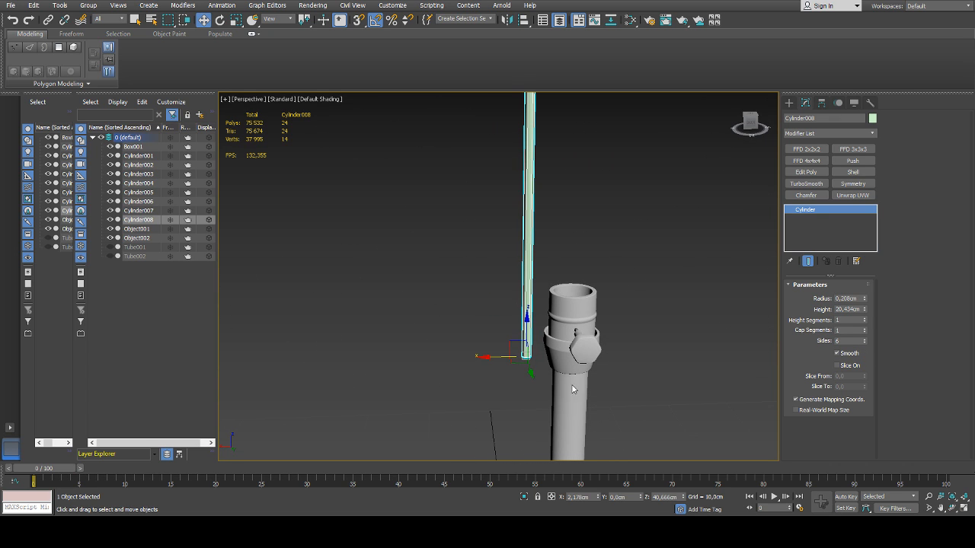
Convert the rod to an Editable Poly and switch to the front view
{"action": "left_click", "coordinate": [626, 415]}
{"action": "scroll", "coordinate": [578, 326], "scroll_direction": "down", "scroll_amount": 3}
{"action": "key", "text": "f"}
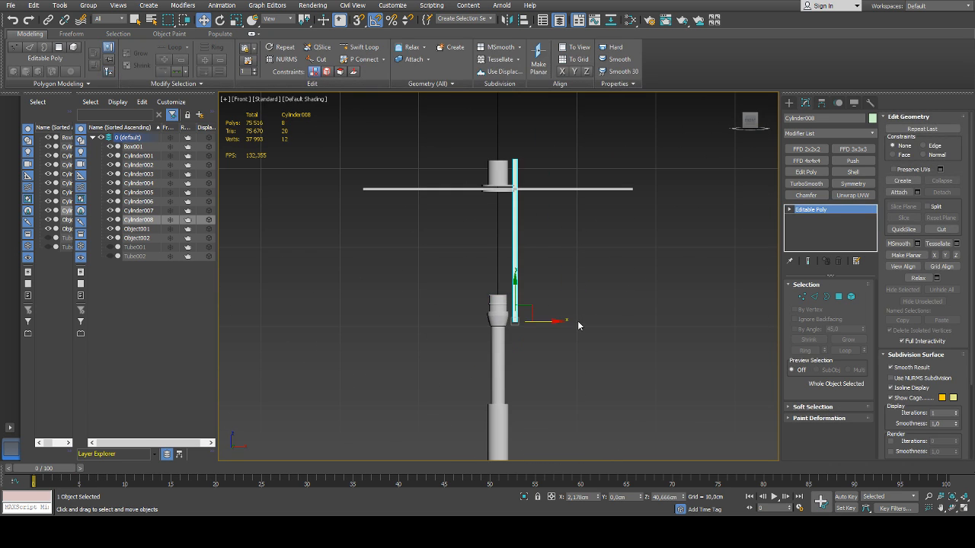
Lower the rod's top vertices to just below the cross, at about Z 56.003 cm
{"action": "key", "text": "1"}
{"action": "left_click_drag", "start_coordinate": [543, 143], "coordinate": [499, 173]}
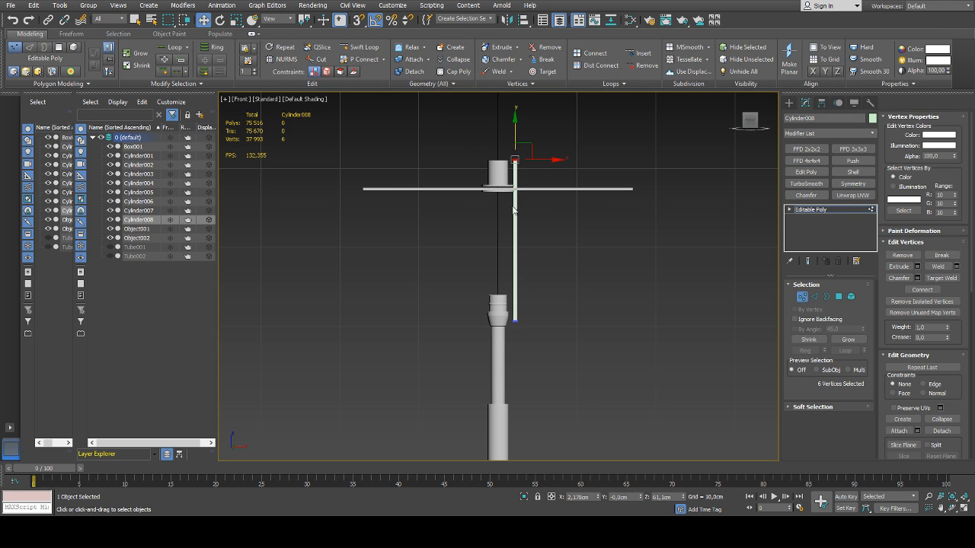
{"action": "middle_click_drag", "start_coordinate": [538, 194], "coordinate": [535, 225]}
{"action": "scroll", "coordinate": [525, 167], "scroll_direction": "up", "scroll_amount": 2}
{"action": "left_click_drag", "start_coordinate": [504, 157], "coordinate": [510, 207]}
{"action": "middle_click_drag", "start_coordinate": [523, 241], "coordinate": [514, 228]}
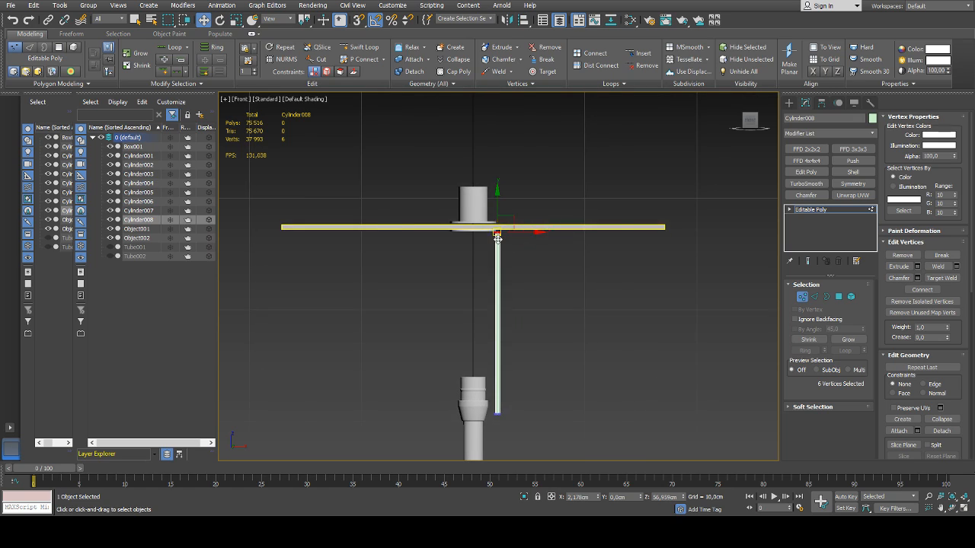
{"action": "scroll", "coordinate": [497, 236], "scroll_direction": "up", "scroll_amount": 3}
{"action": "left_click_drag", "start_coordinate": [498, 191], "coordinate": [498, 210]}
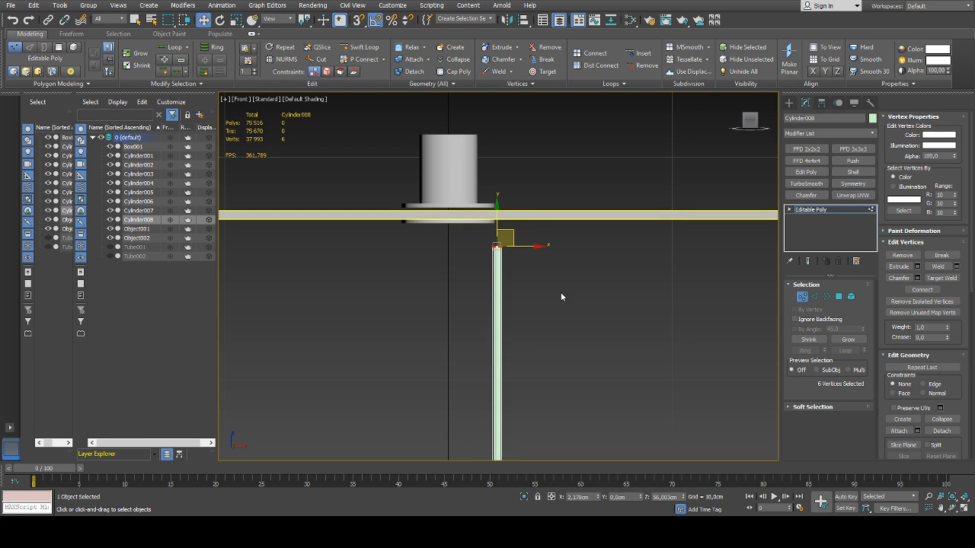
Add an edge loop across the upper part of the rod at about Z 51.34 cm using Swift Loop
{"action": "middle_click_drag", "start_coordinate": [561, 297], "coordinate": [569, 249]}
{"action": "left_click", "coordinate": [361, 48]}
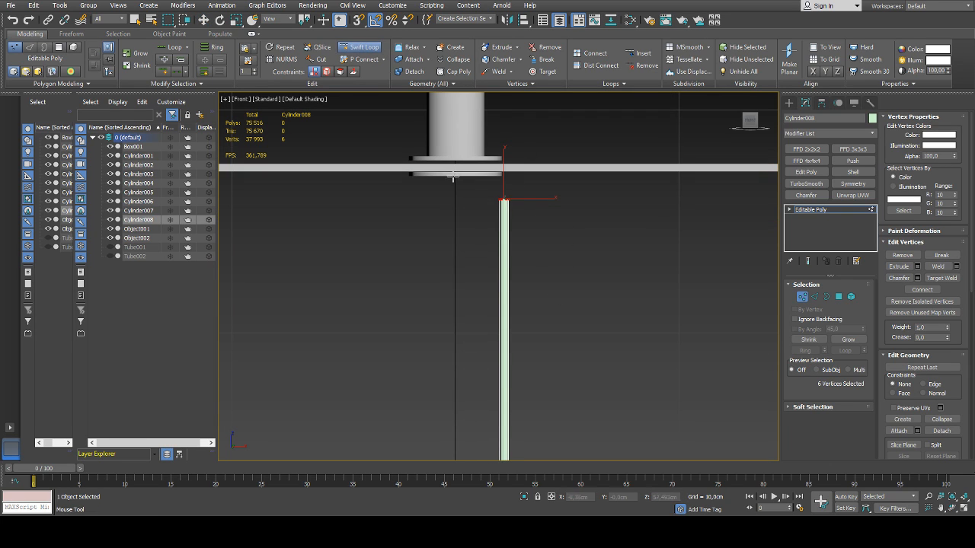
{"action": "left_click", "coordinate": [507, 303]}
Try bending the rod outward by shifting the new loop's vertices to about X 2.815 cm
{"action": "left_click_drag", "start_coordinate": [536, 307], "coordinate": [550, 303]}
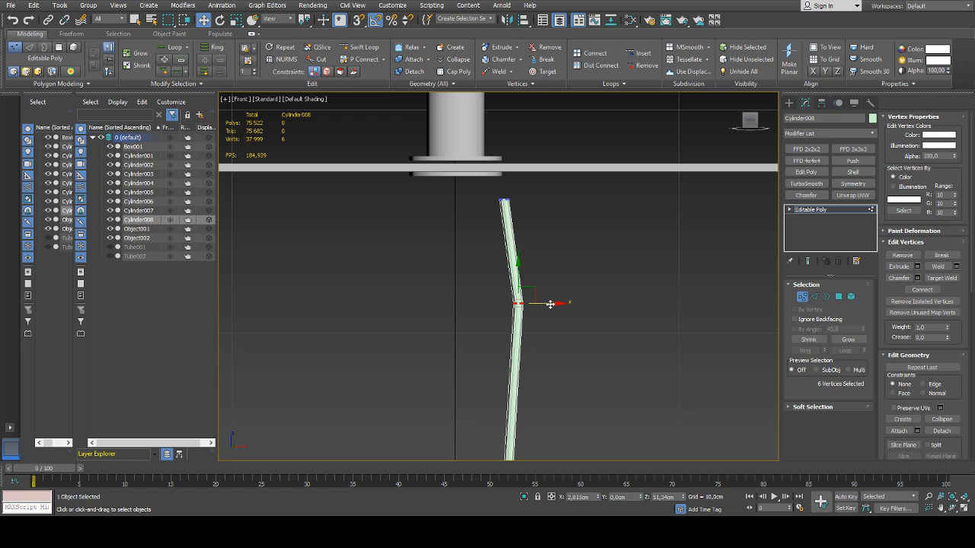
{"action": "scroll", "coordinate": [550, 304], "scroll_direction": "down", "scroll_amount": 3}
{"action": "middle_click_drag", "start_coordinate": [551, 311], "coordinate": [550, 218]}
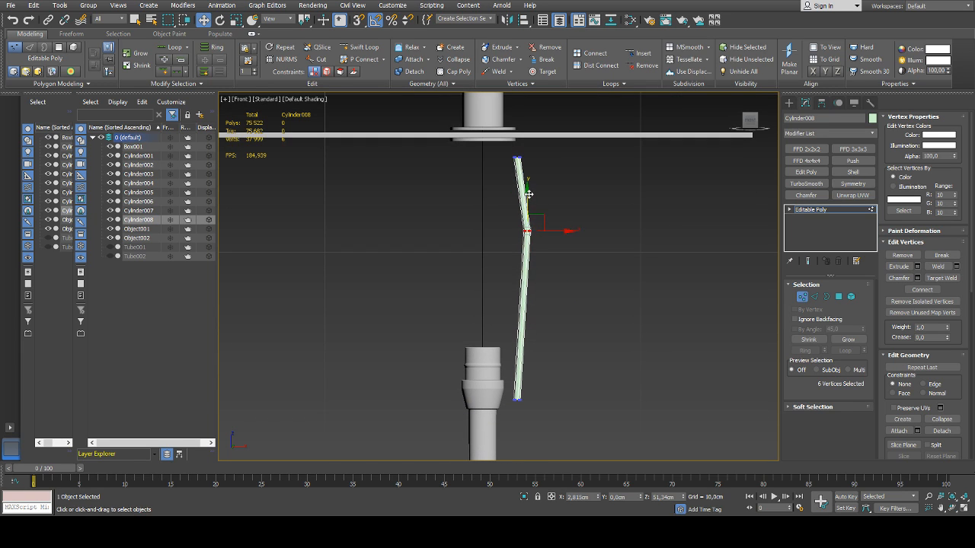
{"action": "key", "text": "ctrl+z"}
Lower the loop to beside the top of the socket and add a second edge loop just above it at about Z 44.995 cm
{"action": "left_click_drag", "start_coordinate": [519, 203], "coordinate": [519, 332]}
{"action": "left_click", "coordinate": [359, 46]}
{"action": "left_click", "coordinate": [518, 331]}
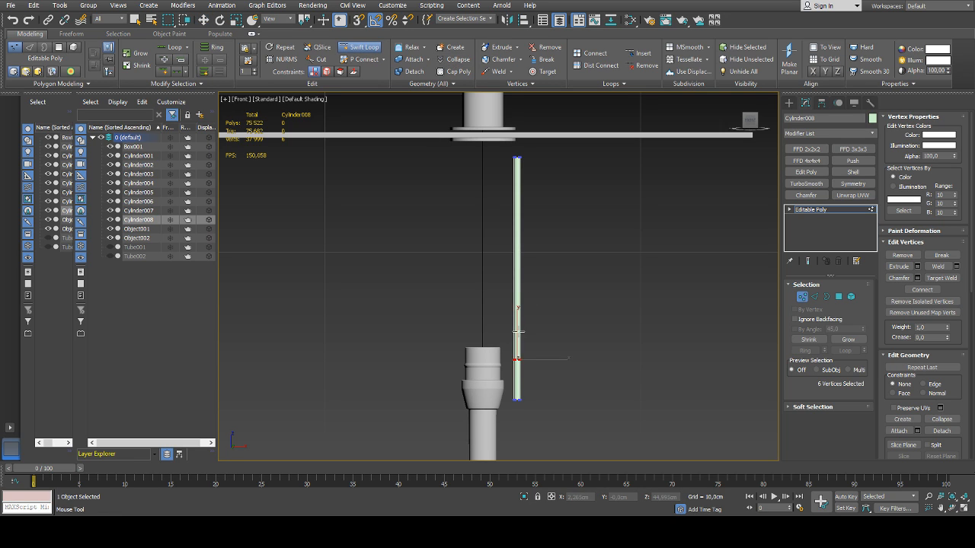
{"action": "right_click", "coordinate": [557, 339]}
Try shifting only the upper of the two lower edge loops outward by about 1.204 cm along X
{"action": "scroll", "coordinate": [541, 324], "scroll_direction": "up", "scroll_amount": 5}
{"action": "key", "text": "2"}
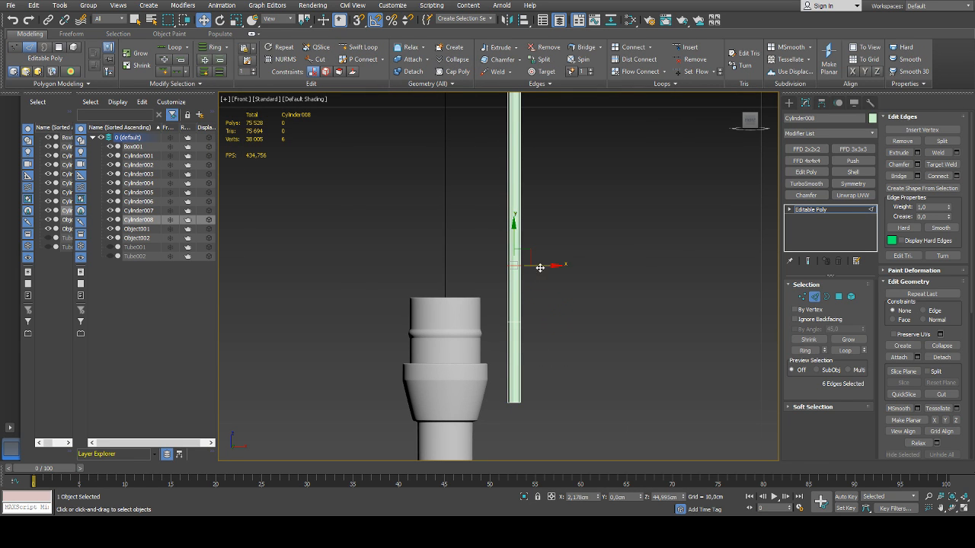
{"action": "left_click_drag", "start_coordinate": [542, 265], "coordinate": [576, 265]}
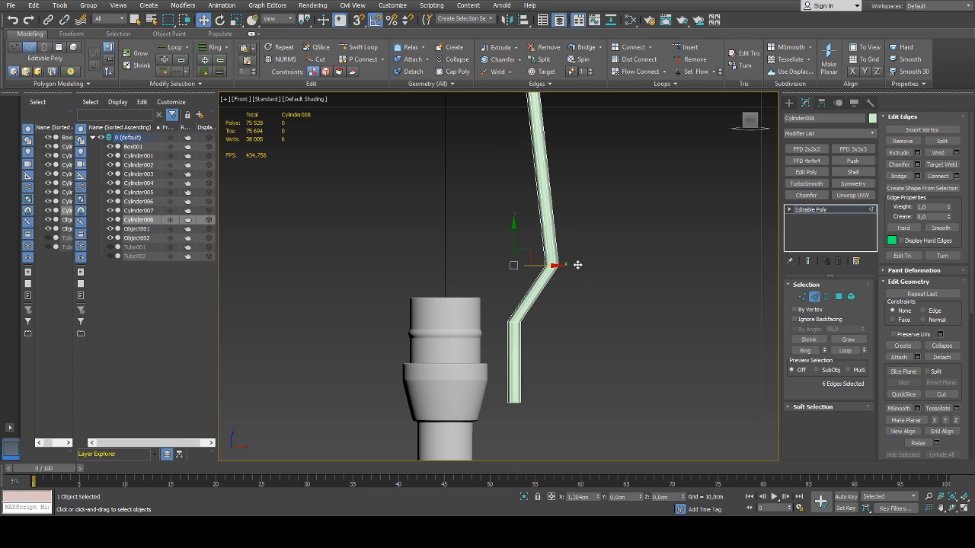
{"action": "middle_click_drag", "start_coordinate": [551, 222], "coordinate": [549, 318]}
{"action": "scroll", "coordinate": [553, 306], "scroll_direction": "down", "scroll_amount": 4}
{"action": "key", "text": "ctrl+z"}
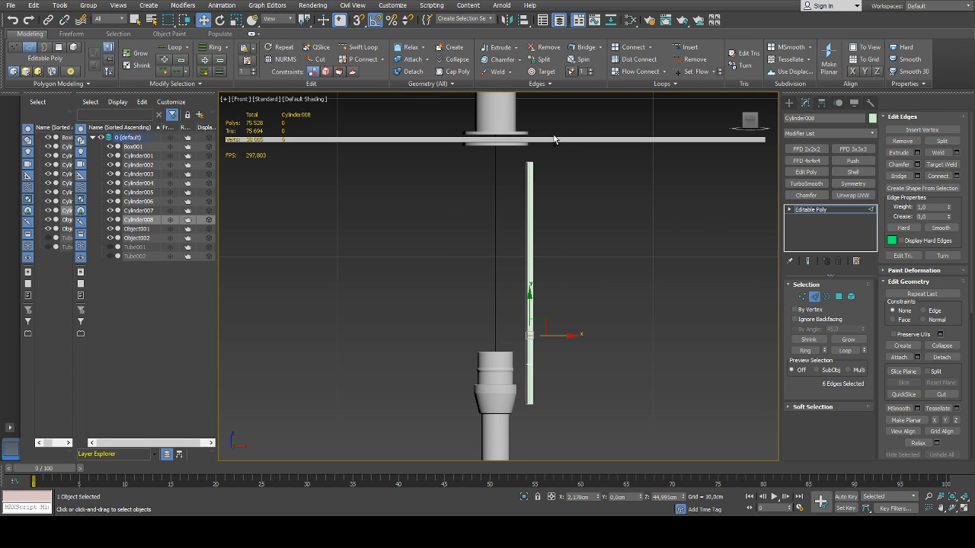
Shift the rod's top vertices and the upper loop's vertices together outward to about X 3.622 cm, offsetting the long section
{"action": "key", "text": "1"}
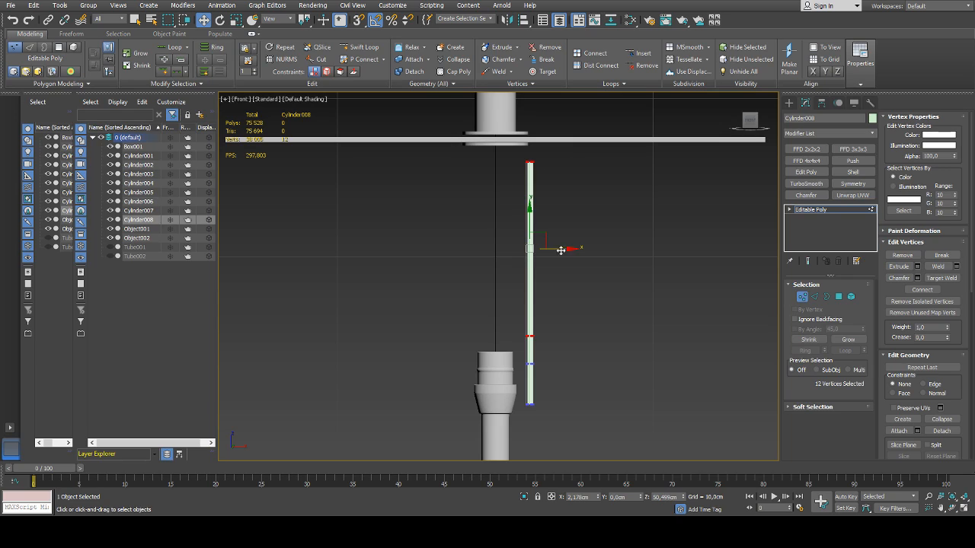
{"action": "left_click_drag", "start_coordinate": [560, 249], "coordinate": [585, 253]}
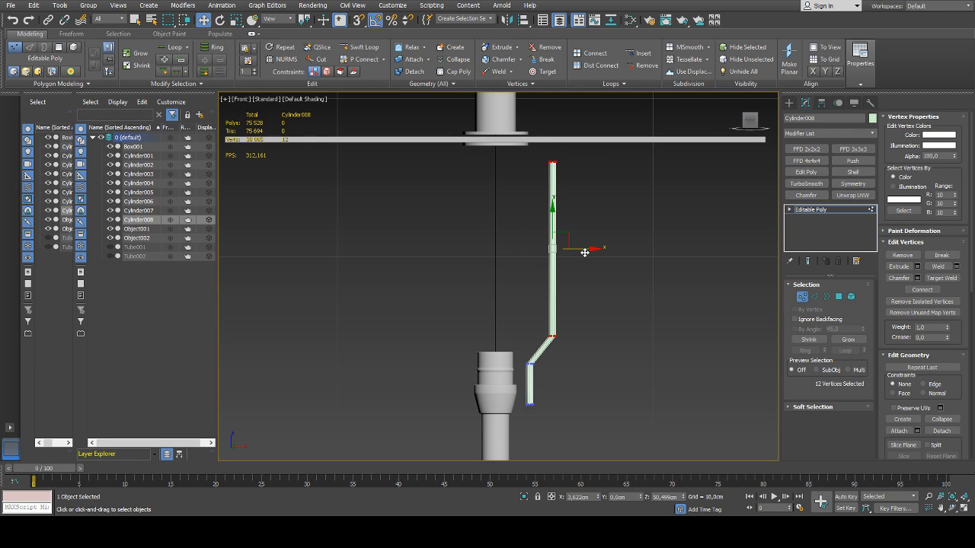
Rotate the edge loops at both lower bends to follow the rod's direction, turning the lower one by -15 degrees
{"action": "scroll", "coordinate": [575, 310], "scroll_direction": "up", "scroll_amount": 5}
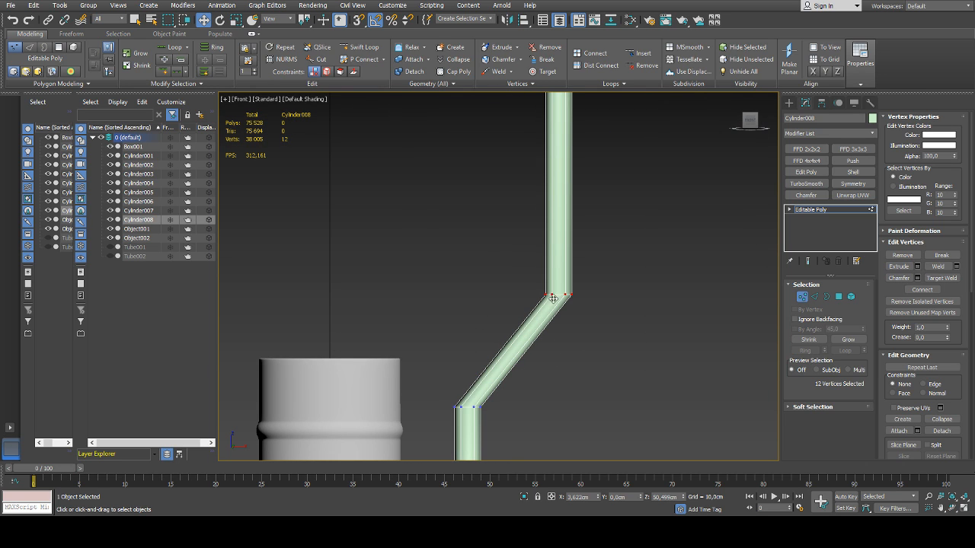
{"action": "key", "text": "2"}
{"action": "key", "text": "e"}
{"action": "left_click_drag", "start_coordinate": [586, 284], "coordinate": [594, 280]}
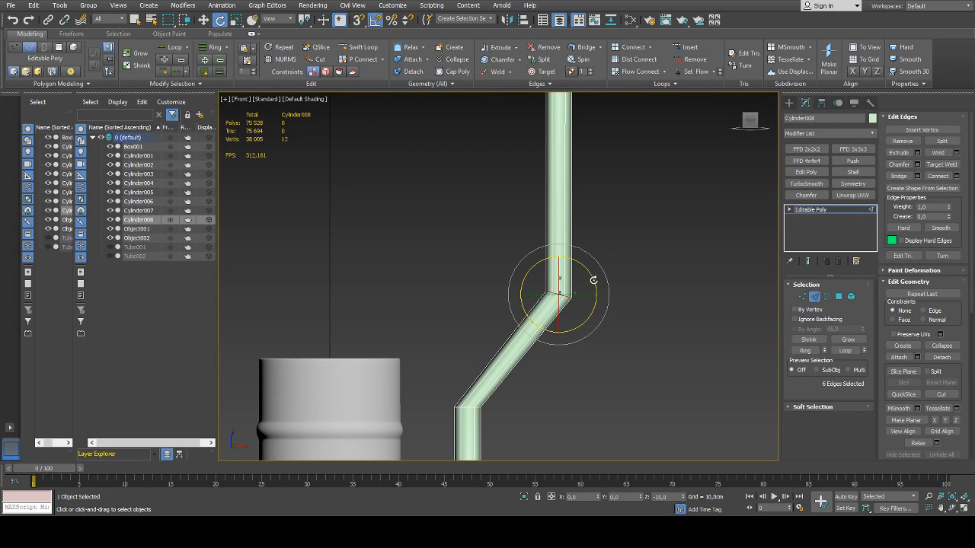
{"action": "left_click", "coordinate": [463, 409]}
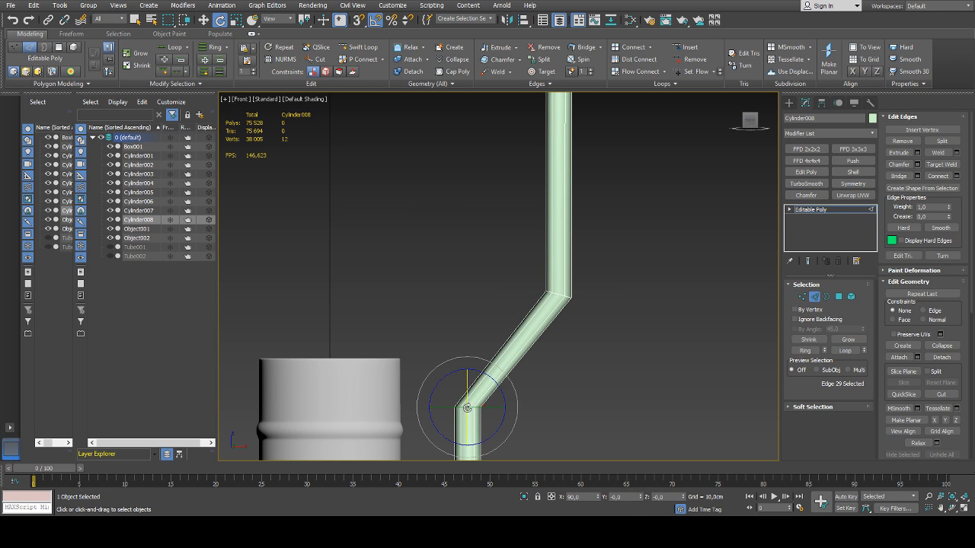
{"action": "double_click", "coordinate": [467, 407]}
{"action": "left_click_drag", "start_coordinate": [506, 390], "coordinate": [504, 387]}
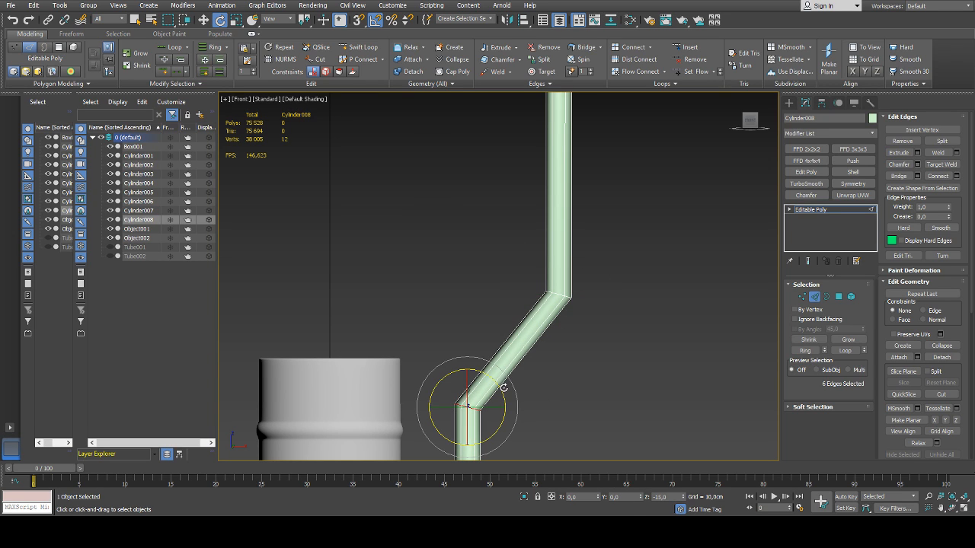
{"action": "middle_click_drag", "start_coordinate": [503, 388], "coordinate": [529, 326]}
Scale the lowest bend's edge loop slightly wider along X and select the edge loop of the bend above it
{"action": "key", "text": "r"}
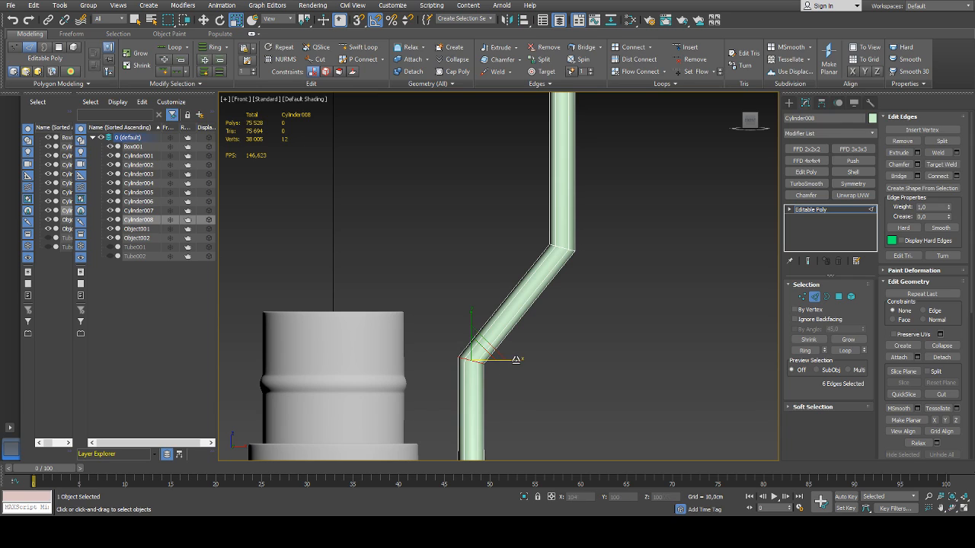
{"action": "left_click_drag", "start_coordinate": [514, 358], "coordinate": [520, 358]}
{"action": "double_click", "coordinate": [563, 248]}
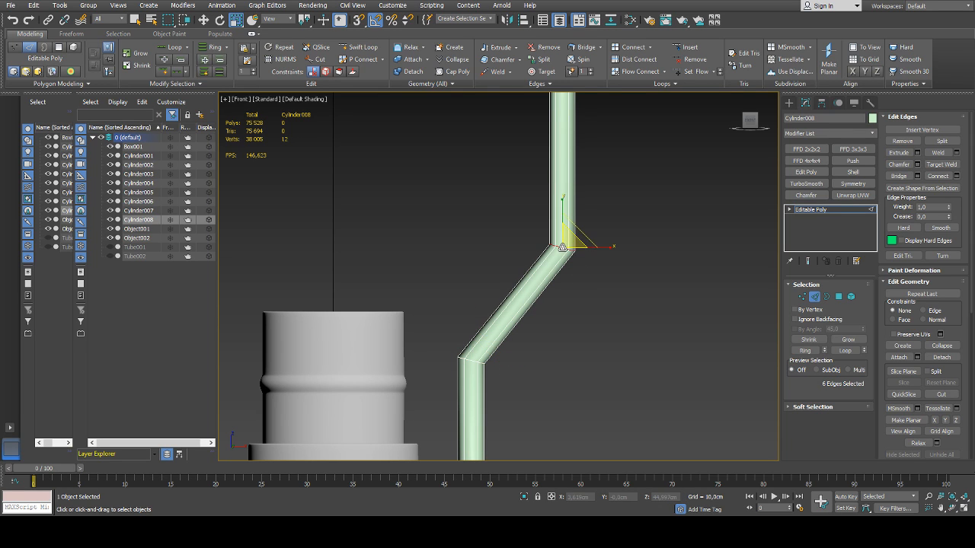
{"action": "scroll", "coordinate": [612, 248], "scroll_direction": "down", "scroll_amount": 6}
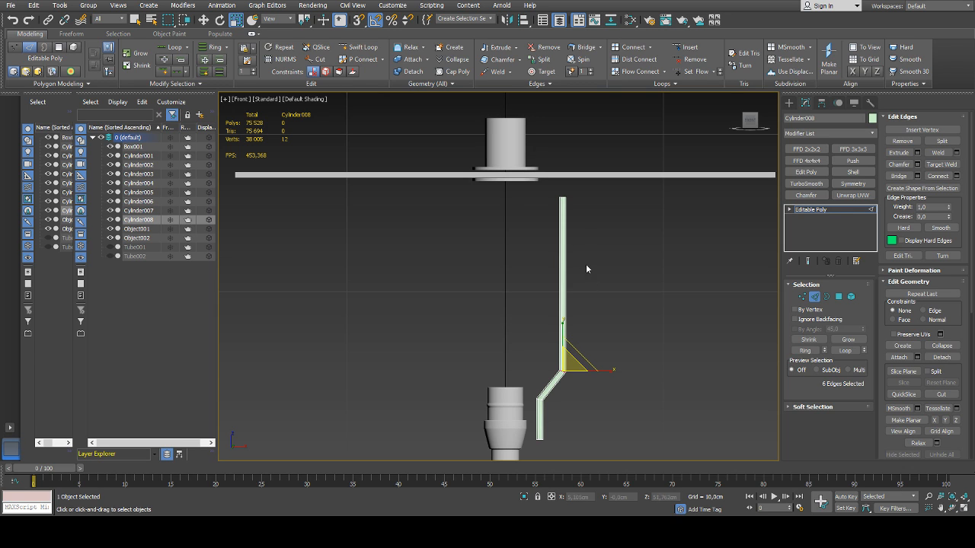
Add two edge loops to the rod's straight upper section, at about Z 50.864 cm and Z 54.921 cm
{"action": "scroll", "coordinate": [573, 199], "scroll_direction": "up", "scroll_amount": 3}
{"action": "key", "text": "1"}
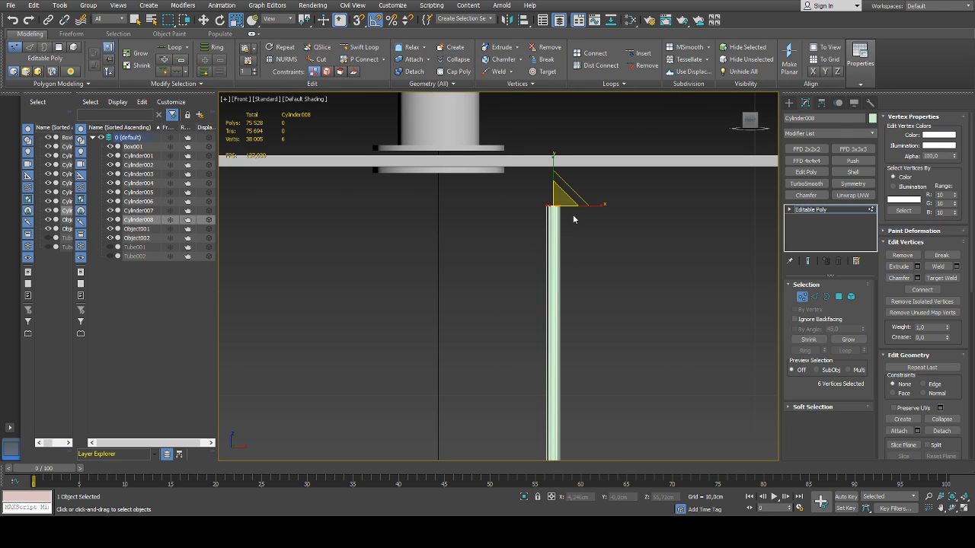
{"action": "left_click", "coordinate": [361, 48]}
{"action": "middle_click_drag", "start_coordinate": [547, 411], "coordinate": [555, 264]}
{"action": "scroll", "coordinate": [551, 260], "scroll_direction": "down", "scroll_amount": 2}
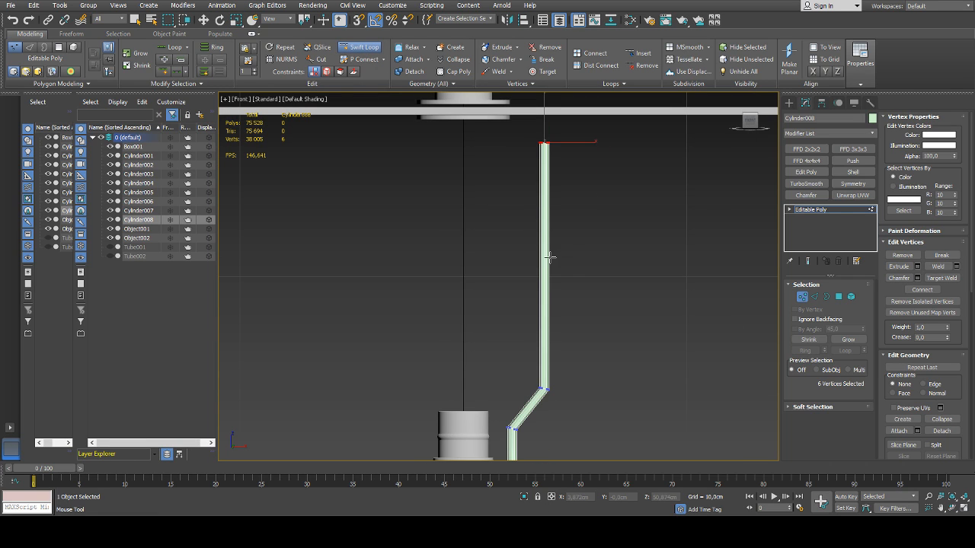
{"action": "left_click", "coordinate": [546, 258]}
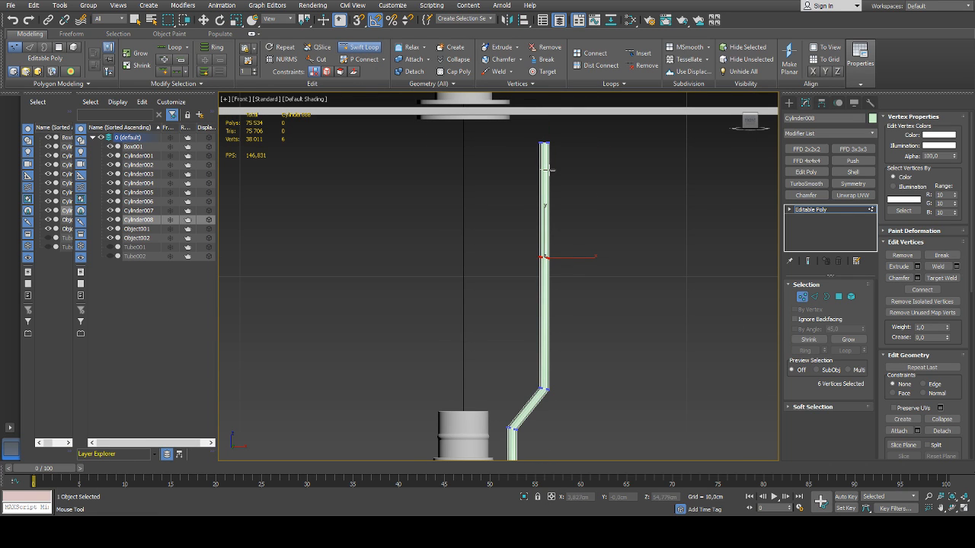
{"action": "left_click", "coordinate": [549, 166]}
Pull the rod's top end inward toward the central fitting, and rotate and scale the edge loop at the resulting bend
{"action": "key", "text": "w"}
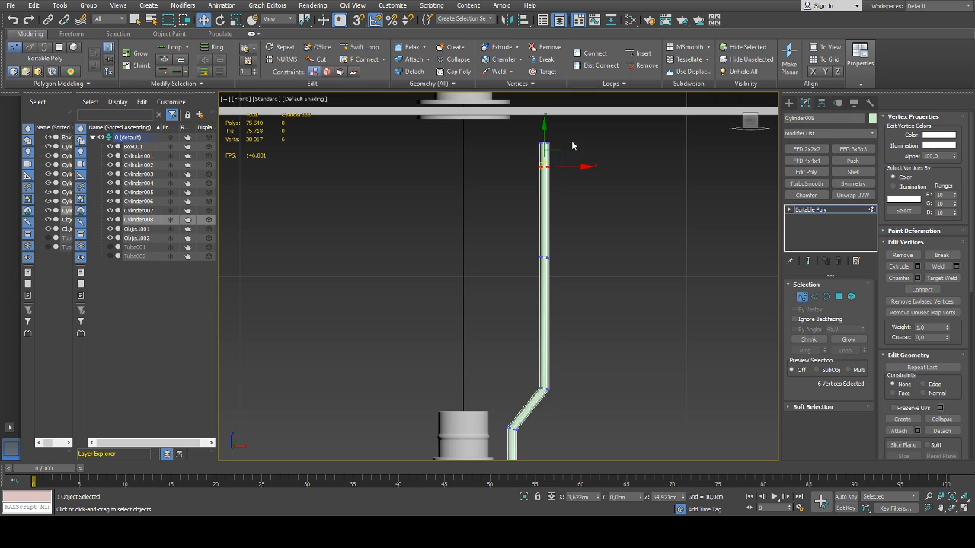
{"action": "left_click_drag", "start_coordinate": [564, 131], "coordinate": [486, 101]}
{"action": "scroll", "coordinate": [535, 152], "scroll_direction": "up", "scroll_amount": 2}
{"action": "scroll", "coordinate": [570, 163], "scroll_direction": "up", "scroll_amount": 3}
{"action": "key", "text": "2"}
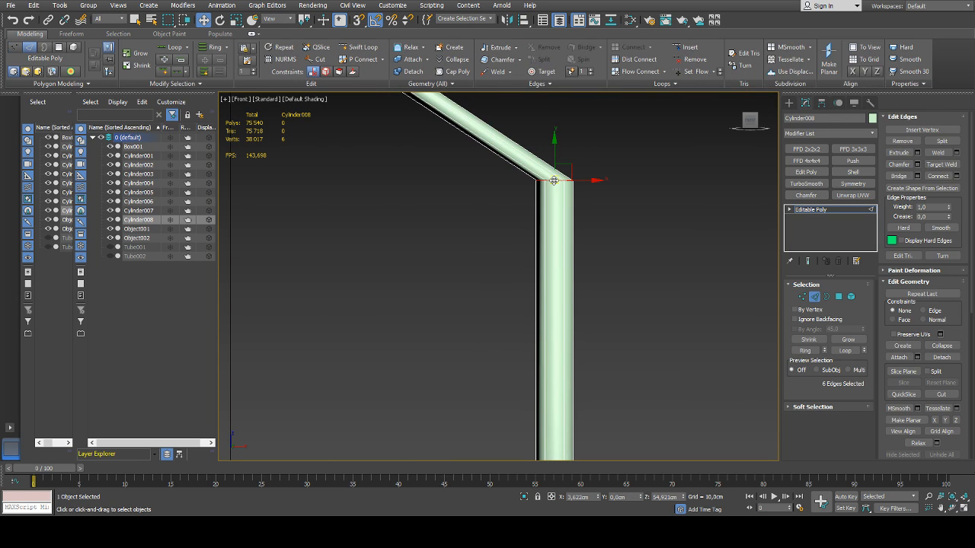
{"action": "key", "text": "e"}
{"action": "left_click_drag", "start_coordinate": [579, 150], "coordinate": [603, 178]}
{"action": "key", "text": "r"}
{"action": "middle_click_drag", "start_coordinate": [478, 154], "coordinate": [466, 221]}
Rotate the rod's top end vertices upright and move them under the central fitting at about X 1.504 cm, Z 56.822 cm
{"action": "scroll", "coordinate": [467, 221], "scroll_direction": "down", "scroll_amount": 2}
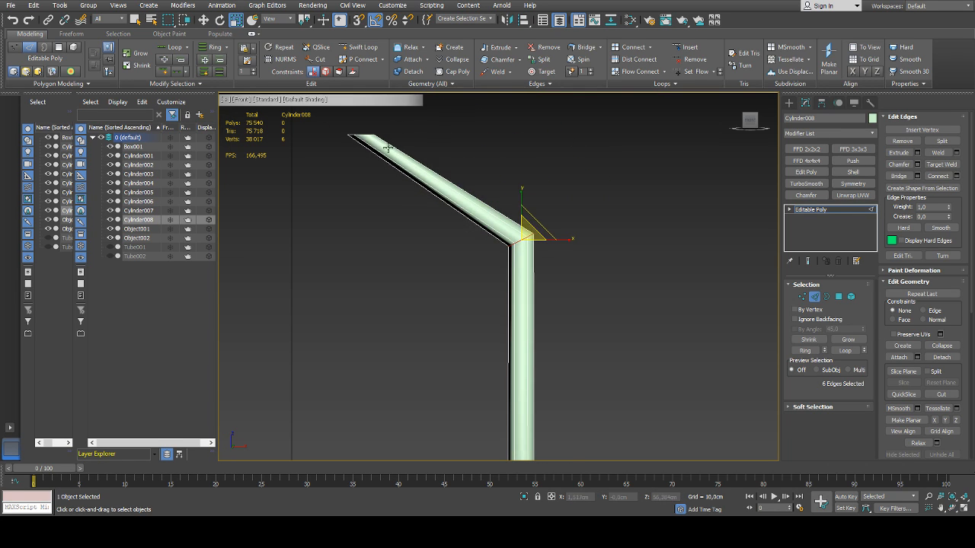
{"action": "middle_click_drag", "start_coordinate": [387, 149], "coordinate": [424, 201]}
{"action": "key", "text": "1"}
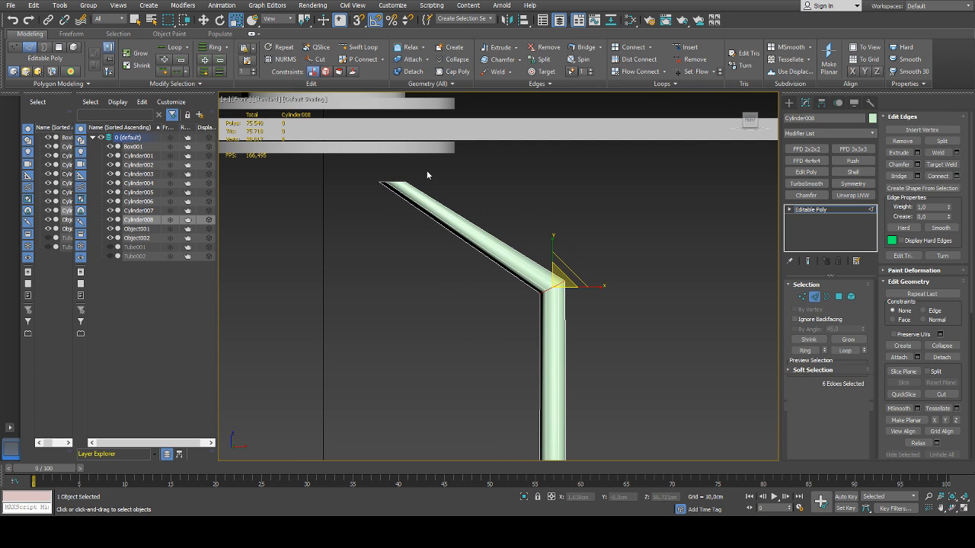
{"action": "left_click_drag", "start_coordinate": [428, 170], "coordinate": [333, 209]}
{"action": "key", "text": "e"}
{"action": "left_click_drag", "start_coordinate": [415, 153], "coordinate": [363, 147]}
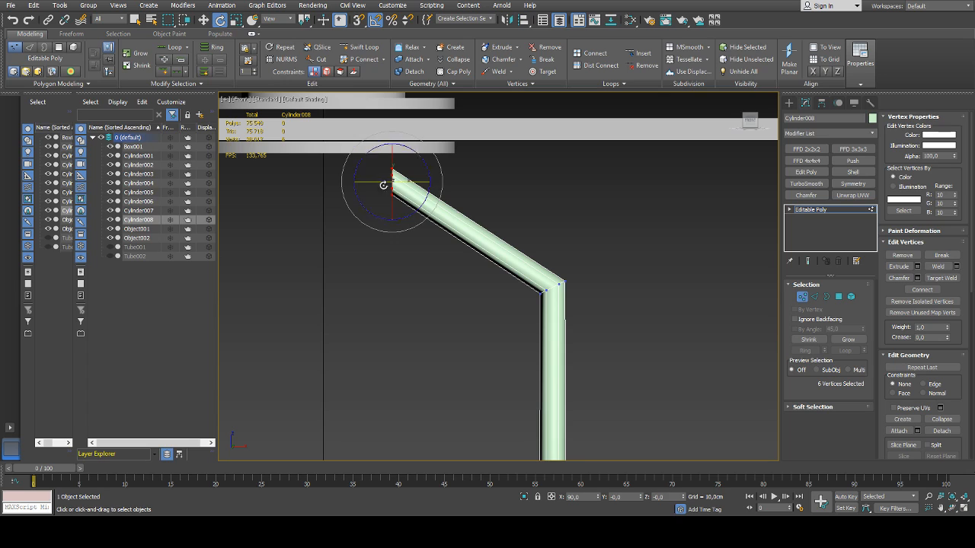
{"action": "key", "text": "w"}
{"action": "left_click_drag", "start_coordinate": [407, 166], "coordinate": [432, 151]}
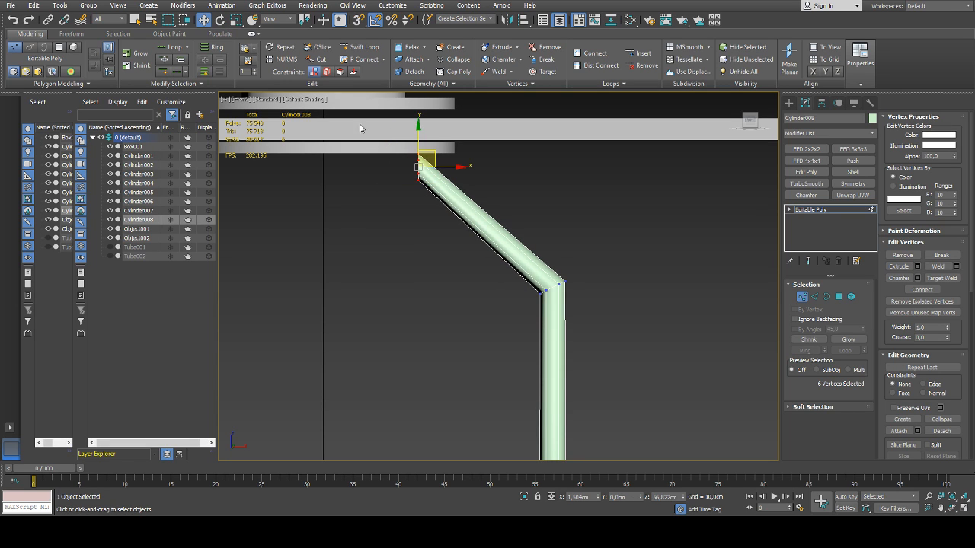
Add an edge loop in the slanted top segment and move it up and outward to about X 2.674 cm, Z 56.689 cm
{"action": "left_click", "coordinate": [361, 47]}
{"action": "right_click", "coordinate": [506, 206]}
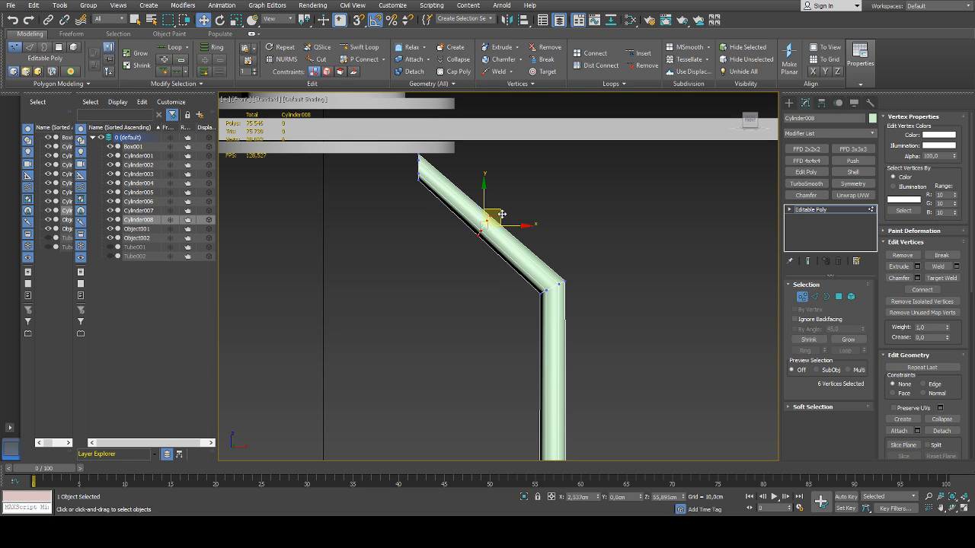
{"action": "left_click_drag", "start_coordinate": [501, 214], "coordinate": [510, 164]}
Bow the rod outward by moving its middle loop's vertices to about X 4.961 cm
{"action": "scroll", "coordinate": [519, 199], "scroll_direction": "down", "scroll_amount": 5}
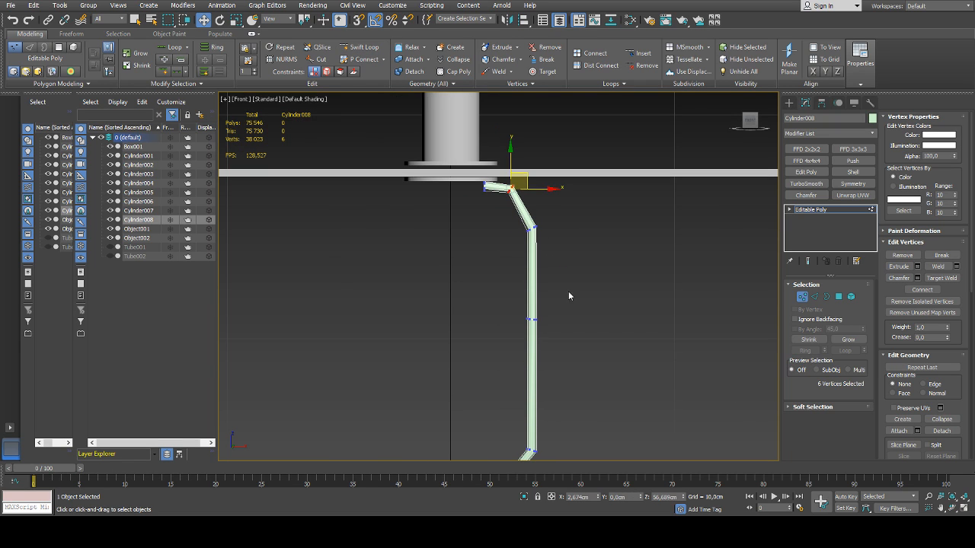
{"action": "left_click_drag", "start_coordinate": [566, 293], "coordinate": [515, 348]}
{"action": "left_click_drag", "start_coordinate": [566, 320], "coordinate": [597, 320]}
{"action": "middle_click_drag", "start_coordinate": [597, 319], "coordinate": [560, 299]}
Scale the edge loop at the rod's uppermost bend to about 121% in X and Y to even out the thickness
{"action": "scroll", "coordinate": [487, 149], "scroll_direction": "up", "scroll_amount": 8}
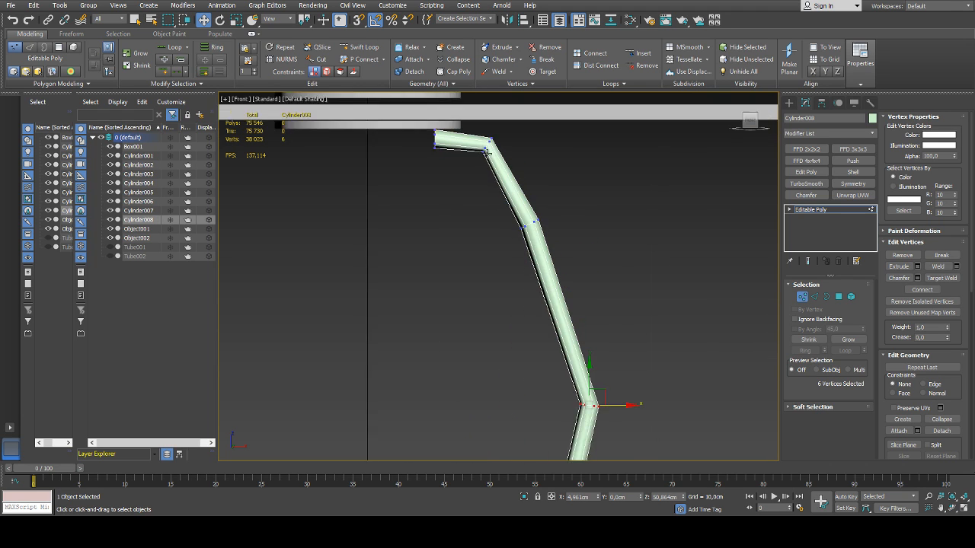
{"action": "key", "text": "2"}
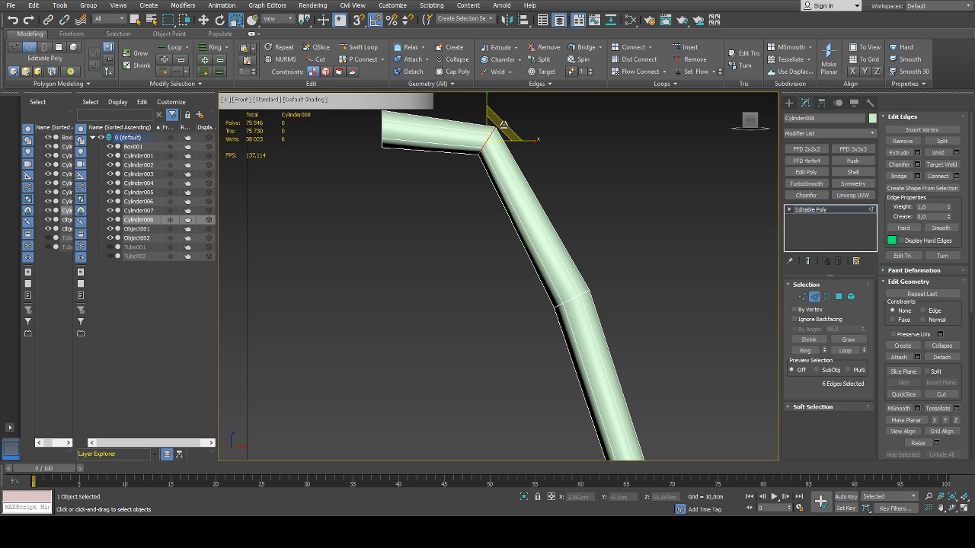
{"action": "left_click_drag", "start_coordinate": [503, 124], "coordinate": [512, 117]}
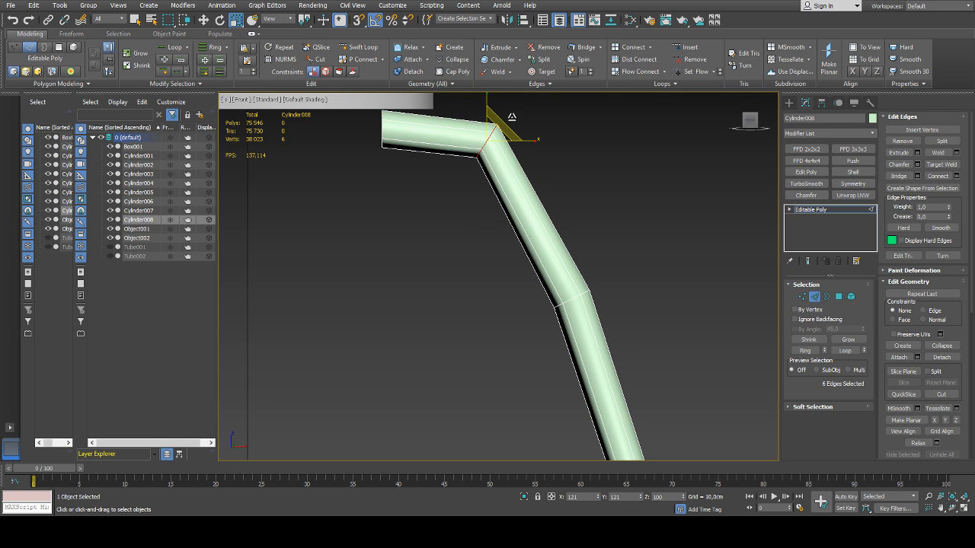
{"action": "scroll", "coordinate": [495, 229], "scroll_direction": "down", "scroll_amount": 8}
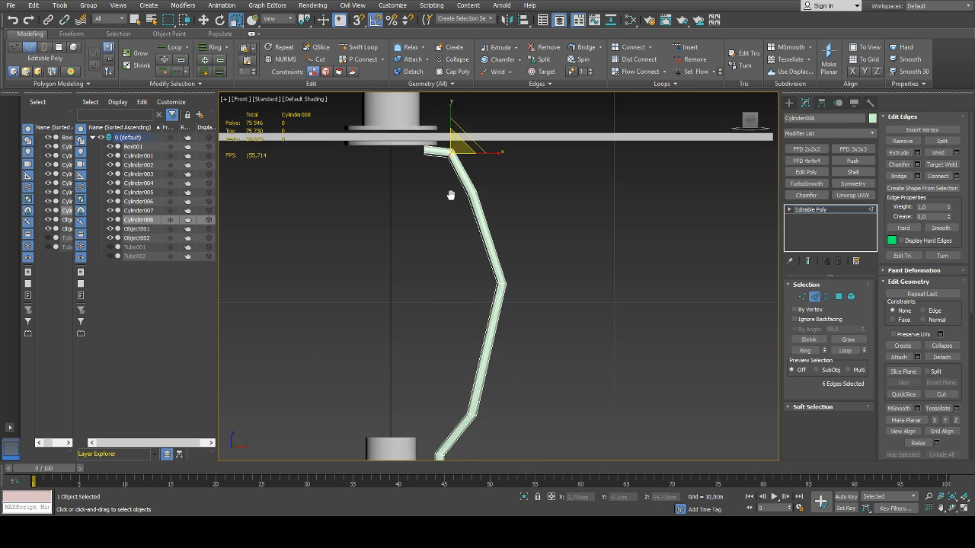
Rotate the edge loop at the rod's middle bend slightly to even out the thickness there
{"action": "scroll", "coordinate": [486, 271], "scroll_direction": "up", "scroll_amount": 5}
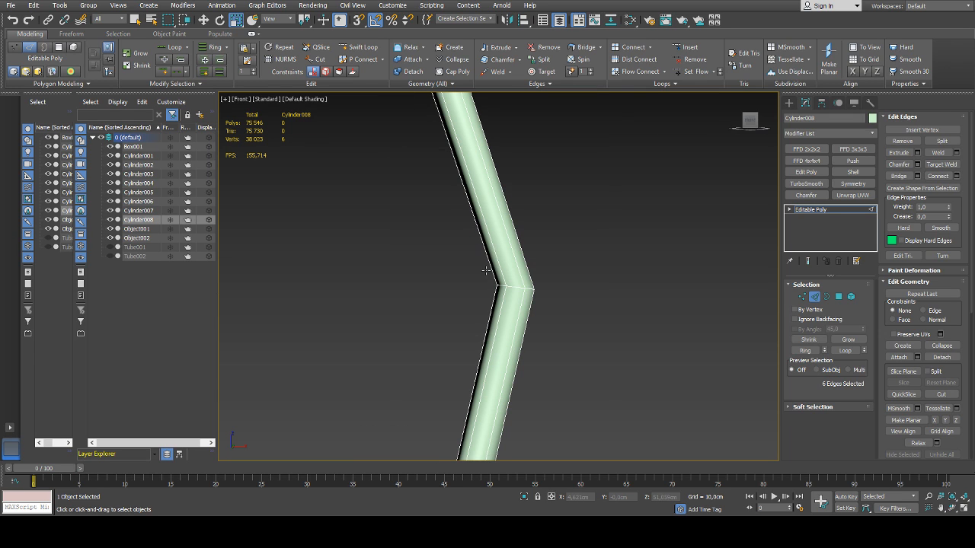
{"action": "key", "text": "e"}
{"action": "left_click_drag", "start_coordinate": [544, 265], "coordinate": [538, 260]}
{"action": "scroll", "coordinate": [559, 283], "scroll_direction": "down", "scroll_amount": 6}
{"action": "left_click", "coordinate": [602, 295]}
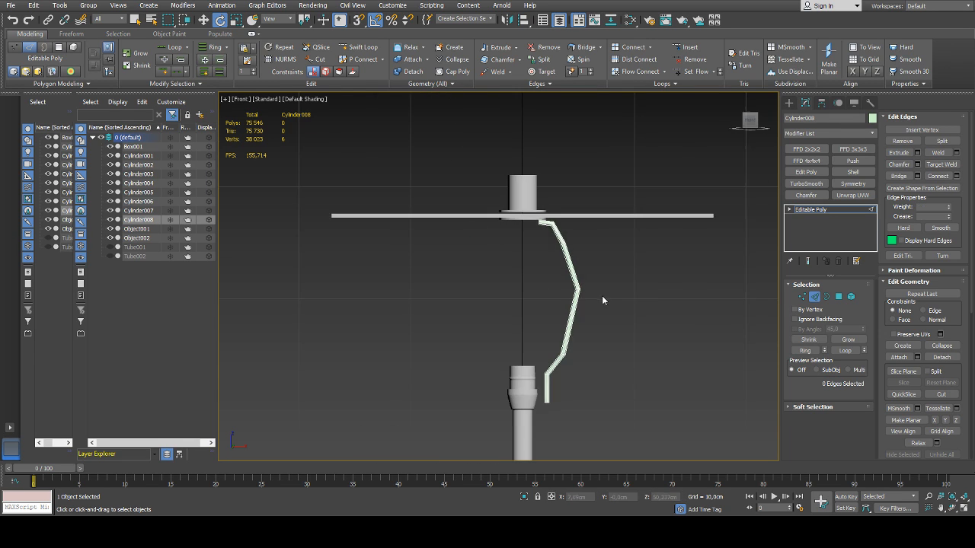
Leave edge editing and assign the lamp's grey material to the rod
{"action": "left_click", "coordinate": [814, 298]}
{"action": "middle_click_drag", "start_coordinate": [620, 259], "coordinate": [570, 242]}
{"action": "key", "text": "m"}
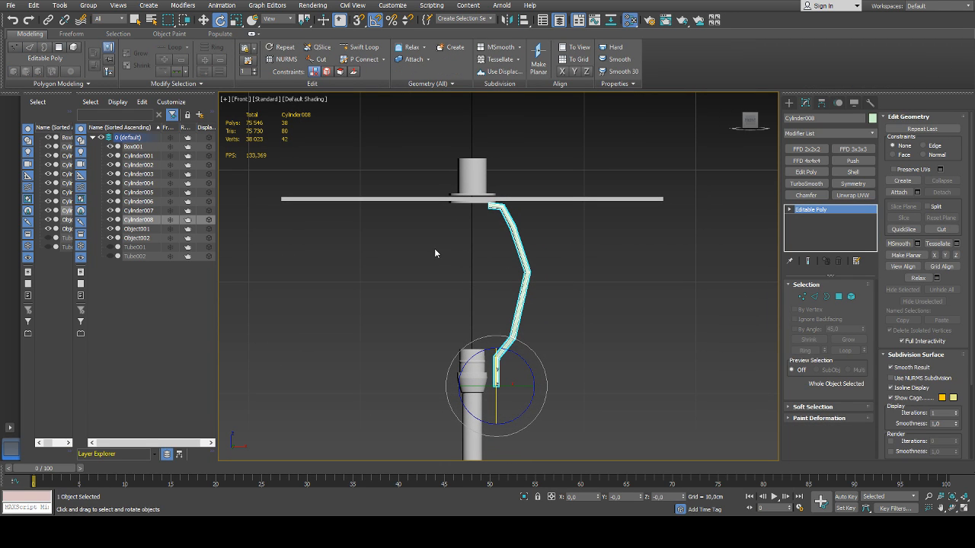
{"action": "left_click", "coordinate": [559, 282]}
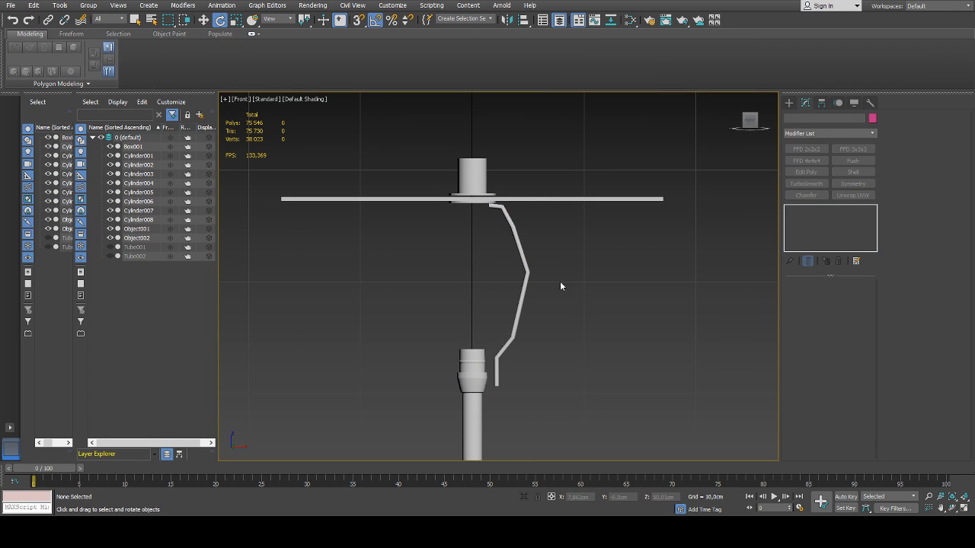
Add a TurboSmooth modifier with 2 iterations to the rod
{"action": "left_click", "coordinate": [524, 258]}
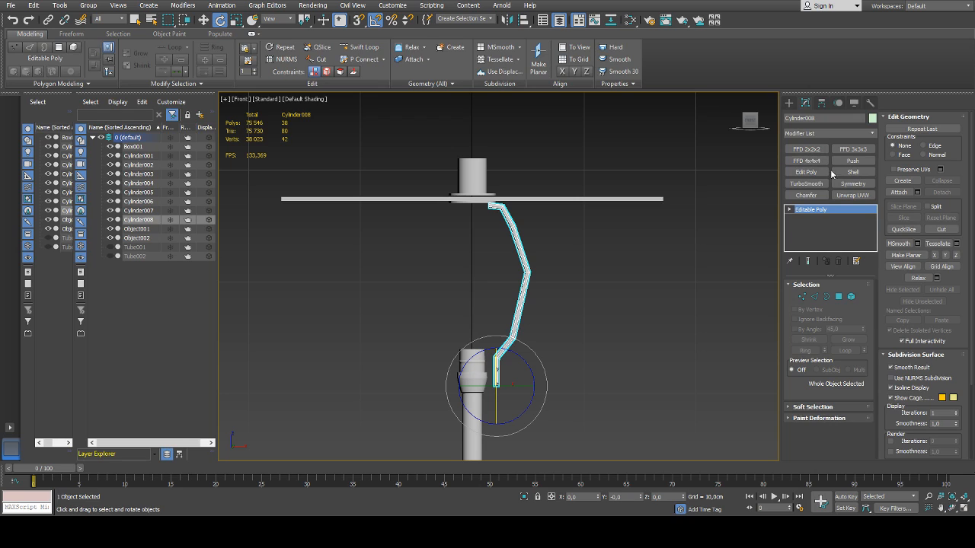
{"action": "left_click", "coordinate": [806, 184]}
{"action": "left_click", "coordinate": [862, 302]}
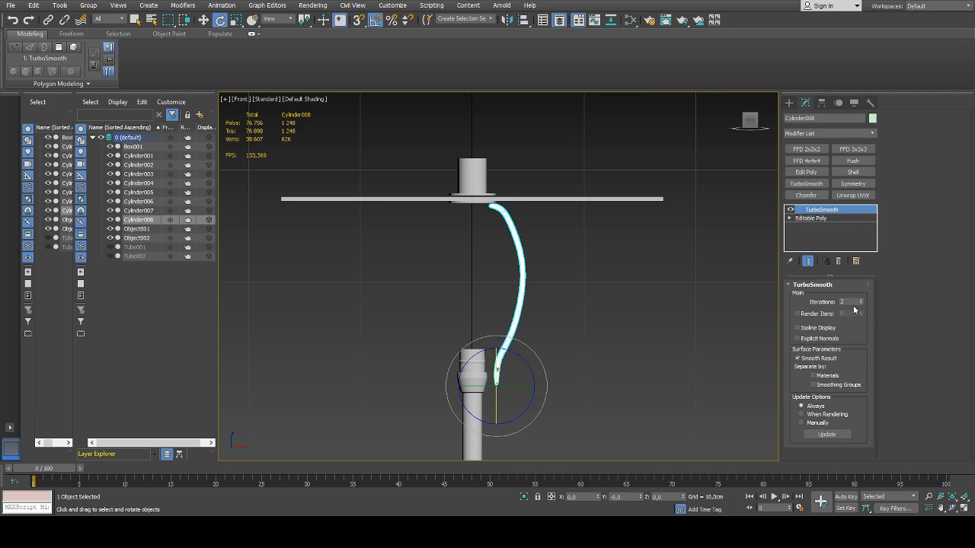
{"action": "left_click", "coordinate": [570, 332]}
Insert an edge loop with Swift Loop just above the rod's bottom end in the Editable Poly level
{"action": "scroll", "coordinate": [510, 328], "scroll_direction": "up", "scroll_amount": 3}
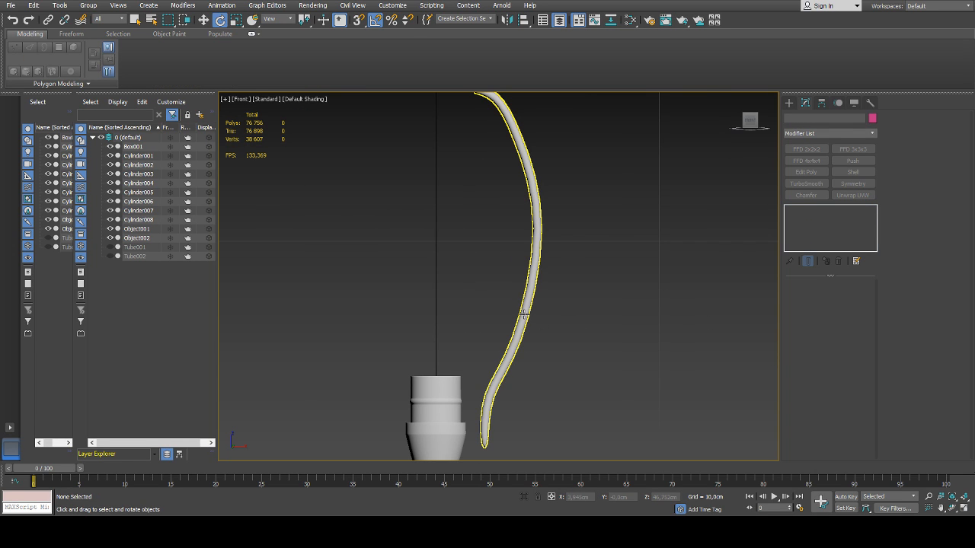
{"action": "left_click", "coordinate": [524, 314]}
{"action": "scroll", "coordinate": [524, 301], "scroll_direction": "up", "scroll_amount": 3}
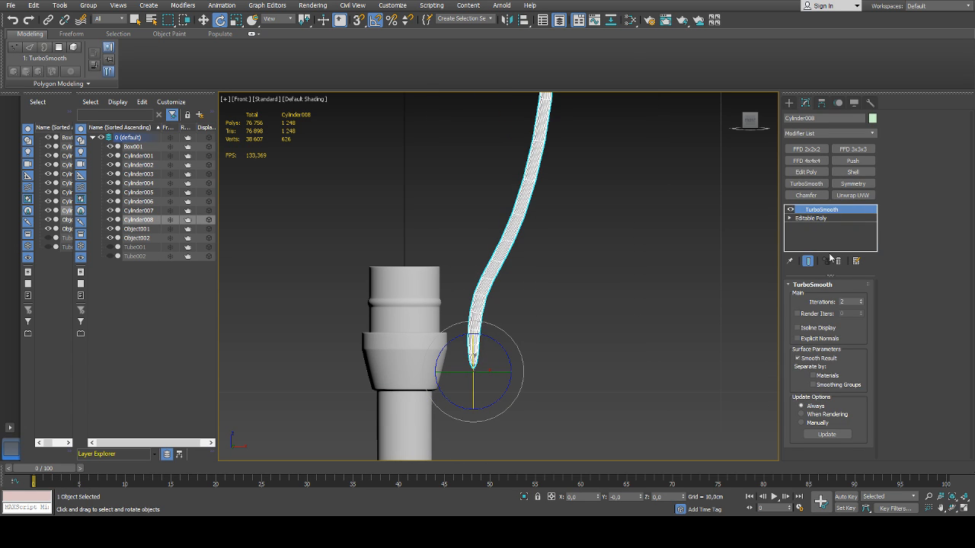
{"action": "left_click", "coordinate": [809, 218]}
{"action": "scroll", "coordinate": [462, 336], "scroll_direction": "up", "scroll_amount": 4}
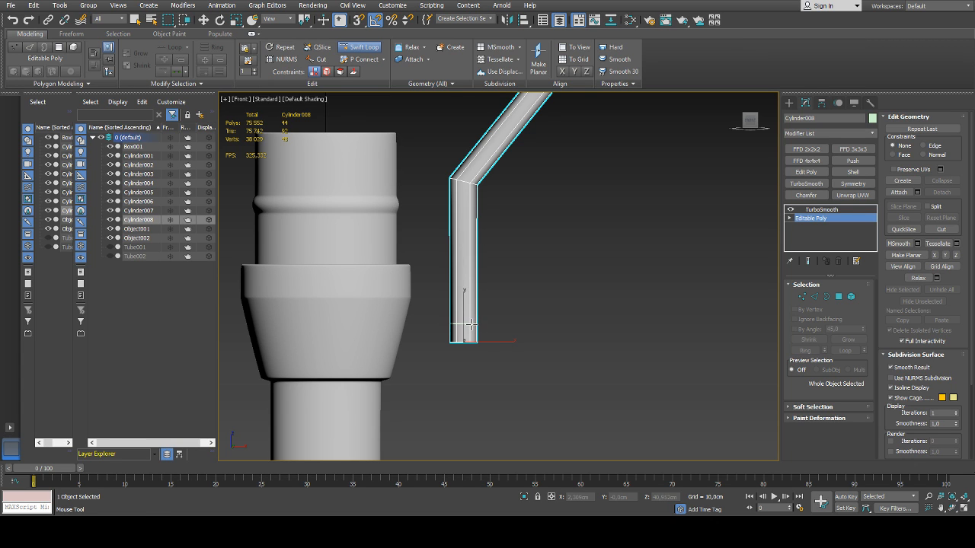
{"action": "key", "text": "w"}
Scale the six vertices of the new loop near the rod's bottom end along Z to level them
{"action": "scroll", "coordinate": [457, 332], "scroll_direction": "up", "scroll_amount": 2}
{"action": "key", "text": "4"}
{"action": "left_click", "coordinate": [444, 336]}
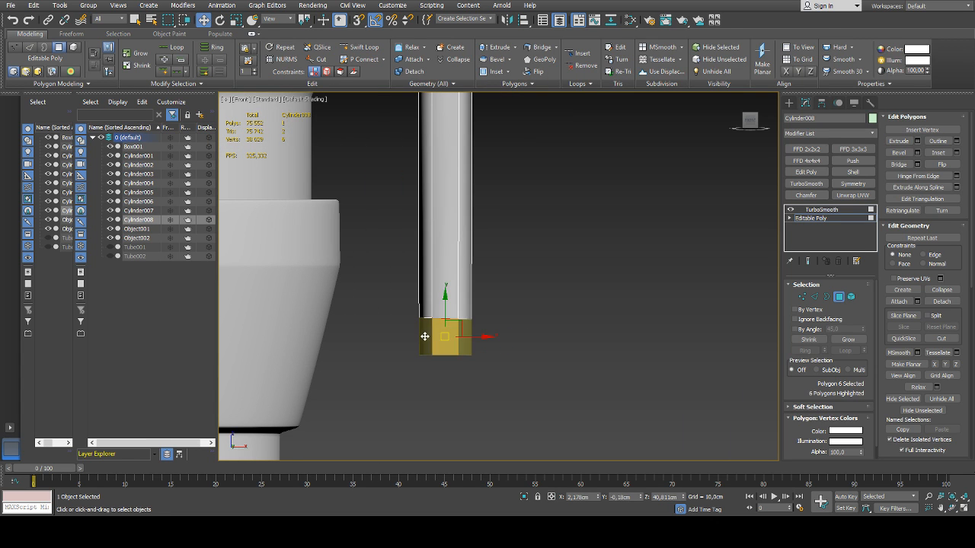
{"action": "middle_click_drag", "start_coordinate": [532, 323], "coordinate": [499, 299], "text": "alt"}
{"action": "key", "text": "1"}
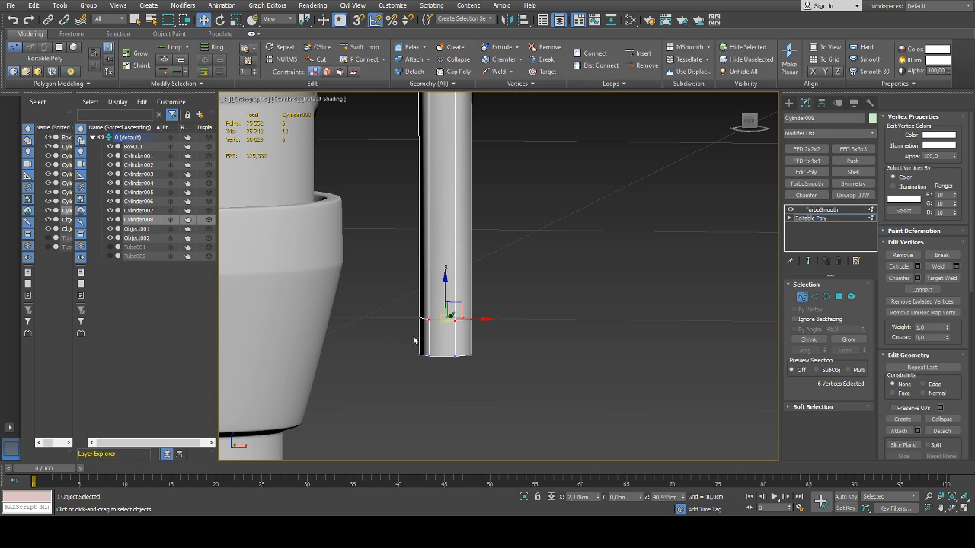
{"action": "middle_click_drag", "start_coordinate": [413, 336], "coordinate": [444, 286], "text": "alt"}
{"action": "key", "text": "r"}
{"action": "left_click_drag", "start_coordinate": [443, 365], "coordinate": [441, 240]}
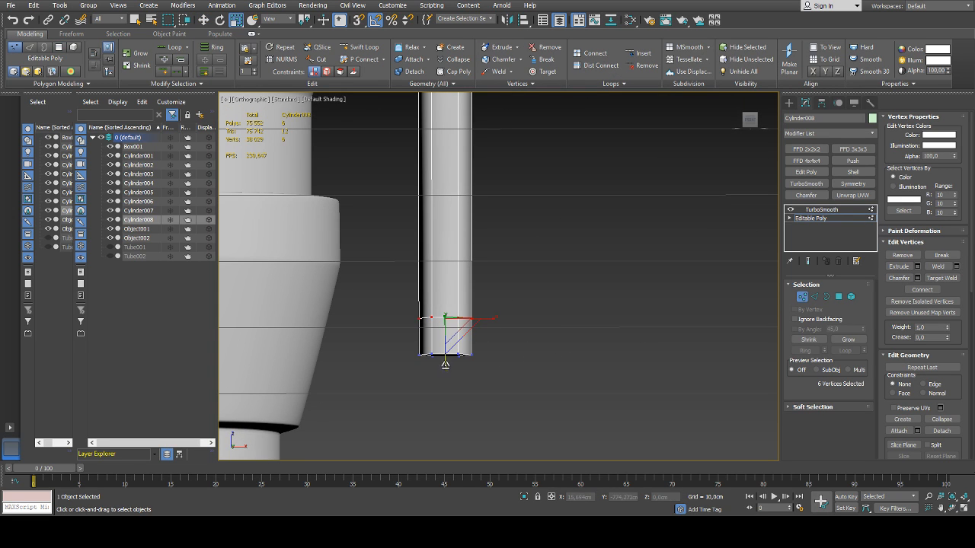
{"action": "mouse_move", "coordinate": [445, 365]}
{"action": "left_mouse_down"}
{"action": "mouse_move", "coordinate": [446, 263]}
{"action": "mouse_move", "coordinate": [453, 288]}
{"action": "left_mouse_up"}
Extrude the band of six side polygons at the rod's bottom end outward to form a collar
{"action": "key", "text": "4"}
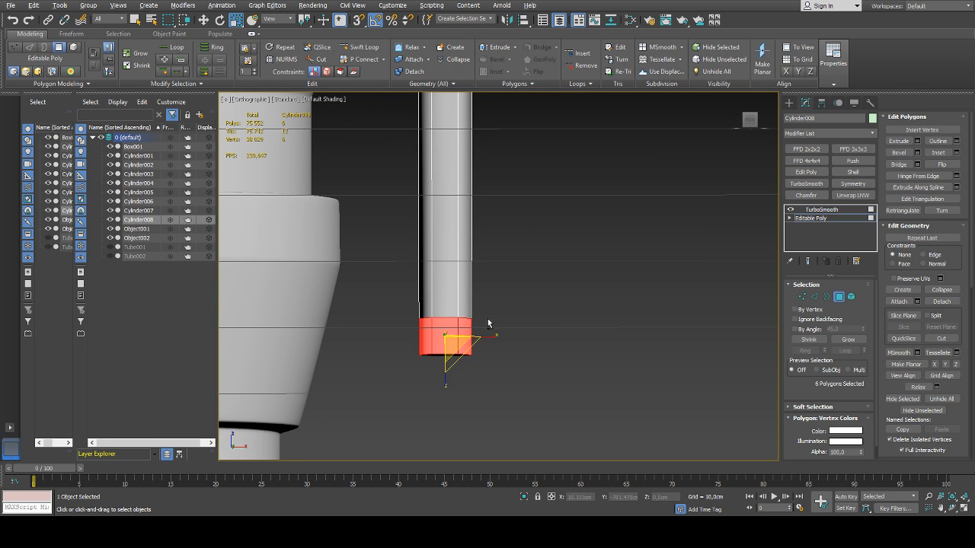
{"action": "middle_click_drag", "start_coordinate": [487, 320], "coordinate": [487, 329], "text": "alt"}
{"action": "key", "text": "p"}
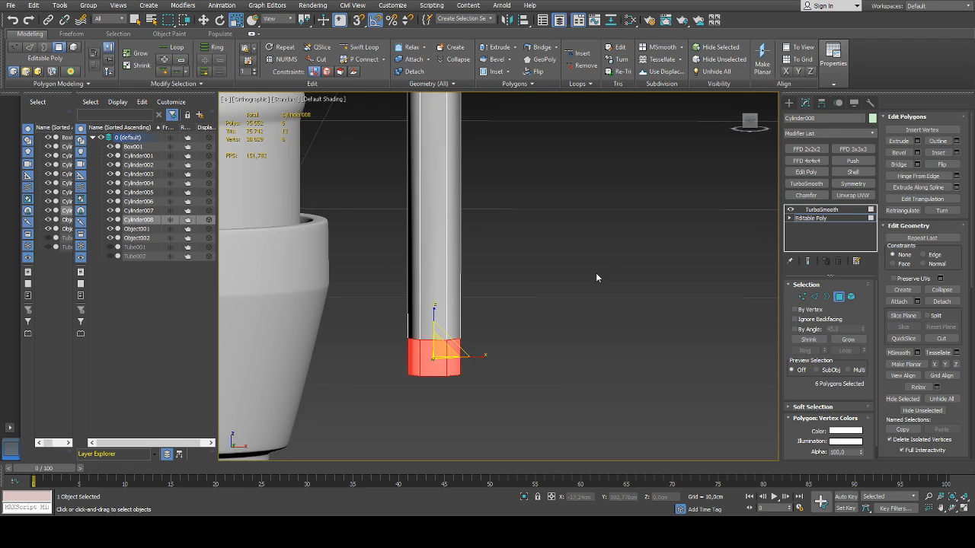
{"action": "mouse_move", "coordinate": [595, 274]}
{"action": "middle_mouse_down", "text": "alt"}
{"action": "mouse_move", "coordinate": [524, 317]}
{"action": "mouse_move", "coordinate": [684, 254]}
{"action": "middle_mouse_up", "text": "alt"}
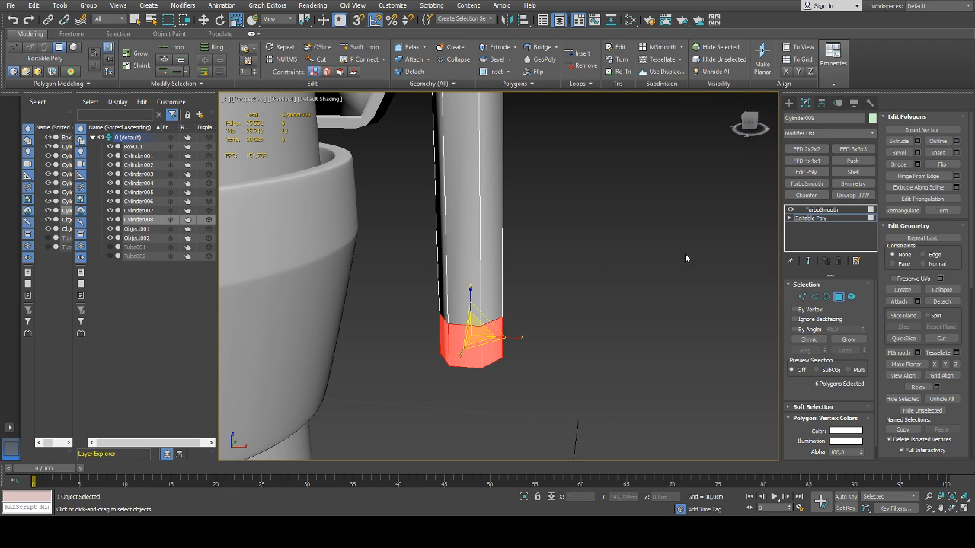
{"action": "left_click", "coordinate": [917, 143]}
{"action": "left_click", "coordinate": [507, 286]}
{"action": "right_click", "coordinate": [507, 301]}
{"action": "left_click_drag", "start_coordinate": [507, 302], "coordinate": [507, 295]}
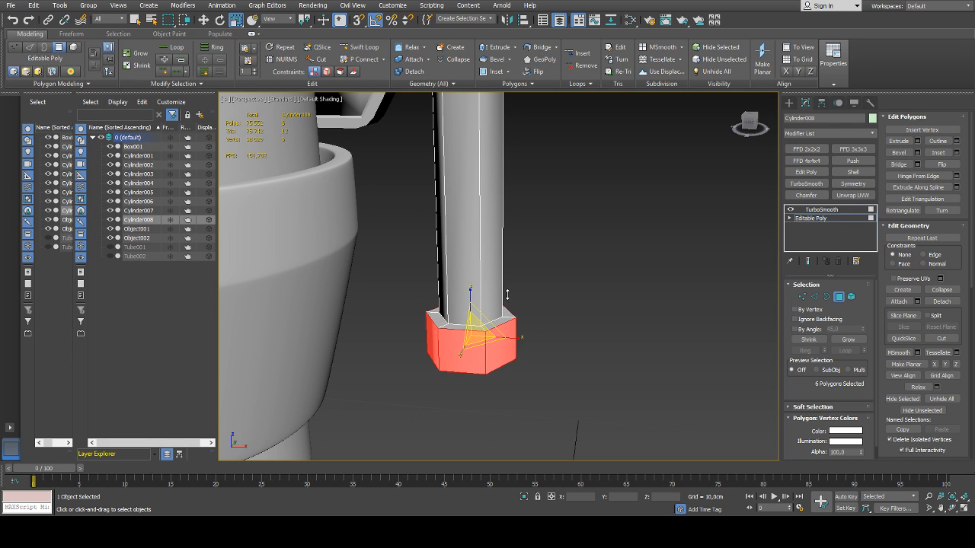
{"action": "scroll", "coordinate": [571, 289], "scroll_direction": "down", "scroll_amount": 5}
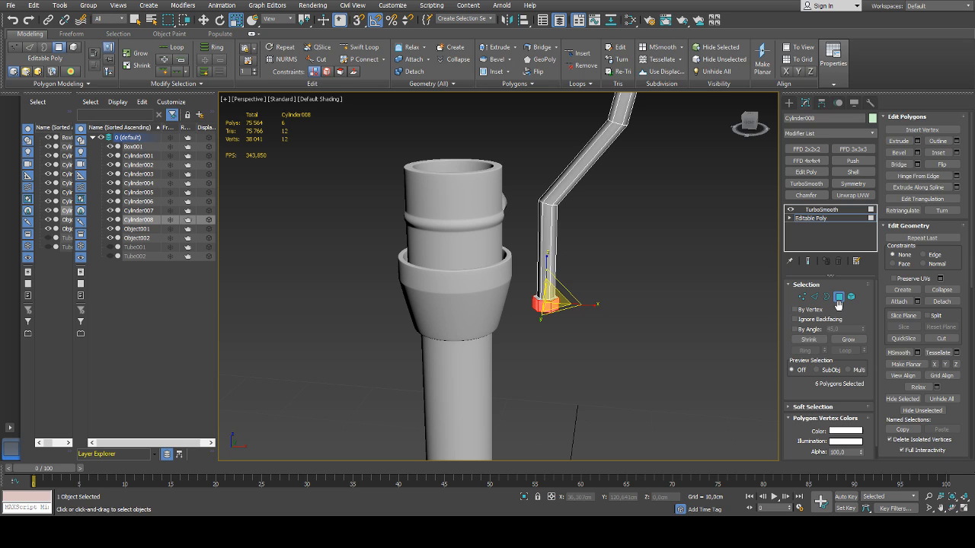
{"action": "left_click", "coordinate": [661, 266]}
{"action": "left_click", "coordinate": [838, 297]}
{"action": "left_click", "coordinate": [625, 281]}
Select all polygons of the rod's base mesh and apply Auto Smooth with a 45 degree threshold
{"action": "scroll", "coordinate": [620, 283], "scroll_direction": "down", "scroll_amount": 5}
{"action": "scroll", "coordinate": [582, 290], "scroll_direction": "up", "scroll_amount": 8}
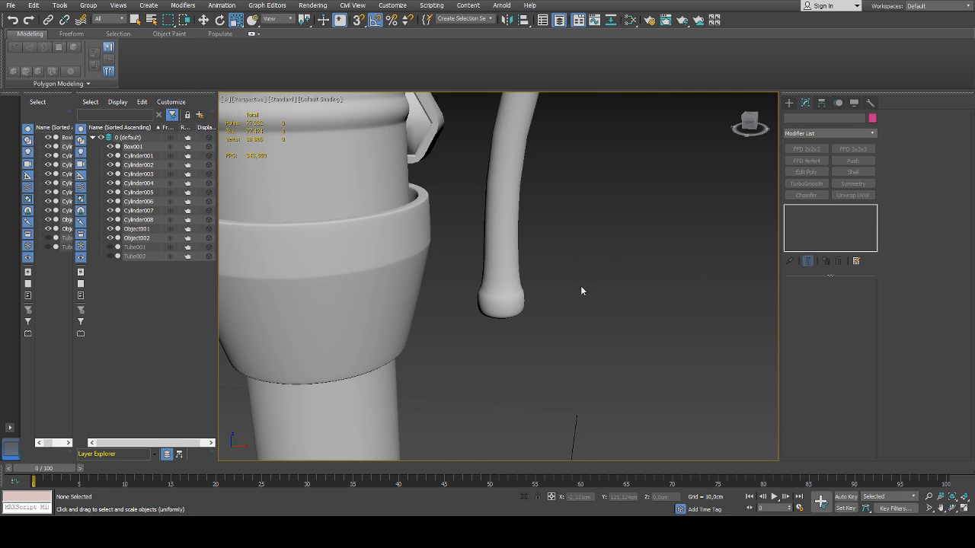
{"action": "left_click", "coordinate": [512, 268]}
{"action": "left_click", "coordinate": [812, 218]}
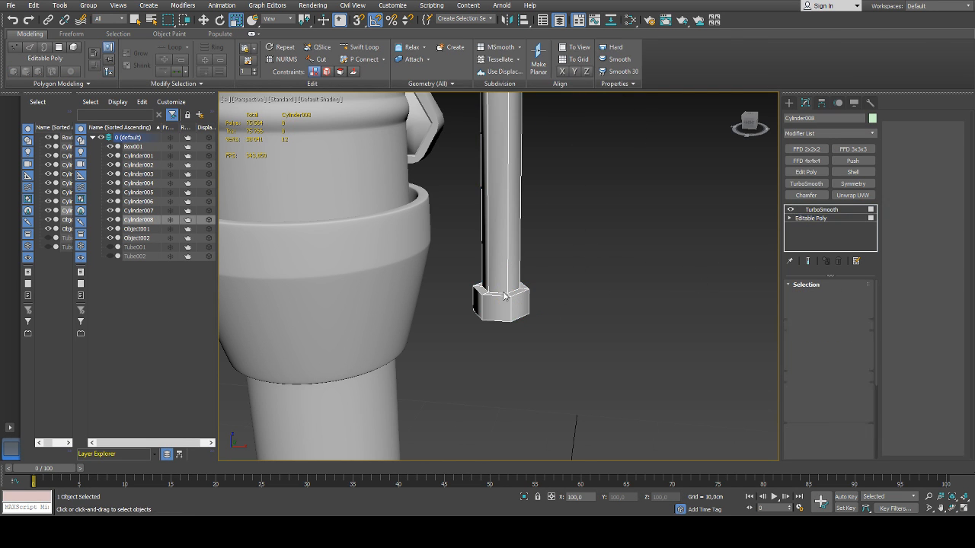
{"action": "key", "text": "4"}
{"action": "key", "text": "ctrl+a"}
{"action": "scroll", "coordinate": [902, 280], "scroll_direction": "down", "scroll_amount": 6}
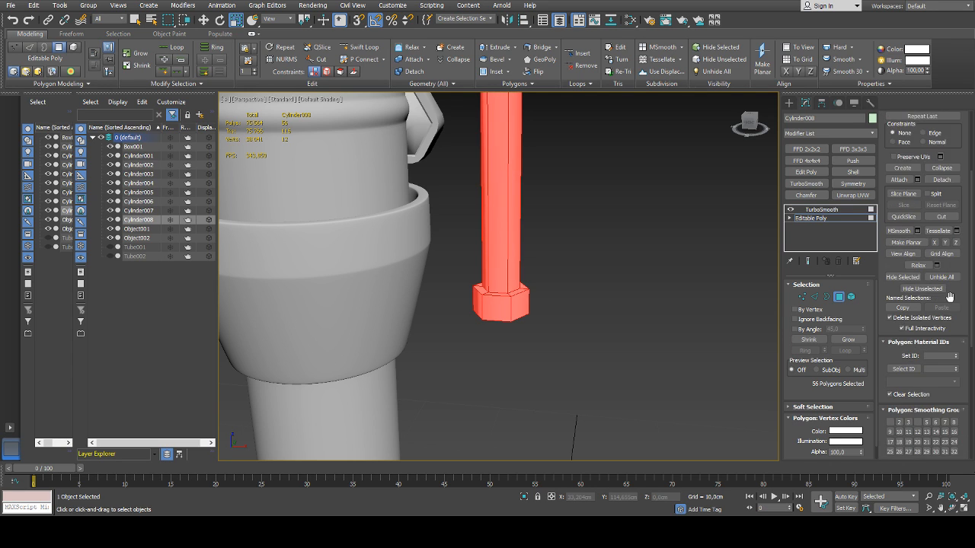
{"action": "left_click", "coordinate": [903, 277]}
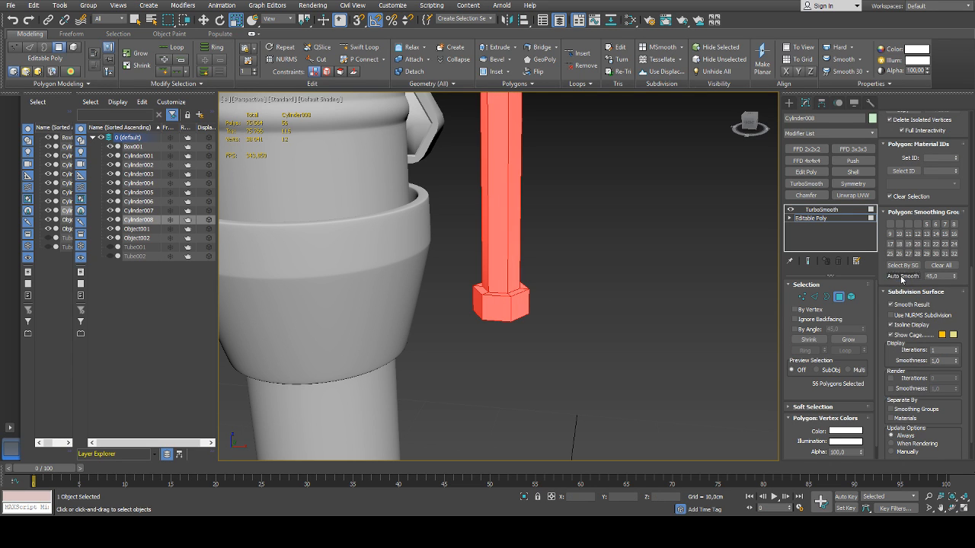
{"action": "left_click", "coordinate": [836, 300]}
Add a Chamfer modifier below TurboSmooth, limited to Unsmoothed Edges, with an amount of 0.012 cm
{"action": "scroll", "coordinate": [622, 242], "scroll_direction": "down", "scroll_amount": 6}
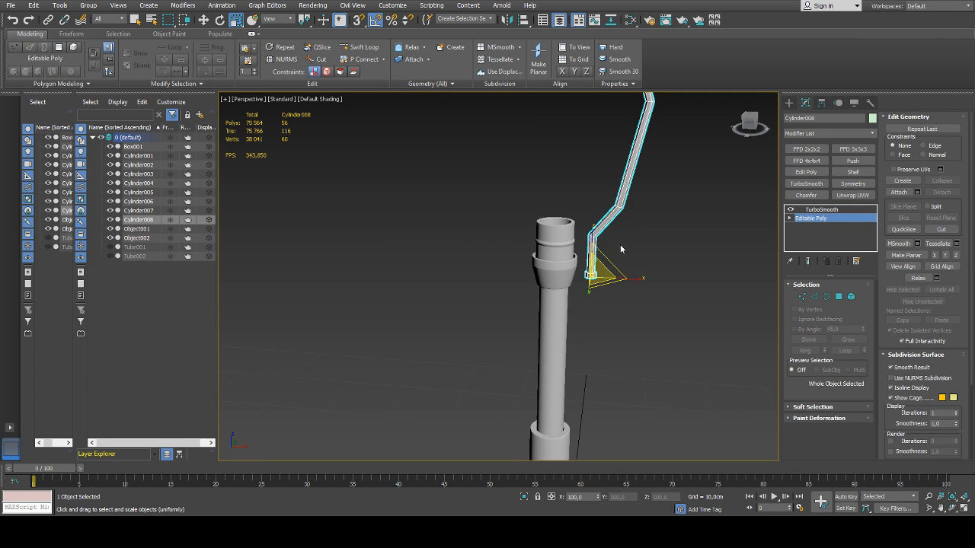
{"action": "middle_click_drag", "start_coordinate": [621, 244], "coordinate": [570, 296]}
{"action": "scroll", "coordinate": [593, 253], "scroll_direction": "up", "scroll_amount": 3}
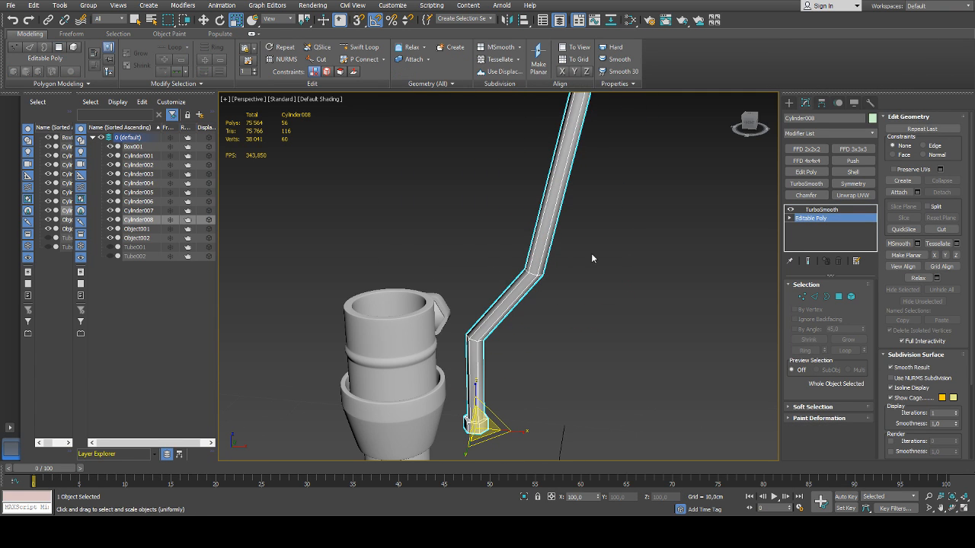
{"action": "left_click", "coordinate": [805, 195]}
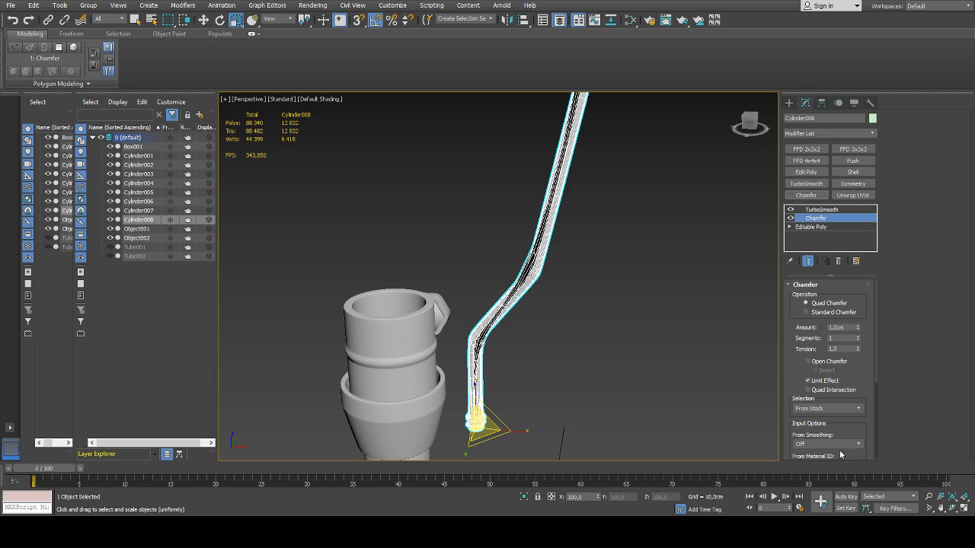
{"action": "left_click", "coordinate": [817, 467]}
{"action": "right_click", "coordinate": [857, 328]}
{"action": "left_click_drag", "start_coordinate": [858, 328], "coordinate": [858, 319]}
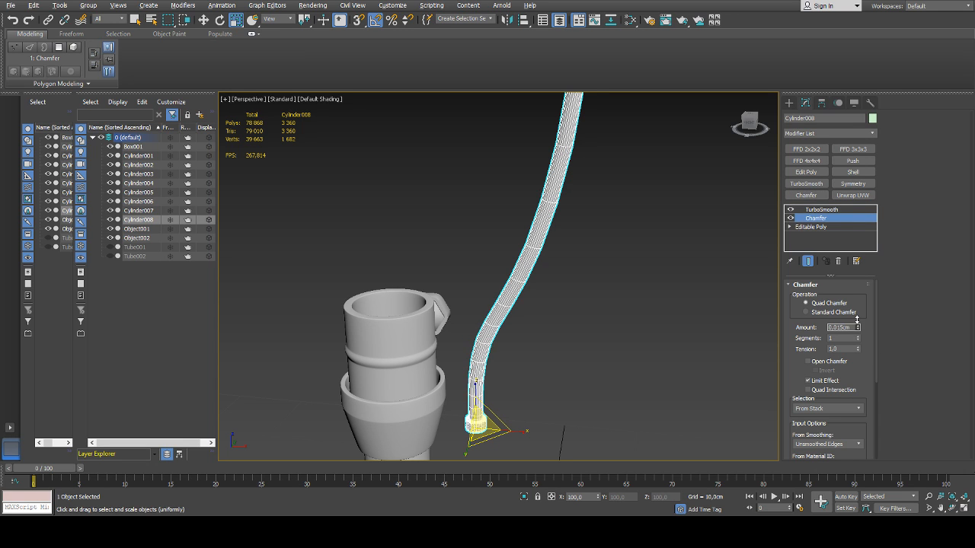
Unhide lampshade tubes Tube001 and Tube002 to examine the whole lamp with its rod, and hide both again
{"action": "scroll", "coordinate": [661, 316], "scroll_direction": "down", "scroll_amount": 8}
{"action": "middle_click_drag", "start_coordinate": [662, 317], "coordinate": [600, 309]}
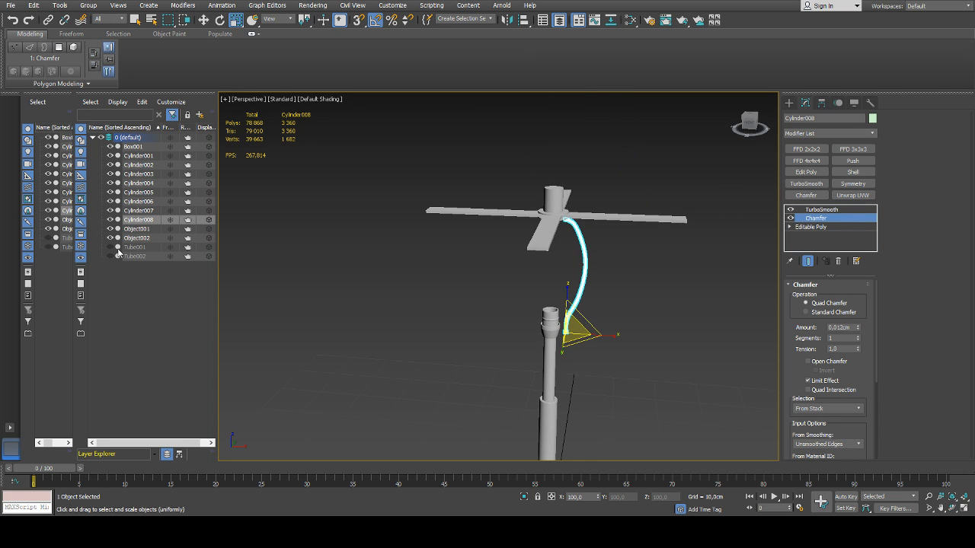
{"action": "left_click", "coordinate": [110, 249]}
{"action": "left_click", "coordinate": [109, 256]}
{"action": "left_click", "coordinate": [400, 300]}
{"action": "middle_click_drag", "start_coordinate": [400, 300], "coordinate": [395, 324], "text": "alt"}
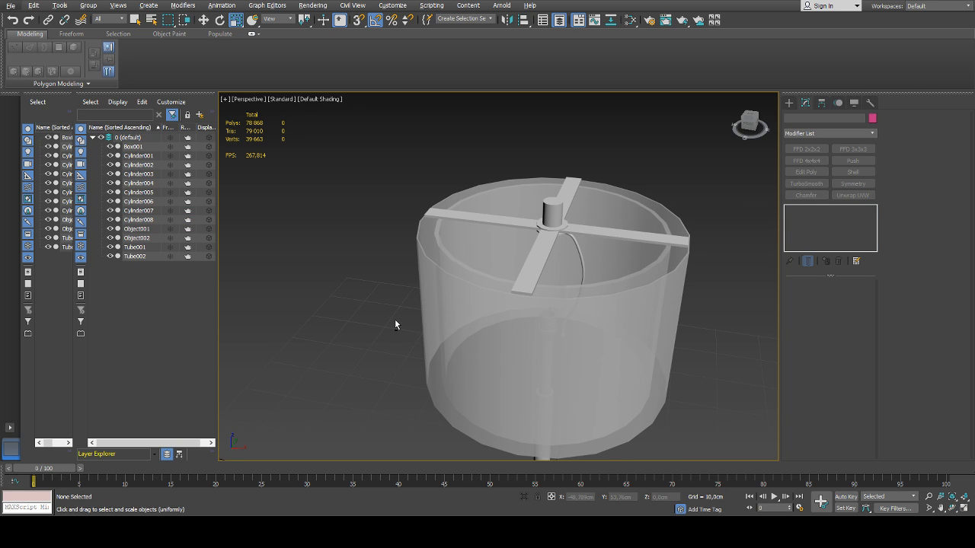
{"action": "scroll", "coordinate": [468, 326], "scroll_direction": "down", "scroll_amount": 3}
{"action": "middle_click_drag", "start_coordinate": [510, 319], "coordinate": [506, 295]}
{"action": "left_click", "coordinate": [109, 247]}
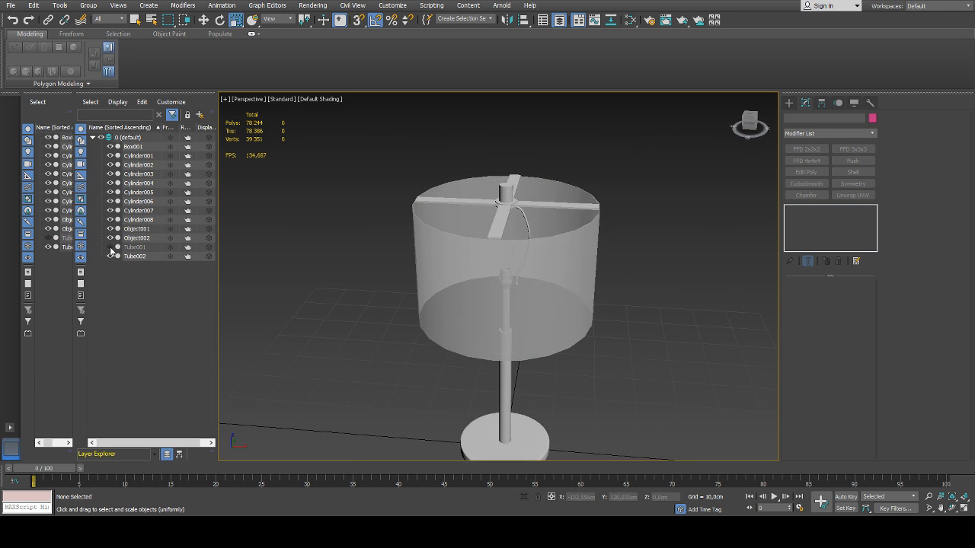
{"action": "left_click", "coordinate": [110, 256]}
Open the rod's base mesh for vertex editing with the end result of its modifiers shown
{"action": "scroll", "coordinate": [401, 274], "scroll_direction": "up", "scroll_amount": 5}
{"action": "left_click", "coordinate": [487, 281]}
{"action": "scroll", "coordinate": [481, 281], "scroll_direction": "up", "scroll_amount": 2}
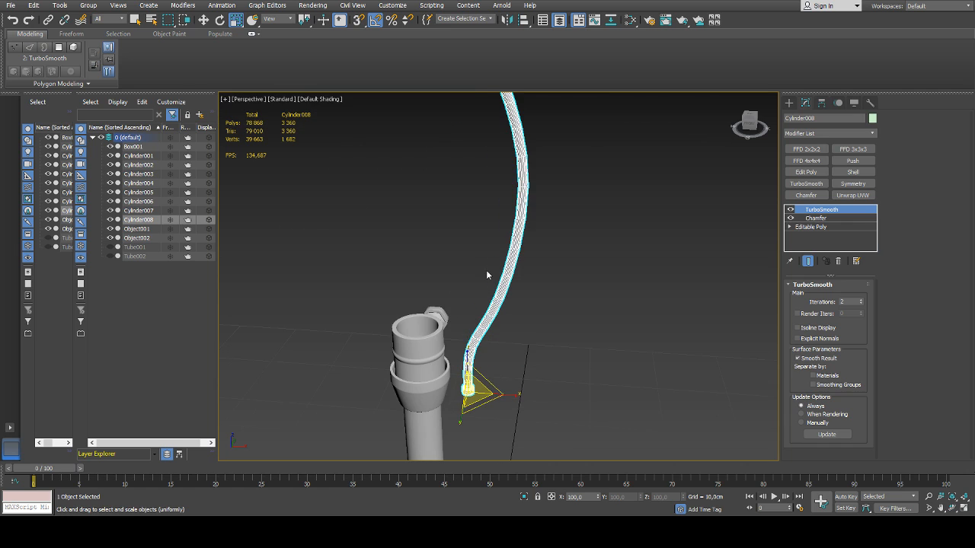
{"action": "middle_click_drag", "start_coordinate": [472, 301], "coordinate": [488, 277], "text": "alt"}
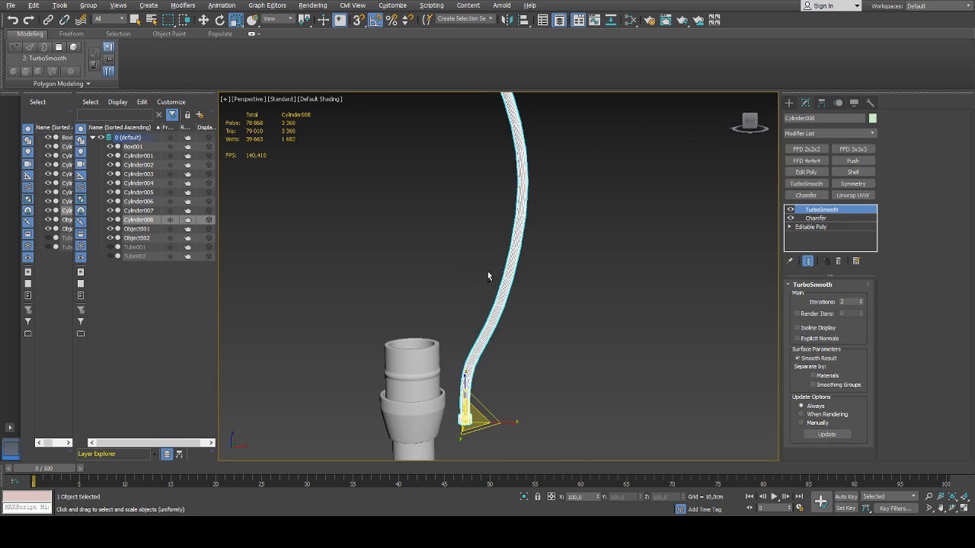
{"action": "left_click", "coordinate": [812, 227]}
{"action": "middle_click_drag", "start_coordinate": [708, 242], "coordinate": [666, 246], "text": "alt"}
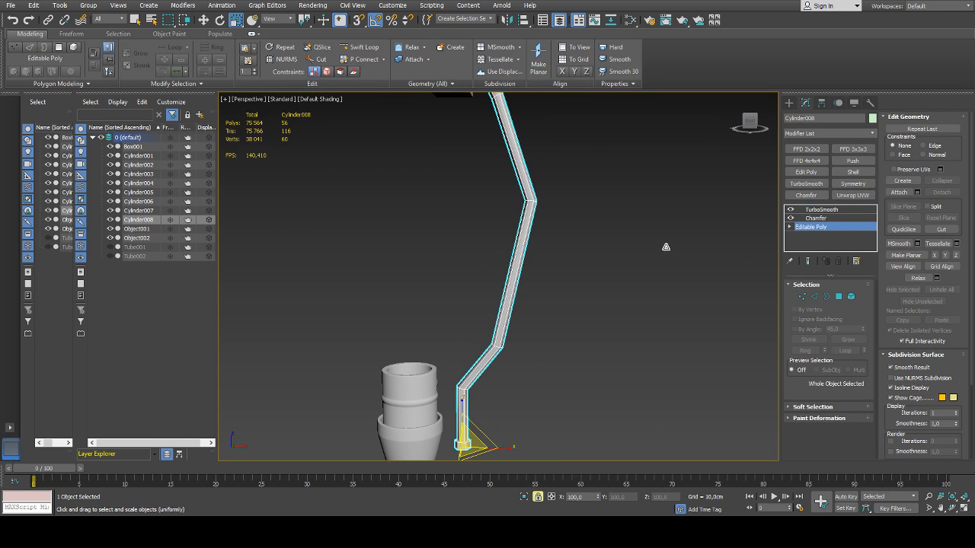
{"action": "left_click", "coordinate": [807, 261]}
{"action": "key", "text": "1"}
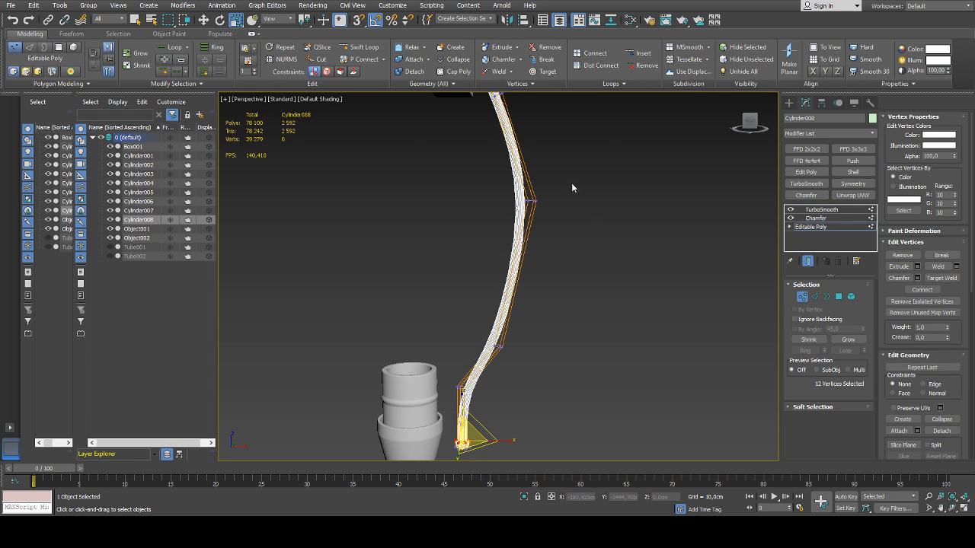
Move the vertices of the rod's middle bend outward to X 5.8 cm and leave vertex editing
{"action": "left_click_drag", "start_coordinate": [572, 185], "coordinate": [503, 224]}
{"action": "scroll", "coordinate": [529, 240], "scroll_direction": "up", "scroll_amount": 3}
{"action": "scroll", "coordinate": [534, 243], "scroll_direction": "down", "scroll_amount": 5}
{"action": "scroll", "coordinate": [537, 245], "scroll_direction": "down", "scroll_amount": 3}
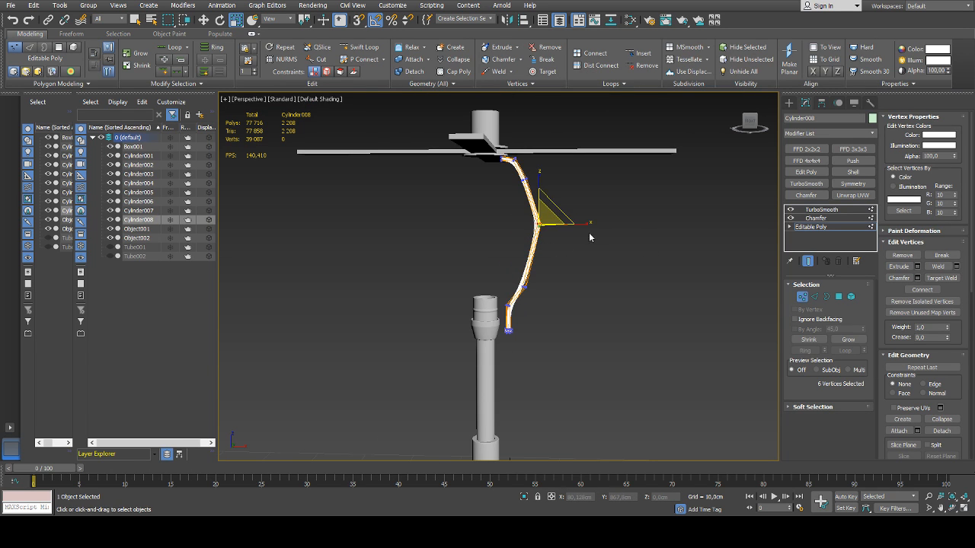
{"action": "key", "text": "w"}
{"action": "left_click_drag", "start_coordinate": [577, 225], "coordinate": [585, 226]}
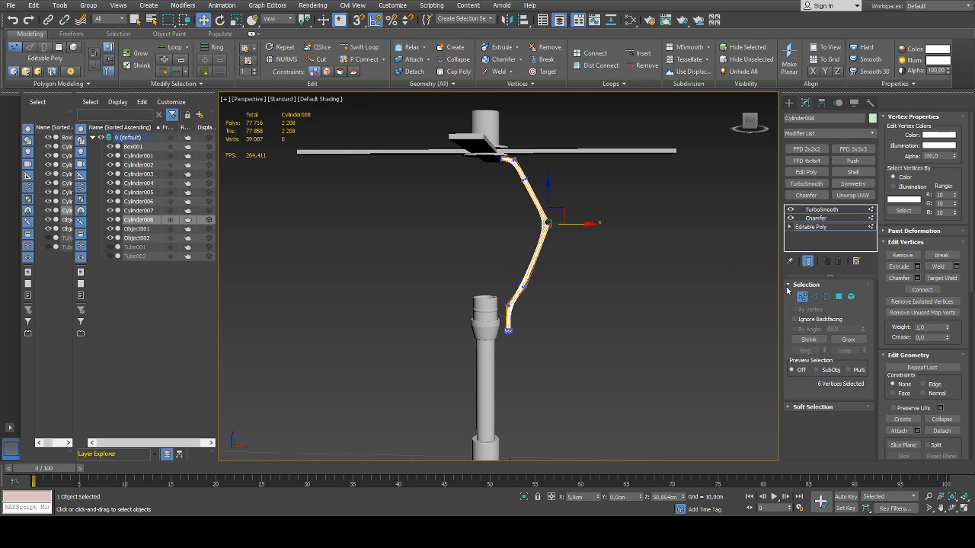
{"action": "left_click", "coordinate": [802, 296]}
{"action": "left_click", "coordinate": [637, 259]}
{"action": "left_click", "coordinate": [537, 213]}
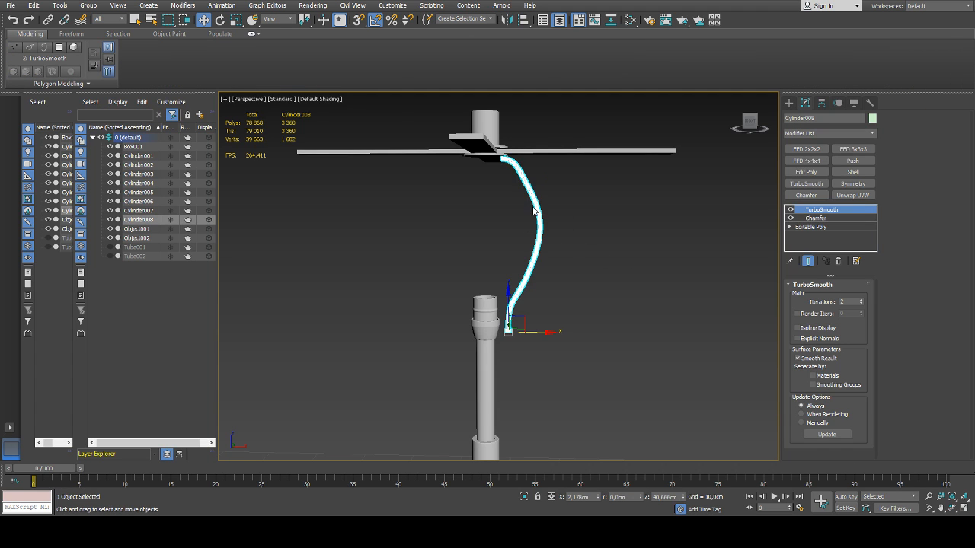
Set the rod's TurboSmooth iterations to 3
{"action": "scroll", "coordinate": [511, 181], "scroll_direction": "up", "scroll_amount": 4}
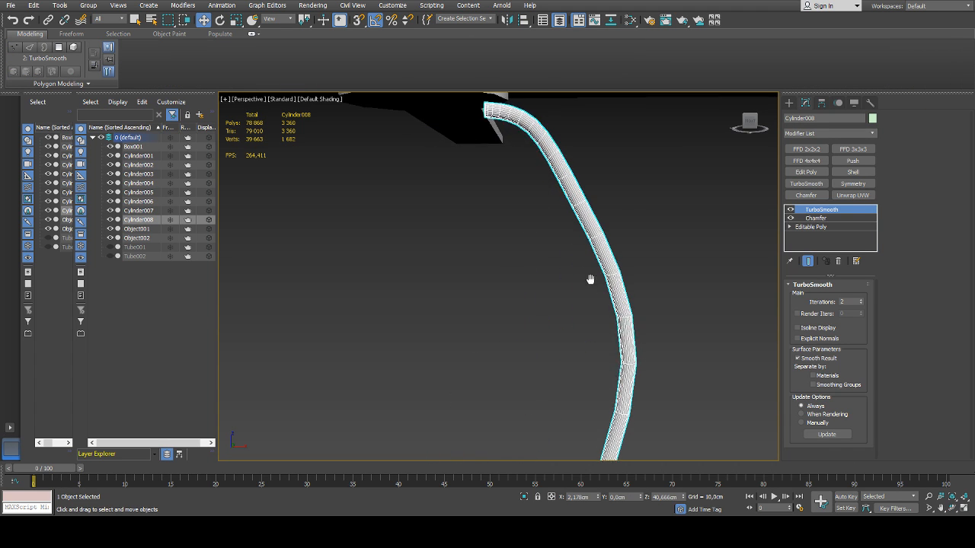
{"action": "scroll", "coordinate": [555, 206], "scroll_direction": "down", "scroll_amount": 3}
{"action": "left_click", "coordinate": [861, 301]}
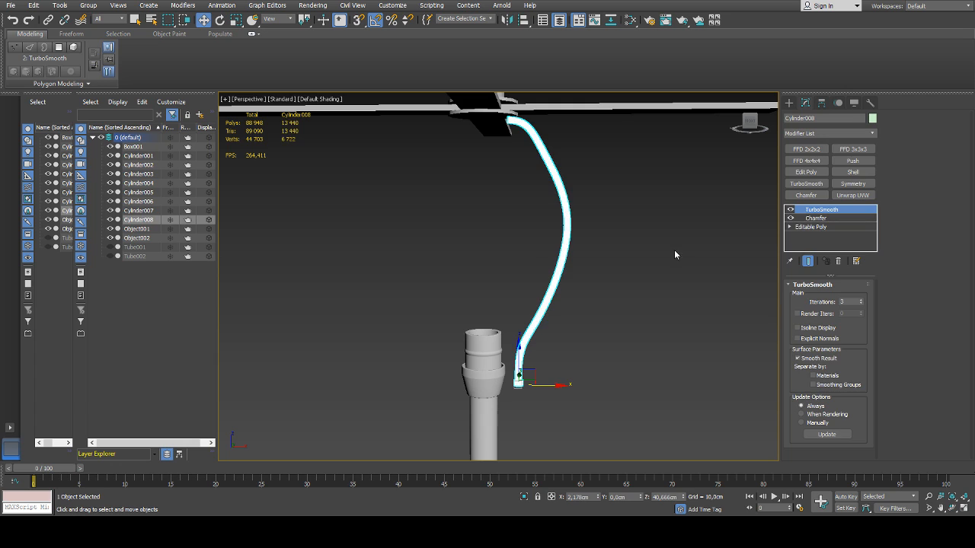
Examine the smoothed rod along its bend, at its collared lower end and where it meets the cross support
{"action": "left_click", "coordinate": [584, 250]}
{"action": "scroll", "coordinate": [583, 250], "scroll_direction": "up", "scroll_amount": 3}
{"action": "scroll", "coordinate": [583, 250], "scroll_direction": "down", "scroll_amount": 5}
{"action": "middle_click_drag", "start_coordinate": [584, 256], "coordinate": [583, 276], "text": "alt"}
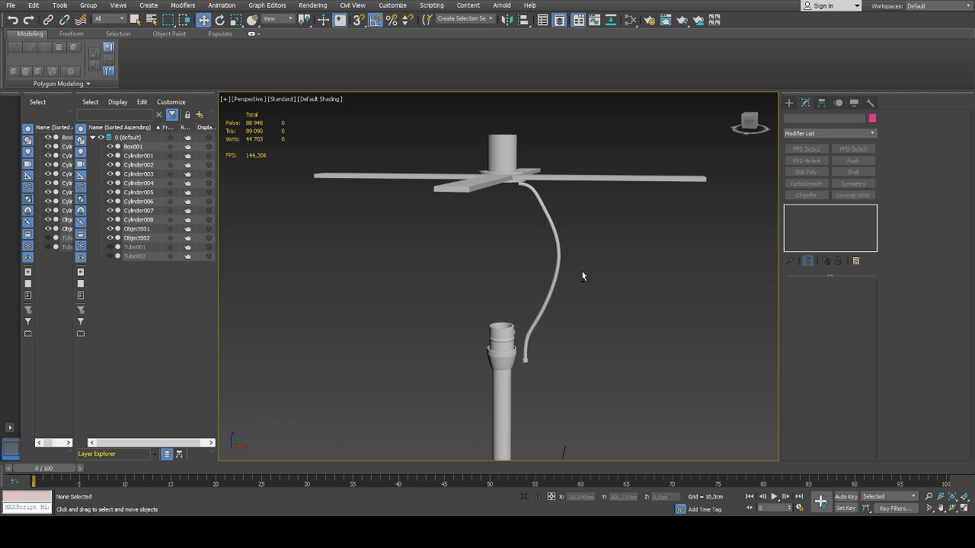
{"action": "middle_click_drag", "start_coordinate": [528, 368], "coordinate": [567, 317]}
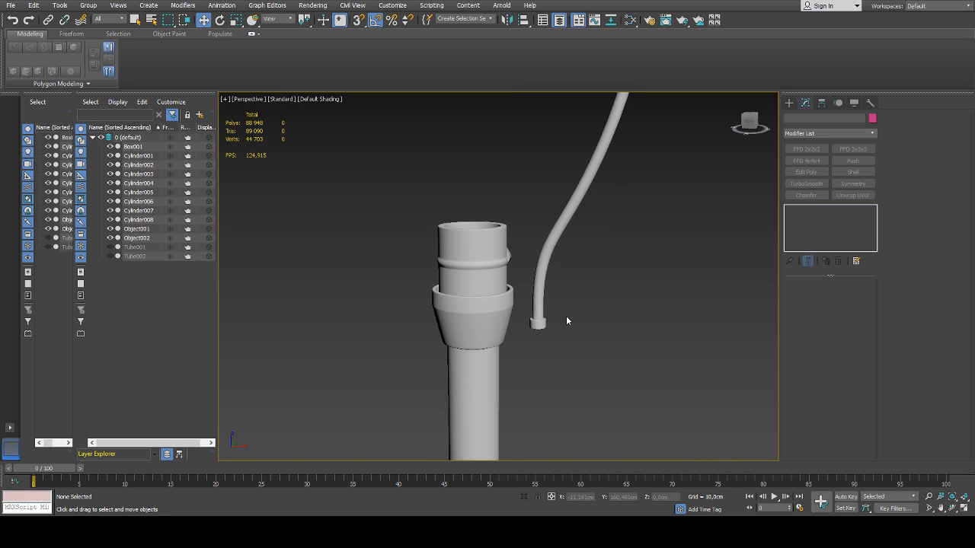
{"action": "scroll", "coordinate": [566, 321], "scroll_direction": "up", "scroll_amount": 8}
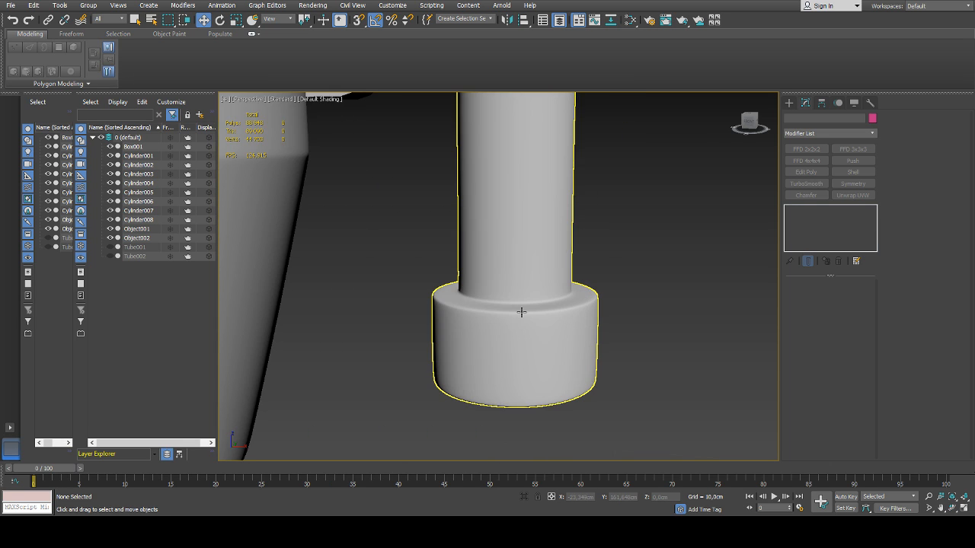
{"action": "left_click", "coordinate": [522, 313]}
{"action": "scroll", "coordinate": [542, 311], "scroll_direction": "down", "scroll_amount": 8}
{"action": "middle_click_drag", "start_coordinate": [565, 265], "coordinate": [527, 350]}
{"action": "middle_click_drag", "start_coordinate": [547, 215], "coordinate": [527, 337]}
{"action": "scroll", "coordinate": [455, 200], "scroll_direction": "up", "scroll_amount": 8}
{"action": "scroll", "coordinate": [457, 199], "scroll_direction": "down", "scroll_amount": 2}
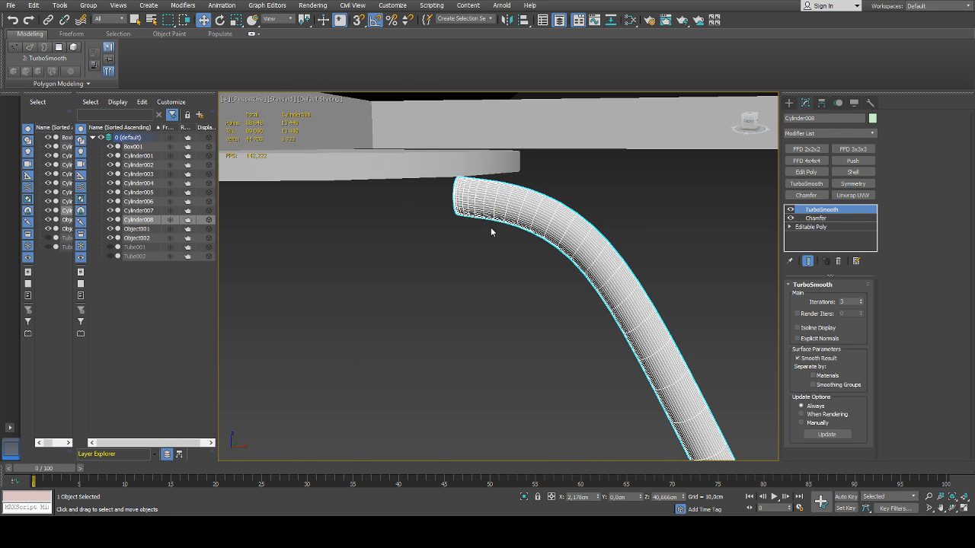
{"action": "middle_click_drag", "start_coordinate": [491, 232], "coordinate": [539, 242], "text": "alt"}
{"action": "scroll", "coordinate": [540, 243], "scroll_direction": "down", "scroll_amount": 8}
{"action": "middle_click_drag", "start_coordinate": [563, 305], "coordinate": [548, 244]}
{"action": "middle_click_drag", "start_coordinate": [549, 244], "coordinate": [565, 263], "text": "alt"}
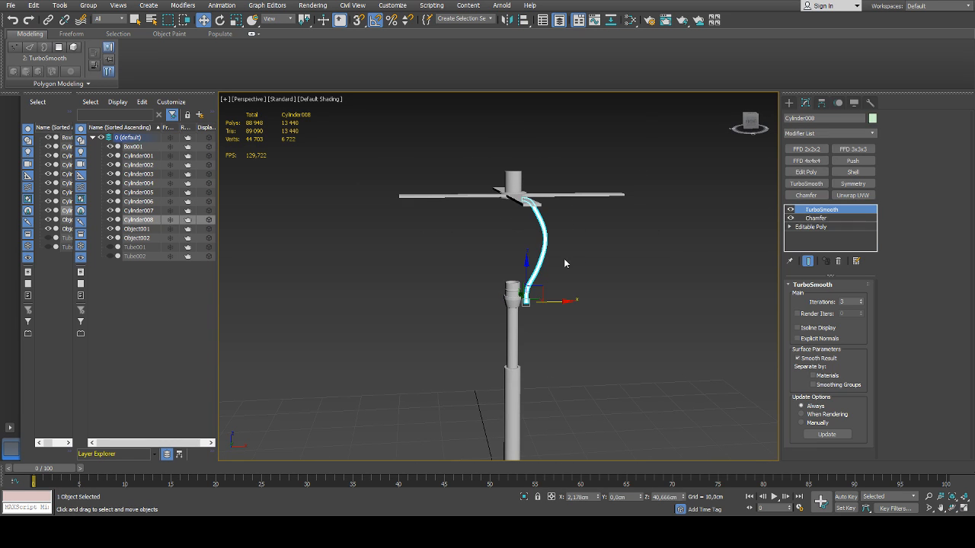
Add an X-axis Symmetry modifier directly above the rod's Editable Poly and centre its mirror plane on the lamp's axis
{"action": "left_click", "coordinate": [820, 227]}
{"action": "left_click", "coordinate": [853, 183]}
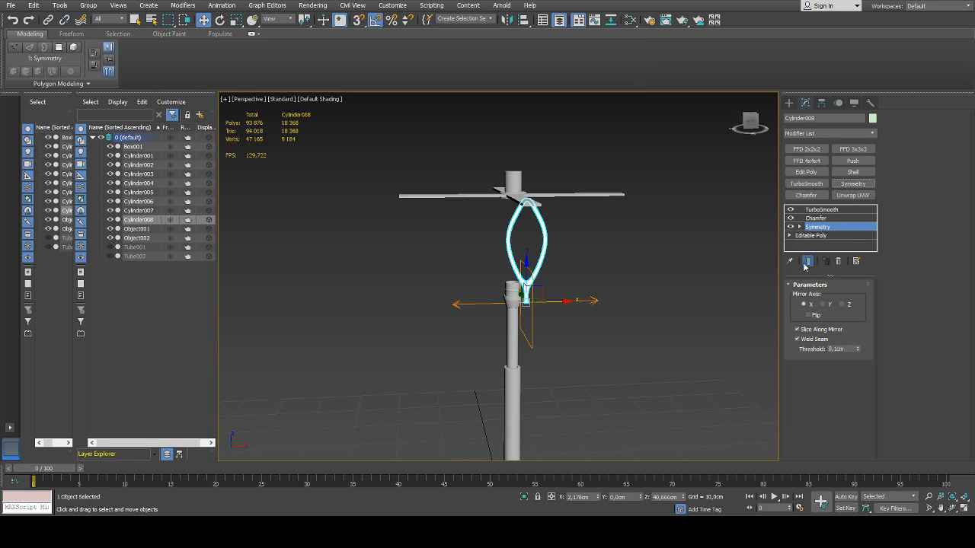
{"action": "left_click", "coordinate": [799, 227]}
{"action": "left_click", "coordinate": [812, 237]}
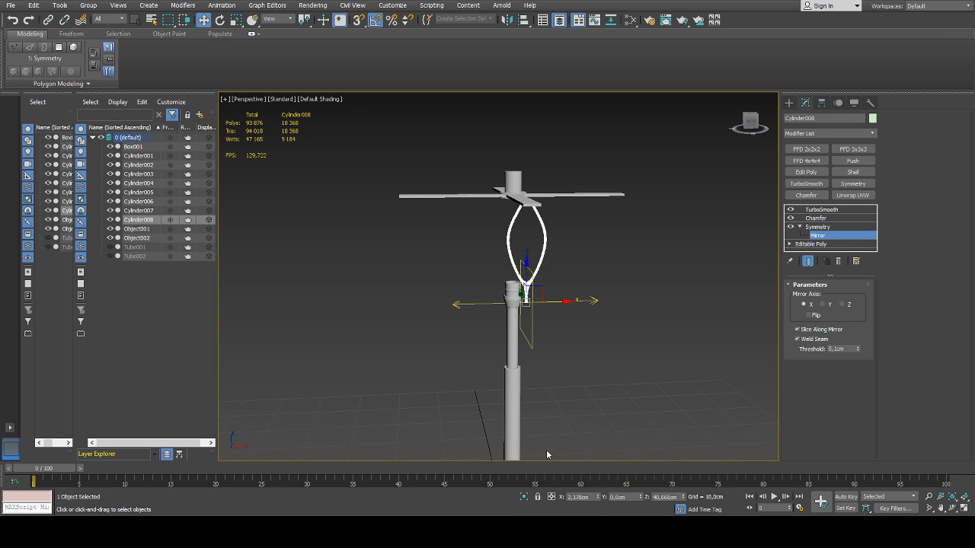
{"action": "right_click", "coordinate": [598, 498]}
{"action": "mouse_move", "coordinate": [629, 296]}
{"action": "middle_mouse_down", "text": "alt"}
{"action": "mouse_move", "coordinate": [599, 284]}
{"action": "mouse_move", "coordinate": [618, 300]}
{"action": "middle_mouse_up", "text": "alt"}
{"action": "left_click", "coordinate": [813, 236]}
{"action": "left_click", "coordinate": [743, 251]}
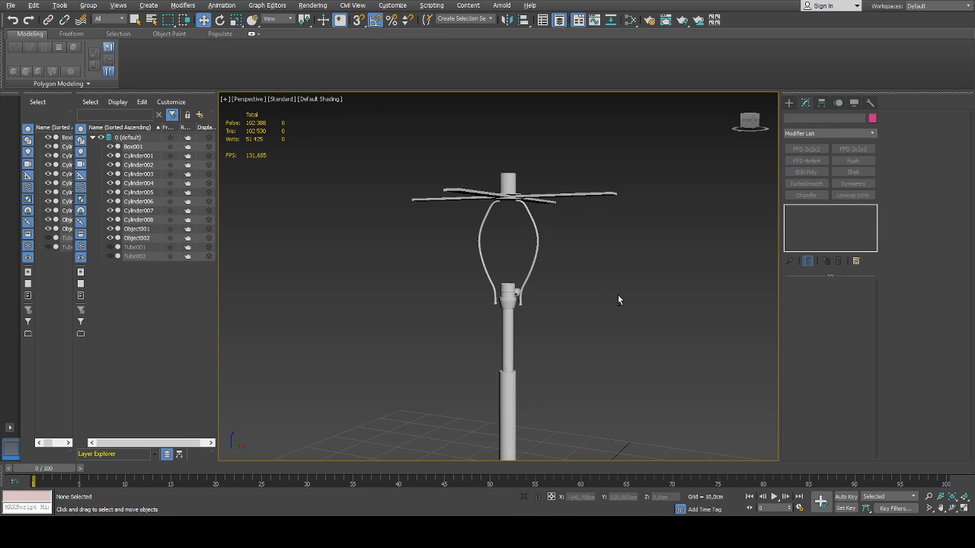
Create a standard cylinder beside the lamp base with a radius of about 5.1 cm and a height of about 12.3 cm
{"action": "middle_click_drag", "start_coordinate": [545, 284], "coordinate": [665, 293], "text": "alt"}
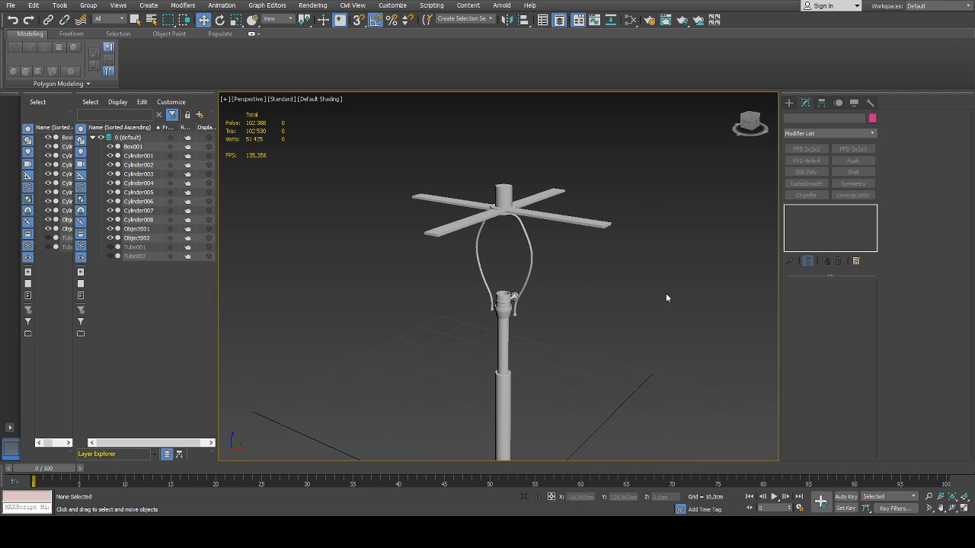
{"action": "left_click", "coordinate": [789, 103]}
{"action": "middle_click_drag", "start_coordinate": [637, 332], "coordinate": [632, 321], "text": "alt"}
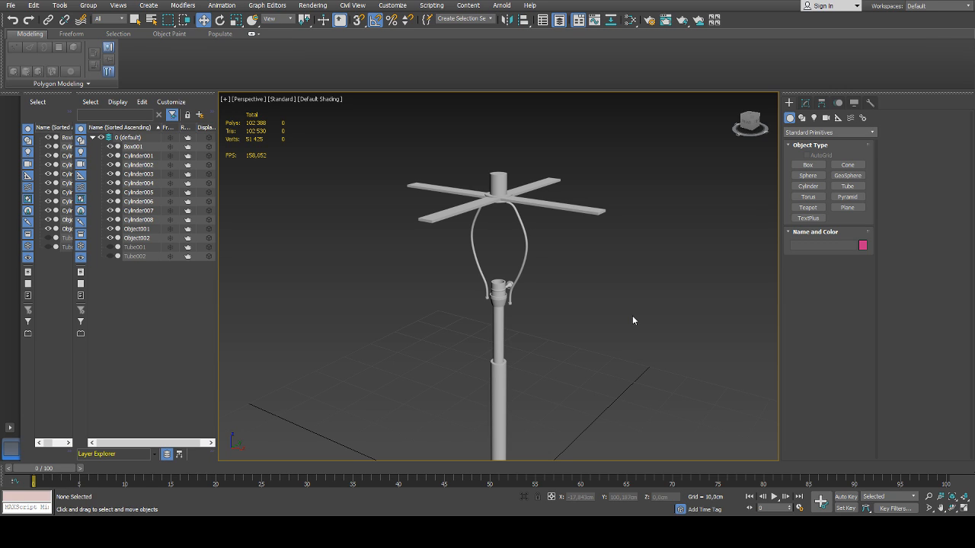
{"action": "left_click", "coordinate": [813, 188]}
{"action": "middle_click_drag", "start_coordinate": [633, 329], "coordinate": [629, 396], "text": "alt"}
{"action": "middle_click_drag", "start_coordinate": [629, 396], "coordinate": [591, 240]}
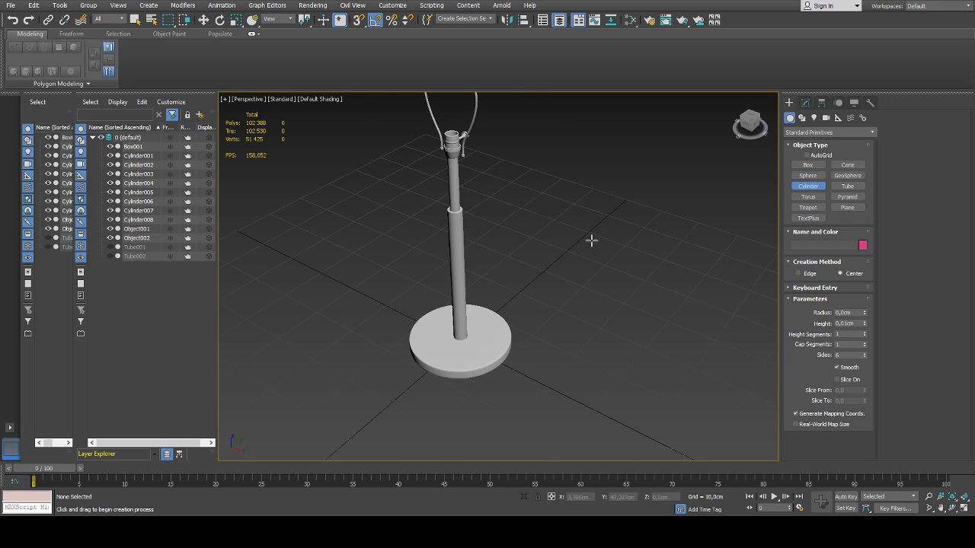
{"action": "left_click_drag", "start_coordinate": [546, 377], "coordinate": [578, 369]}
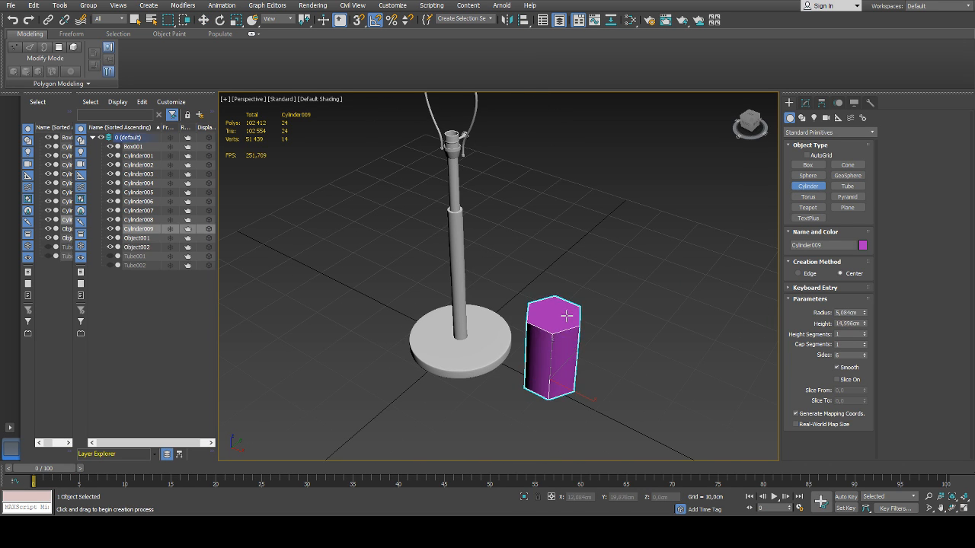
{"action": "left_click", "coordinate": [566, 332]}
{"action": "key", "text": "w"}
Set the new cylinder to 12 sides, 2 height segments and 2 cap segments
{"action": "left_click", "coordinate": [806, 103]}
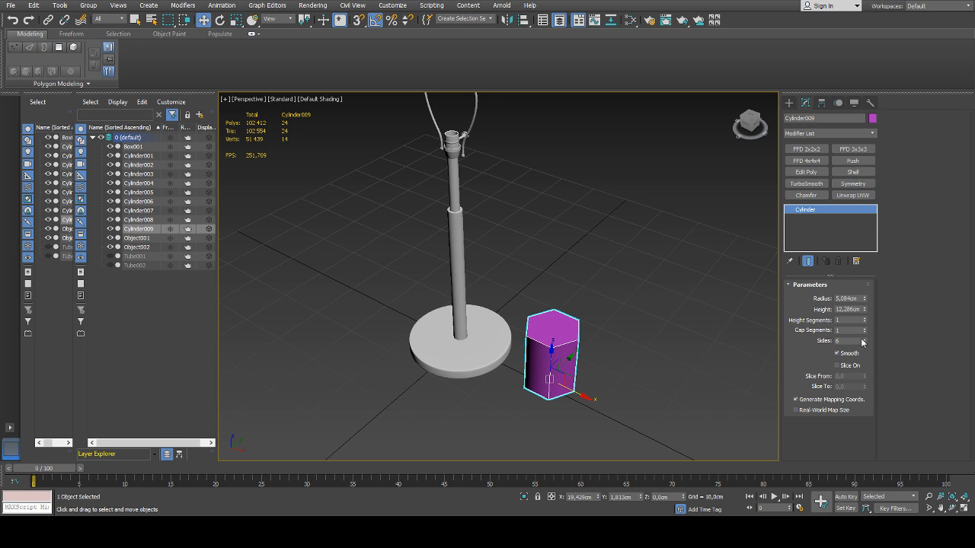
{"action": "left_click", "coordinate": [865, 340]}
{"action": "left_click", "coordinate": [865, 340]}
{"action": "left_click", "coordinate": [865, 341]}
{"action": "left_click", "coordinate": [865, 340]}
{"action": "left_click", "coordinate": [865, 341]}
{"action": "left_click", "coordinate": [865, 340]}
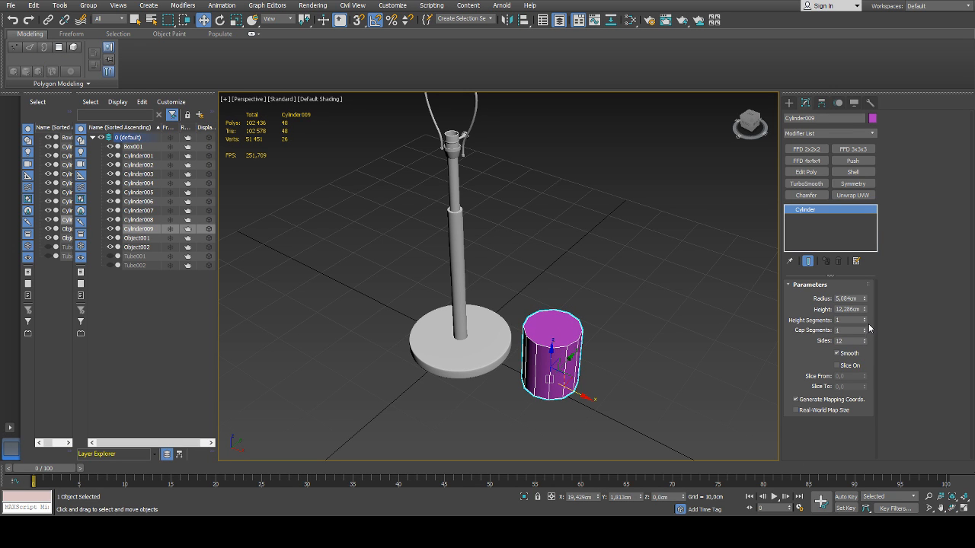
{"action": "left_click", "coordinate": [865, 333]}
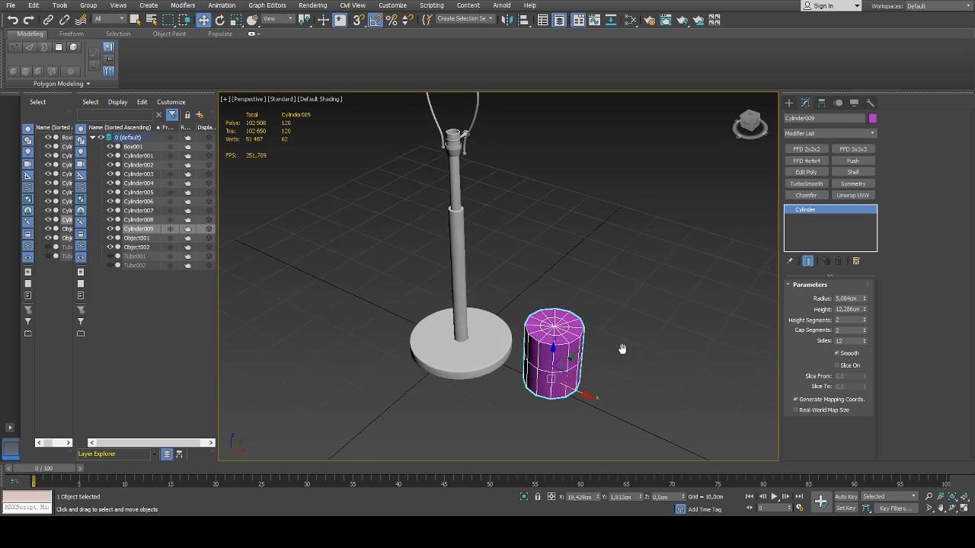
Centre the cylinder on the lamp at X 0 and Y 0, and raise it to Z about 41.9 cm
{"action": "scroll", "coordinate": [633, 347], "scroll_direction": "down", "scroll_amount": 5}
{"action": "right_click", "coordinate": [598, 497]}
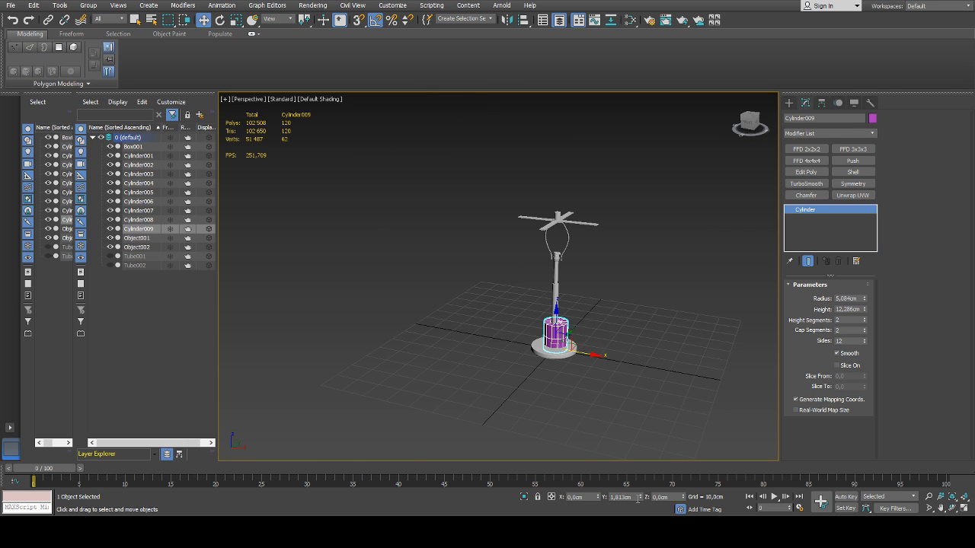
{"action": "right_click", "coordinate": [638, 497]}
{"action": "left_click_drag", "start_coordinate": [556, 320], "coordinate": [554, 227]}
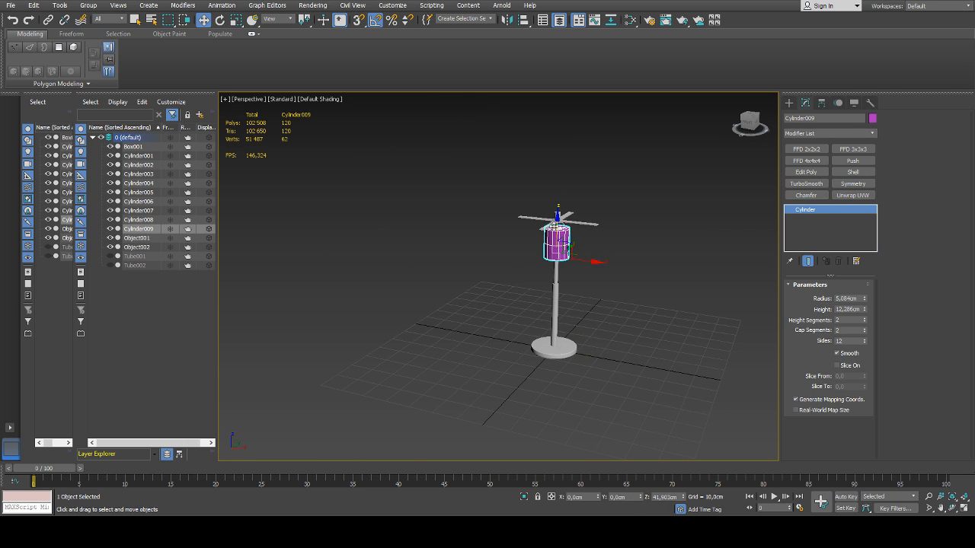
{"action": "scroll", "coordinate": [555, 226], "scroll_direction": "up", "scroll_amount": 6}
{"action": "scroll", "coordinate": [558, 249], "scroll_direction": "down", "scroll_amount": 2}
{"action": "middle_click_drag", "start_coordinate": [612, 313], "coordinate": [735, 294], "text": "alt"}
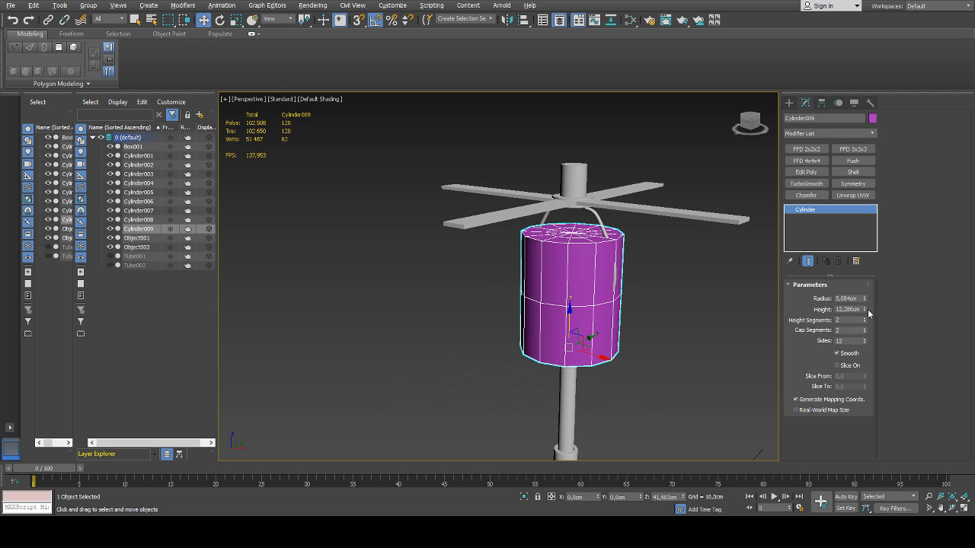
Shrink the cylinder to a radius of about 2.9 cm and height of about 7.55 cm, and raise it to Z about 46.4 cm
{"action": "left_click_drag", "start_coordinate": [868, 312], "coordinate": [833, 329]}
{"action": "key", "text": "ctrl+z"}
{"action": "left_click_drag", "start_coordinate": [568, 315], "coordinate": [569, 274]}
{"action": "scroll", "coordinate": [602, 276], "scroll_direction": "up", "scroll_amount": 5}
{"action": "middle_click_drag", "start_coordinate": [605, 275], "coordinate": [601, 279], "text": "alt"}
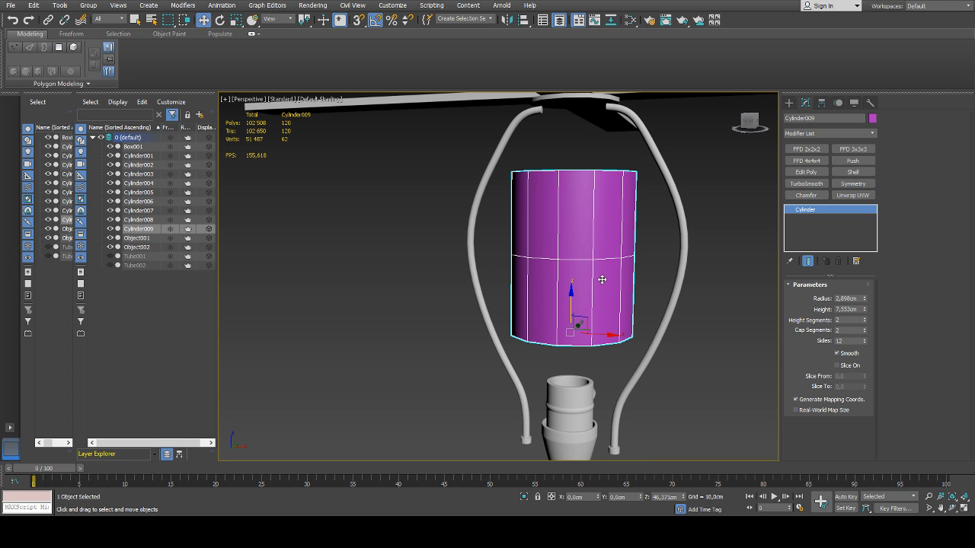
{"action": "scroll", "coordinate": [602, 279], "scroll_direction": "down", "scroll_amount": 4}
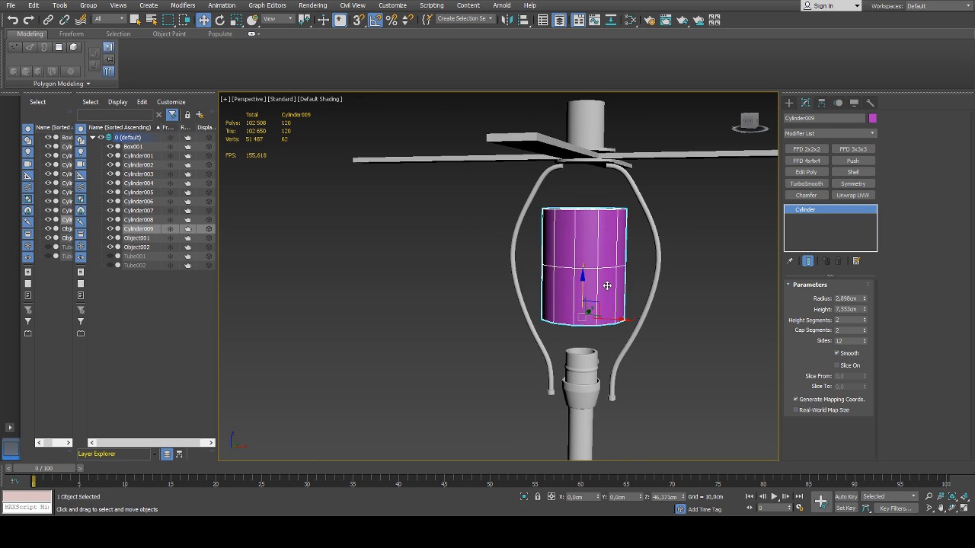
{"action": "middle_click_drag", "start_coordinate": [608, 285], "coordinate": [568, 301], "text": "alt"}
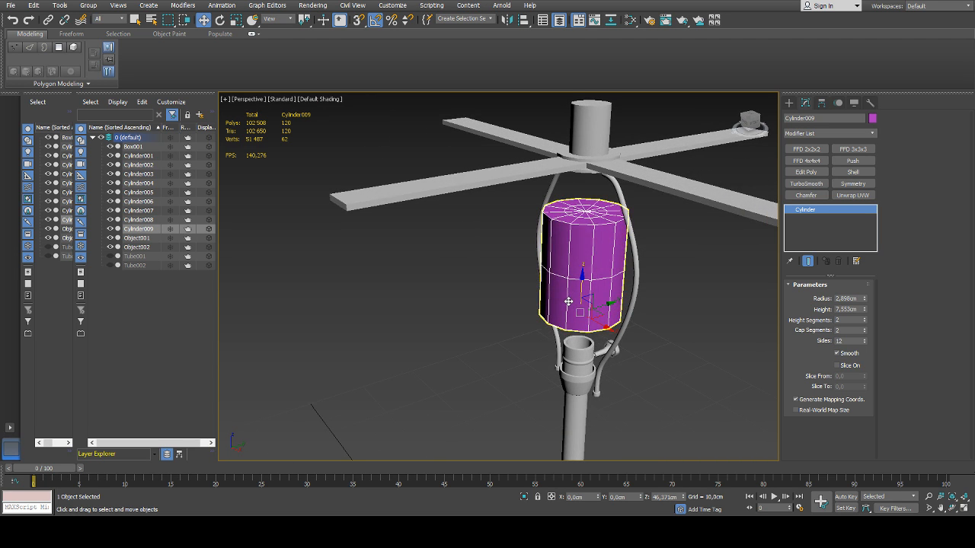
{"action": "middle_click_drag", "start_coordinate": [586, 290], "coordinate": [607, 297], "text": "alt"}
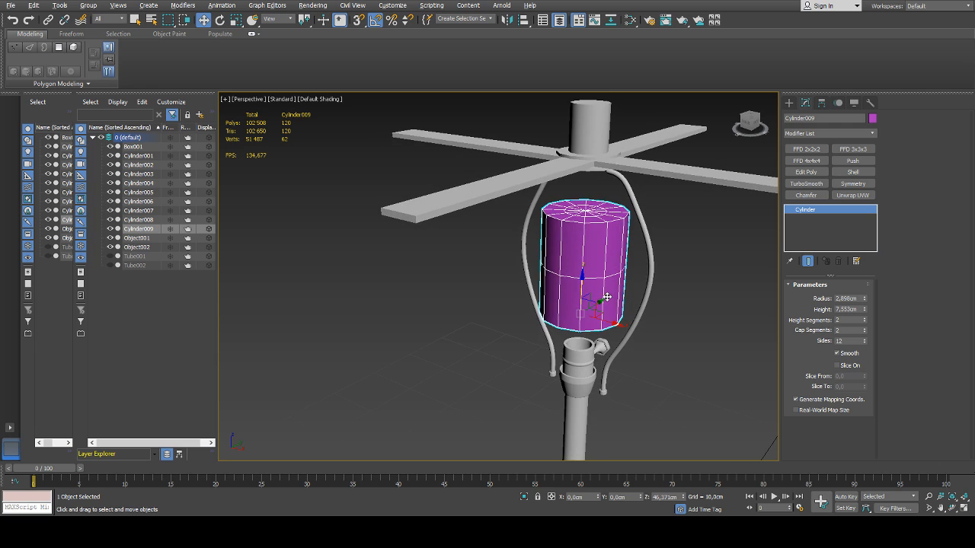
Assign the lamp's grey material to the cylinder between the rods and turn on its see-through display
{"action": "left_click", "coordinate": [672, 313]}
{"action": "left_click", "coordinate": [599, 298]}
{"action": "left_click", "coordinate": [56, 146]}
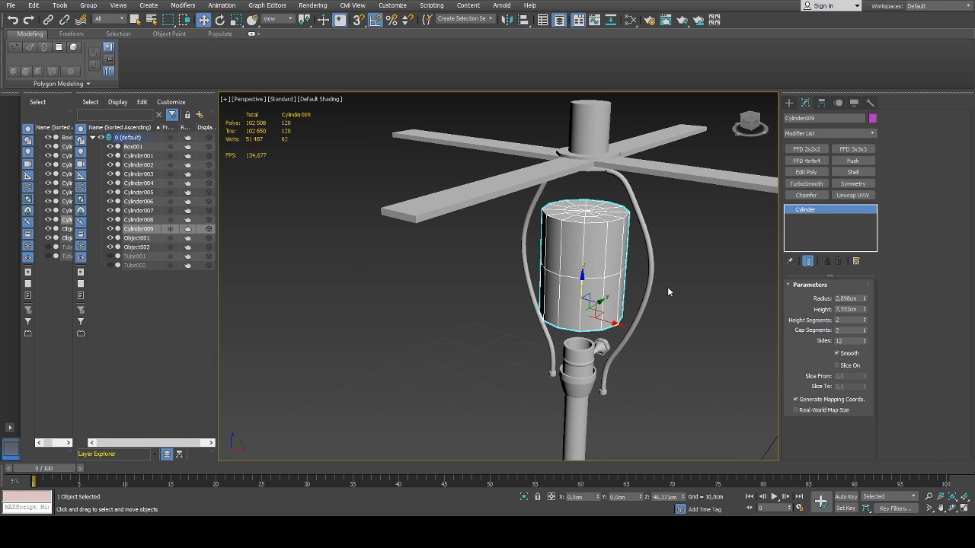
{"action": "middle_click_drag", "start_coordinate": [691, 286], "coordinate": [666, 277]}
{"action": "key", "text": "alt+x"}
Convert the see-through cylinder between the rods to an editable poly
{"action": "middle_click_drag", "start_coordinate": [610, 300], "coordinate": [632, 289], "text": "alt"}
{"action": "key", "text": "f"}
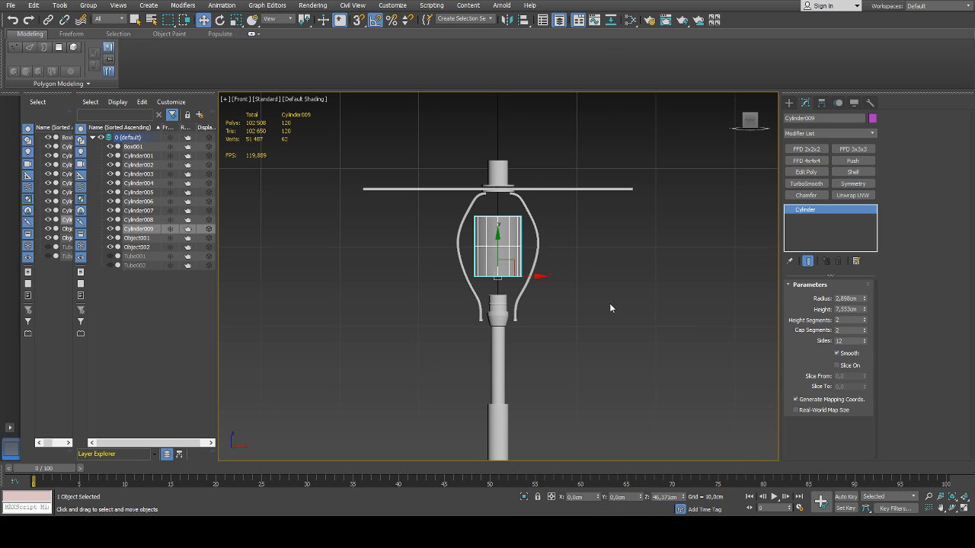
{"action": "scroll", "coordinate": [492, 273], "scroll_direction": "up", "scroll_amount": 3}
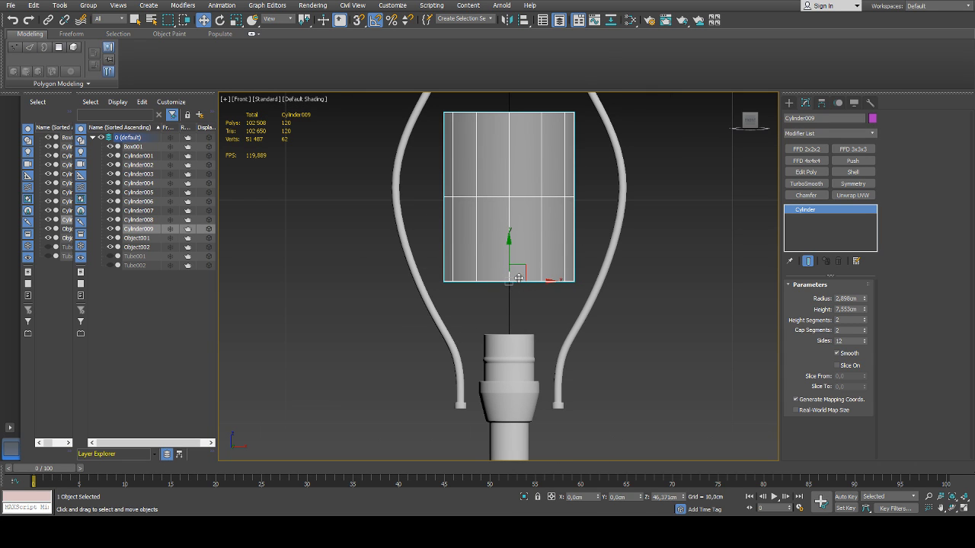
{"action": "key", "text": "p"}
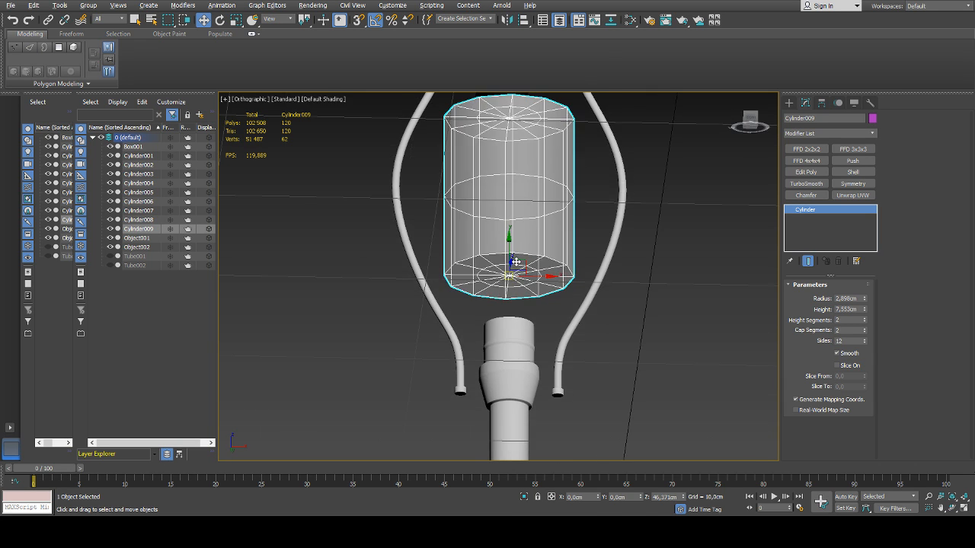
{"action": "scroll", "coordinate": [512, 268], "scroll_direction": "up", "scroll_amount": 2}
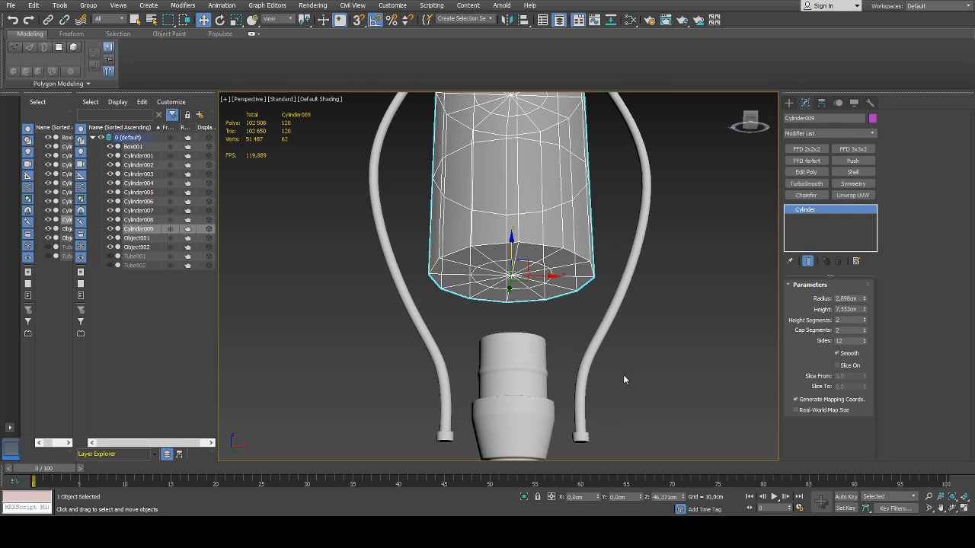
{"action": "key", "text": "ctrl+e"}
Lower the inner edge loop of the cylinder's bottom cap and move the cap's centre vertex down to Z about 44.9 cm
{"action": "key", "text": "2"}
{"action": "double_click", "coordinate": [526, 263]}
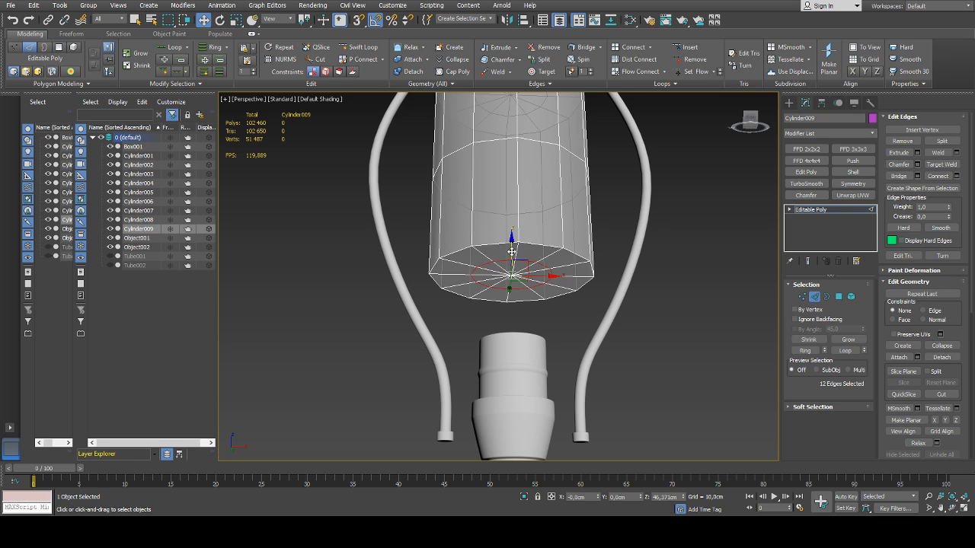
{"action": "left_click_drag", "start_coordinate": [511, 252], "coordinate": [512, 281]}
{"action": "key", "text": "1"}
{"action": "left_click", "coordinate": [513, 275]}
{"action": "middle_click_drag", "start_coordinate": [511, 280], "coordinate": [501, 317], "text": "alt"}
{"action": "scroll", "coordinate": [501, 316], "scroll_direction": "down", "scroll_amount": 2}
{"action": "middle_click_drag", "start_coordinate": [506, 259], "coordinate": [492, 265], "text": "alt"}
{"action": "scroll", "coordinate": [515, 223], "scroll_direction": "up", "scroll_amount": 2}
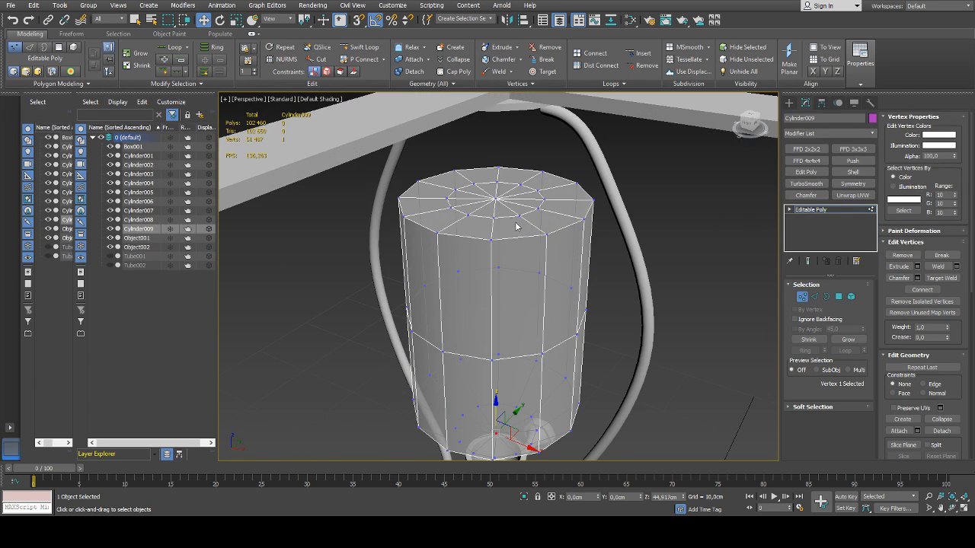
Raise the inner edge loop of the cylinder's top cap and move its centre vertex up to Z about 55 cm
{"action": "key", "text": "2"}
{"action": "double_click", "coordinate": [509, 218]}
{"action": "key", "text": "ctrl+BackSpace"}
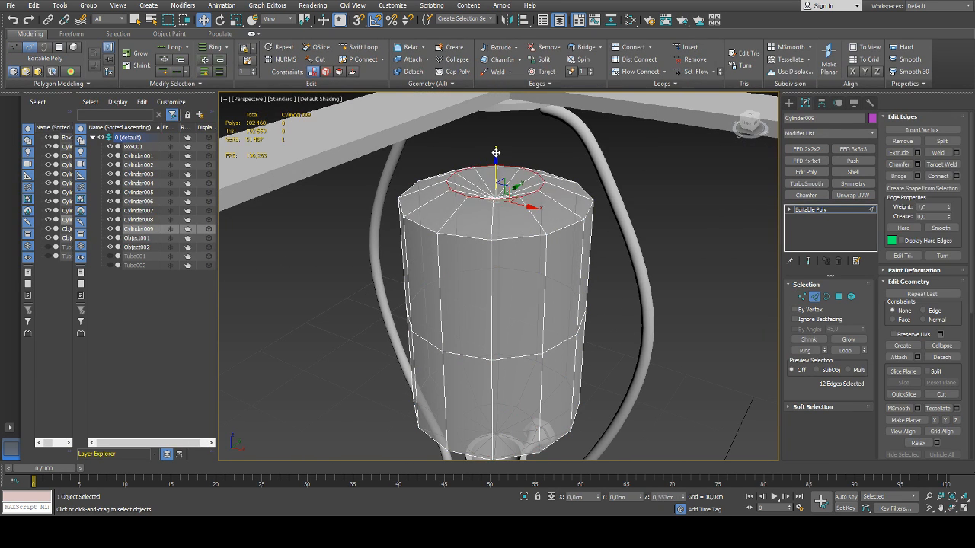
{"action": "key", "text": "1"}
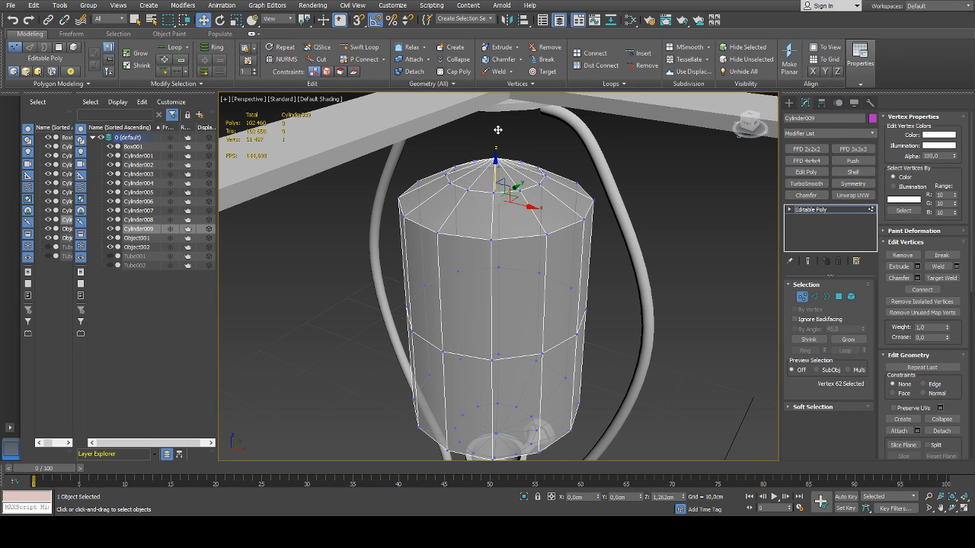
Move the 13 vertices of the bulb's bottom cap down into the socket and scale them narrower
{"action": "key", "text": "f"}
{"action": "scroll", "coordinate": [501, 268], "scroll_direction": "up", "scroll_amount": 5}
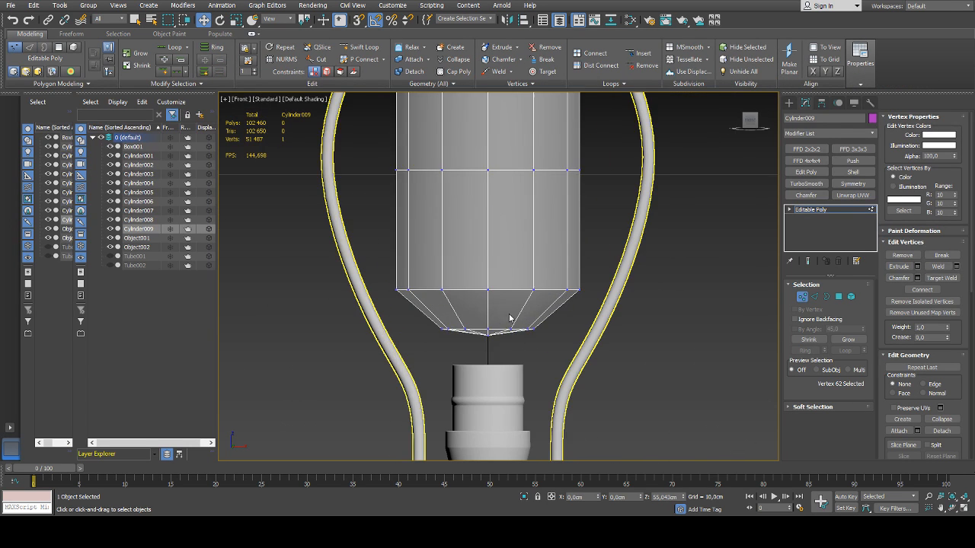
{"action": "scroll", "coordinate": [500, 268], "scroll_direction": "down", "scroll_amount": 1}
{"action": "key", "text": "1"}
{"action": "mouse_move", "coordinate": [562, 288]}
{"action": "left_mouse_down"}
{"action": "mouse_move", "coordinate": [426, 333]}
{"action": "mouse_move", "coordinate": [567, 299]}
{"action": "left_mouse_up"}
{"action": "key", "text": "1"}
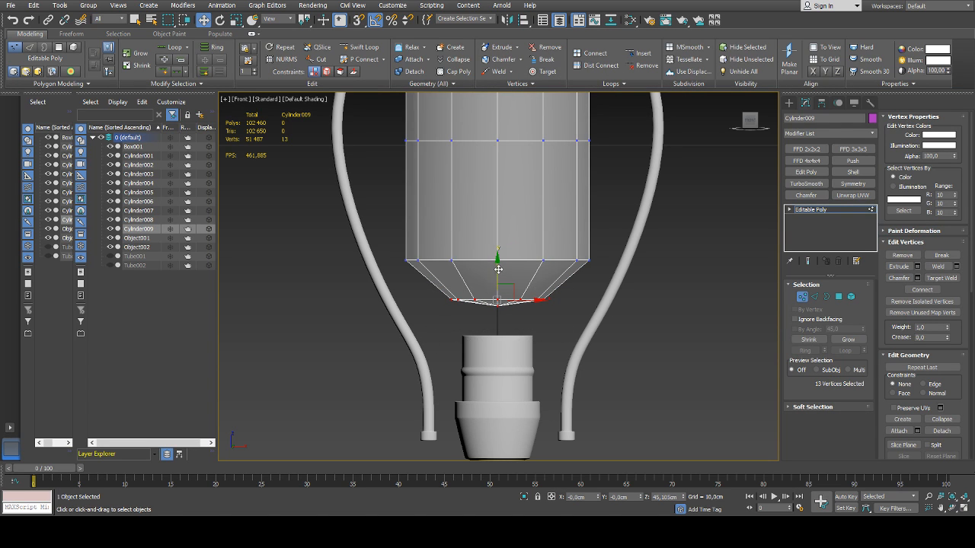
{"action": "left_click_drag", "start_coordinate": [497, 271], "coordinate": [503, 406]}
{"action": "key", "text": "r"}
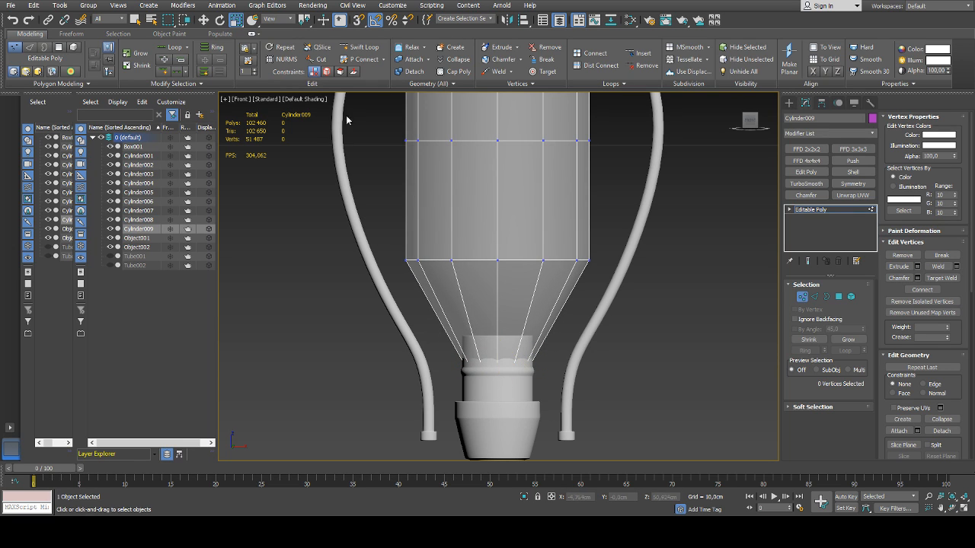
Insert a Swift Loop above the socket, scale it in to the neck's width and lower it to Z about 44.6 cm
{"action": "left_click", "coordinate": [364, 46]}
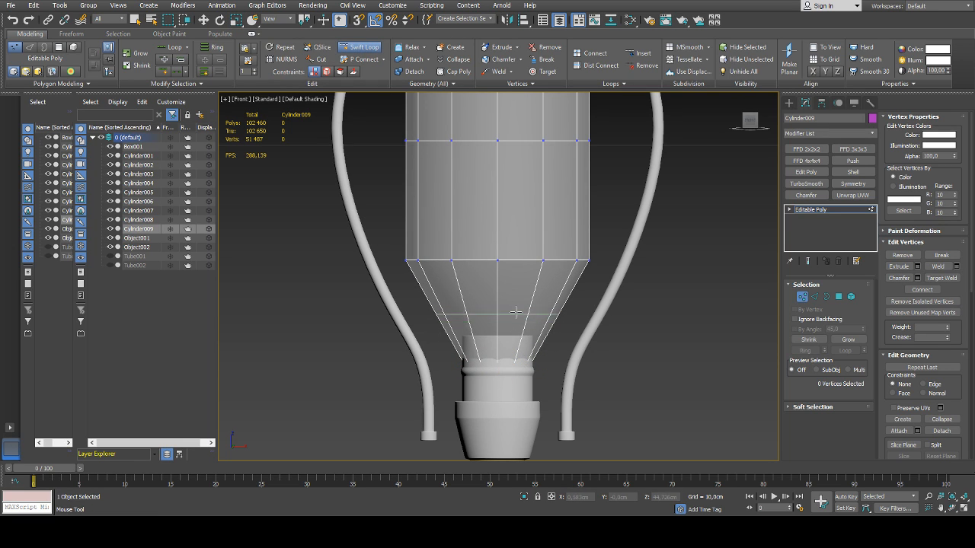
{"action": "left_click", "coordinate": [511, 305]}
{"action": "key", "text": "w"}
{"action": "key", "text": "r"}
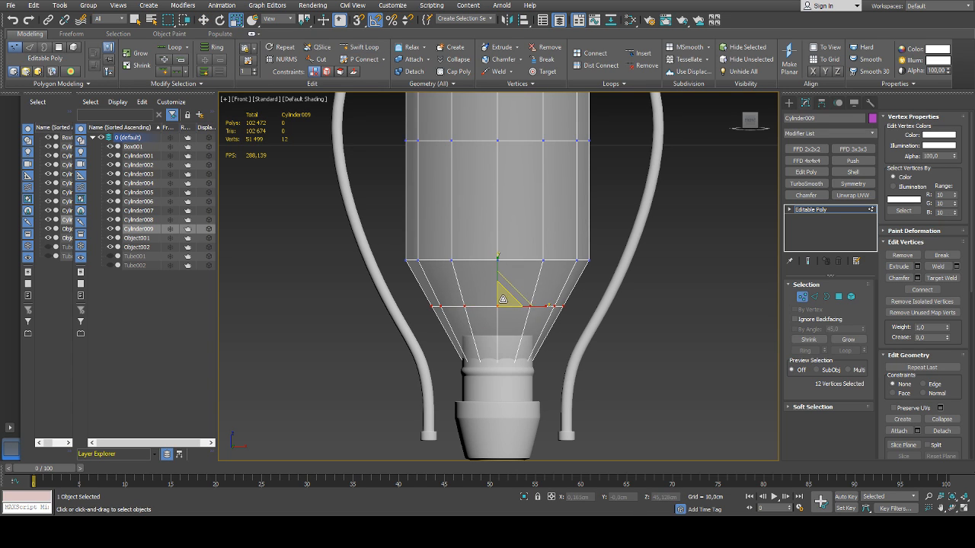
{"action": "left_click_drag", "start_coordinate": [507, 299], "coordinate": [502, 354]}
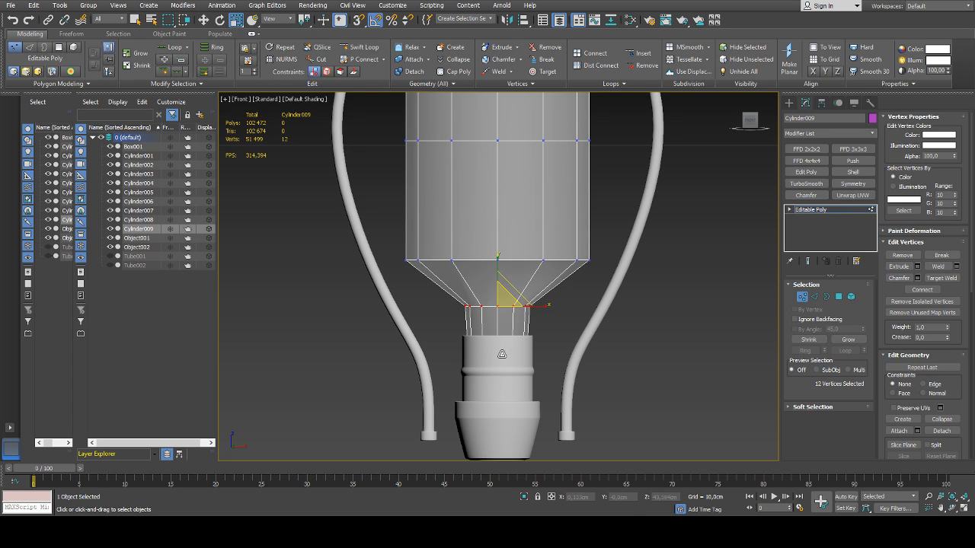
{"action": "key", "text": "w"}
{"action": "left_click_drag", "start_coordinate": [496, 274], "coordinate": [496, 286]}
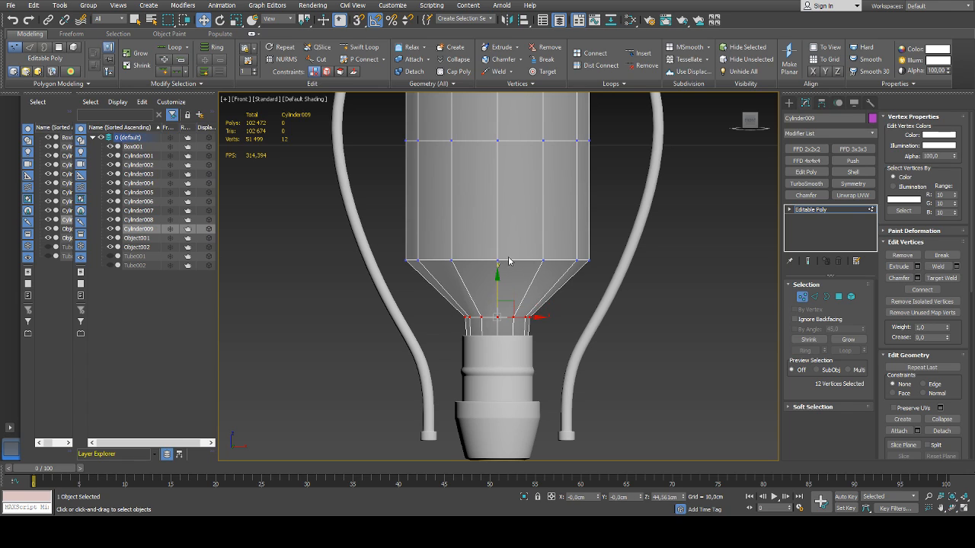
Scale the vertex ring at the middle of the bulb outward so the body bulges
{"action": "scroll", "coordinate": [473, 261], "scroll_direction": "down", "scroll_amount": 3}
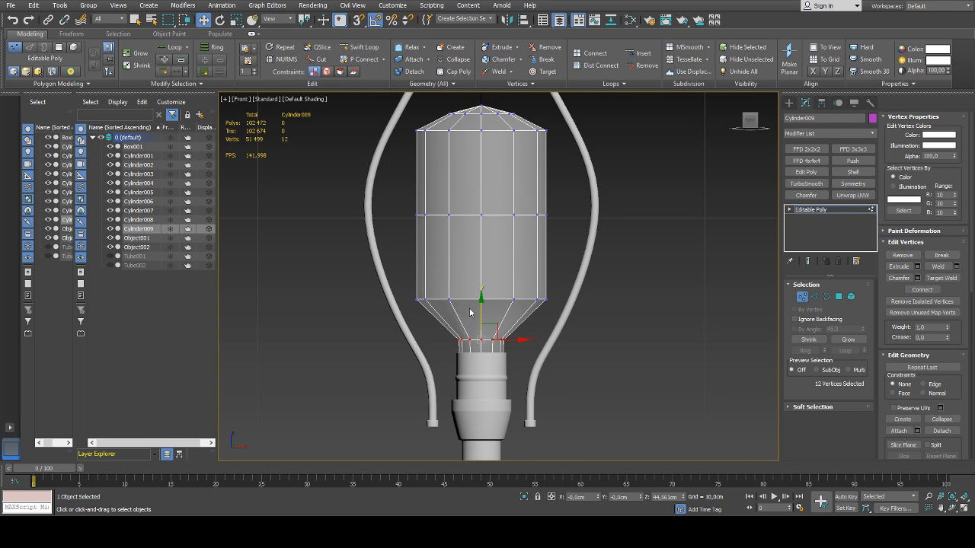
{"action": "left_click_drag", "start_coordinate": [561, 210], "coordinate": [418, 245]}
{"action": "key", "text": "r"}
{"action": "left_click_drag", "start_coordinate": [485, 213], "coordinate": [489, 197]}
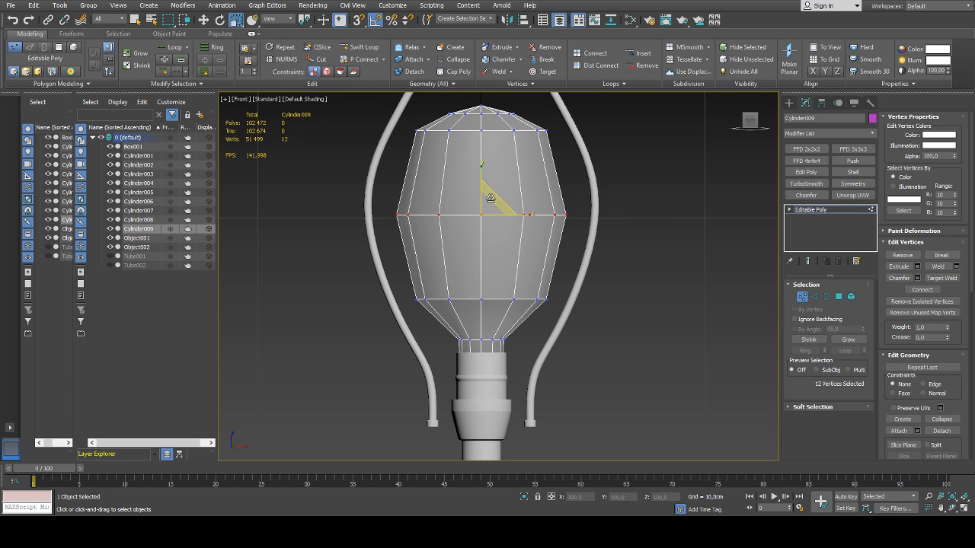
Insert a Swift Loop halfway down the bulb's lower taper at Z about 45.5 cm and scale it narrower
{"action": "left_click_drag", "start_coordinate": [565, 287], "coordinate": [347, 333]}
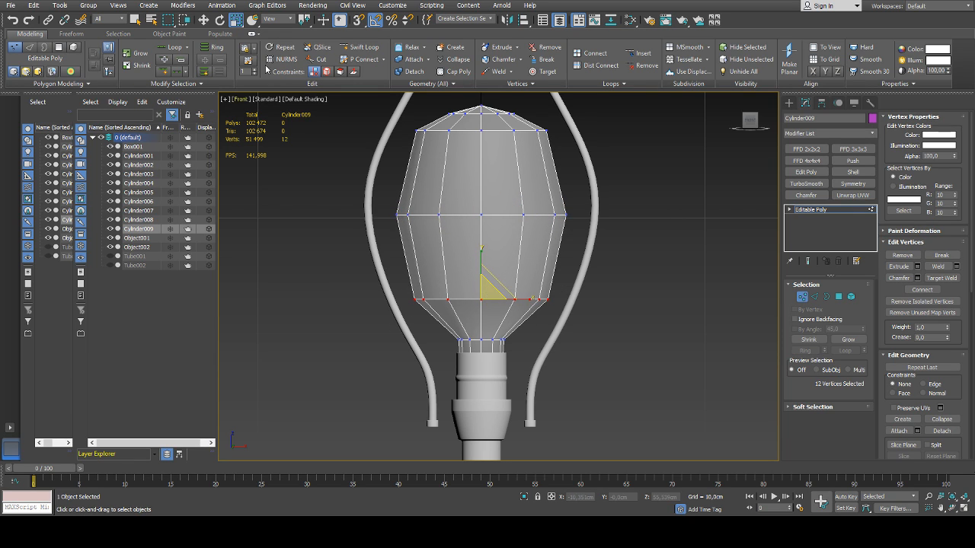
{"action": "left_click", "coordinate": [361, 47]}
{"action": "left_click", "coordinate": [489, 320]}
{"action": "right_click", "coordinate": [489, 321]}
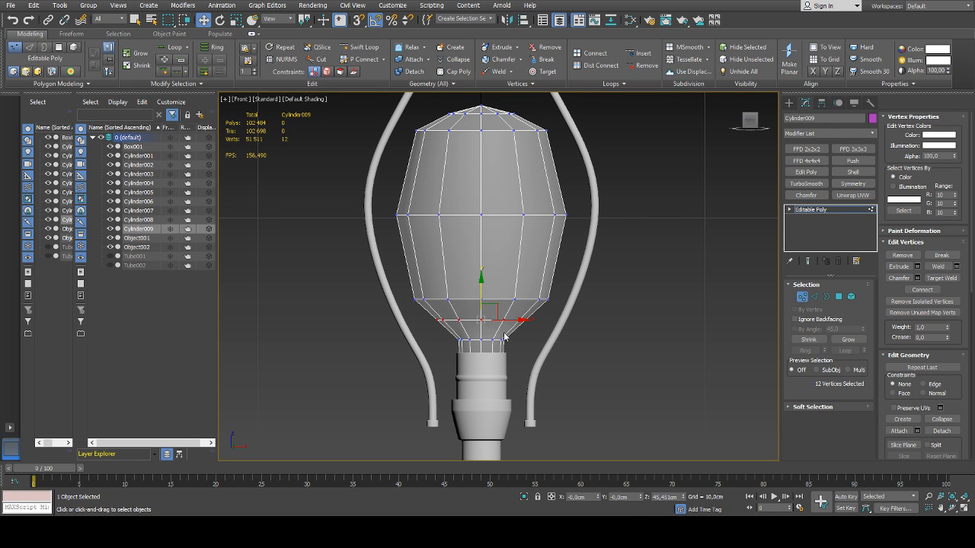
Chamfer the edge loop at the bulb's lower shoulder into two closely spaced loops
{"action": "key", "text": "2"}
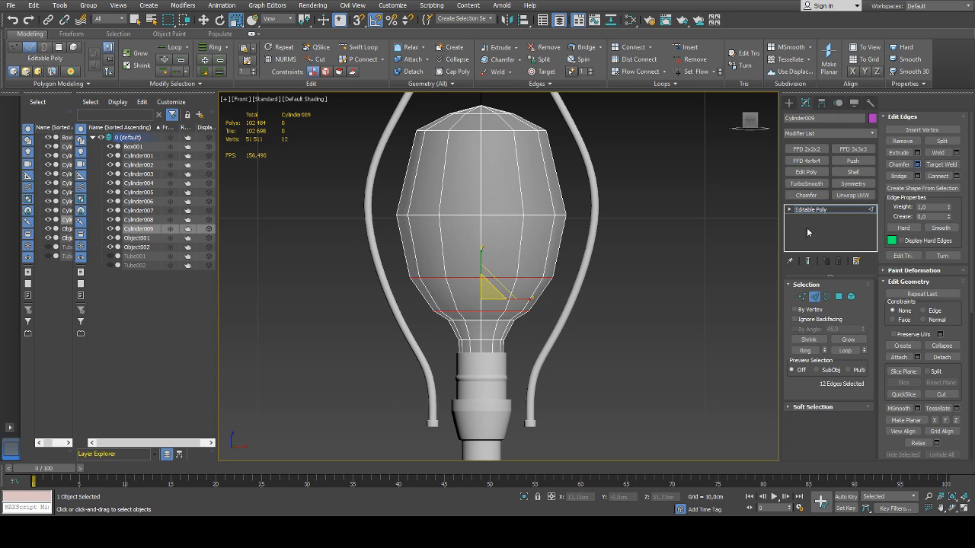
{"action": "scroll", "coordinate": [551, 296], "scroll_direction": "up", "scroll_amount": 3}
{"action": "right_click", "coordinate": [508, 298]}
{"action": "left_click_drag", "start_coordinate": [508, 298], "coordinate": [511, 195]}
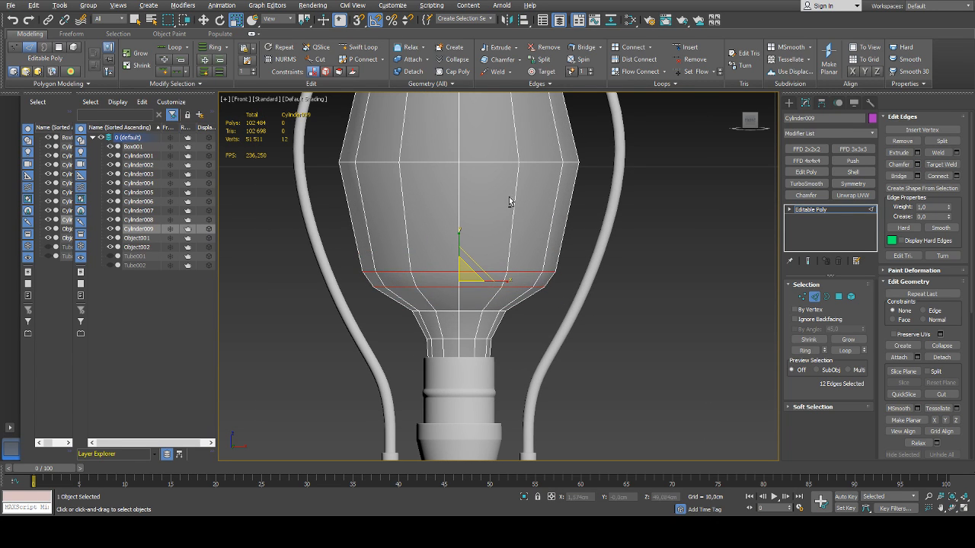
Chamfer the bulb's widest middle edge loop with two segments, spreading the outer loops well above and below it
{"action": "middle_click_drag", "start_coordinate": [436, 250], "coordinate": [432, 347]}
{"action": "double_click", "coordinate": [483, 260]}
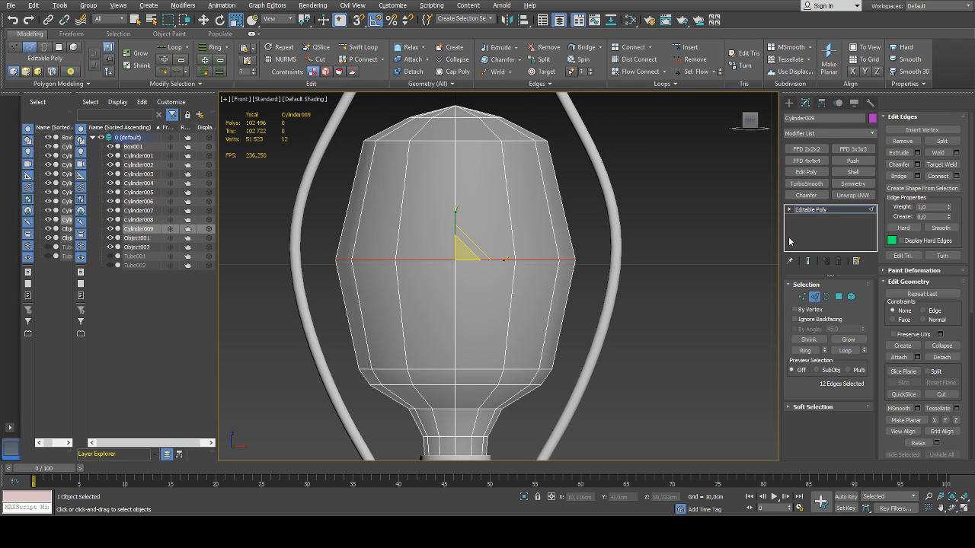
{"action": "left_click_drag", "start_coordinate": [510, 320], "coordinate": [503, 265]}
{"action": "left_click", "coordinate": [509, 313]}
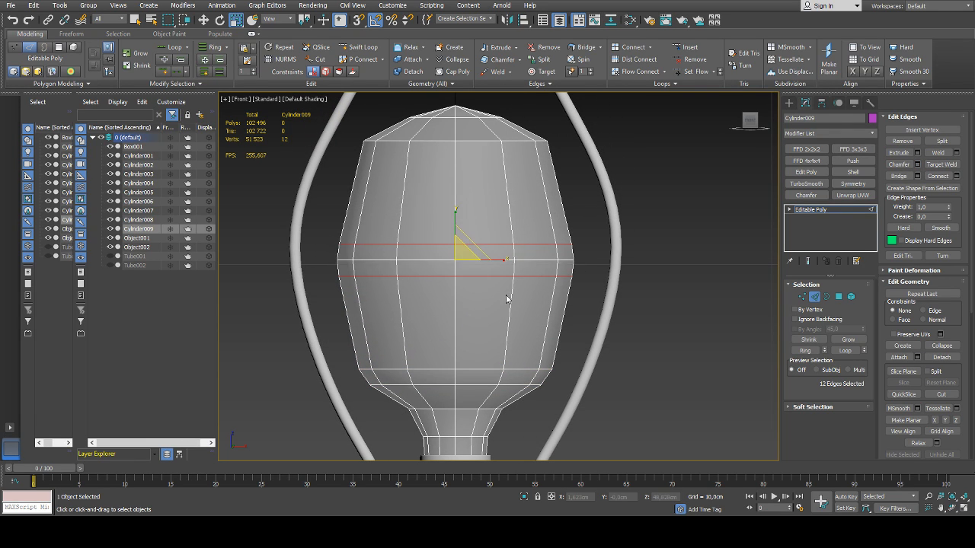
{"action": "left_click_drag", "start_coordinate": [509, 297], "coordinate": [500, 59]}
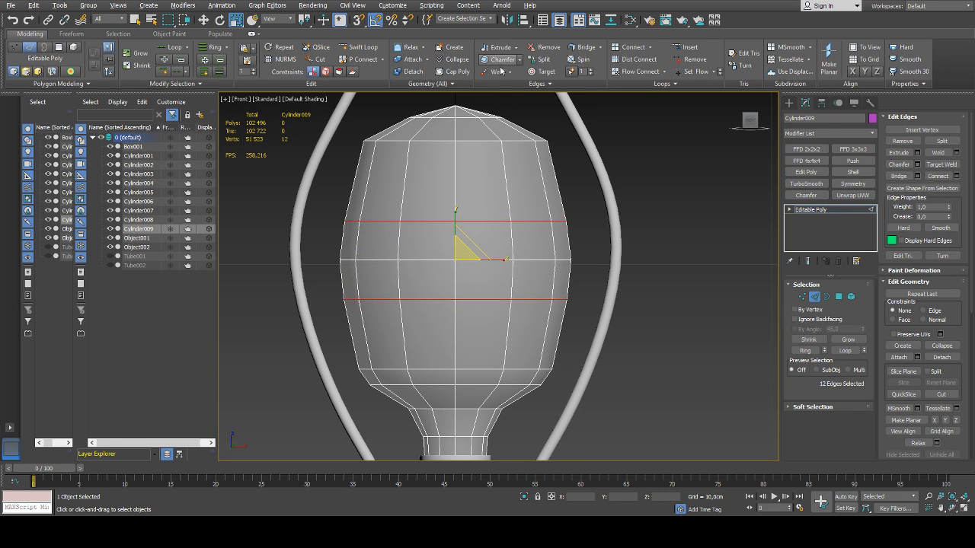
{"action": "middle_click_drag", "start_coordinate": [454, 227], "coordinate": [451, 283]}
{"action": "right_click", "coordinate": [502, 345]}
{"action": "scroll", "coordinate": [502, 345], "scroll_direction": "down", "scroll_amount": 3}
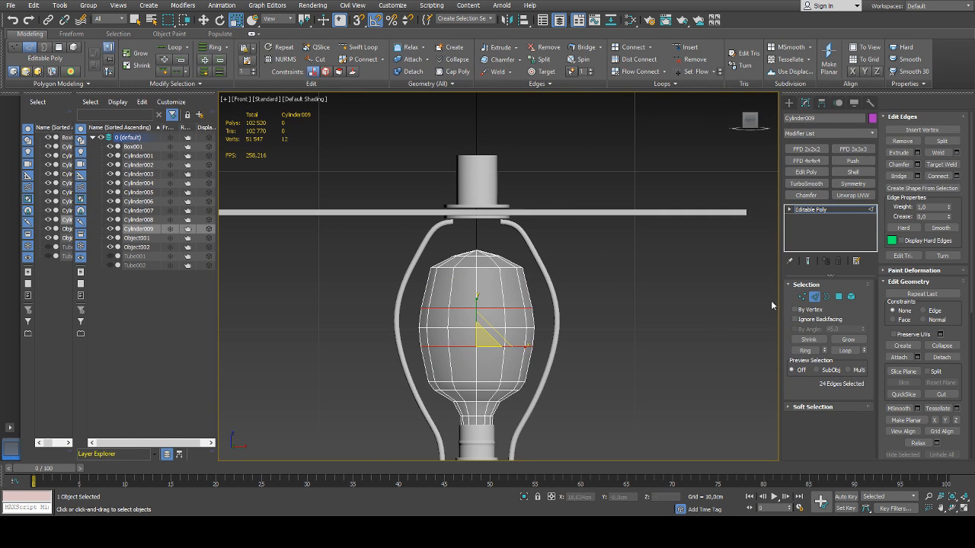
Lower the inner edge loop of the top cap to Z about 54.3 cm and raise the tip vertex to Z about 55.4 cm
{"action": "scroll", "coordinate": [461, 275], "scroll_direction": "up", "scroll_amount": 3}
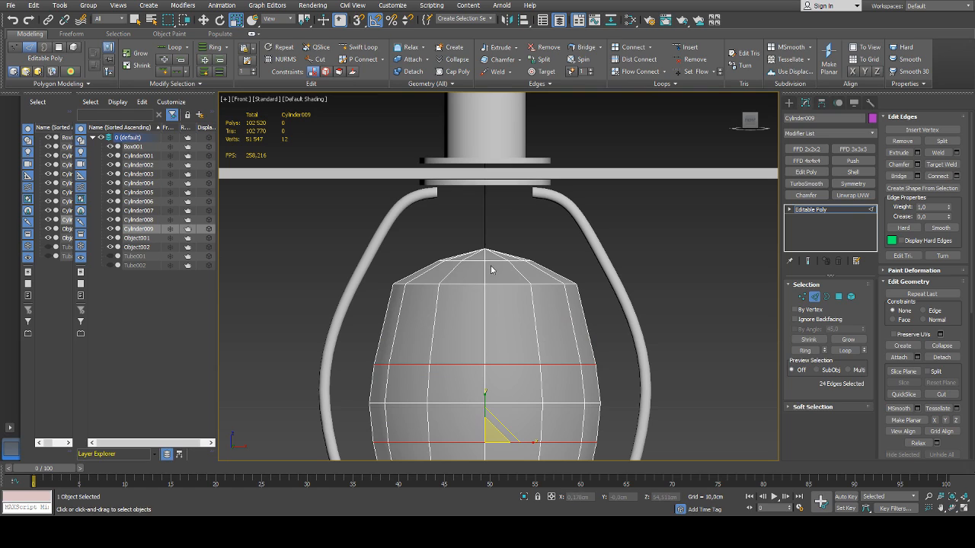
{"action": "double_click", "coordinate": [491, 264]}
{"action": "key", "text": "w"}
{"action": "left_click_drag", "start_coordinate": [486, 225], "coordinate": [485, 236]}
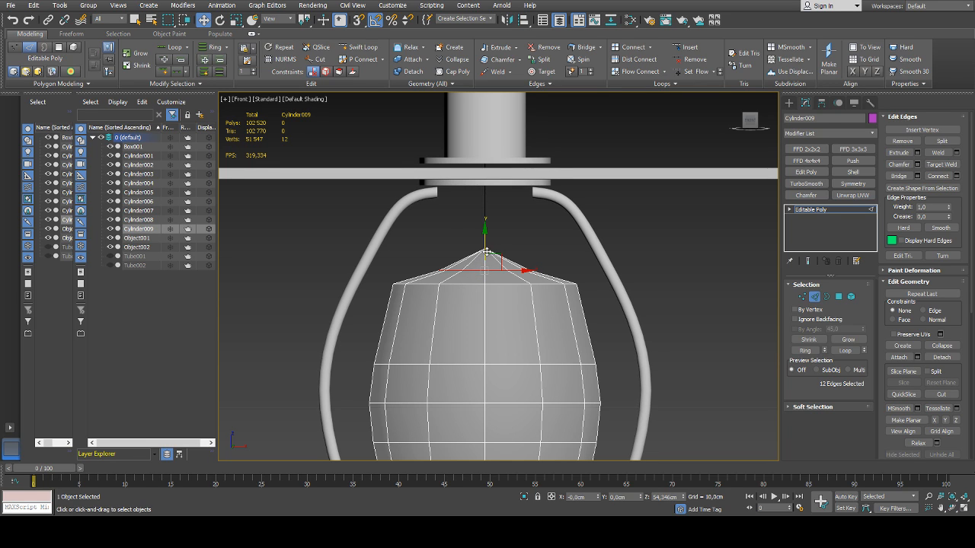
{"action": "key", "text": "1"}
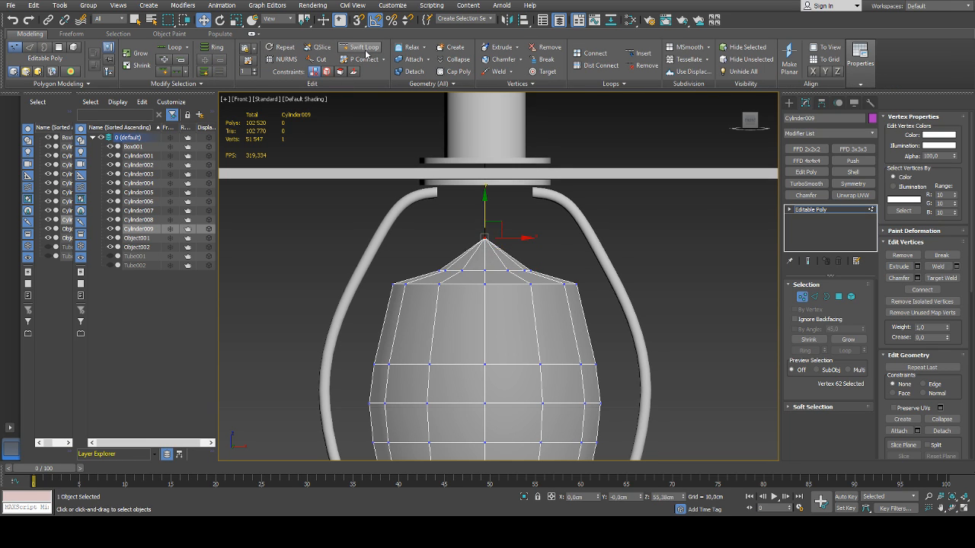
Insert a Swift Loop on the bulb's top cap between the inner edge loop and the rim
{"action": "left_click", "coordinate": [359, 46]}
{"action": "left_click", "coordinate": [498, 258]}
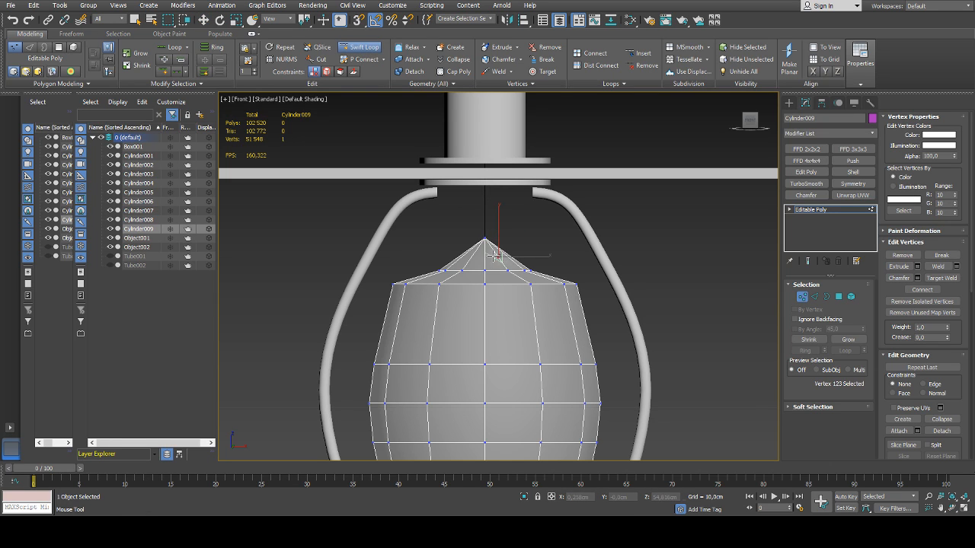
{"action": "key", "text": "w"}
{"action": "left_click", "coordinate": [360, 46]}
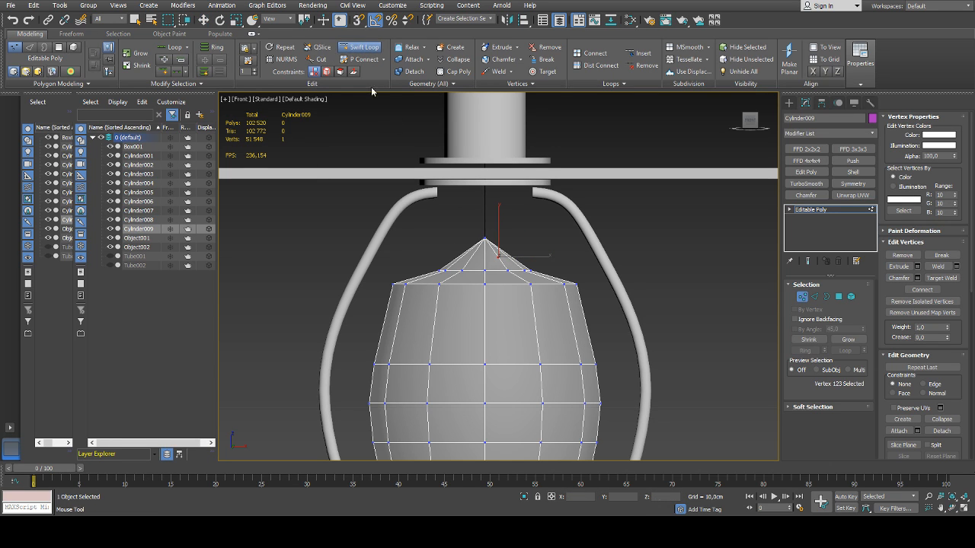
{"action": "key", "text": "p"}
{"action": "middle_click_drag", "start_coordinate": [476, 274], "coordinate": [504, 294], "text": "alt"}
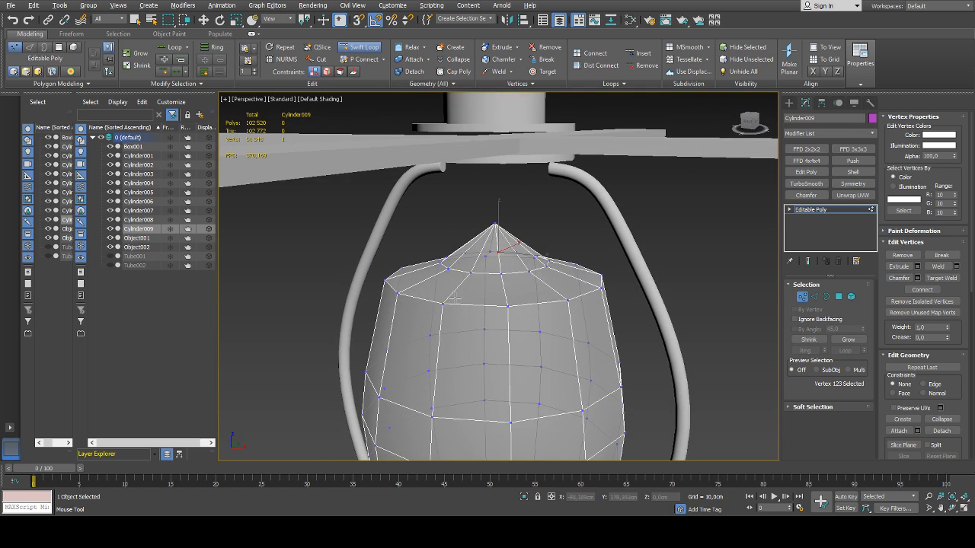
{"action": "left_click", "coordinate": [458, 287]}
{"action": "key", "text": "w"}
Scale the loop around the tip to about 57% and insert a slightly lowered Swift Loop just outside it
{"action": "key", "text": "2"}
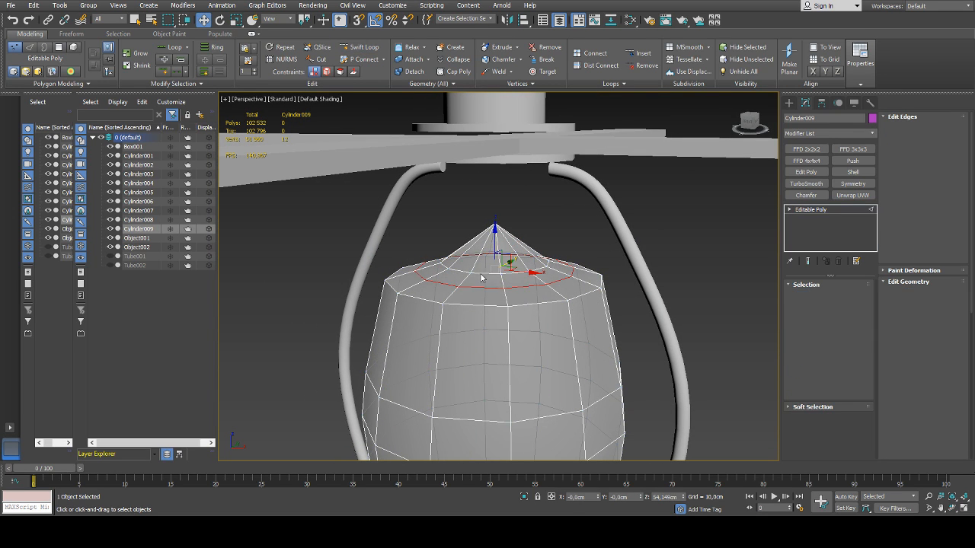
{"action": "left_click_drag", "start_coordinate": [497, 258], "coordinate": [490, 287]}
{"action": "key", "text": "r"}
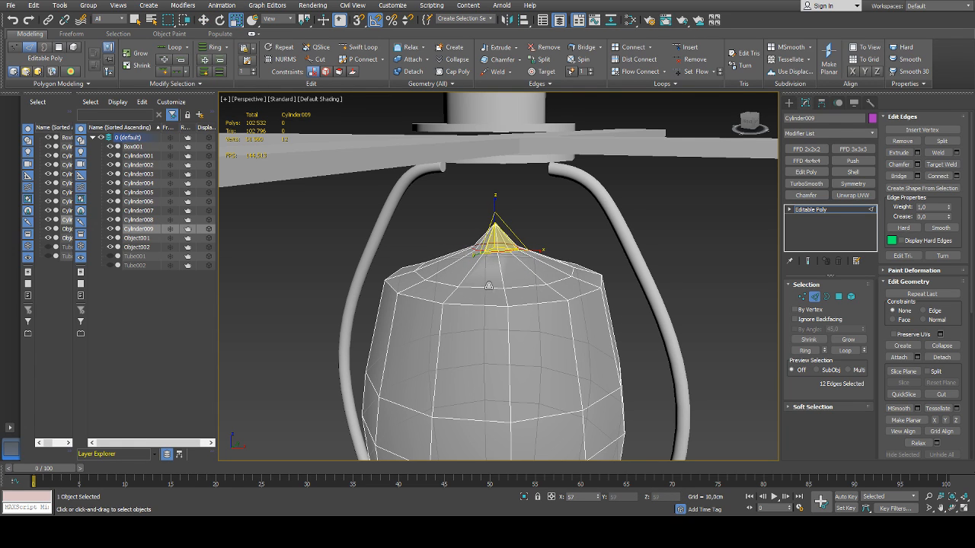
{"action": "left_click", "coordinate": [355, 48]}
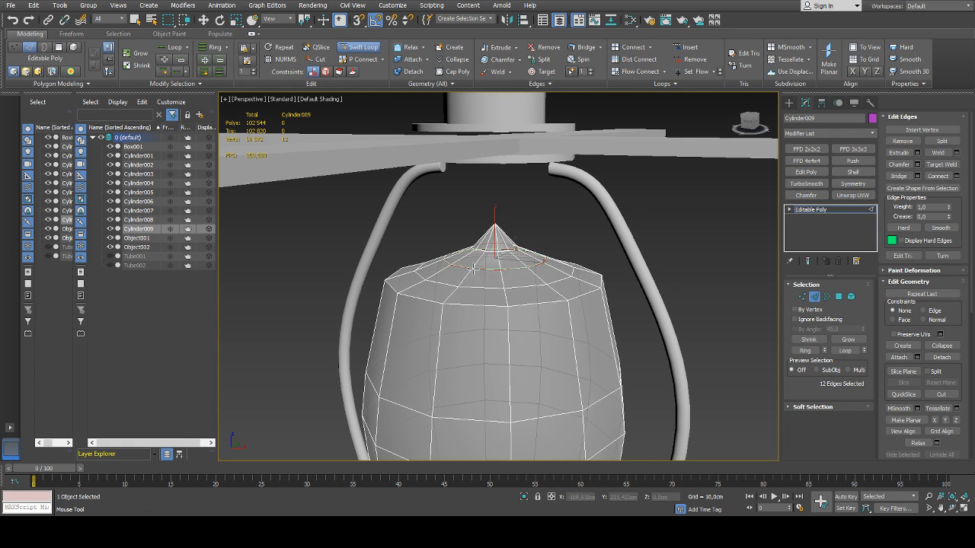
{"action": "left_click", "coordinate": [473, 268]}
{"action": "key", "text": "w"}
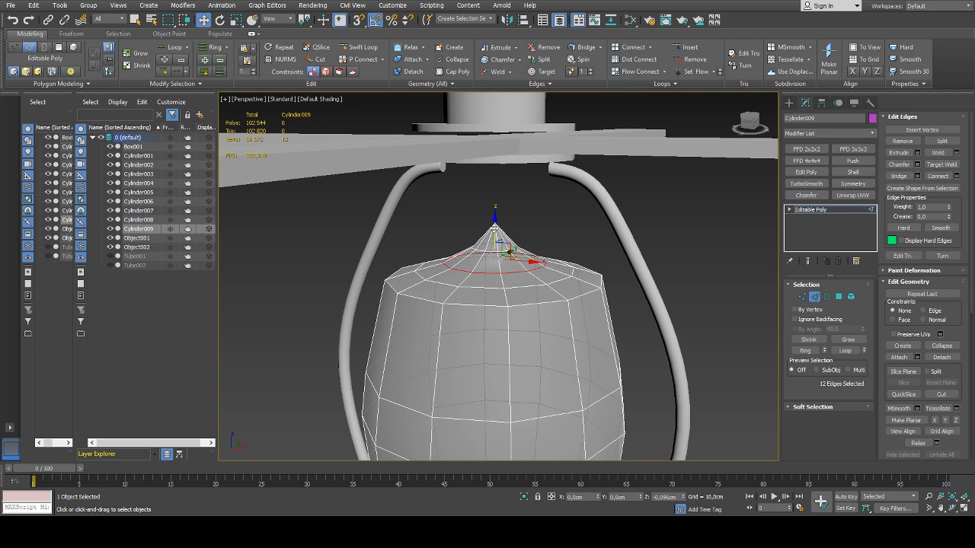
Remove the outer edge loop next to the rim of the bulb's top cap together with its vertices
{"action": "left_click", "coordinate": [469, 287]}
{"action": "middle_click_drag", "start_coordinate": [468, 288], "coordinate": [419, 287], "text": "alt"}
{"action": "double_click", "coordinate": [522, 294]}
{"action": "middle_click_drag", "start_coordinate": [522, 294], "coordinate": [520, 305], "text": "alt"}
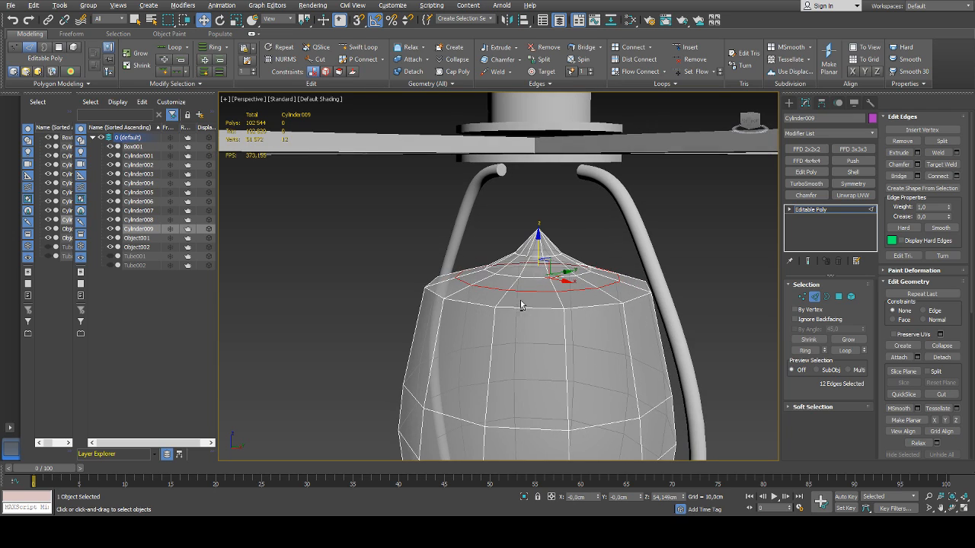
{"action": "key", "text": "ctrl+BackSpace"}
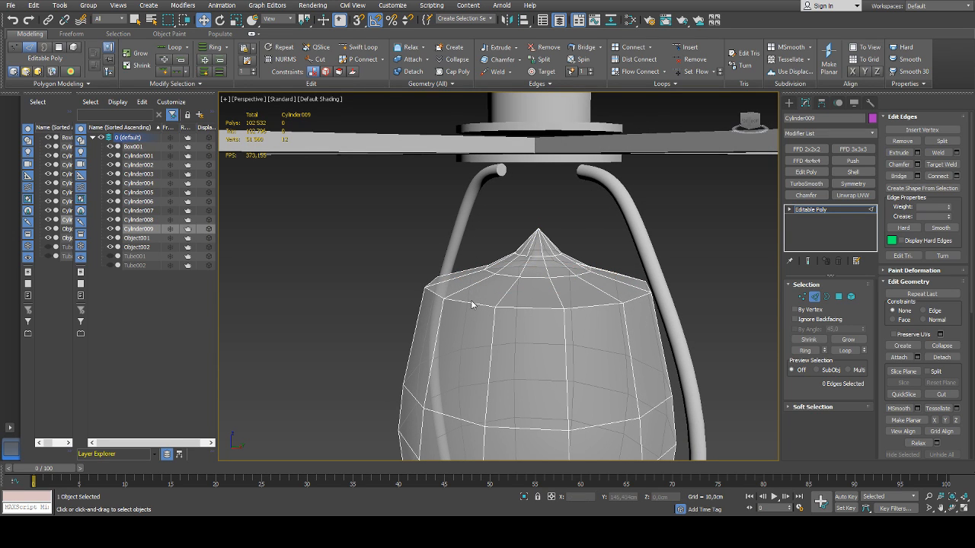
Chamfer the rim edge loop at the bulb's top with two segments to round the upper shoulder, and leave edge editing
{"action": "key", "text": "ctrl+z"}
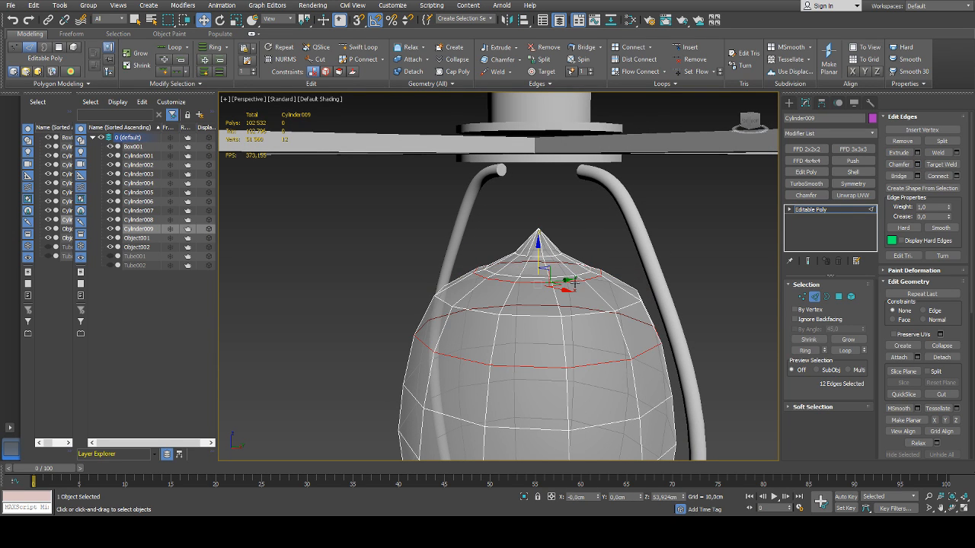
{"action": "left_click_drag", "start_coordinate": [508, 301], "coordinate": [514, 323]}
{"action": "scroll", "coordinate": [513, 322], "scroll_direction": "down", "scroll_amount": 3}
{"action": "middle_click_drag", "start_coordinate": [514, 323], "coordinate": [428, 290]}
{"action": "scroll", "coordinate": [428, 289], "scroll_direction": "down", "scroll_amount": 4}
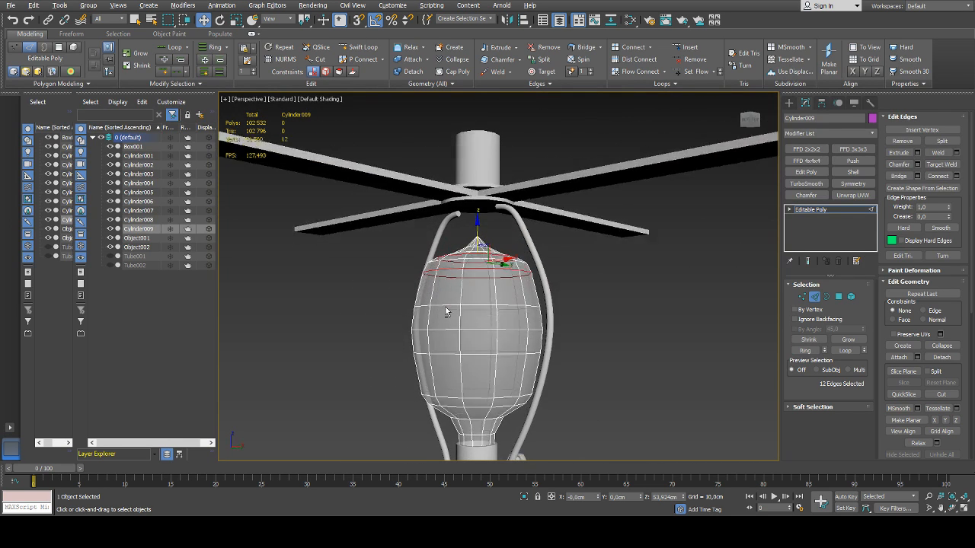
{"action": "scroll", "coordinate": [445, 301], "scroll_direction": "up", "scroll_amount": 5}
{"action": "scroll", "coordinate": [449, 290], "scroll_direction": "up", "scroll_amount": 2}
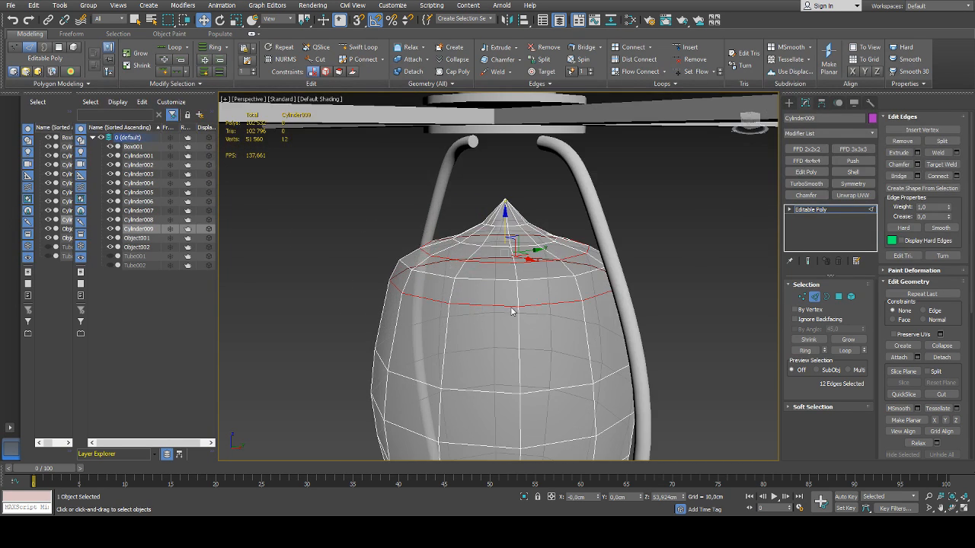
{"action": "left_click_drag", "start_coordinate": [512, 311], "coordinate": [506, 290]}
{"action": "scroll", "coordinate": [499, 301], "scroll_direction": "down", "scroll_amount": 5}
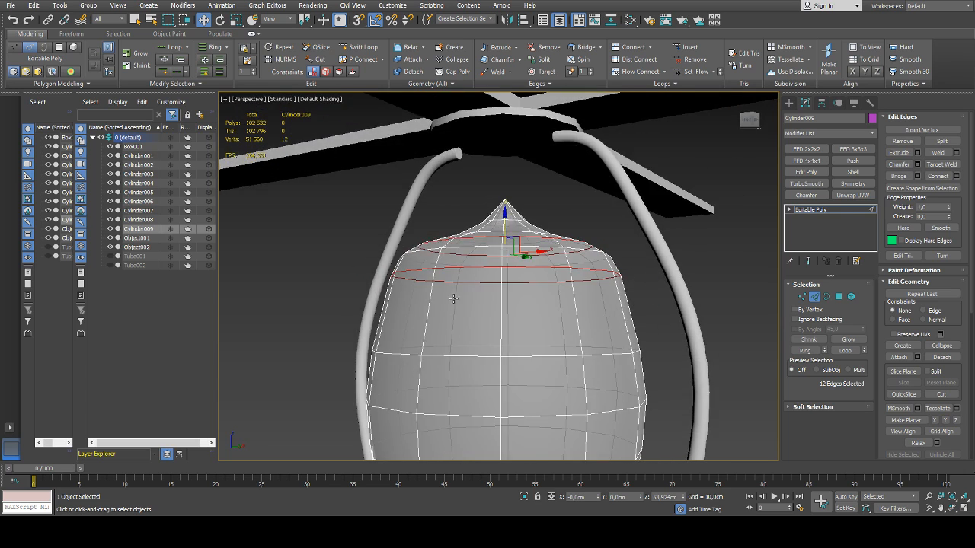
{"action": "scroll", "coordinate": [496, 354], "scroll_direction": "down", "scroll_amount": 5}
{"action": "middle_click_drag", "start_coordinate": [496, 354], "coordinate": [498, 374], "text": "alt"}
{"action": "left_click", "coordinate": [815, 297]}
Target-weld the stray vertex on the edge ring just below the bulb's tip onto its neighbouring vertex
{"action": "left_click", "coordinate": [545, 346]}
{"action": "middle_click_drag", "start_coordinate": [543, 350], "coordinate": [509, 346], "text": "alt"}
{"action": "left_click", "coordinate": [479, 305]}
{"action": "scroll", "coordinate": [480, 217], "scroll_direction": "up", "scroll_amount": 10}
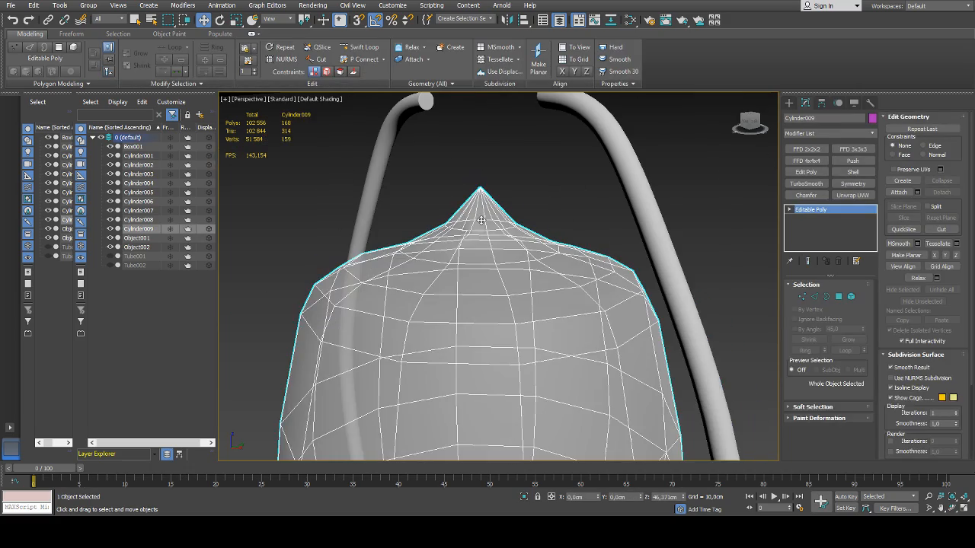
{"action": "middle_click_drag", "start_coordinate": [481, 217], "coordinate": [420, 233], "text": "alt"}
{"action": "scroll", "coordinate": [455, 233], "scroll_direction": "up", "scroll_amount": 5}
{"action": "key", "text": "1"}
{"action": "left_click", "coordinate": [463, 247]}
{"action": "left_click", "coordinate": [938, 281]}
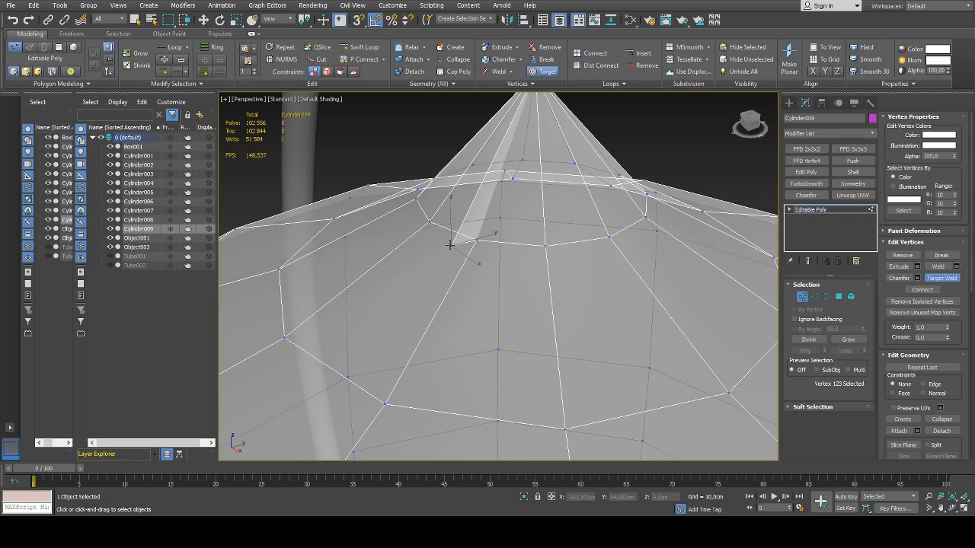
{"action": "left_click", "coordinate": [480, 242]}
{"action": "right_click", "coordinate": [509, 253]}
{"action": "scroll", "coordinate": [521, 250], "scroll_direction": "down", "scroll_amount": 5}
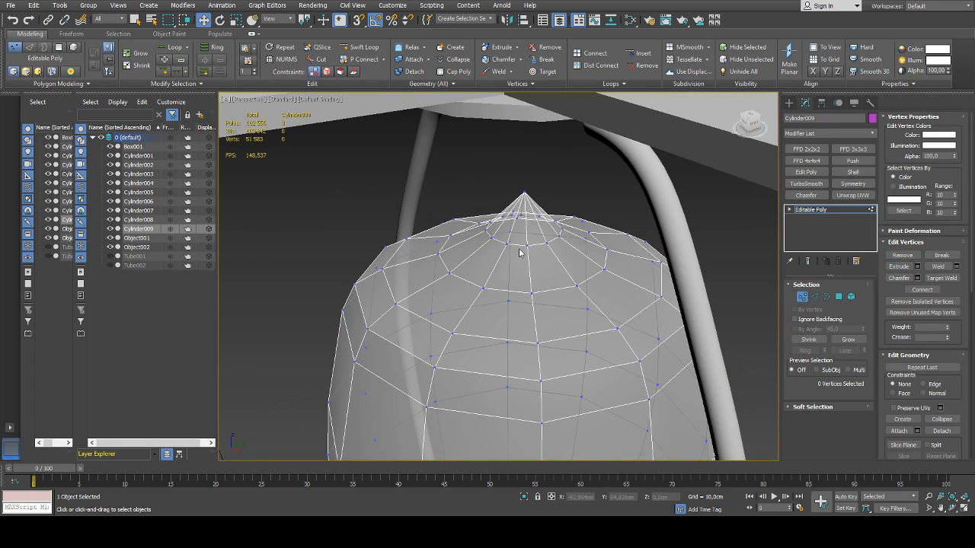
Leave vertex editing on the bulb and deselect it to view its silhouette
{"action": "middle_click_drag", "start_coordinate": [520, 253], "coordinate": [515, 228], "text": "alt"}
{"action": "left_click", "coordinate": [514, 231]}
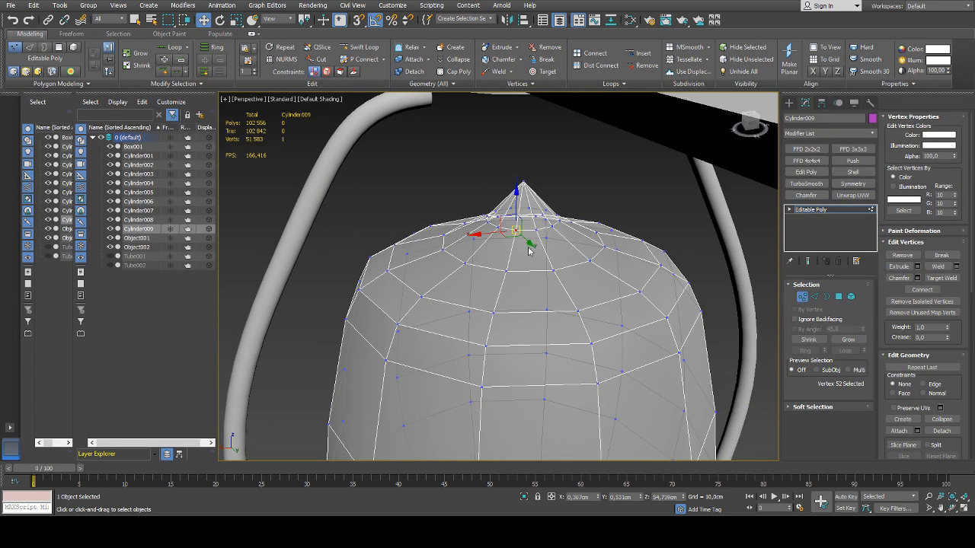
{"action": "scroll", "coordinate": [517, 232], "scroll_direction": "down", "scroll_amount": 10}
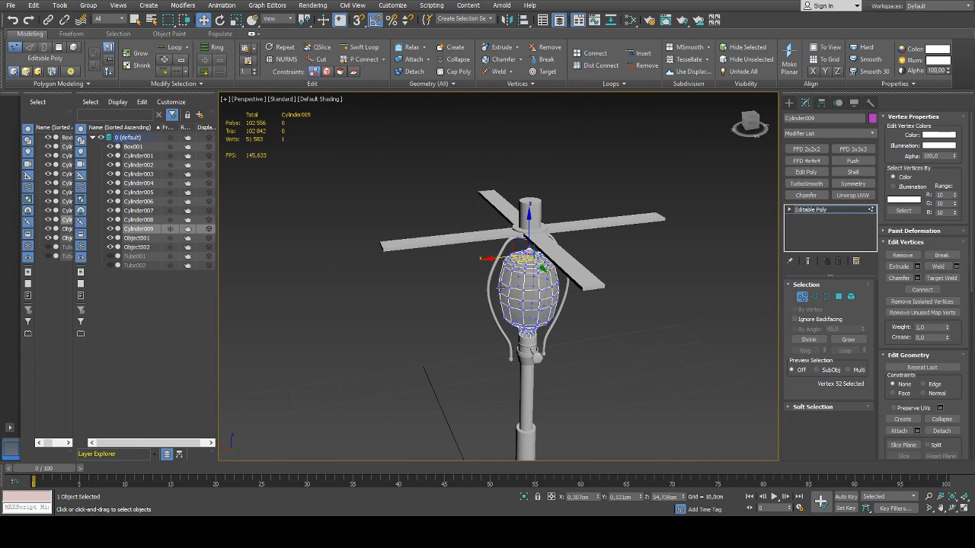
{"action": "left_click", "coordinate": [803, 297]}
{"action": "left_click", "coordinate": [562, 326]}
{"action": "middle_click_drag", "start_coordinate": [557, 327], "coordinate": [633, 320], "text": "alt"}
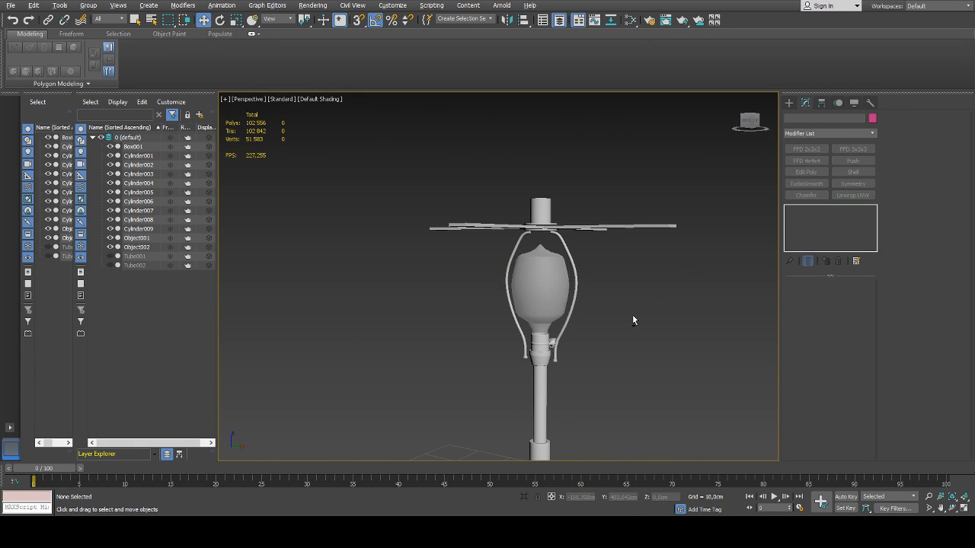
Scale the edge loop on the bulb's neck just above the socket slightly inward
{"action": "left_click", "coordinate": [544, 280]}
{"action": "scroll", "coordinate": [547, 308], "scroll_direction": "up", "scroll_amount": 6}
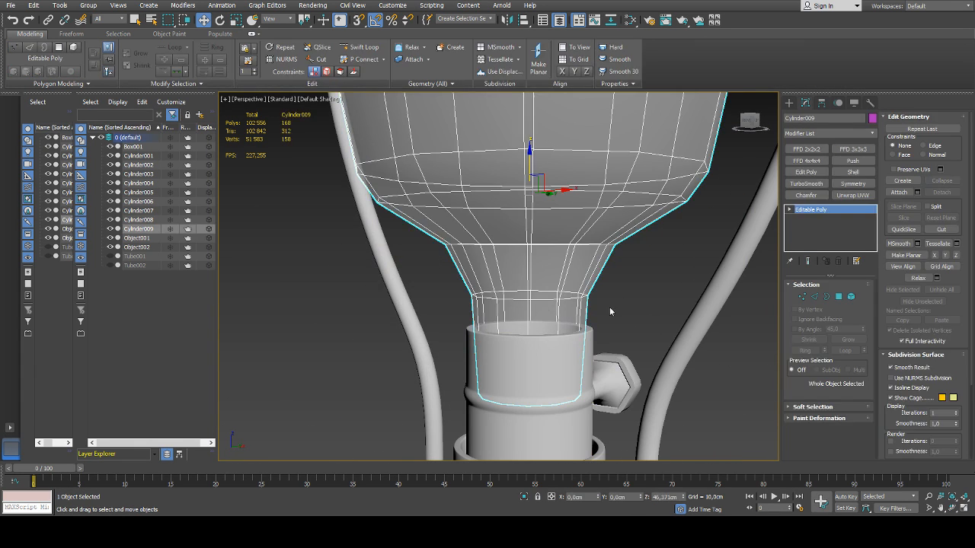
{"action": "key", "text": "2"}
{"action": "double_click", "coordinate": [532, 295]}
{"action": "key", "text": "r"}
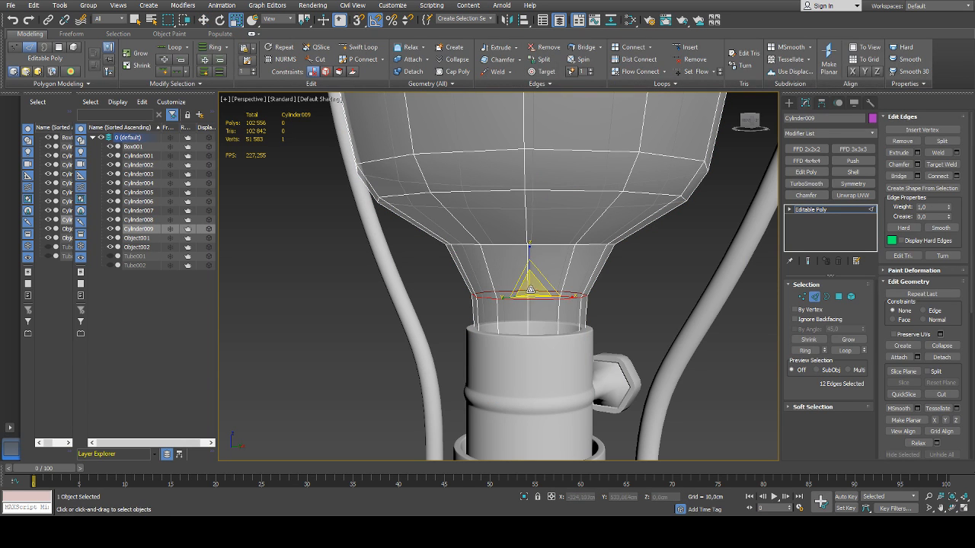
{"action": "middle_click_drag", "start_coordinate": [530, 296], "coordinate": [534, 316], "text": "alt"}
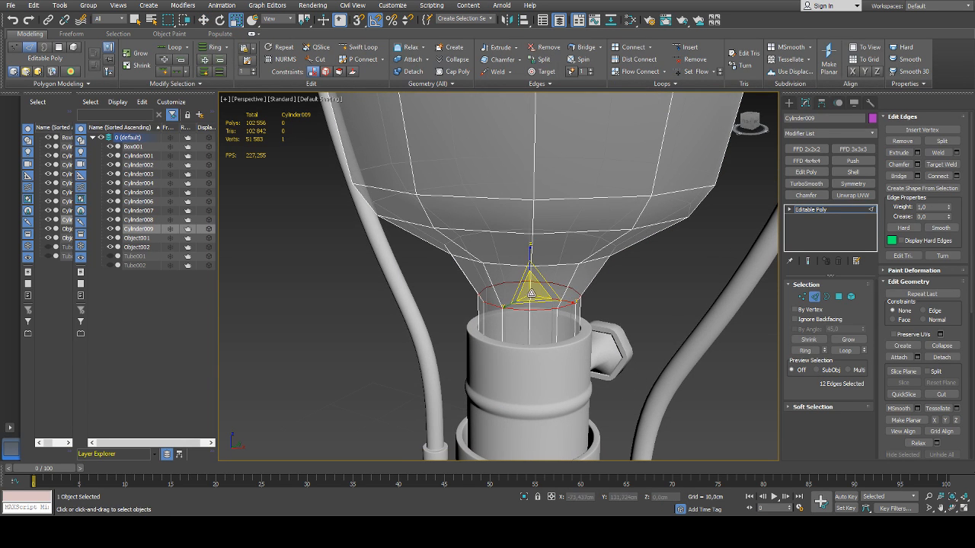
{"action": "scroll", "coordinate": [457, 233], "scroll_direction": "down", "scroll_amount": 5}
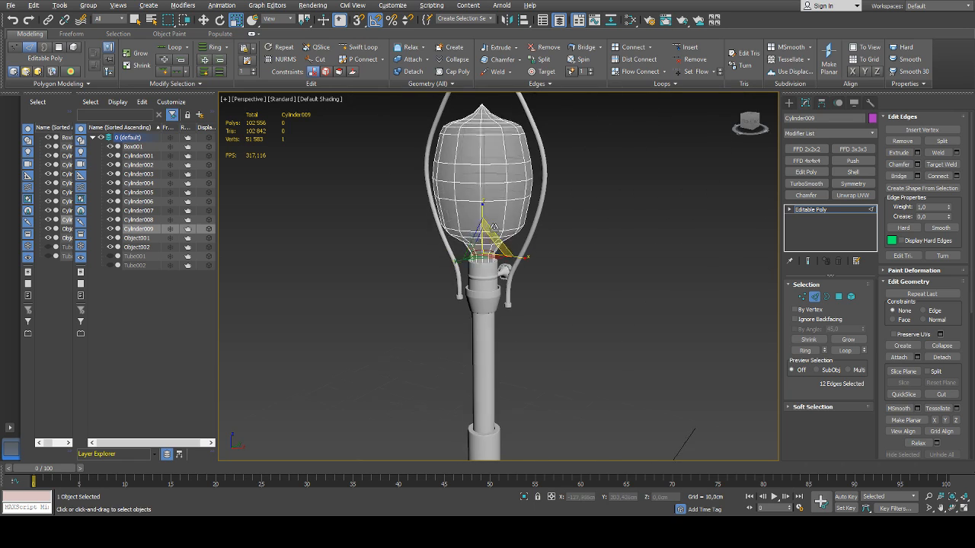
Insert a Swift Loop on the bulb's tapered neck, scale it outward in line with the loop above, and leave edge editing
{"action": "middle_click_drag", "start_coordinate": [457, 233], "coordinate": [469, 193], "text": "alt"}
{"action": "scroll", "coordinate": [470, 192], "scroll_direction": "up", "scroll_amount": 4}
{"action": "left_click", "coordinate": [362, 46]}
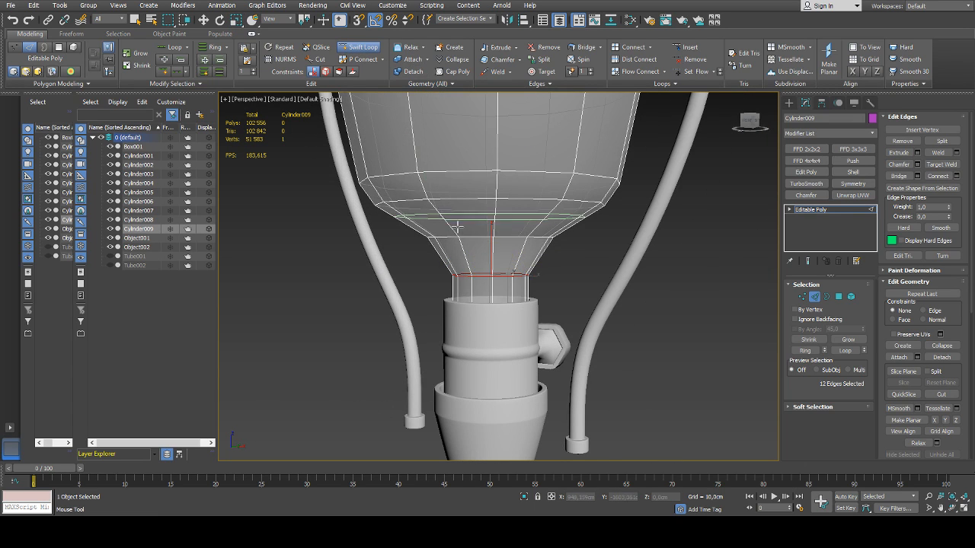
{"action": "left_click", "coordinate": [506, 250]}
{"action": "right_click", "coordinate": [507, 249]}
{"action": "key", "text": "r"}
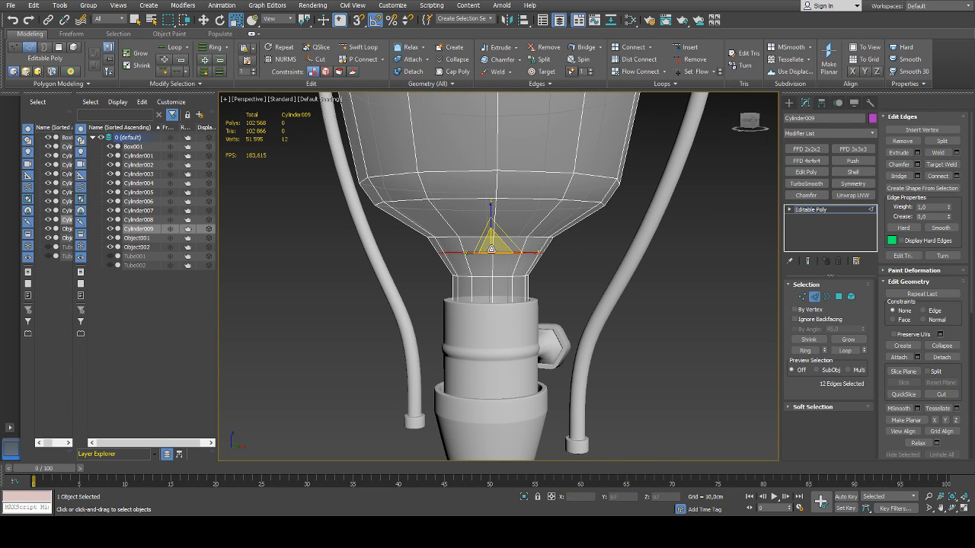
{"action": "left_click_drag", "start_coordinate": [491, 248], "coordinate": [492, 239]}
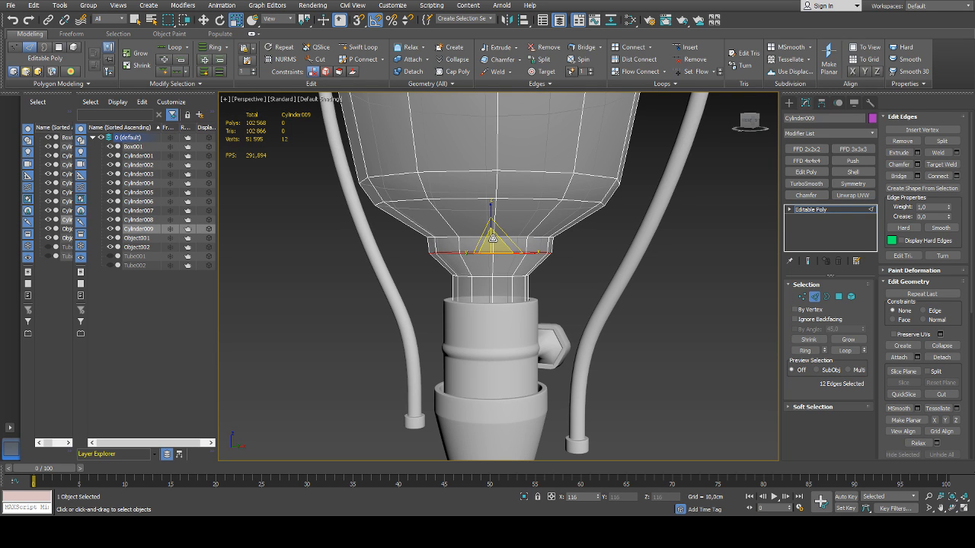
{"action": "left_click", "coordinate": [815, 297]}
{"action": "left_click", "coordinate": [677, 300]}
{"action": "scroll", "coordinate": [676, 300], "scroll_direction": "down", "scroll_amount": 7}
{"action": "middle_click_drag", "start_coordinate": [676, 300], "coordinate": [562, 267]}
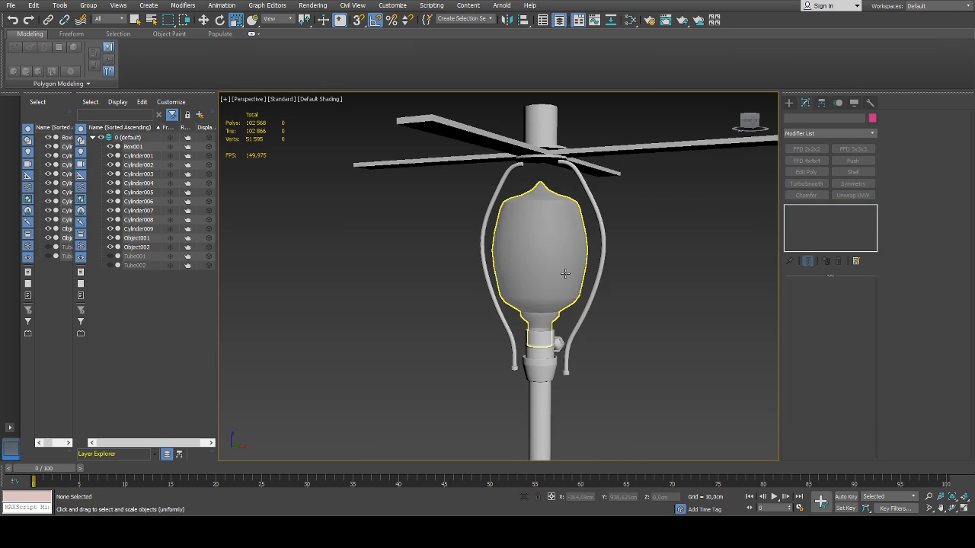
Select all polygons of the bulb, apply Auto Smooth with the 45 threshold, and leave polygon editing
{"action": "scroll", "coordinate": [559, 283], "scroll_direction": "up", "scroll_amount": 2}
{"action": "left_click", "coordinate": [547, 305]}
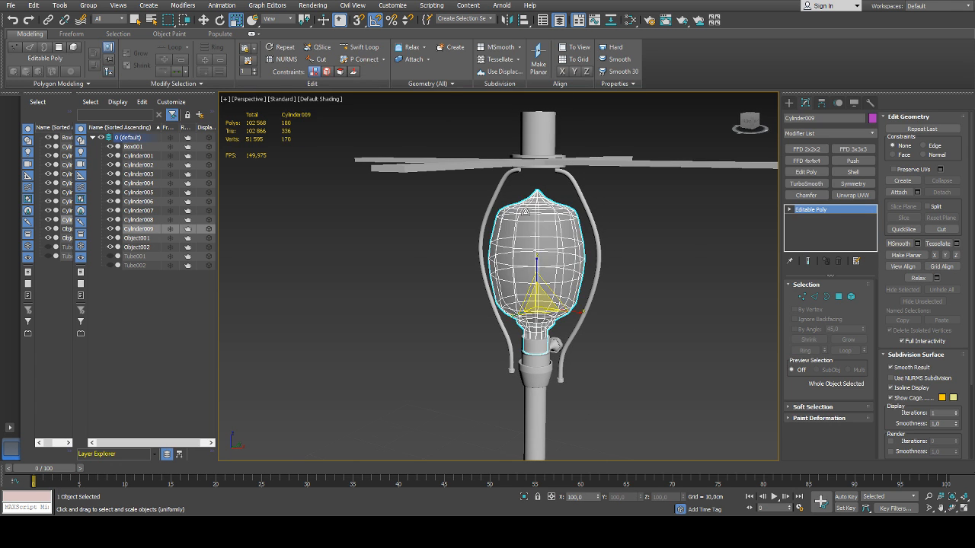
{"action": "scroll", "coordinate": [533, 224], "scroll_direction": "up", "scroll_amount": 5}
{"action": "key", "text": "4"}
{"action": "key", "text": "ctrl+a"}
{"action": "scroll", "coordinate": [901, 383], "scroll_direction": "down", "scroll_amount": 5}
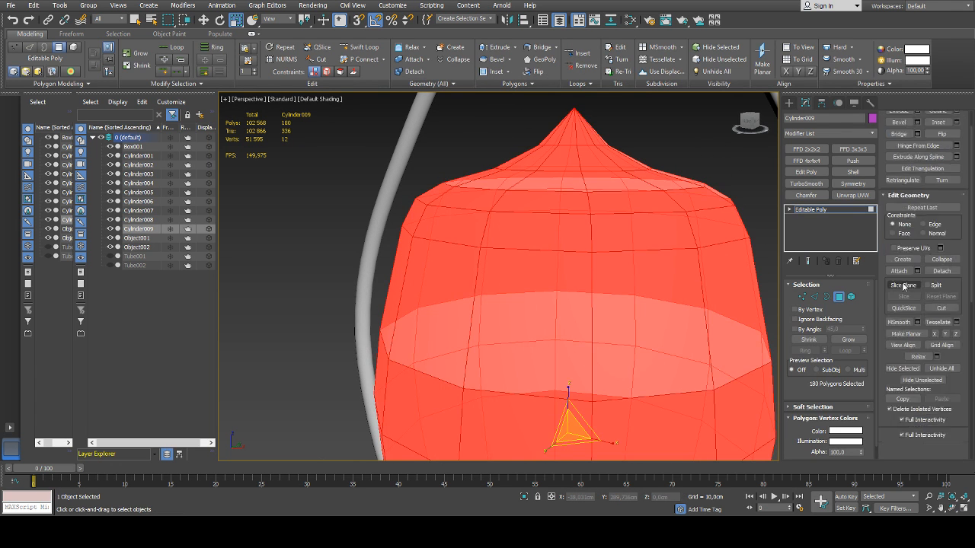
{"action": "scroll", "coordinate": [685, 301], "scroll_direction": "down", "scroll_amount": 5}
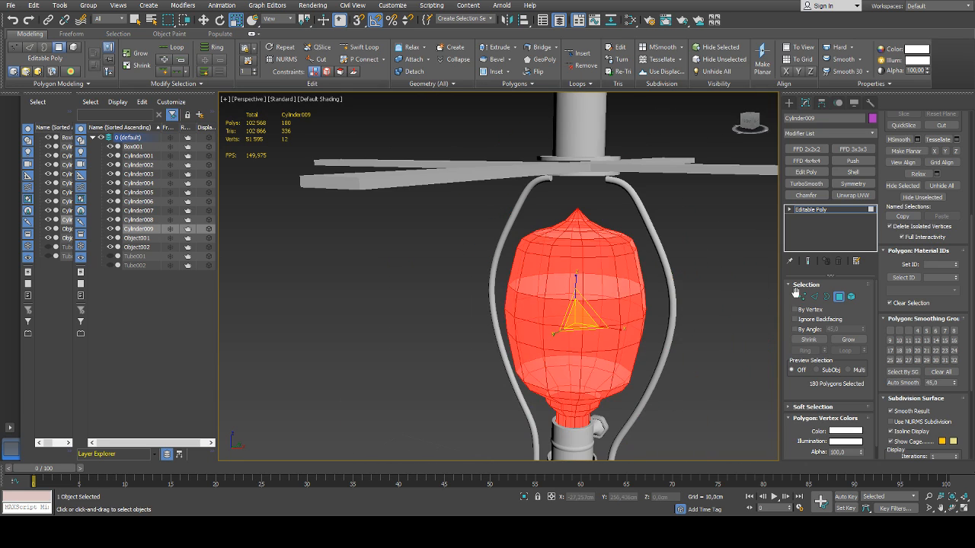
{"action": "left_click", "coordinate": [838, 296]}
{"action": "left_click", "coordinate": [714, 289]}
Examine the bulb's shading and its fit between the two bowed rods from several sides
{"action": "middle_click_drag", "start_coordinate": [707, 288], "coordinate": [683, 306], "text": "alt"}
{"action": "scroll", "coordinate": [638, 269], "scroll_direction": "down", "scroll_amount": 4}
{"action": "left_click", "coordinate": [602, 305]}
{"action": "left_click", "coordinate": [682, 298]}
{"action": "left_click", "coordinate": [568, 282]}
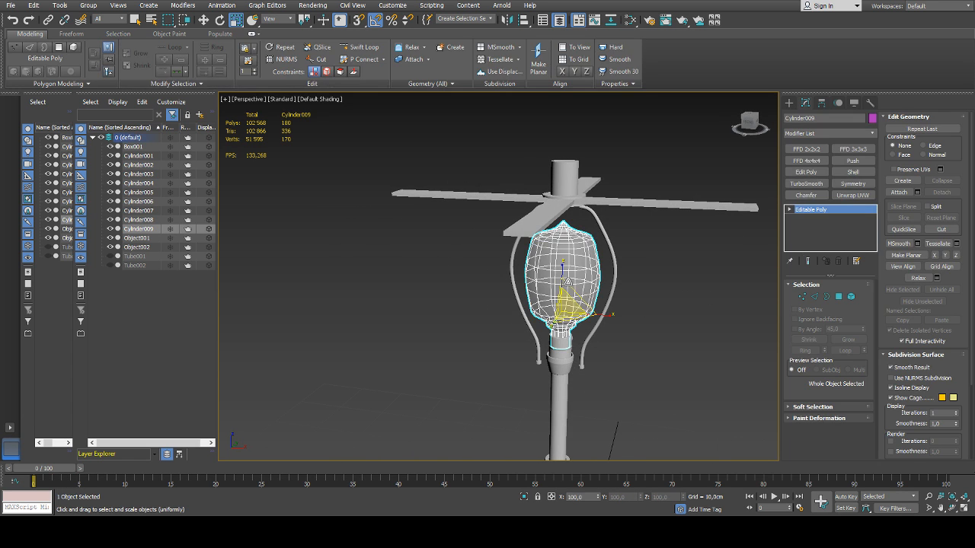
{"action": "middle_click_drag", "start_coordinate": [568, 282], "coordinate": [590, 286], "text": "alt"}
{"action": "left_click", "coordinate": [610, 280]}
{"action": "scroll", "coordinate": [610, 282], "scroll_direction": "down", "scroll_amount": 5}
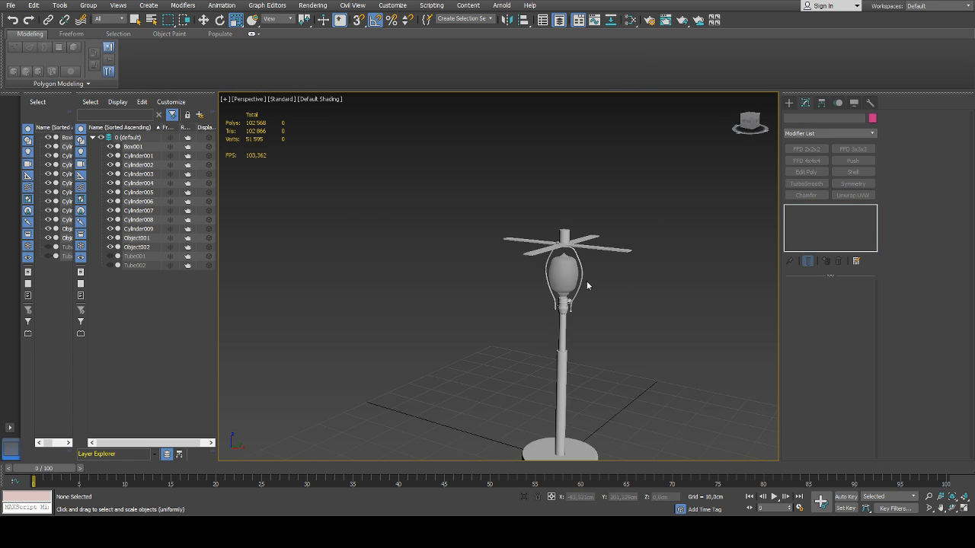
Show both lampshade tubes to check the complete lamp, and hide them again
{"action": "left_click", "coordinate": [789, 103]}
{"action": "middle_click_drag", "start_coordinate": [650, 266], "coordinate": [570, 208]}
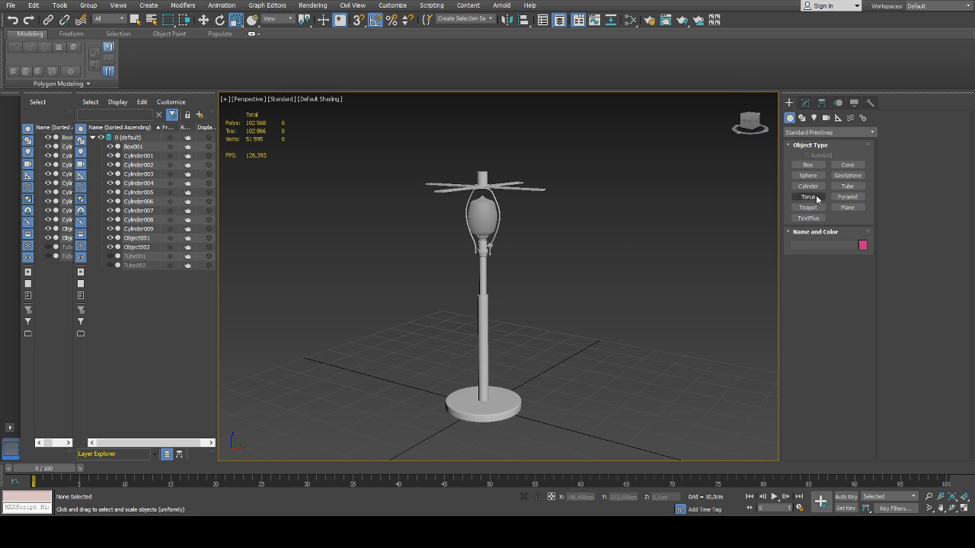
{"action": "middle_click_drag", "start_coordinate": [630, 225], "coordinate": [621, 247]}
{"action": "left_click", "coordinate": [110, 256]}
{"action": "left_click", "coordinate": [109, 265]}
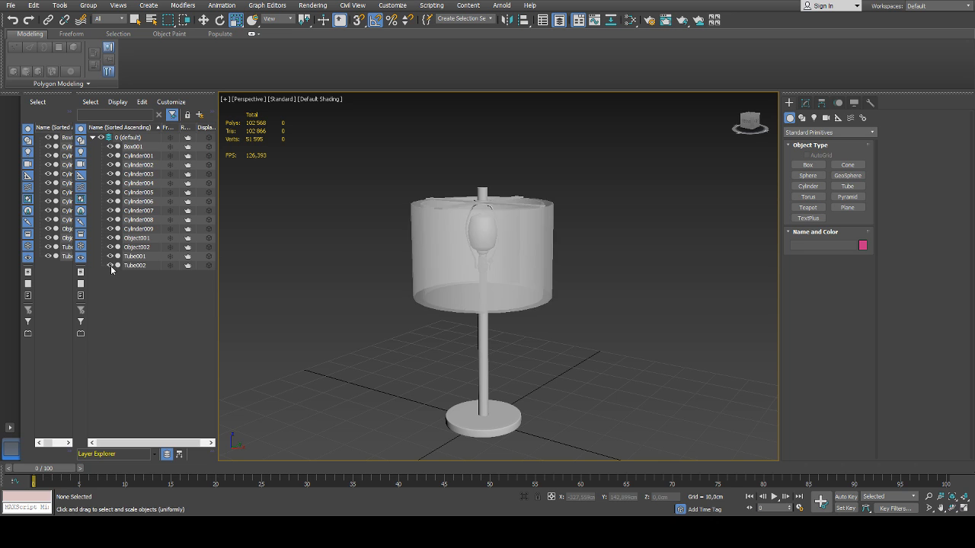
{"action": "middle_click_drag", "start_coordinate": [417, 271], "coordinate": [492, 265], "text": "alt"}
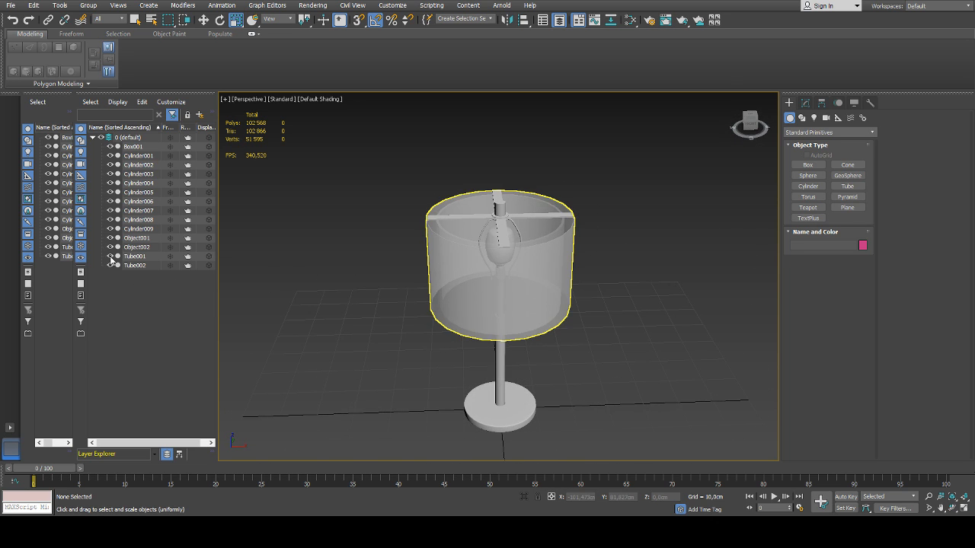
{"action": "left_click_drag", "start_coordinate": [111, 257], "coordinate": [110, 266]}
{"action": "middle_click_drag", "start_coordinate": [489, 246], "coordinate": [474, 233]}
{"action": "scroll", "coordinate": [474, 232], "scroll_direction": "up", "scroll_amount": 5}
{"action": "left_click", "coordinate": [523, 258]}
{"action": "middle_click_drag", "start_coordinate": [524, 259], "coordinate": [615, 242], "text": "alt"}
{"action": "left_click", "coordinate": [616, 242]}
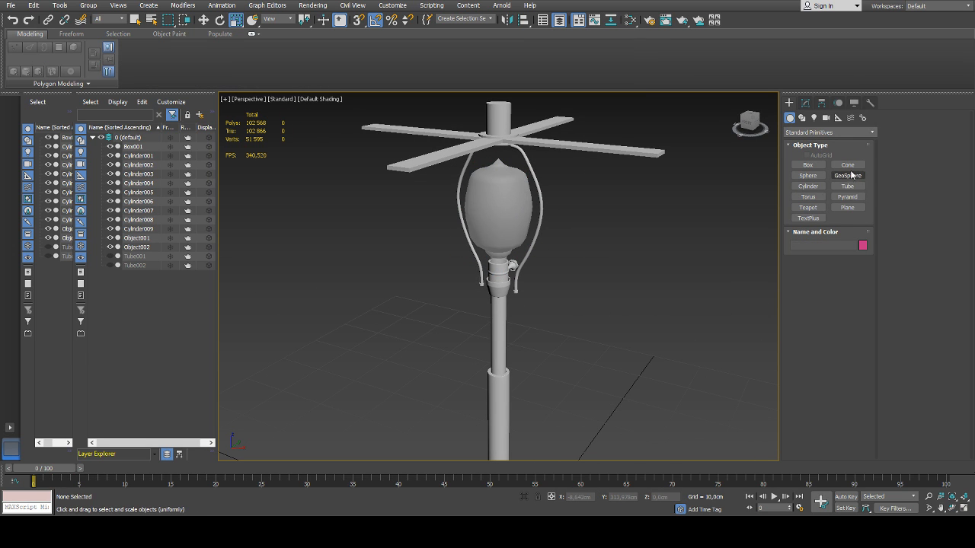
Switch the geometry creation category to Extended Primitives
{"action": "left_click", "coordinate": [817, 134]}
{"action": "left_click", "coordinate": [821, 152]}
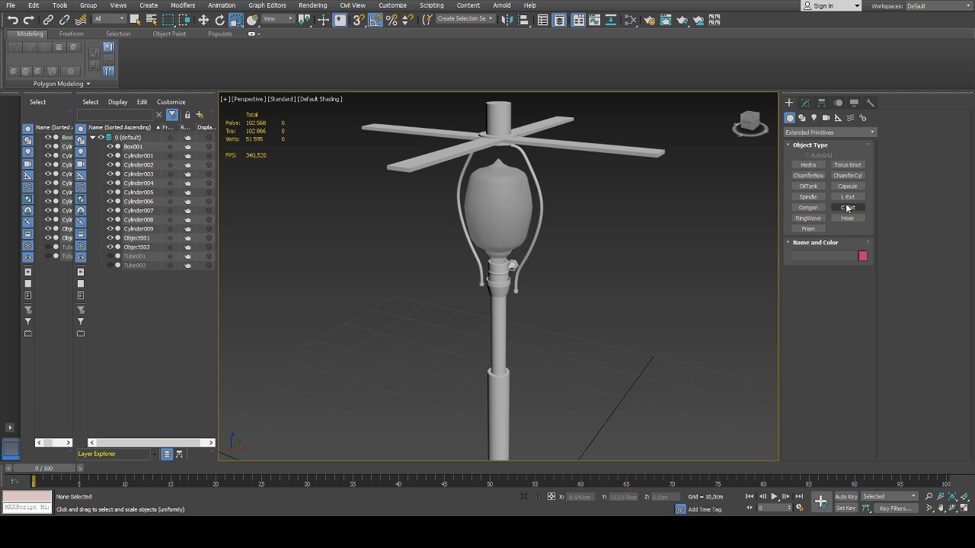
{"action": "middle_click_drag", "start_coordinate": [502, 217], "coordinate": [496, 229]}
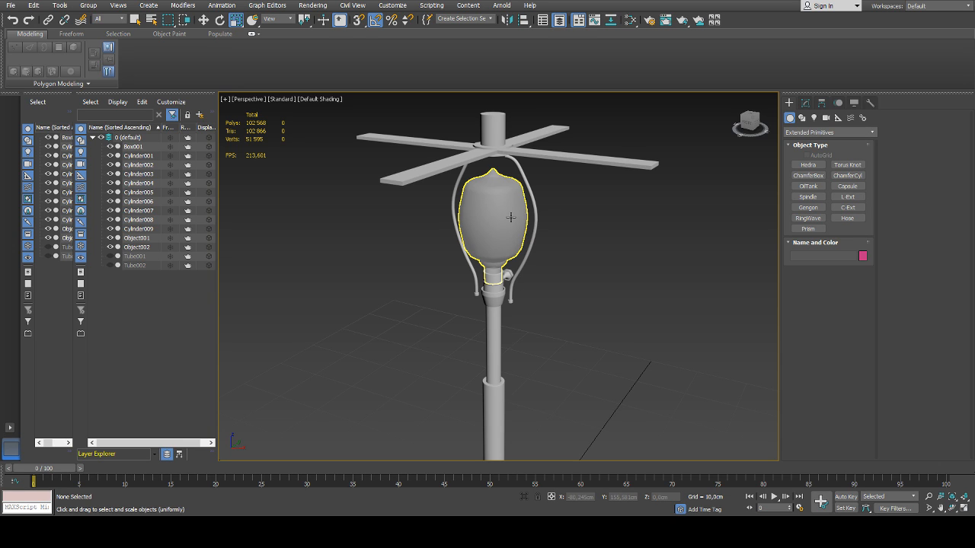
{"action": "middle_click_drag", "start_coordinate": [510, 217], "coordinate": [506, 237]}
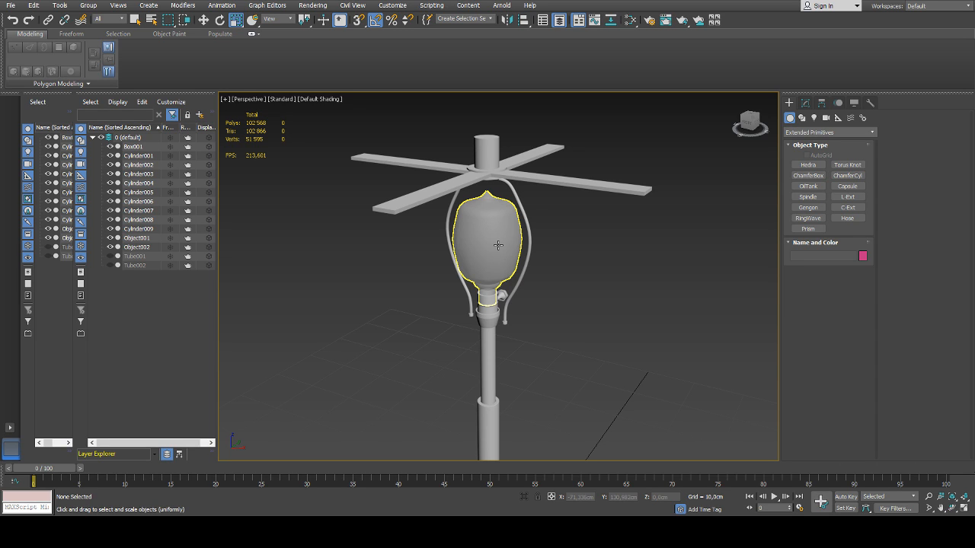
{"action": "middle_click_drag", "start_coordinate": [518, 240], "coordinate": [514, 244]}
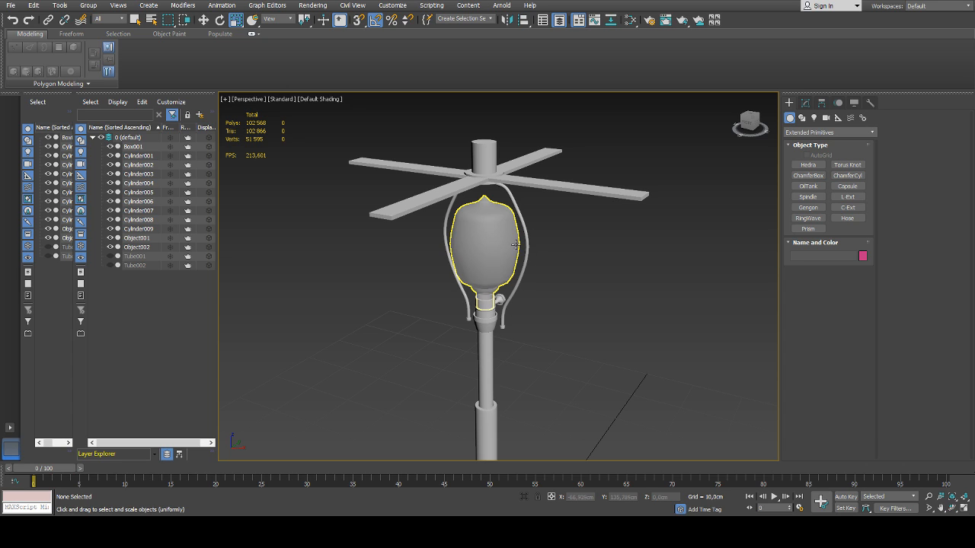
{"action": "middle_click_drag", "start_coordinate": [528, 244], "coordinate": [531, 251], "text": "alt"}
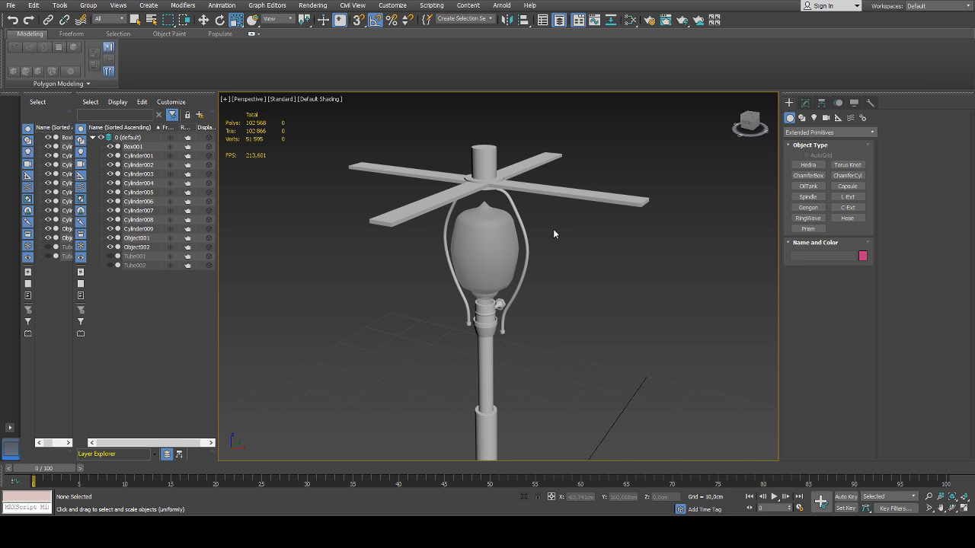
{"action": "middle_click_drag", "start_coordinate": [505, 257], "coordinate": [549, 253]}
{"action": "left_click", "coordinate": [513, 240]}
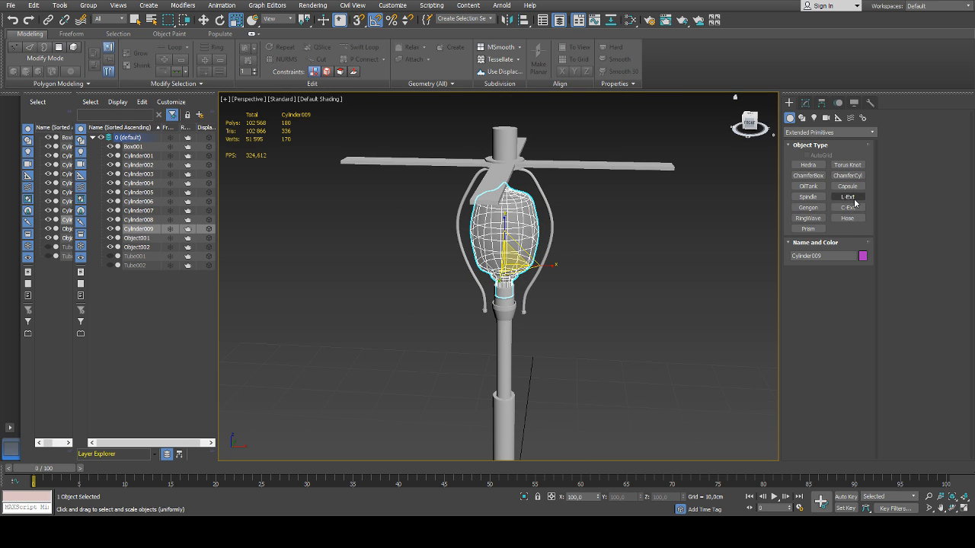
Try out the Hose primitive on the grid beside the lamp's base, and discard it
{"action": "left_click", "coordinate": [840, 219]}
{"action": "scroll", "coordinate": [619, 222], "scroll_direction": "down", "scroll_amount": 5}
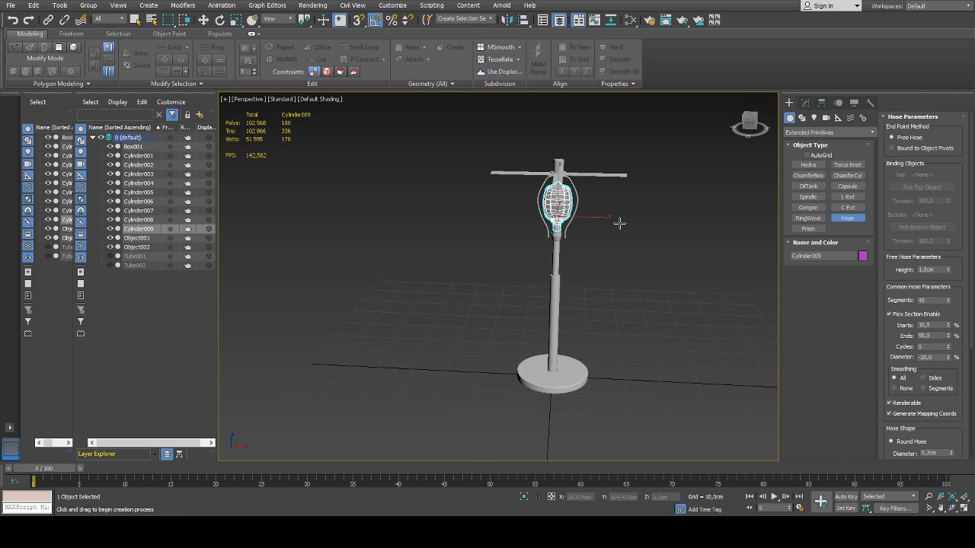
{"action": "middle_click_drag", "start_coordinate": [622, 276], "coordinate": [608, 300], "text": "alt"}
{"action": "left_click_drag", "start_coordinate": [585, 295], "coordinate": [610, 313]}
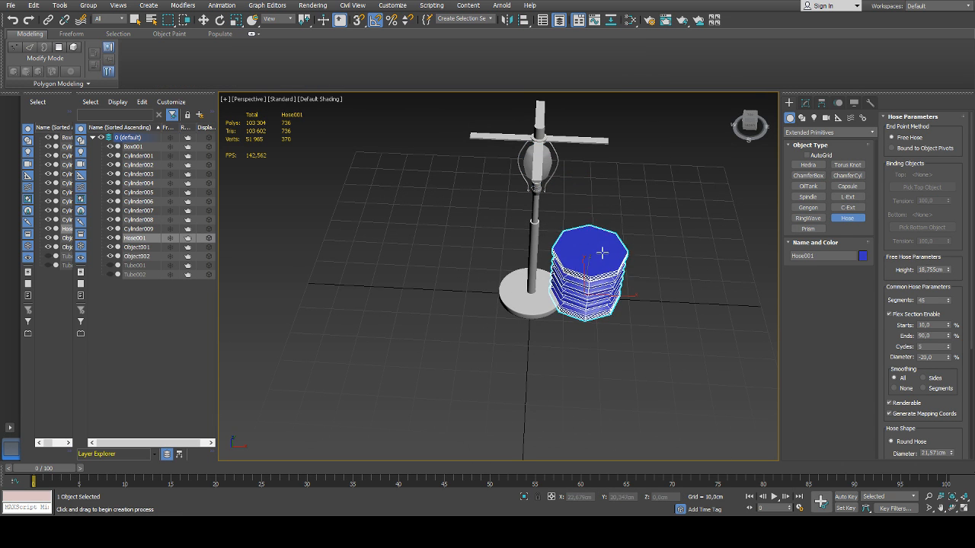
{"action": "right_click", "coordinate": [615, 227]}
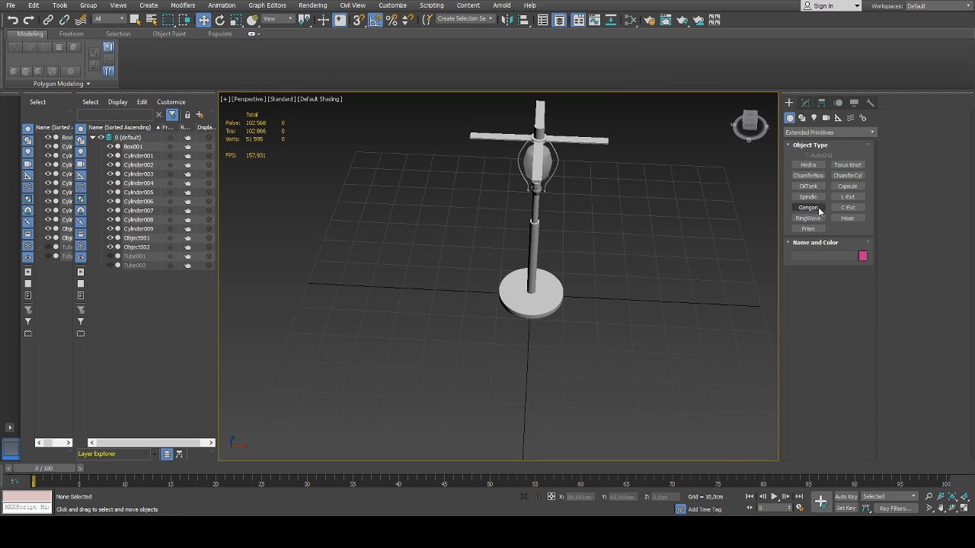
Browse the Compound Objects category, return to Extended Primitives, and draw a Tetra Hedra of about 13 cm radius beside the lamp's base
{"action": "left_click", "coordinate": [812, 163]}
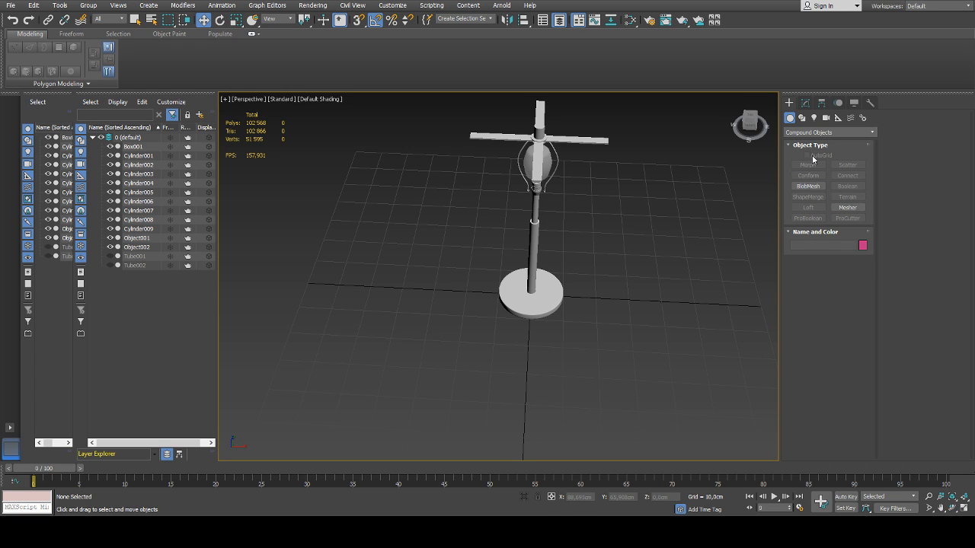
{"action": "left_click", "coordinate": [811, 152]}
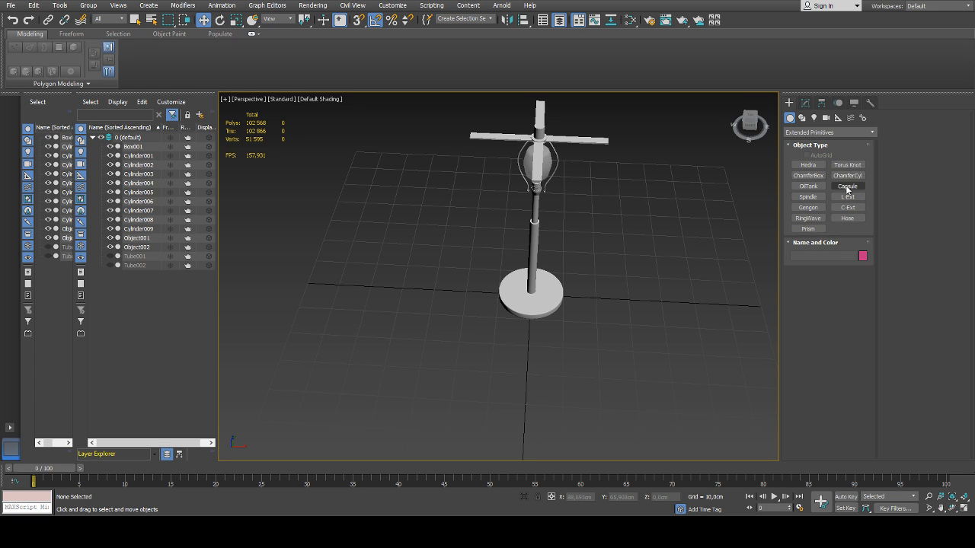
{"action": "left_click", "coordinate": [808, 164]}
{"action": "left_click_drag", "start_coordinate": [617, 305], "coordinate": [636, 310]}
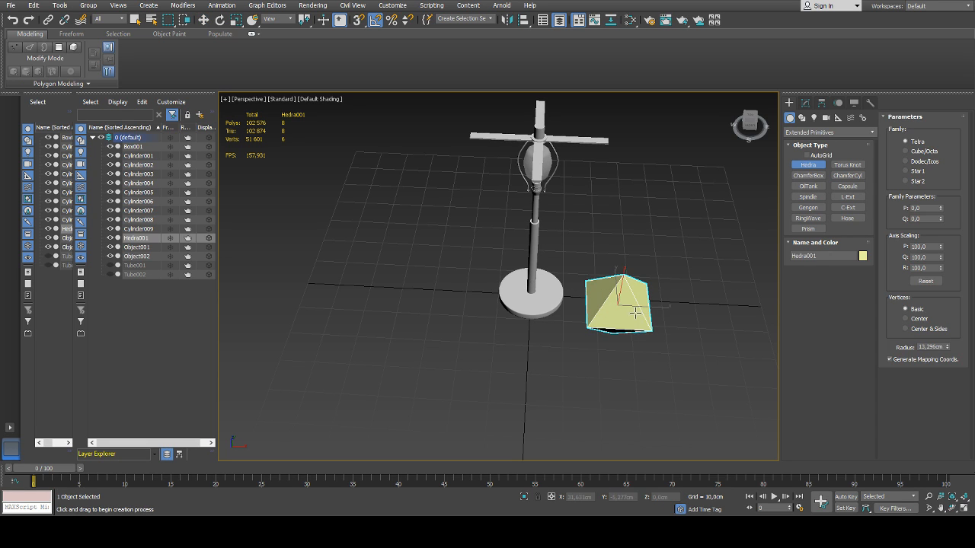
Delete the Hedra beside the lamp and try starting a Torus Knot of about 21 cm radius in its place
{"action": "right_click", "coordinate": [636, 311]}
{"action": "key", "text": "Delete"}
{"action": "left_click", "coordinate": [849, 165]}
{"action": "left_click_drag", "start_coordinate": [639, 266], "coordinate": [646, 308]}
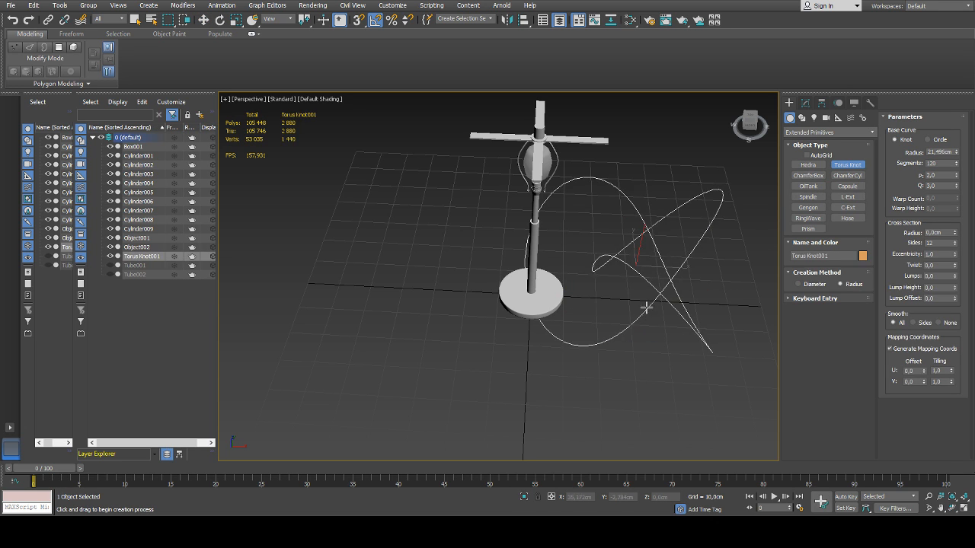
{"action": "right_click", "coordinate": [648, 288]}
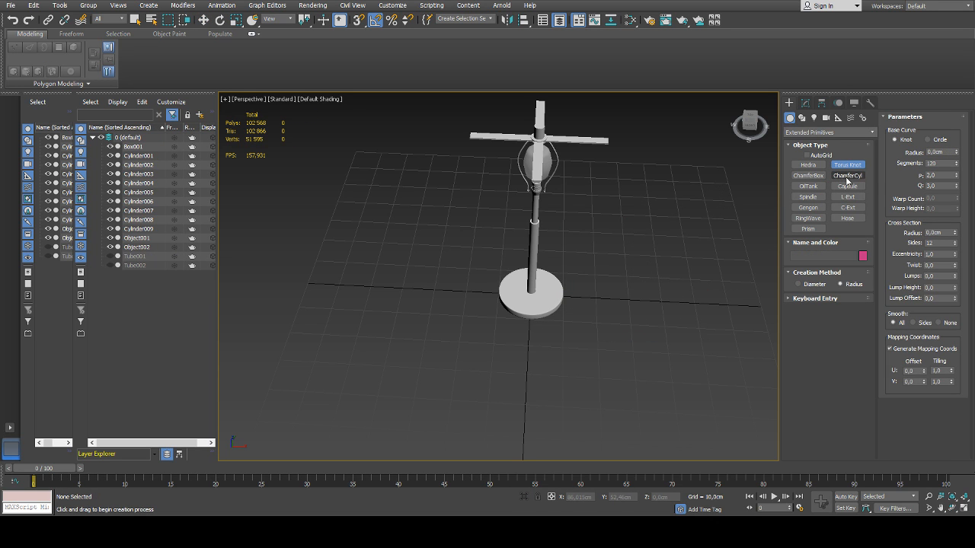
Try out a Torus Knot about 17 cm in radius with a cross section of about 2.3 cm beside the lamp, and delete it
{"action": "left_click_drag", "start_coordinate": [642, 267], "coordinate": [643, 316]}
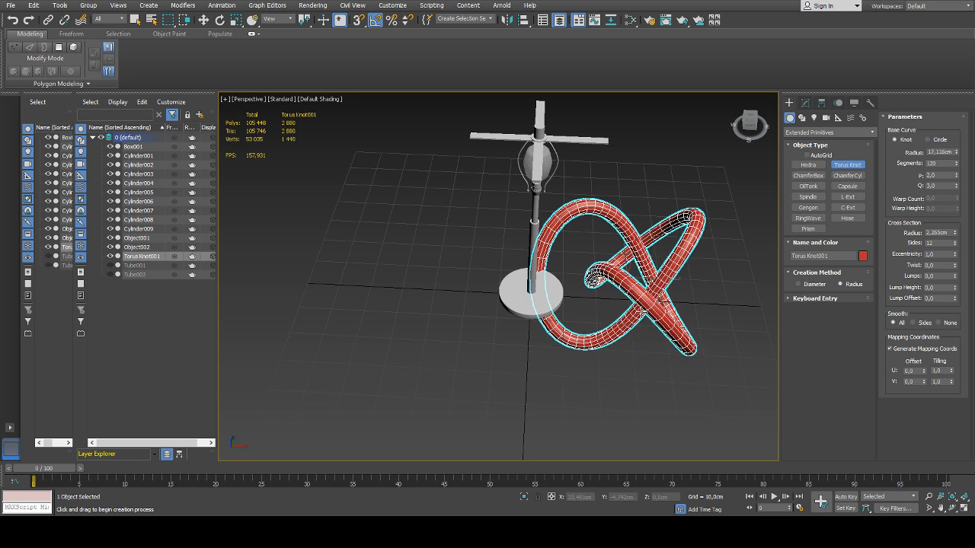
{"action": "left_click", "coordinate": [642, 312]}
{"action": "left_click", "coordinate": [640, 310]}
{"action": "key", "text": "w"}
{"action": "middle_click_drag", "start_coordinate": [699, 271], "coordinate": [669, 263]}
{"action": "scroll", "coordinate": [669, 262], "scroll_direction": "down", "scroll_amount": 3}
{"action": "key", "text": "Delete"}
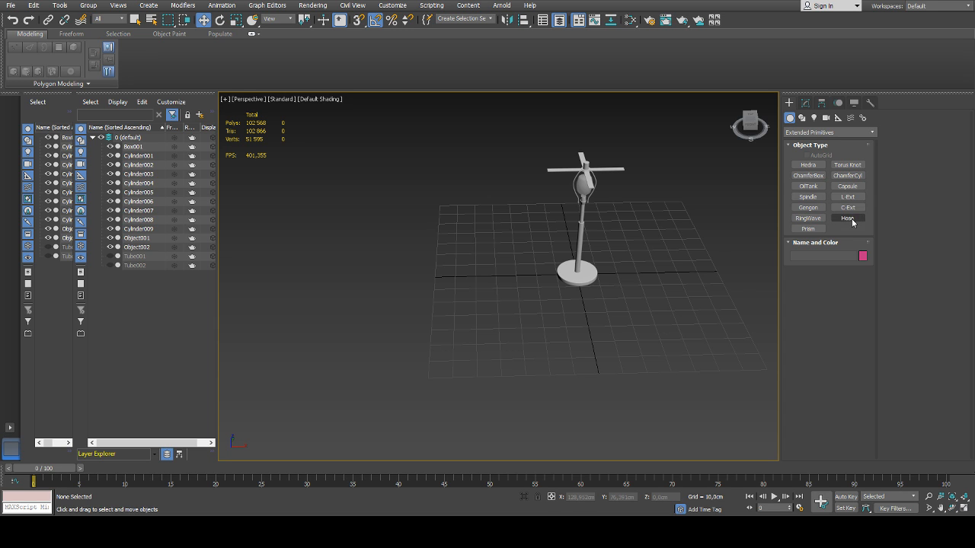
Try out the Gengon and a Spindle about 25.6 cm in radius and 34.5 cm high beside the lamp, and discard them
{"action": "left_click", "coordinate": [808, 207]}
{"action": "left_click_drag", "start_coordinate": [668, 278], "coordinate": [667, 311]}
{"action": "right_click", "coordinate": [690, 251]}
{"action": "left_click", "coordinate": [817, 201]}
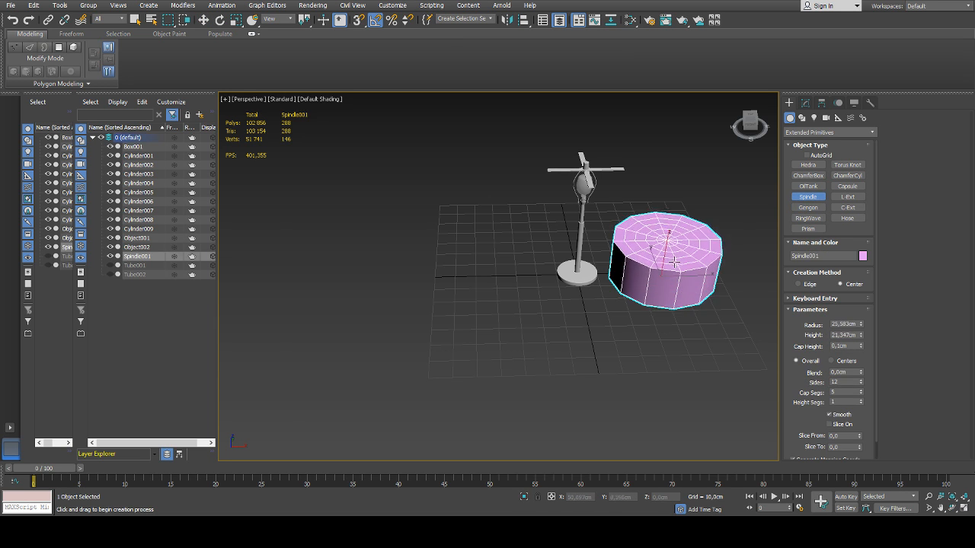
{"action": "left_click", "coordinate": [713, 242]}
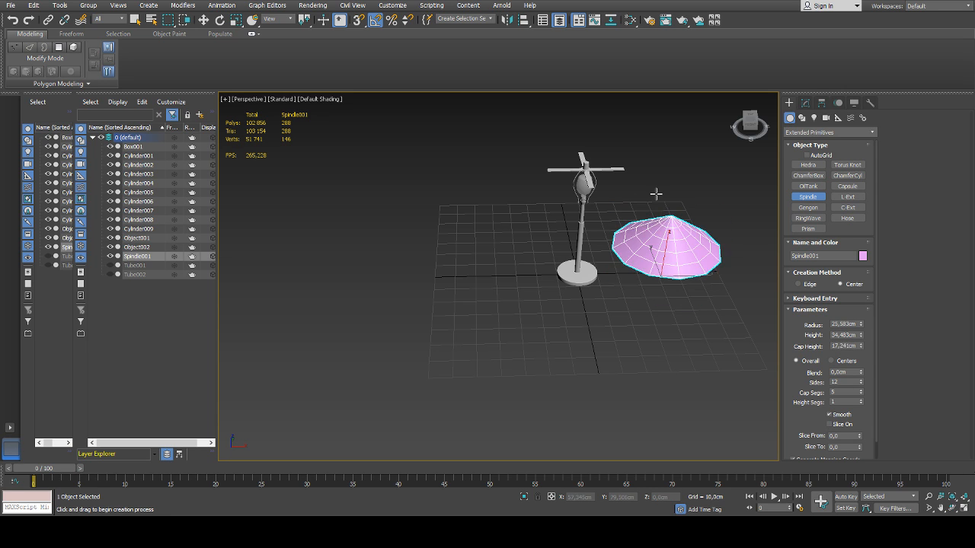
{"action": "left_click", "coordinate": [662, 210]}
{"action": "right_click", "coordinate": [662, 209]}
{"action": "key", "text": "Delete"}
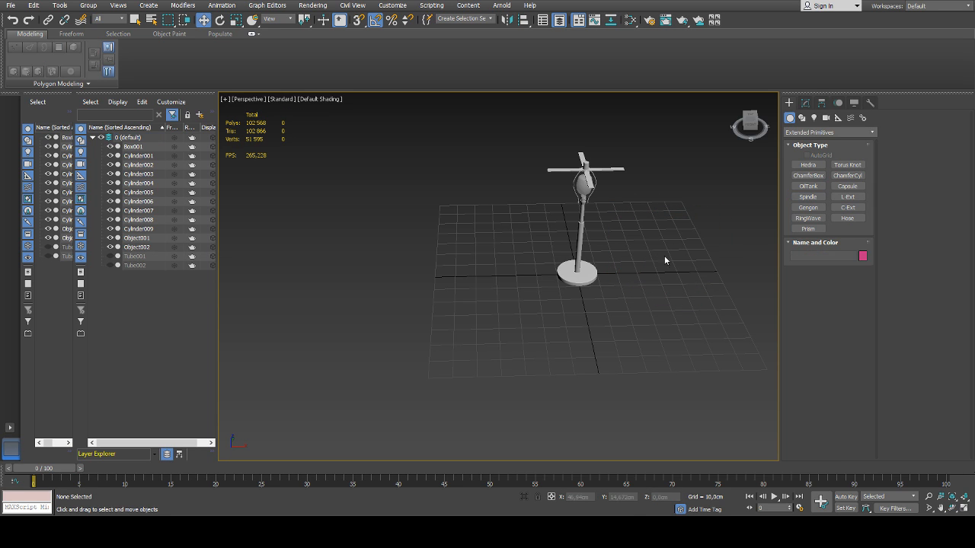
Browse the NURBS Surfaces and Particle Systems geometry categories, and switch to creating Splines shapes
{"action": "left_click", "coordinate": [818, 208]}
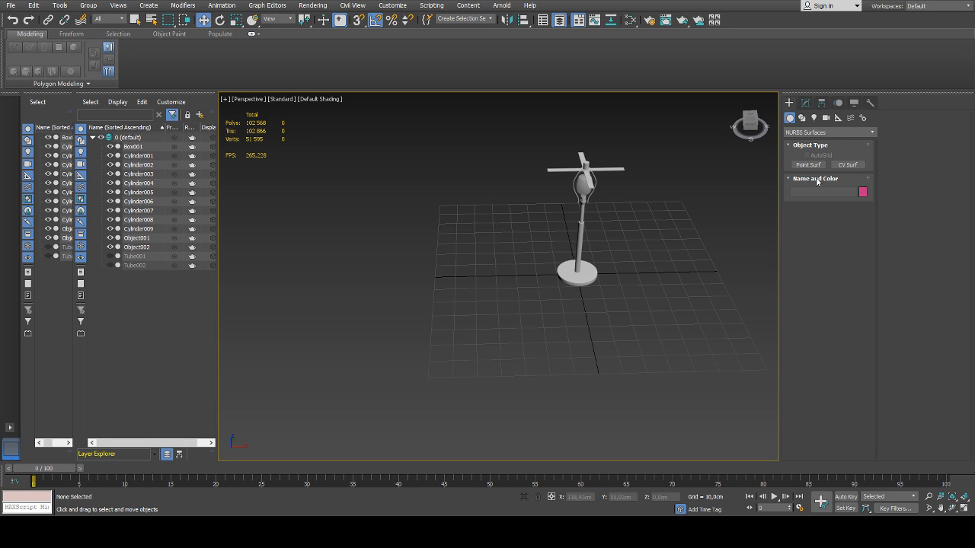
{"action": "left_click", "coordinate": [817, 168]}
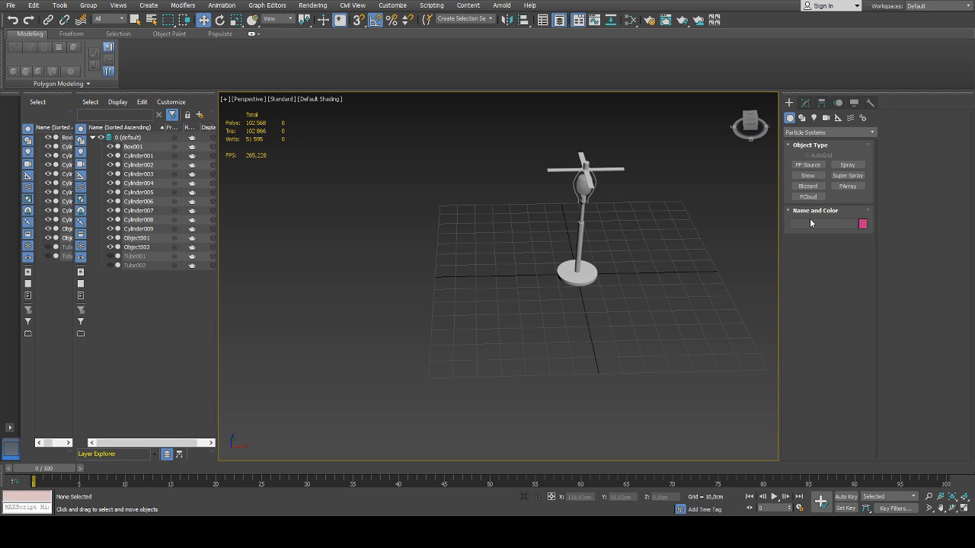
{"action": "left_click", "coordinate": [802, 118]}
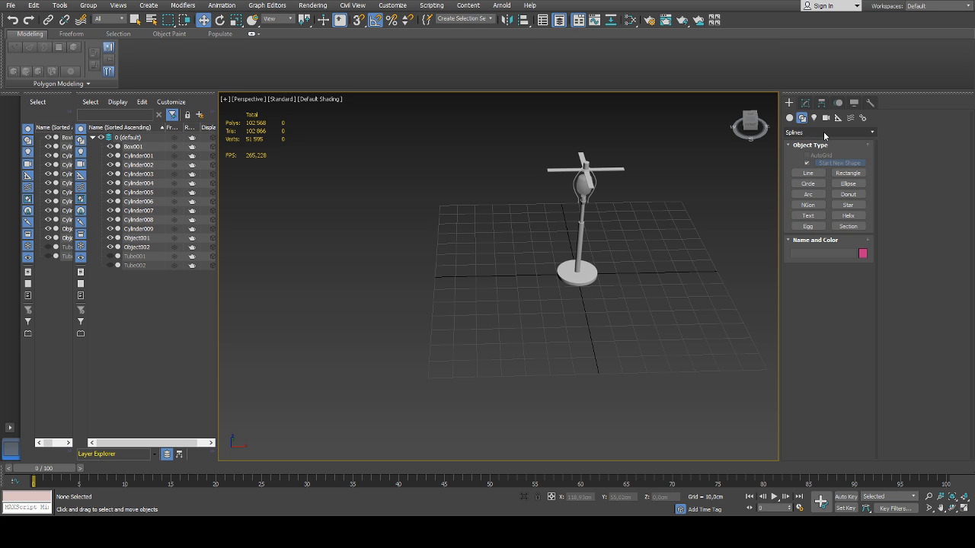
Draw a one-turn Helix about 13 cm in radius and 25 cm high on the grid beside the lamp's base
{"action": "left_click", "coordinate": [847, 216]}
{"action": "mouse_move", "coordinate": [634, 280]}
{"action": "left_mouse_down"}
{"action": "mouse_move", "coordinate": [644, 289]}
{"action": "mouse_move", "coordinate": [650, 276]}
{"action": "left_mouse_up"}
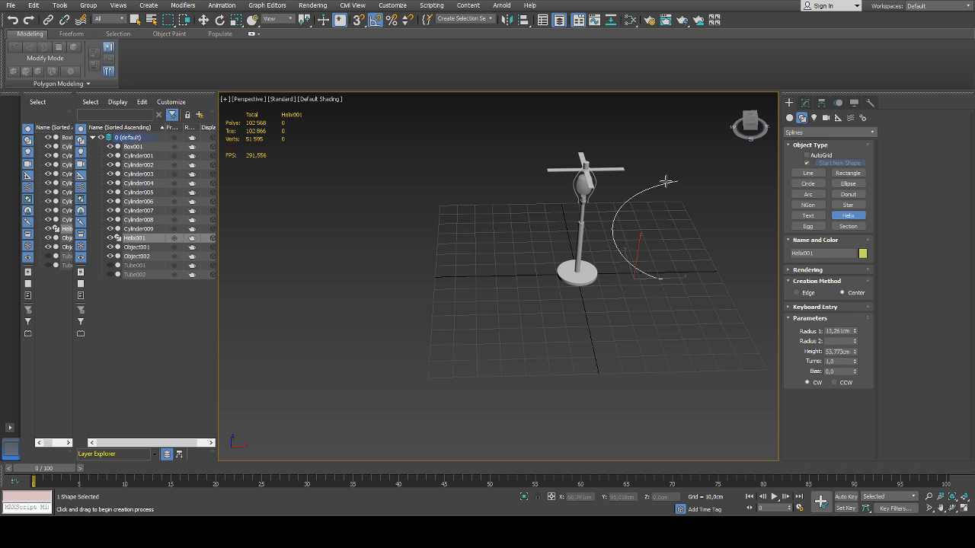
{"action": "left_click", "coordinate": [662, 235]}
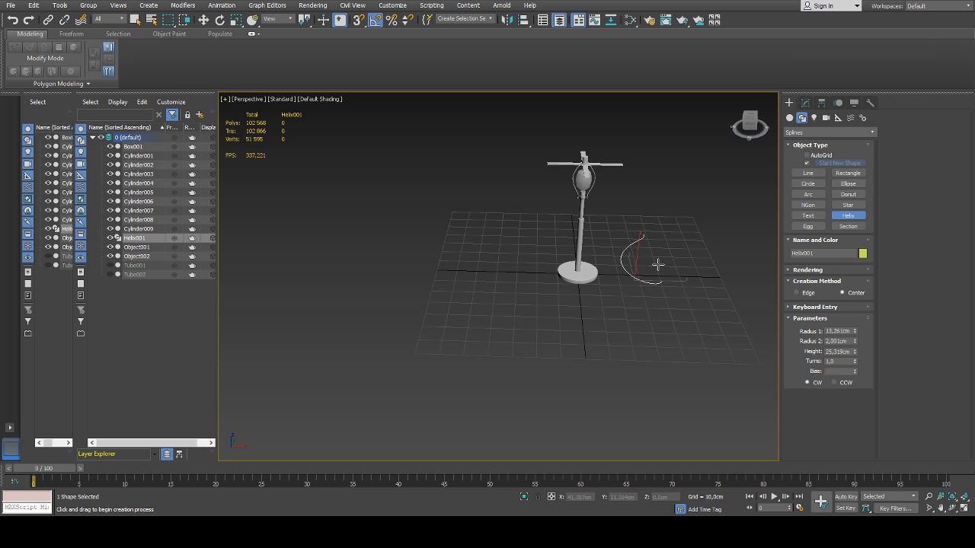
{"action": "left_click", "coordinate": [659, 244]}
{"action": "key", "text": "w"}
{"action": "middle_click_drag", "start_coordinate": [658, 242], "coordinate": [622, 280], "text": "alt"}
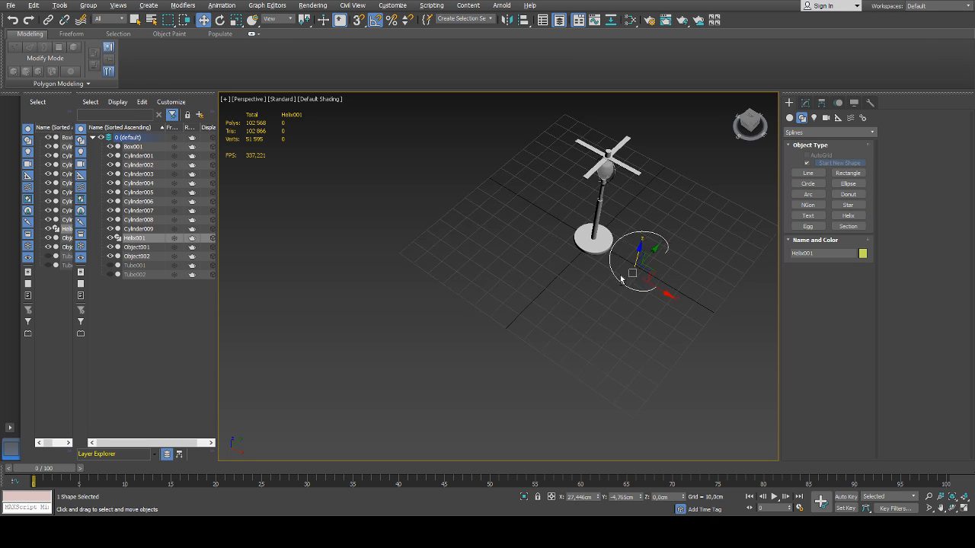
Set both Radius 1 and Radius 2 of the helix to 5 cm
{"action": "scroll", "coordinate": [621, 281], "scroll_direction": "up", "scroll_amount": 2}
{"action": "left_click", "coordinate": [801, 103]}
{"action": "scroll", "coordinate": [601, 248], "scroll_direction": "up", "scroll_amount": 2}
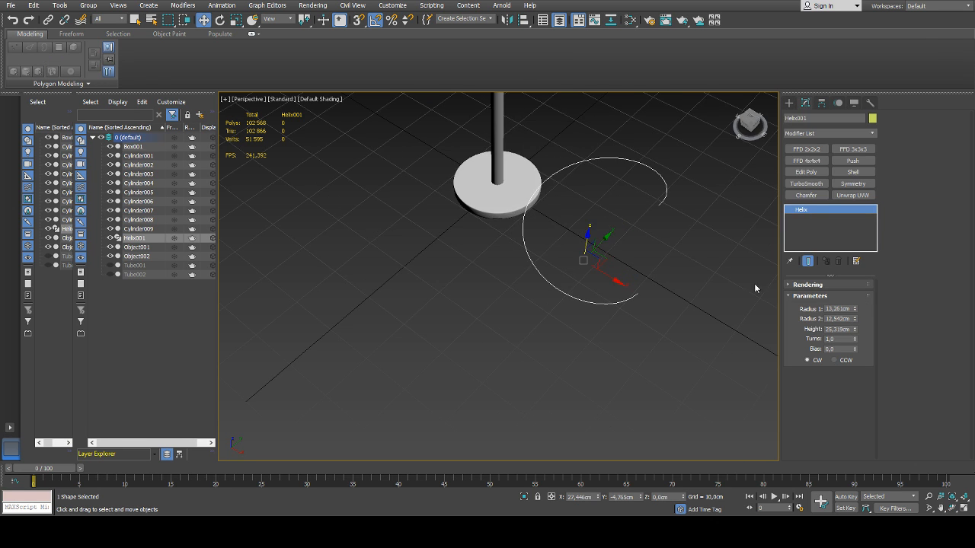
{"action": "left_click_drag", "start_coordinate": [856, 310], "coordinate": [855, 322]}
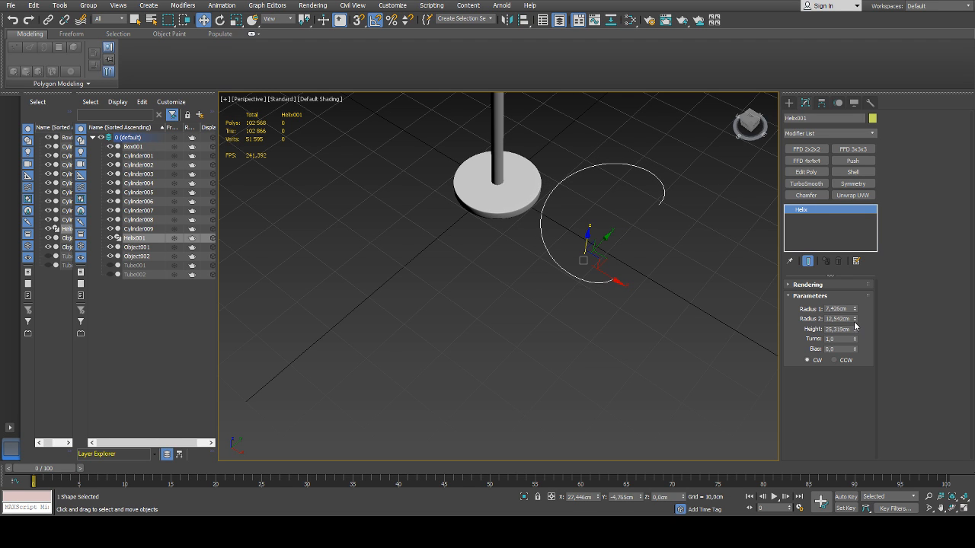
{"action": "type", "text": "5"}
{"action": "key", "text": "Tab"}
{"action": "type", "text": "5"}
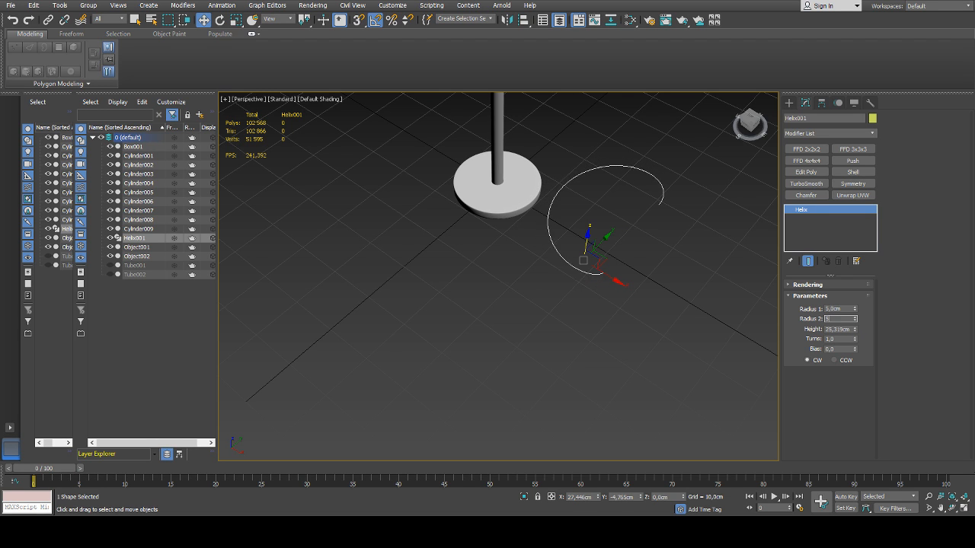
{"action": "key", "text": "Return"}
{"action": "middle_click_drag", "start_coordinate": [616, 247], "coordinate": [647, 210], "text": "alt"}
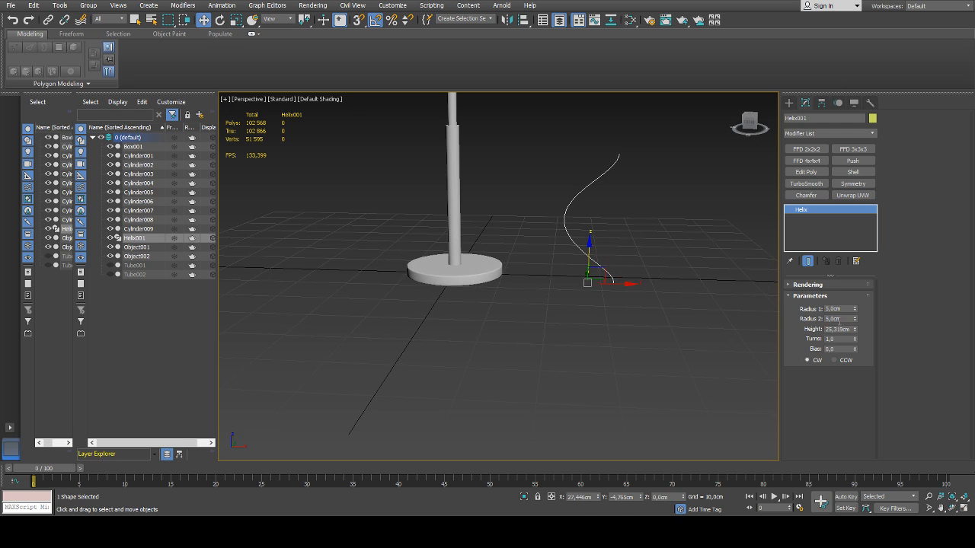
Reduce the helix's height to about 12.4 cm and set its turns to about 2.6
{"action": "left_click_drag", "start_coordinate": [855, 332], "coordinate": [842, 246]}
{"action": "scroll", "coordinate": [657, 255], "scroll_direction": "down", "scroll_amount": 5}
{"action": "middle_click_drag", "start_coordinate": [655, 282], "coordinate": [685, 294], "text": "alt"}
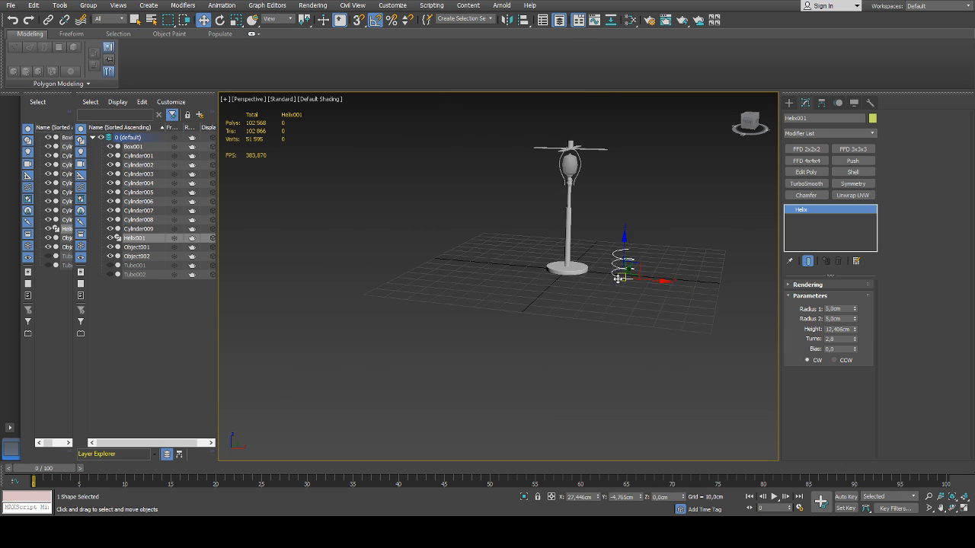
{"action": "scroll", "coordinate": [686, 294], "scroll_direction": "up", "scroll_amount": 5}
{"action": "left_click_drag", "start_coordinate": [854, 341], "coordinate": [855, 347]}
Rotate the helix 90° about Y to lie horizontally, and move it up beside the bulb at about Z 50 cm
{"action": "middle_click_drag", "start_coordinate": [652, 269], "coordinate": [623, 292]}
{"action": "key", "text": "e"}
{"action": "left_click_drag", "start_coordinate": [611, 286], "coordinate": [646, 313]}
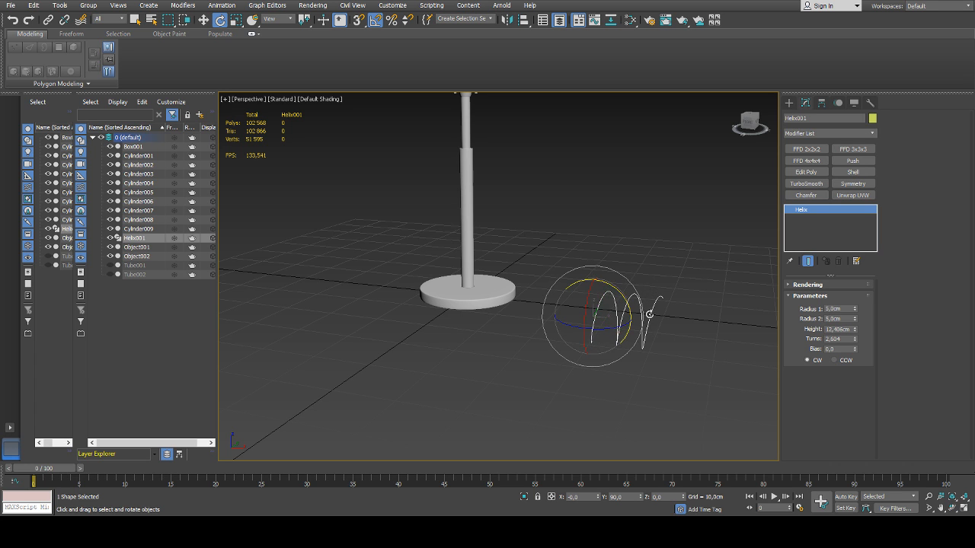
{"action": "middle_click_drag", "start_coordinate": [646, 314], "coordinate": [653, 299], "text": "alt"}
{"action": "scroll", "coordinate": [654, 297], "scroll_direction": "down", "scroll_amount": 4}
{"action": "key", "text": "w"}
{"action": "left_click_drag", "start_coordinate": [651, 294], "coordinate": [580, 182]}
{"action": "scroll", "coordinate": [580, 182], "scroll_direction": "up", "scroll_amount": 6}
{"action": "scroll", "coordinate": [532, 243], "scroll_direction": "down", "scroll_amount": 4}
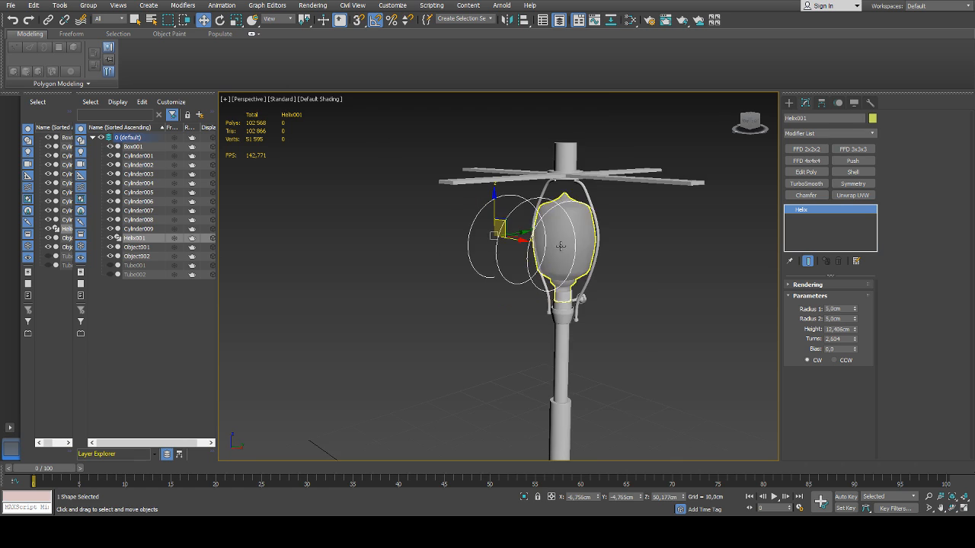
Shrink the helix to bulb size, with both radii at 2 cm and a height of about 3.5 cm
{"action": "scroll", "coordinate": [532, 243], "scroll_direction": "up", "scroll_amount": 2}
{"action": "left_click_drag", "start_coordinate": [855, 315], "coordinate": [855, 327]}
{"action": "key", "text": "Tab"}
{"action": "type", "text": "2"}
{"action": "key", "text": "Return"}
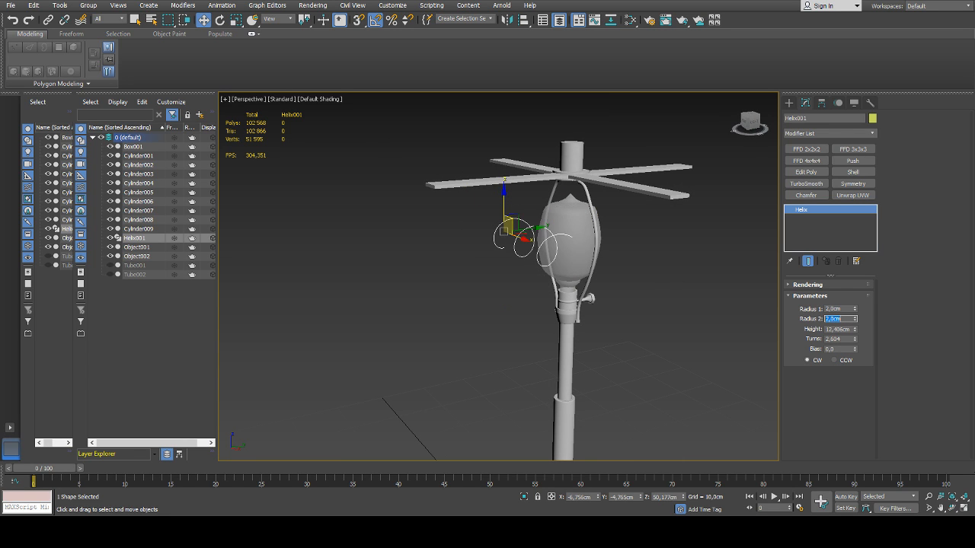
{"action": "middle_click_drag", "start_coordinate": [528, 258], "coordinate": [585, 258], "text": "alt"}
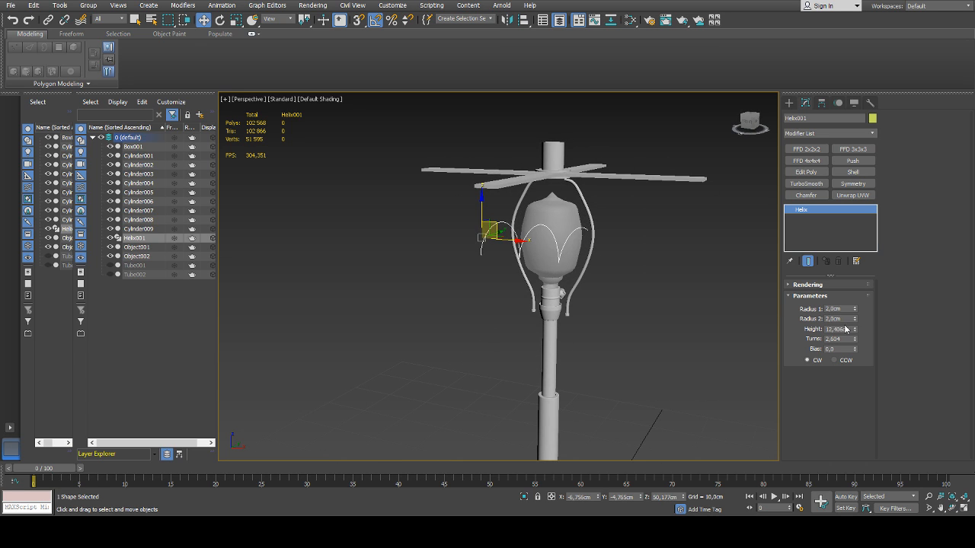
{"action": "left_click_drag", "start_coordinate": [854, 329], "coordinate": [843, 365]}
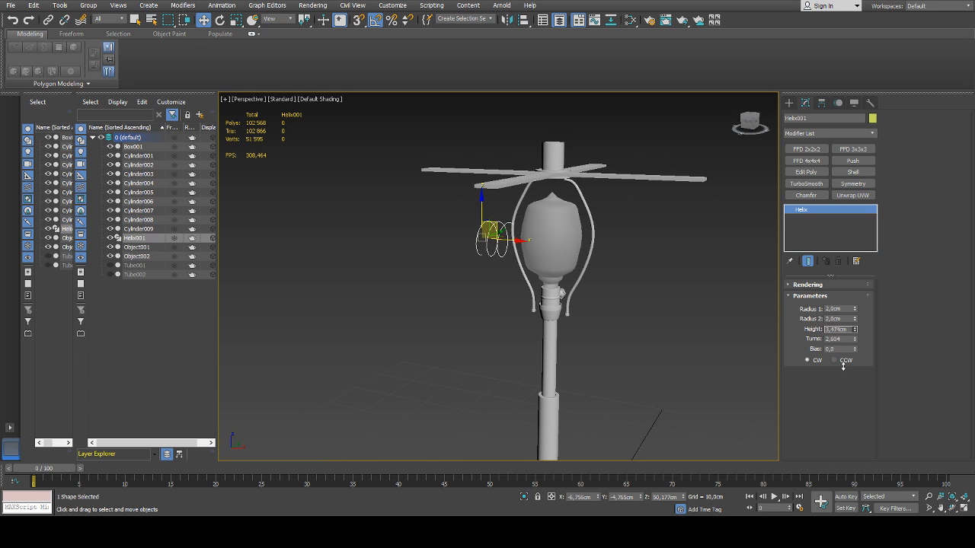
Zero the helix's X and Y positions, and shift it along X to about -1.7 cm to centre it inside the bulb
{"action": "middle_click_drag", "start_coordinate": [587, 289], "coordinate": [615, 291], "text": "alt"}
{"action": "right_click", "coordinate": [598, 498]}
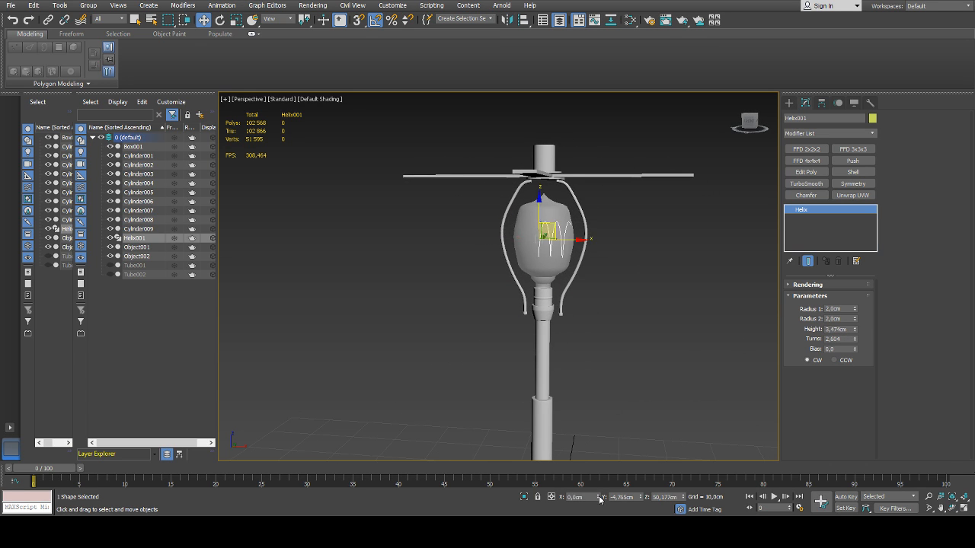
{"action": "right_click", "coordinate": [641, 498]}
{"action": "middle_click_drag", "start_coordinate": [603, 307], "coordinate": [614, 306], "text": "alt"}
{"action": "left_click_drag", "start_coordinate": [576, 236], "coordinate": [561, 238]}
{"action": "scroll", "coordinate": [561, 238], "scroll_direction": "up", "scroll_amount": 3}
{"action": "middle_click_drag", "start_coordinate": [561, 237], "coordinate": [592, 257], "text": "alt"}
{"action": "scroll", "coordinate": [473, 249], "scroll_direction": "up", "scroll_amount": 5}
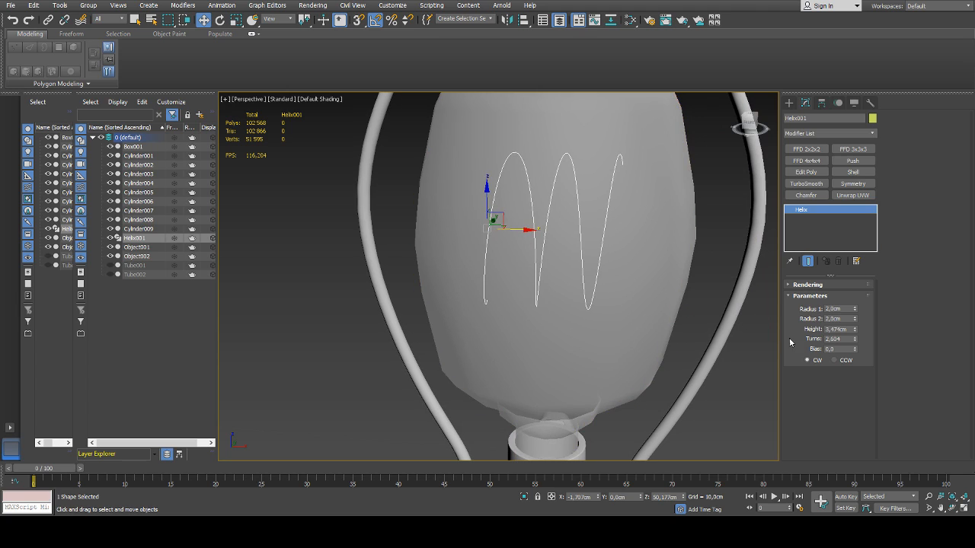
Try the CCW winding direction on the helix and return it to CW
{"action": "left_click", "coordinate": [834, 360]}
{"action": "left_click", "coordinate": [816, 360]}
{"action": "middle_click_drag", "start_coordinate": [681, 322], "coordinate": [684, 346], "text": "alt"}
Enable the helix's thickness in the viewport as a radial section of about 0.2 cm with 3 sides
{"action": "left_click", "coordinate": [798, 285]}
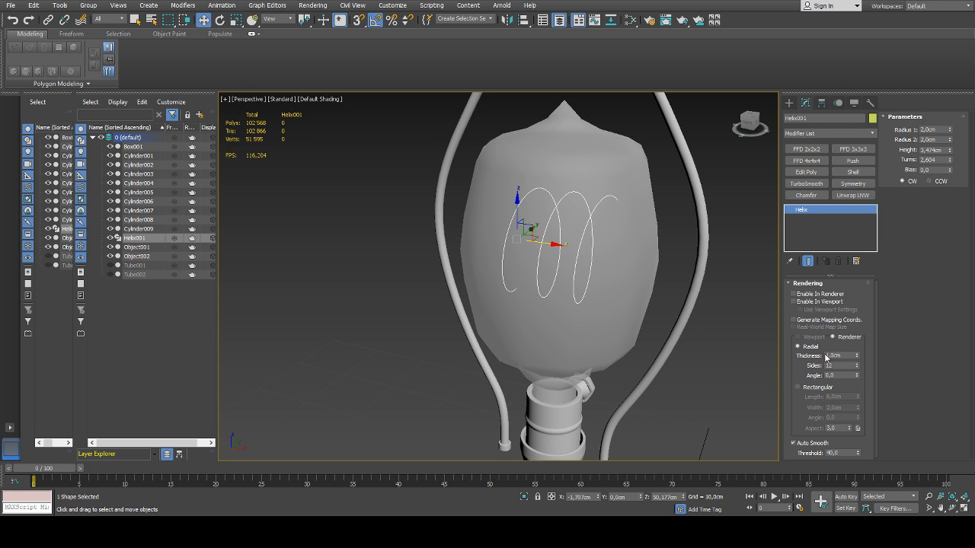
{"action": "left_click", "coordinate": [817, 302]}
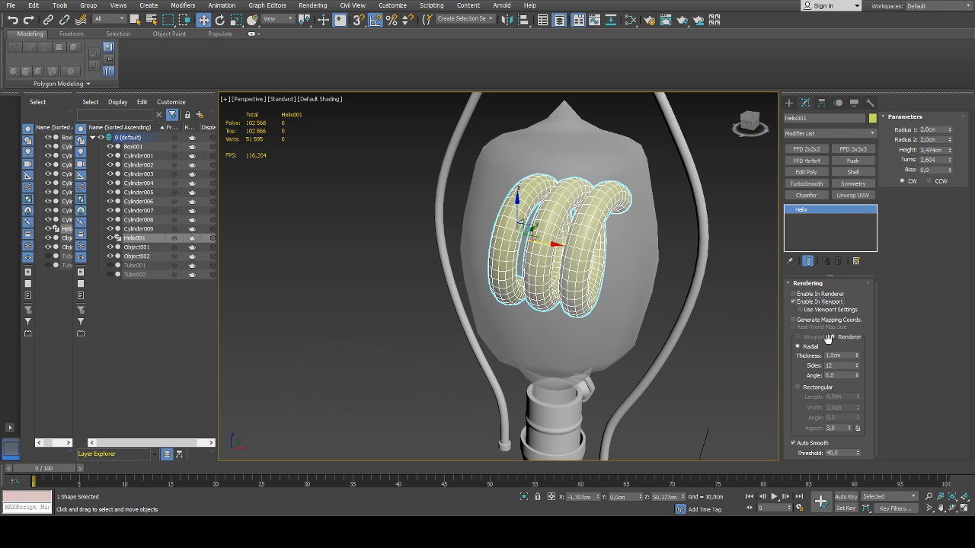
{"action": "mouse_move", "coordinate": [856, 358]}
{"action": "left_mouse_down"}
{"action": "mouse_move", "coordinate": [860, 395]}
{"action": "mouse_move", "coordinate": [857, 375]}
{"action": "left_mouse_up"}
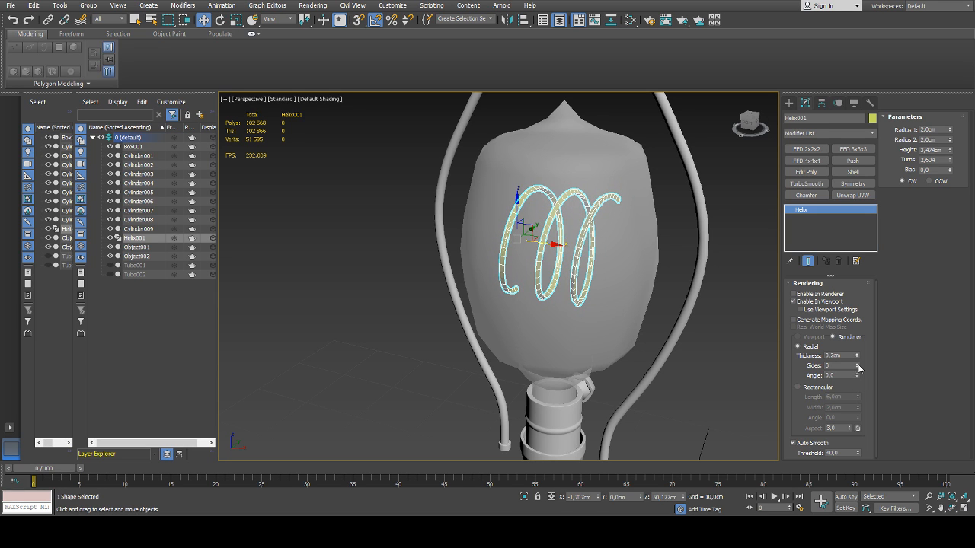
Check the filament inside the bulb from outside, reselect the helix and set its radial section to 4 sides
{"action": "middle_click_drag", "start_coordinate": [692, 317], "coordinate": [632, 309], "text": "alt"}
{"action": "scroll", "coordinate": [636, 309], "scroll_direction": "down", "scroll_amount": 3}
{"action": "left_click", "coordinate": [721, 312]}
{"action": "scroll", "coordinate": [720, 312], "scroll_direction": "down", "scroll_amount": 3}
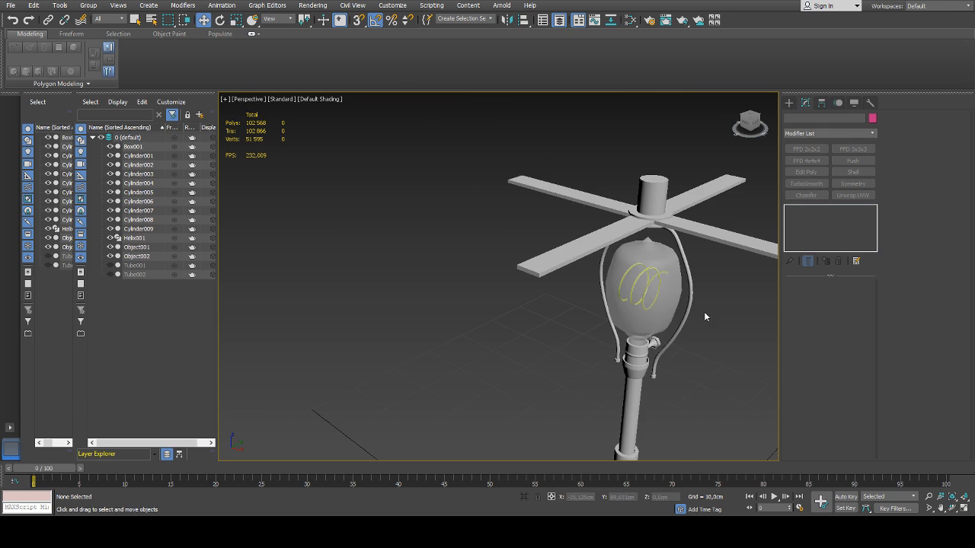
{"action": "scroll", "coordinate": [638, 286], "scroll_direction": "up", "scroll_amount": 6}
{"action": "left_click", "coordinate": [638, 285]}
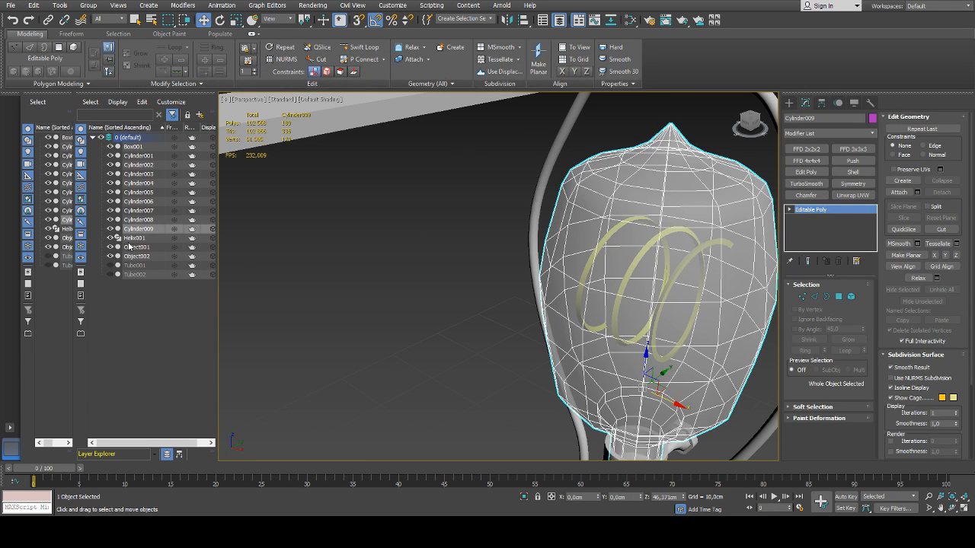
{"action": "left_click", "coordinate": [131, 238]}
{"action": "left_click", "coordinate": [856, 365]}
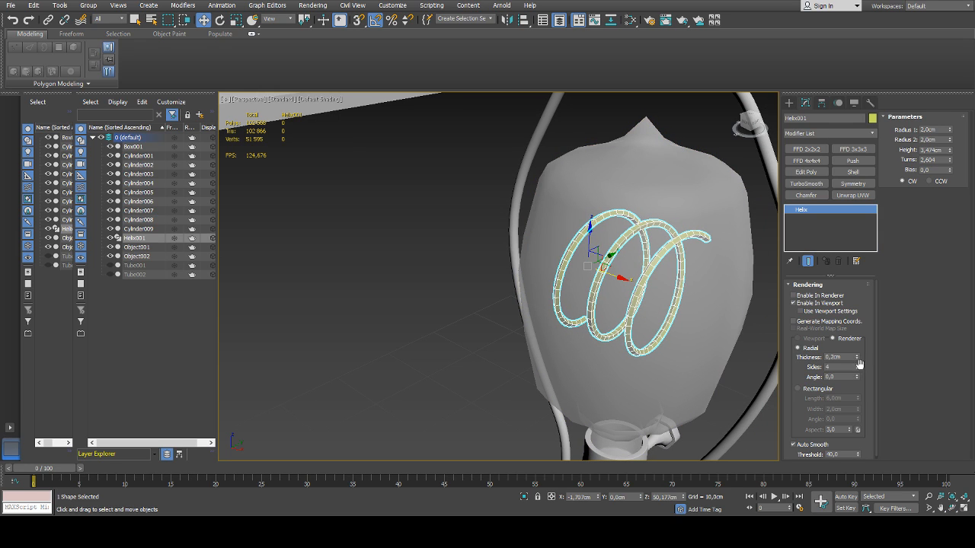
Set the Auto Smooth threshold of the helix to 42
{"action": "scroll", "coordinate": [850, 400], "scroll_direction": "down", "scroll_amount": 1}
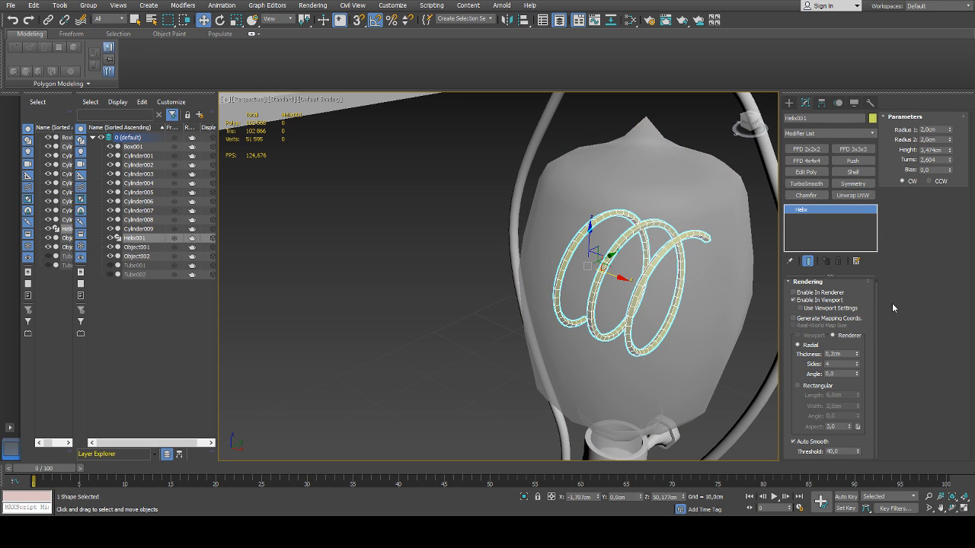
{"action": "left_click_drag", "start_coordinate": [858, 452], "coordinate": [860, 421]}
{"action": "left_click_drag", "start_coordinate": [857, 460], "coordinate": [861, 452]}
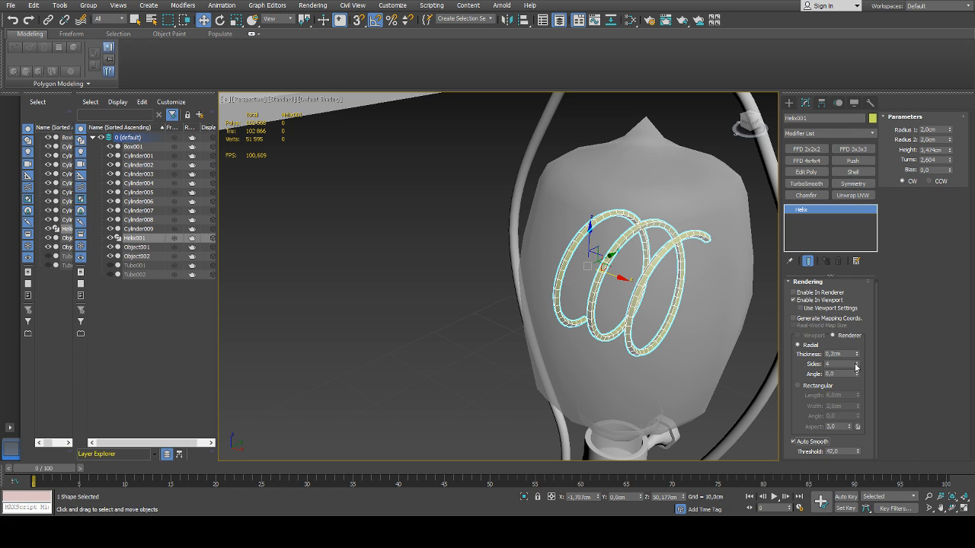
Try rotating the angle of the helix's radial section and return it to 0
{"action": "left_click_drag", "start_coordinate": [856, 373], "coordinate": [862, 320]}
{"action": "left_click_drag", "start_coordinate": [818, 194], "coordinate": [887, 440]}
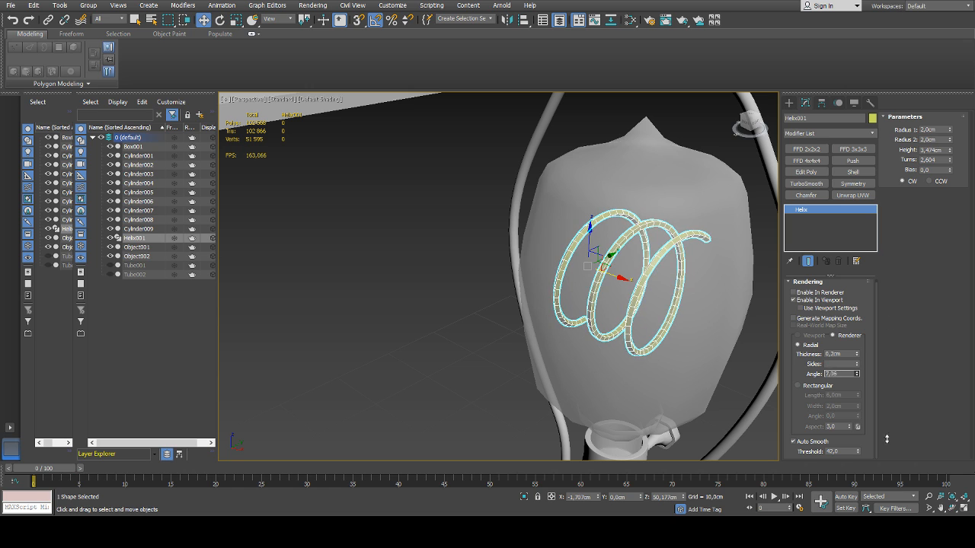
{"action": "right_click", "coordinate": [859, 374]}
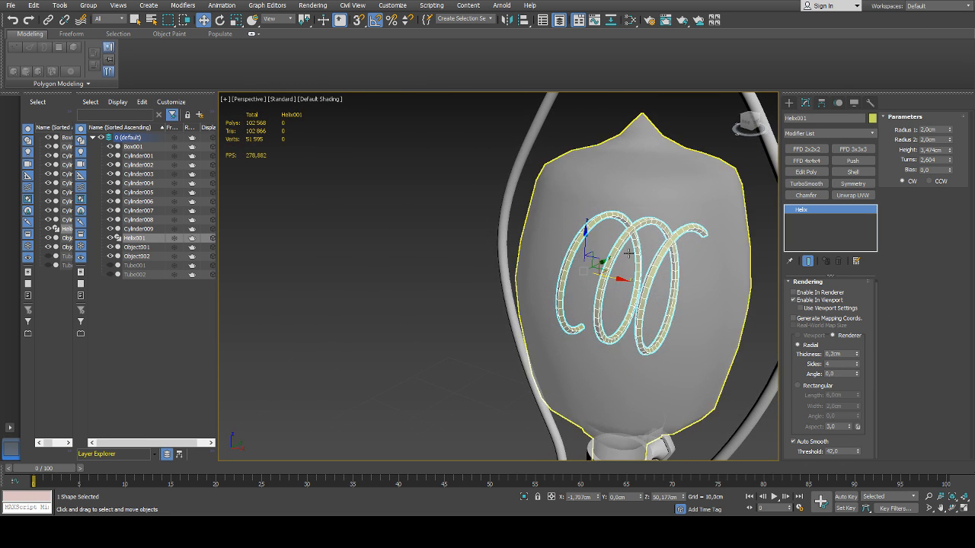
Try the separate viewport settings on the helix's thickness and switch them off again
{"action": "left_click", "coordinate": [799, 308]}
{"action": "left_click", "coordinate": [811, 311]}
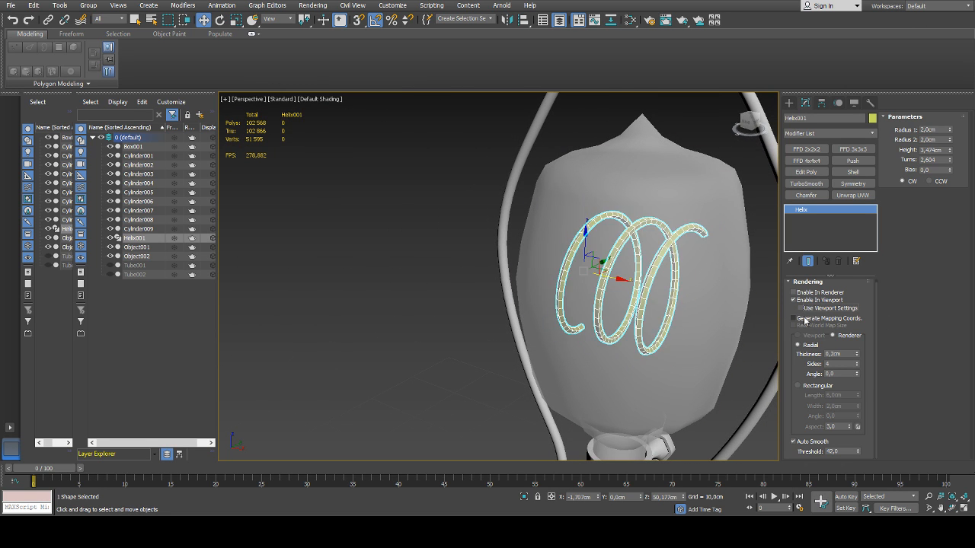
{"action": "left_click", "coordinate": [811, 311]}
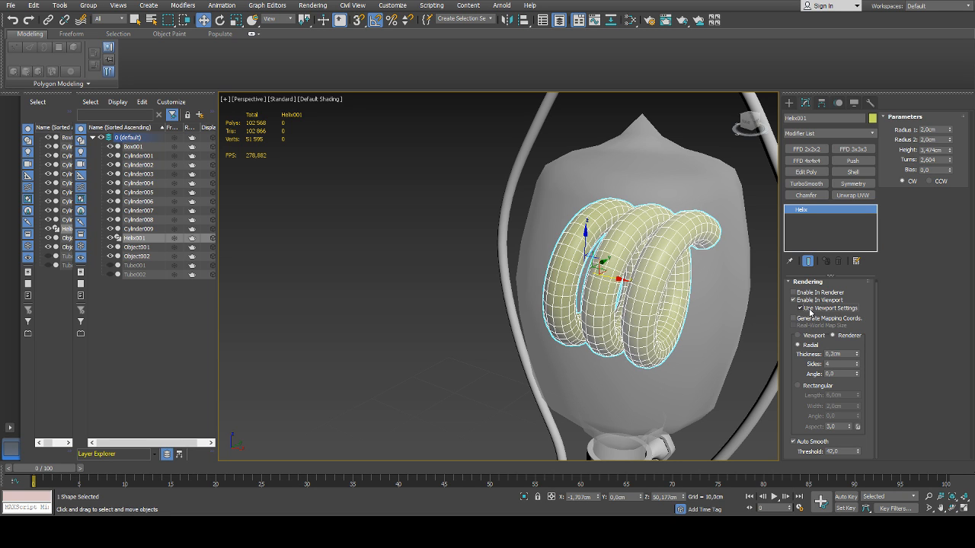
{"action": "left_click", "coordinate": [810, 311]}
Try a rectangular helix section about 0.14 cm long and 0.16 cm wide, then return to the radial section and check the filament
{"action": "left_click", "coordinate": [815, 388]}
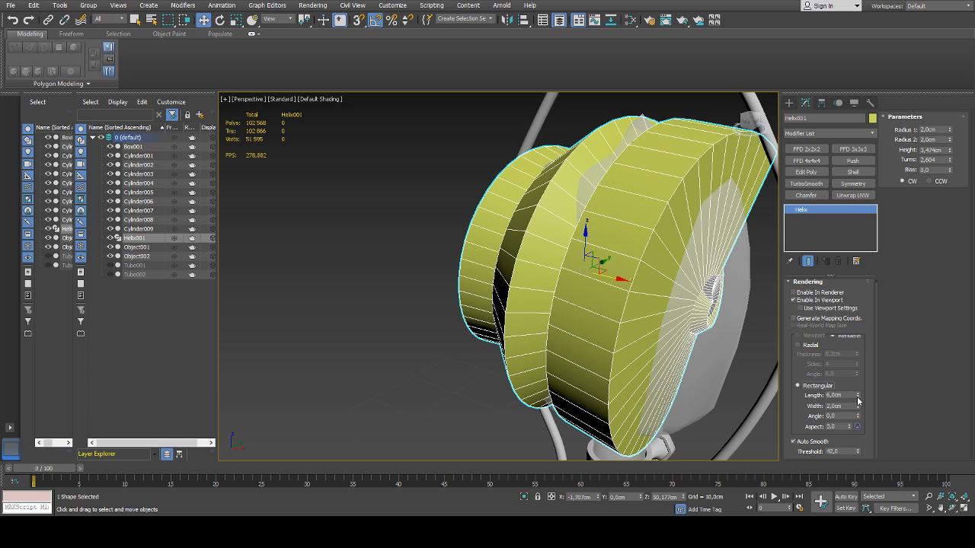
{"action": "left_click_drag", "start_coordinate": [858, 401], "coordinate": [859, 450]}
{"action": "left_click_drag", "start_coordinate": [856, 401], "coordinate": [850, 430]}
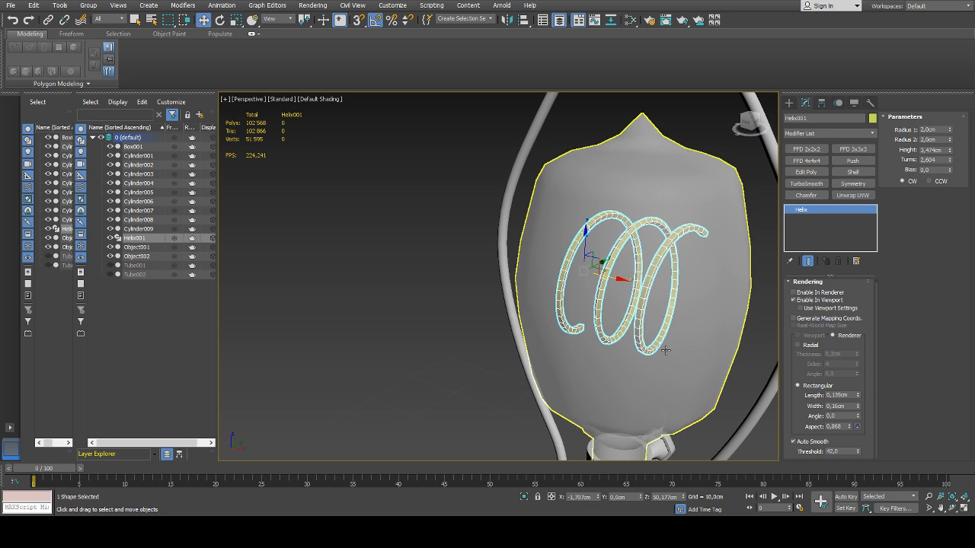
{"action": "mouse_move", "coordinate": [646, 344]}
{"action": "middle_mouse_down"}
{"action": "mouse_move", "coordinate": [619, 340]}
{"action": "mouse_move", "coordinate": [645, 337]}
{"action": "middle_mouse_up"}
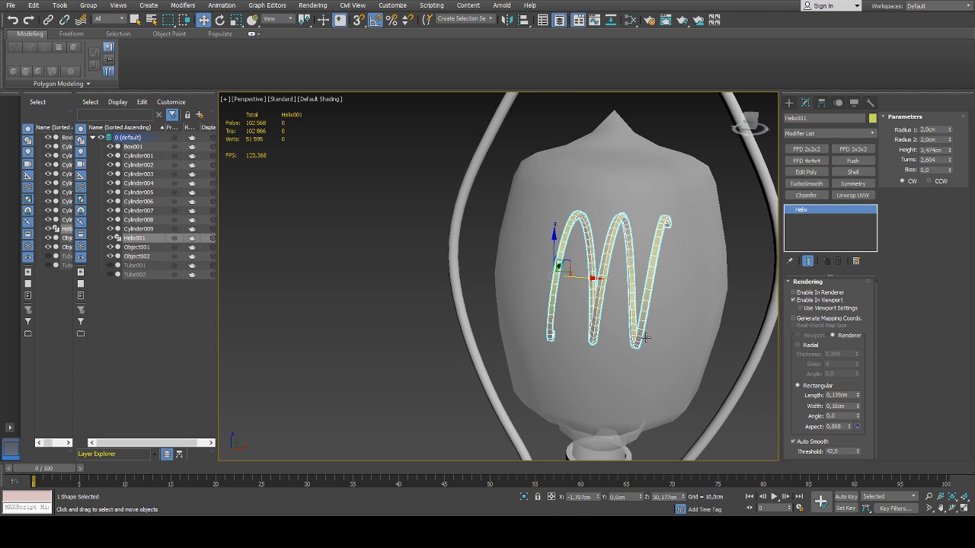
{"action": "scroll", "coordinate": [633, 316], "scroll_direction": "down", "scroll_amount": 3}
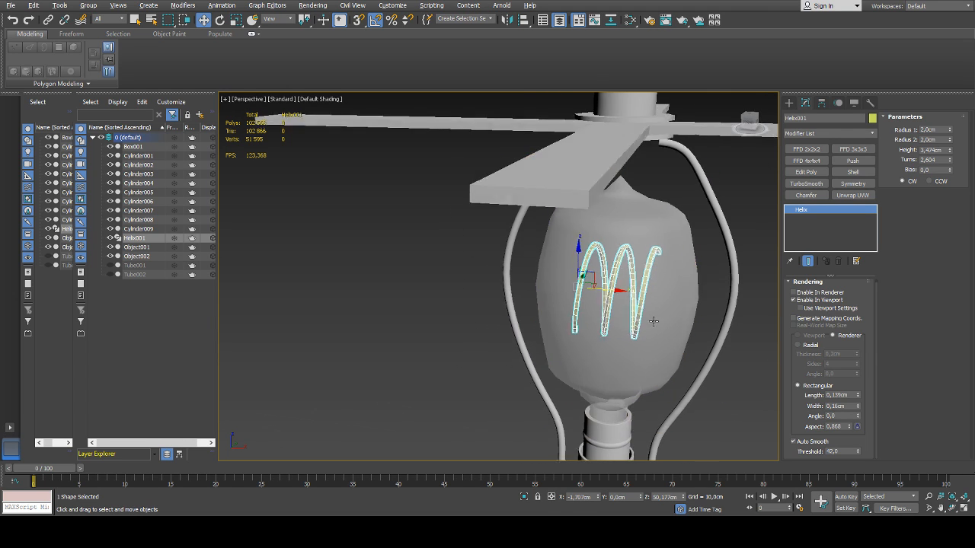
{"action": "middle_click_drag", "start_coordinate": [633, 316], "coordinate": [627, 322], "text": "alt"}
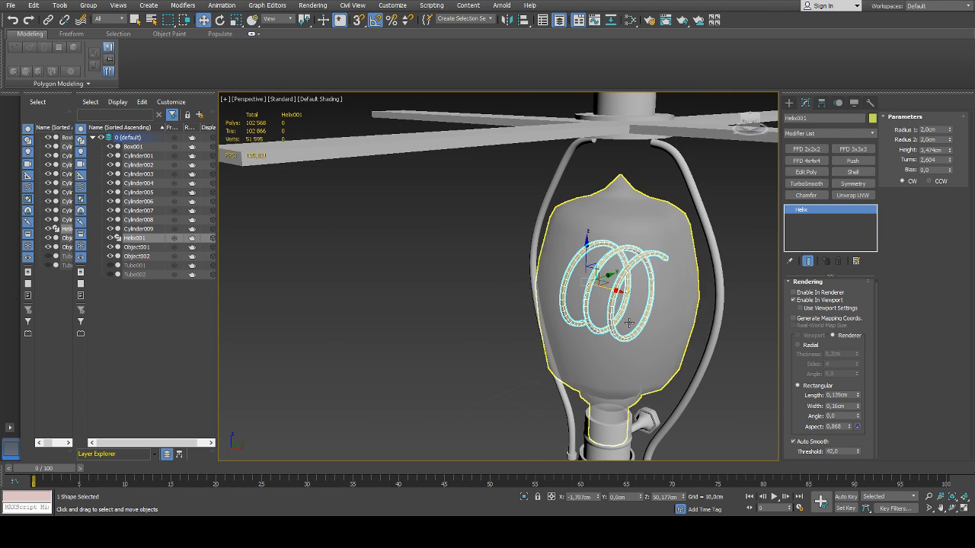
{"action": "left_click", "coordinate": [811, 348]}
{"action": "middle_click_drag", "start_coordinate": [648, 308], "coordinate": [633, 307], "text": "alt"}
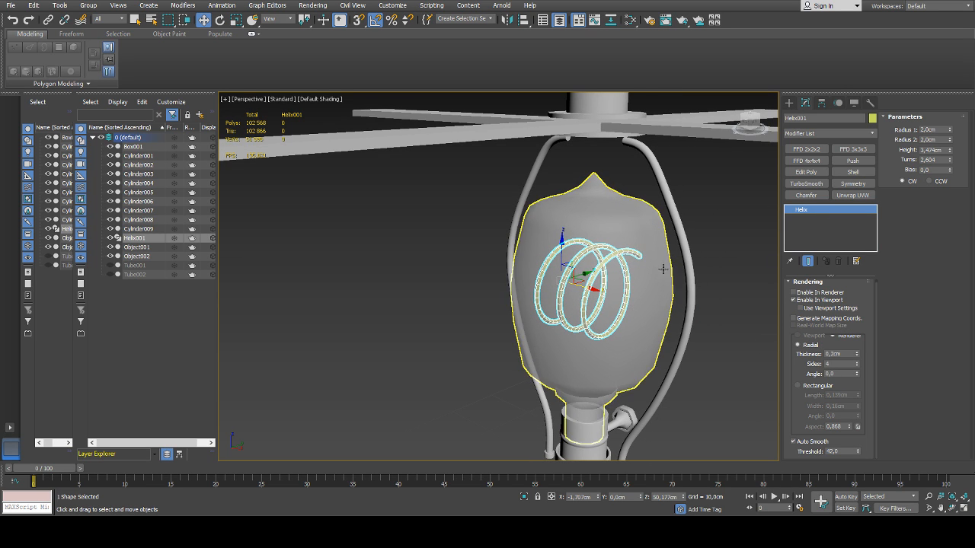
{"action": "left_click", "coordinate": [709, 282]}
{"action": "middle_click_drag", "start_coordinate": [570, 278], "coordinate": [374, 254]}
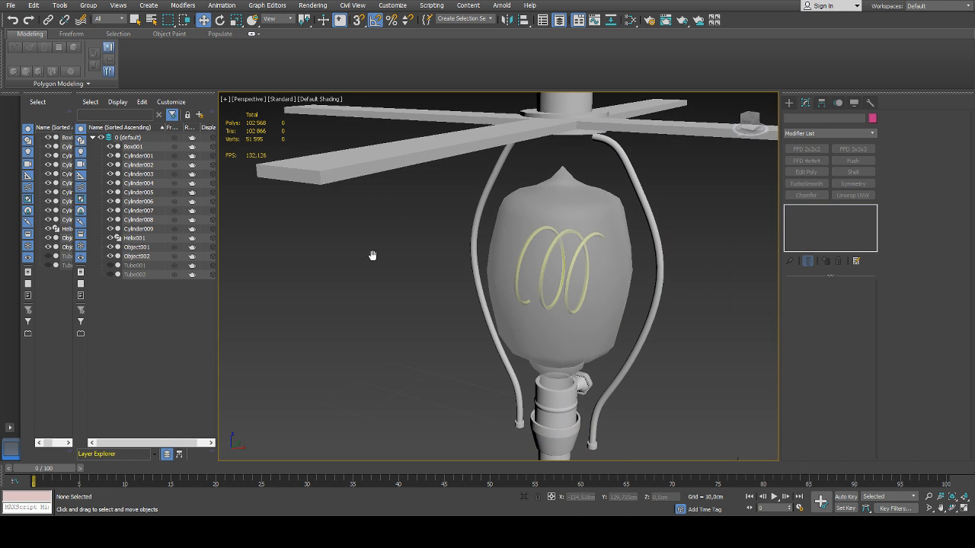
Rotate the helix about its own axis to X -90, Y 15, Z -90 so that both ends point down inside the bulb
{"action": "left_click", "coordinate": [133, 242]}
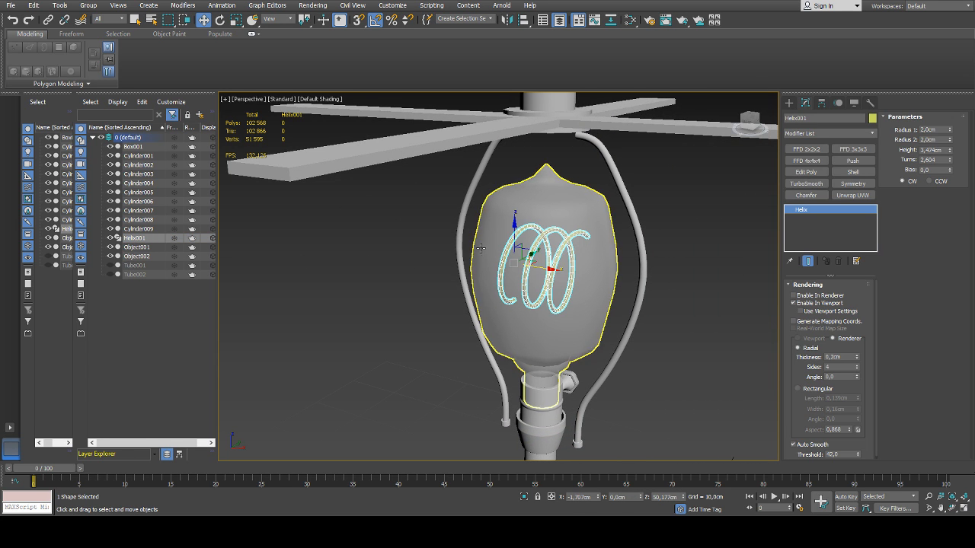
{"action": "middle_click_drag", "start_coordinate": [597, 266], "coordinate": [562, 259], "text": "alt"}
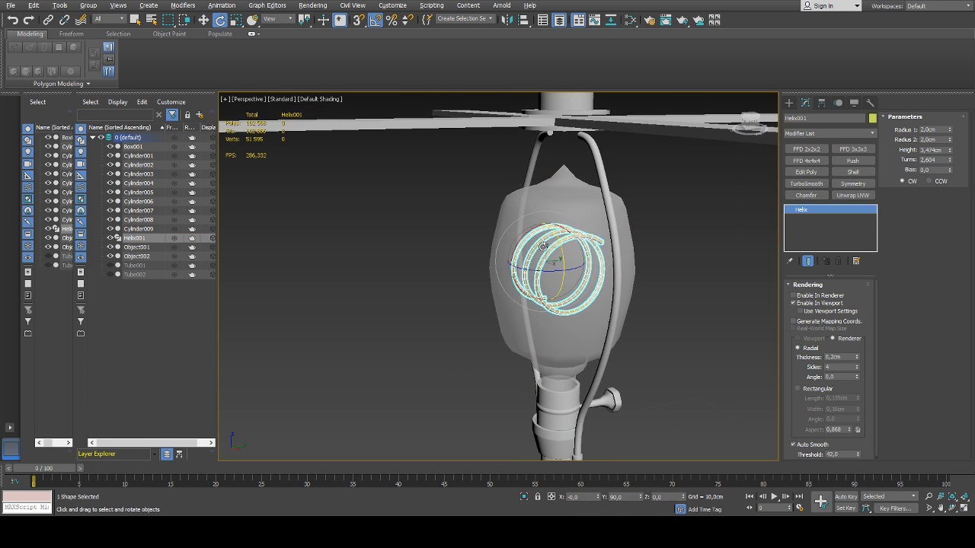
{"action": "key", "text": "e"}
{"action": "left_click_drag", "start_coordinate": [554, 251], "coordinate": [558, 219]}
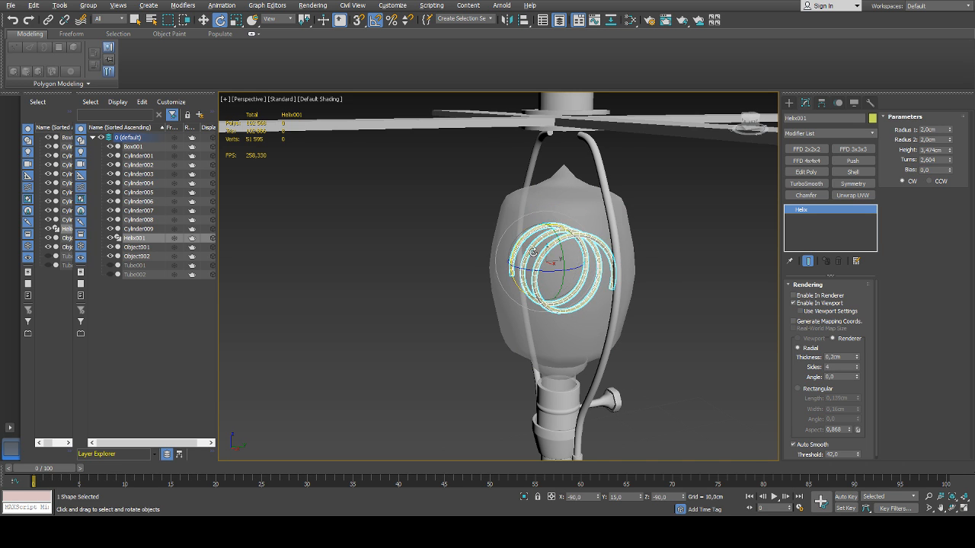
{"action": "middle_click_drag", "start_coordinate": [556, 230], "coordinate": [589, 248], "text": "alt"}
{"action": "left_click", "coordinate": [723, 279]}
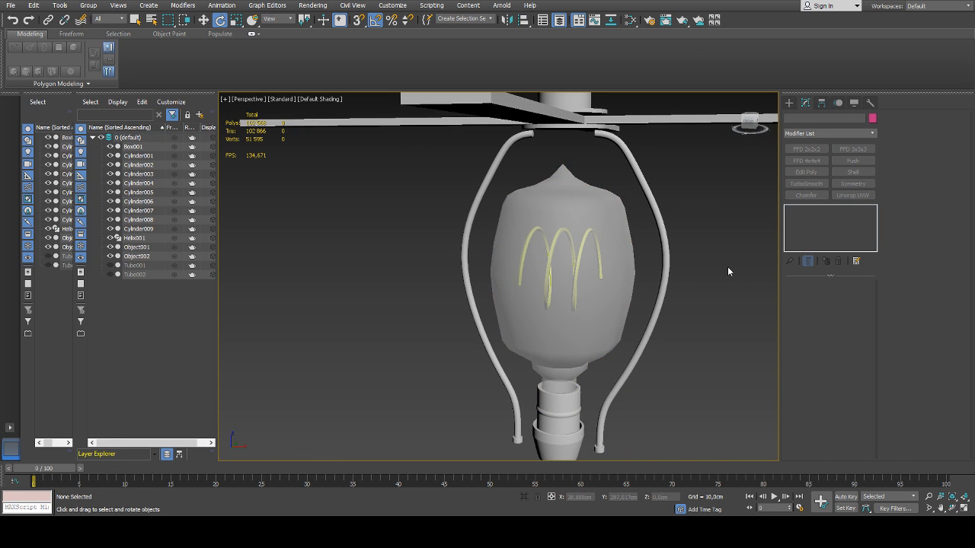
Examine the rotated filament inside the bulb with the helix deselected, from a distance and close up
{"action": "middle_click_drag", "start_coordinate": [727, 266], "coordinate": [636, 279], "text": "alt"}
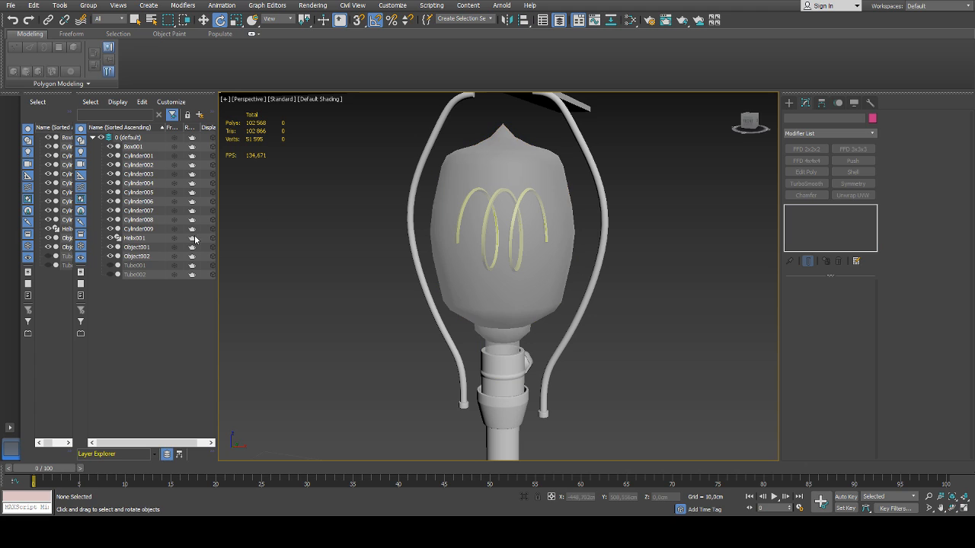
{"action": "left_click", "coordinate": [135, 237]}
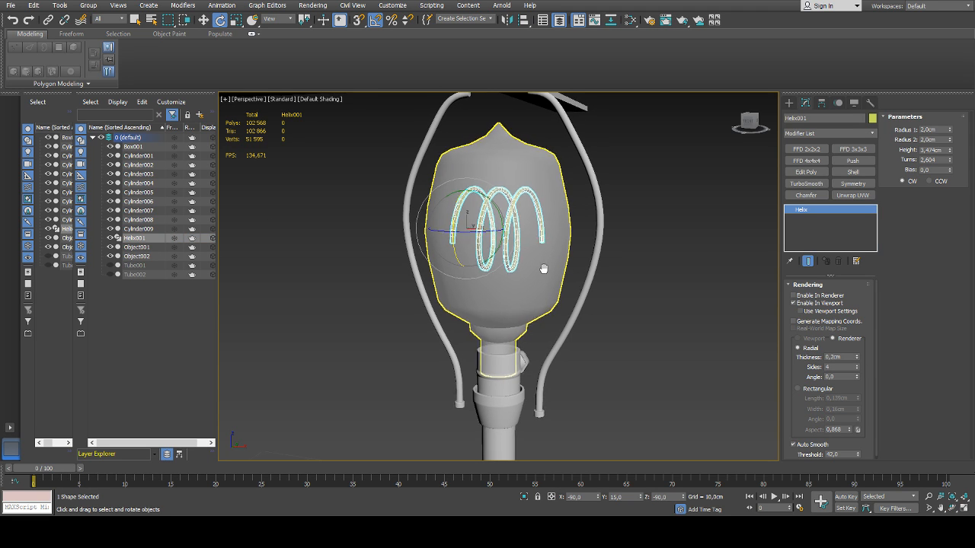
{"action": "middle_click_drag", "start_coordinate": [540, 270], "coordinate": [528, 266]}
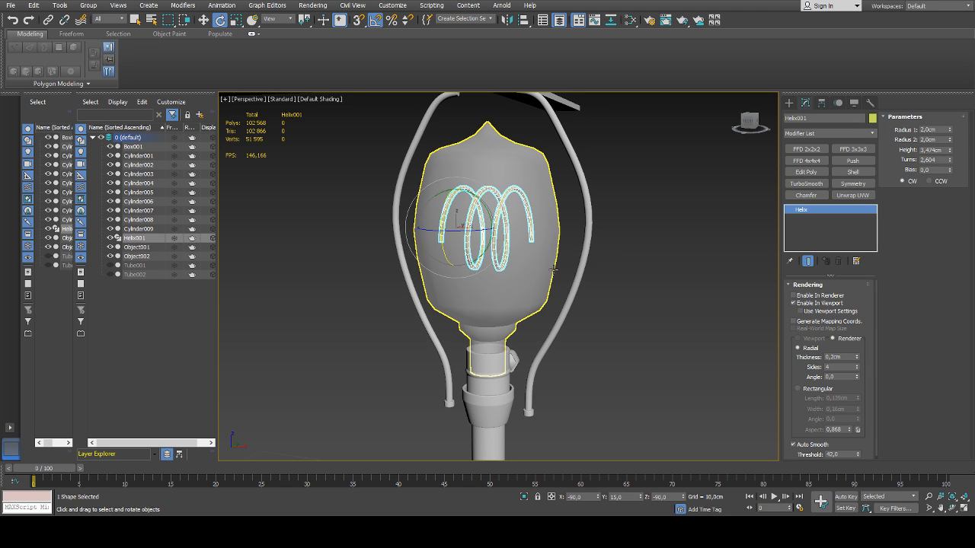
{"action": "left_click", "coordinate": [701, 313]}
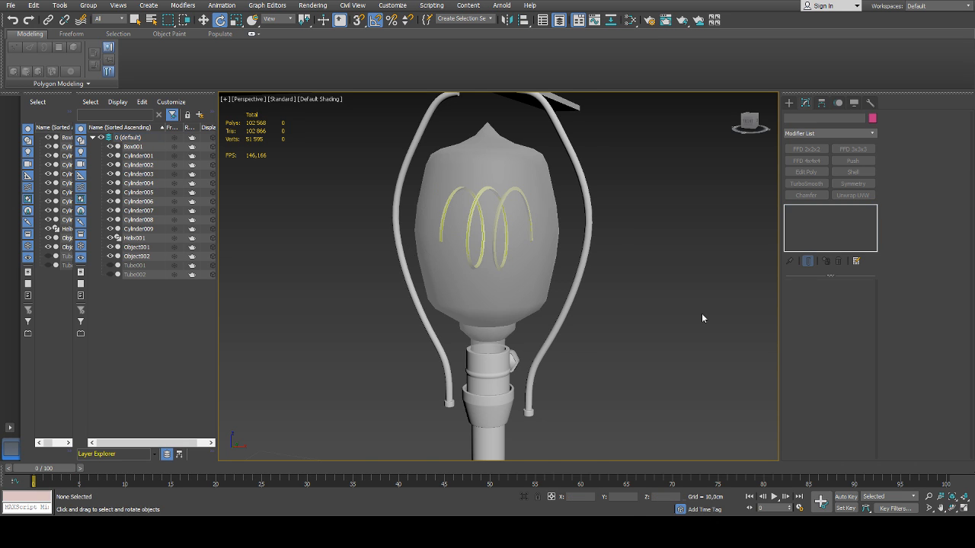
{"action": "scroll", "coordinate": [699, 314], "scroll_direction": "down", "scroll_amount": 5}
{"action": "scroll", "coordinate": [664, 323], "scroll_direction": "up", "scroll_amount": 2}
{"action": "scroll", "coordinate": [558, 281], "scroll_direction": "up", "scroll_amount": 6}
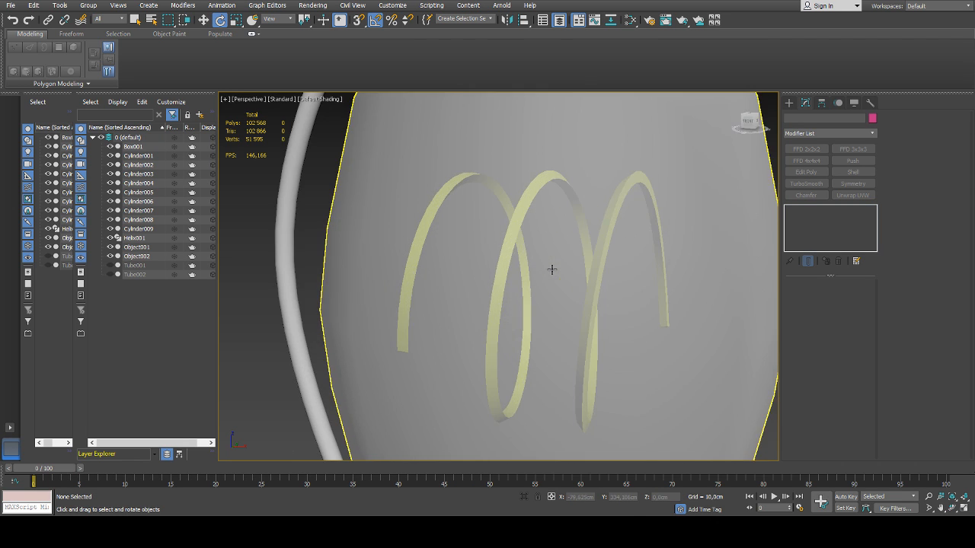
{"action": "scroll", "coordinate": [551, 267], "scroll_direction": "down", "scroll_amount": 2}
Try 3 sides and a different Radius 1 on the helix, returning to 4 sides and undoing the radius change
{"action": "left_click", "coordinate": [135, 238]}
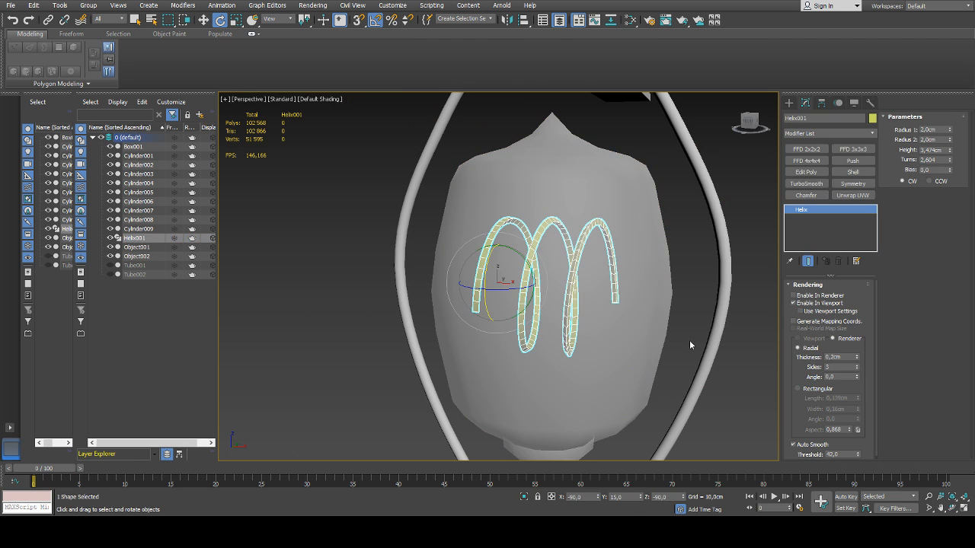
{"action": "left_click", "coordinate": [857, 366]}
{"action": "middle_click_drag", "start_coordinate": [698, 347], "coordinate": [663, 345]}
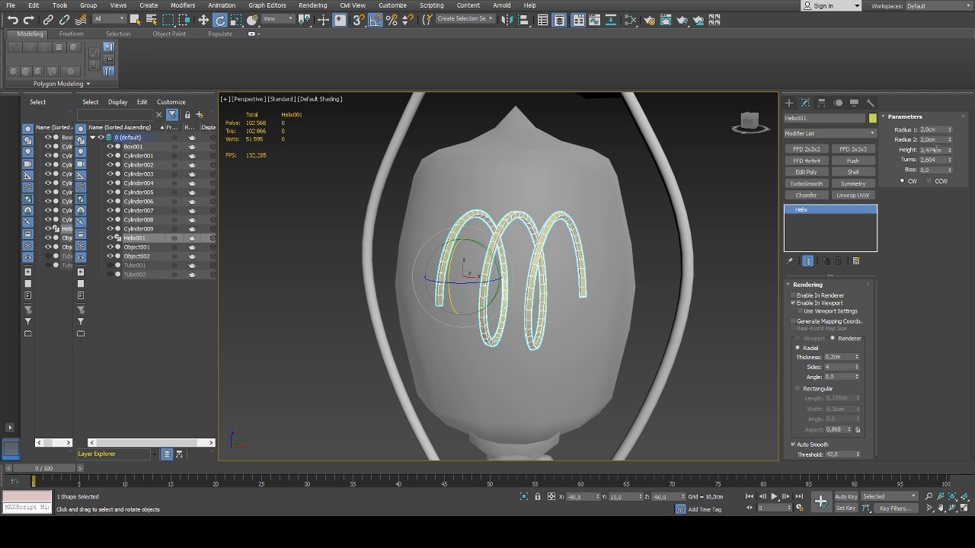
{"action": "left_click_drag", "start_coordinate": [950, 131], "coordinate": [950, 171]}
{"action": "key", "text": "ctrl+z"}
Adjust the helix's turns to about 2.655 so that its two ends line up
{"action": "mouse_move", "coordinate": [950, 162]}
{"action": "left_mouse_down"}
{"action": "mouse_move", "coordinate": [949, 117]}
{"action": "mouse_move", "coordinate": [947, 160]}
{"action": "left_mouse_up"}
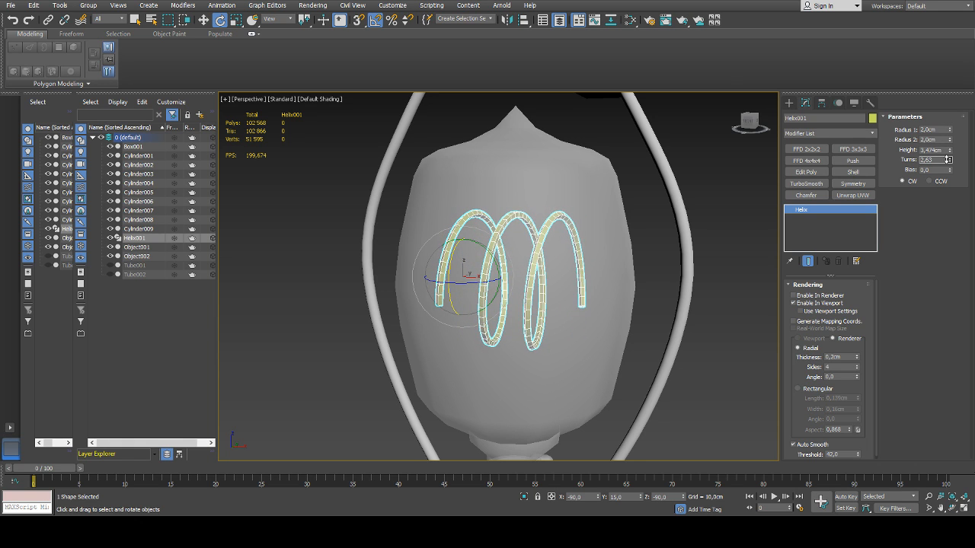
{"action": "middle_click_drag", "start_coordinate": [672, 262], "coordinate": [681, 258], "text": "alt"}
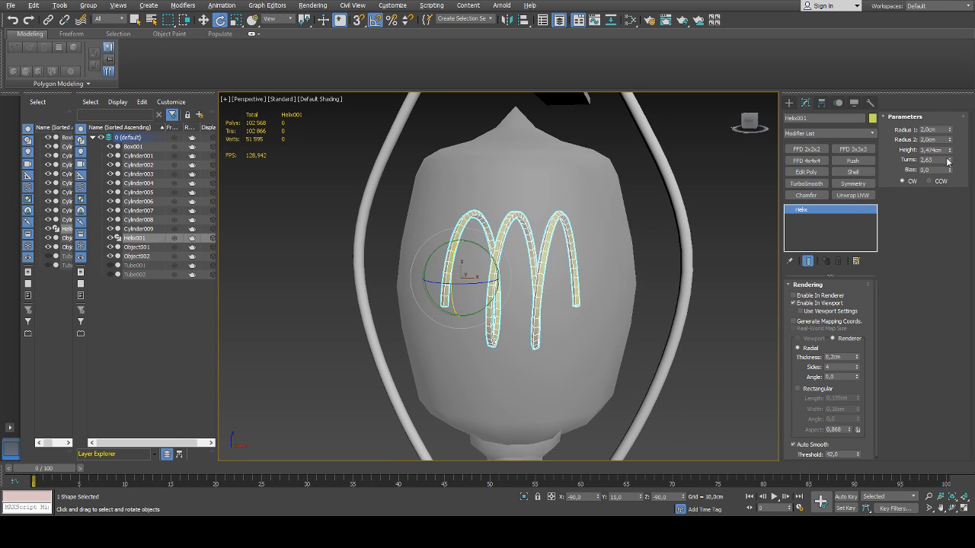
{"action": "mouse_move", "coordinate": [948, 161]}
{"action": "left_mouse_down"}
{"action": "mouse_move", "coordinate": [948, 173]}
{"action": "mouse_move", "coordinate": [948, 154]}
{"action": "left_mouse_up"}
{"action": "middle_click_drag", "start_coordinate": [640, 251], "coordinate": [582, 262], "text": "alt"}
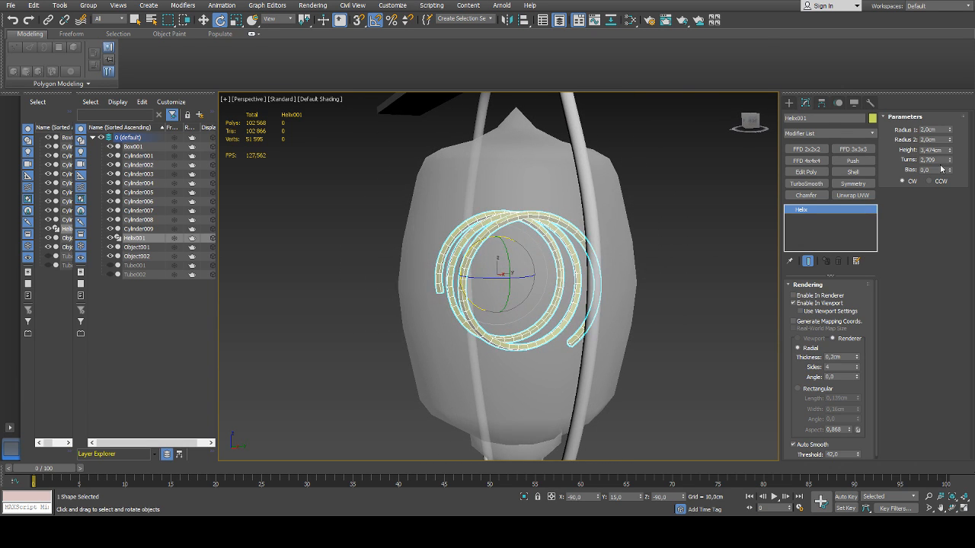
{"action": "left_click_drag", "start_coordinate": [950, 161], "coordinate": [951, 167]}
{"action": "middle_click_drag", "start_coordinate": [568, 257], "coordinate": [610, 276], "text": "alt"}
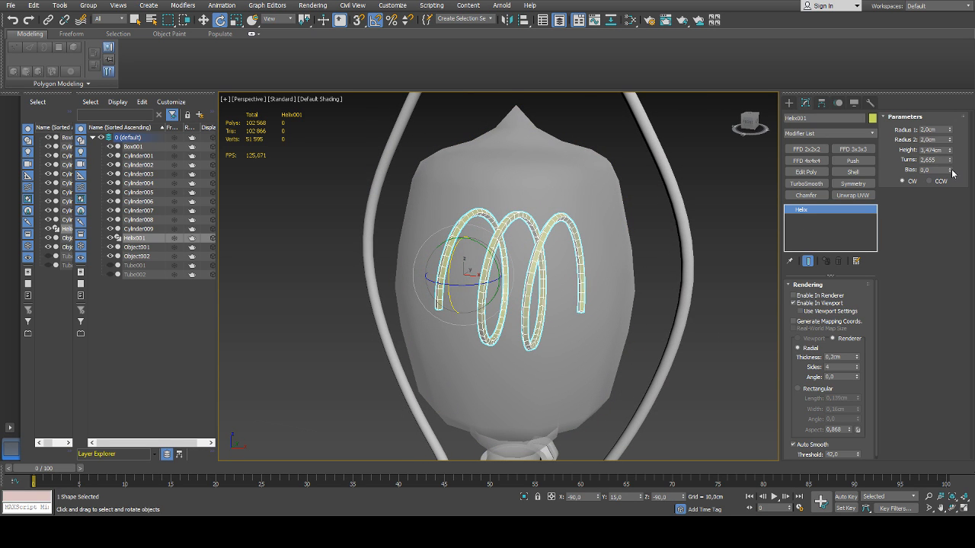
Try a different bias on the helix and undo the change
{"action": "mouse_move", "coordinate": [951, 171]}
{"action": "left_mouse_down"}
{"action": "mouse_move", "coordinate": [935, 184]}
{"action": "mouse_move", "coordinate": [943, 155]}
{"action": "mouse_move", "coordinate": [940, 179]}
{"action": "left_mouse_up"}
{"action": "middle_click_drag", "start_coordinate": [567, 245], "coordinate": [575, 249]}
{"action": "key", "text": "ctrl+z"}
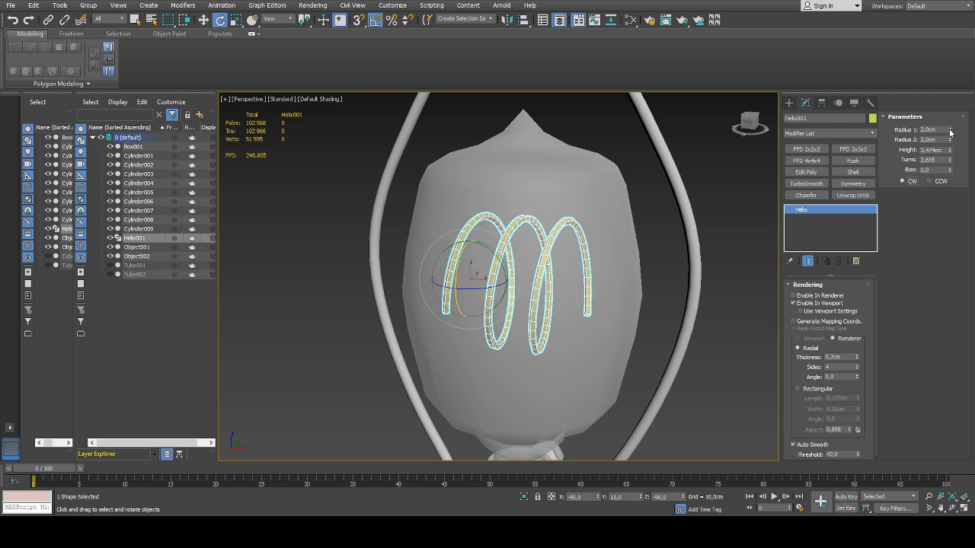
Set both Radius 1 and Radius 2 of the helix to 1.5 cm
{"action": "scroll", "coordinate": [638, 218], "scroll_direction": "down", "scroll_amount": 3}
{"action": "middle_click_drag", "start_coordinate": [637, 217], "coordinate": [622, 235], "text": "alt"}
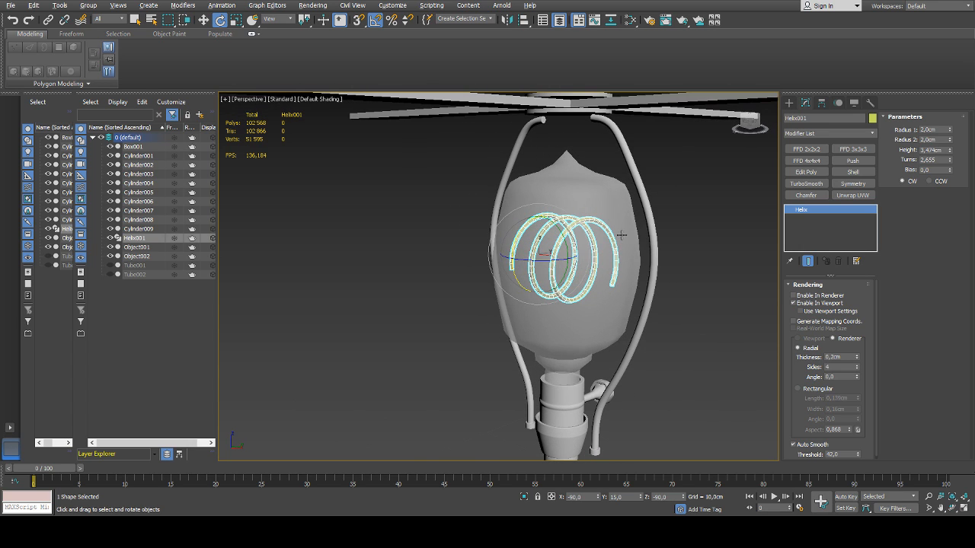
{"action": "double_click", "coordinate": [941, 129]}
{"action": "type", "text": "1,5"}
{"action": "key", "text": "Return"}
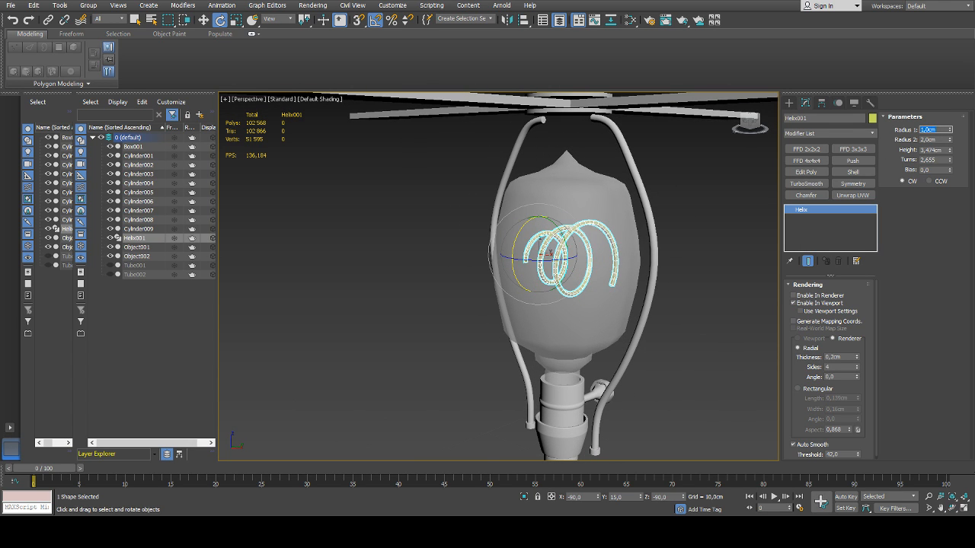
{"action": "key", "text": "Return"}
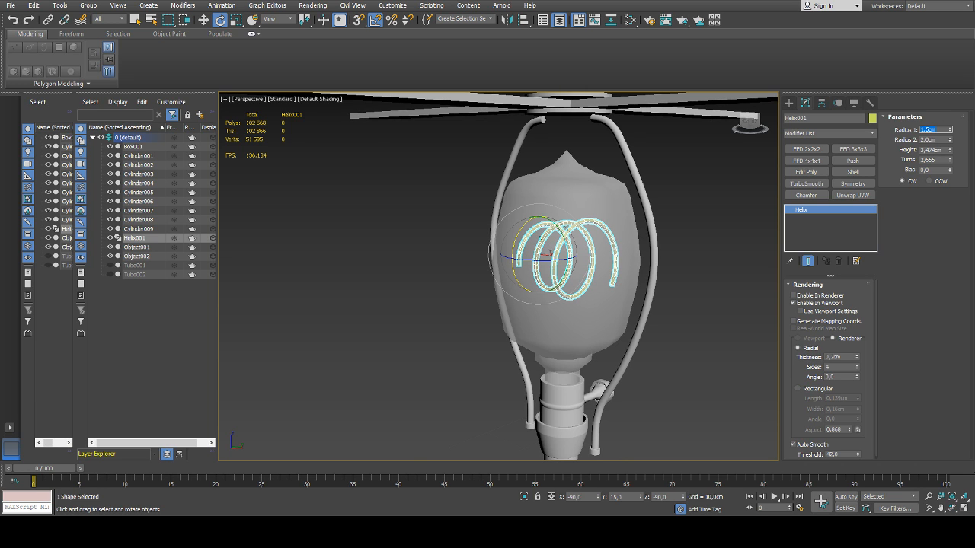
{"action": "double_click", "coordinate": [931, 140]}
{"action": "key", "text": "Return"}
{"action": "middle_click_drag", "start_coordinate": [582, 249], "coordinate": [587, 278], "text": "alt"}
{"action": "scroll", "coordinate": [607, 246], "scroll_direction": "up", "scroll_amount": 4}
{"action": "scroll", "coordinate": [586, 278], "scroll_direction": "up", "scroll_amount": 3}
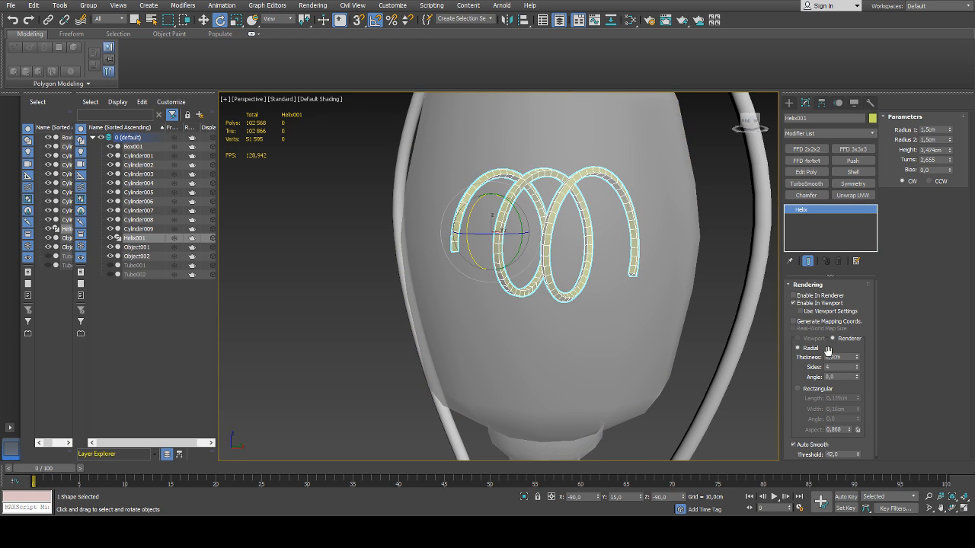
Turn off Auto Smooth on the helix, check it deselected, and set its radial section to 3 sides
{"action": "scroll", "coordinate": [837, 381], "scroll_direction": "down", "scroll_amount": 1}
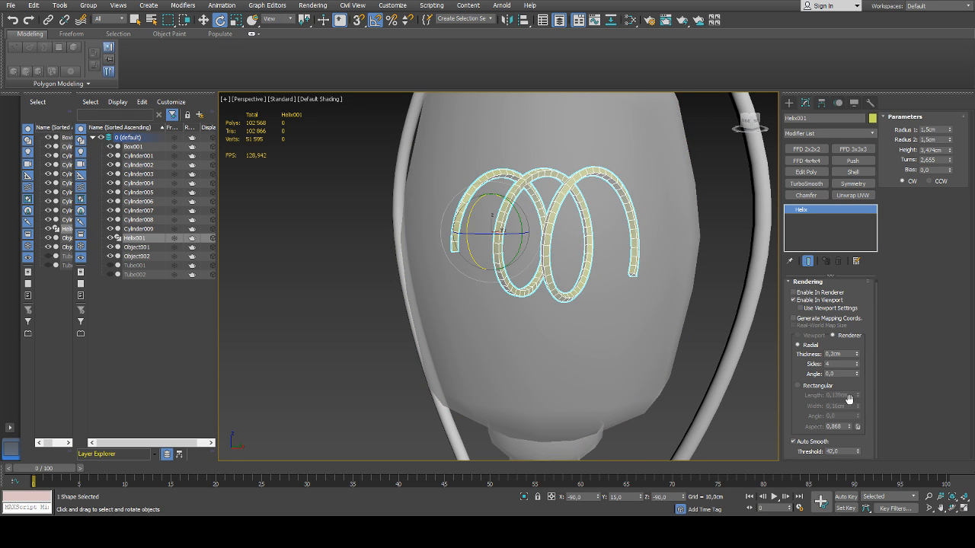
{"action": "left_click", "coordinate": [804, 445]}
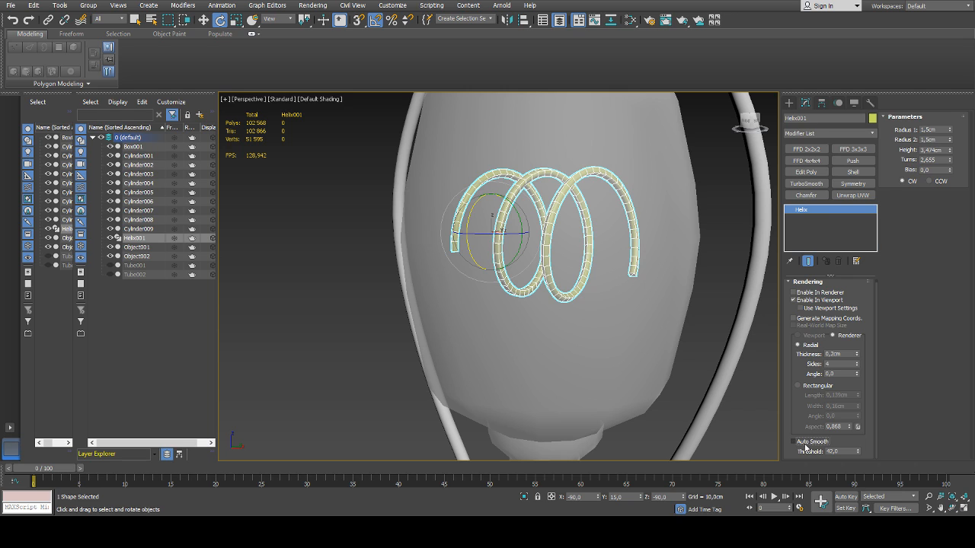
{"action": "left_click", "coordinate": [334, 297]}
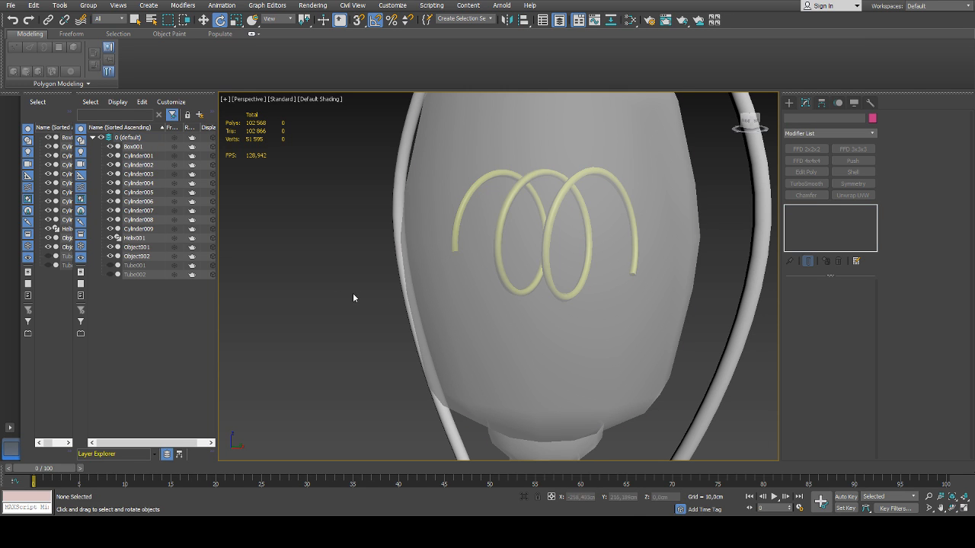
{"action": "left_click", "coordinate": [134, 238]}
{"action": "left_click", "coordinate": [857, 370]}
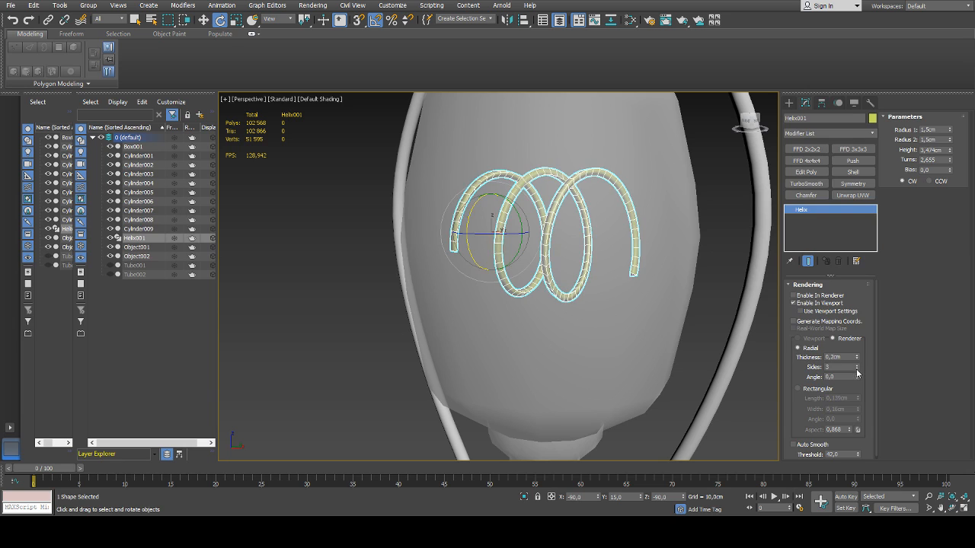
Check the helix deselected, then reselect it and set its radial section to 4 sides
{"action": "left_click", "coordinate": [300, 312]}
{"action": "mouse_move", "coordinate": [458, 316]}
{"action": "middle_mouse_down", "text": "alt"}
{"action": "mouse_move", "coordinate": [477, 318]}
{"action": "mouse_move", "coordinate": [463, 318]}
{"action": "middle_mouse_up", "text": "alt"}
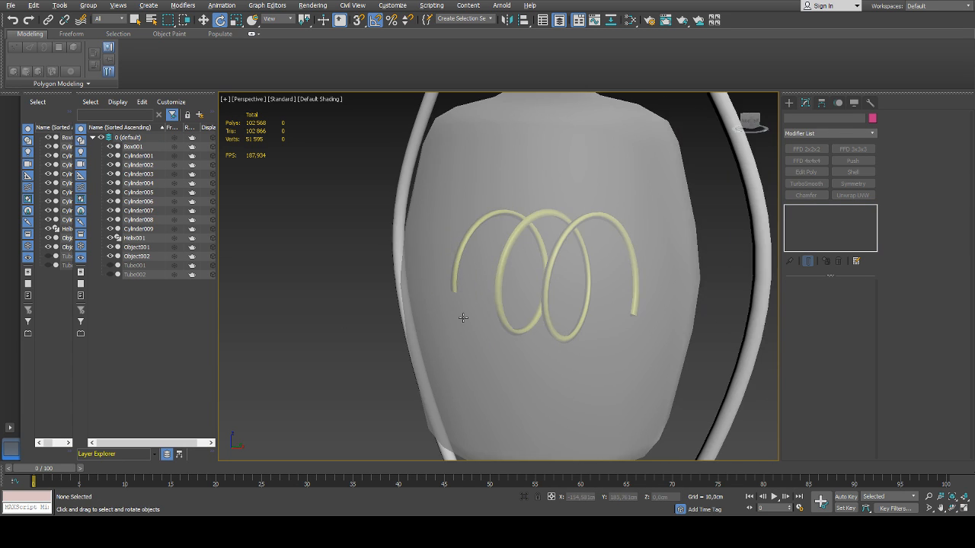
{"action": "scroll", "coordinate": [463, 317], "scroll_direction": "down", "scroll_amount": 4}
{"action": "scroll", "coordinate": [461, 318], "scroll_direction": "up", "scroll_amount": 2}
{"action": "left_click", "coordinate": [132, 239]}
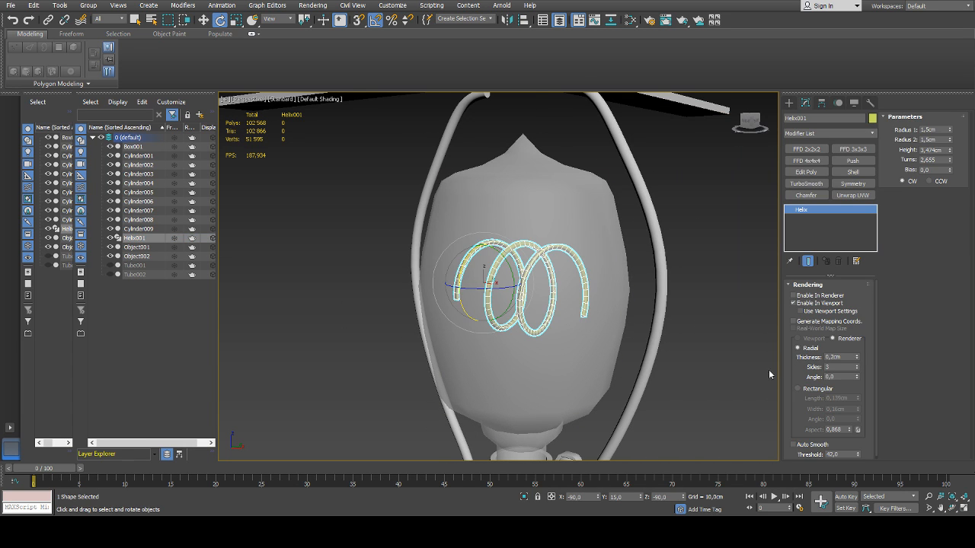
{"action": "left_click", "coordinate": [857, 364]}
{"action": "middle_click_drag", "start_coordinate": [616, 327], "coordinate": [598, 317]}
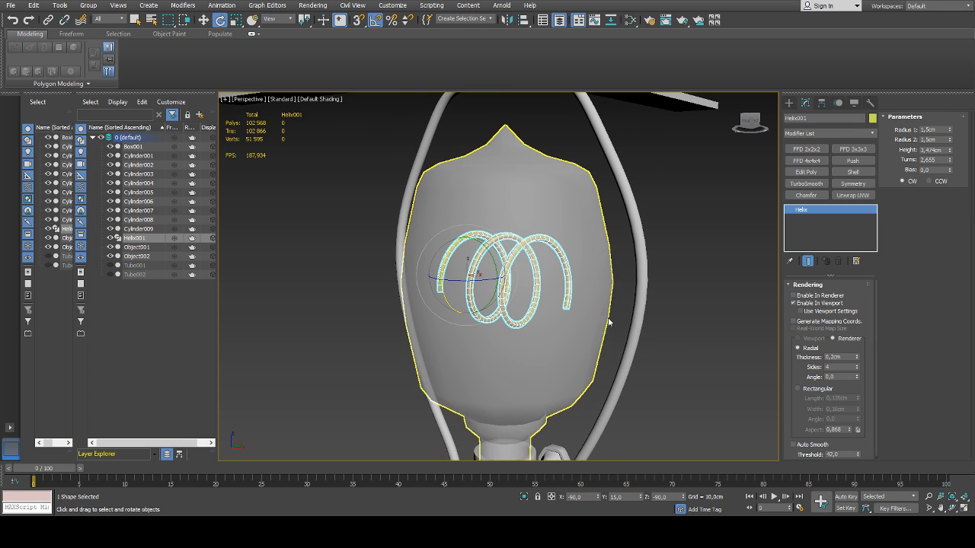
Add an Edit Poly modifier to the helix and switch to editing its edges
{"action": "left_click", "coordinate": [818, 286]}
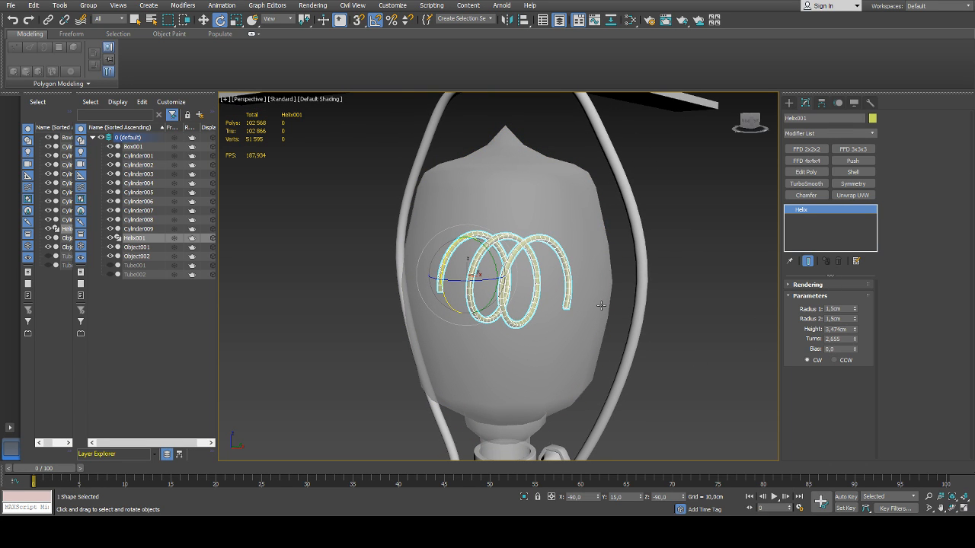
{"action": "middle_click_drag", "start_coordinate": [511, 322], "coordinate": [485, 300]}
{"action": "scroll", "coordinate": [505, 300], "scroll_direction": "up", "scroll_amount": 3}
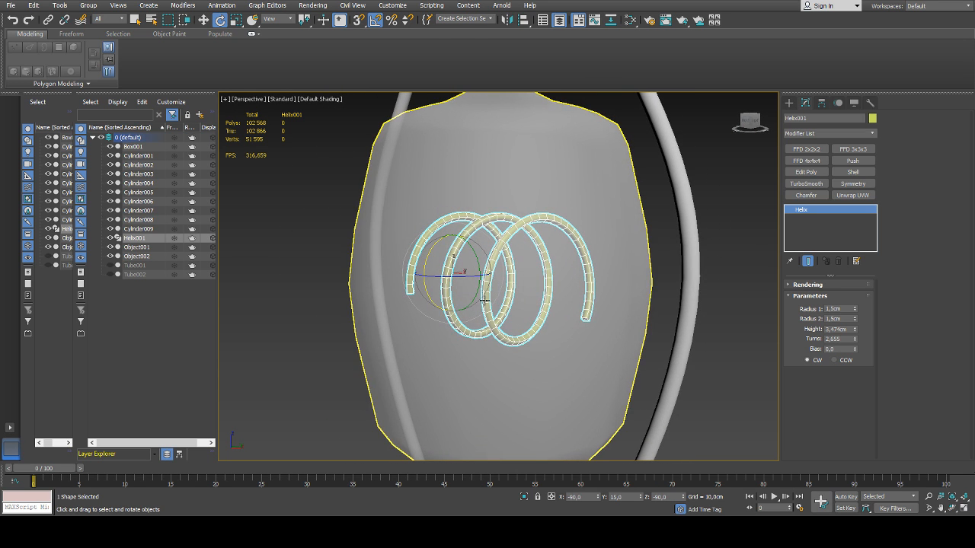
{"action": "middle_click_drag", "start_coordinate": [506, 236], "coordinate": [473, 246], "text": "alt"}
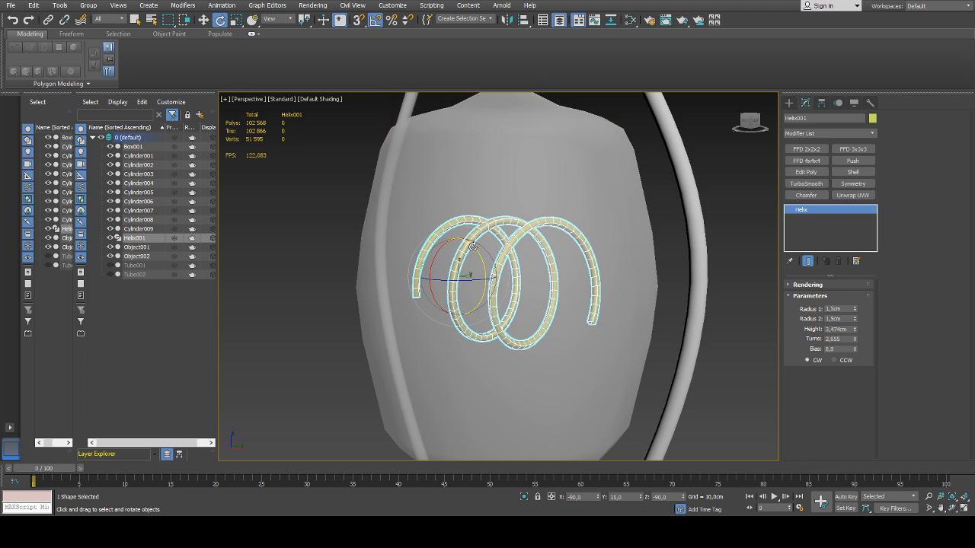
{"action": "left_click", "coordinate": [806, 171]}
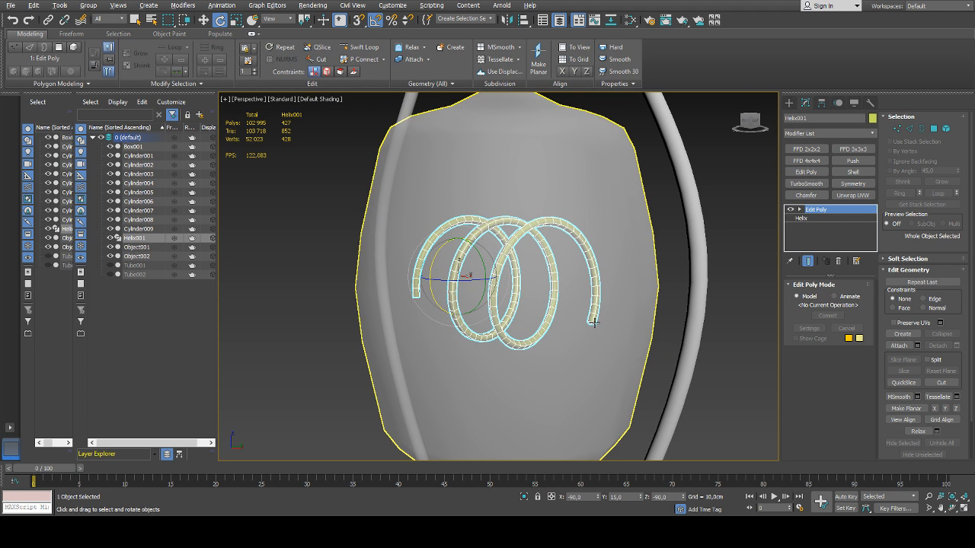
{"action": "middle_click_drag", "start_coordinate": [594, 322], "coordinate": [419, 264], "text": "alt"}
{"action": "key", "text": "2"}
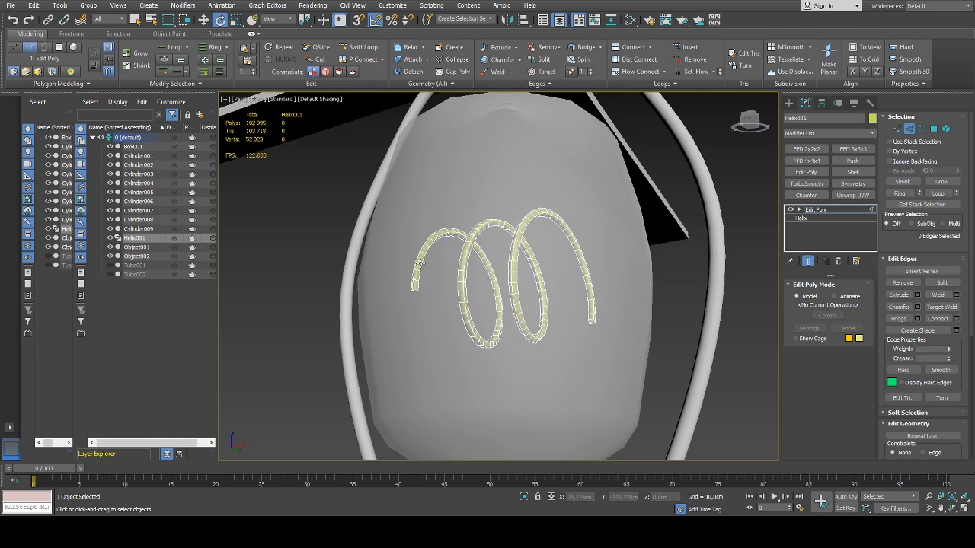
Try spreading the selection of a cross-section edge along the helix with Dot Loop and Dot Ring, and undo it
{"action": "scroll", "coordinate": [419, 264], "scroll_direction": "up", "scroll_amount": 5}
{"action": "left_click", "coordinate": [420, 260]}
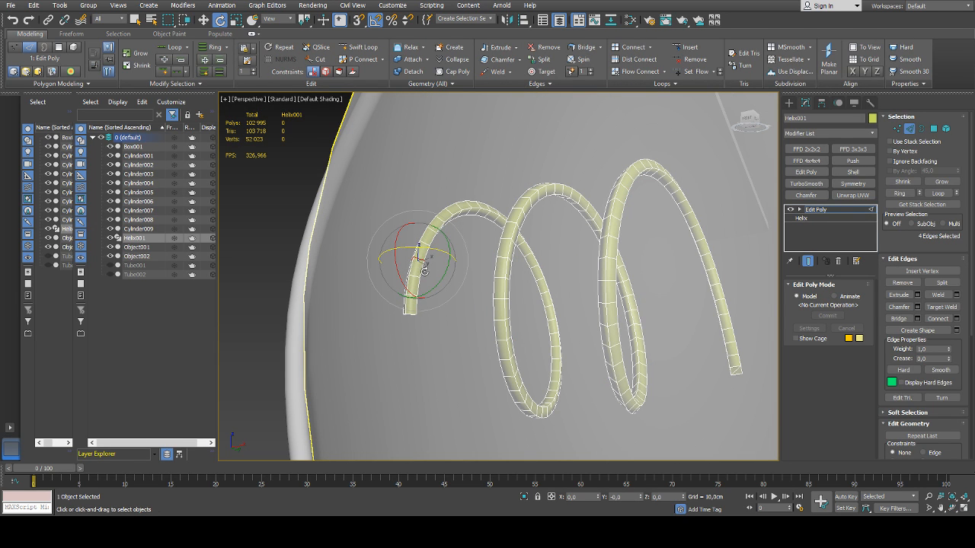
{"action": "left_click", "coordinate": [220, 73]}
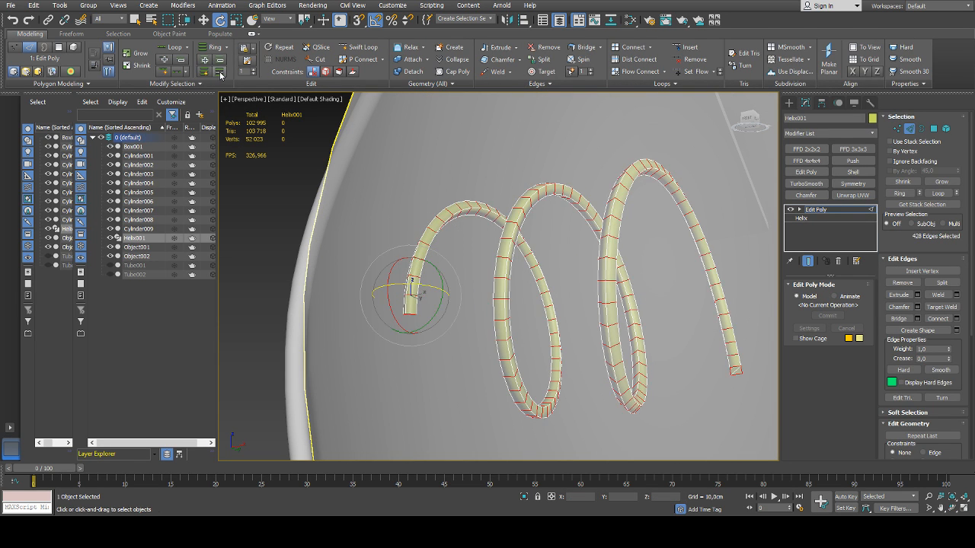
{"action": "key", "text": "ctrl+z"}
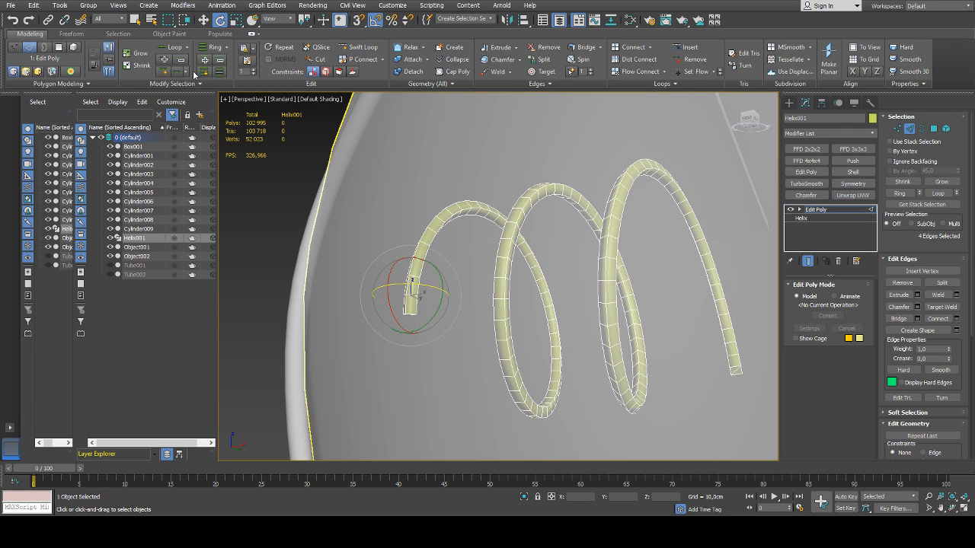
{"action": "left_click", "coordinate": [178, 74]}
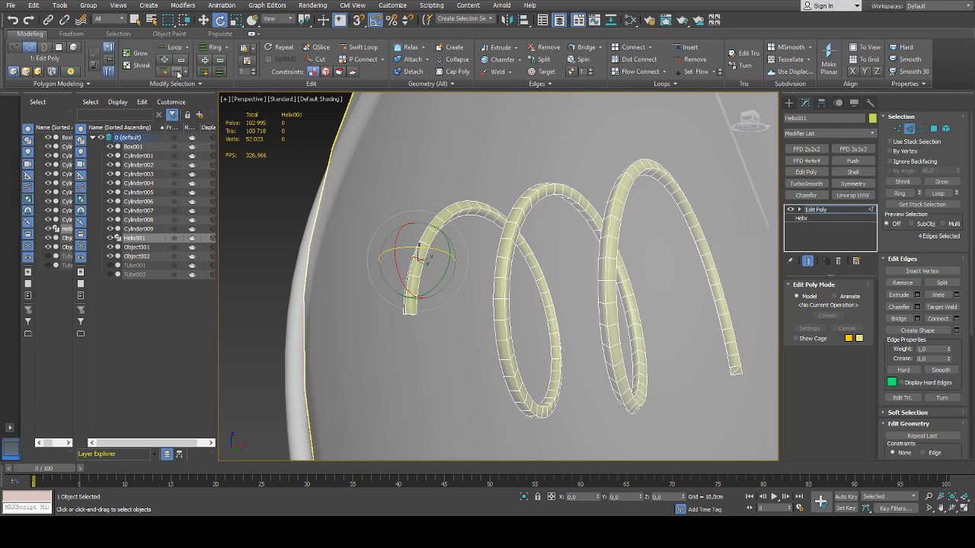
{"action": "left_click", "coordinate": [219, 74]}
{"action": "middle_click_drag", "start_coordinate": [466, 212], "coordinate": [282, 137], "text": "alt"}
{"action": "key", "text": "ctrl+z"}
{"action": "left_click", "coordinate": [222, 74]}
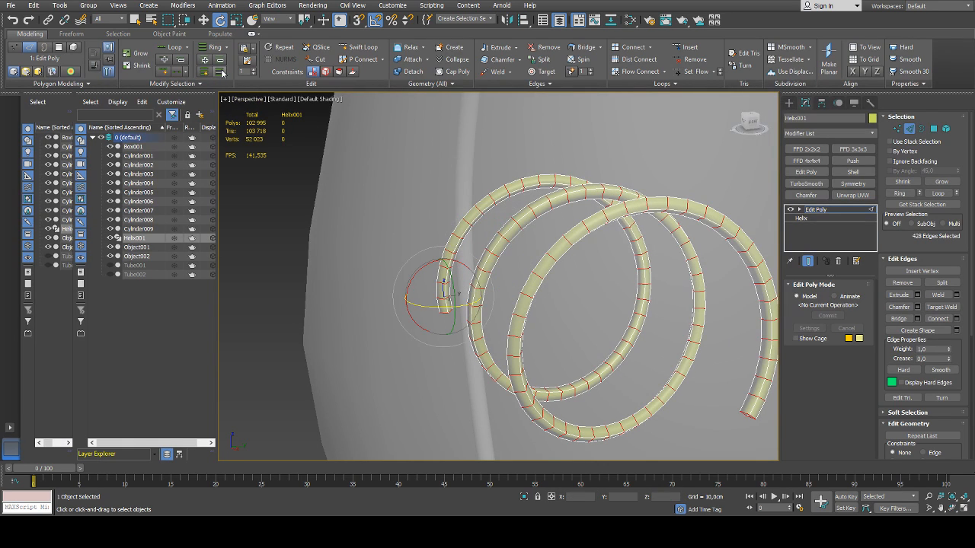
{"action": "key", "text": "ctrl+z"}
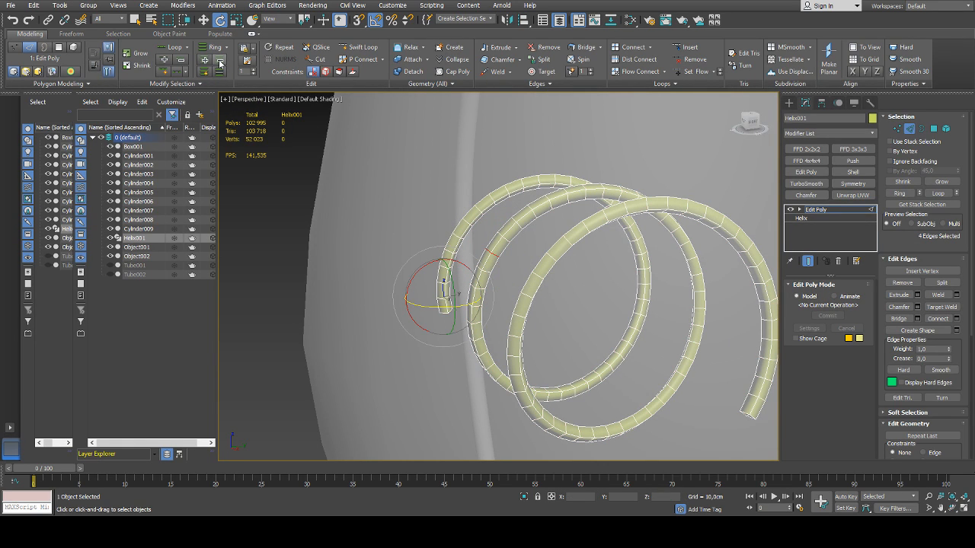
Try Ring Mode for picking the helix's cross-section edges, then turn it off and select one edge loop instead
{"action": "left_click", "coordinate": [220, 63]}
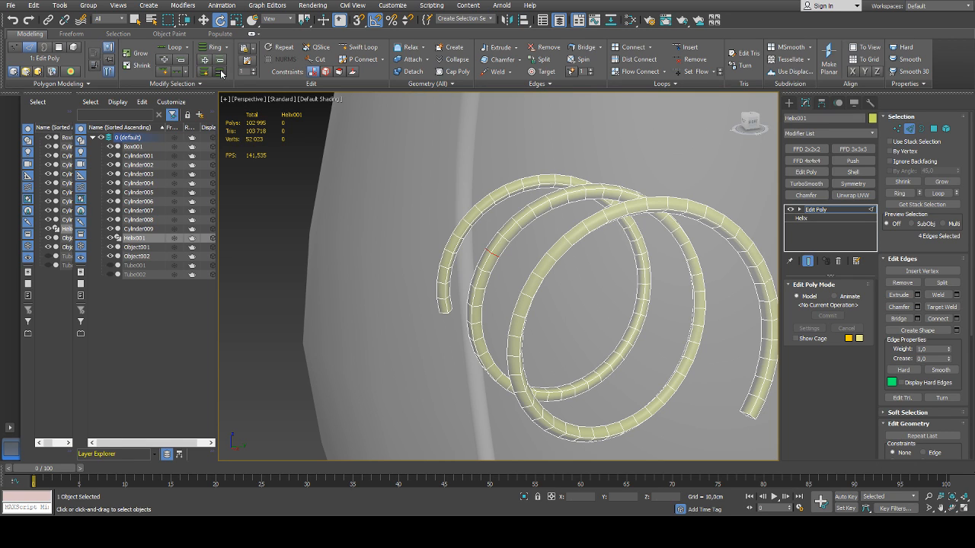
{"action": "left_click", "coordinate": [222, 74]}
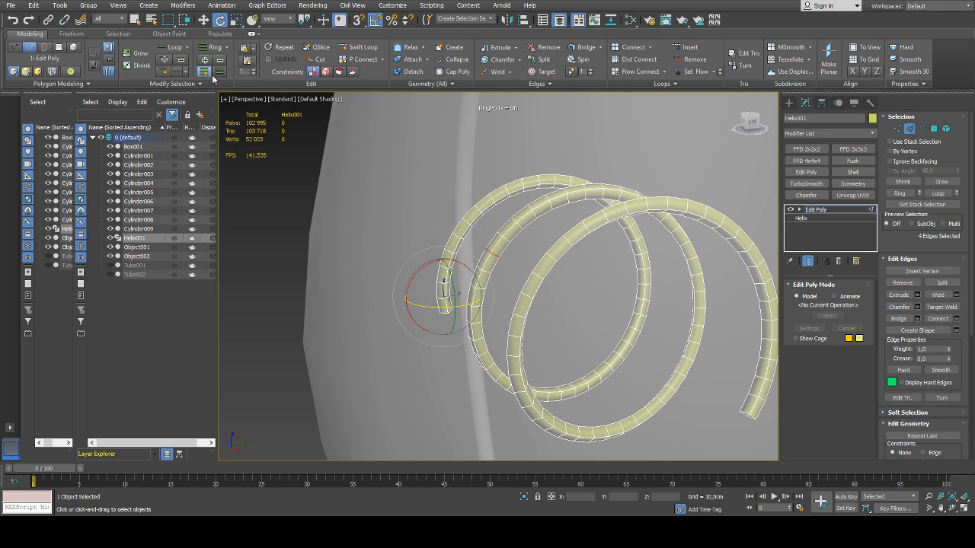
{"action": "left_click", "coordinate": [514, 236]}
{"action": "key", "text": "w"}
{"action": "left_click", "coordinate": [507, 240]}
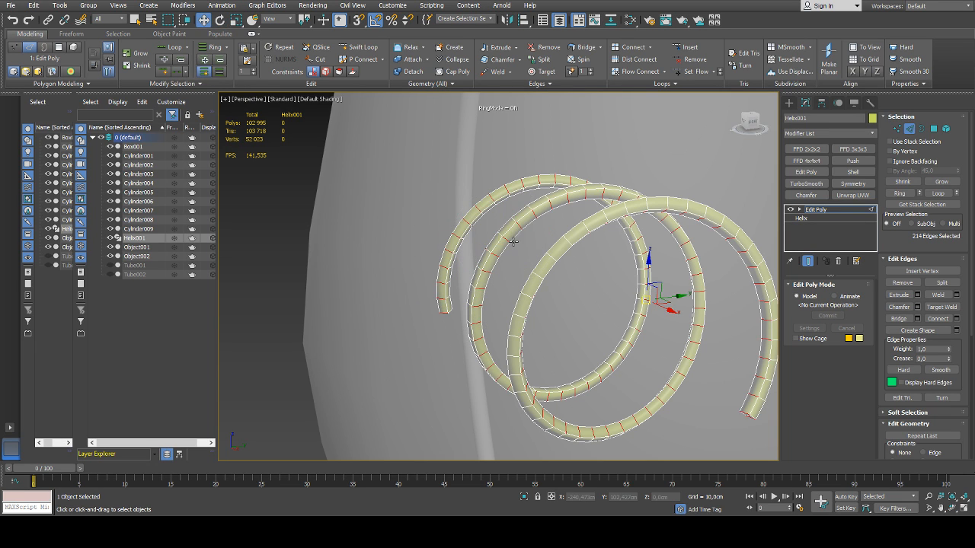
{"action": "middle_click_drag", "start_coordinate": [505, 234], "coordinate": [522, 233], "text": "alt"}
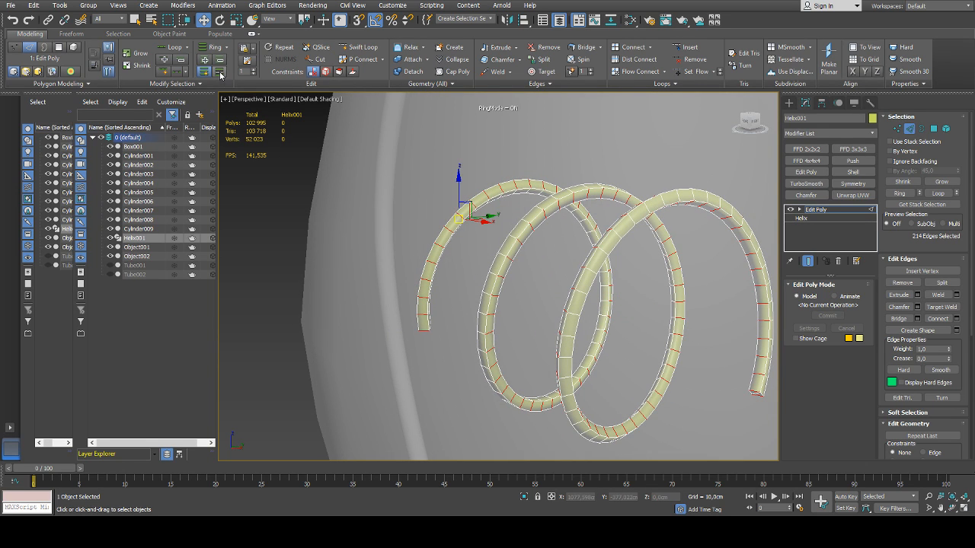
{"action": "middle_click_drag", "start_coordinate": [447, 223], "coordinate": [442, 230], "text": "alt"}
{"action": "left_click", "coordinate": [439, 234]}
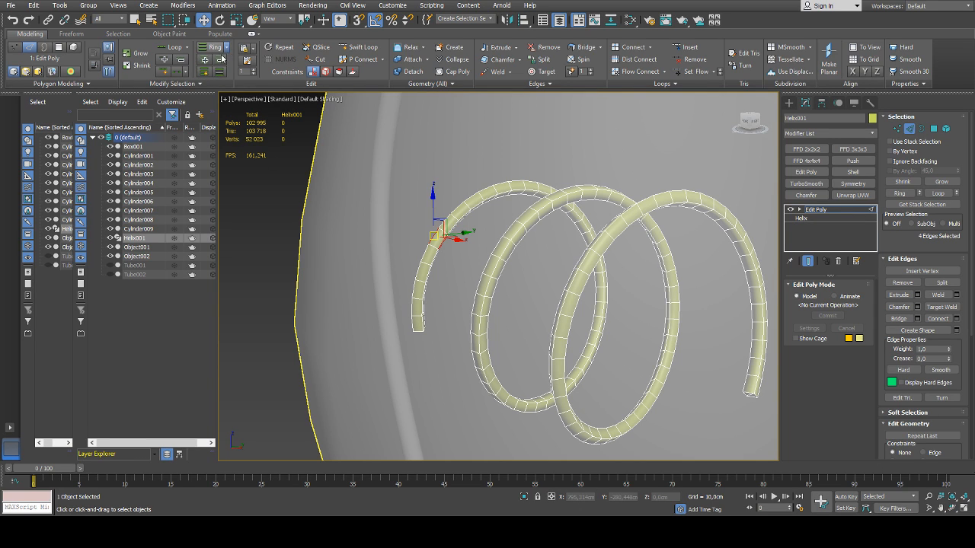
{"action": "double_click", "coordinate": [495, 280]}
{"action": "middle_click_drag", "start_coordinate": [481, 237], "coordinate": [337, 158]}
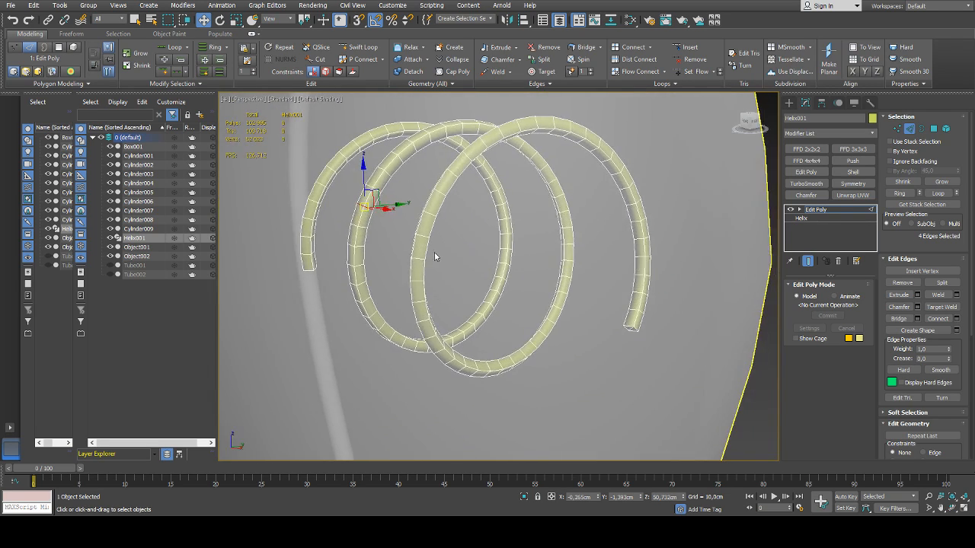
Delete the two cap polygons at the helix end from which the support wire starts
{"action": "middle_click_drag", "start_coordinate": [533, 283], "coordinate": [544, 233]}
{"action": "scroll", "coordinate": [572, 236], "scroll_direction": "down", "scroll_amount": 4}
{"action": "mouse_move", "coordinate": [576, 270]}
{"action": "middle_mouse_down", "text": "alt"}
{"action": "mouse_move", "coordinate": [604, 265]}
{"action": "mouse_move", "coordinate": [581, 279]}
{"action": "middle_mouse_up", "text": "alt"}
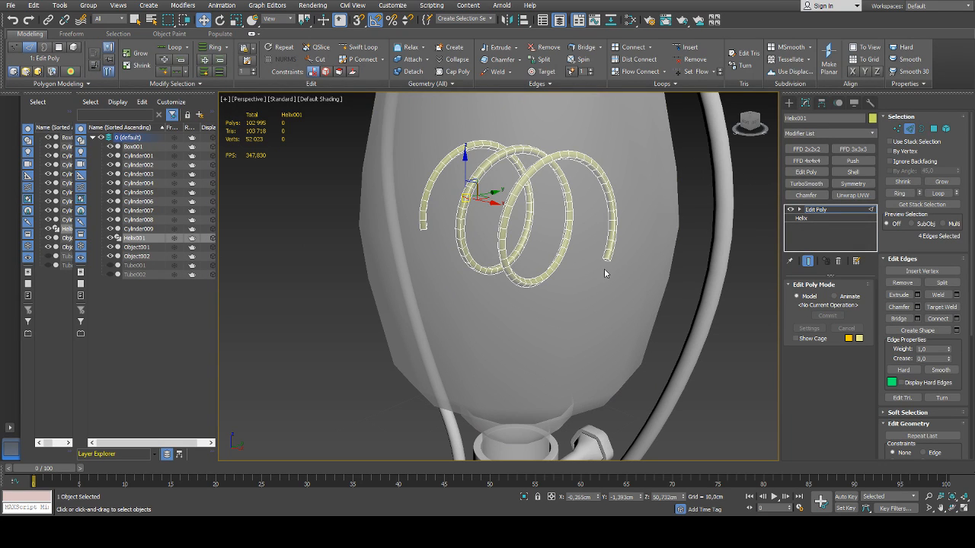
{"action": "scroll", "coordinate": [607, 261], "scroll_direction": "up", "scroll_amount": 5}
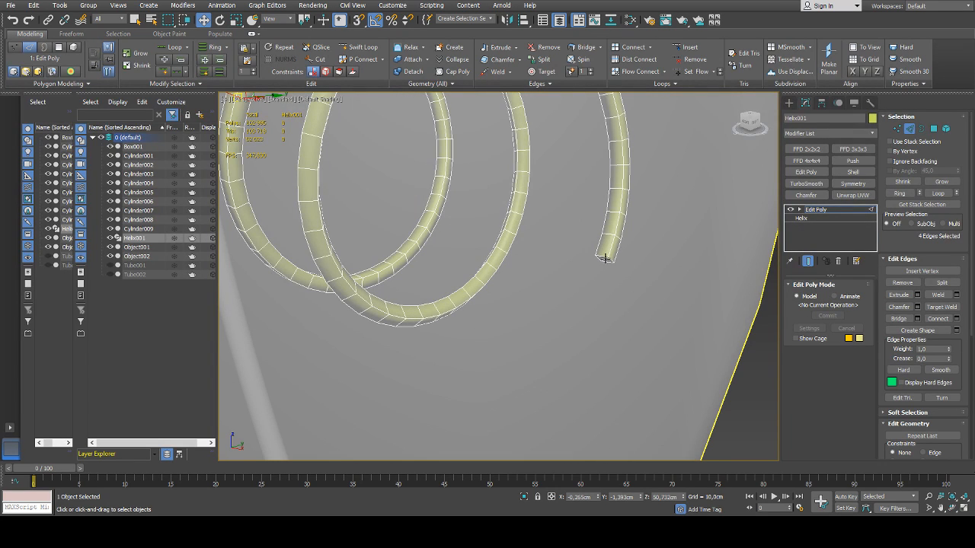
{"action": "key", "text": "4"}
{"action": "left_click", "coordinate": [603, 259]}
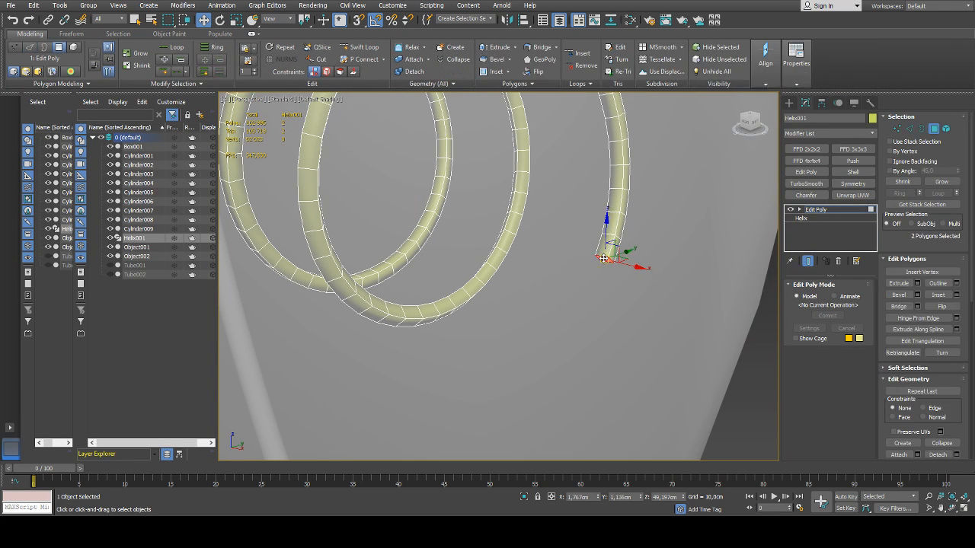
{"action": "key", "text": "Delete"}
Extend the open border edges at that helix end into a straight wire reaching down into the bulb's neck
{"action": "key", "text": "2"}
{"action": "double_click", "coordinate": [604, 257]}
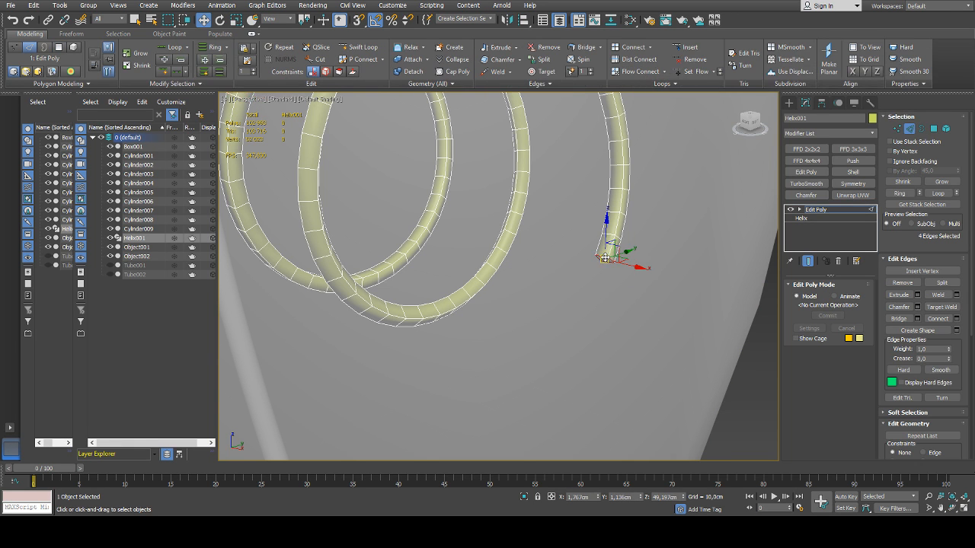
{"action": "scroll", "coordinate": [607, 274], "scroll_direction": "down", "scroll_amount": 6}
{"action": "middle_click_drag", "start_coordinate": [610, 294], "coordinate": [642, 295], "text": "alt"}
{"action": "left_click_drag", "start_coordinate": [608, 268], "coordinate": [525, 440], "text": "shift"}
{"action": "middle_click_drag", "start_coordinate": [526, 440], "coordinate": [533, 336], "text": "alt"}
{"action": "left_click_drag", "start_coordinate": [533, 337], "coordinate": [558, 369]}
{"action": "middle_click_drag", "start_coordinate": [556, 366], "coordinate": [624, 333], "text": "alt"}
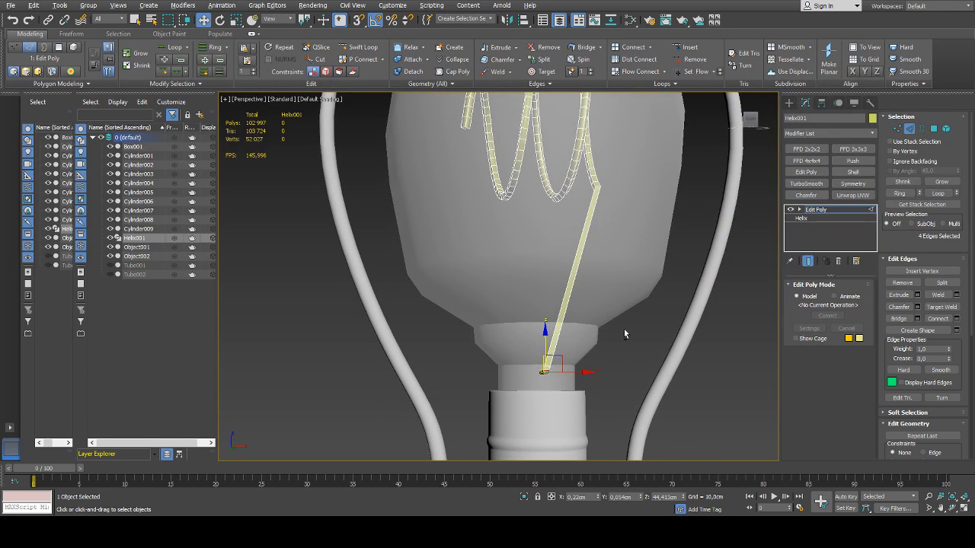
{"action": "left_click_drag", "start_coordinate": [560, 355], "coordinate": [553, 338]}
{"action": "middle_click_drag", "start_coordinate": [554, 338], "coordinate": [535, 271], "text": "alt"}
Insert an edge loop with Swift Loop about halfway along the straight wire and shift it to bend the wire
{"action": "left_click", "coordinate": [366, 49]}
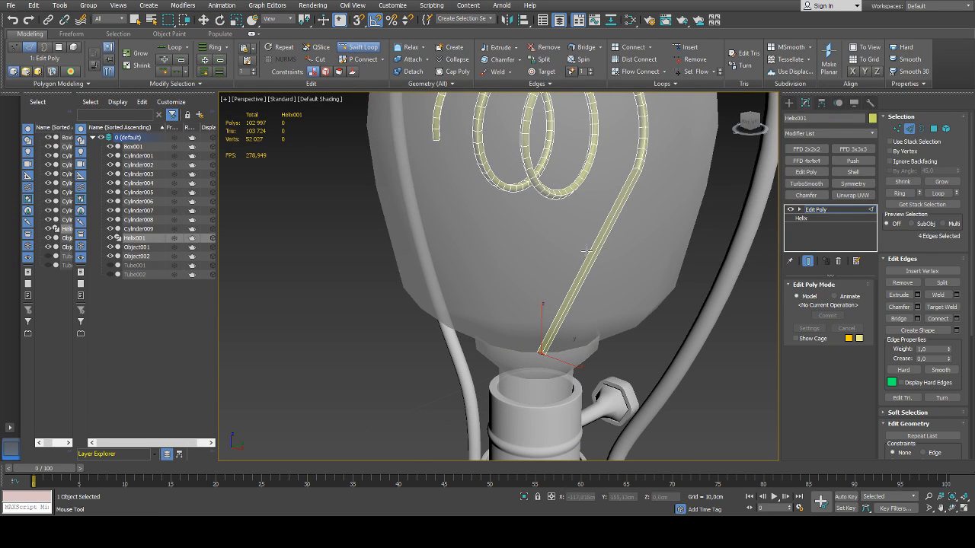
{"action": "left_click", "coordinate": [596, 253]}
{"action": "middle_click_drag", "start_coordinate": [596, 253], "coordinate": [664, 261], "text": "alt"}
{"action": "right_click", "coordinate": [622, 262]}
Rotate the four vertices at the wire's lower end and adjust their position inside the bulb's neck
{"action": "key", "text": "e"}
{"action": "key", "text": "1"}
{"action": "left_click_drag", "start_coordinate": [554, 355], "coordinate": [499, 397]}
{"action": "middle_click_drag", "start_coordinate": [579, 347], "coordinate": [563, 350], "text": "alt"}
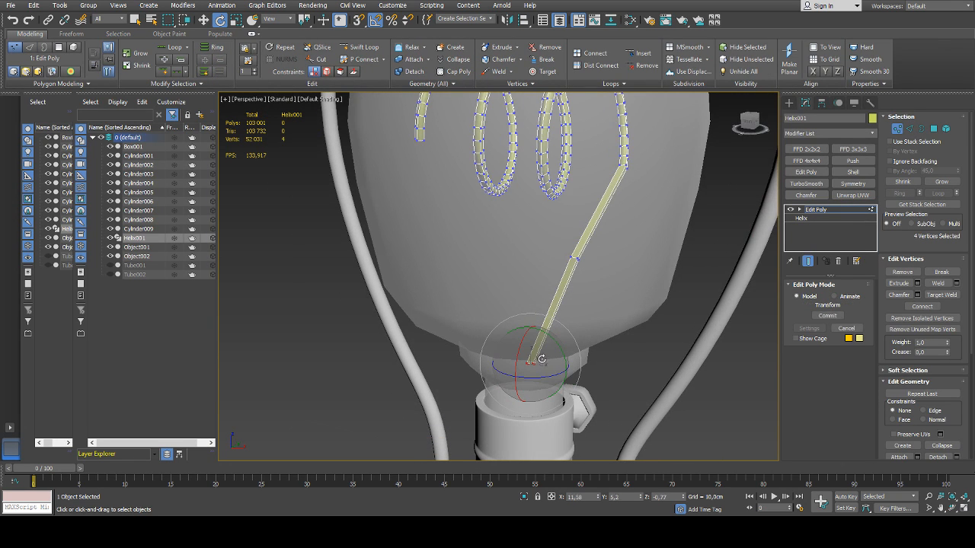
{"action": "key", "text": "w"}
{"action": "left_click_drag", "start_coordinate": [530, 326], "coordinate": [531, 396]}
{"action": "left_click_drag", "start_coordinate": [556, 348], "coordinate": [533, 414]}
Select the edge loop at the wire's bend and chamfer it twice to round the bend
{"action": "key", "text": "2"}
{"action": "scroll", "coordinate": [574, 259], "scroll_direction": "up", "scroll_amount": 5}
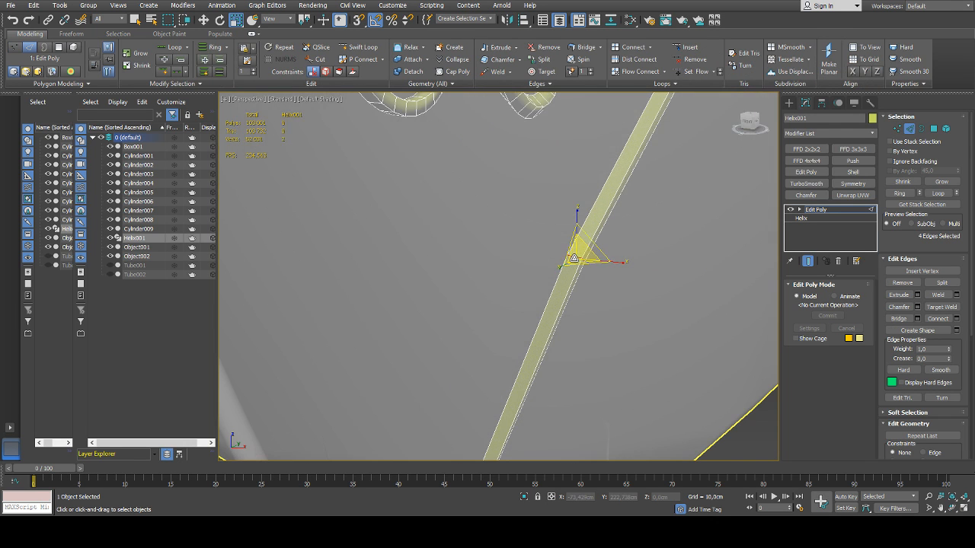
{"action": "scroll", "coordinate": [577, 259], "scroll_direction": "down", "scroll_amount": 5}
{"action": "middle_click_drag", "start_coordinate": [576, 259], "coordinate": [608, 241], "text": "alt"}
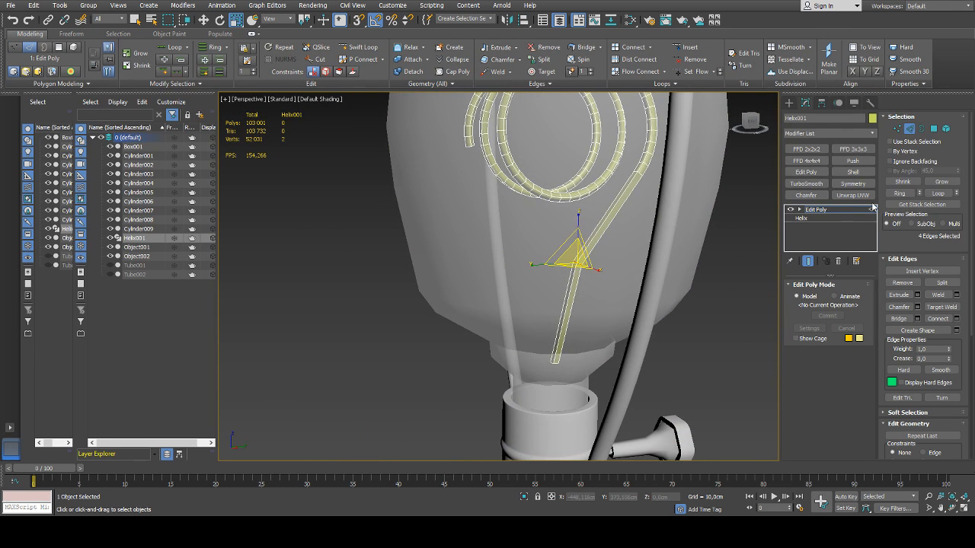
{"action": "left_click", "coordinate": [917, 307]}
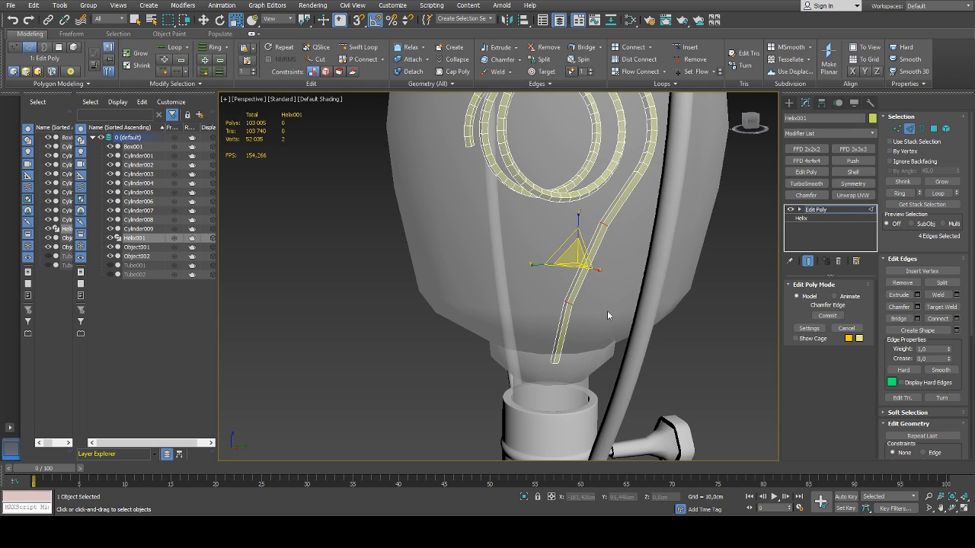
{"action": "left_click", "coordinate": [505, 311]}
{"action": "left_click_drag", "start_coordinate": [505, 296], "coordinate": [505, 296]}
{"action": "middle_click_drag", "start_coordinate": [657, 300], "coordinate": [568, 313], "text": "alt"}
Insert an edge loop near the wire's junction with the helix and apply Set Flow to the junction loop to smooth it
{"action": "scroll", "coordinate": [562, 305], "scroll_direction": "down", "scroll_amount": 4}
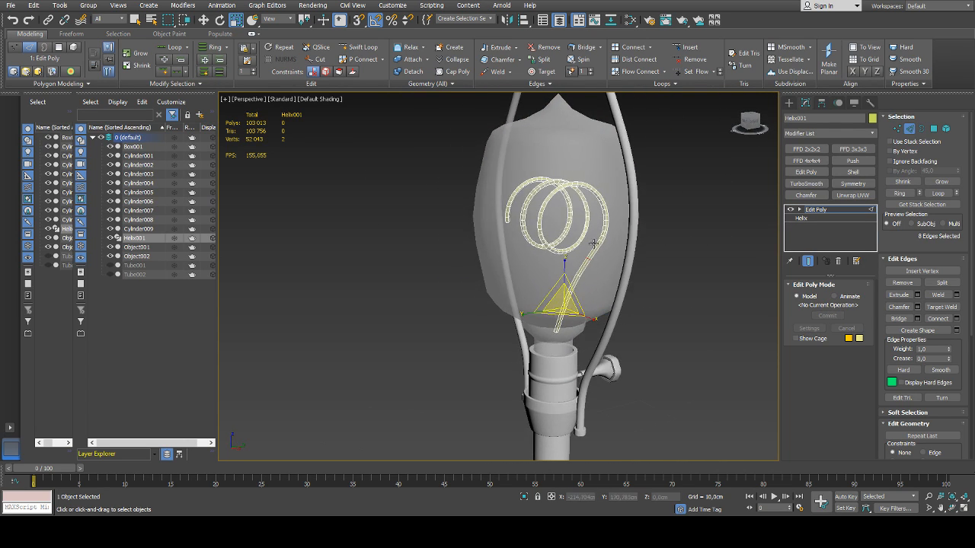
{"action": "scroll", "coordinate": [594, 246], "scroll_direction": "up", "scroll_amount": 5}
{"action": "left_click", "coordinate": [348, 50]}
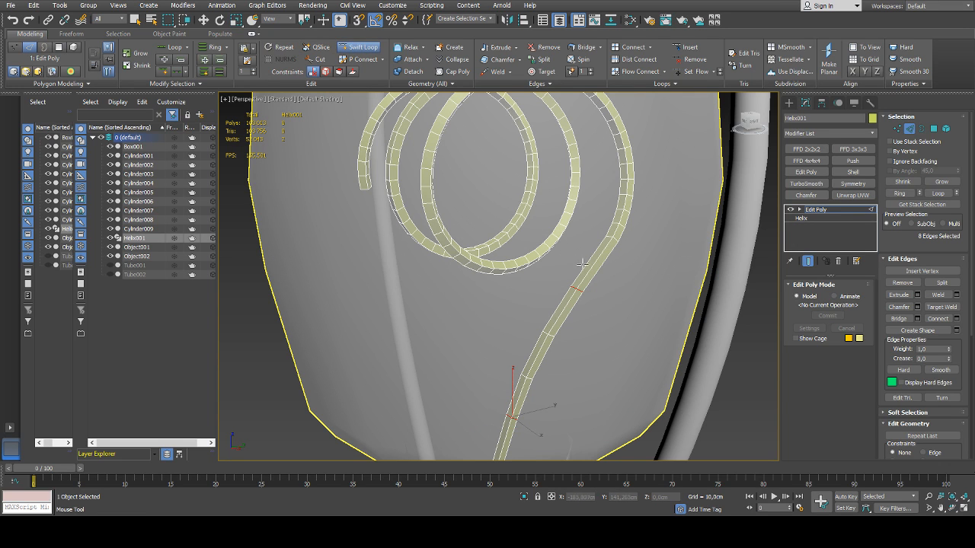
{"action": "left_click", "coordinate": [596, 263]}
{"action": "right_click", "coordinate": [596, 263]}
{"action": "middle_click_drag", "start_coordinate": [582, 258], "coordinate": [622, 282], "text": "alt"}
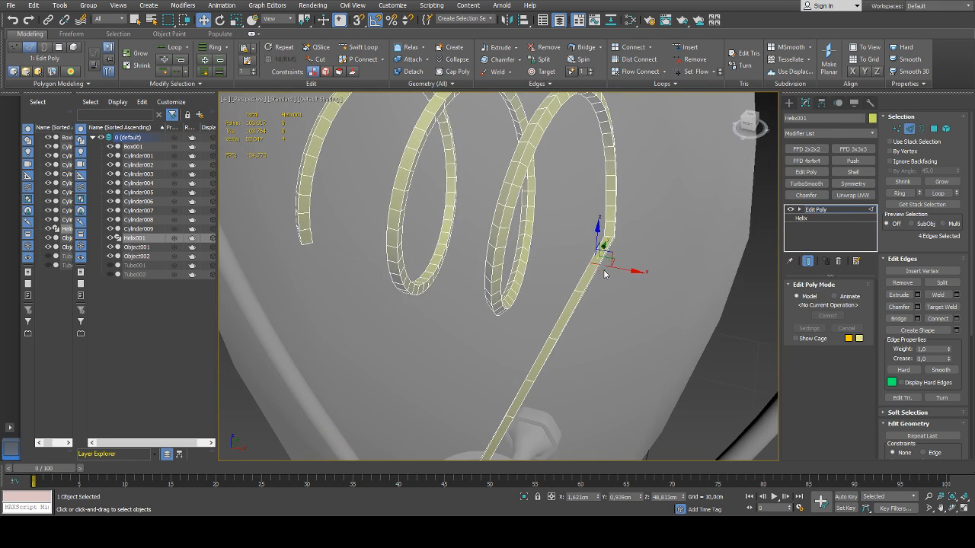
{"action": "left_click_drag", "start_coordinate": [595, 266], "coordinate": [671, 218]}
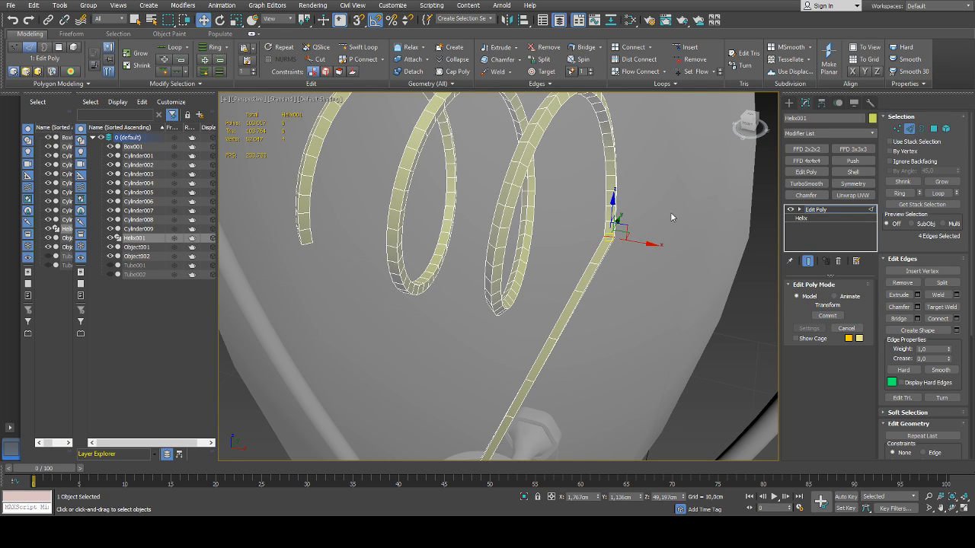
{"action": "left_click", "coordinate": [690, 74]}
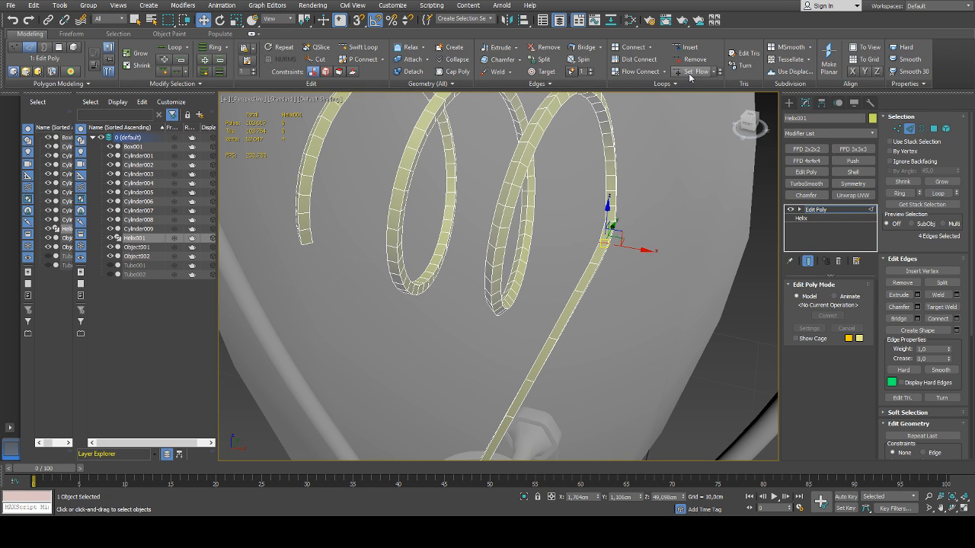
Delete the end polygon at the helix's unextended end and select the open border edges
{"action": "middle_click_drag", "start_coordinate": [569, 302], "coordinate": [693, 210], "text": "alt"}
{"action": "scroll", "coordinate": [693, 211], "scroll_direction": "up", "scroll_amount": 5}
{"action": "key", "text": "4"}
{"action": "left_click", "coordinate": [691, 208]}
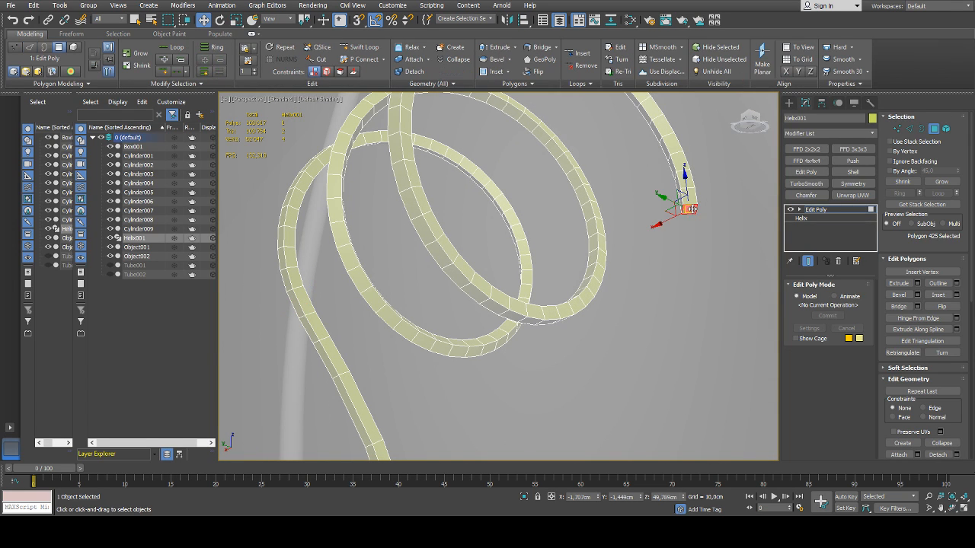
{"action": "key", "text": "4"}
{"action": "key", "text": "2"}
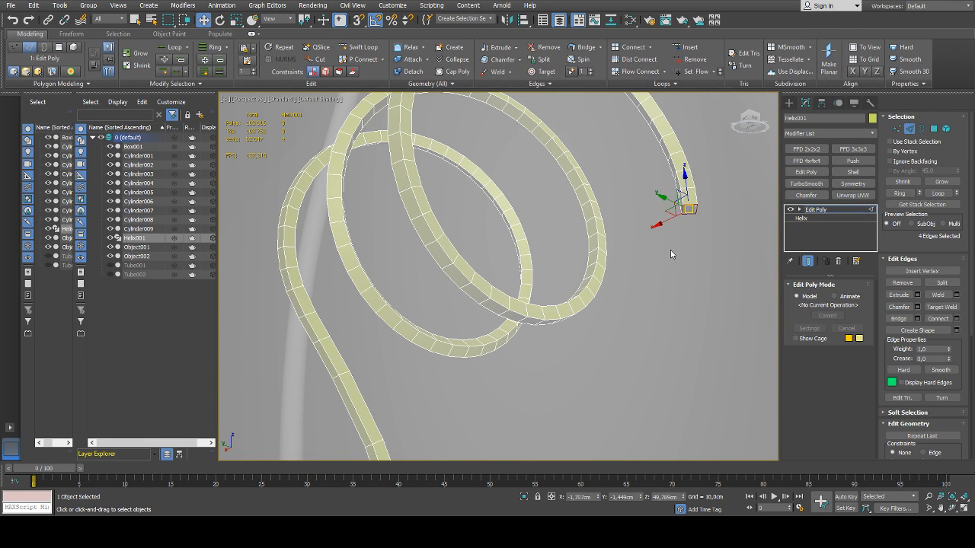
Extend the open border edges down into the bulb's neck, beside the first wire's end, to form a second support wire
{"action": "middle_click_drag", "start_coordinate": [670, 249], "coordinate": [679, 302], "text": "alt"}
{"action": "scroll", "coordinate": [680, 320], "scroll_direction": "down", "scroll_amount": 5}
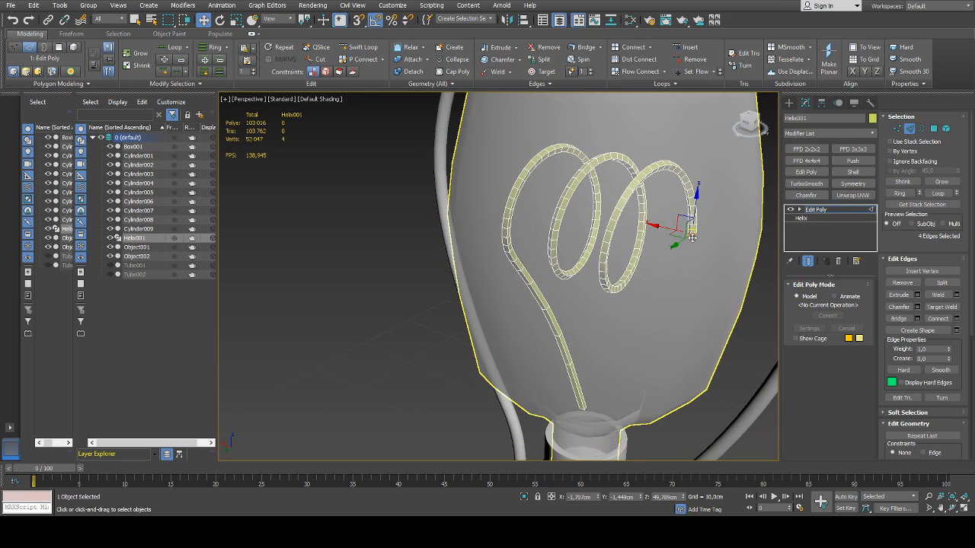
{"action": "left_click_drag", "start_coordinate": [691, 237], "coordinate": [592, 418], "text": "shift"}
{"action": "middle_click_drag", "start_coordinate": [593, 417], "coordinate": [546, 335], "text": "alt"}
{"action": "left_click_drag", "start_coordinate": [545, 326], "coordinate": [605, 350]}
{"action": "mouse_move", "coordinate": [605, 350]}
{"action": "middle_mouse_down", "text": "alt"}
{"action": "mouse_move", "coordinate": [576, 352]}
{"action": "mouse_move", "coordinate": [524, 326]}
{"action": "mouse_move", "coordinate": [597, 352]}
{"action": "middle_mouse_up", "text": "alt"}
{"action": "left_click_drag", "start_coordinate": [616, 332], "coordinate": [638, 356]}
{"action": "middle_click_drag", "start_coordinate": [639, 356], "coordinate": [711, 300], "text": "alt"}
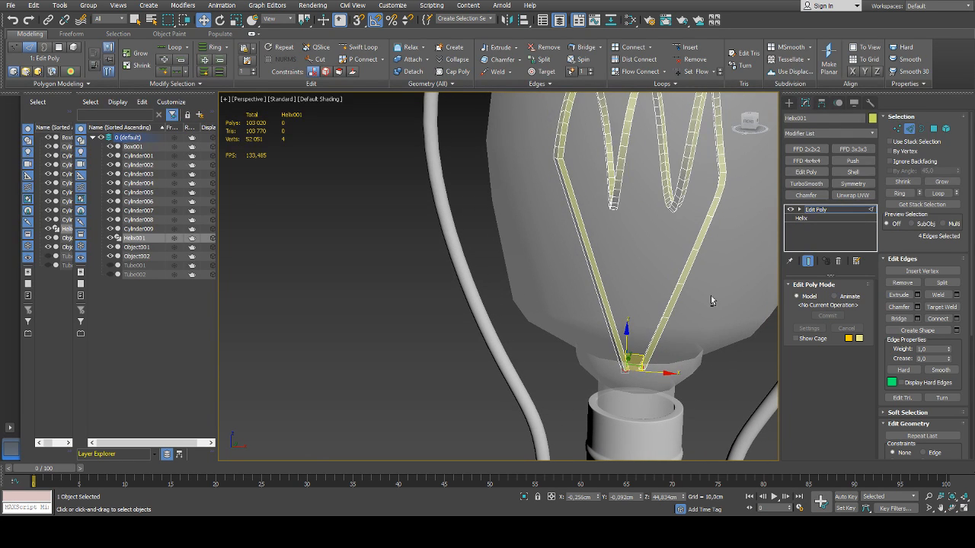
Select the vertex rings along the first wire's bend and shift them to refine its curve
{"action": "key", "text": "1"}
{"action": "left_click_drag", "start_coordinate": [714, 238], "coordinate": [683, 261]}
{"action": "middle_click_drag", "start_coordinate": [703, 274], "coordinate": [720, 266], "text": "alt"}
{"action": "left_click_drag", "start_coordinate": [723, 255], "coordinate": [687, 319]}
{"action": "left_click_drag", "start_coordinate": [678, 277], "coordinate": [699, 288]}
{"action": "left_click_drag", "start_coordinate": [703, 226], "coordinate": [672, 262]}
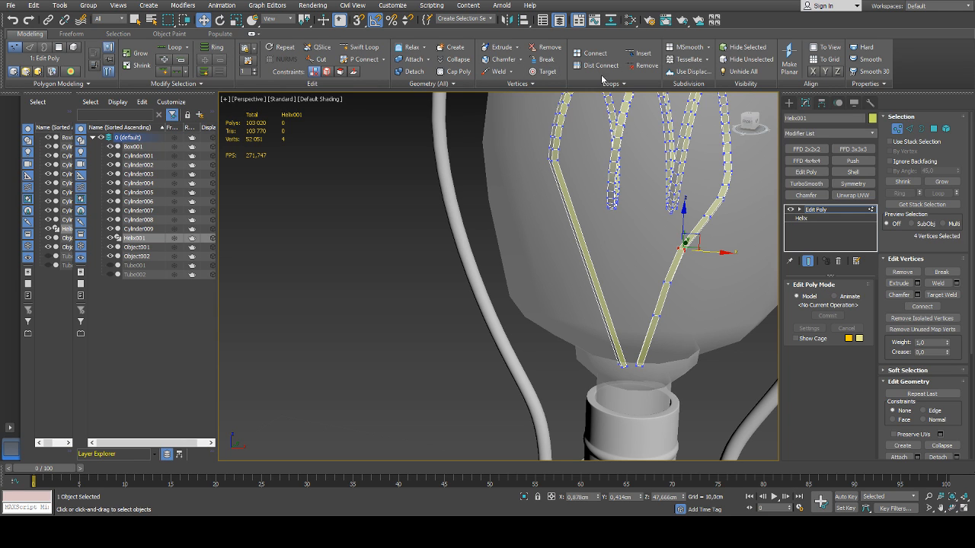
Select the edge loops on the lower part of the first wire's bend and smooth them with Set Flow
{"action": "key", "text": "2"}
{"action": "double_click", "coordinate": [682, 249]}
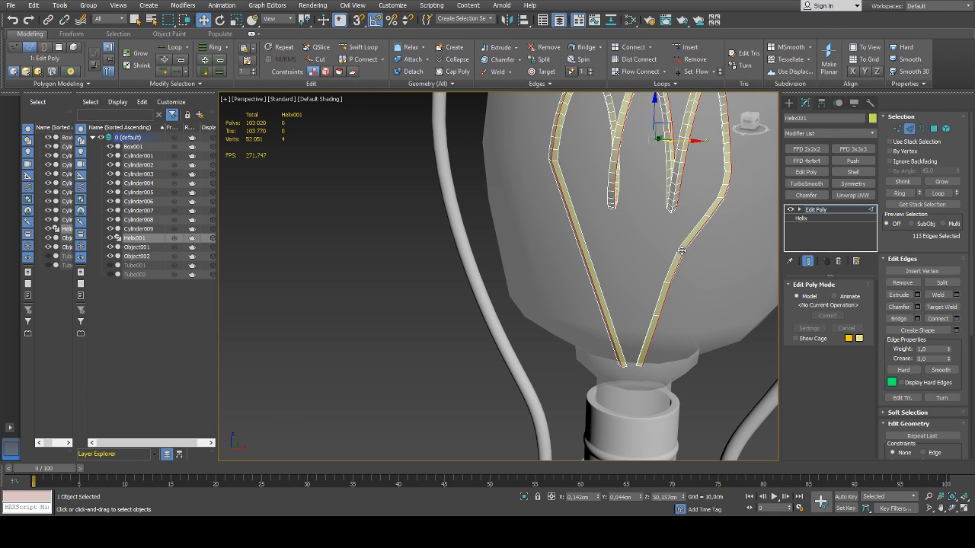
{"action": "scroll", "coordinate": [683, 249], "scroll_direction": "up", "scroll_amount": 3}
{"action": "double_click", "coordinate": [683, 249]}
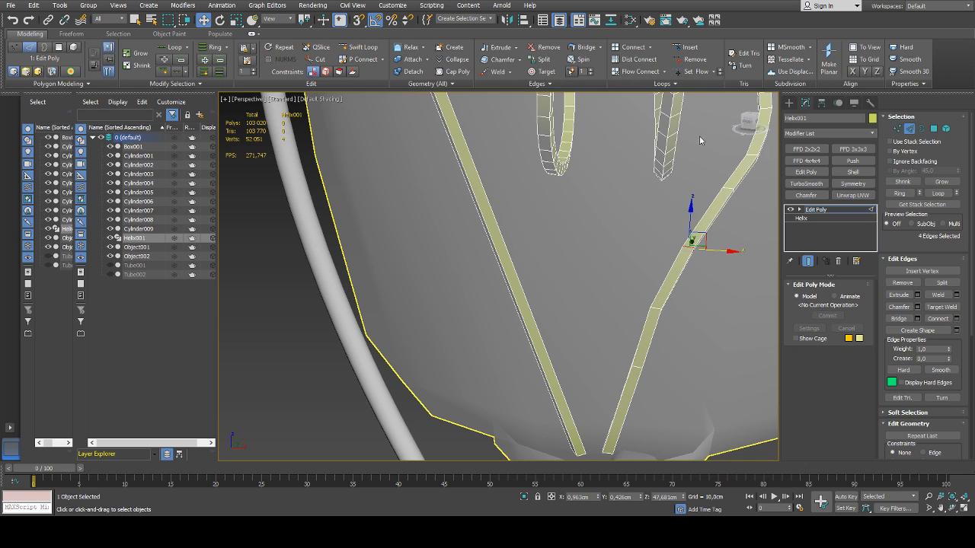
{"action": "scroll", "coordinate": [700, 135], "scroll_direction": "down", "scroll_amount": 4}
{"action": "mouse_move", "coordinate": [699, 232]}
{"action": "middle_mouse_down", "text": "alt"}
{"action": "mouse_move", "coordinate": [575, 235]}
{"action": "mouse_move", "coordinate": [702, 247]}
{"action": "middle_mouse_up", "text": "alt"}
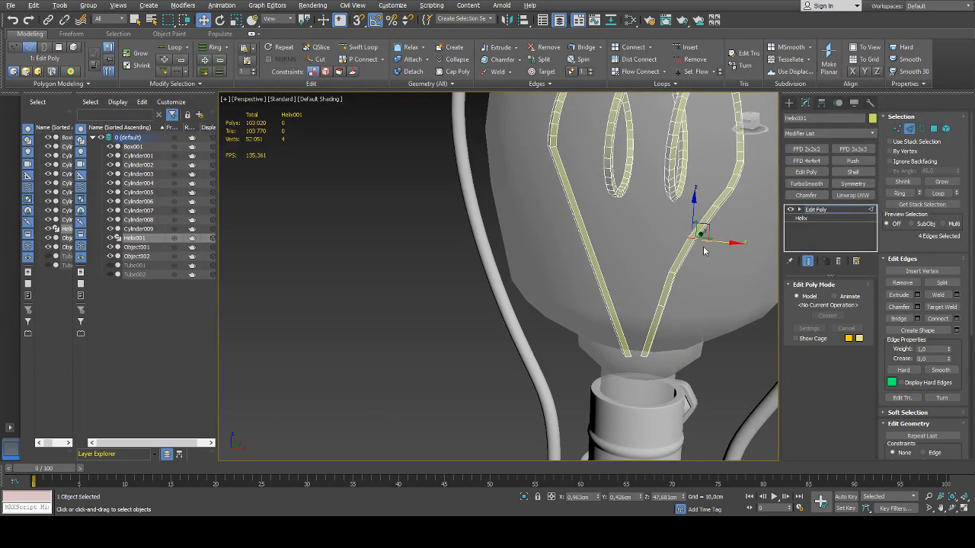
{"action": "scroll", "coordinate": [670, 269], "scroll_direction": "up", "scroll_amount": 3}
{"action": "double_click", "coordinate": [673, 270]}
{"action": "left_click", "coordinate": [695, 72]}
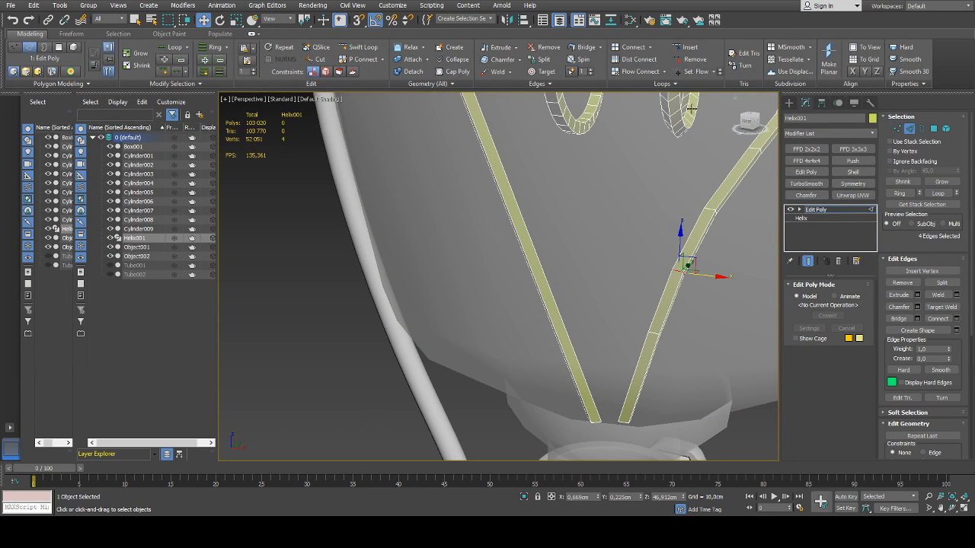
{"action": "double_click", "coordinate": [651, 344]}
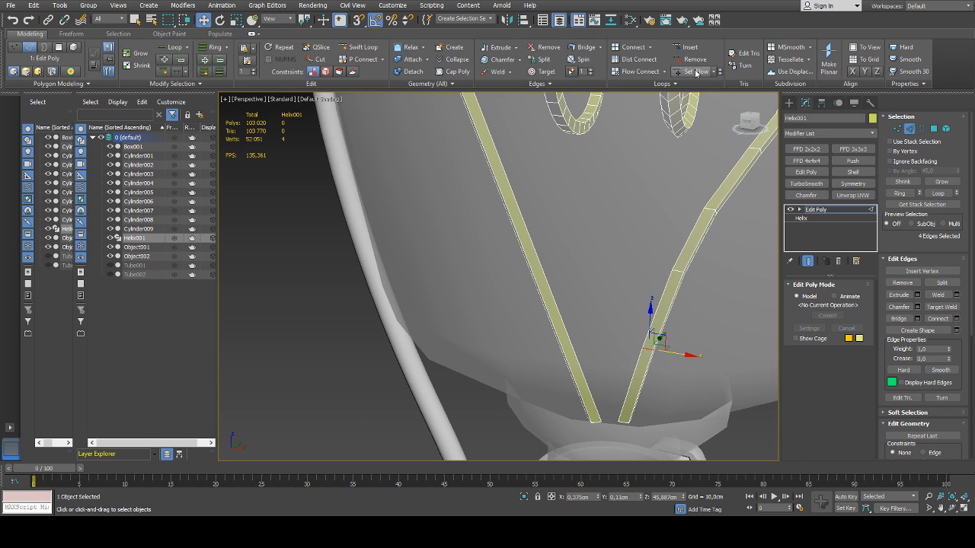
{"action": "scroll", "coordinate": [699, 265], "scroll_direction": "down", "scroll_amount": 3}
Apply Set Flow to the two edge loops just below the first wire's junction with the helix
{"action": "middle_click_drag", "start_coordinate": [699, 267], "coordinate": [668, 252], "text": "alt"}
{"action": "scroll", "coordinate": [718, 279], "scroll_direction": "down", "scroll_amount": 4}
{"action": "scroll", "coordinate": [676, 245], "scroll_direction": "up", "scroll_amount": 5}
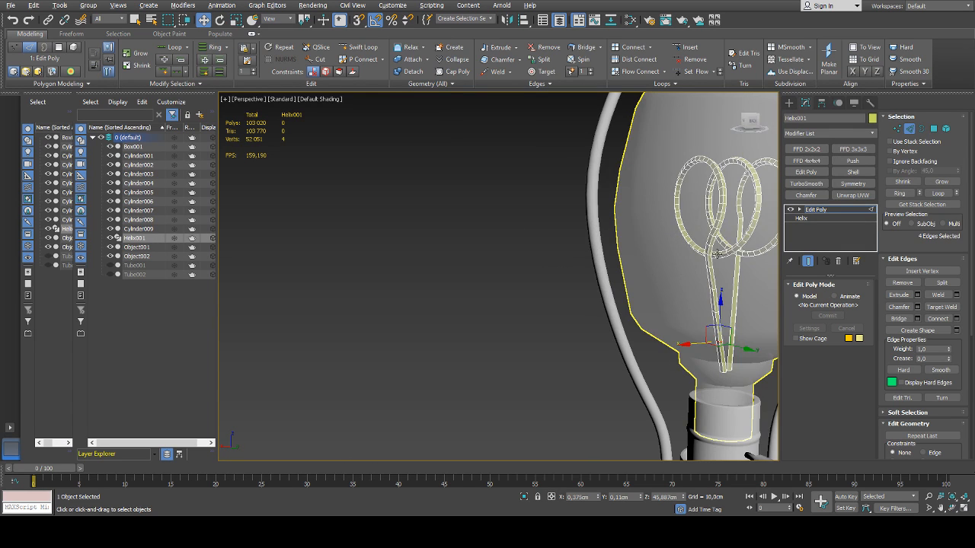
{"action": "scroll", "coordinate": [677, 245], "scroll_direction": "up", "scroll_amount": 5}
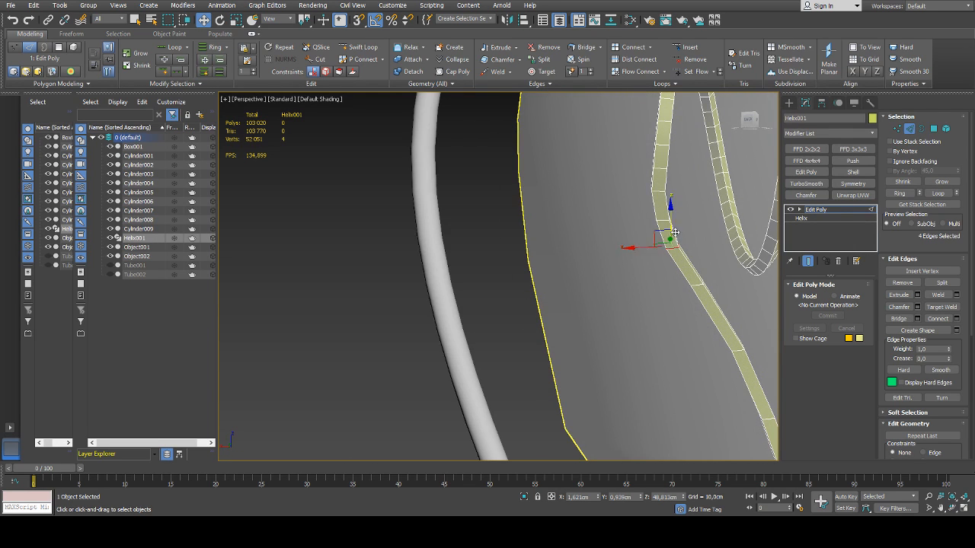
{"action": "left_click", "coordinate": [691, 72]}
{"action": "double_click", "coordinate": [661, 220]}
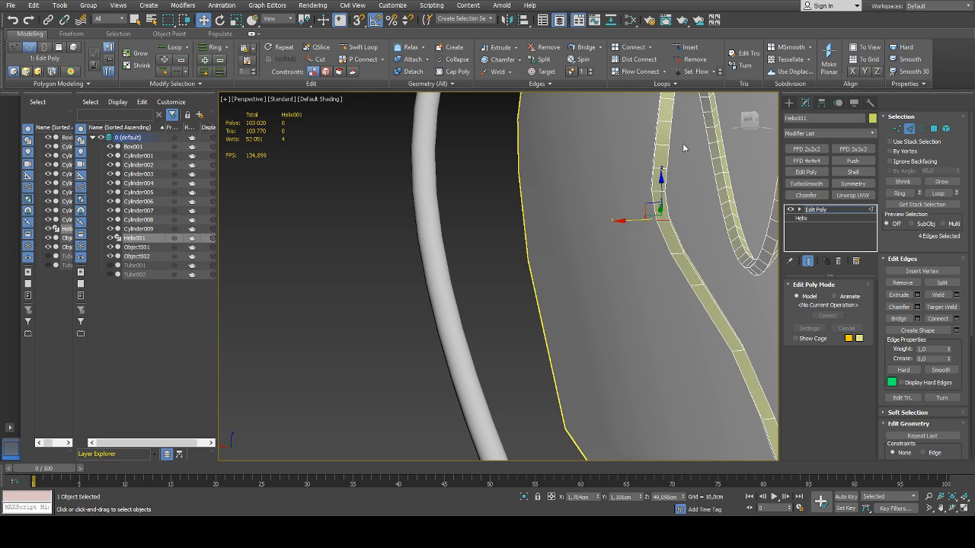
{"action": "left_click", "coordinate": [693, 72]}
{"action": "middle_click_drag", "start_coordinate": [646, 195], "coordinate": [701, 271], "text": "alt"}
{"action": "scroll", "coordinate": [698, 242], "scroll_direction": "down", "scroll_amount": 4}
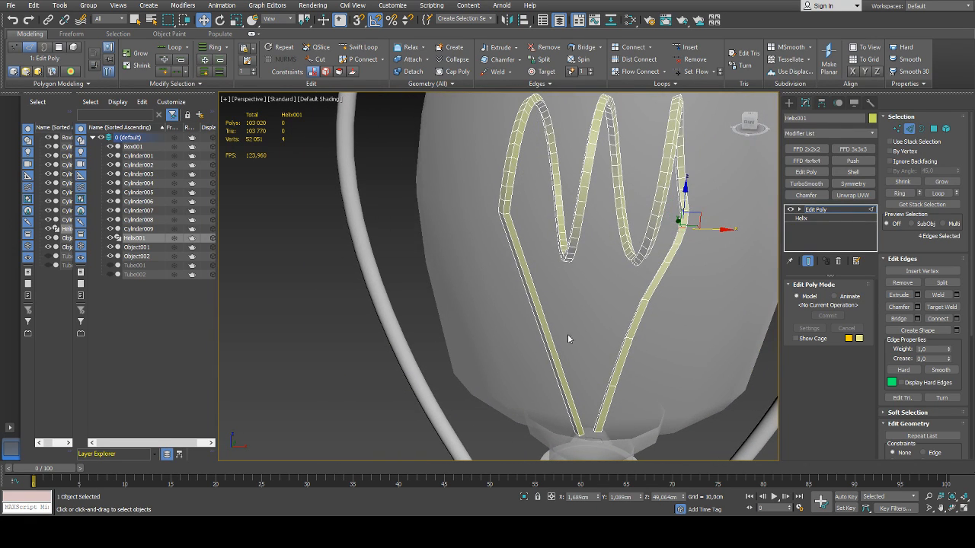
Select the four vertices at the second wire's lower end and scale them
{"action": "middle_click_drag", "start_coordinate": [569, 335], "coordinate": [577, 293]}
{"action": "key", "text": "1"}
{"action": "left_click_drag", "start_coordinate": [566, 365], "coordinate": [584, 393]}
{"action": "middle_click_drag", "start_coordinate": [585, 392], "coordinate": [563, 365], "text": "alt"}
{"action": "left_click_drag", "start_coordinate": [539, 366], "coordinate": [543, 367]}
{"action": "middle_click_drag", "start_coordinate": [605, 381], "coordinate": [560, 352], "text": "alt"}
{"action": "key", "text": "r"}
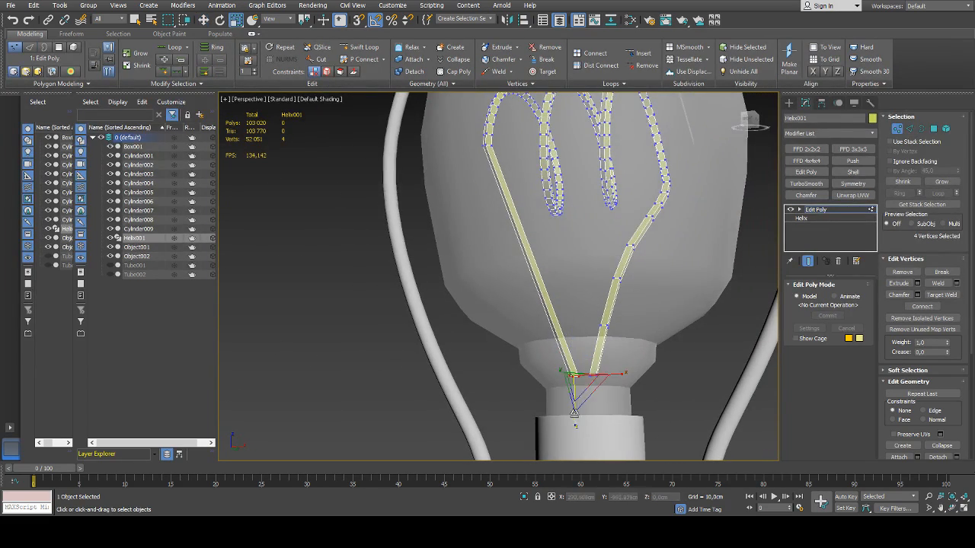
{"action": "left_click_drag", "start_coordinate": [575, 414], "coordinate": [573, 422]}
{"action": "middle_click_drag", "start_coordinate": [573, 422], "coordinate": [414, 129], "text": "alt"}
Insert an edge loop with Swift Loop about halfway along the second wire and move it to bend the wire
{"action": "left_click", "coordinate": [361, 48]}
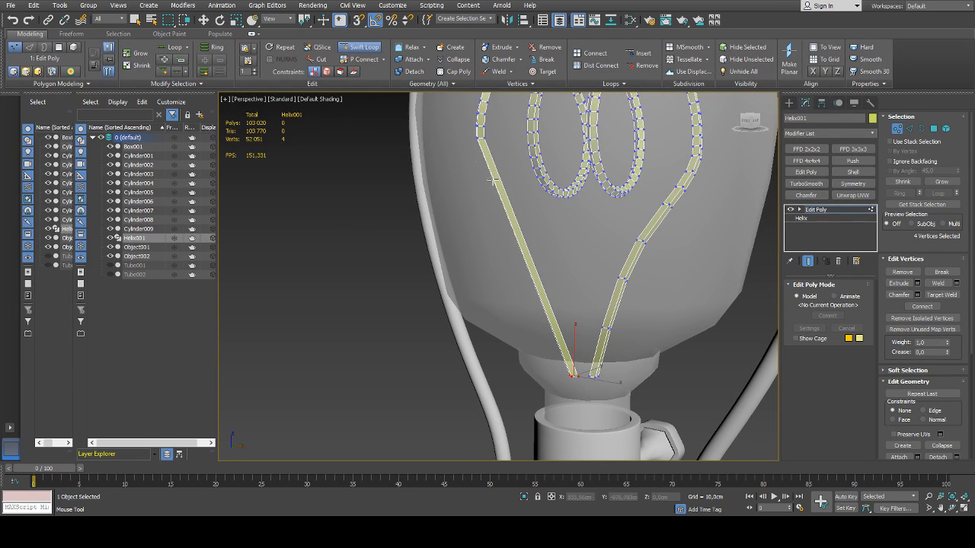
{"action": "left_click", "coordinate": [520, 238]}
{"action": "key", "text": "w"}
{"action": "middle_click_drag", "start_coordinate": [543, 247], "coordinate": [577, 245], "text": "alt"}
{"action": "left_click_drag", "start_coordinate": [545, 235], "coordinate": [560, 237]}
{"action": "middle_click_drag", "start_coordinate": [562, 238], "coordinate": [684, 265], "text": "alt"}
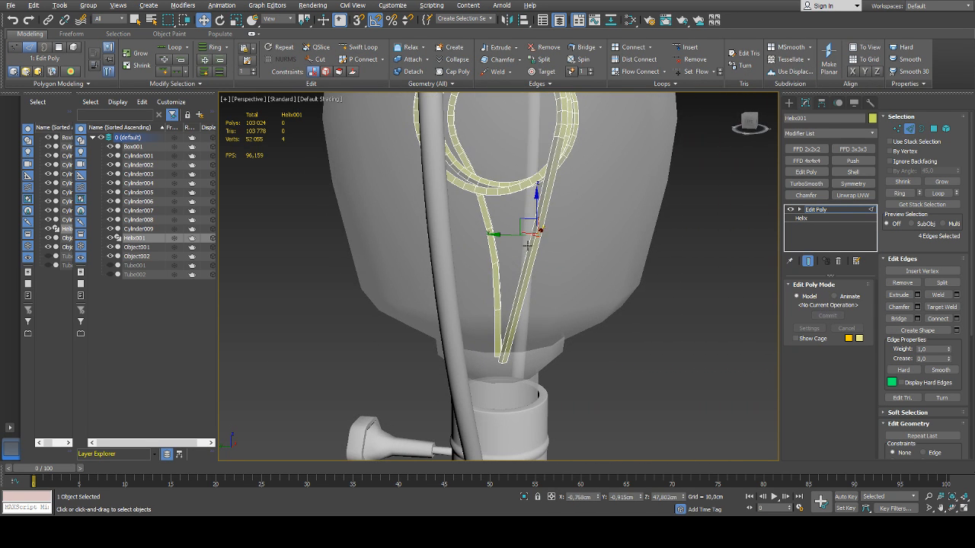
{"action": "left_click_drag", "start_coordinate": [512, 234], "coordinate": [472, 233]}
{"action": "middle_click_drag", "start_coordinate": [472, 234], "coordinate": [577, 237], "text": "alt"}
{"action": "left_click_drag", "start_coordinate": [478, 238], "coordinate": [482, 237]}
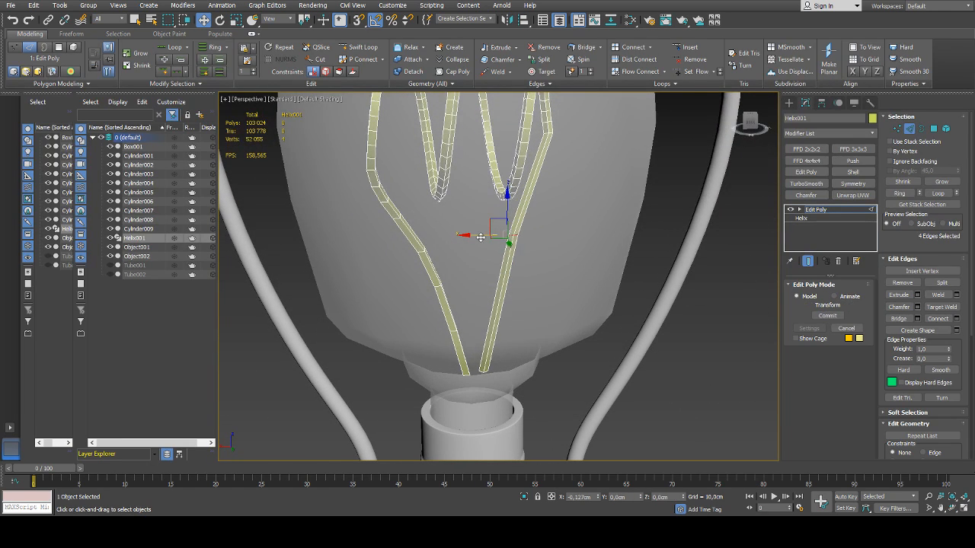
{"action": "mouse_move", "coordinate": [501, 239]}
{"action": "middle_mouse_down", "text": "alt"}
{"action": "mouse_move", "coordinate": [531, 243]}
{"action": "mouse_move", "coordinate": [508, 226]}
{"action": "middle_mouse_up", "text": "alt"}
{"action": "key", "text": "e"}
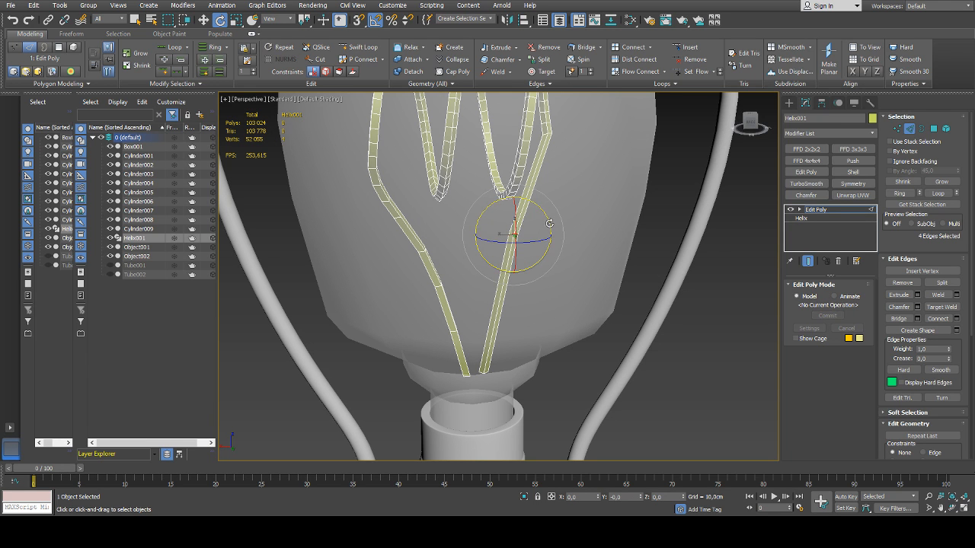
{"action": "left_click_drag", "start_coordinate": [549, 224], "coordinate": [569, 229]}
{"action": "key", "text": "ctrl+z"}
Chamfer the edge loop at the second wire's bend twice to round the bend
{"action": "middle_click_drag", "start_coordinate": [569, 228], "coordinate": [365, 215], "text": "alt"}
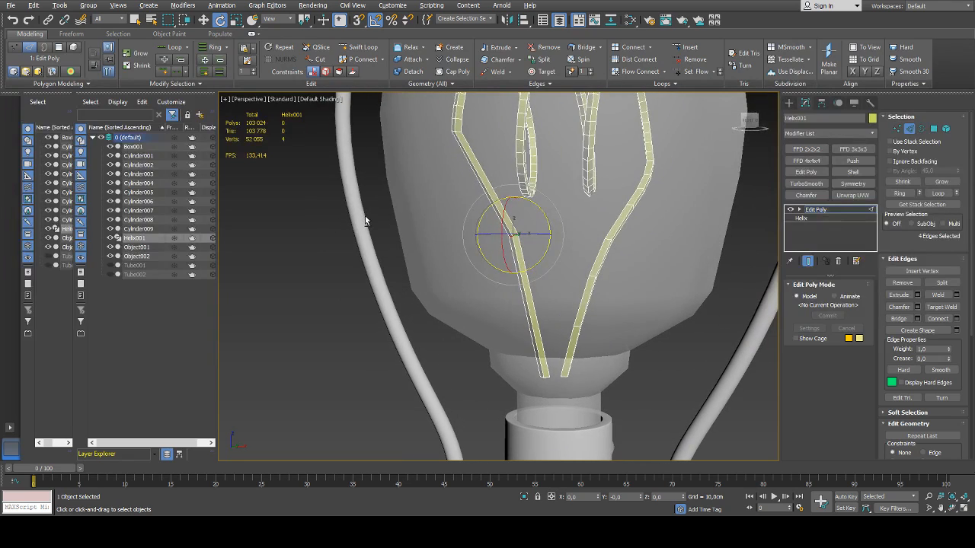
{"action": "key", "text": "w"}
{"action": "middle_click_drag", "start_coordinate": [543, 244], "coordinate": [633, 217], "text": "alt"}
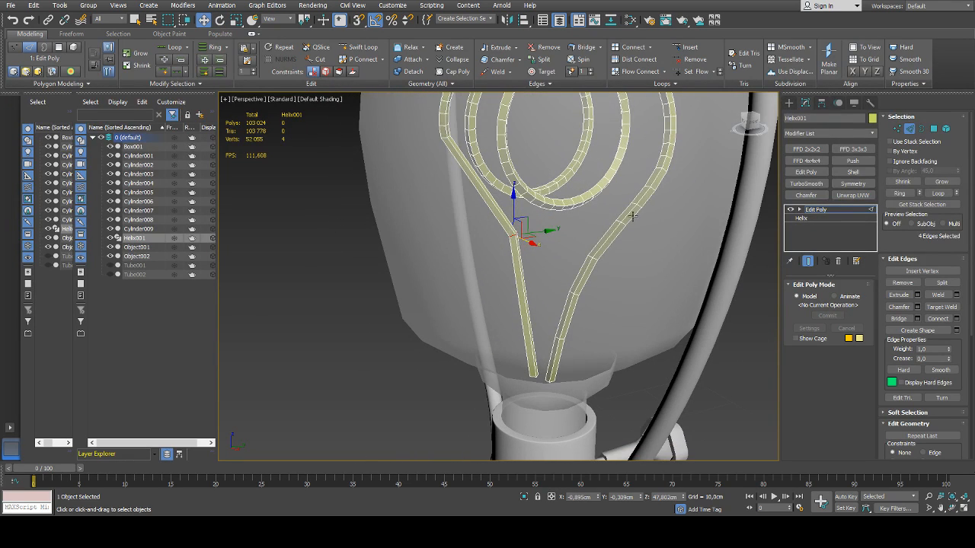
{"action": "left_click", "coordinate": [918, 307]}
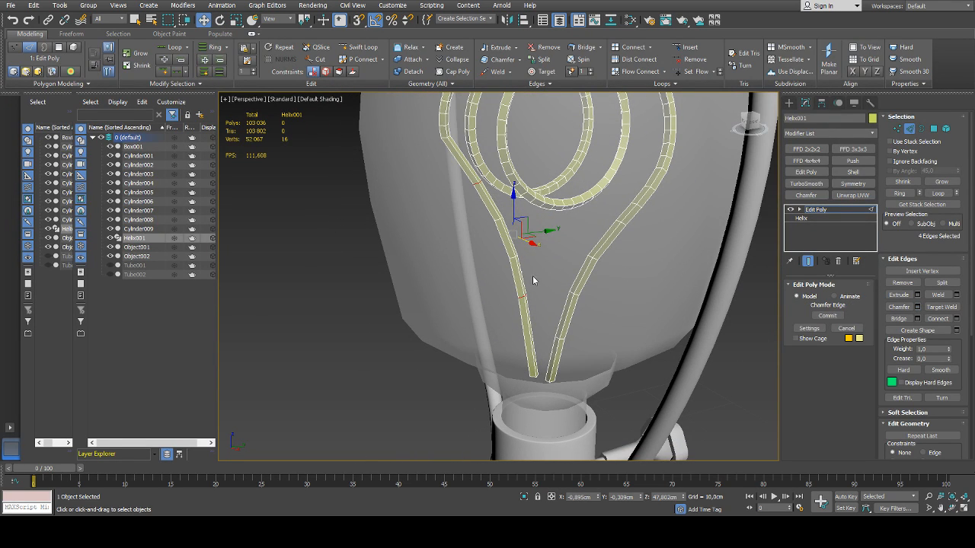
{"action": "middle_click_drag", "start_coordinate": [532, 276], "coordinate": [628, 242], "text": "alt"}
{"action": "left_click", "coordinate": [507, 370]}
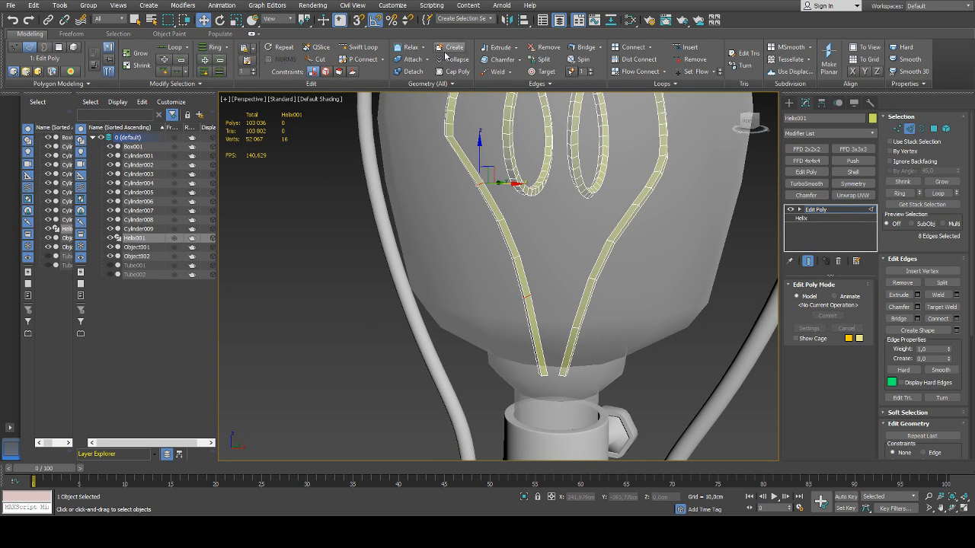
Insert an edge loop with Swift Loop near the second wire's junction with the helix and shift it slightly
{"action": "left_click", "coordinate": [363, 47]}
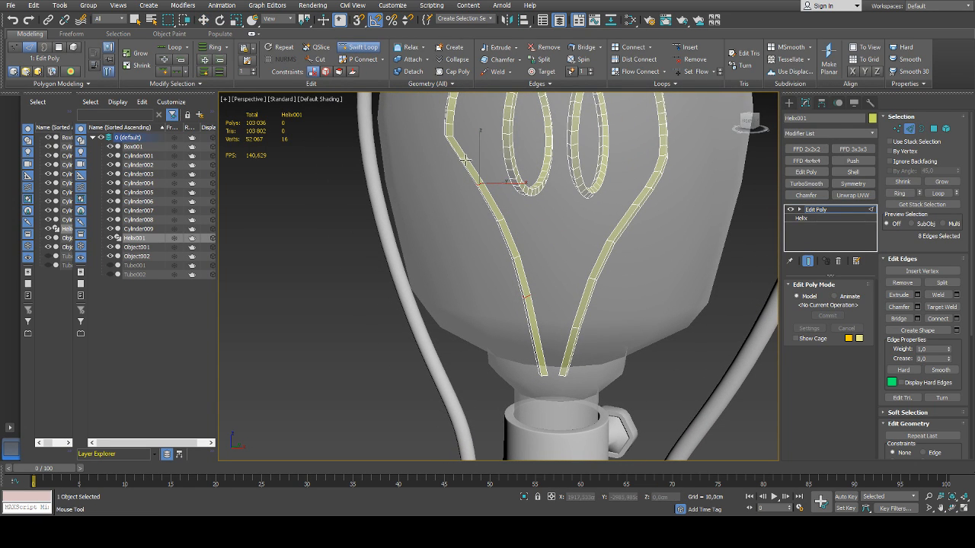
{"action": "left_click", "coordinate": [465, 160]}
{"action": "key", "text": "w"}
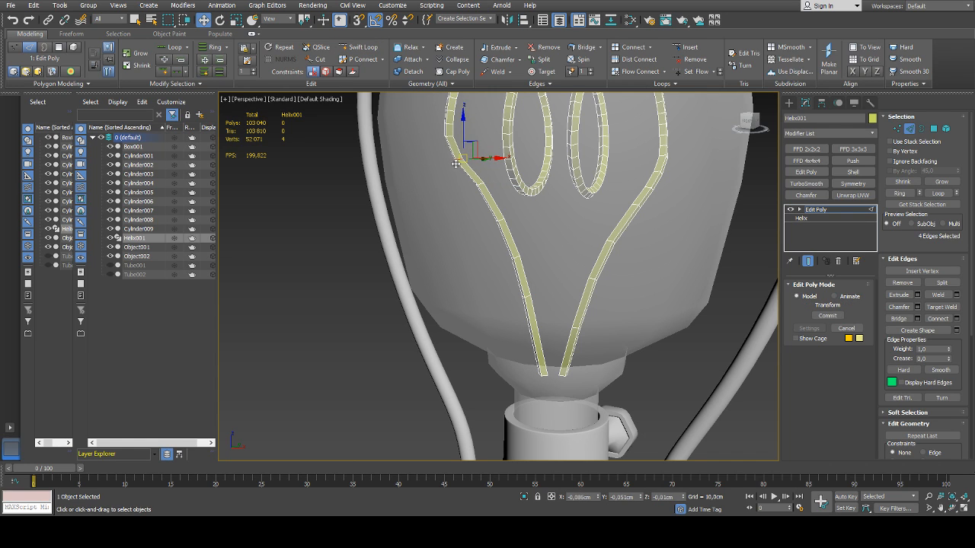
{"action": "scroll", "coordinate": [489, 98], "scroll_direction": "up", "scroll_amount": 3}
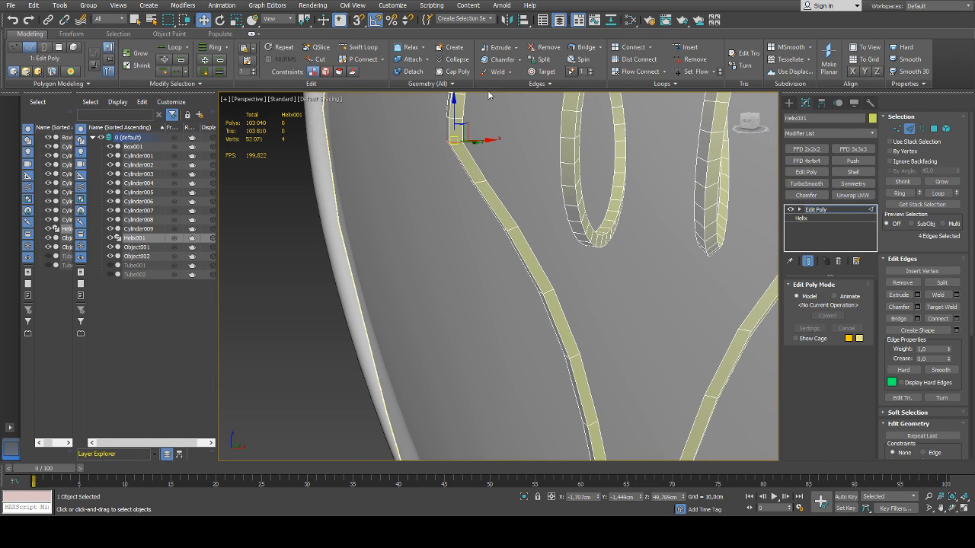
Apply Set Flow to the second wire's junction loop and the edge loops below it to smooth the transition
{"action": "left_click", "coordinate": [693, 71]}
{"action": "double_click", "coordinate": [480, 181]}
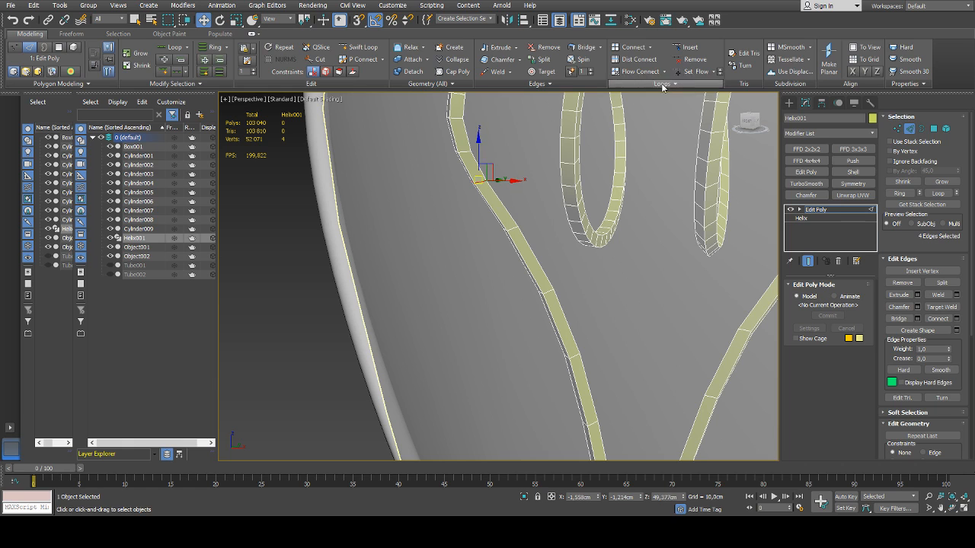
{"action": "left_click", "coordinate": [692, 72]}
{"action": "double_click", "coordinate": [513, 229]}
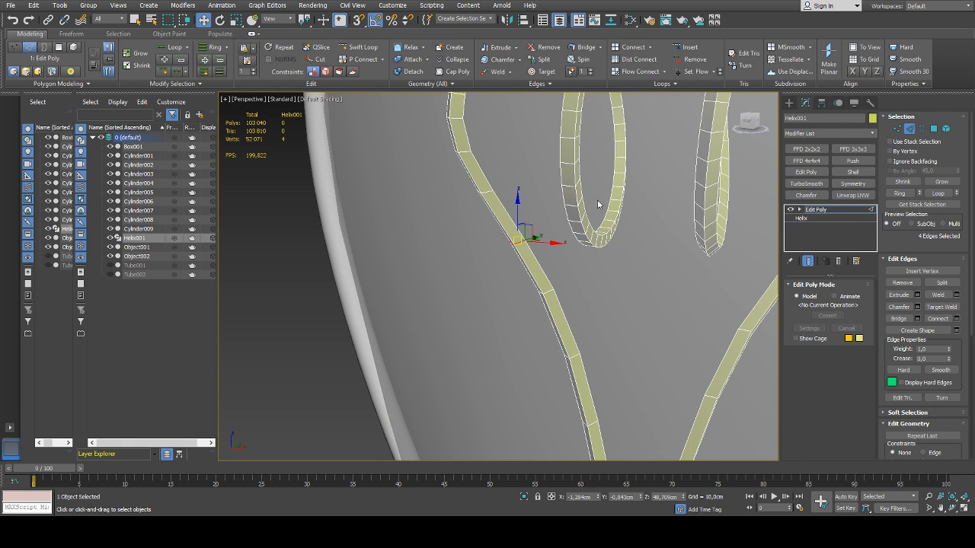
{"action": "scroll", "coordinate": [598, 206], "scroll_direction": "down", "scroll_amount": 8}
{"action": "middle_click_drag", "start_coordinate": [690, 217], "coordinate": [642, 208], "text": "alt"}
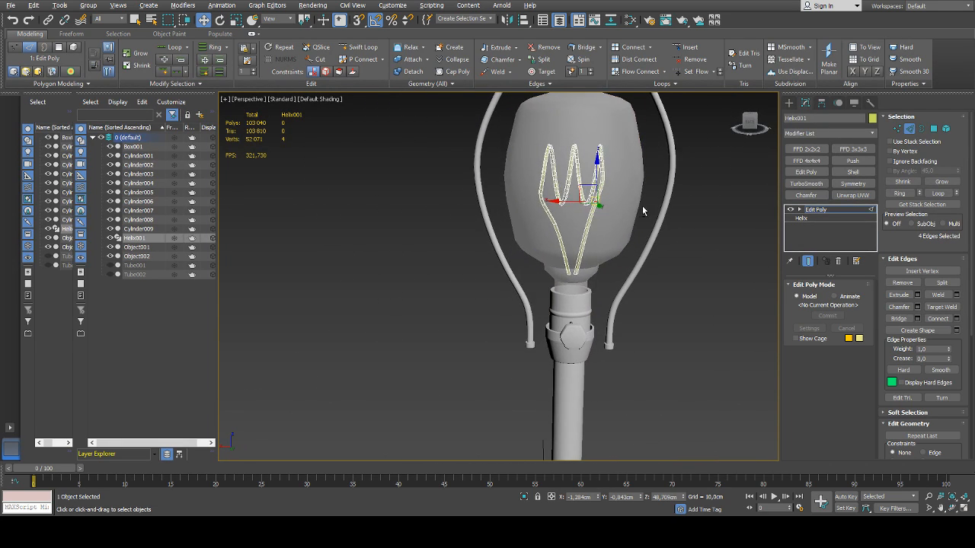
Reselect the edge loops where the first wire meets the helix and even out the transition with Set Flow
{"action": "scroll", "coordinate": [545, 192], "scroll_direction": "up", "scroll_amount": 5}
{"action": "middle_click_drag", "start_coordinate": [538, 195], "coordinate": [531, 187]}
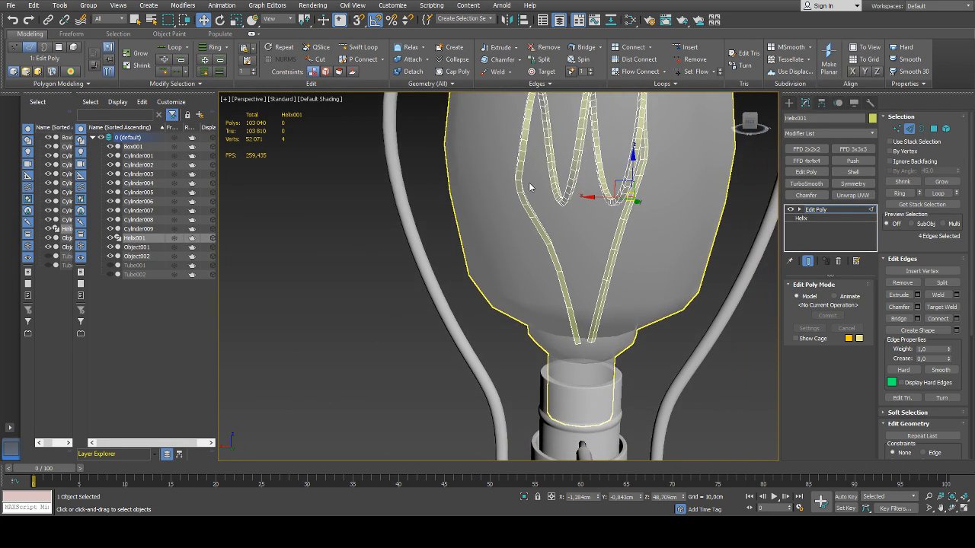
{"action": "key", "text": "1"}
{"action": "left_click_drag", "start_coordinate": [537, 164], "coordinate": [507, 199]}
{"action": "middle_click_drag", "start_coordinate": [507, 200], "coordinate": [677, 206], "text": "alt"}
{"action": "scroll", "coordinate": [545, 183], "scroll_direction": "up", "scroll_amount": 5}
{"action": "middle_click_drag", "start_coordinate": [537, 182], "coordinate": [520, 210], "text": "alt"}
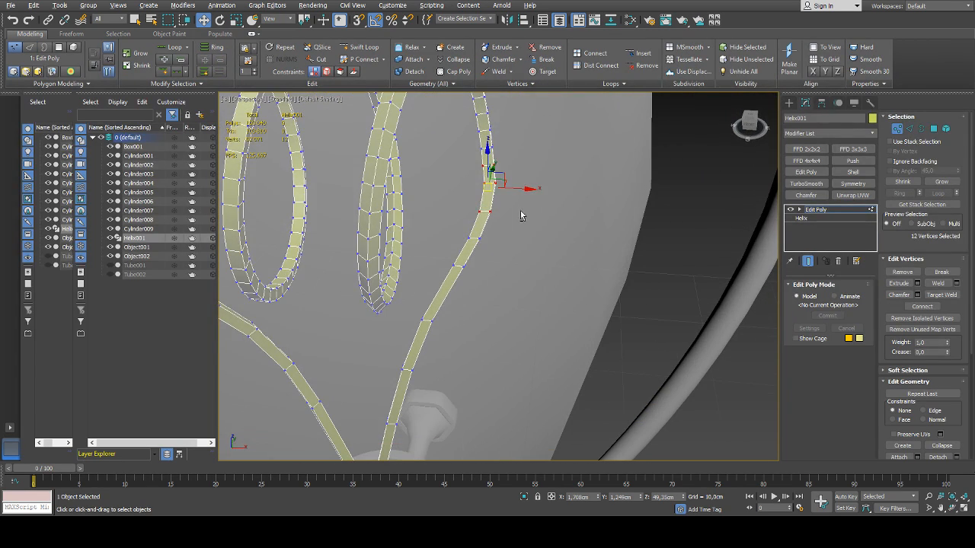
{"action": "key", "text": "2"}
{"action": "double_click", "coordinate": [492, 183]}
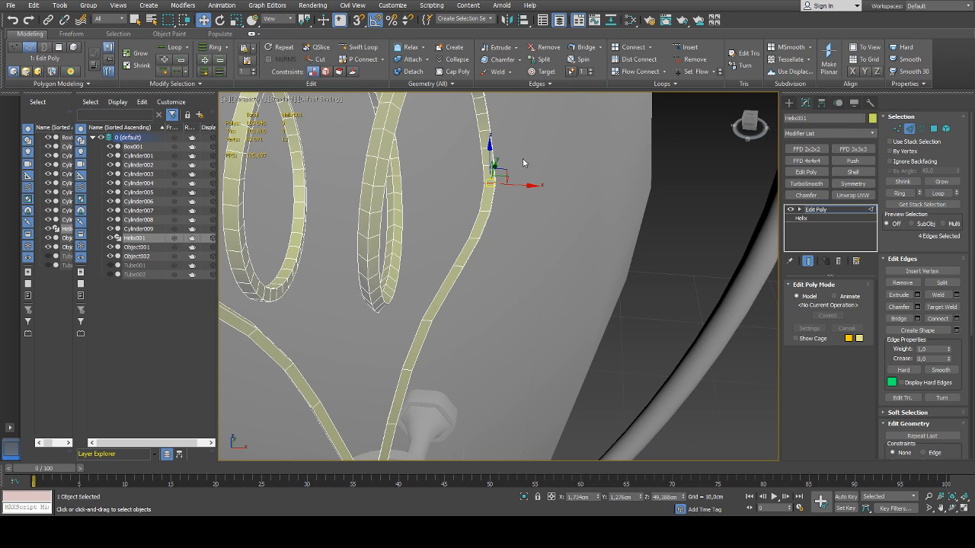
{"action": "left_click", "coordinate": [689, 74]}
{"action": "double_click", "coordinate": [486, 213]}
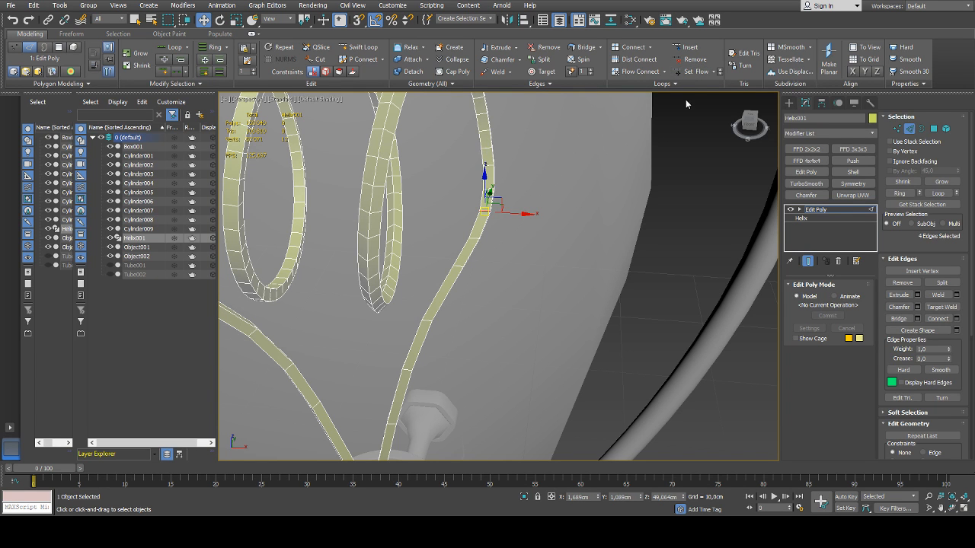
{"action": "left_click", "coordinate": [693, 75]}
Deselect the edges and exit edge editing on the filament
{"action": "scroll", "coordinate": [592, 161], "scroll_direction": "down", "scroll_amount": 4}
{"action": "middle_click_drag", "start_coordinate": [592, 161], "coordinate": [415, 149], "text": "alt"}
{"action": "scroll", "coordinate": [534, 185], "scroll_direction": "down", "scroll_amount": 4}
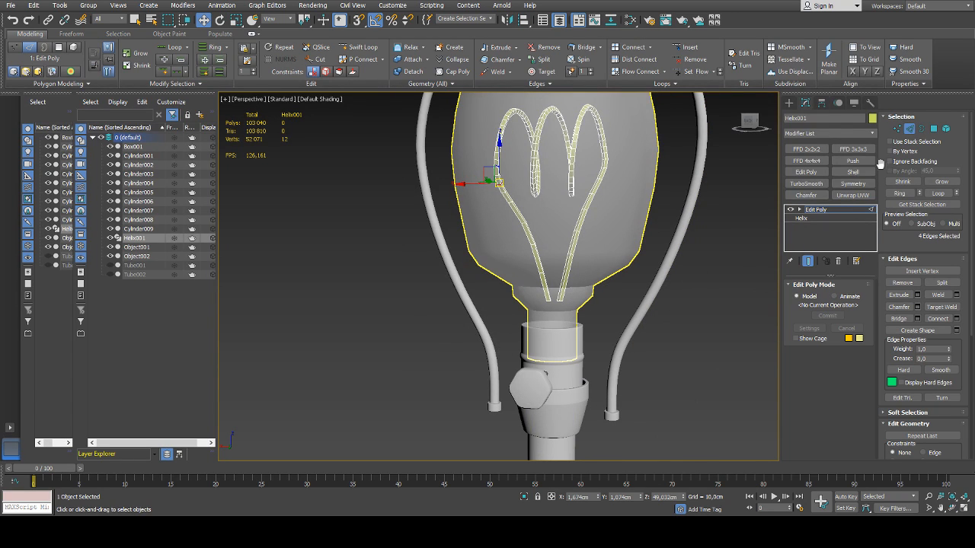
{"action": "left_click", "coordinate": [729, 223]}
{"action": "scroll", "coordinate": [716, 234], "scroll_direction": "up", "scroll_amount": 2}
{"action": "left_click", "coordinate": [909, 129]}
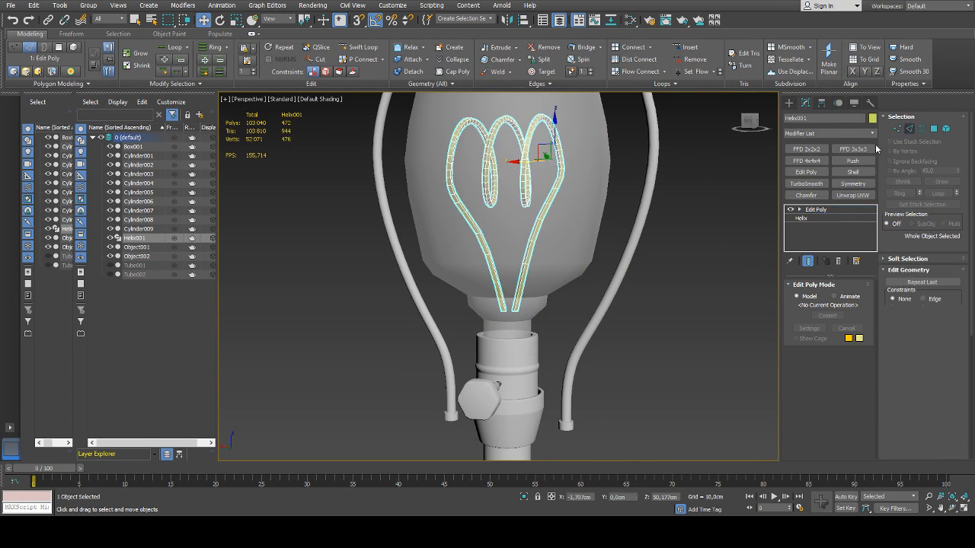
Inspect the finished filament inside the bulb from different distances and angles
{"action": "left_click", "coordinate": [680, 242]}
{"action": "scroll", "coordinate": [680, 242], "scroll_direction": "down", "scroll_amount": 4}
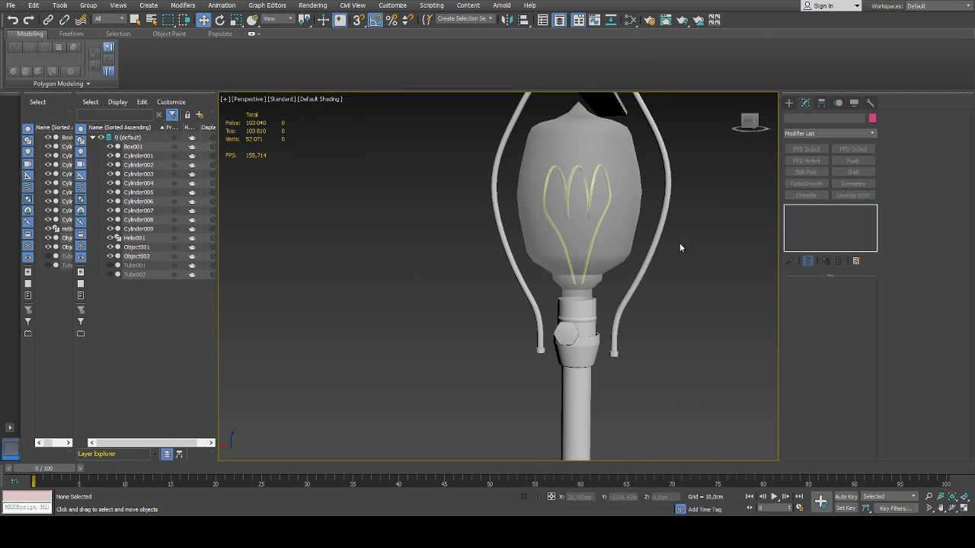
{"action": "left_click", "coordinate": [135, 238]}
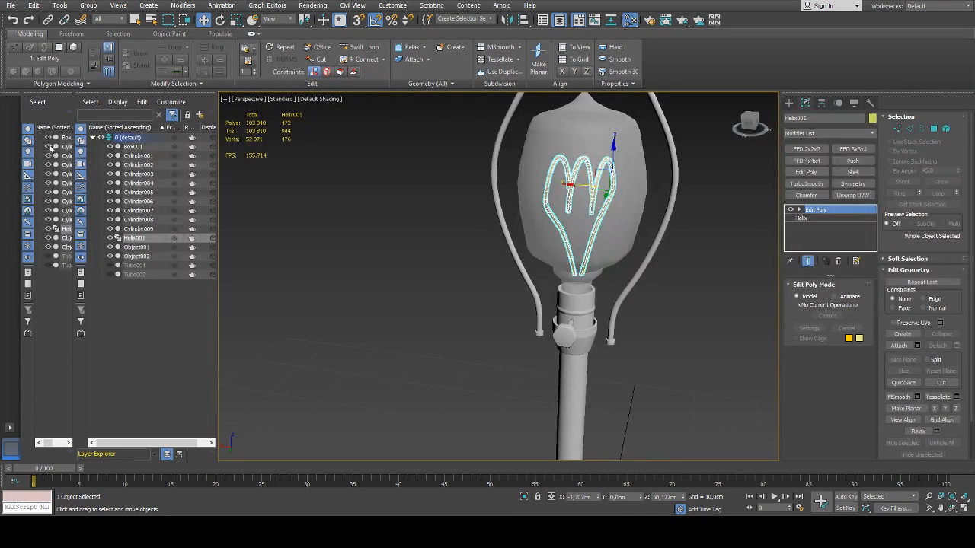
{"action": "left_click", "coordinate": [460, 247]}
{"action": "scroll", "coordinate": [466, 250], "scroll_direction": "down", "scroll_amount": 5}
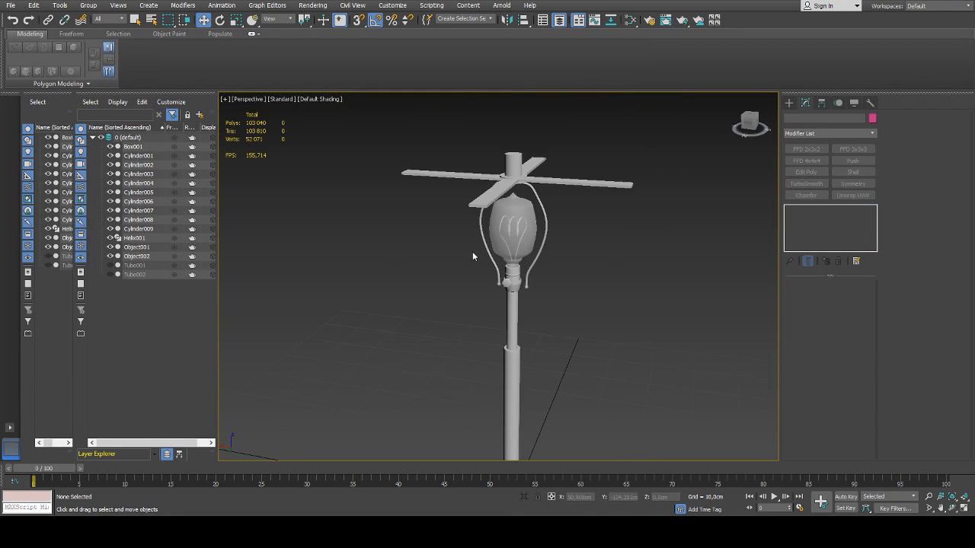
{"action": "middle_click_drag", "start_coordinate": [503, 265], "coordinate": [647, 254], "text": "alt"}
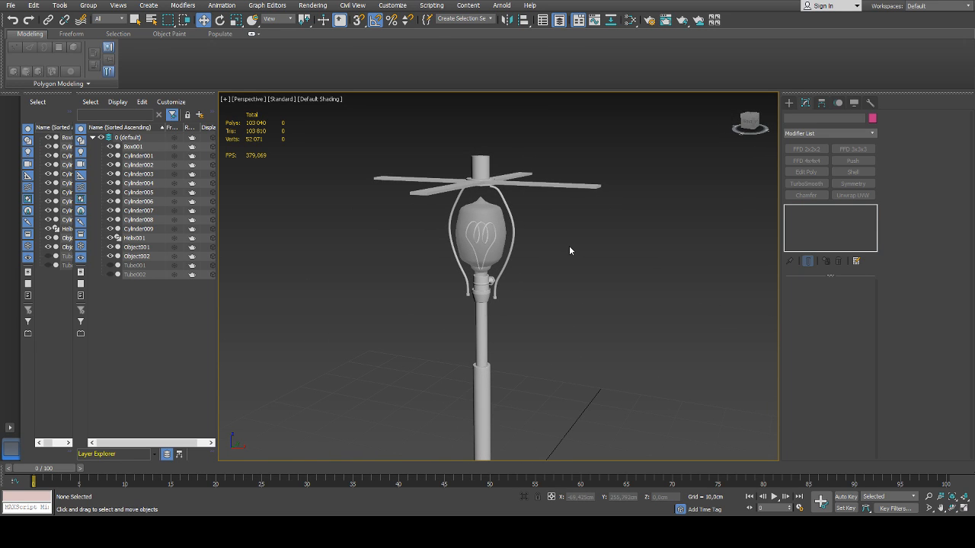
{"action": "scroll", "coordinate": [482, 251], "scroll_direction": "up", "scroll_amount": 6}
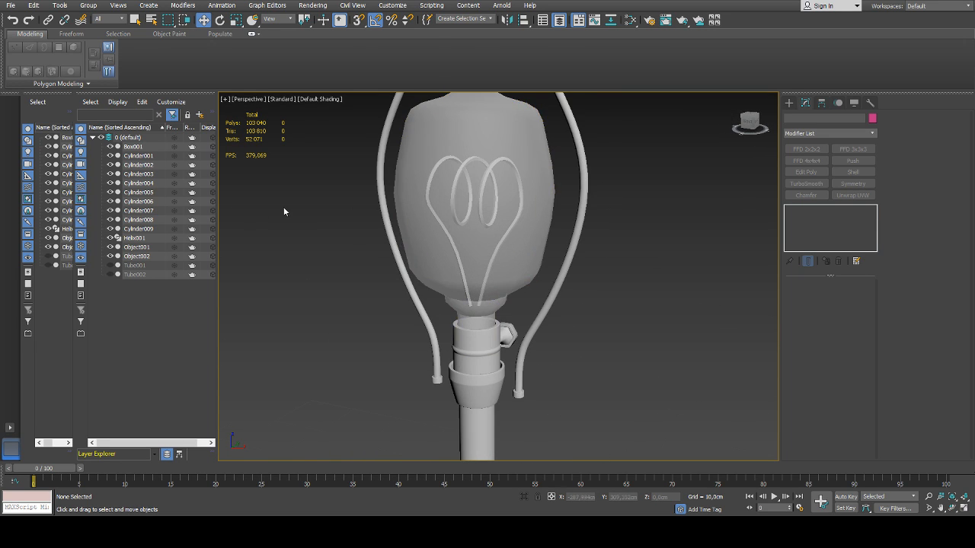
Select the bulb and turn off its see-through display
{"action": "middle_click_drag", "start_coordinate": [283, 206], "coordinate": [431, 231], "text": "alt"}
{"action": "left_click", "coordinate": [434, 231]}
{"action": "key", "text": "alt+x"}
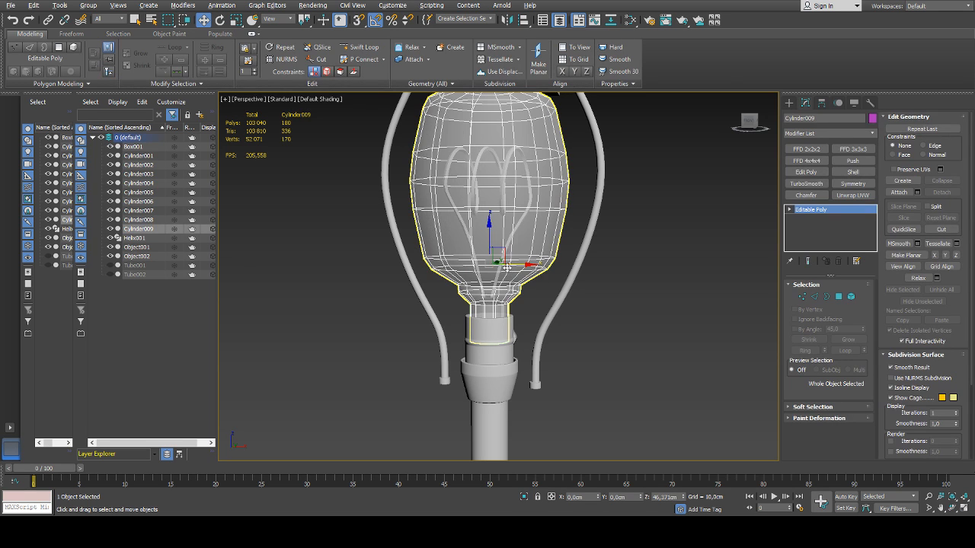
{"action": "middle_click_drag", "start_coordinate": [497, 247], "coordinate": [490, 266]}
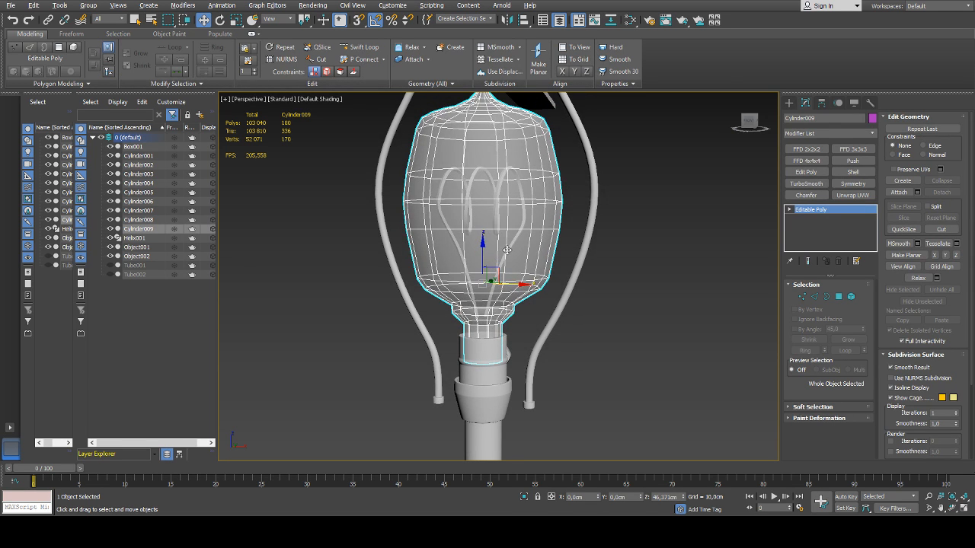
{"action": "key", "text": "alt+x"}
Select the polygons of the bulb's glass body above the neck, and leave polygon editing
{"action": "scroll", "coordinate": [495, 260], "scroll_direction": "down", "scroll_amount": 3}
{"action": "key", "text": "4"}
{"action": "left_click_drag", "start_coordinate": [619, 127], "coordinate": [453, 255]}
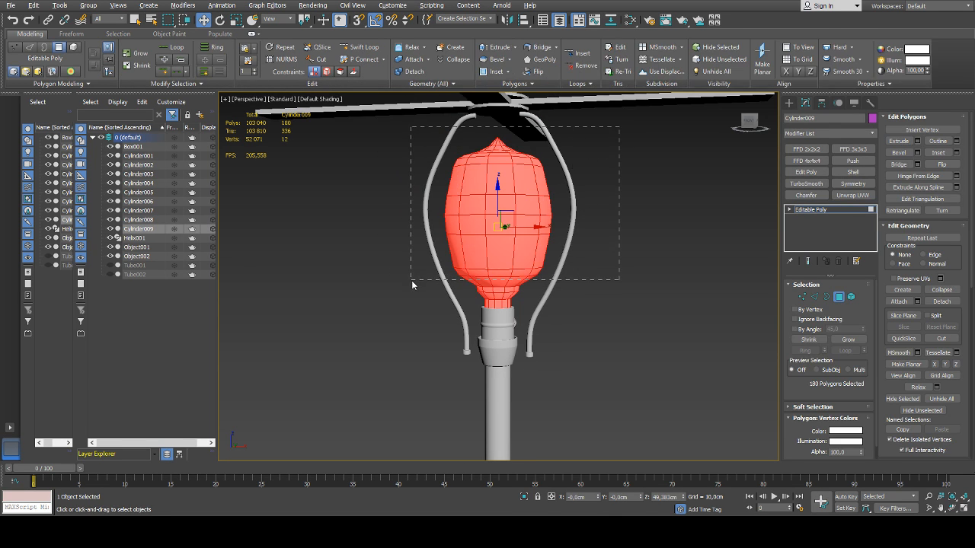
{"action": "left_click_drag", "start_coordinate": [412, 285], "coordinate": [413, 283]}
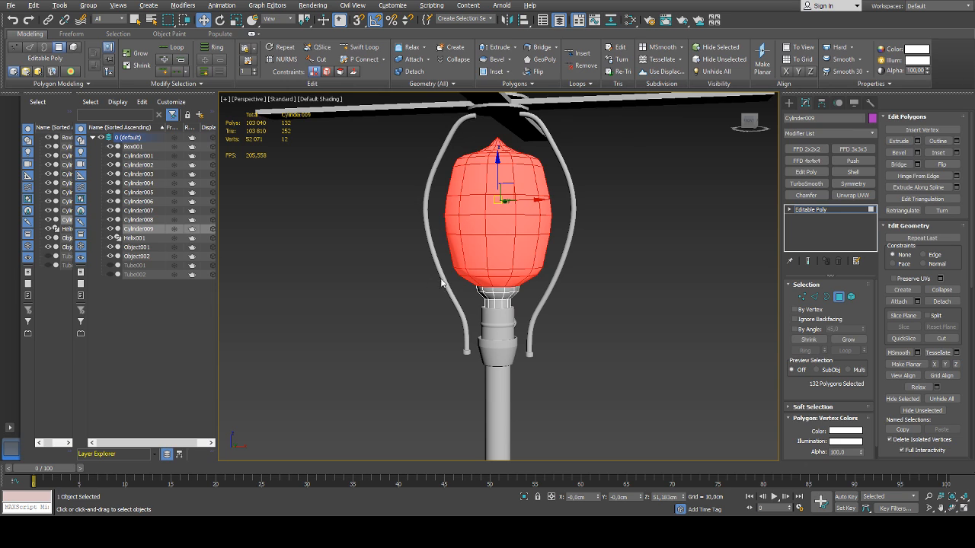
{"action": "left_click", "coordinate": [840, 299]}
{"action": "scroll", "coordinate": [495, 283], "scroll_direction": "up", "scroll_amount": 4}
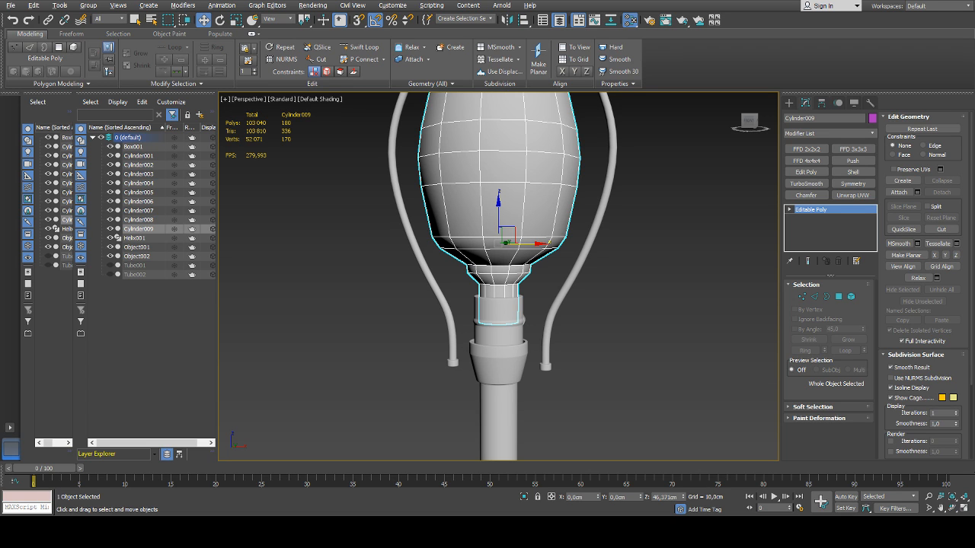
{"action": "scroll", "coordinate": [601, 251], "scroll_direction": "down", "scroll_amount": 4}
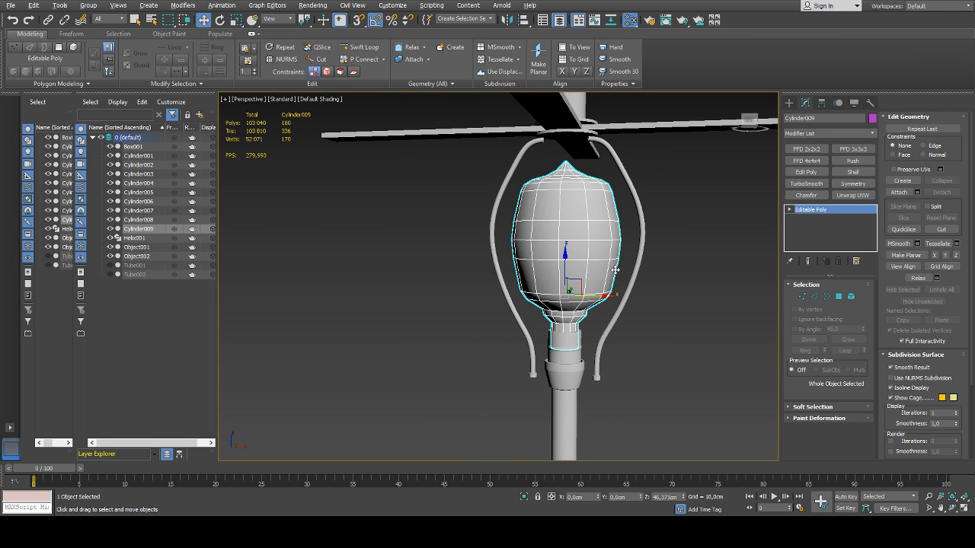
Reselect the glass body polygons down to the flared collar and view them from the side
{"action": "key", "text": "4"}
{"action": "left_click_drag", "start_coordinate": [681, 142], "coordinate": [549, 266]}
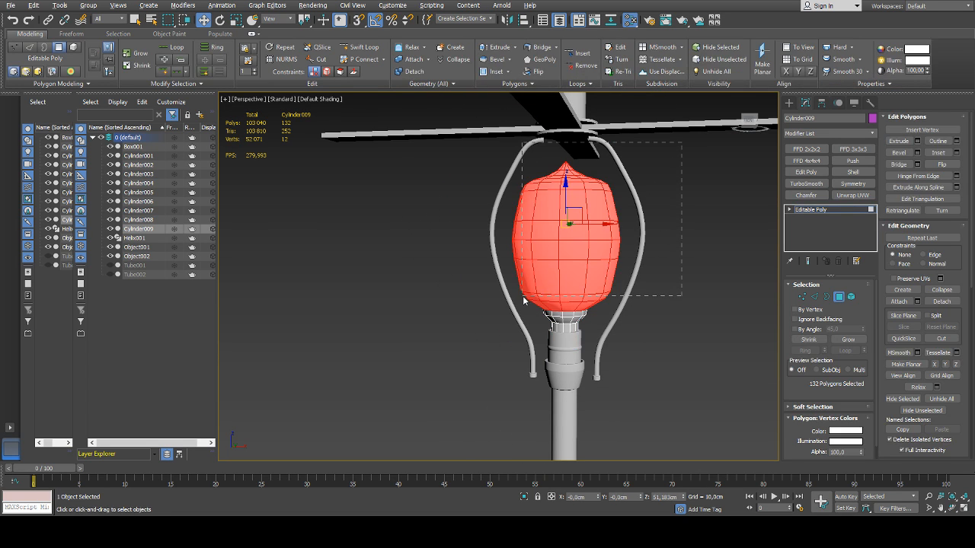
{"action": "left_click_drag", "start_coordinate": [524, 300], "coordinate": [533, 305]}
{"action": "middle_click_drag", "start_coordinate": [571, 305], "coordinate": [581, 329], "text": "alt"}
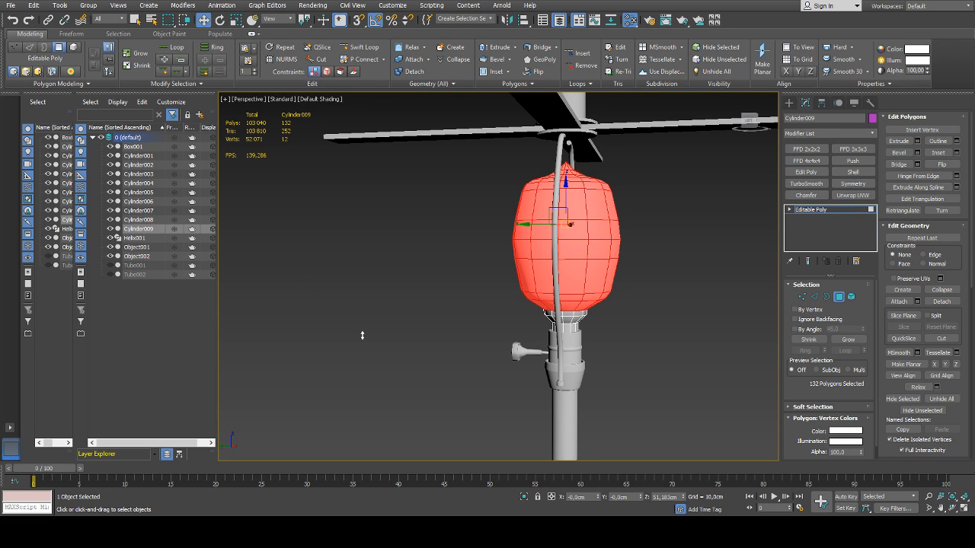
{"action": "middle_click_drag", "start_coordinate": [593, 333], "coordinate": [430, 329], "text": "alt"}
Make the bulb see-through again, clear the polygon selection and deselect the bulb
{"action": "key", "text": "alt+x"}
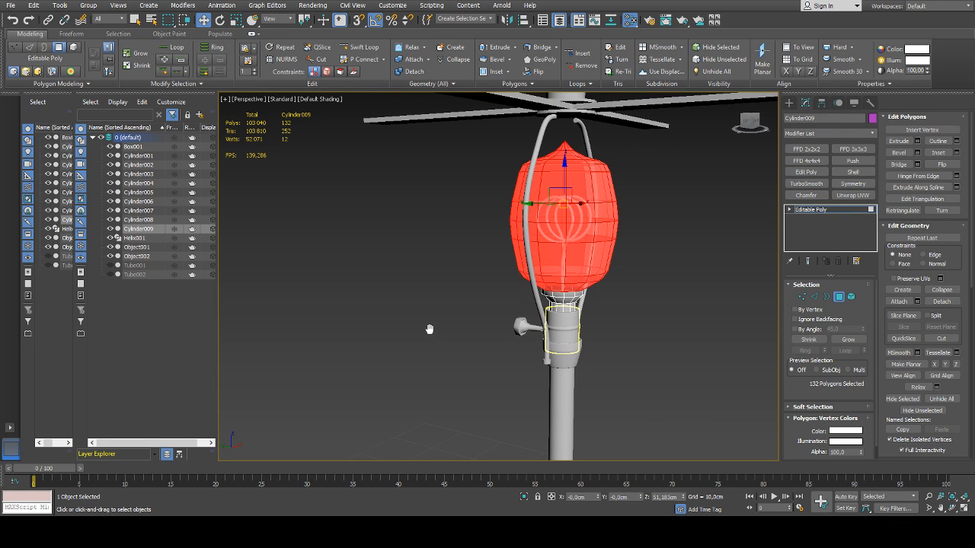
{"action": "left_click", "coordinate": [469, 252]}
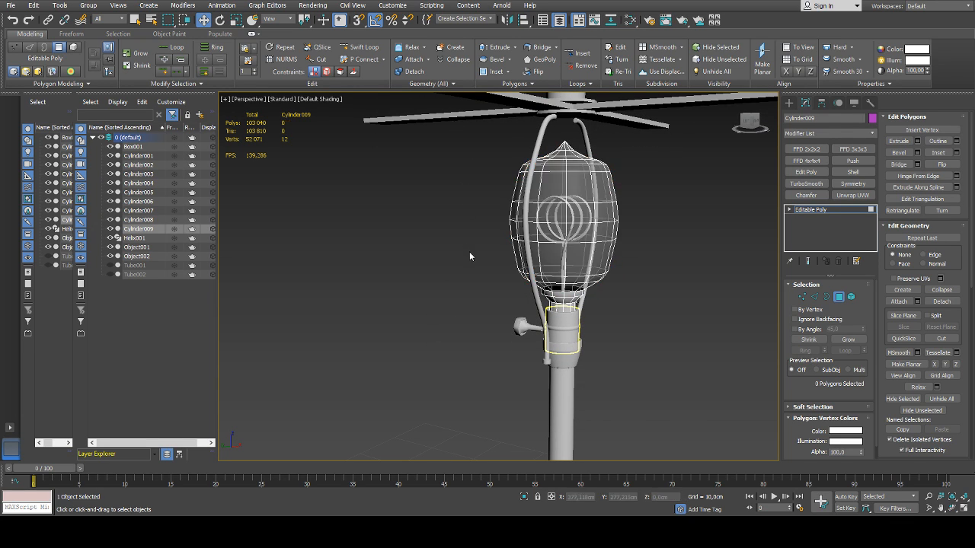
{"action": "middle_click_drag", "start_coordinate": [597, 276], "coordinate": [524, 274], "text": "alt"}
{"action": "left_click", "coordinate": [841, 297]}
{"action": "left_click", "coordinate": [678, 274]}
{"action": "left_click", "coordinate": [476, 252]}
{"action": "left_click", "coordinate": [374, 276]}
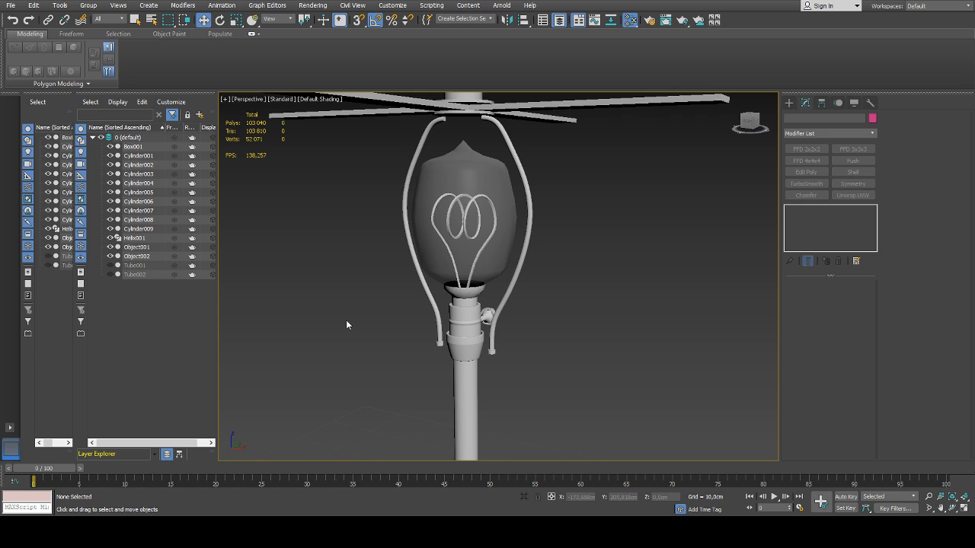
Unhide the two lampshade tubes, Tube001 and Tube002
{"action": "middle_click_drag", "start_coordinate": [438, 317], "coordinate": [676, 312]}
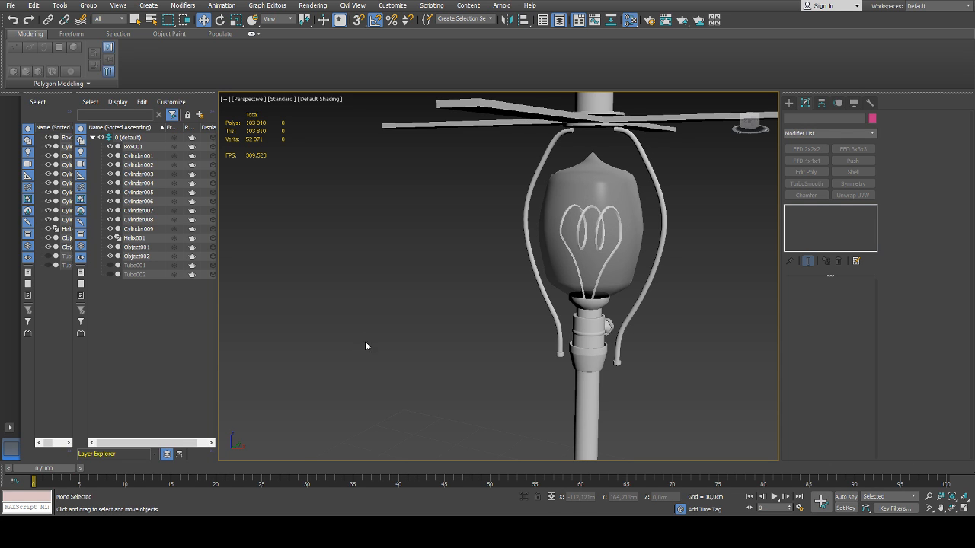
{"action": "middle_click_drag", "start_coordinate": [431, 305], "coordinate": [489, 154], "text": "alt"}
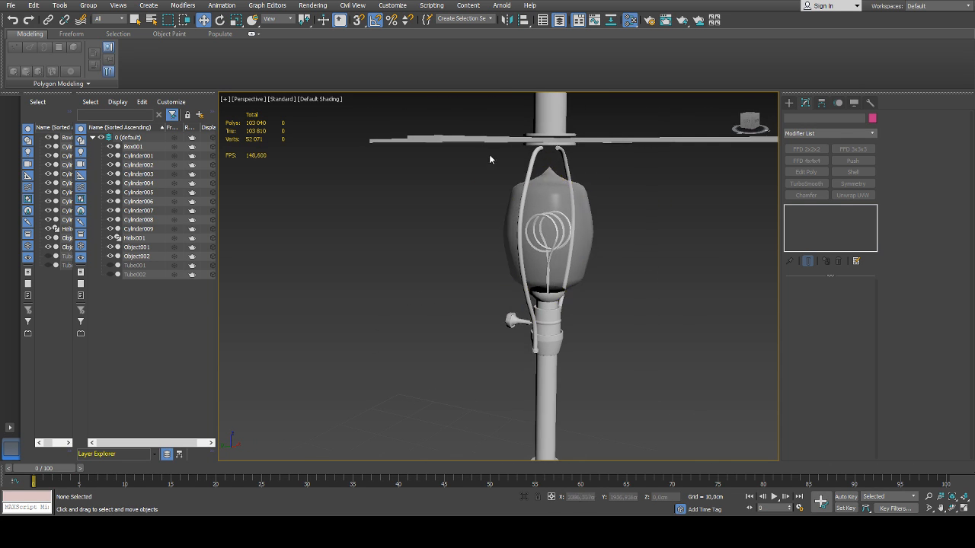
{"action": "middle_click_drag", "start_coordinate": [561, 271], "coordinate": [384, 245], "text": "alt"}
{"action": "scroll", "coordinate": [384, 245], "scroll_direction": "down", "scroll_amount": 3}
{"action": "left_click", "coordinate": [111, 266]}
{"action": "left_click", "coordinate": [110, 274]}
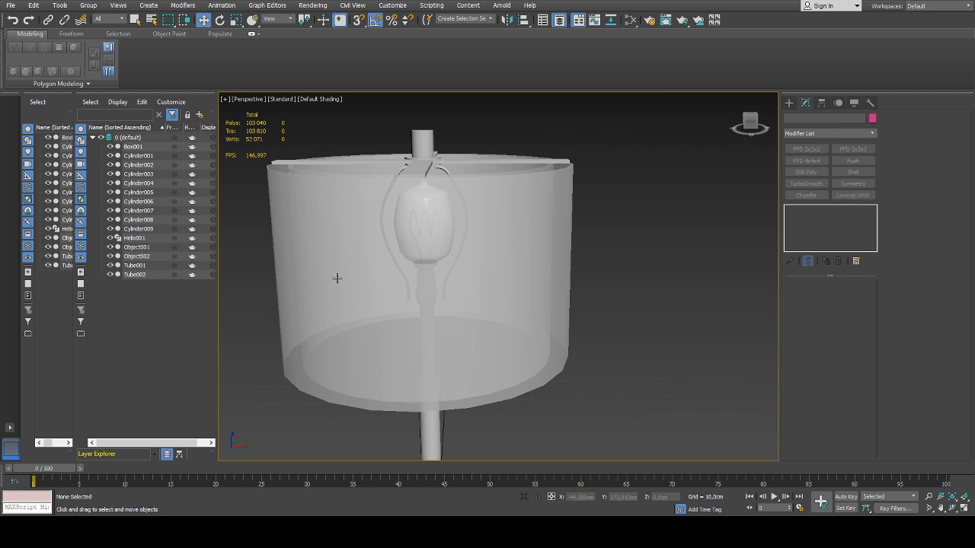
Examine the lamp with its shade from several angles, checking the bulb's position relative to the shade
{"action": "scroll", "coordinate": [337, 277], "scroll_direction": "down", "scroll_amount": 4}
{"action": "middle_click_drag", "start_coordinate": [337, 276], "coordinate": [617, 291], "text": "alt"}
{"action": "middle_click_drag", "start_coordinate": [694, 285], "coordinate": [620, 284], "text": "alt"}
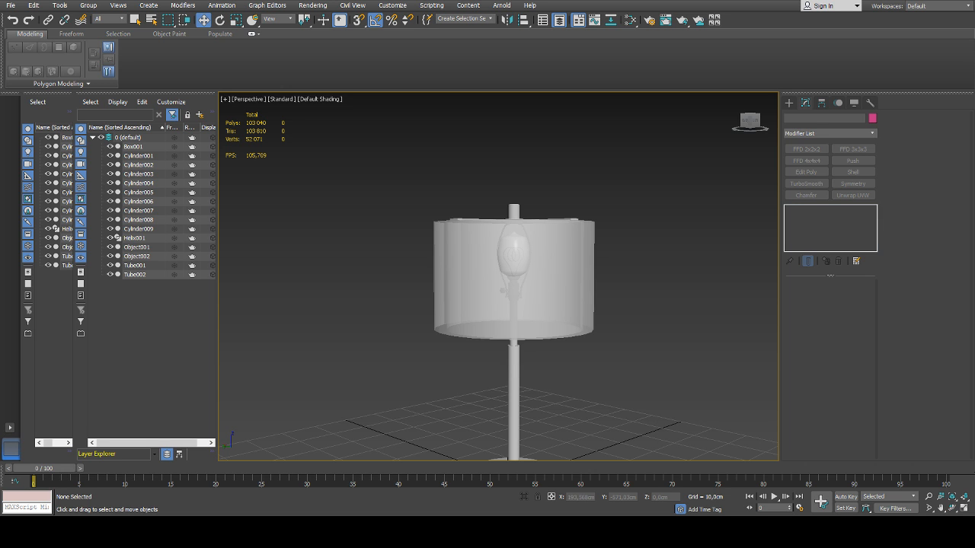
{"action": "scroll", "coordinate": [503, 254], "scroll_direction": "up", "scroll_amount": 5}
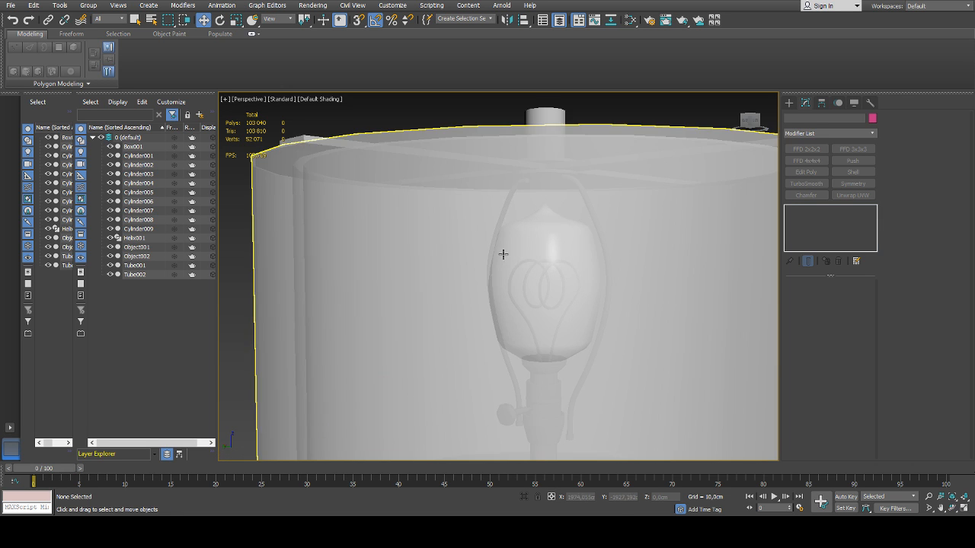
{"action": "middle_click_drag", "start_coordinate": [546, 257], "coordinate": [505, 250], "text": "alt"}
{"action": "left_click", "coordinate": [572, 285]}
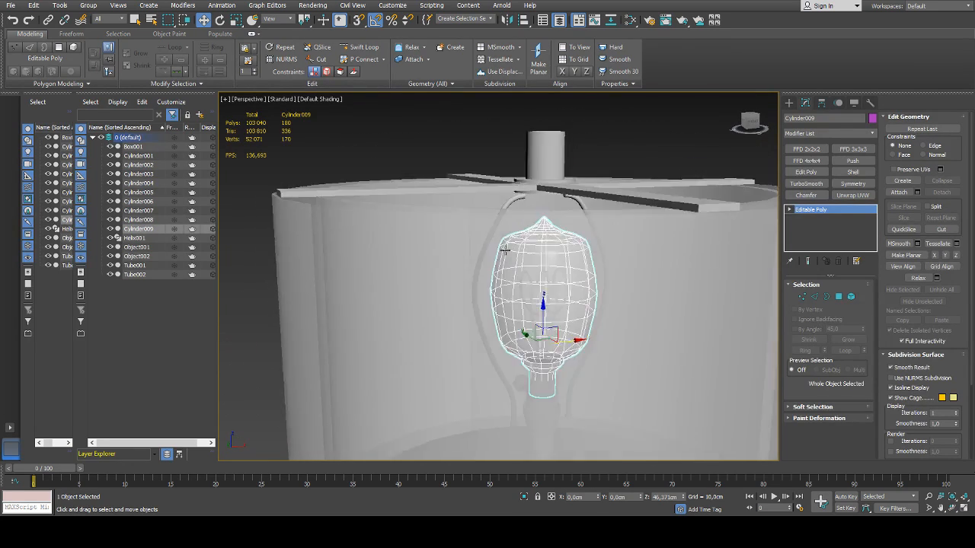
{"action": "scroll", "coordinate": [505, 250], "scroll_direction": "down", "scroll_amount": 6}
{"action": "left_click", "coordinate": [634, 292]}
{"action": "middle_click_drag", "start_coordinate": [633, 292], "coordinate": [652, 287], "text": "alt"}
{"action": "scroll", "coordinate": [533, 279], "scroll_direction": "up", "scroll_amount": 4}
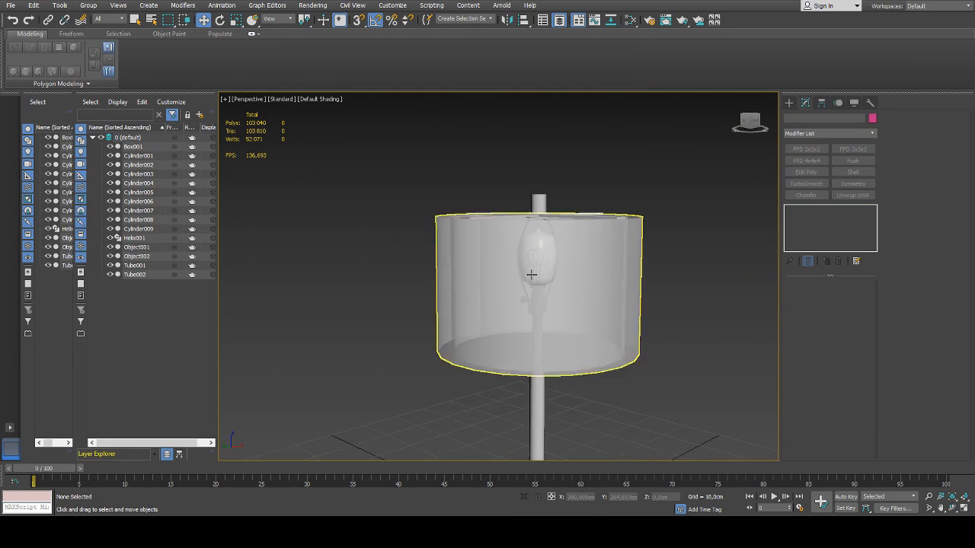
{"action": "scroll", "coordinate": [532, 279], "scroll_direction": "down", "scroll_amount": 2}
{"action": "middle_click_drag", "start_coordinate": [620, 321], "coordinate": [663, 244], "text": "alt"}
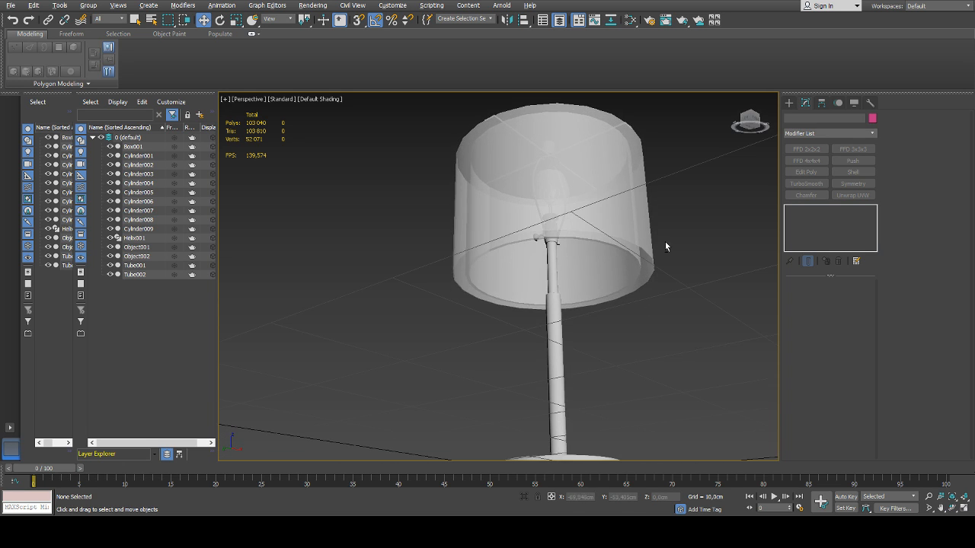
Select the upper pole, socket parts, switch knob and bulb together and lower them slightly along the Z axis
{"action": "left_click", "coordinate": [547, 272]}
{"action": "key", "text": "z"}
{"action": "left_click", "coordinate": [507, 211], "text": "ctrl"}
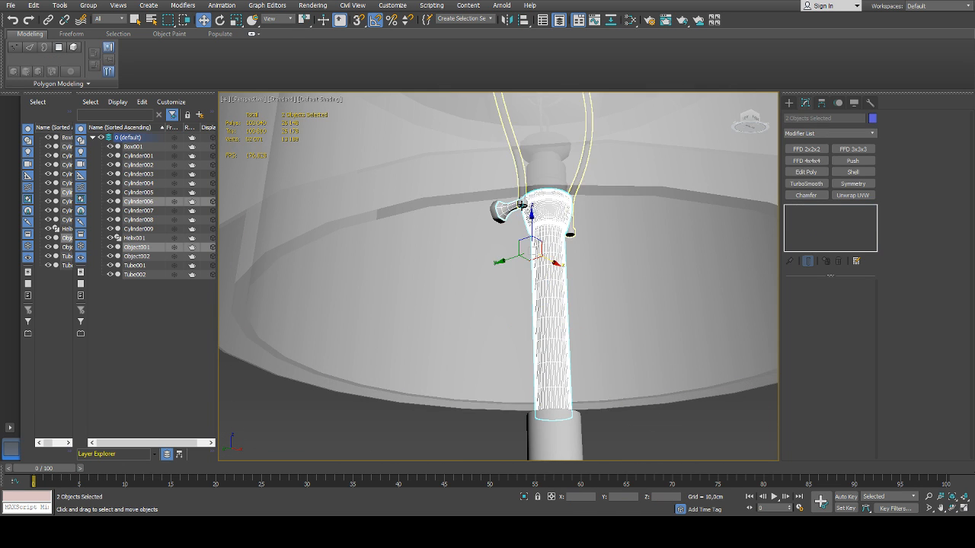
{"action": "left_click", "coordinate": [518, 166], "text": "ctrl"}
{"action": "left_click", "coordinate": [500, 213], "text": "ctrl"}
{"action": "middle_click_drag", "start_coordinate": [541, 197], "coordinate": [607, 193], "text": "alt"}
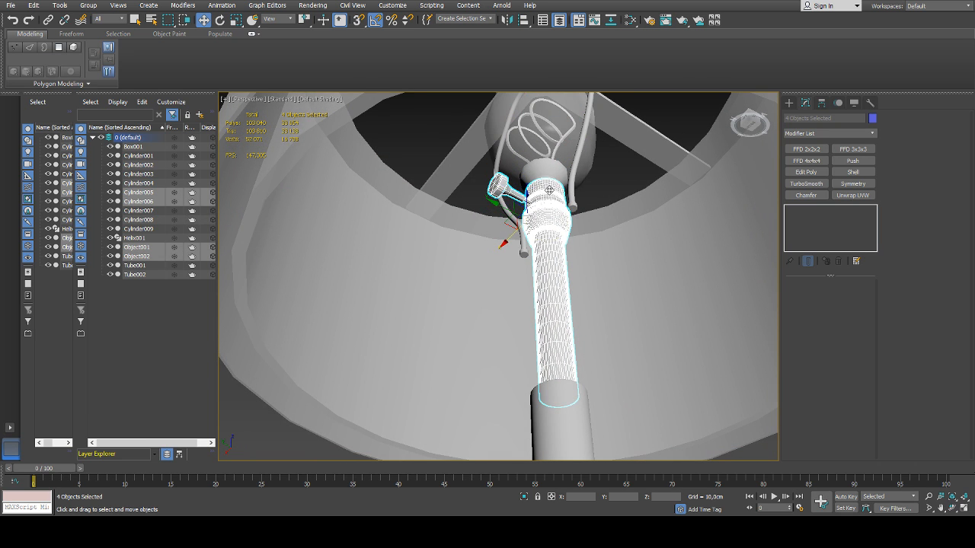
{"action": "left_click", "coordinate": [550, 165], "text": "ctrl"}
{"action": "middle_click_drag", "start_coordinate": [548, 177], "coordinate": [618, 236], "text": "alt"}
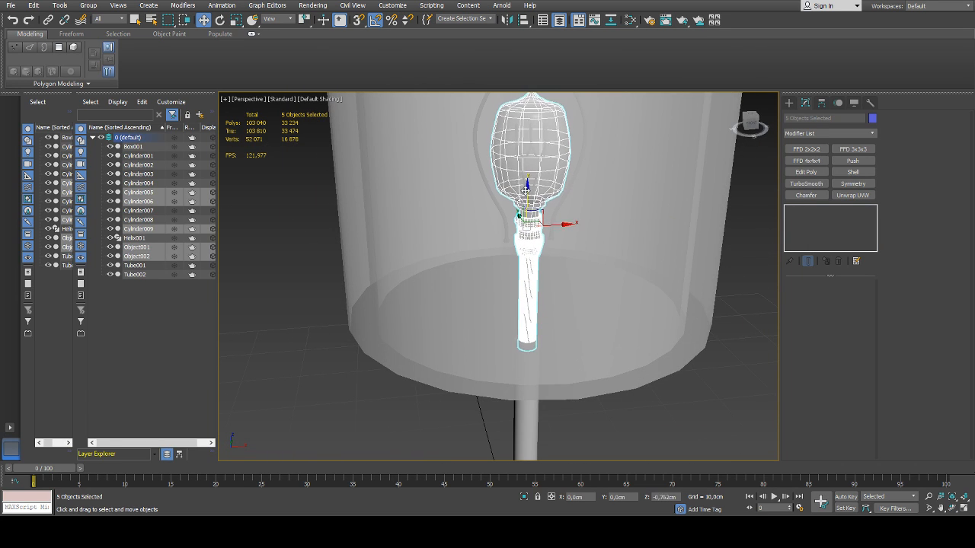
{"action": "scroll", "coordinate": [527, 180], "scroll_direction": "down", "scroll_amount": 3}
{"action": "middle_click_drag", "start_coordinate": [525, 217], "coordinate": [540, 214], "text": "alt"}
{"action": "left_click_drag", "start_coordinate": [523, 177], "coordinate": [524, 195]}
{"action": "middle_click_drag", "start_coordinate": [539, 187], "coordinate": [563, 192], "text": "alt"}
{"action": "scroll", "coordinate": [564, 192], "scroll_direction": "up", "scroll_amount": 5}
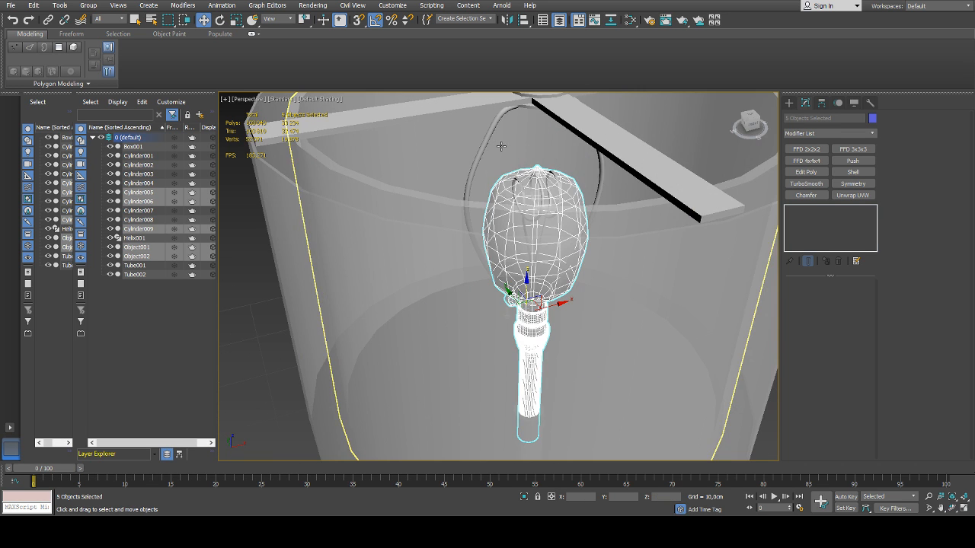
Add an FFD 2x2x2 modifier to the bowed rods directly above their Editable Poly base, below Symmetry
{"action": "left_click", "coordinate": [489, 138]}
{"action": "middle_click_drag", "start_coordinate": [489, 138], "coordinate": [539, 173], "text": "alt"}
{"action": "left_click", "coordinate": [811, 244]}
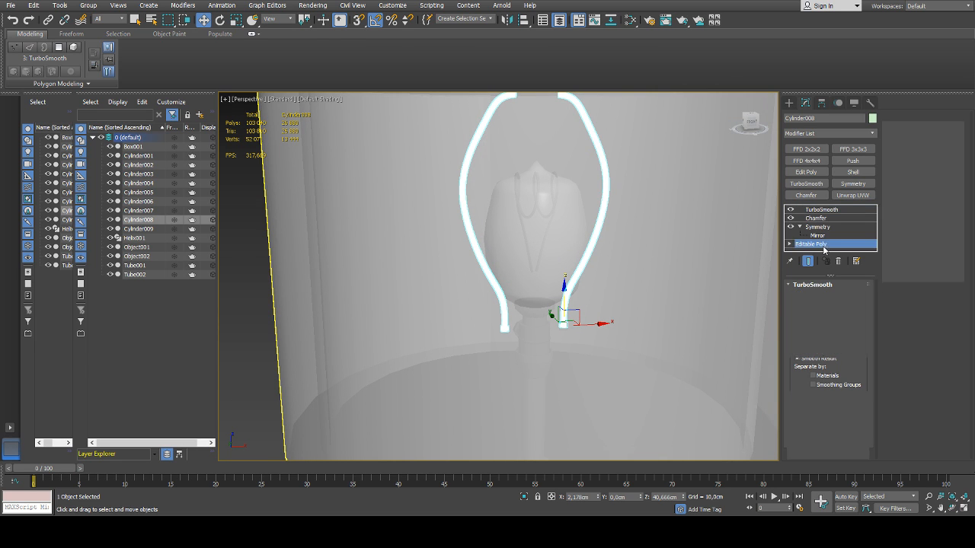
{"action": "scroll", "coordinate": [586, 214], "scroll_direction": "down", "scroll_amount": 4}
{"action": "middle_click_drag", "start_coordinate": [587, 214], "coordinate": [613, 240], "text": "alt"}
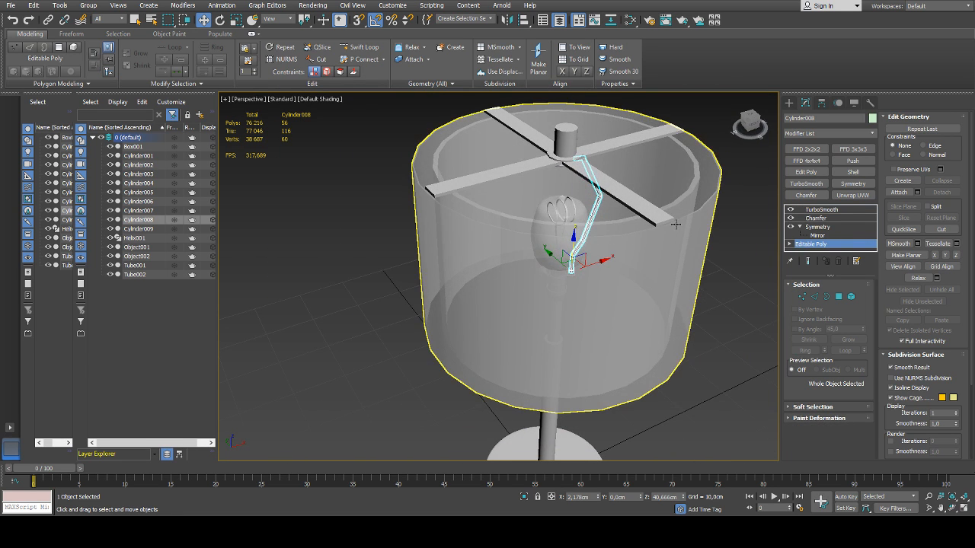
{"action": "middle_click_drag", "start_coordinate": [675, 224], "coordinate": [664, 206], "text": "alt"}
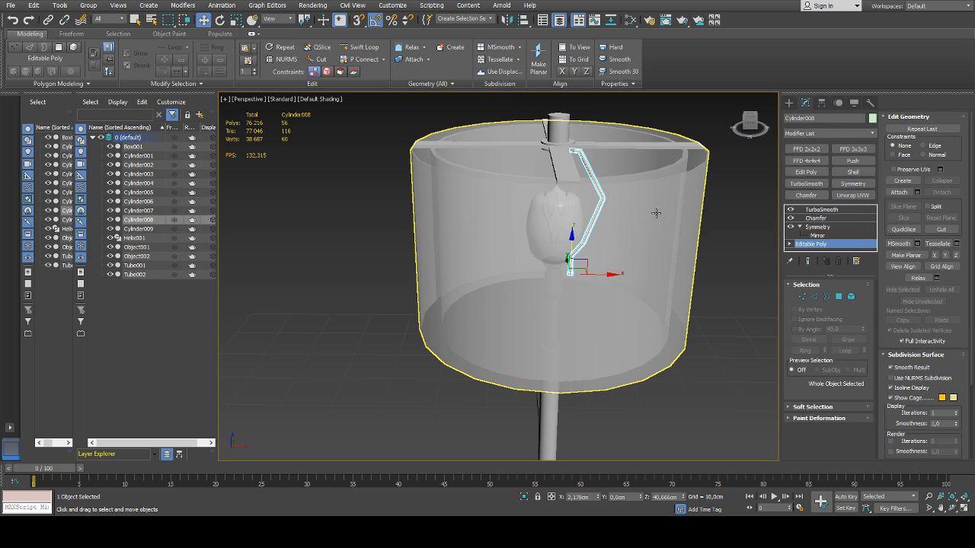
{"action": "left_click", "coordinate": [815, 149]}
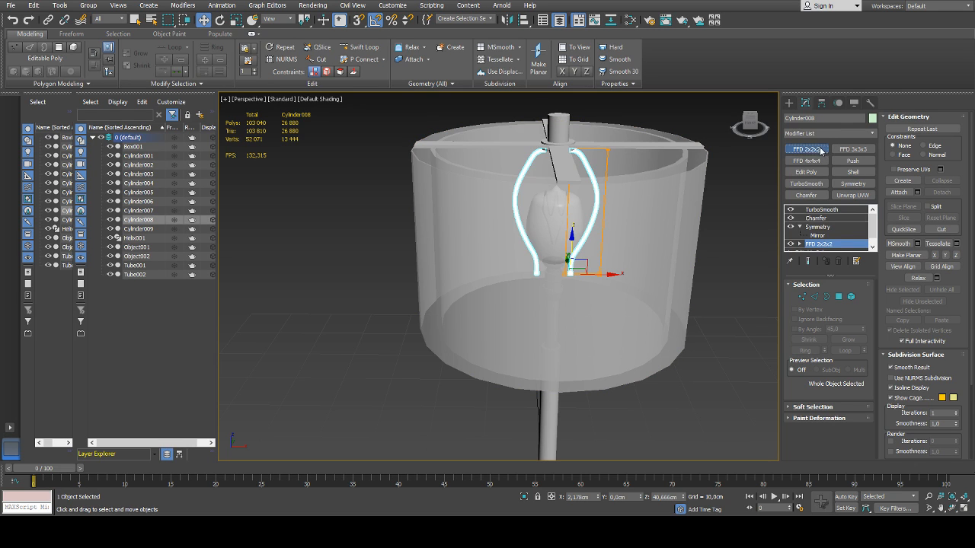
Try adjusting the lower FFD control points of the bowed rods, and undo back to the rods without the FFD modifier
{"action": "left_click", "coordinate": [800, 243]}
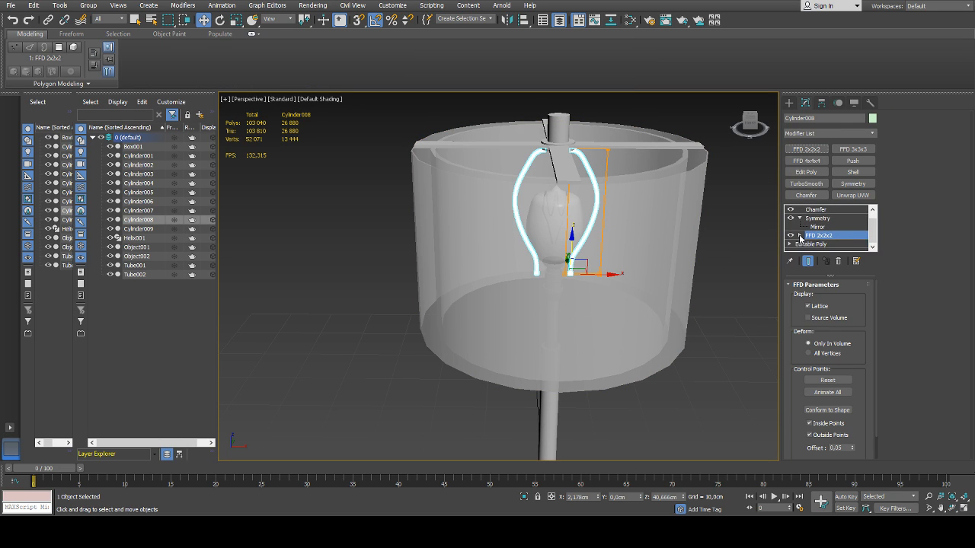
{"action": "left_click", "coordinate": [827, 245]}
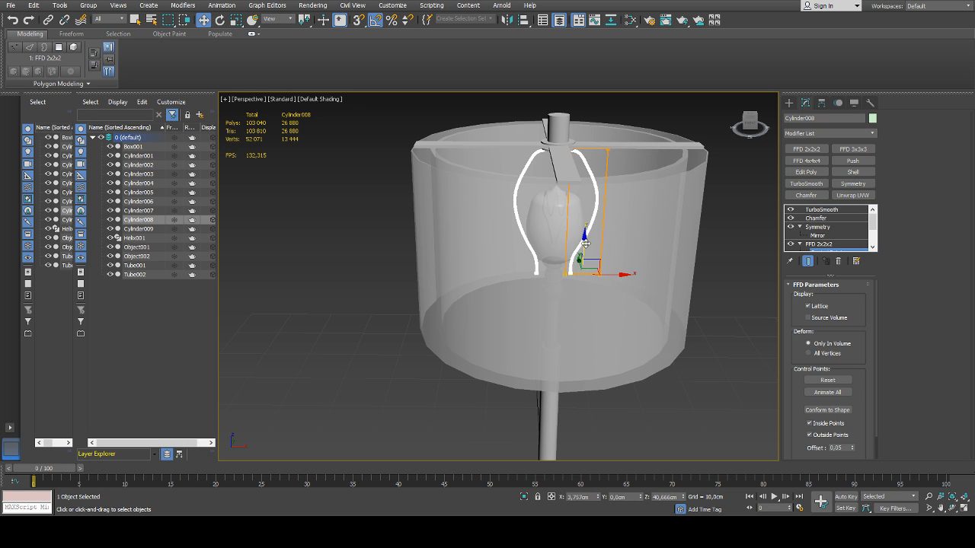
{"action": "scroll", "coordinate": [584, 251], "scroll_direction": "up", "scroll_amount": 6}
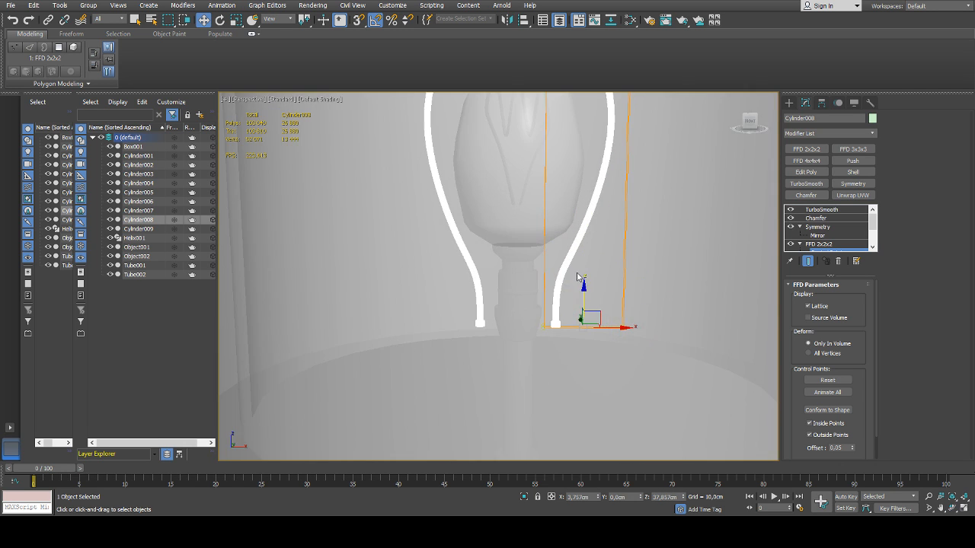
{"action": "middle_click_drag", "start_coordinate": [594, 280], "coordinate": [603, 246], "text": "alt"}
{"action": "mouse_move", "coordinate": [584, 292]}
{"action": "left_mouse_down"}
{"action": "mouse_move", "coordinate": [583, 252]}
{"action": "mouse_move", "coordinate": [581, 312]}
{"action": "mouse_move", "coordinate": [582, 300]}
{"action": "left_mouse_up"}
{"action": "middle_click_drag", "start_coordinate": [574, 262], "coordinate": [560, 277], "text": "alt"}
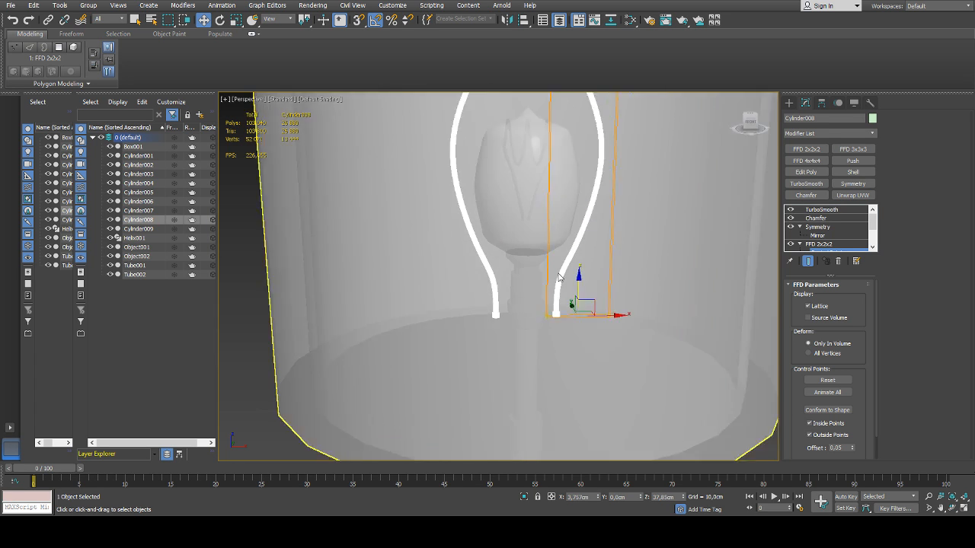
{"action": "scroll", "coordinate": [559, 277], "scroll_direction": "down", "scroll_amount": 5}
{"action": "left_click", "coordinate": [820, 250]}
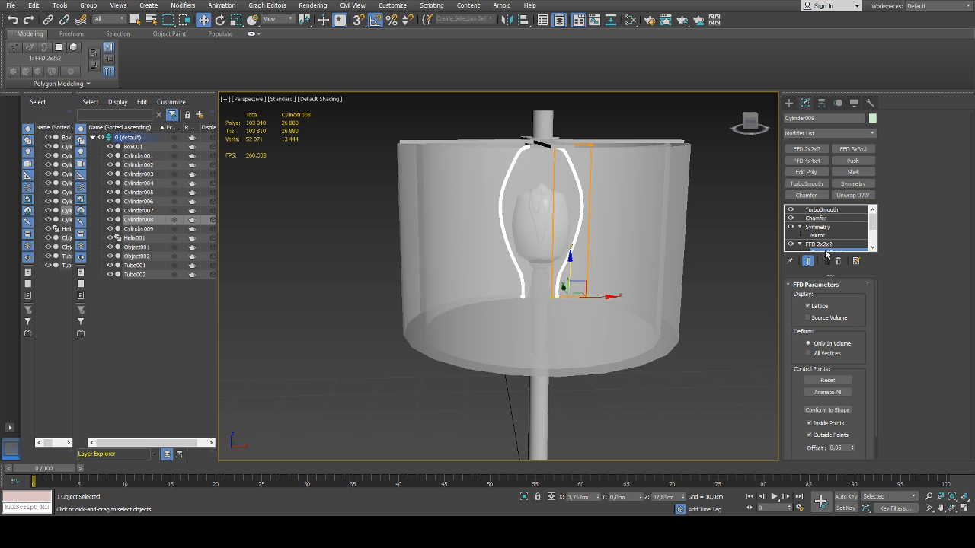
{"action": "key", "text": "ctrl+z"}
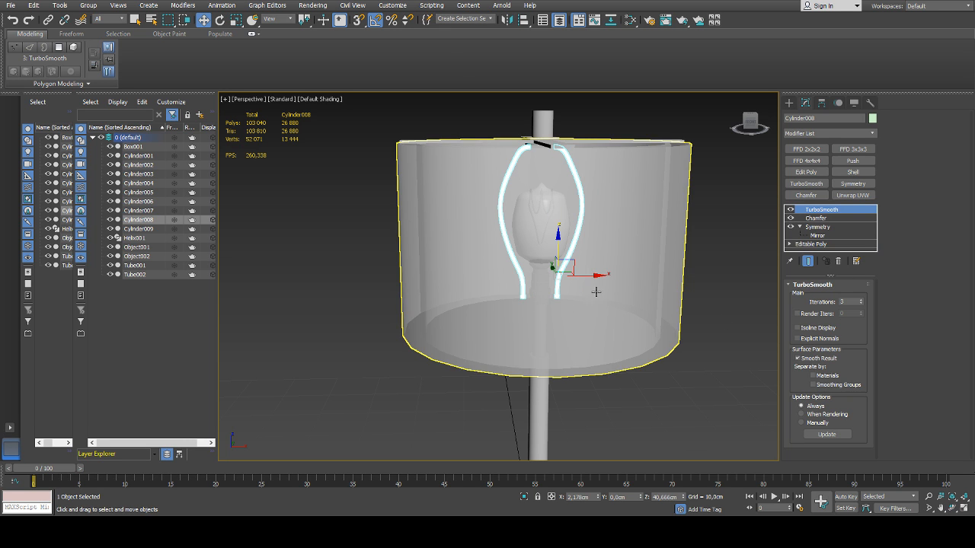
Examine the bulb, socket parts and switch knob up close from above
{"action": "left_click", "coordinate": [723, 214]}
{"action": "middle_click_drag", "start_coordinate": [665, 205], "coordinate": [654, 263], "text": "alt"}
{"action": "scroll", "coordinate": [578, 206], "scroll_direction": "up", "scroll_amount": 3}
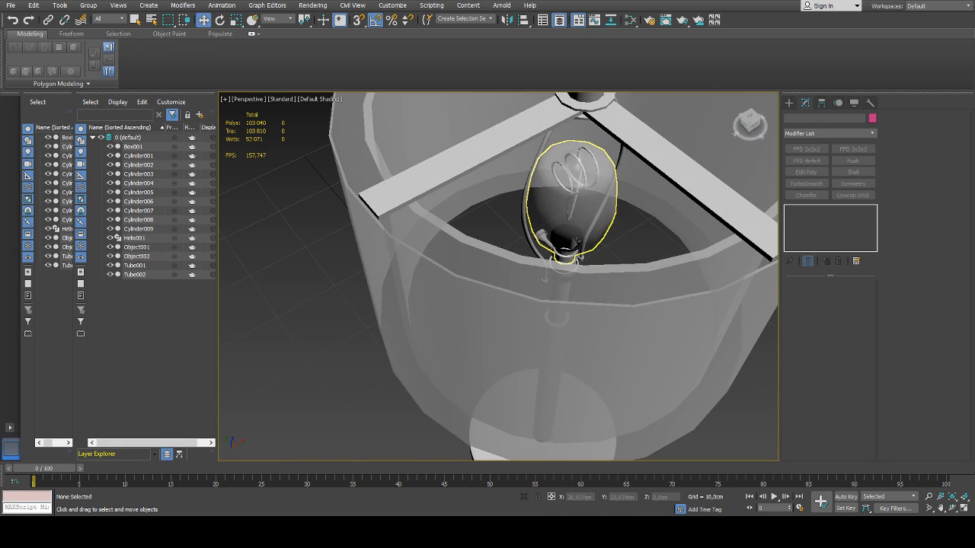
{"action": "left_click", "coordinate": [609, 244]}
{"action": "scroll", "coordinate": [654, 255], "scroll_direction": "up", "scroll_amount": 2}
{"action": "scroll", "coordinate": [531, 264], "scroll_direction": "up", "scroll_amount": 6}
{"action": "left_click", "coordinate": [524, 265]}
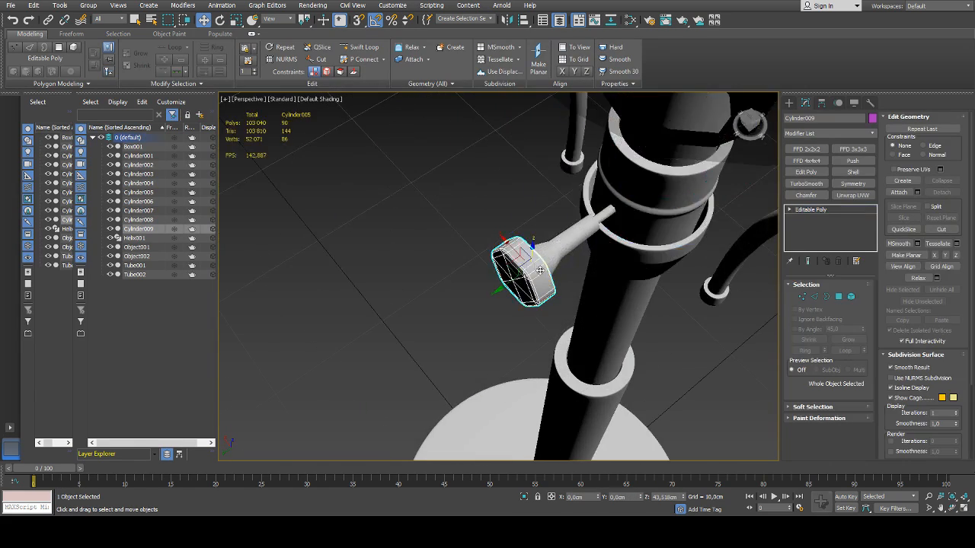
{"action": "middle_click_drag", "start_coordinate": [525, 274], "coordinate": [583, 248], "text": "alt"}
{"action": "scroll", "coordinate": [584, 249], "scroll_direction": "down", "scroll_amount": 8}
Chamfer the top edge loop of the short cylinder at the centre of the cross support
{"action": "left_click", "coordinate": [572, 167]}
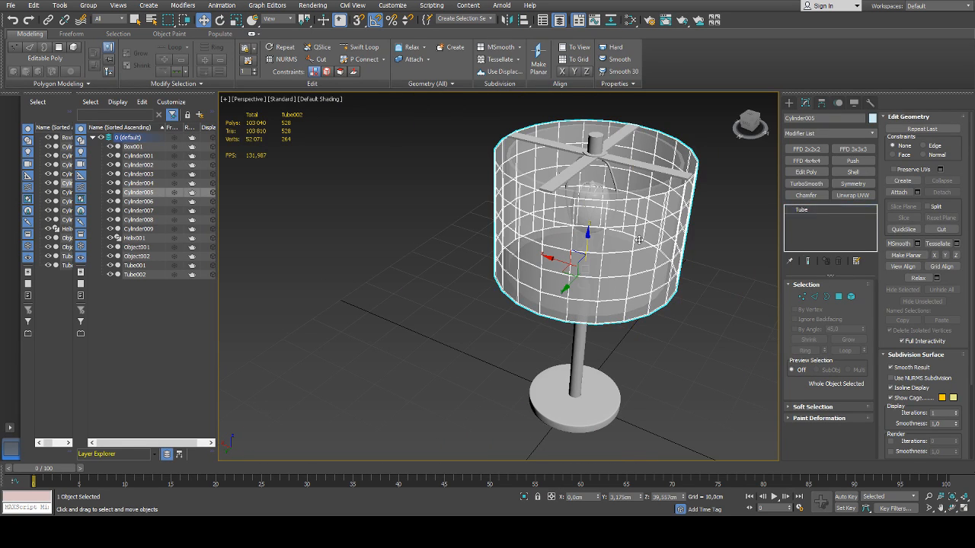
{"action": "scroll", "coordinate": [573, 166], "scroll_direction": "up", "scroll_amount": 8}
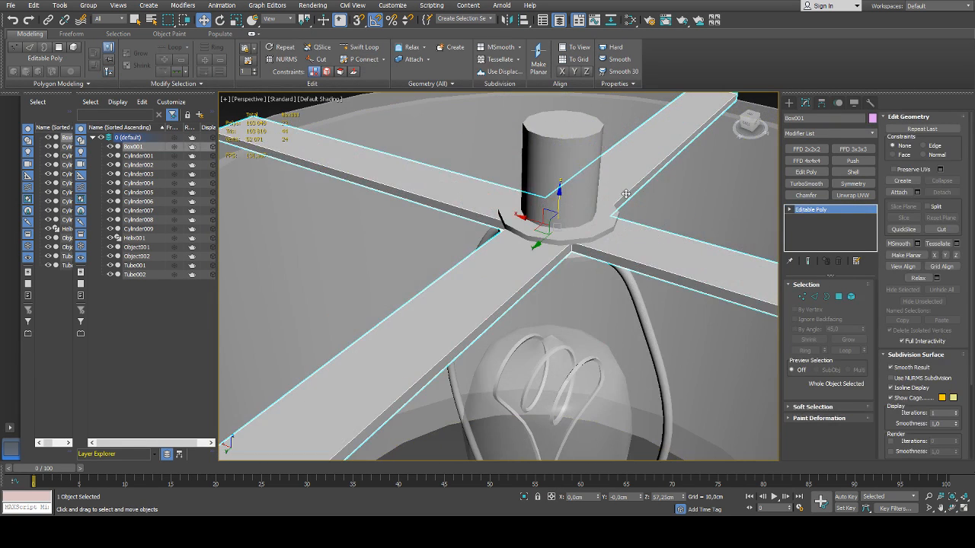
{"action": "left_click", "coordinate": [570, 162]}
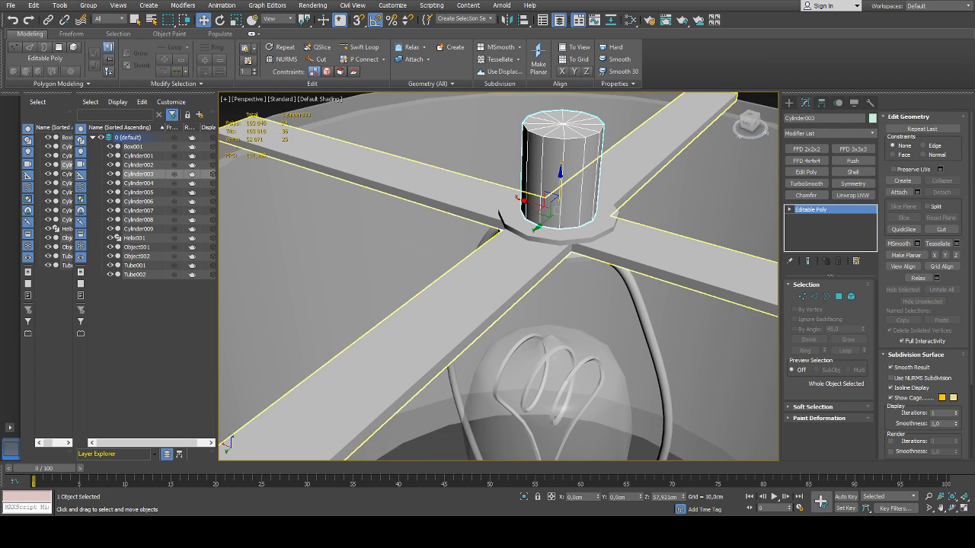
{"action": "middle_click_drag", "start_coordinate": [608, 153], "coordinate": [595, 186]}
{"action": "key", "text": "2"}
{"action": "double_click", "coordinate": [556, 175]}
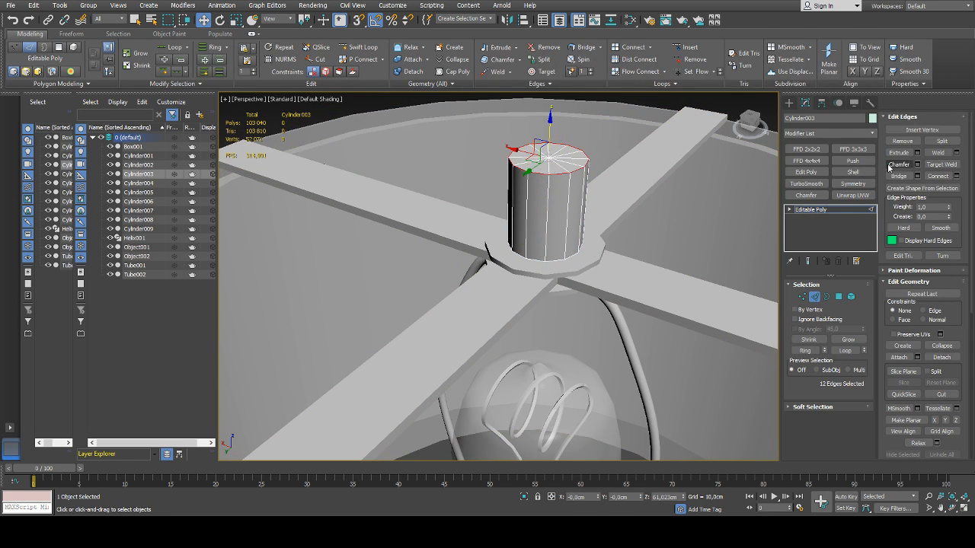
{"action": "left_click", "coordinate": [917, 166]}
{"action": "left_click_drag", "start_coordinate": [506, 293], "coordinate": [504, 294]}
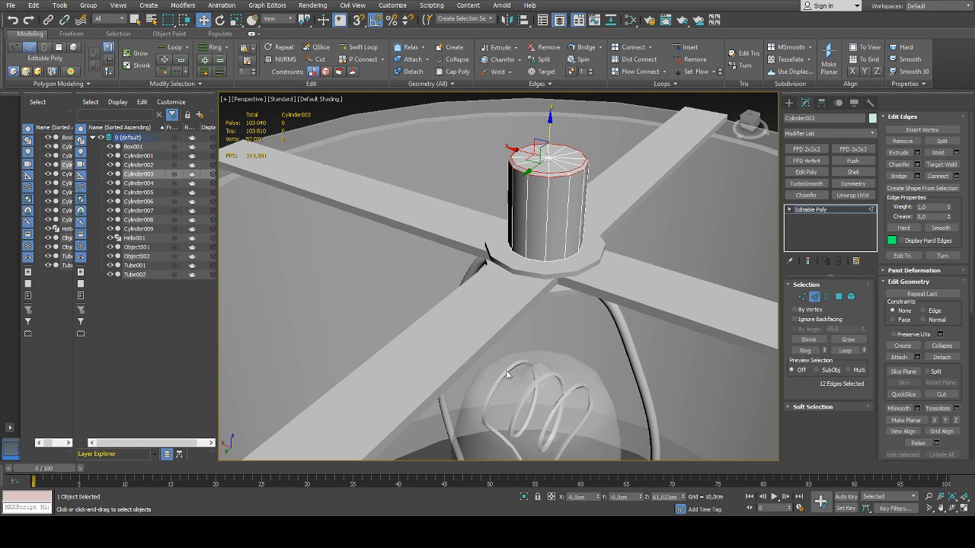
{"action": "scroll", "coordinate": [561, 253], "scroll_direction": "down", "scroll_amount": 5}
{"action": "left_click", "coordinate": [815, 296]}
Examine the two washers at the centre of the cross support and the bulb and rods beneath them
{"action": "left_click", "coordinate": [743, 225]}
{"action": "middle_click_drag", "start_coordinate": [736, 217], "coordinate": [658, 214]}
{"action": "middle_click_drag", "start_coordinate": [539, 226], "coordinate": [487, 231], "text": "alt"}
{"action": "scroll", "coordinate": [460, 236], "scroll_direction": "up", "scroll_amount": 3}
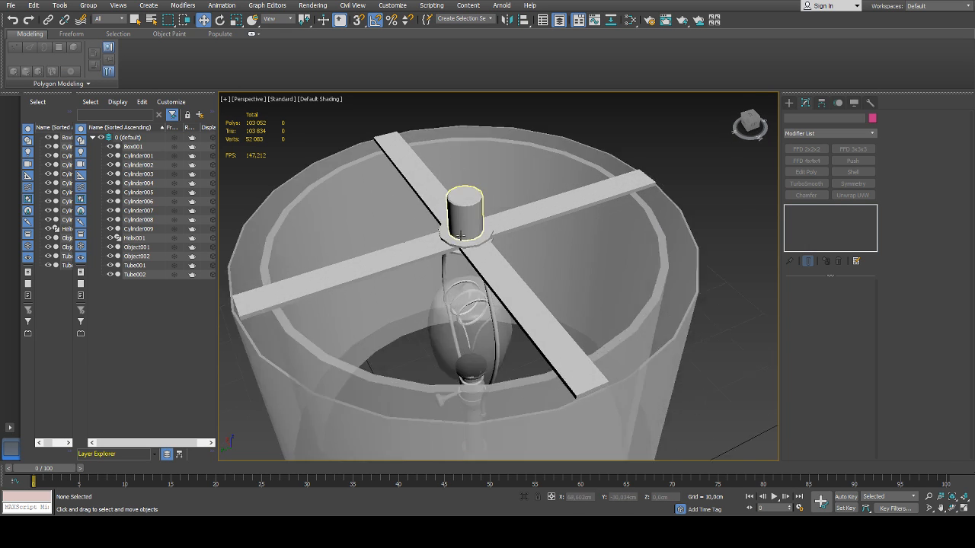
{"action": "scroll", "coordinate": [460, 236], "scroll_direction": "up", "scroll_amount": 2}
{"action": "left_click", "coordinate": [484, 250]}
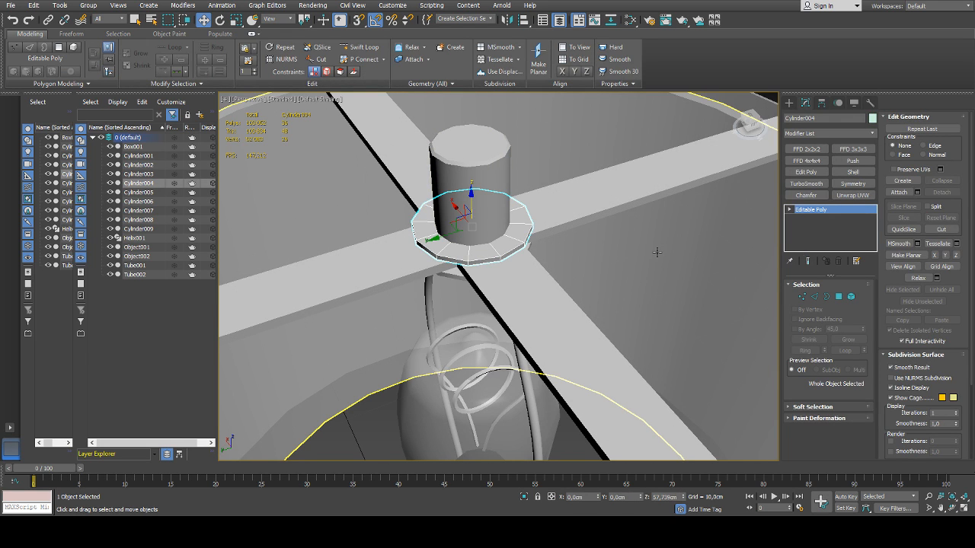
{"action": "scroll", "coordinate": [427, 202], "scroll_direction": "down", "scroll_amount": 2}
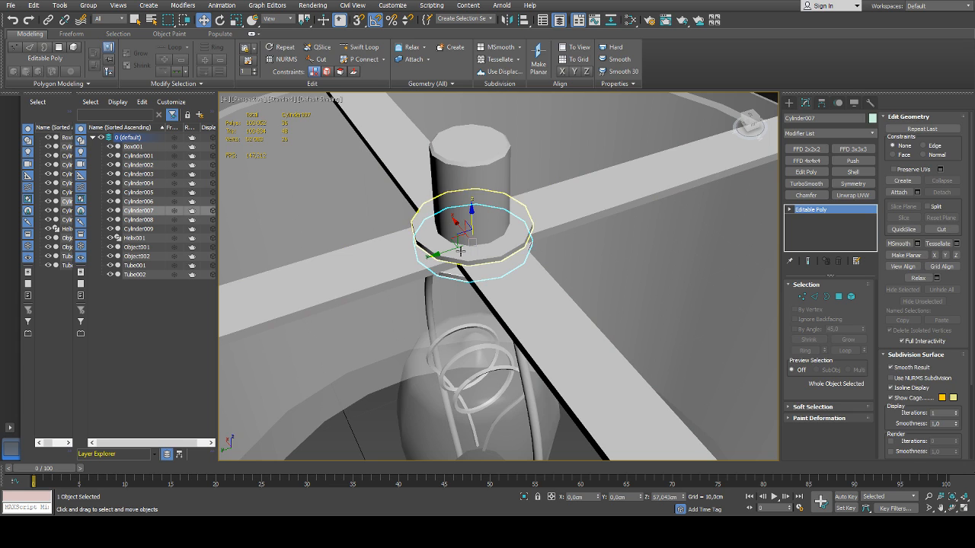
{"action": "scroll", "coordinate": [533, 253], "scroll_direction": "down", "scroll_amount": 6}
{"action": "scroll", "coordinate": [535, 255], "scroll_direction": "down", "scroll_amount": 2}
{"action": "left_click", "coordinate": [578, 262]}
{"action": "scroll", "coordinate": [538, 267], "scroll_direction": "up", "scroll_amount": 6}
{"action": "middle_click_drag", "start_coordinate": [541, 268], "coordinate": [648, 248], "text": "alt"}
{"action": "scroll", "coordinate": [511, 251], "scroll_direction": "up", "scroll_amount": 6}
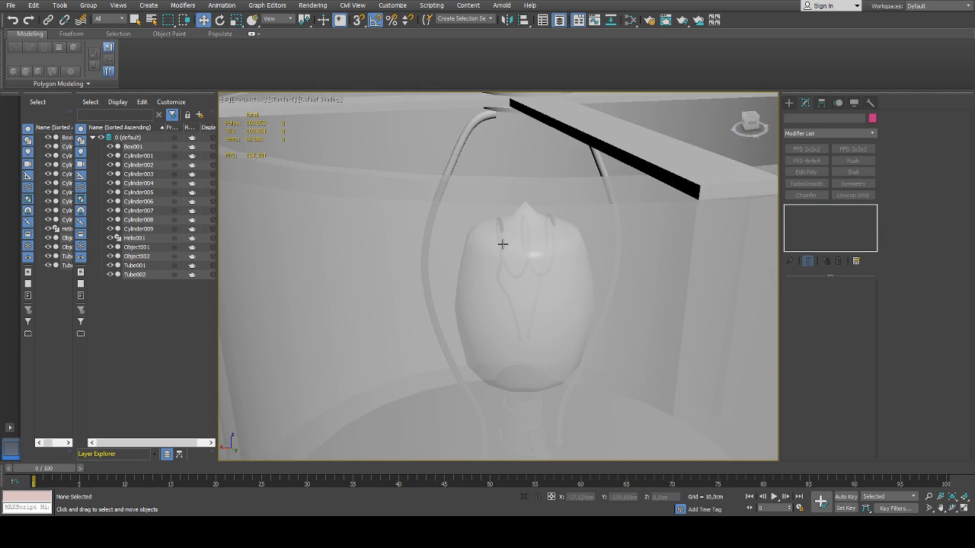
Select the filament Helix001 inside the bulb and lower it slightly along the Z axis toward the socket
{"action": "left_click", "coordinate": [505, 215]}
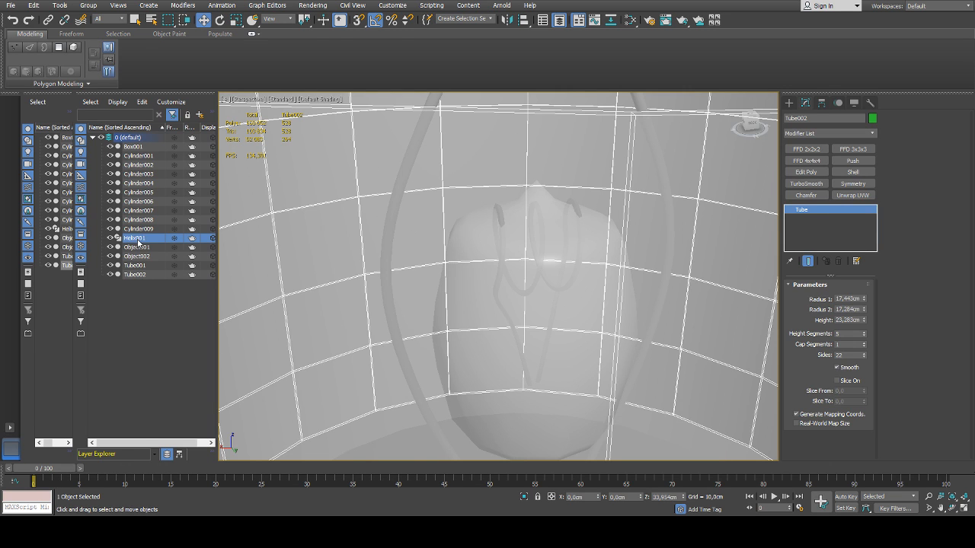
{"action": "left_click", "coordinate": [134, 238]}
{"action": "key", "text": "z"}
{"action": "scroll", "coordinate": [586, 194], "scroll_direction": "down", "scroll_amount": 2}
{"action": "left_click_drag", "start_coordinate": [587, 197], "coordinate": [585, 241]}
{"action": "middle_click_drag", "start_coordinate": [591, 299], "coordinate": [568, 286], "text": "alt"}
{"action": "scroll", "coordinate": [587, 296], "scroll_direction": "up", "scroll_amount": 4}
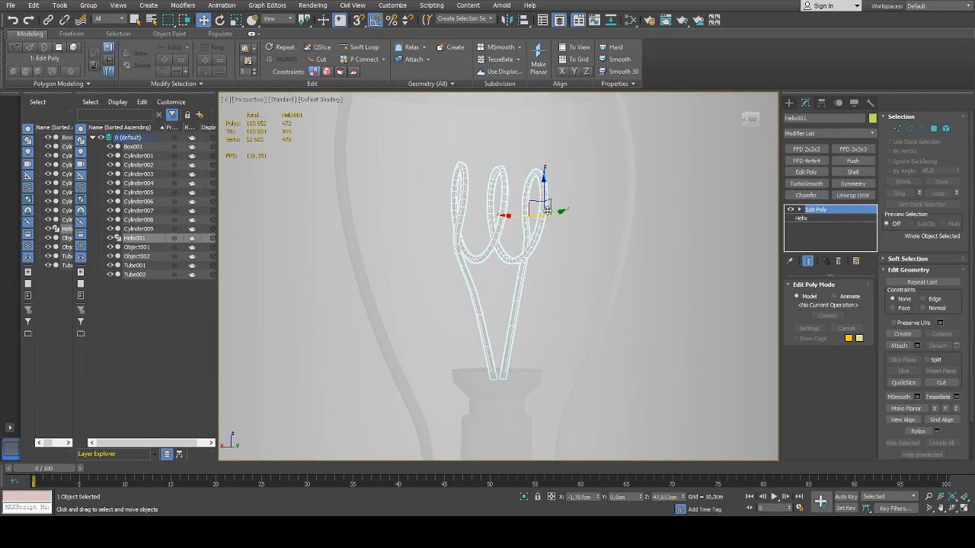
{"action": "left_click_drag", "start_coordinate": [542, 188], "coordinate": [541, 197]}
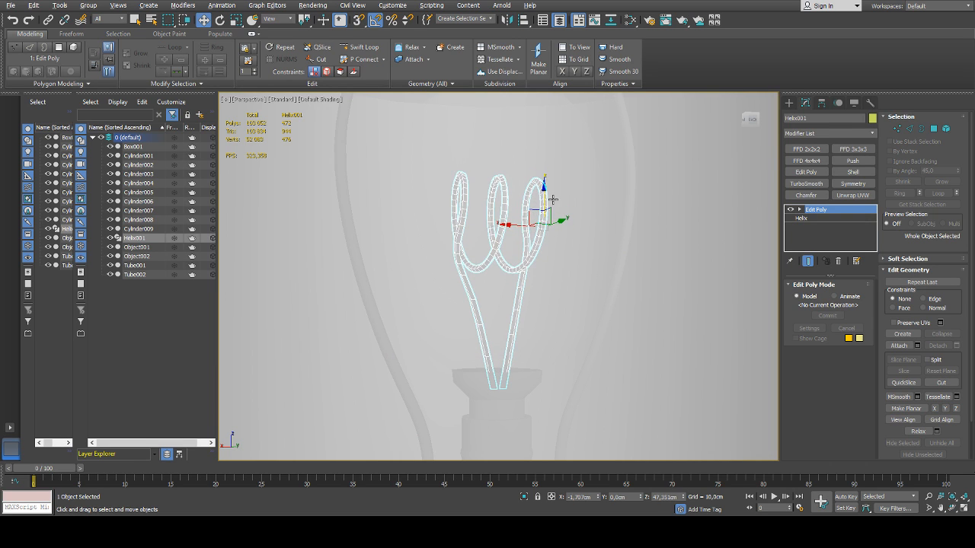
{"action": "middle_click_drag", "start_coordinate": [542, 196], "coordinate": [543, 227], "text": "alt"}
{"action": "left_click_drag", "start_coordinate": [555, 186], "coordinate": [556, 192]}
Centre the filament's pivot on its own geometry, affecting the pivot only, and deselect it
{"action": "key", "text": "r"}
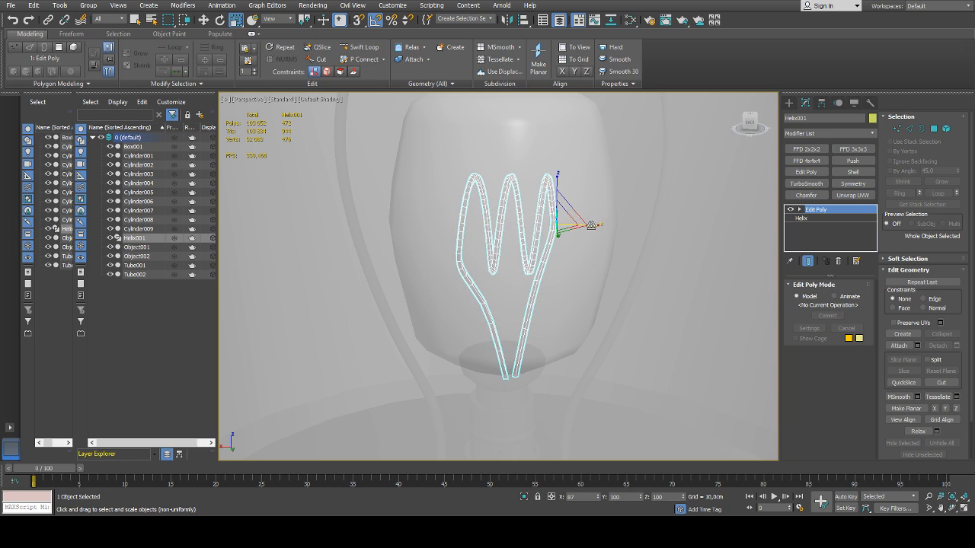
{"action": "left_click", "coordinate": [805, 102]}
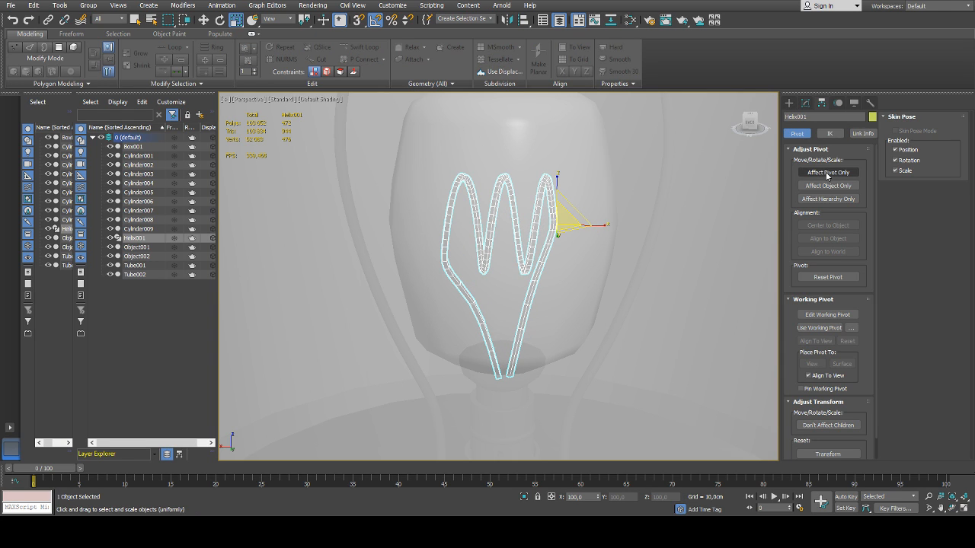
{"action": "left_click", "coordinate": [827, 172]}
{"action": "left_click", "coordinate": [827, 226]}
{"action": "left_click", "coordinate": [827, 172]}
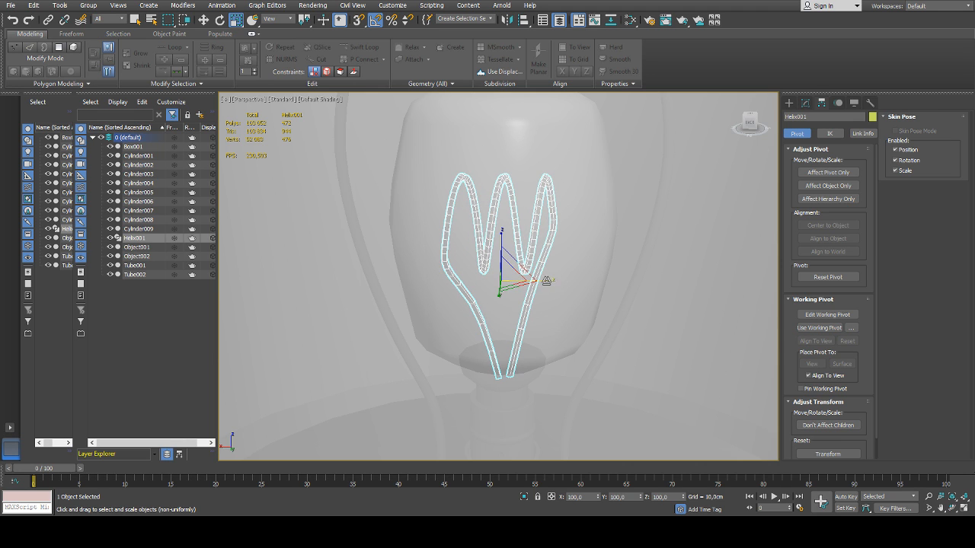
{"action": "scroll", "coordinate": [560, 274], "scroll_direction": "down", "scroll_amount": 3}
{"action": "scroll", "coordinate": [560, 274], "scroll_direction": "down", "scroll_amount": 6}
{"action": "middle_click_drag", "start_coordinate": [560, 274], "coordinate": [632, 303], "text": "alt"}
{"action": "left_click", "coordinate": [709, 276]}
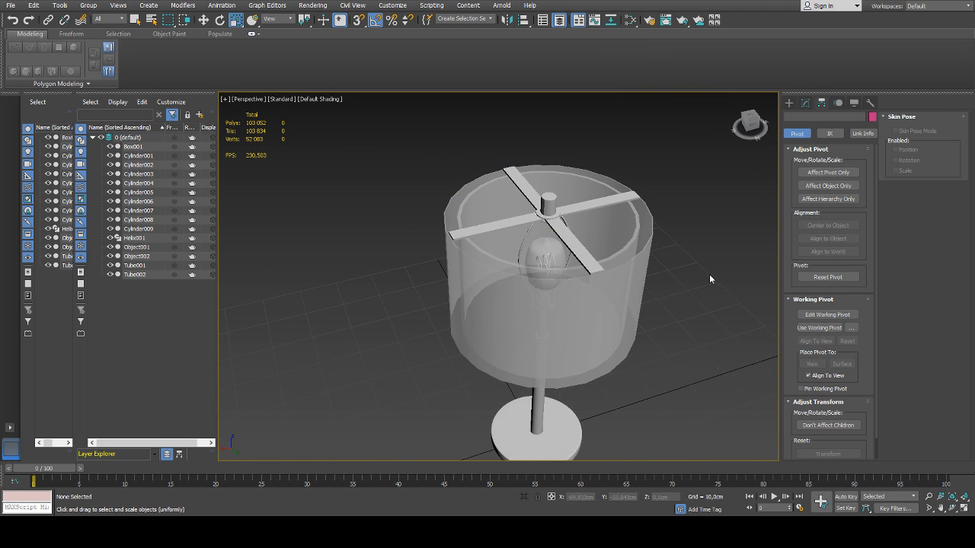
Create a small Standard Primitives cylinder with 12 sides on the ground beside the lamp base
{"action": "middle_click_drag", "start_coordinate": [709, 276], "coordinate": [561, 241]}
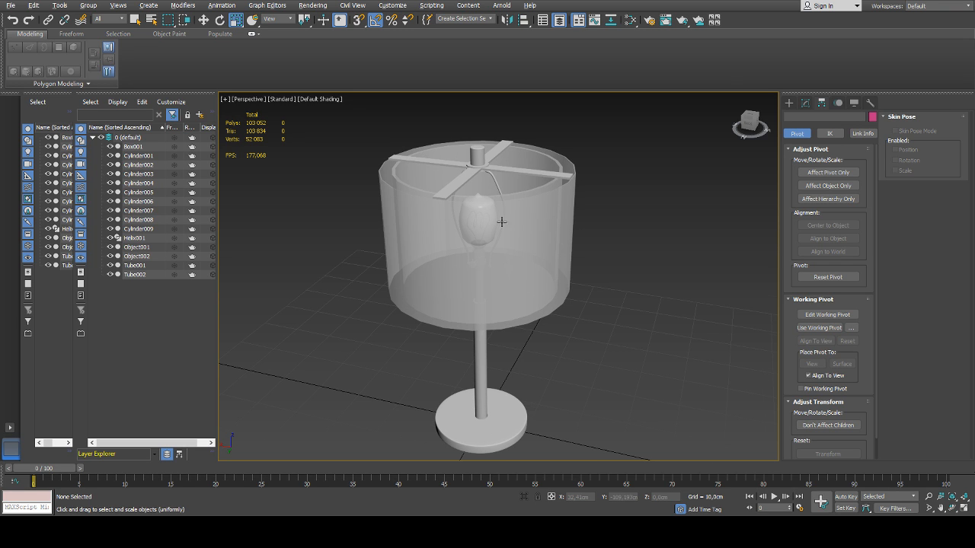
{"action": "middle_click_drag", "start_coordinate": [501, 222], "coordinate": [515, 245], "text": "alt"}
{"action": "left_click", "coordinate": [789, 102]}
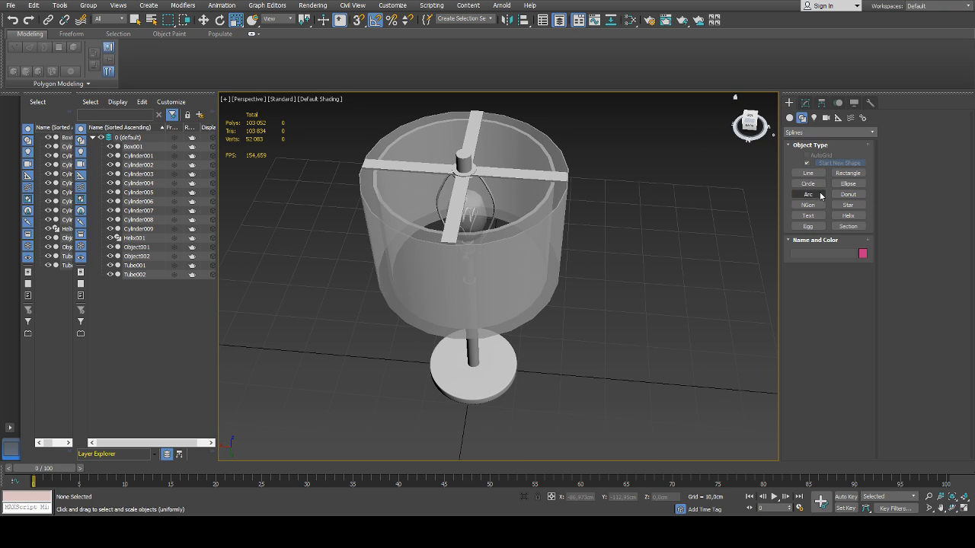
{"action": "middle_click_drag", "start_coordinate": [594, 200], "coordinate": [614, 228], "text": "alt"}
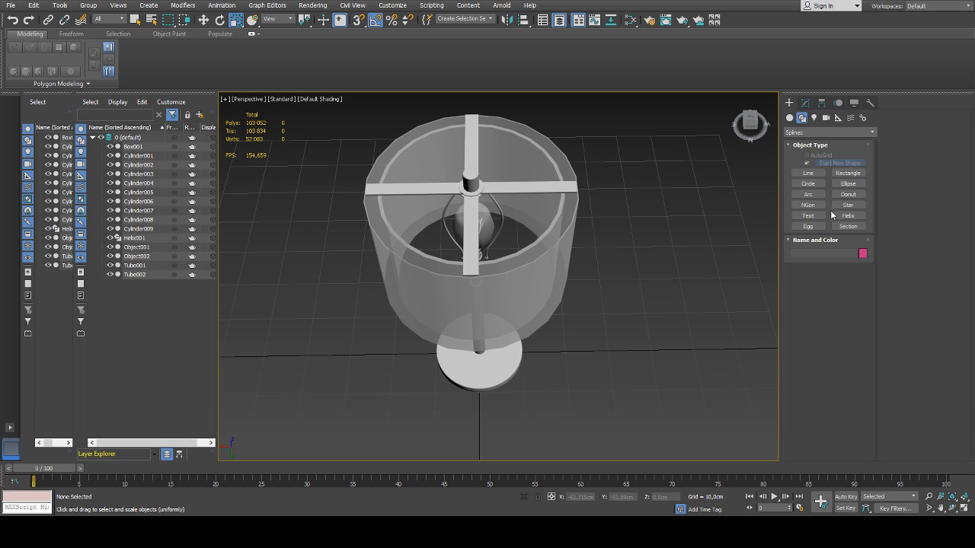
{"action": "left_click", "coordinate": [790, 118]}
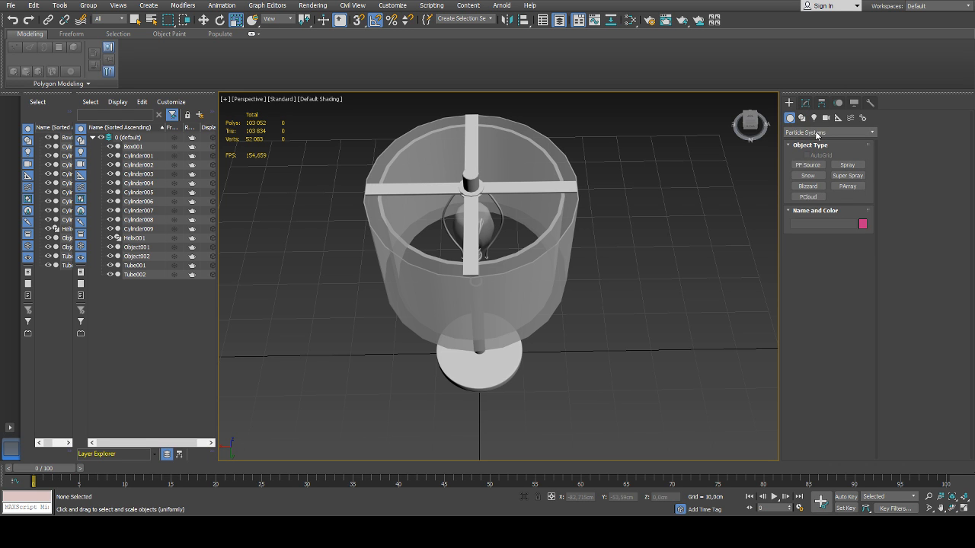
{"action": "left_click", "coordinate": [815, 133]}
{"action": "left_click", "coordinate": [807, 142]}
{"action": "left_click", "coordinate": [809, 185]}
{"action": "middle_click_drag", "start_coordinate": [642, 226], "coordinate": [616, 272], "text": "alt"}
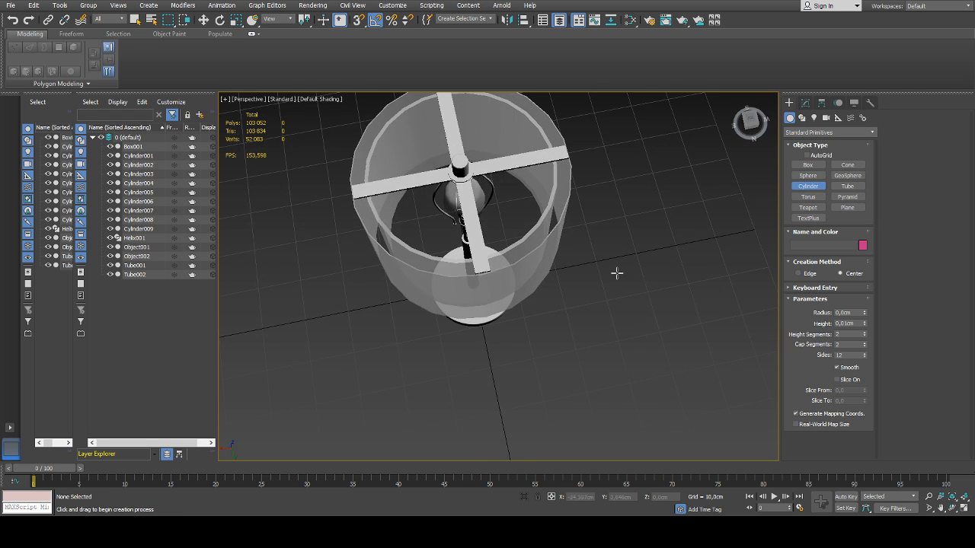
{"action": "left_click_drag", "start_coordinate": [599, 296], "coordinate": [607, 299]}
Set the new cylinder's X and Y positions to 0 so it sits on the lamp's axis
{"action": "key", "text": "w"}
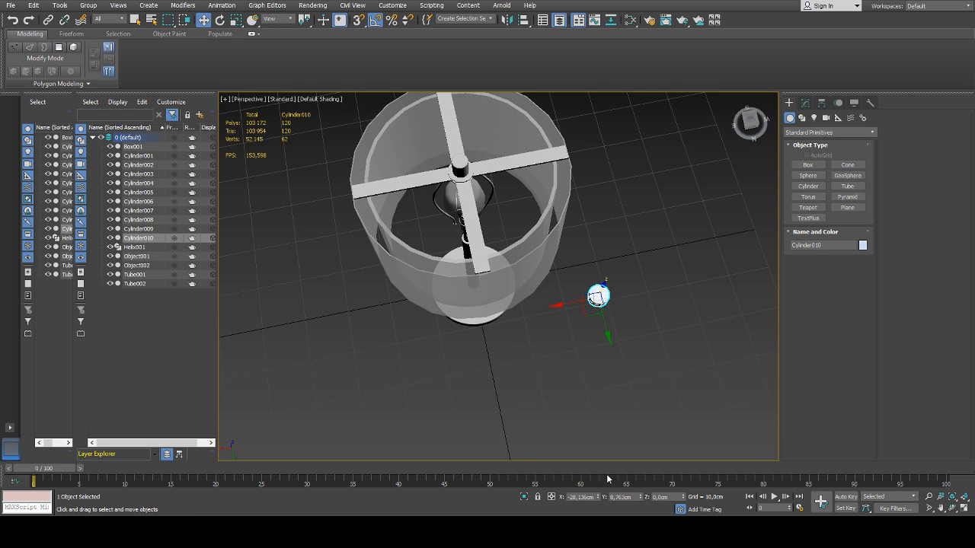
{"action": "right_click", "coordinate": [599, 497]}
{"action": "right_click", "coordinate": [641, 497]}
Raise the new cylinder along the Z axis to the centre of the cross support, at about 57.6 cm
{"action": "middle_click_drag", "start_coordinate": [474, 314], "coordinate": [491, 274], "text": "alt"}
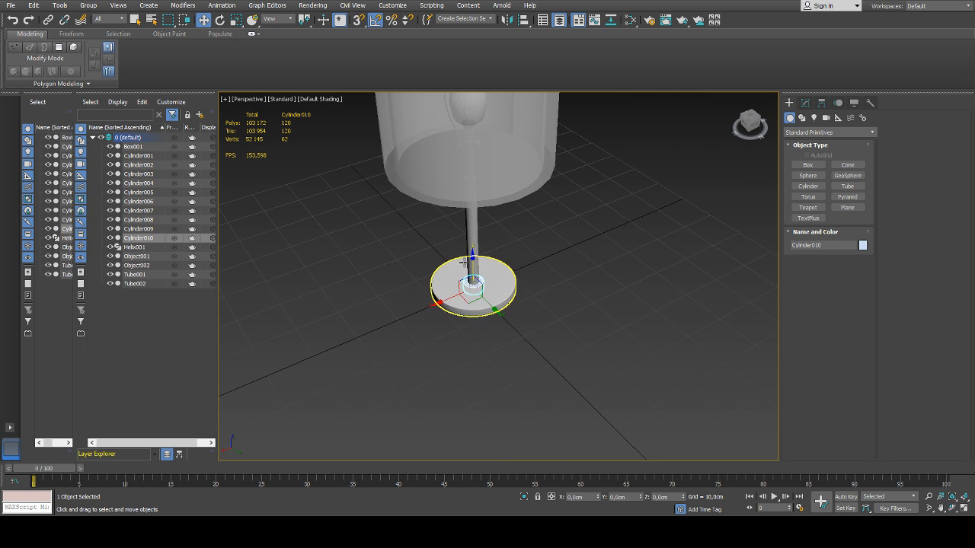
{"action": "left_click_drag", "start_coordinate": [473, 256], "coordinate": [471, 101]}
{"action": "middle_click_drag", "start_coordinate": [507, 162], "coordinate": [517, 265]}
{"action": "left_click_drag", "start_coordinate": [482, 208], "coordinate": [482, 141]}
{"action": "middle_click_drag", "start_coordinate": [501, 134], "coordinate": [499, 151], "text": "alt"}
{"action": "scroll", "coordinate": [499, 151], "scroll_direction": "up", "scroll_amount": 4}
{"action": "scroll", "coordinate": [499, 151], "scroll_direction": "up", "scroll_amount": 5}
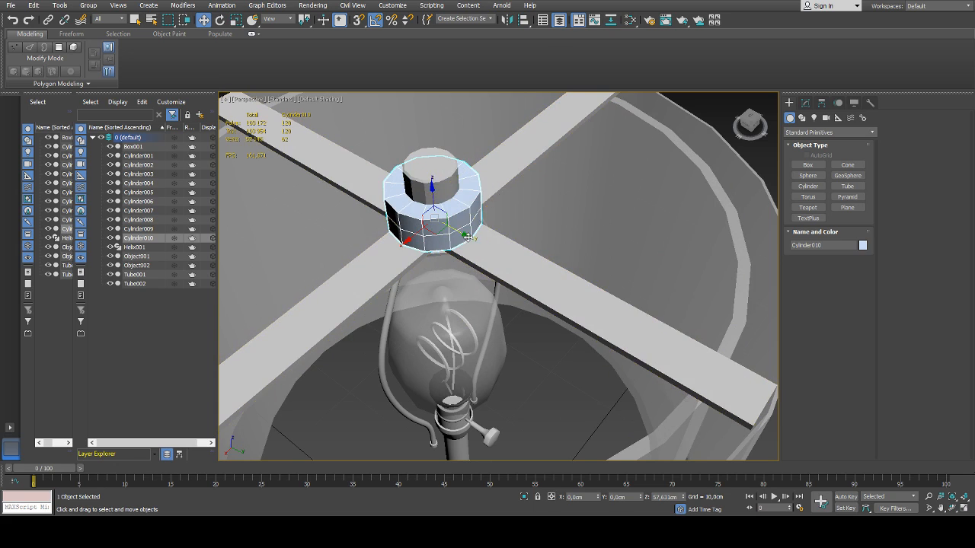
Move the cylinder along the Y axis to about 13.6 cm over one cross arm, and select the lampshade tube Tube002
{"action": "left_click_drag", "start_coordinate": [438, 199], "coordinate": [667, 312]}
{"action": "middle_click_drag", "start_coordinate": [668, 312], "coordinate": [620, 291]}
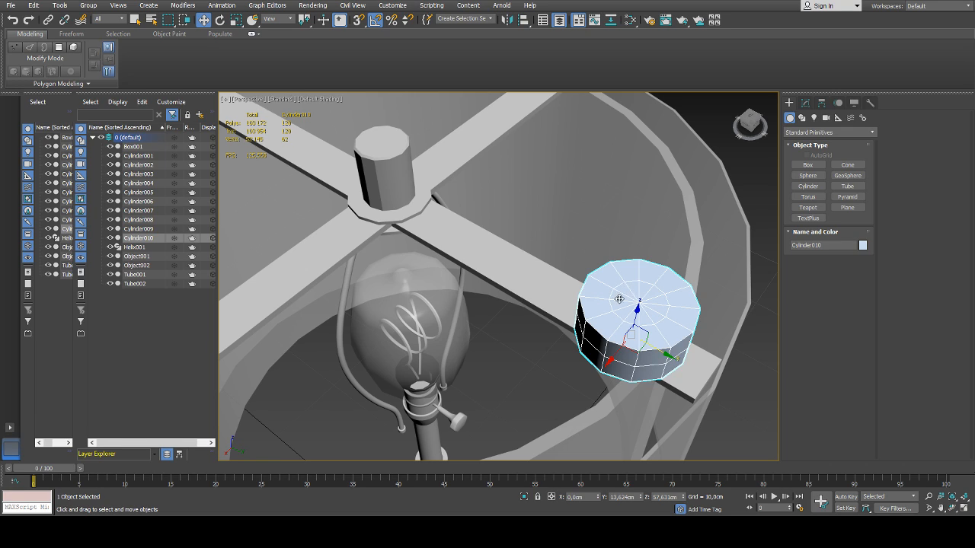
{"action": "scroll", "coordinate": [620, 299], "scroll_direction": "down", "scroll_amount": 6}
{"action": "left_click", "coordinate": [592, 345]}
{"action": "scroll", "coordinate": [586, 287], "scroll_direction": "down", "scroll_amount": 4}
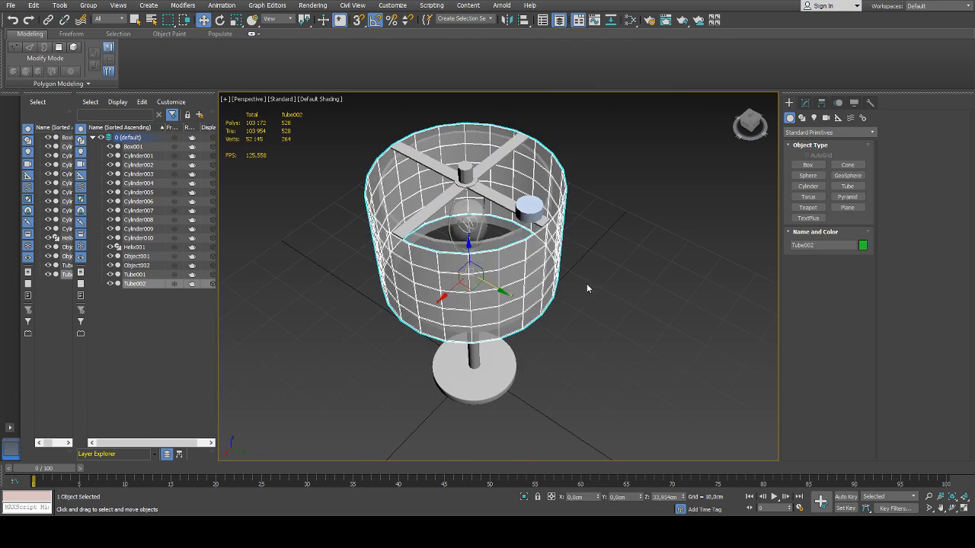
{"action": "middle_click_drag", "start_coordinate": [586, 288], "coordinate": [543, 294], "text": "alt"}
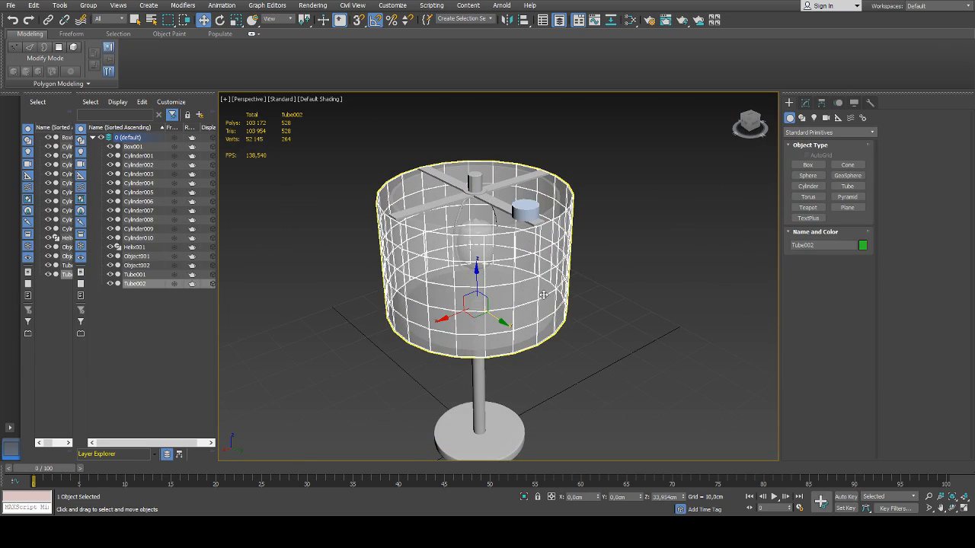
Shrink the small cylinder to about 0.714 cm radius and 0.18 cm height, and lower it onto the cross arm at about Z 57.6 cm
{"action": "left_click", "coordinate": [524, 210]}
{"action": "scroll", "coordinate": [524, 212], "scroll_direction": "up", "scroll_amount": 6}
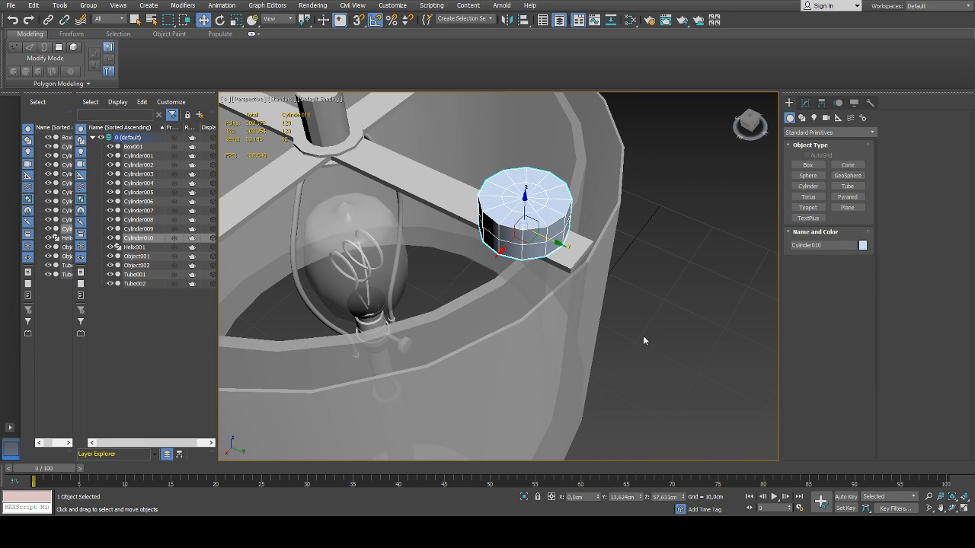
{"action": "left_click", "coordinate": [805, 102]}
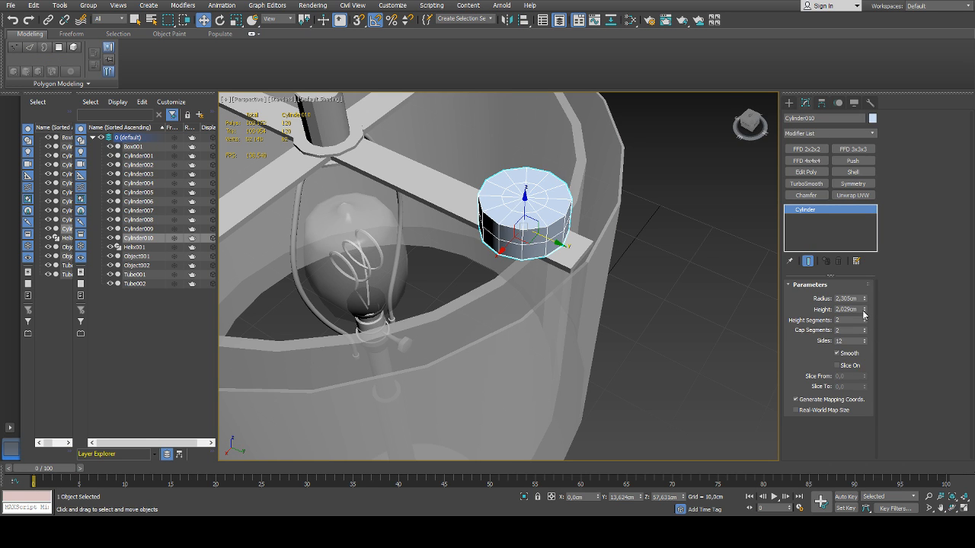
{"action": "left_click_drag", "start_coordinate": [863, 312], "coordinate": [863, 333]}
{"action": "scroll", "coordinate": [533, 242], "scroll_direction": "up", "scroll_amount": 3}
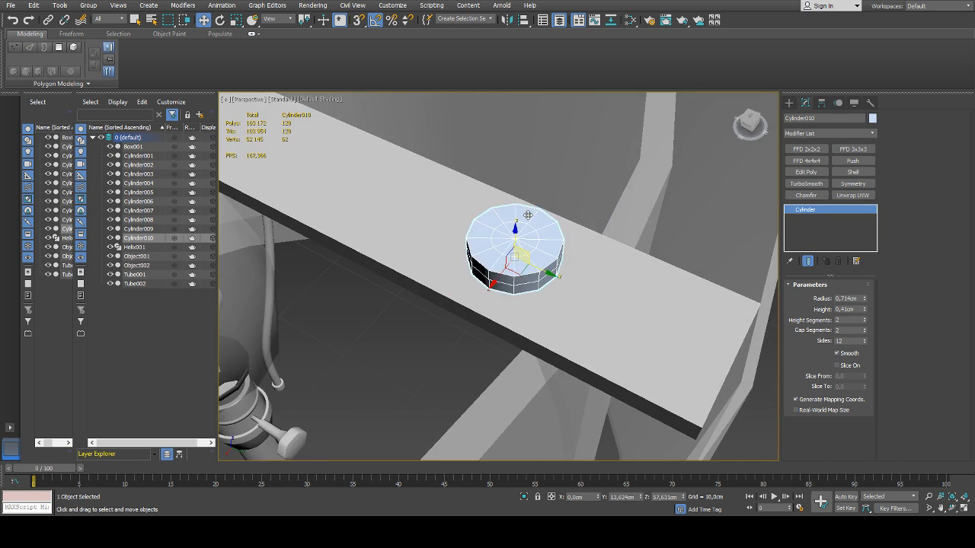
{"action": "middle_click_drag", "start_coordinate": [533, 242], "coordinate": [515, 235], "text": "alt"}
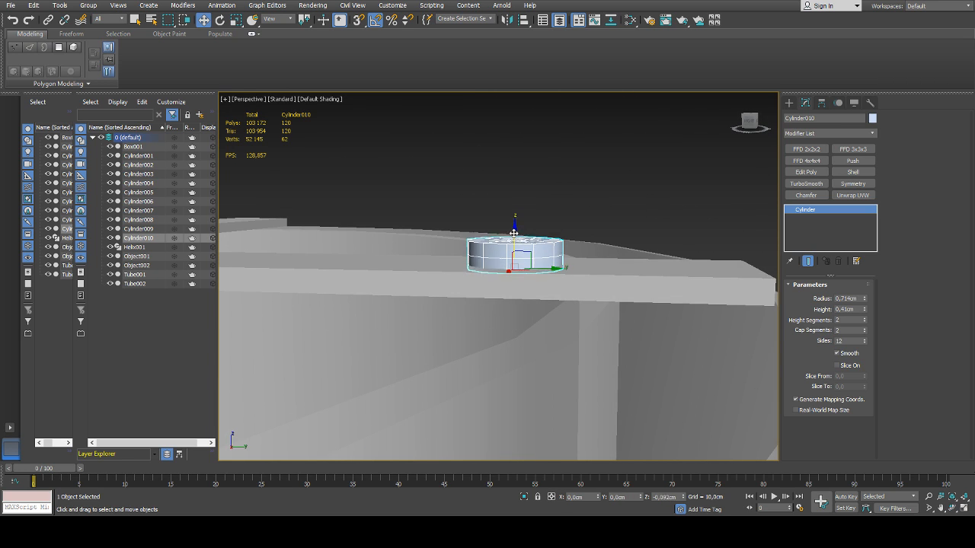
{"action": "left_click_drag", "start_coordinate": [865, 309], "coordinate": [865, 333]}
{"action": "middle_click_drag", "start_coordinate": [656, 256], "coordinate": [648, 290], "text": "alt"}
Set the small cylinder to 1 height segment and 2 cap segments
{"action": "left_click", "coordinate": [865, 332]}
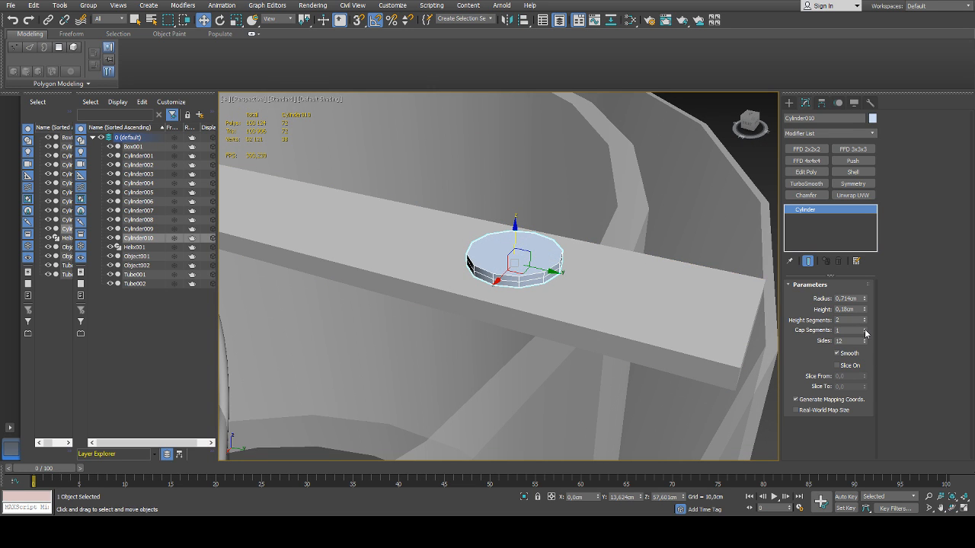
{"action": "left_click", "coordinate": [865, 329]}
{"action": "left_click", "coordinate": [866, 323]}
{"action": "middle_click_drag", "start_coordinate": [661, 295], "coordinate": [579, 264], "text": "alt"}
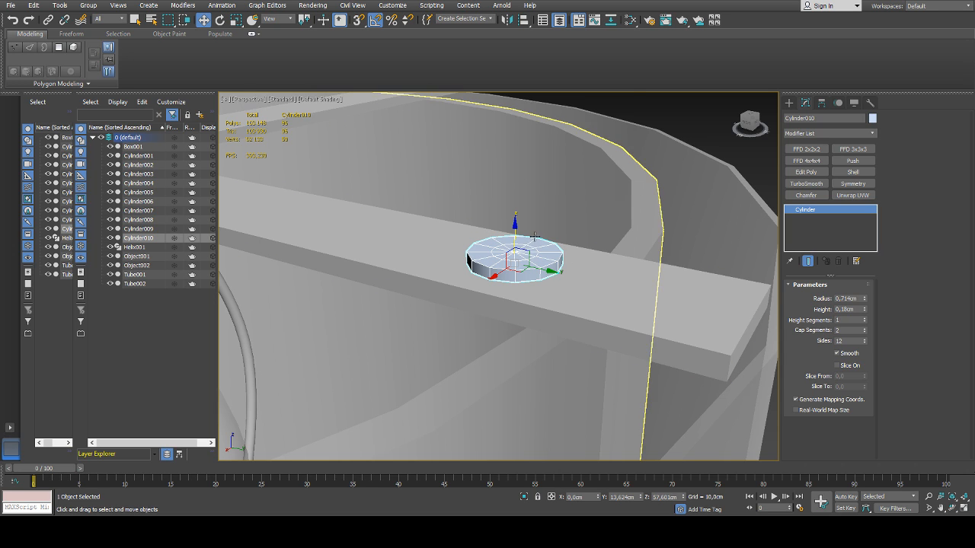
Convert the small cylinder to an Editable Poly and isolate it from the rest of the lamp
{"action": "scroll", "coordinate": [499, 261], "scroll_direction": "up", "scroll_amount": 3}
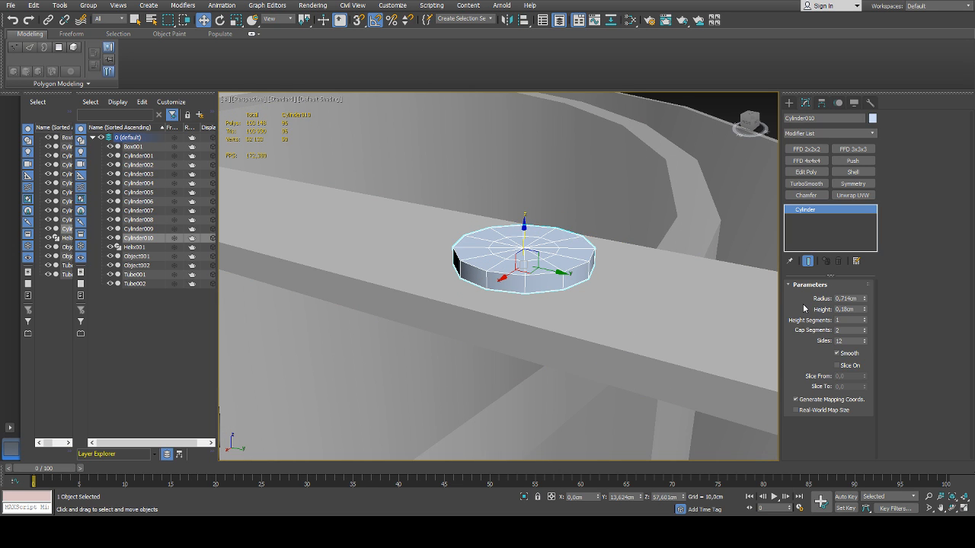
{"action": "middle_click_drag", "start_coordinate": [644, 289], "coordinate": [555, 356], "text": "alt"}
{"action": "left_click", "coordinate": [637, 390]}
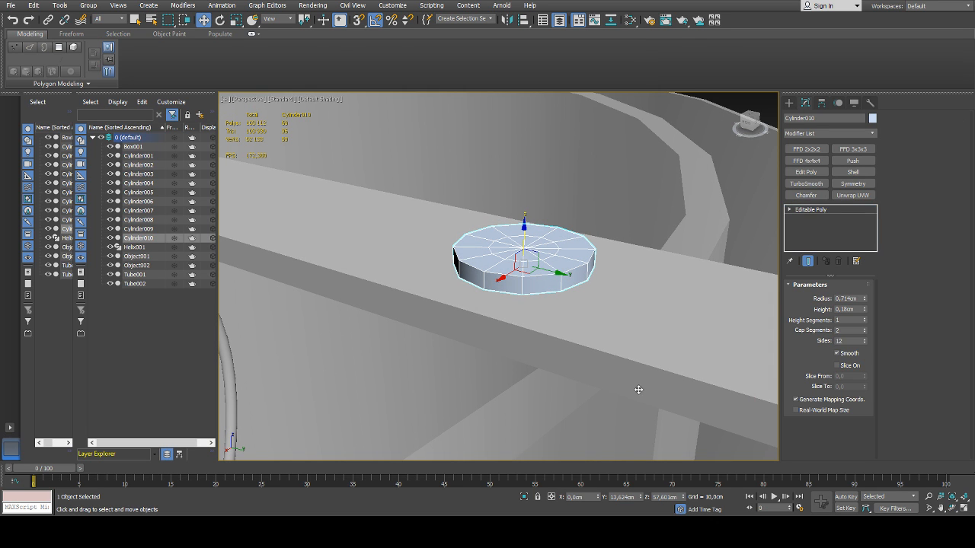
{"action": "key", "text": "alt+q"}
{"action": "middle_click_drag", "start_coordinate": [538, 239], "coordinate": [538, 186], "text": "alt"}
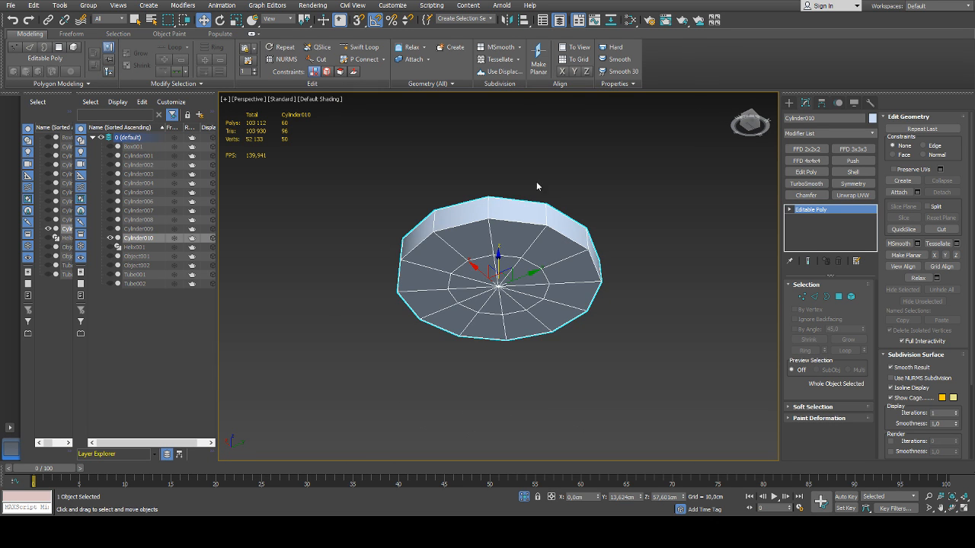
Remove the inner edge loop on the disc's underside and delete the bottom centre vertex to open that face
{"action": "key", "text": "2"}
{"action": "double_click", "coordinate": [507, 257]}
{"action": "key", "text": "ctrl+BackSpace"}
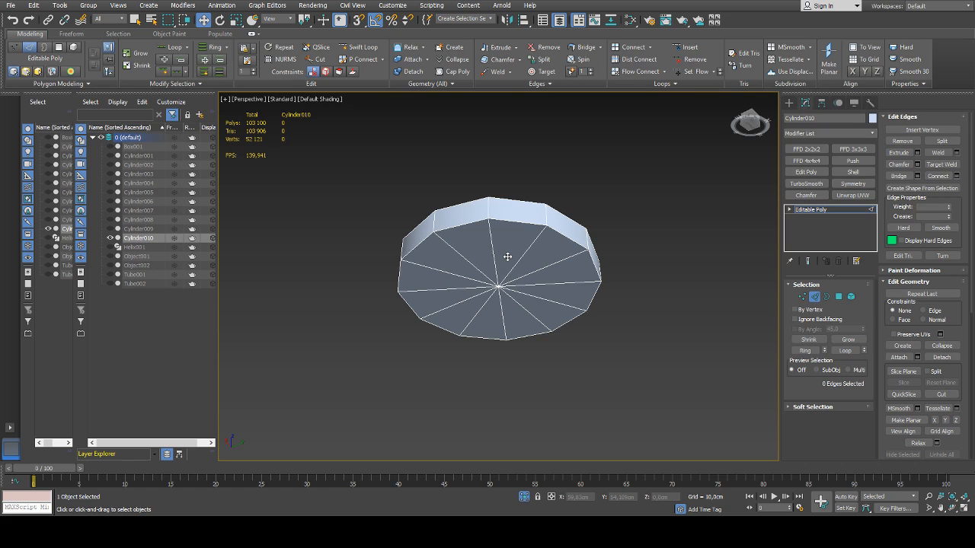
{"action": "key", "text": "1"}
{"action": "left_click", "coordinate": [499, 286]}
{"action": "key", "text": "Delete"}
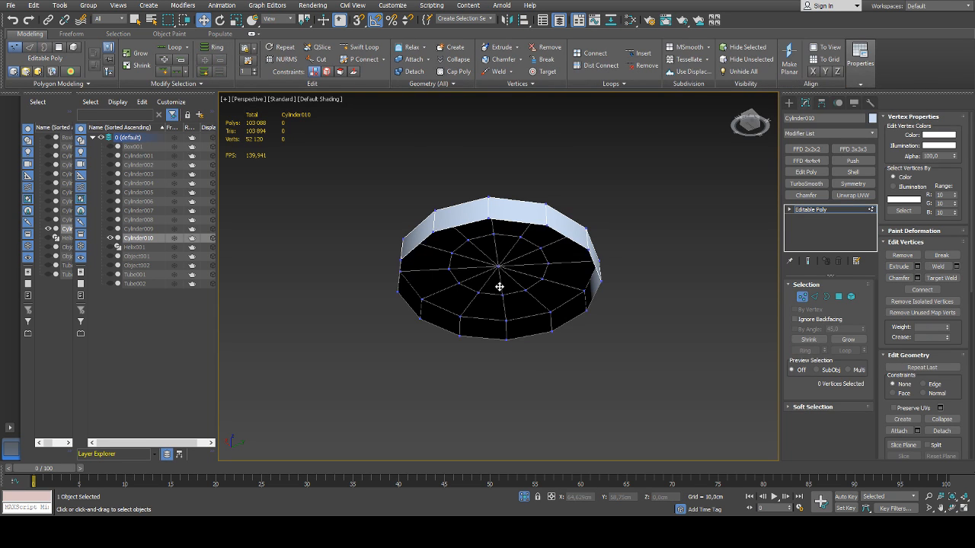
Extend the disc's open bottom border outward to about 111% as a flange and shift the new edge along Z
{"action": "middle_click_drag", "start_coordinate": [531, 218], "coordinate": [526, 289], "text": "alt"}
{"action": "key", "text": "2"}
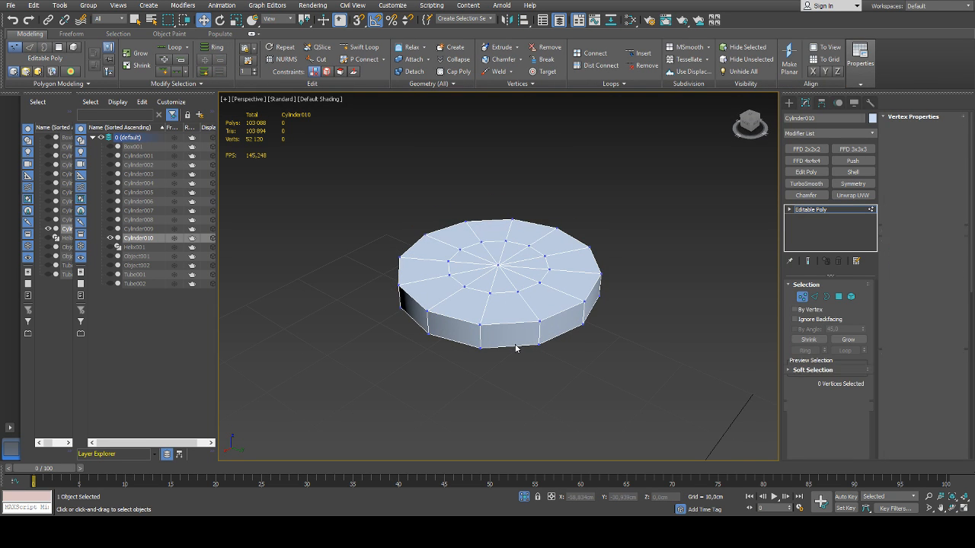
{"action": "double_click", "coordinate": [516, 346]}
{"action": "key", "text": "r"}
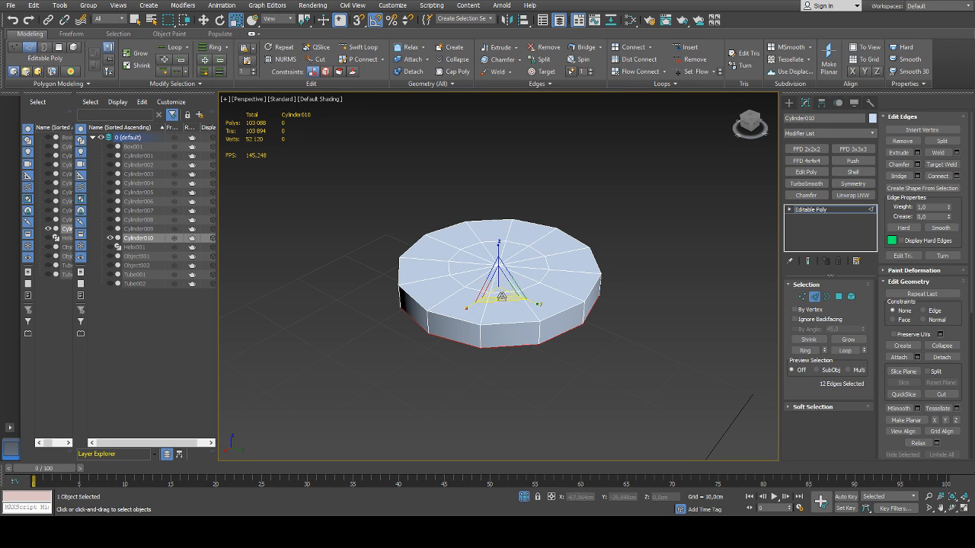
{"action": "left_click_drag", "start_coordinate": [498, 287], "coordinate": [499, 281]}
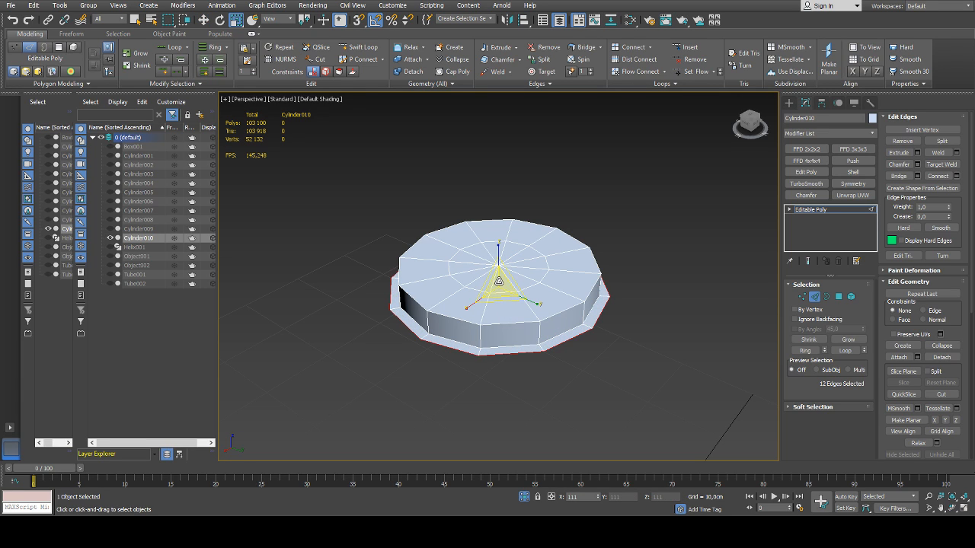
{"action": "key", "text": "w"}
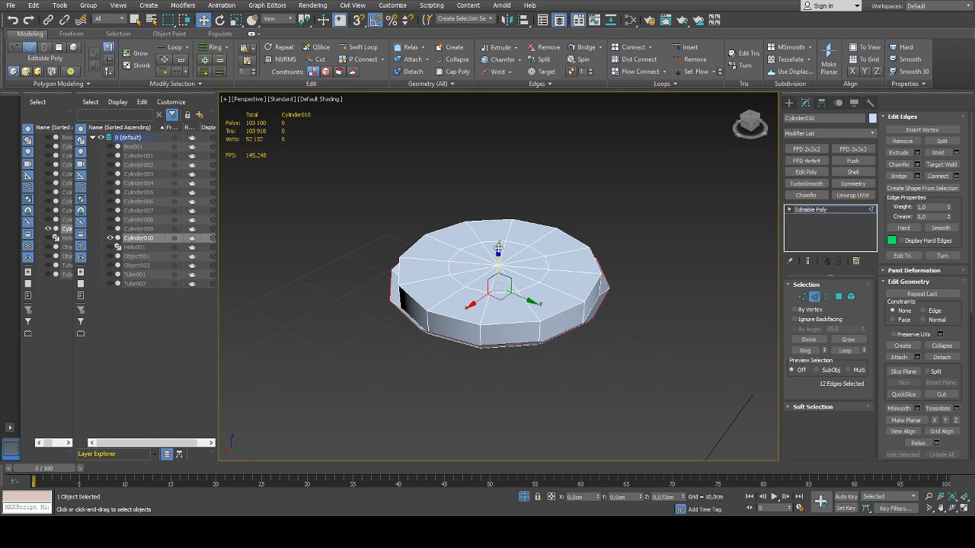
Shape the disc's top into a dome by adjusting its edge loops and raising the centre vertex to about Z 57.86 cm
{"action": "key", "text": "r"}
{"action": "left_click_drag", "start_coordinate": [499, 286], "coordinate": [496, 260]}
{"action": "double_click", "coordinate": [465, 320]}
{"action": "double_click", "coordinate": [495, 294]}
{"action": "key", "text": "w"}
{"action": "key", "text": "1"}
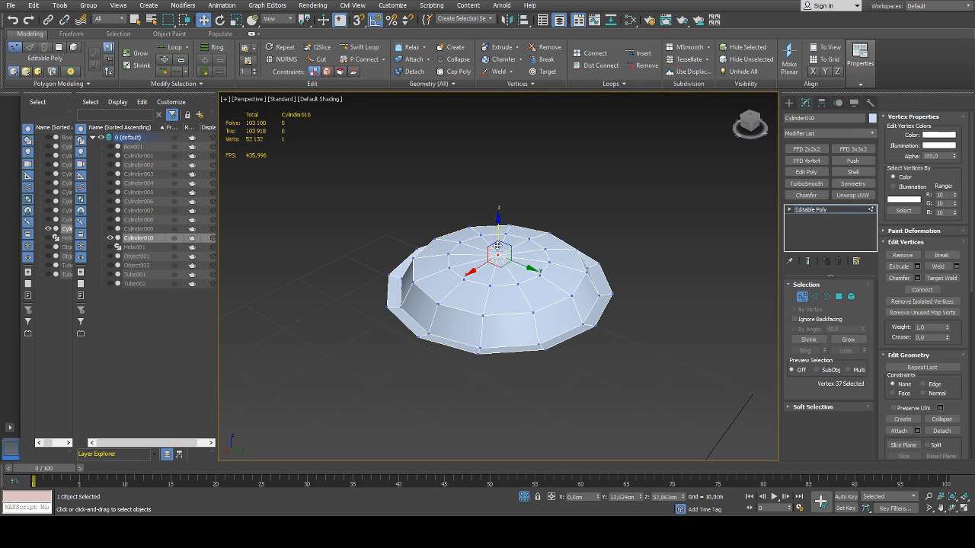
{"action": "middle_click_drag", "start_coordinate": [498, 261], "coordinate": [480, 259], "text": "alt"}
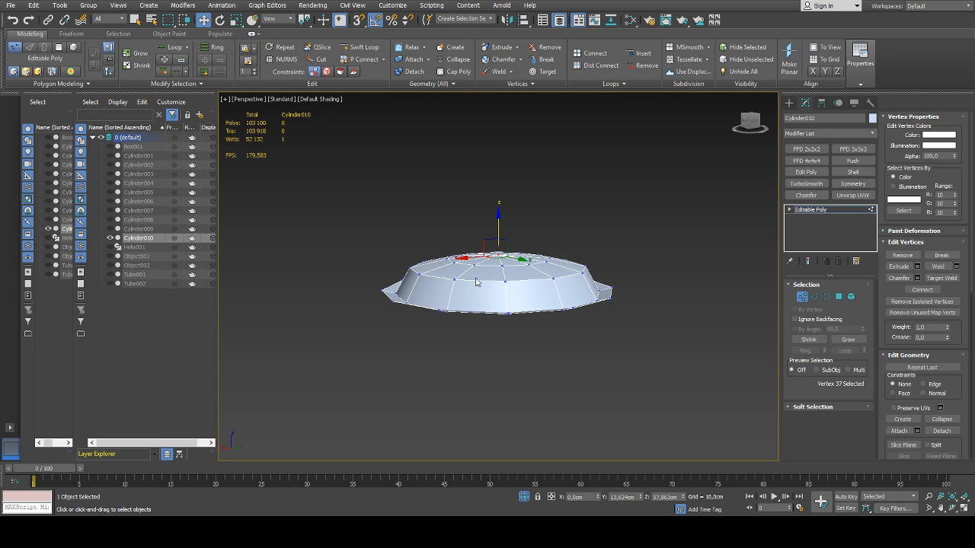
Select the flange's two bottom edge loops and adjust their height along the Z axis
{"action": "middle_click_drag", "start_coordinate": [479, 311], "coordinate": [498, 290], "text": "alt"}
{"action": "key", "text": "2"}
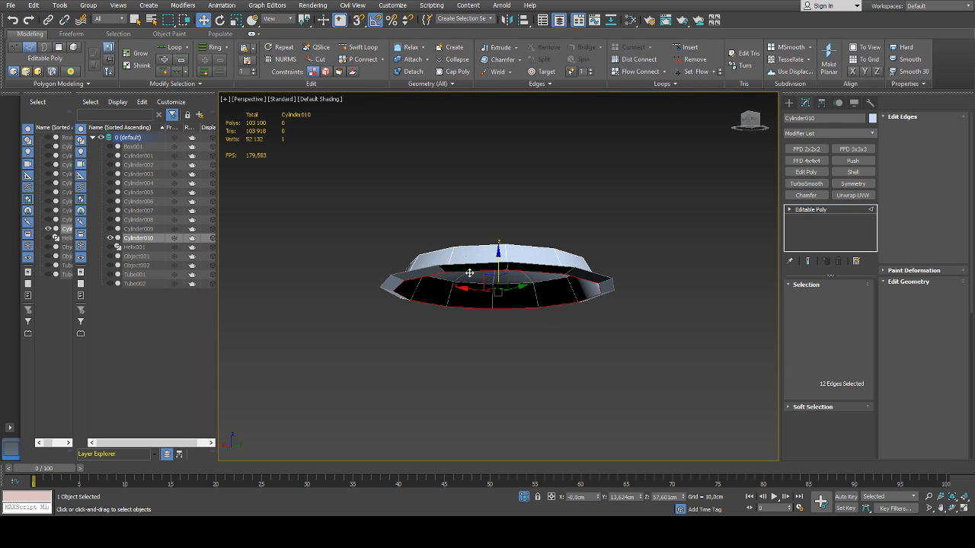
{"action": "double_click", "coordinate": [469, 271]}
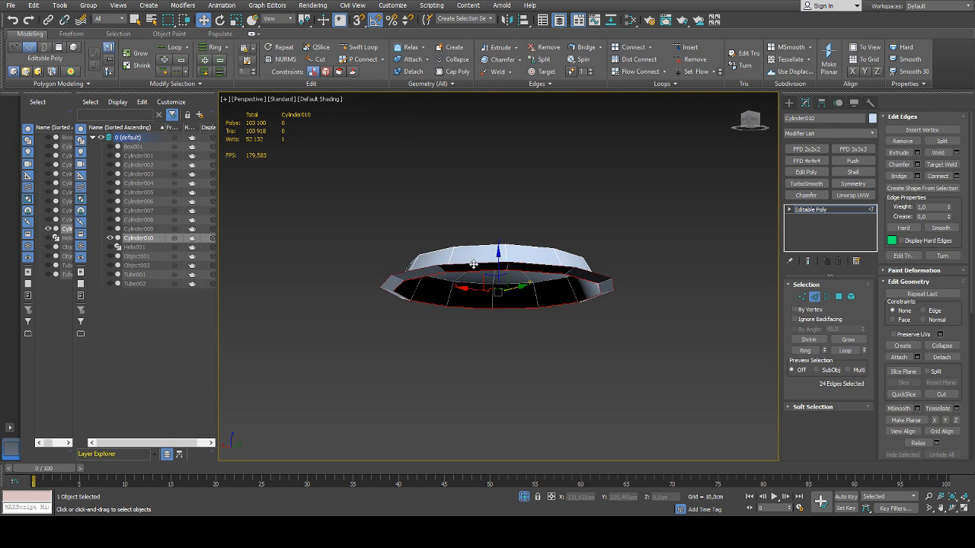
{"action": "middle_click_drag", "start_coordinate": [472, 263], "coordinate": [499, 254], "text": "alt"}
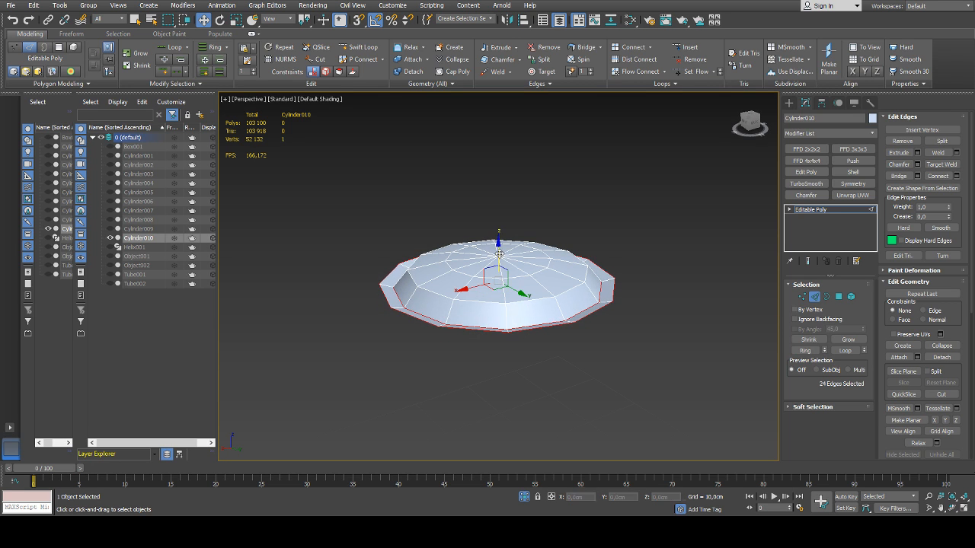
{"action": "left_click", "coordinate": [625, 230]}
{"action": "middle_click_drag", "start_coordinate": [625, 230], "coordinate": [609, 265], "text": "alt"}
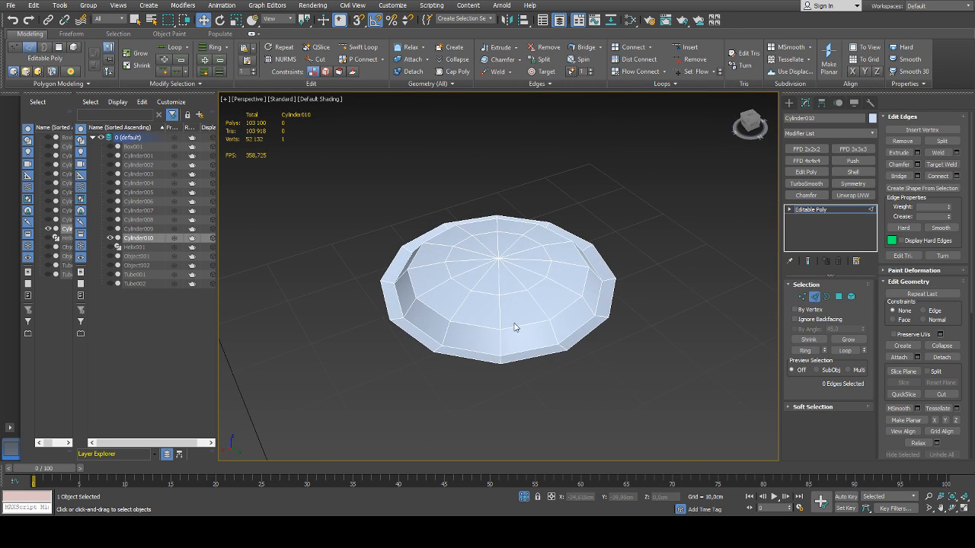
Scale the dome's outer edge loop and chamfer it into two loops to round the profile
{"action": "key", "text": "2"}
{"action": "key", "text": "2"}
{"action": "double_click", "coordinate": [515, 327]}
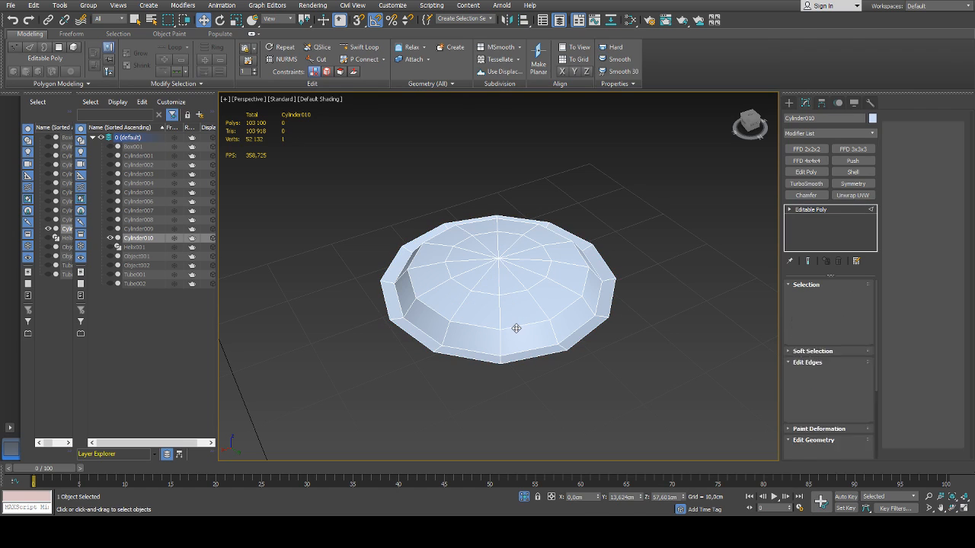
{"action": "key", "text": "r"}
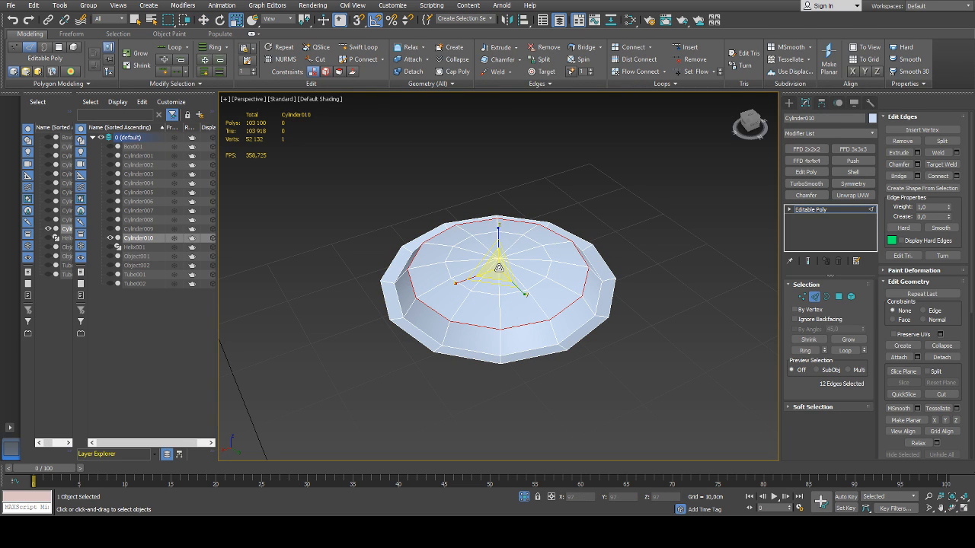
{"action": "left_click_drag", "start_coordinate": [499, 268], "coordinate": [505, 294]}
{"action": "left_click", "coordinate": [919, 166]}
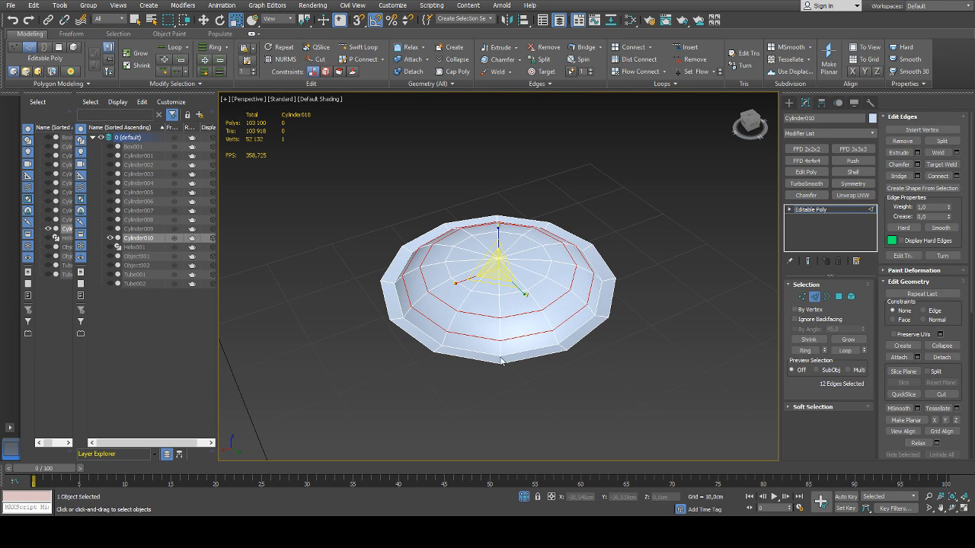
{"action": "middle_click_drag", "start_coordinate": [506, 372], "coordinate": [509, 329], "text": "alt"}
{"action": "left_click", "coordinate": [815, 297]}
{"action": "left_click", "coordinate": [709, 273]}
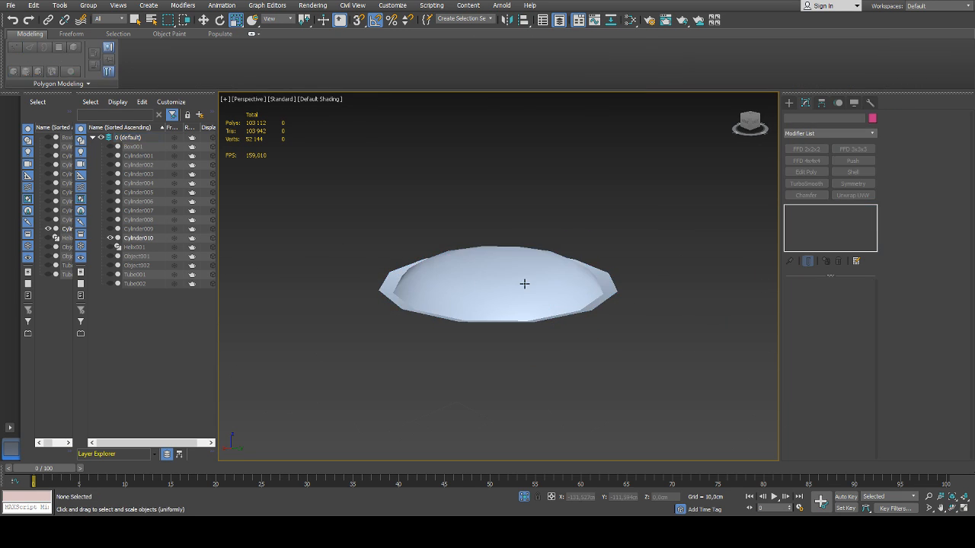
Add a Chamfer modifier to the domed cap, taking Unsmoothed Edges as input, with an amount of 0.014 cm
{"action": "left_click", "coordinate": [524, 284]}
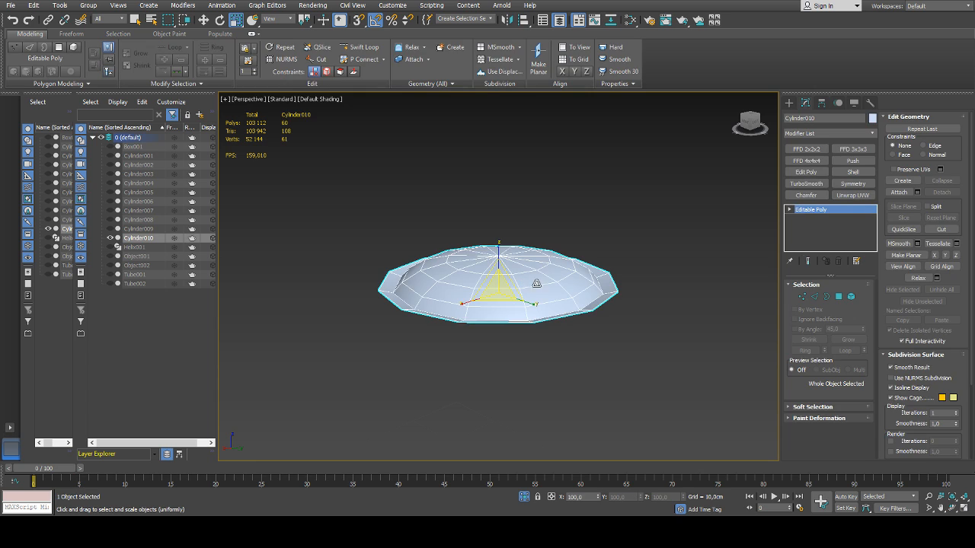
{"action": "left_click", "coordinate": [806, 196]}
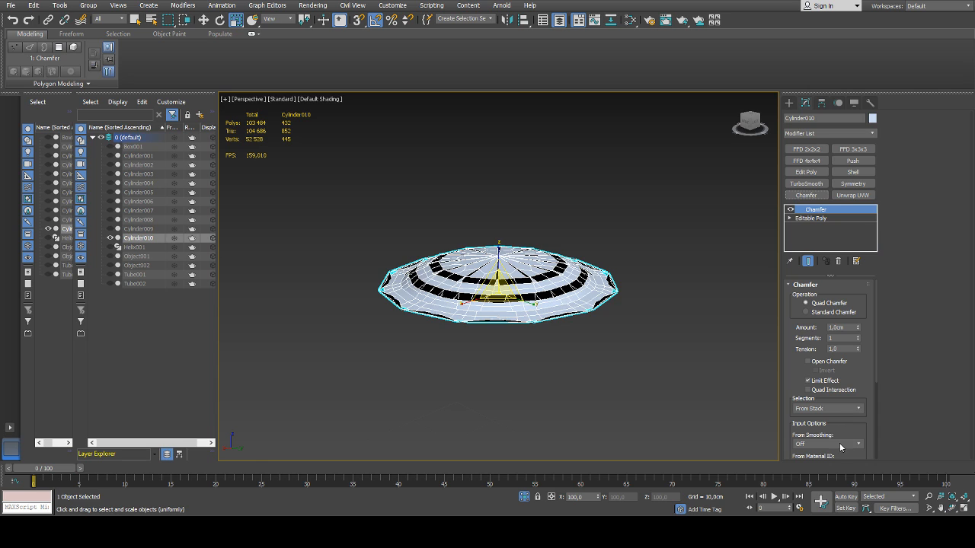
{"action": "left_click", "coordinate": [822, 470]}
{"action": "left_click_drag", "start_coordinate": [859, 329], "coordinate": [858, 325]}
{"action": "middle_click_drag", "start_coordinate": [698, 294], "coordinate": [745, 258], "text": "alt"}
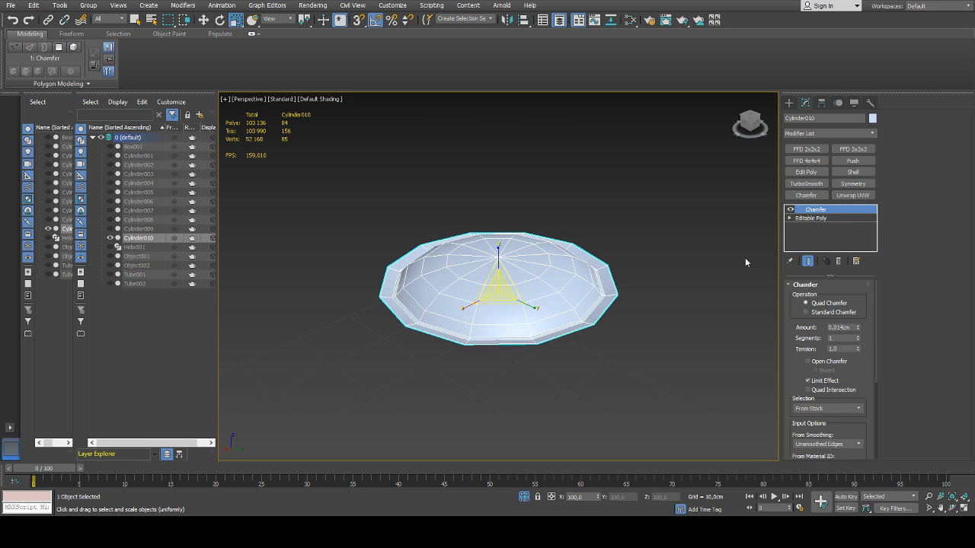
Add a TurboSmooth modifier with 2 iterations to the domed cap and deselect it
{"action": "left_click", "coordinate": [806, 184]}
{"action": "left_click", "coordinate": [862, 300]}
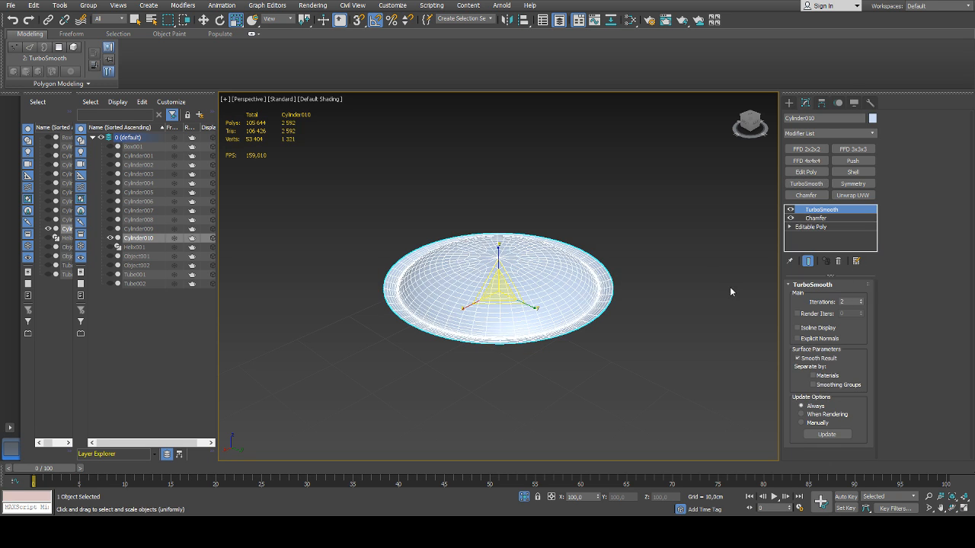
{"action": "left_click", "coordinate": [708, 277]}
{"action": "middle_click_drag", "start_coordinate": [700, 274], "coordinate": [673, 299], "text": "alt"}
{"action": "middle_click_drag", "start_coordinate": [657, 304], "coordinate": [576, 272], "text": "alt"}
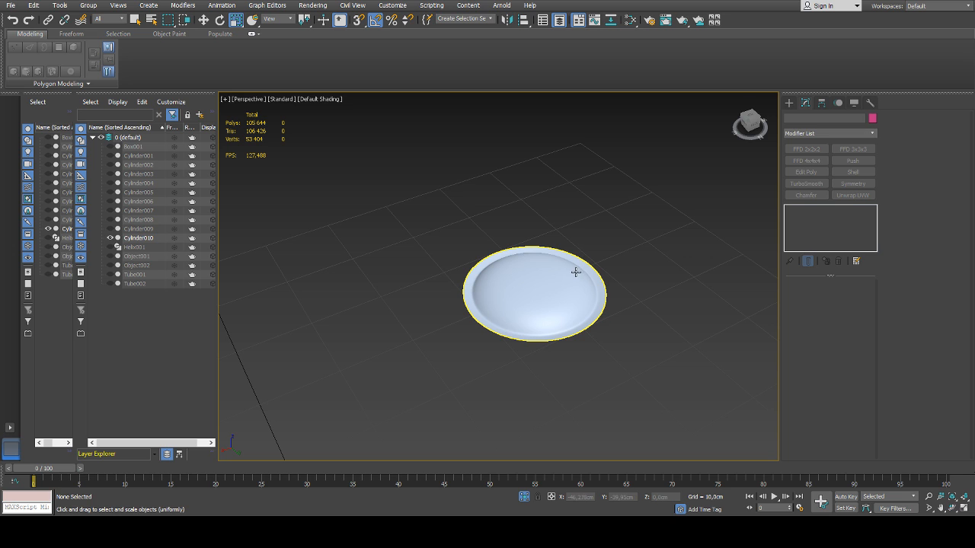
At the cap's Editable Poly level, lower the edge loop between dome and flange by about 0.04 cm along Z
{"action": "left_click", "coordinate": [533, 292]}
{"action": "scroll", "coordinate": [533, 291], "scroll_direction": "up", "scroll_amount": 3}
{"action": "left_click", "coordinate": [810, 227]}
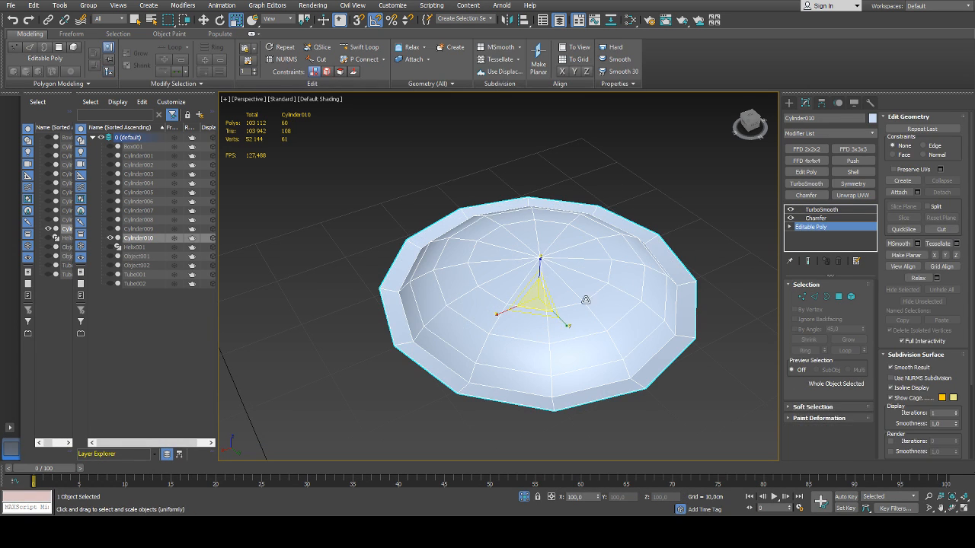
{"action": "key", "text": "2"}
{"action": "double_click", "coordinate": [407, 318]}
{"action": "middle_click_drag", "start_coordinate": [523, 275], "coordinate": [540, 251], "text": "alt"}
{"action": "key", "text": "w"}
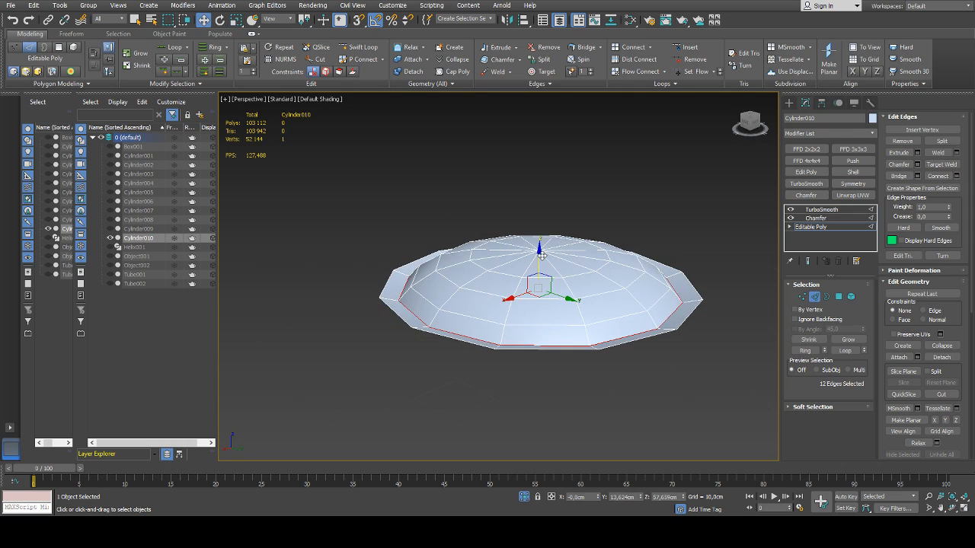
{"action": "left_click_drag", "start_coordinate": [540, 256], "coordinate": [538, 268]}
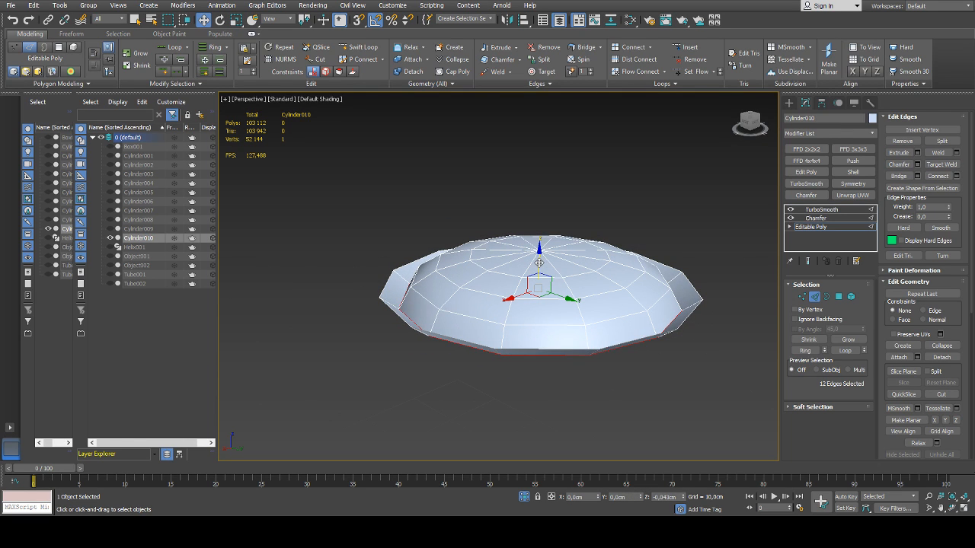
{"action": "left_click", "coordinate": [815, 298]}
{"action": "left_click", "coordinate": [738, 236]}
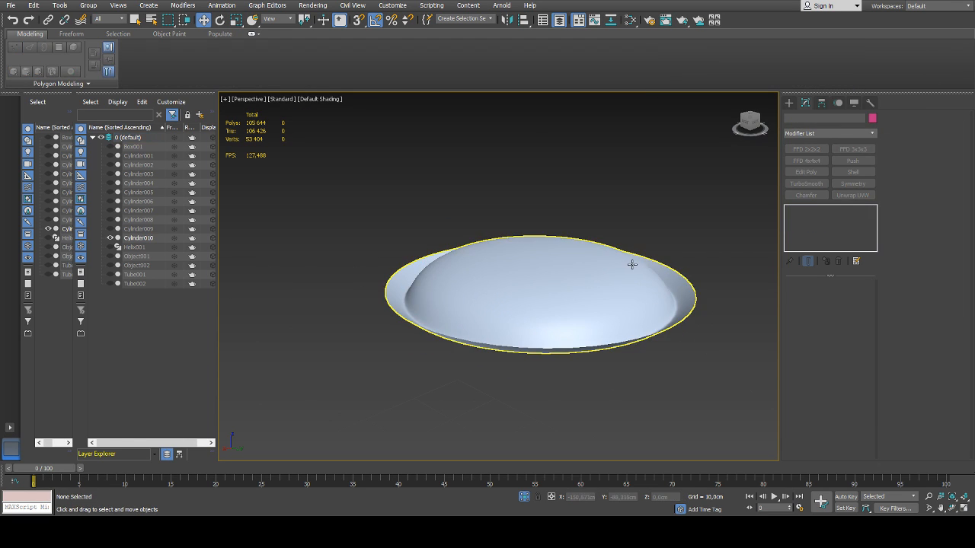
Slightly reduce the amount of the domed cap's Chamfer modifier and deselect the cap
{"action": "left_click", "coordinate": [651, 267]}
{"action": "left_click", "coordinate": [821, 218]}
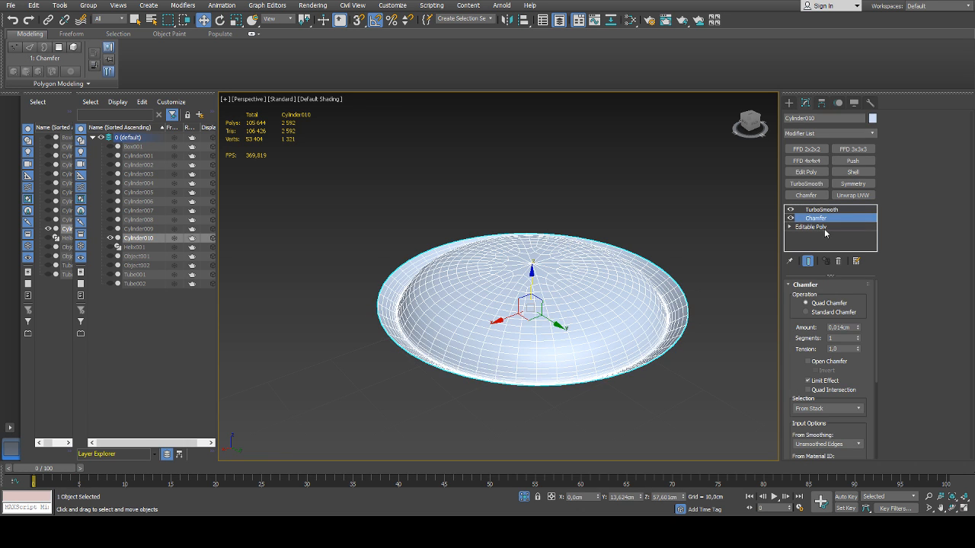
{"action": "left_click_drag", "start_coordinate": [859, 328], "coordinate": [858, 331]}
{"action": "left_click", "coordinate": [702, 236]}
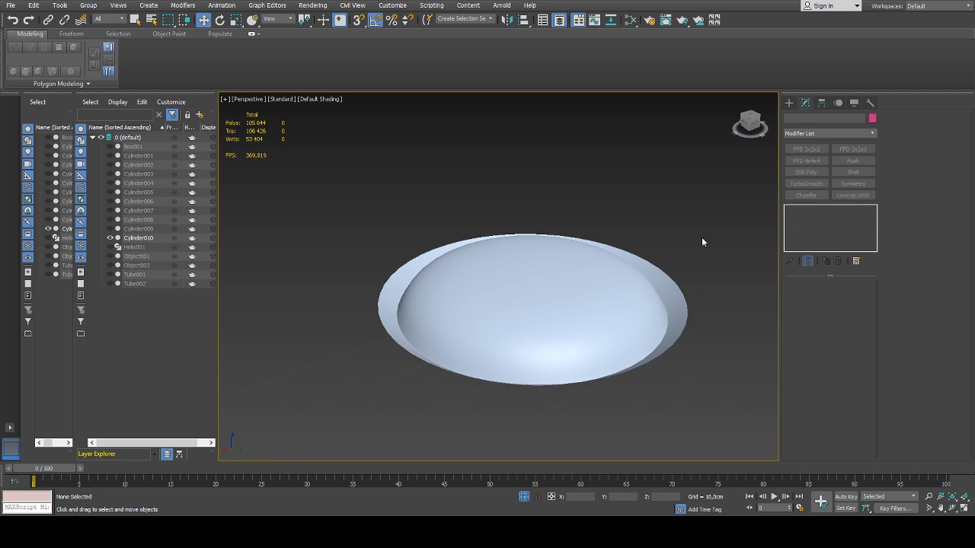
End the cap's isolation to show the whole lamp, and assign the lamp's grey material to the cap
{"action": "scroll", "coordinate": [701, 236], "scroll_direction": "down", "scroll_amount": 5}
{"action": "left_click", "coordinate": [662, 256]}
{"action": "key", "text": "z"}
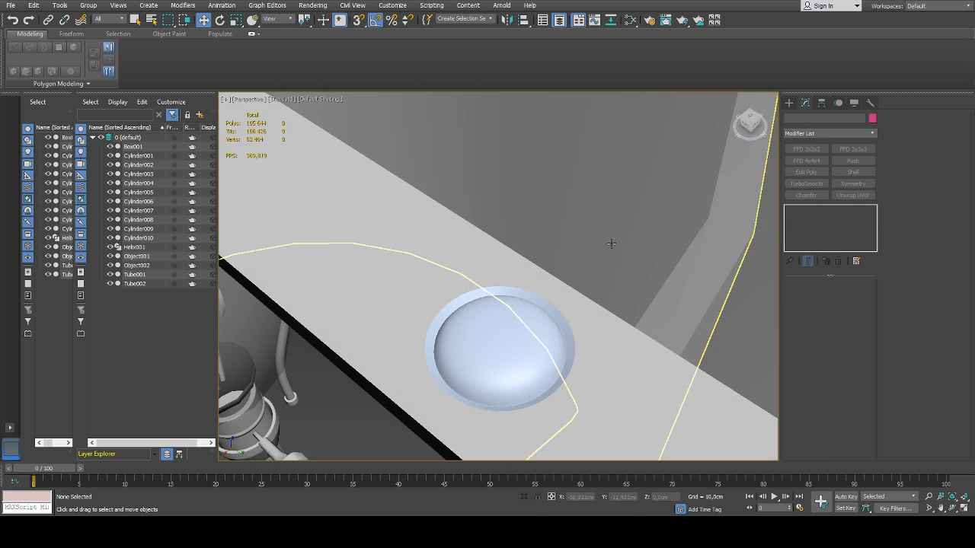
{"action": "key", "text": "m"}
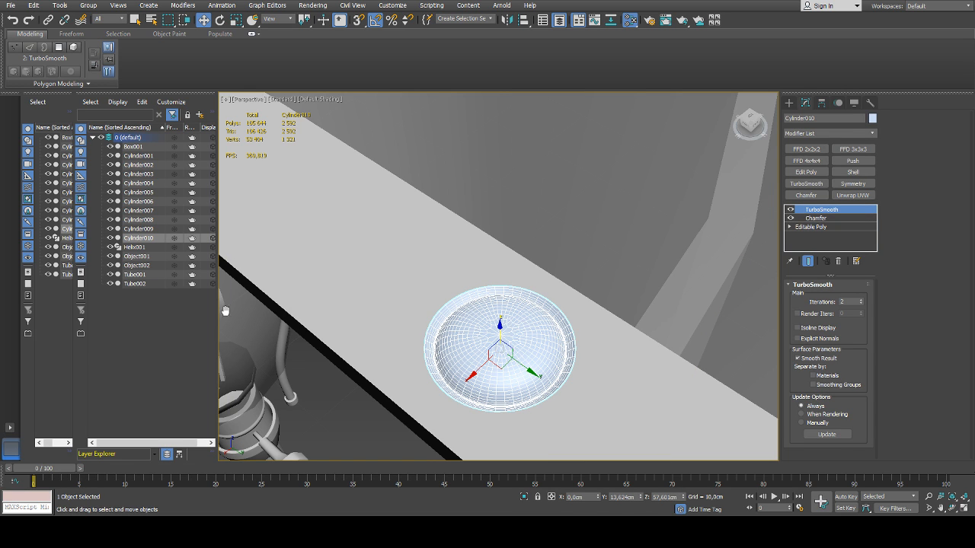
{"action": "left_click", "coordinate": [55, 148]}
{"action": "key", "text": "m"}
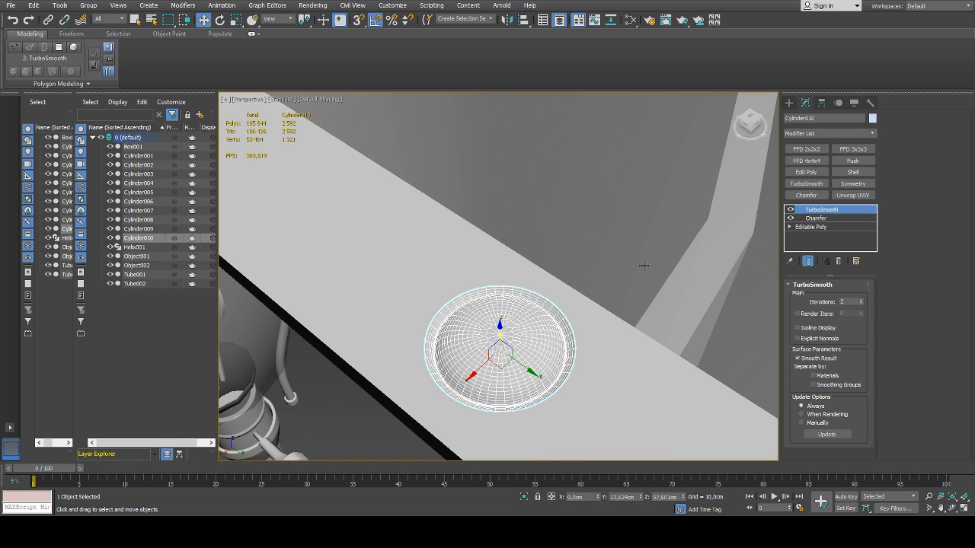
{"action": "scroll", "coordinate": [646, 266], "scroll_direction": "down", "scroll_amount": 10}
{"action": "left_click", "coordinate": [703, 279]}
Scale the domed cap on the cross arm uniformly down to about 73%
{"action": "middle_click_drag", "start_coordinate": [703, 279], "coordinate": [559, 310]}
{"action": "scroll", "coordinate": [584, 282], "scroll_direction": "up", "scroll_amount": 5}
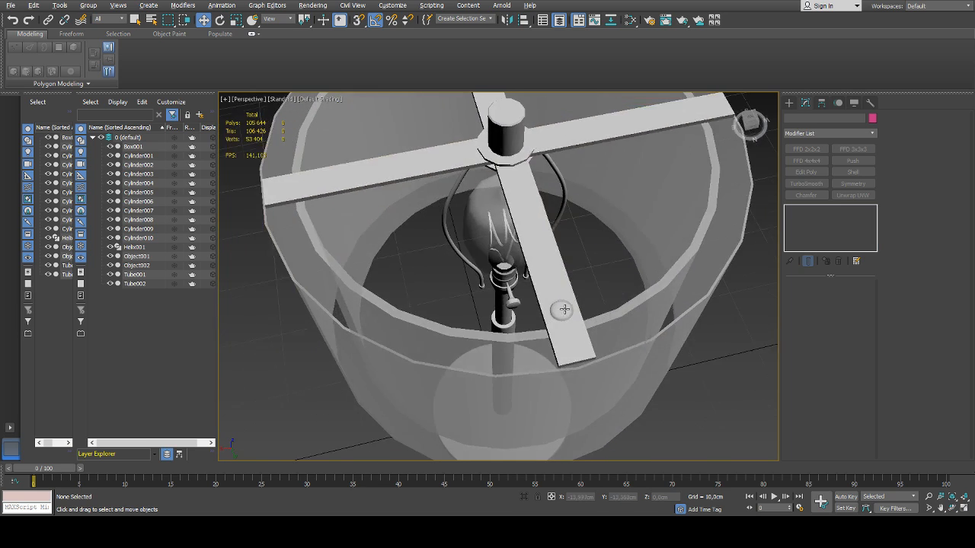
{"action": "scroll", "coordinate": [560, 311], "scroll_direction": "up", "scroll_amount": 7}
{"action": "left_click", "coordinate": [560, 311]}
{"action": "key", "text": "r"}
{"action": "left_click_drag", "start_coordinate": [548, 347], "coordinate": [550, 361]}
{"action": "scroll", "coordinate": [596, 324], "scroll_direction": "down", "scroll_amount": 4}
{"action": "middle_click_drag", "start_coordinate": [598, 326], "coordinate": [613, 333], "text": "alt"}
{"action": "key", "text": "w"}
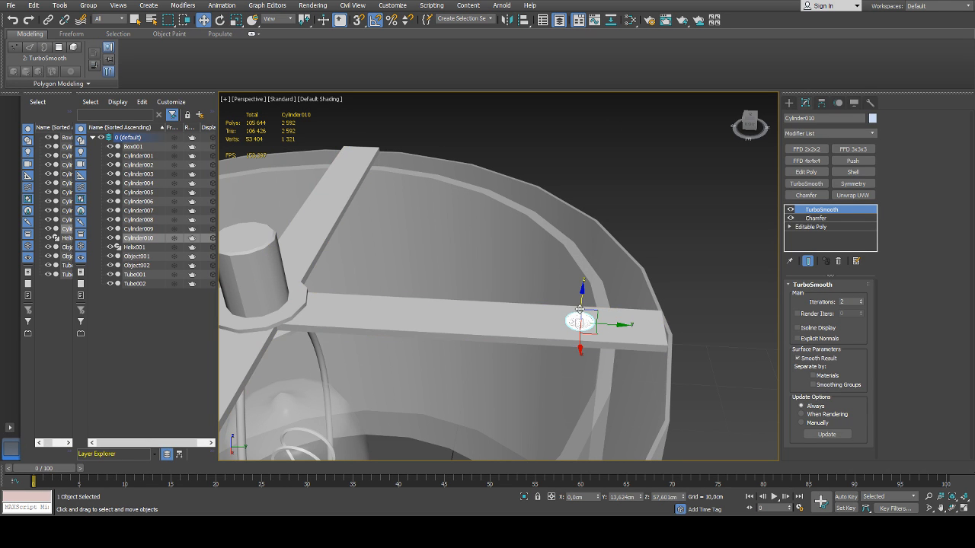
{"action": "middle_click_drag", "start_coordinate": [586, 314], "coordinate": [578, 293]}
Flatten the domed cap along Z to a scale of about 66% and deselect it
{"action": "scroll", "coordinate": [577, 291], "scroll_direction": "down", "scroll_amount": 5}
{"action": "left_click", "coordinate": [662, 272]}
{"action": "middle_click_drag", "start_coordinate": [661, 272], "coordinate": [571, 333], "text": "alt"}
{"action": "scroll", "coordinate": [508, 340], "scroll_direction": "up", "scroll_amount": 7}
{"action": "left_click", "coordinate": [547, 299]}
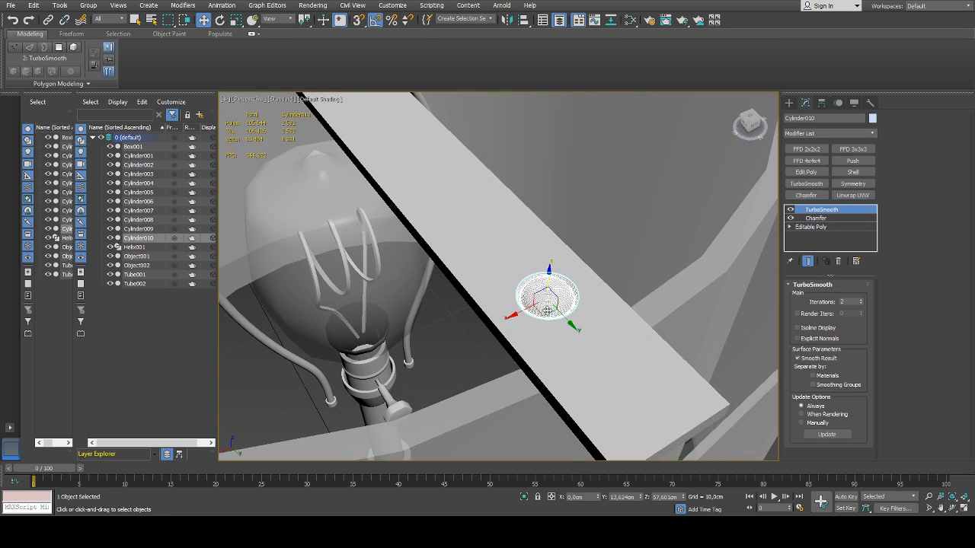
{"action": "key", "text": "r"}
{"action": "middle_click_drag", "start_coordinate": [546, 299], "coordinate": [548, 265], "text": "alt"}
{"action": "left_click_drag", "start_coordinate": [547, 265], "coordinate": [549, 279]}
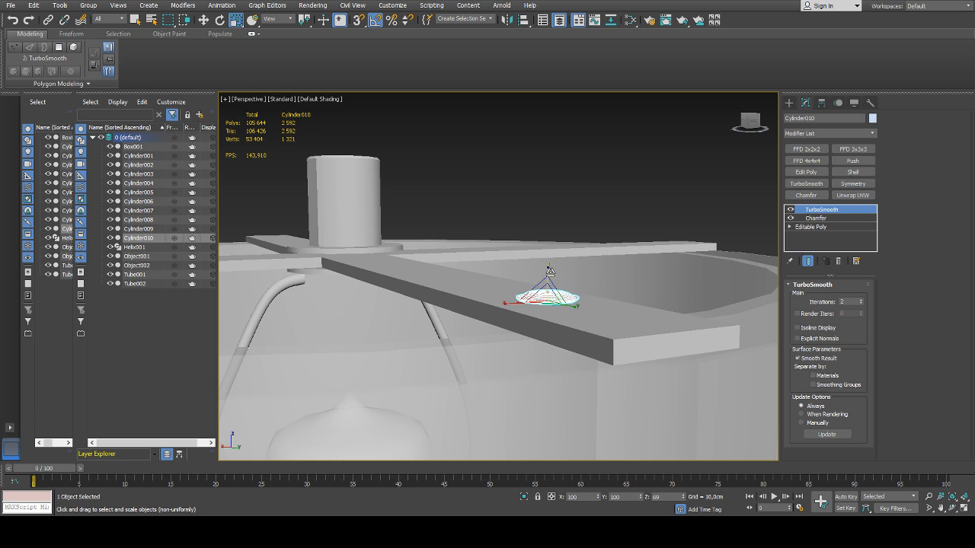
{"action": "left_click", "coordinate": [616, 226]}
Inspect the cap's size and placement on the cross arm and the whole lamp from several angles
{"action": "scroll", "coordinate": [615, 227], "scroll_direction": "down", "scroll_amount": 6}
{"action": "middle_click_drag", "start_coordinate": [614, 232], "coordinate": [564, 358], "text": "alt"}
{"action": "scroll", "coordinate": [600, 328], "scroll_direction": "up", "scroll_amount": 6}
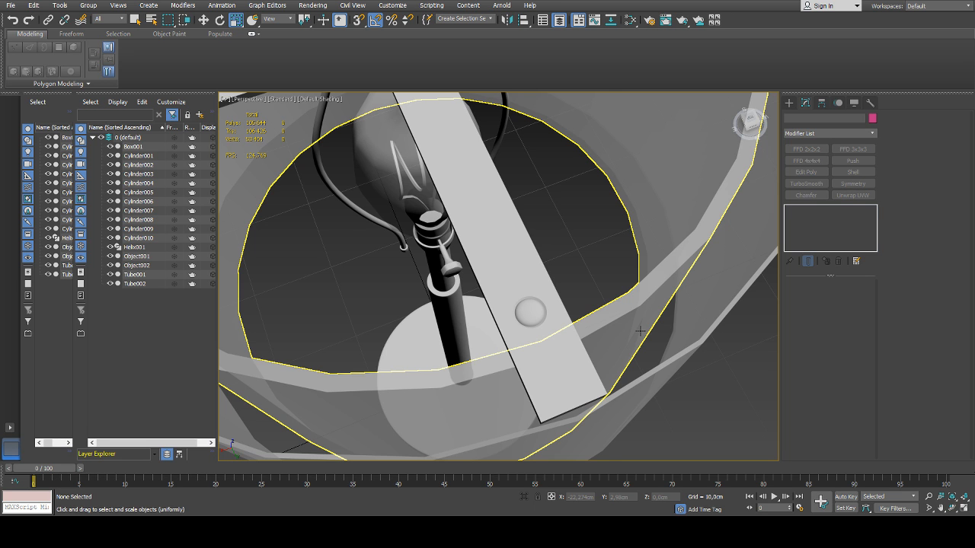
{"action": "scroll", "coordinate": [640, 330], "scroll_direction": "down", "scroll_amount": 5}
{"action": "mouse_move", "coordinate": [702, 340]}
{"action": "middle_mouse_down", "text": "alt"}
{"action": "mouse_move", "coordinate": [733, 343]}
{"action": "mouse_move", "coordinate": [709, 332]}
{"action": "middle_mouse_up", "text": "alt"}
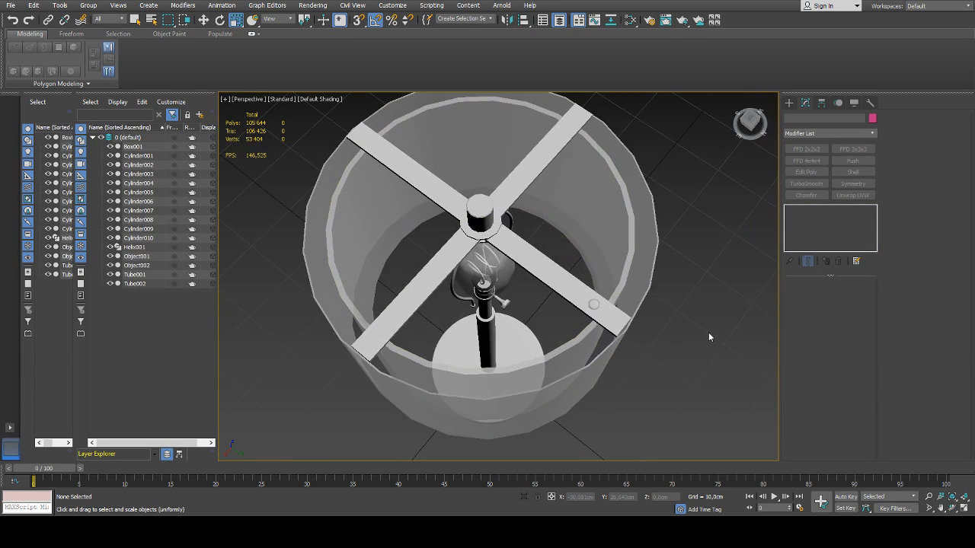
{"action": "scroll", "coordinate": [708, 333], "scroll_direction": "up", "scroll_amount": 5}
{"action": "scroll", "coordinate": [651, 341], "scroll_direction": "down", "scroll_amount": 5}
{"action": "middle_click_drag", "start_coordinate": [651, 341], "coordinate": [688, 339], "text": "alt"}
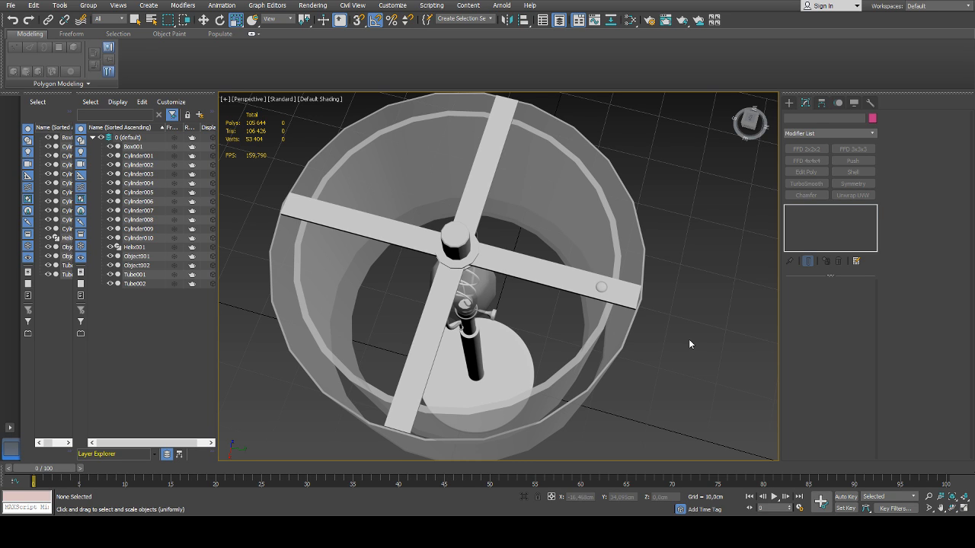
{"action": "left_click", "coordinate": [600, 285]}
{"action": "middle_click_drag", "start_coordinate": [600, 285], "coordinate": [519, 286], "text": "alt"}
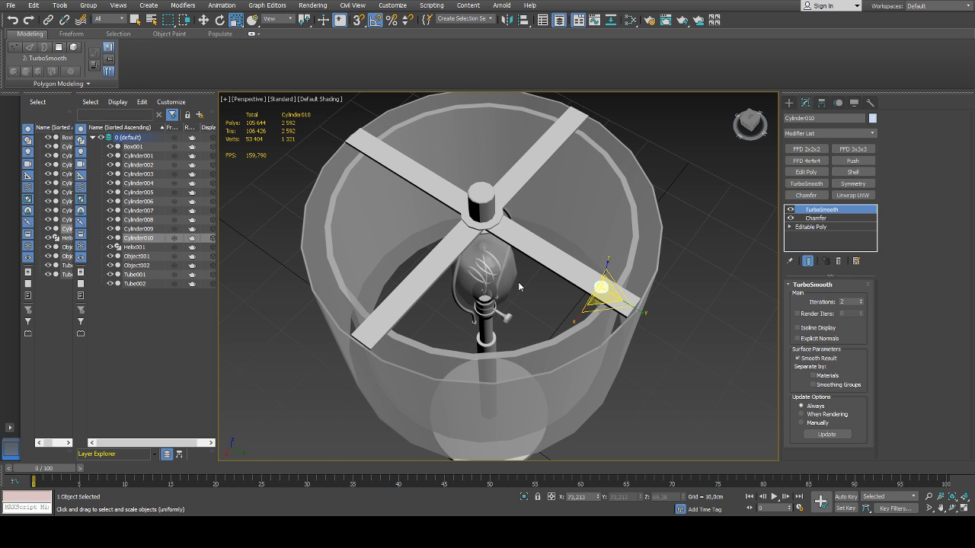
{"action": "middle_click_drag", "start_coordinate": [519, 286], "coordinate": [516, 280], "text": "alt"}
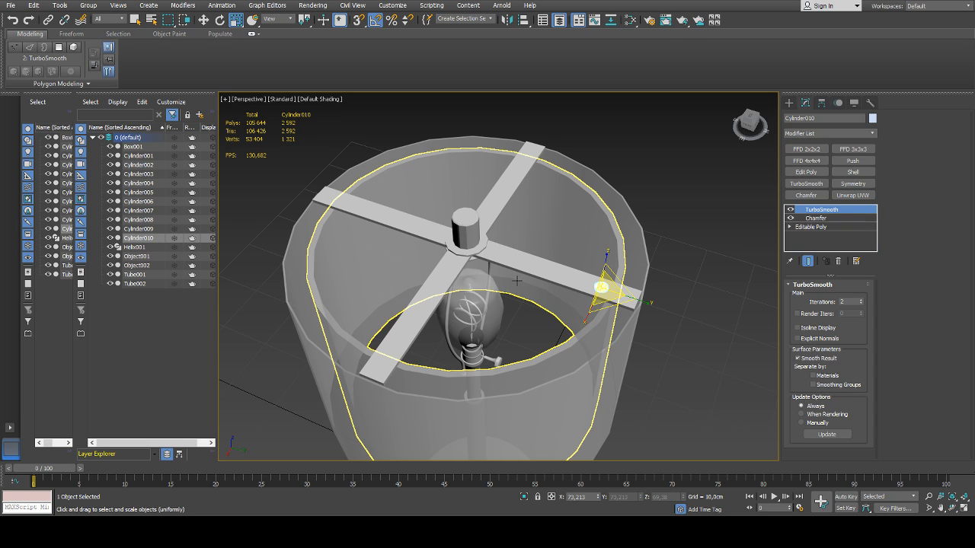
{"action": "middle_click_drag", "start_coordinate": [516, 280], "coordinate": [476, 268], "text": "alt"}
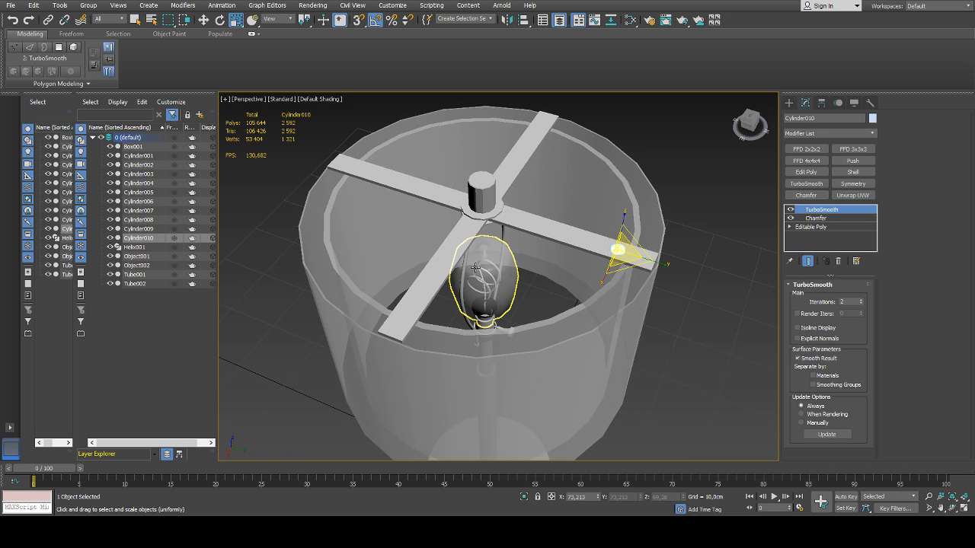
{"action": "scroll", "coordinate": [480, 258], "scroll_direction": "down", "scroll_amount": 3}
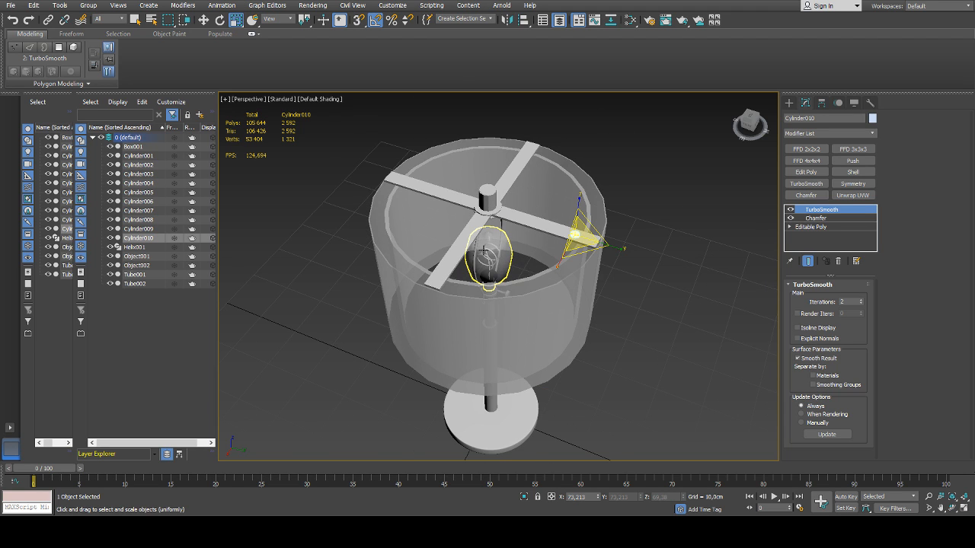
{"action": "mouse_move", "coordinate": [480, 259]}
{"action": "middle_mouse_down", "text": "alt"}
{"action": "mouse_move", "coordinate": [483, 233]}
{"action": "mouse_move", "coordinate": [466, 273]}
{"action": "mouse_move", "coordinate": [496, 239]}
{"action": "mouse_move", "coordinate": [482, 304]}
{"action": "middle_mouse_up", "text": "alt"}
{"action": "scroll", "coordinate": [466, 274], "scroll_direction": "up", "scroll_amount": 5}
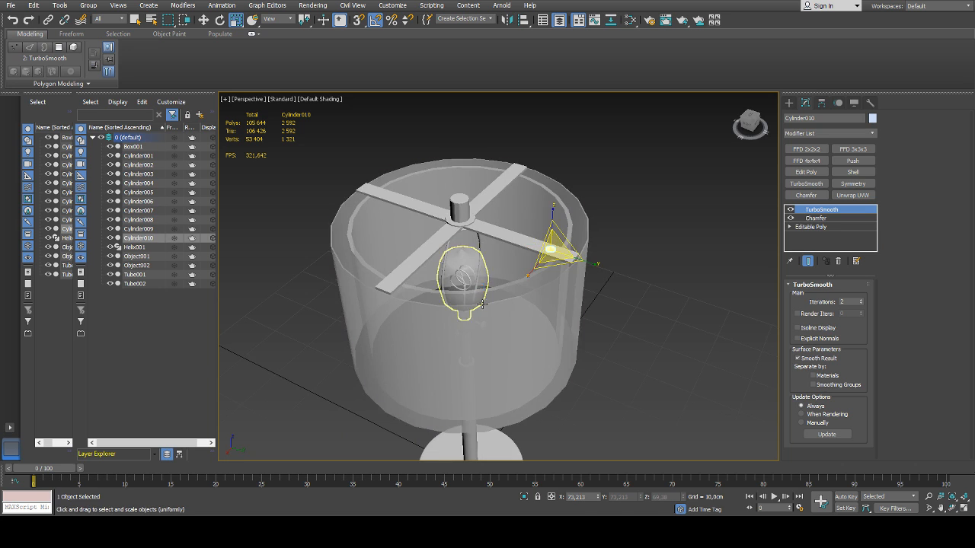
{"action": "left_click", "coordinate": [657, 302]}
{"action": "middle_click_drag", "start_coordinate": [427, 263], "coordinate": [402, 261], "text": "alt"}
{"action": "middle_click_drag", "start_coordinate": [546, 270], "coordinate": [514, 291], "text": "alt"}
{"action": "scroll", "coordinate": [505, 289], "scroll_direction": "up", "scroll_amount": 5}
{"action": "scroll", "coordinate": [505, 289], "scroll_direction": "down", "scroll_amount": 10}
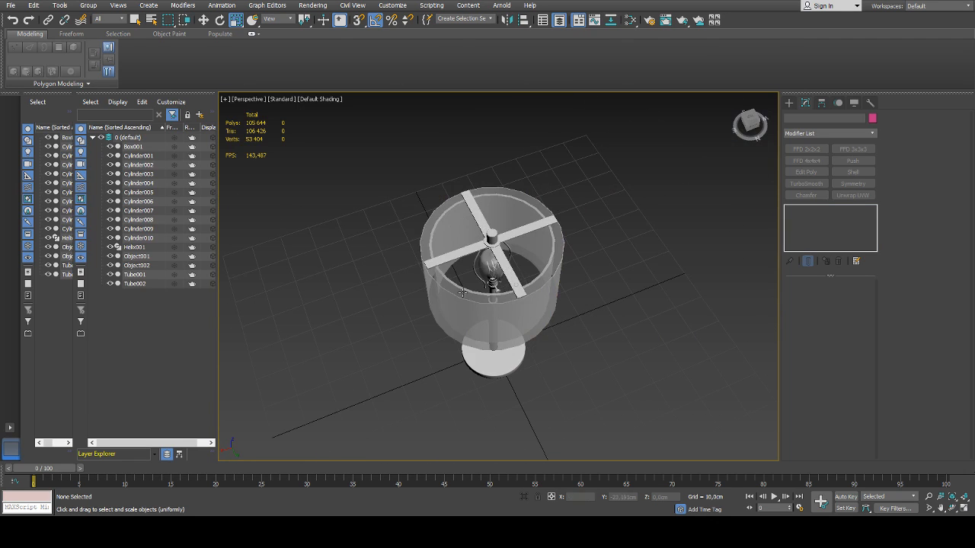
Hide the lampshade objects Tube001 and Tube002 to expose the bulb holder and its knob
{"action": "left_click", "coordinate": [109, 274]}
{"action": "left_click", "coordinate": [110, 283]}
{"action": "scroll", "coordinate": [491, 282], "scroll_direction": "up", "scroll_amount": 5}
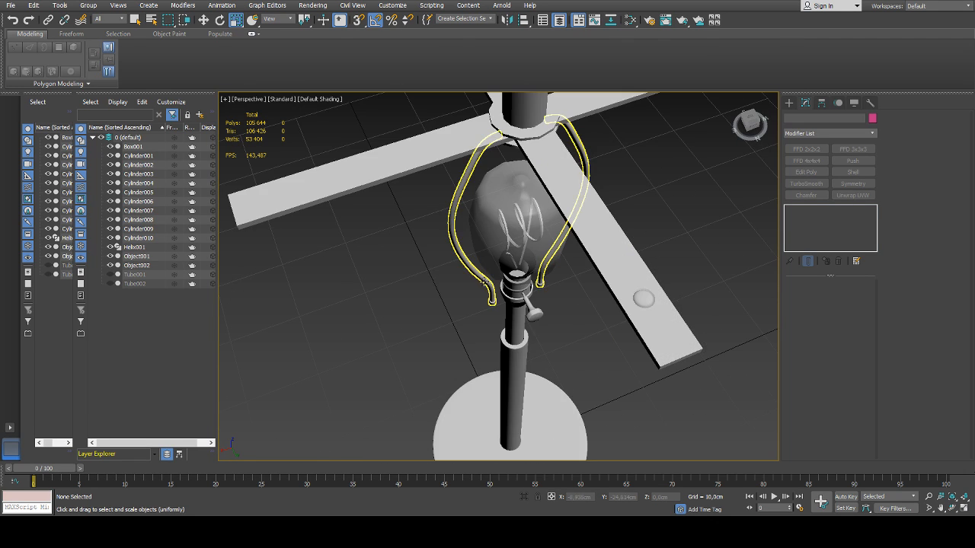
{"action": "left_click", "coordinate": [499, 288]}
{"action": "middle_click_drag", "start_coordinate": [499, 288], "coordinate": [522, 255], "text": "alt"}
{"action": "scroll", "coordinate": [559, 283], "scroll_direction": "up", "scroll_amount": 4}
{"action": "left_click", "coordinate": [586, 275]}
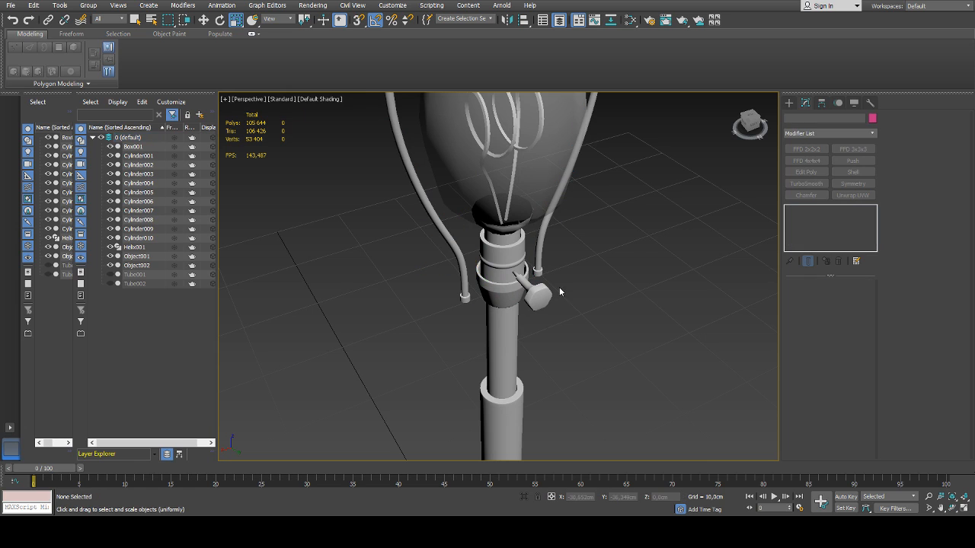
Add a TurboSmooth modifier with 2 iterations to the hexagonal knob head on the bulb holder
{"action": "left_click", "coordinate": [536, 296]}
{"action": "scroll", "coordinate": [533, 294], "scroll_direction": "up", "scroll_amount": 5}
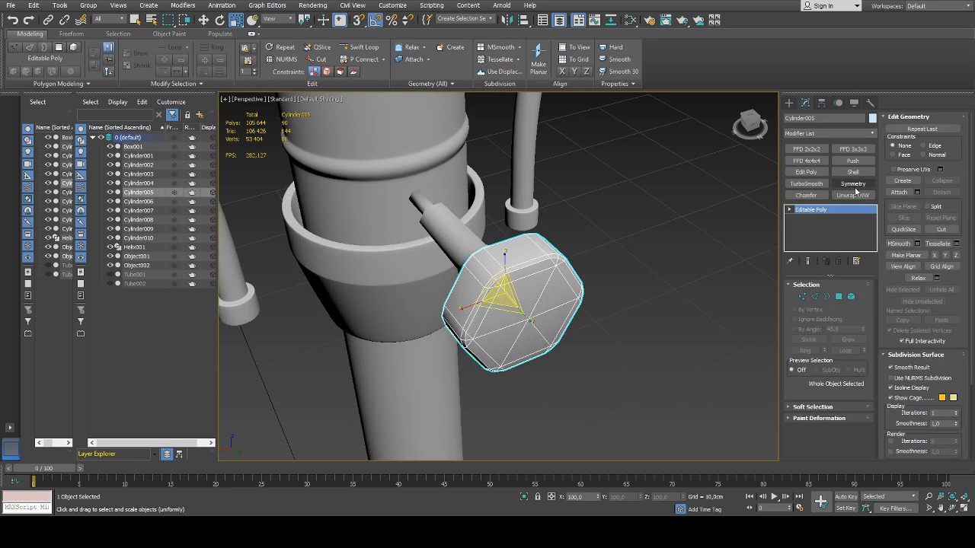
{"action": "scroll", "coordinate": [669, 258], "scroll_direction": "up", "scroll_amount": 3}
{"action": "middle_click_drag", "start_coordinate": [598, 283], "coordinate": [656, 261], "text": "alt"}
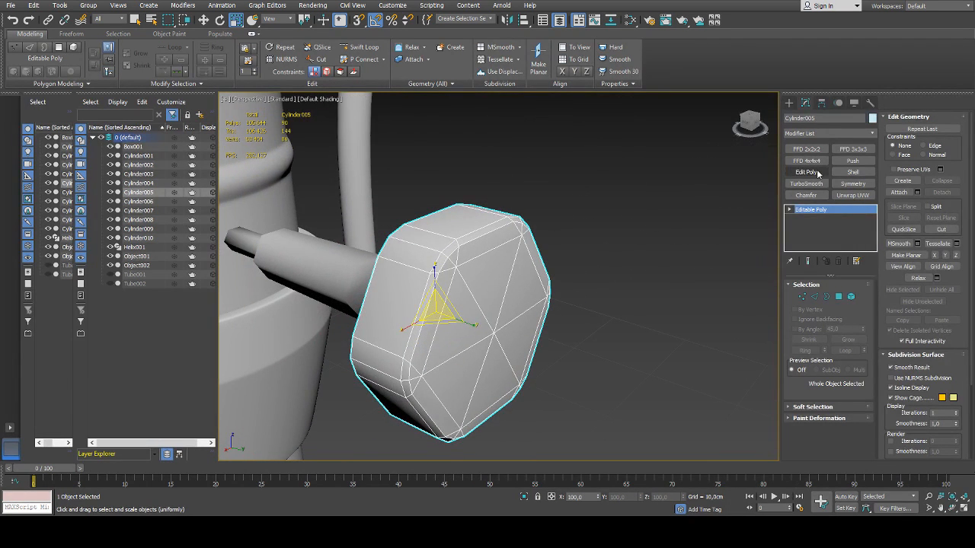
{"action": "left_click", "coordinate": [819, 183]}
{"action": "left_click", "coordinate": [860, 300]}
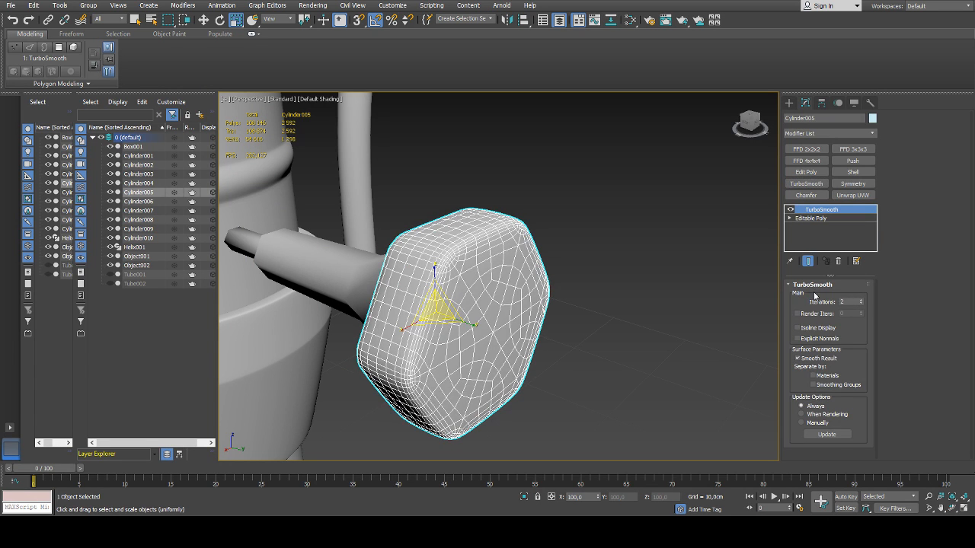
{"action": "left_click", "coordinate": [663, 271]}
Insert a Chamfer modifier below the knob head's TurboSmooth, using Unsmoothed Edges and an amount of 0.01 cm, keeping TurboSmooth enabled
{"action": "scroll", "coordinate": [585, 278], "scroll_direction": "down", "scroll_amount": 6}
{"action": "left_click", "coordinate": [565, 285]}
{"action": "scroll", "coordinate": [564, 285], "scroll_direction": "up", "scroll_amount": 6}
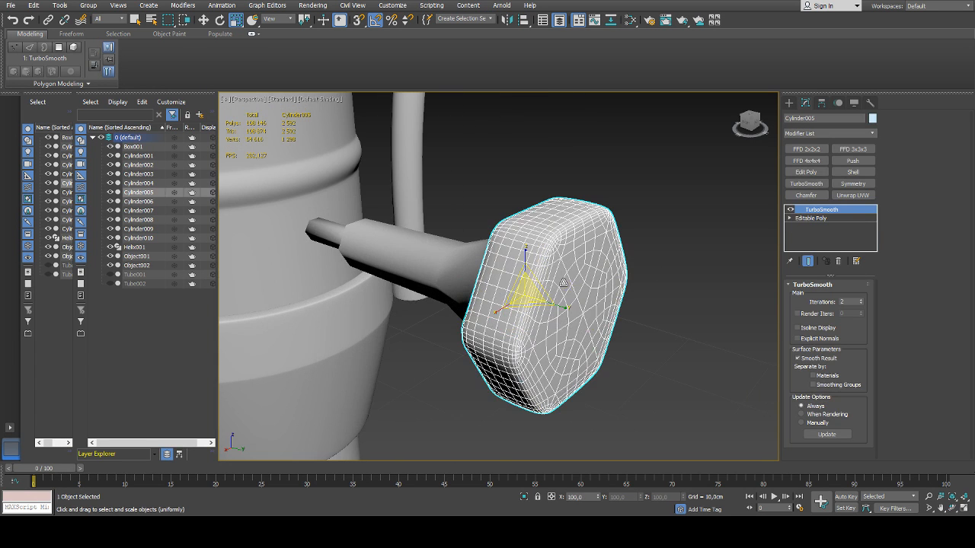
{"action": "left_click", "coordinate": [791, 211]}
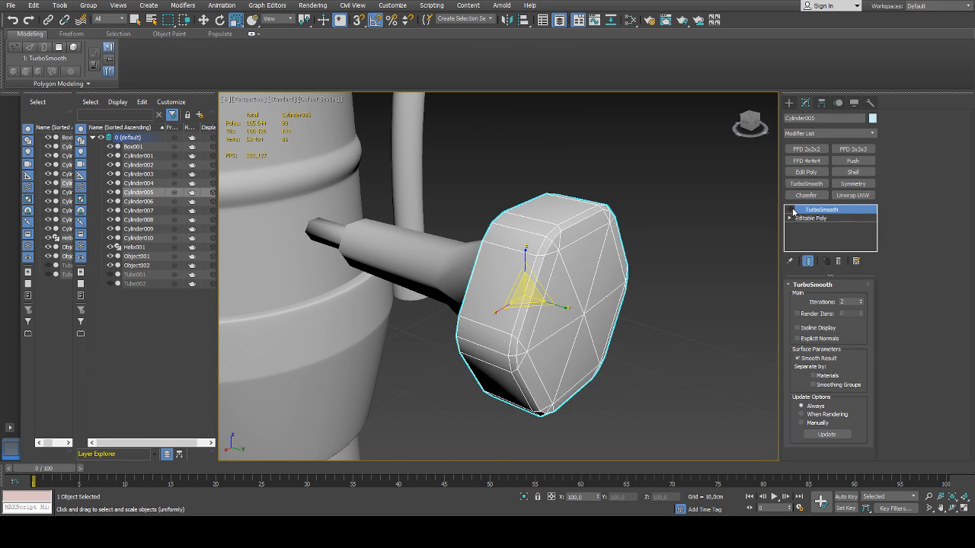
{"action": "left_click", "coordinate": [807, 218]}
{"action": "left_click", "coordinate": [808, 195]}
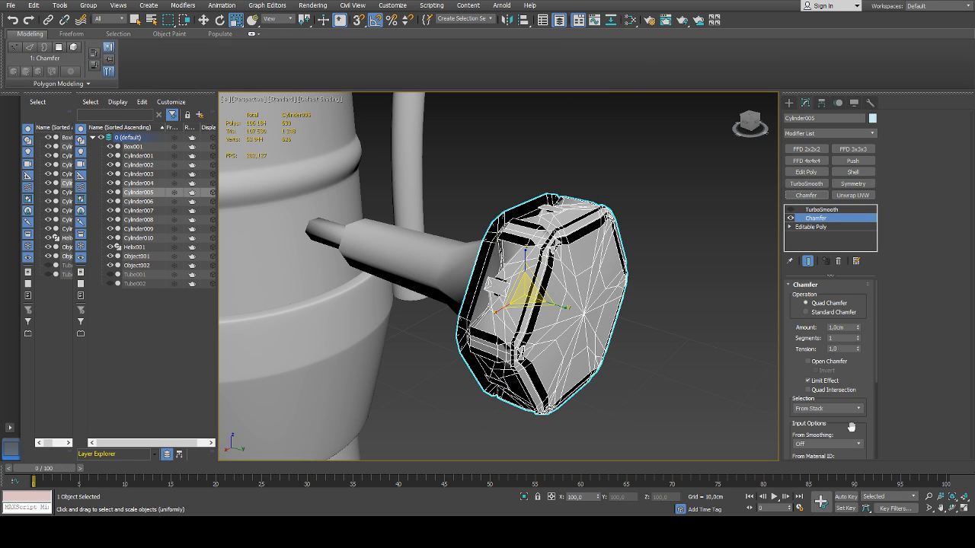
{"action": "left_click", "coordinate": [827, 469]}
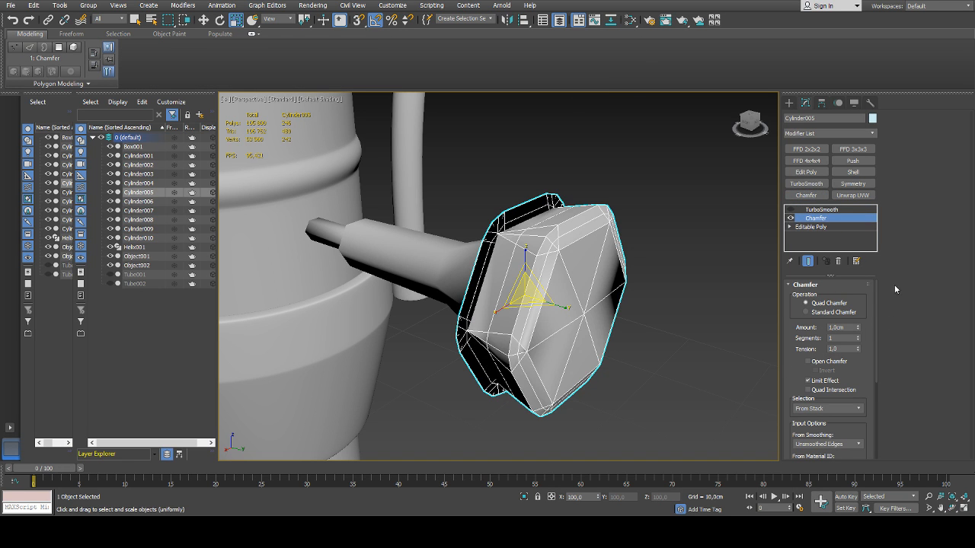
{"action": "right_click", "coordinate": [858, 328]}
{"action": "left_click_drag", "start_coordinate": [858, 329], "coordinate": [860, 322]}
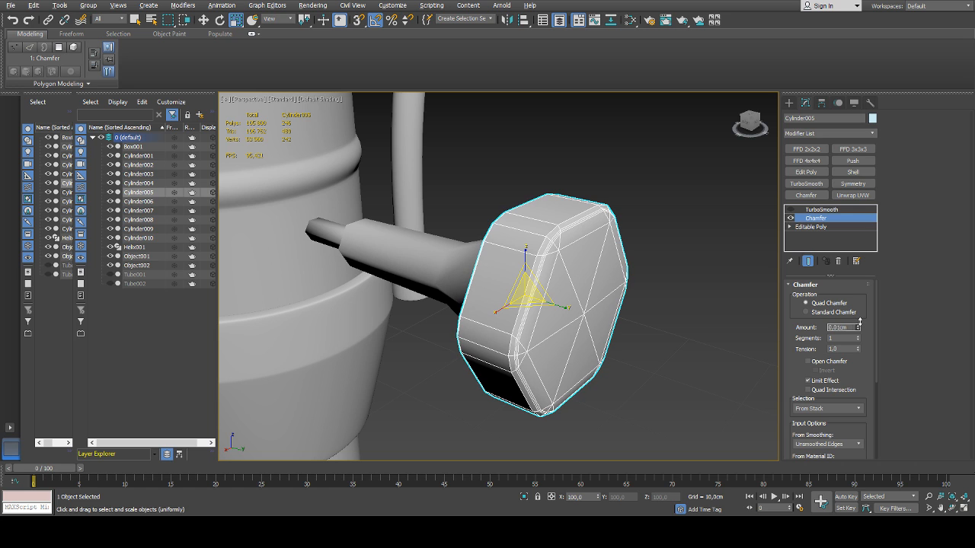
{"action": "left_click", "coordinate": [791, 211]}
{"action": "left_click", "coordinate": [727, 244]}
Add a Chamfer modifier to the knob's shaft, taking Unsmoothed Edges as input, with an amount of 0.007 cm
{"action": "scroll", "coordinate": [712, 263], "scroll_direction": "down", "scroll_amount": 5}
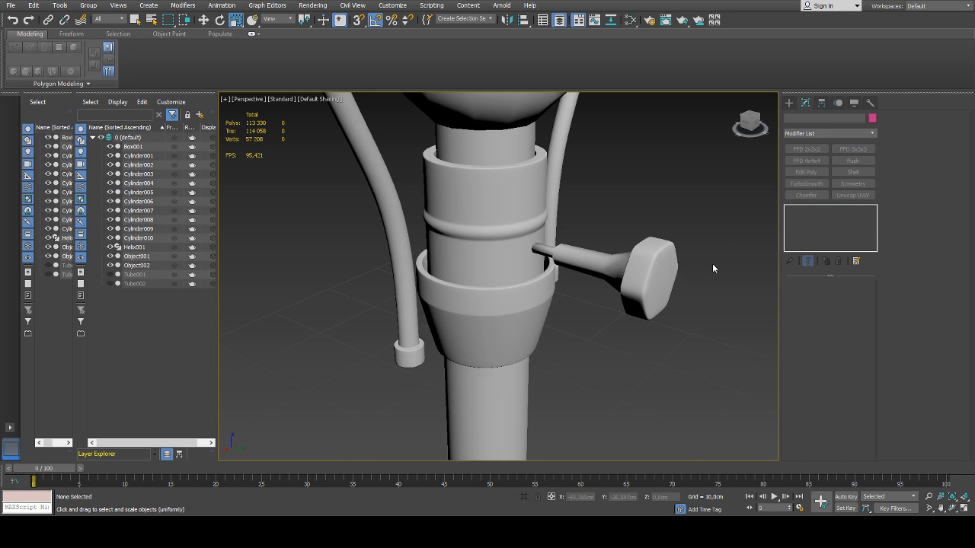
{"action": "middle_click_drag", "start_coordinate": [508, 221], "coordinate": [540, 230]}
{"action": "left_click", "coordinate": [568, 286]}
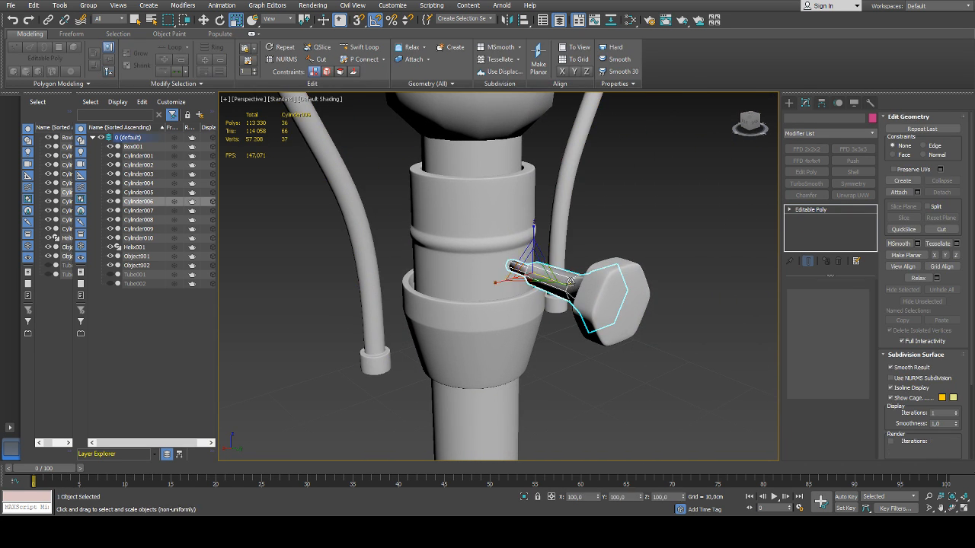
{"action": "middle_click_drag", "start_coordinate": [568, 285], "coordinate": [629, 273], "text": "alt"}
{"action": "scroll", "coordinate": [570, 270], "scroll_direction": "up", "scroll_amount": 4}
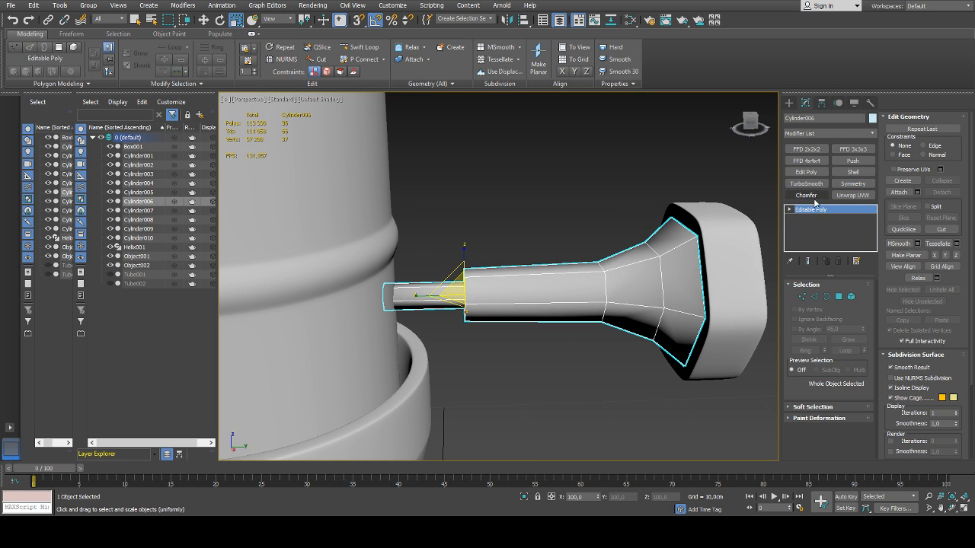
{"action": "left_click", "coordinate": [806, 195]}
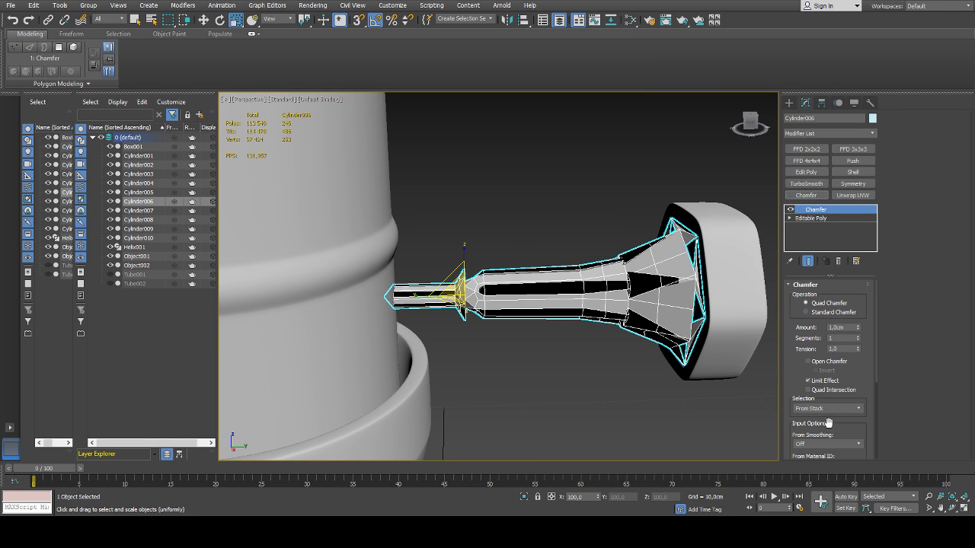
{"action": "left_click", "coordinate": [817, 472]}
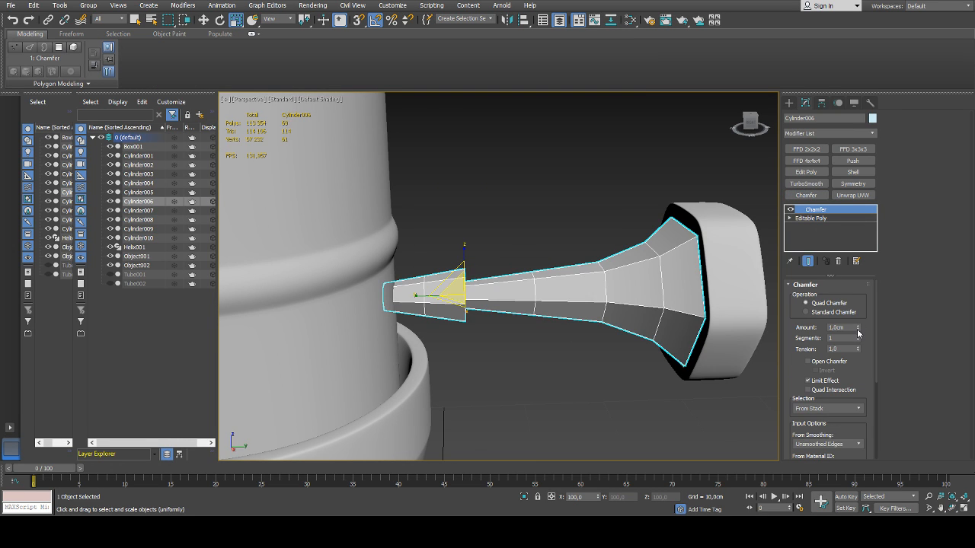
{"action": "right_click", "coordinate": [858, 330]}
{"action": "left_click_drag", "start_coordinate": [858, 328], "coordinate": [859, 320]}
Add a TurboSmooth modifier with 2 iterations above the Chamfer on the knob's shaft
{"action": "middle_click_drag", "start_coordinate": [572, 285], "coordinate": [629, 279], "text": "alt"}
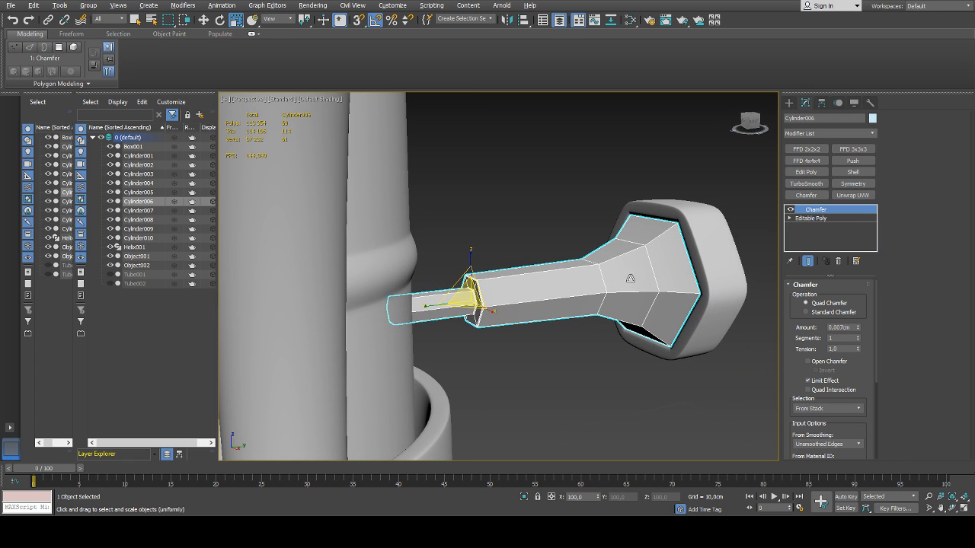
{"action": "left_click", "coordinate": [805, 184]}
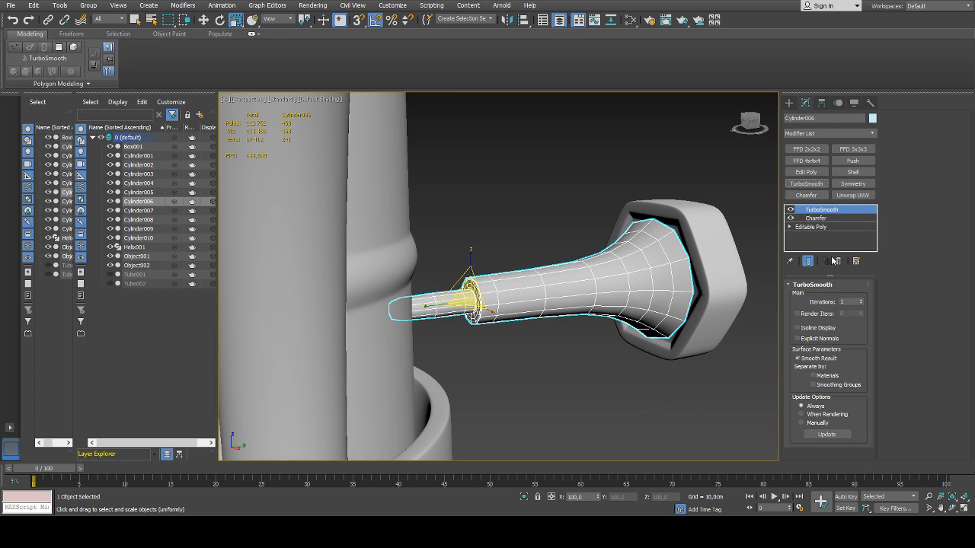
{"action": "left_click", "coordinate": [861, 300]}
{"action": "middle_click_drag", "start_coordinate": [566, 281], "coordinate": [534, 288], "text": "alt"}
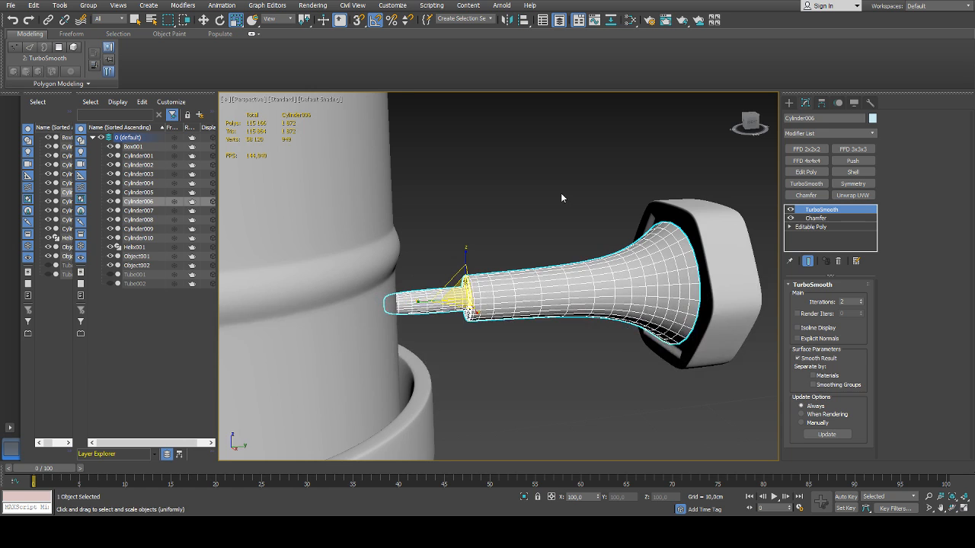
Isolate the knob's shaft and delete the centre vertex of its narrow end cap in the Editable Poly
{"action": "key", "text": "alt+q"}
{"action": "middle_click_drag", "start_coordinate": [561, 198], "coordinate": [608, 249], "text": "alt"}
{"action": "left_click", "coordinate": [830, 227]}
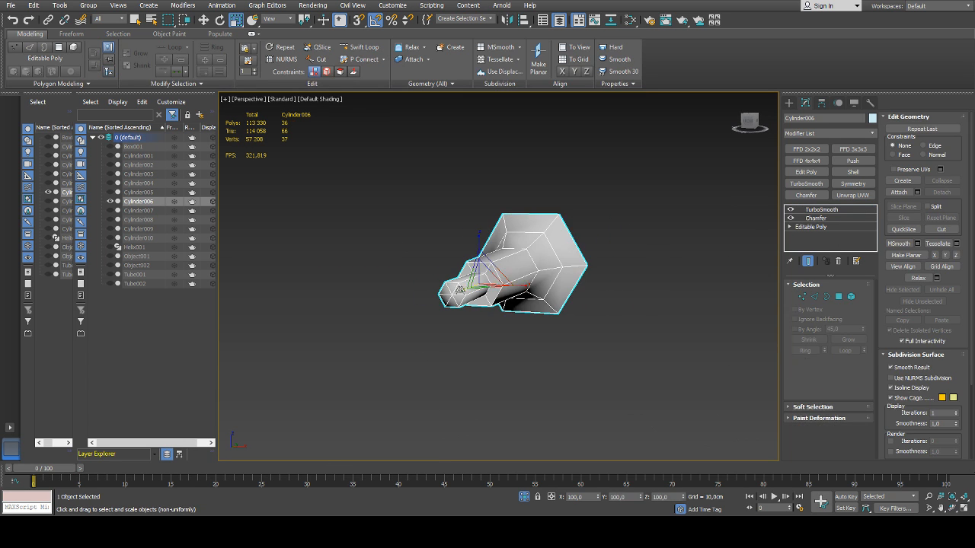
{"action": "scroll", "coordinate": [490, 325], "scroll_direction": "up", "scroll_amount": 4}
{"action": "key", "text": "1"}
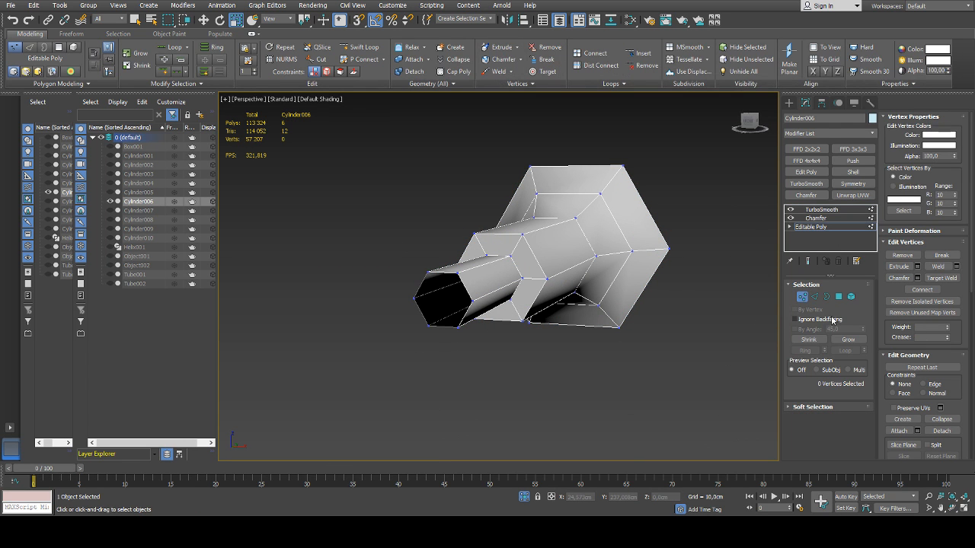
{"action": "left_click", "coordinate": [668, 299]}
{"action": "middle_click_drag", "start_coordinate": [668, 299], "coordinate": [566, 299], "text": "alt"}
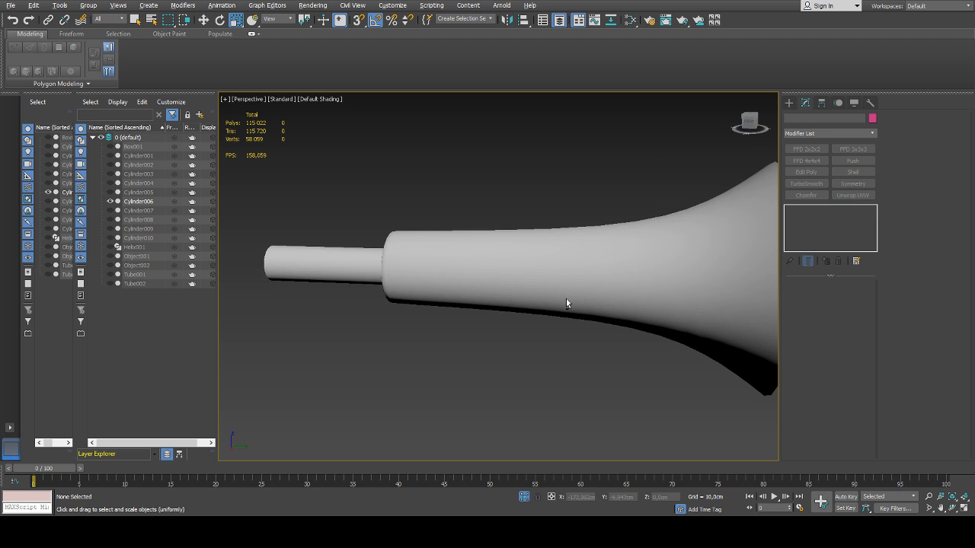
Set the Chamfer amount on the knob's shaft to 0.01 cm and leave isolation mode
{"action": "scroll", "coordinate": [566, 303], "scroll_direction": "down", "scroll_amount": 2}
{"action": "scroll", "coordinate": [431, 261], "scroll_direction": "up", "scroll_amount": 6}
{"action": "left_click", "coordinate": [446, 264]}
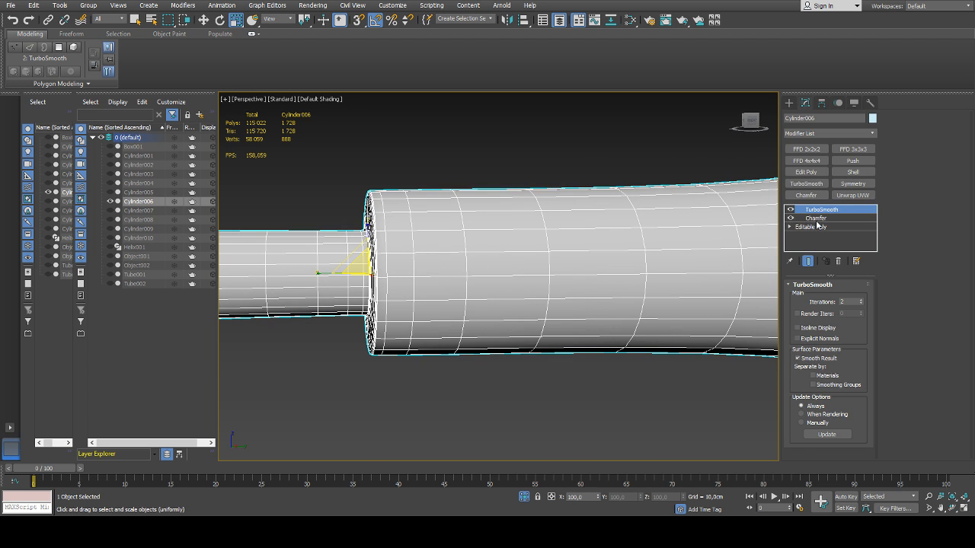
{"action": "left_click", "coordinate": [815, 220]}
{"action": "middle_click_drag", "start_coordinate": [506, 273], "coordinate": [569, 282], "text": "alt"}
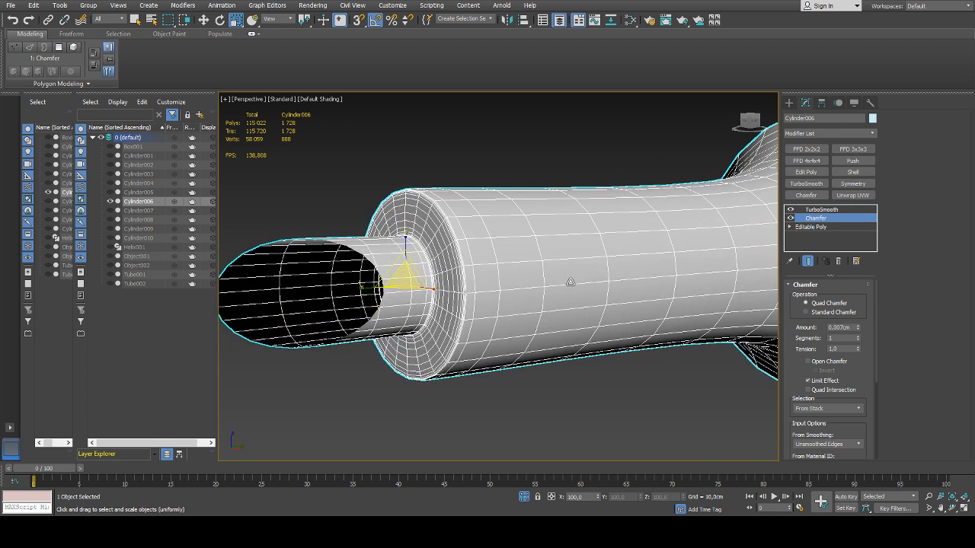
{"action": "left_click_drag", "start_coordinate": [858, 327], "coordinate": [859, 320]}
{"action": "scroll", "coordinate": [579, 286], "scroll_direction": "down", "scroll_amount": 6}
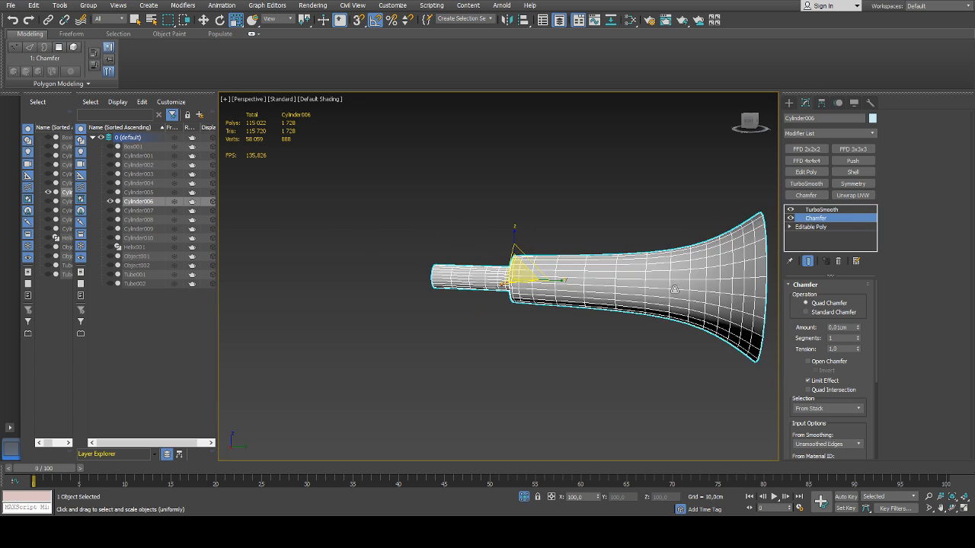
{"action": "left_click", "coordinate": [631, 265]}
{"action": "key", "text": "alt+q"}
{"action": "middle_click_drag", "start_coordinate": [581, 218], "coordinate": [582, 205], "text": "alt"}
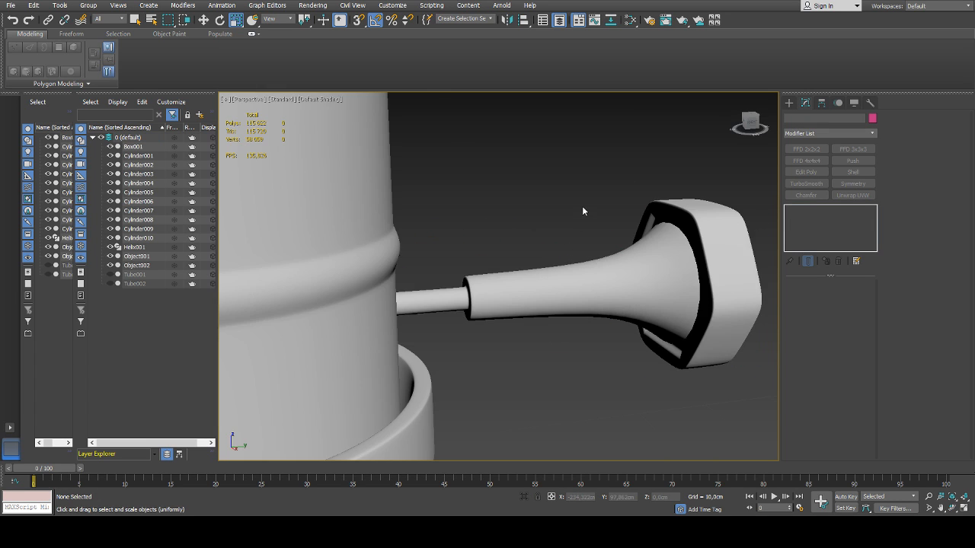
Examine the bulb holder's smoothed collar and the tube below it where it enters the lamp's stand pole
{"action": "scroll", "coordinate": [566, 275], "scroll_direction": "down", "scroll_amount": 3}
{"action": "middle_click_drag", "start_coordinate": [570, 283], "coordinate": [575, 300], "text": "alt"}
{"action": "key", "text": "z"}
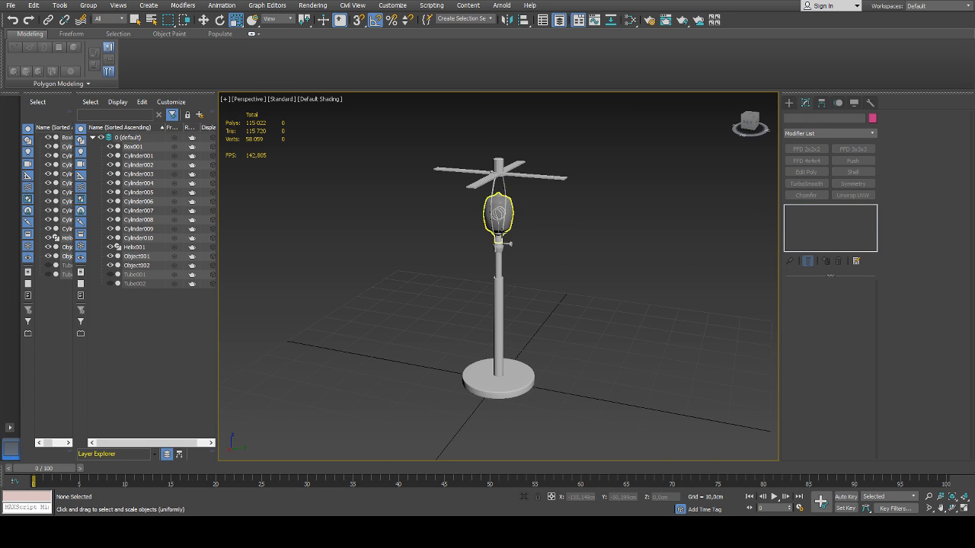
{"action": "scroll", "coordinate": [501, 240], "scroll_direction": "up", "scroll_amount": 8}
{"action": "left_click", "coordinate": [485, 244]}
{"action": "middle_click_drag", "start_coordinate": [486, 246], "coordinate": [477, 268], "text": "alt"}
{"action": "left_click", "coordinate": [485, 318]}
{"action": "scroll", "coordinate": [485, 317], "scroll_direction": "up", "scroll_amount": 5}
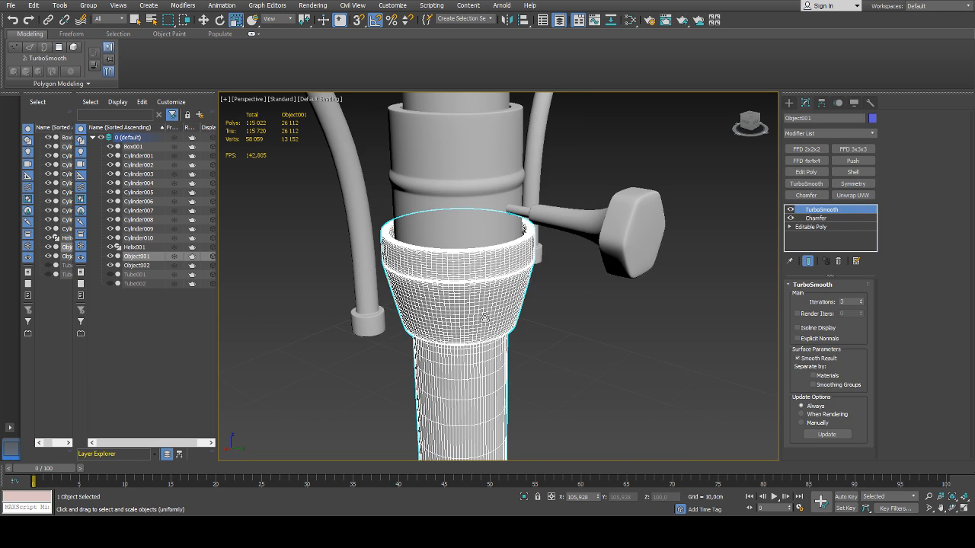
{"action": "left_click", "coordinate": [608, 316]}
{"action": "scroll", "coordinate": [495, 249], "scroll_direction": "up", "scroll_amount": 5}
{"action": "left_click", "coordinate": [506, 268]}
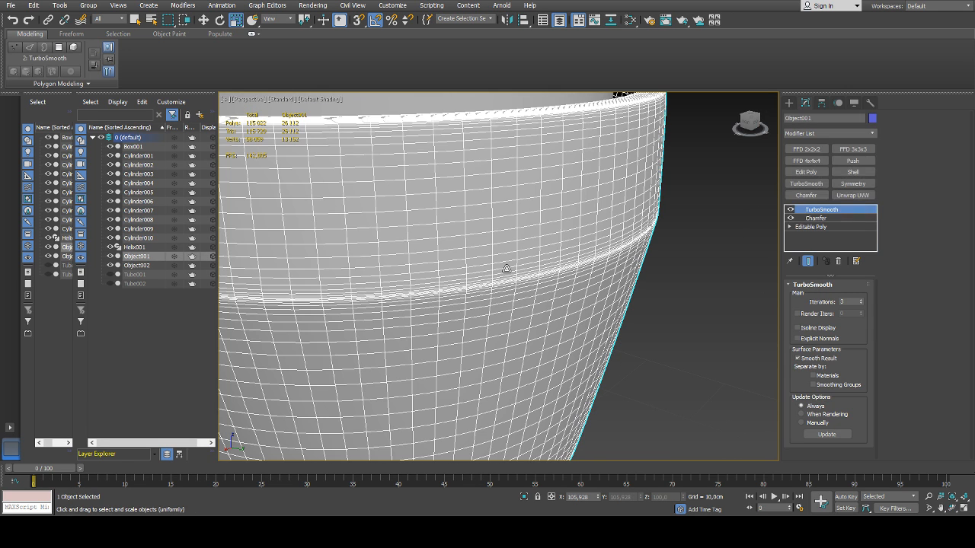
{"action": "scroll", "coordinate": [517, 273], "scroll_direction": "down", "scroll_amount": 9}
{"action": "middle_click_drag", "start_coordinate": [560, 338], "coordinate": [547, 272]}
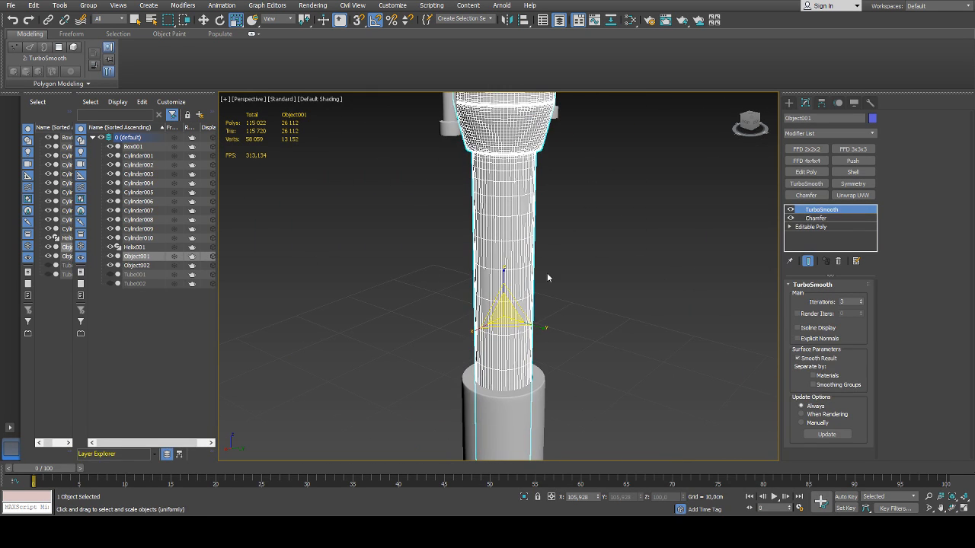
{"action": "scroll", "coordinate": [534, 325], "scroll_direction": "down", "scroll_amount": 5}
{"action": "middle_click_drag", "start_coordinate": [570, 337], "coordinate": [593, 312]}
Move the bottom vertex ring of the holder tube Object001 up to about Z 30 cm, near the stand pole's upper rim
{"action": "left_click", "coordinate": [810, 227]}
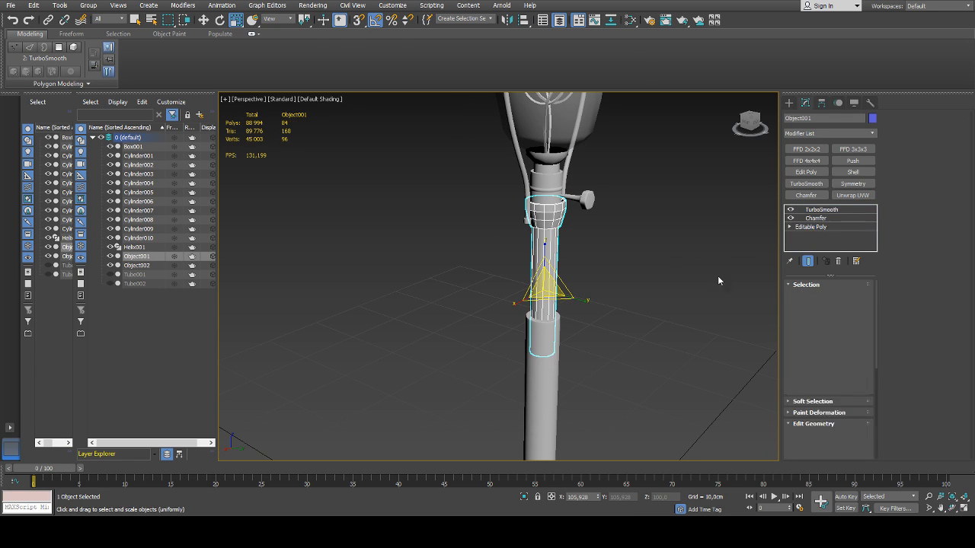
{"action": "key", "text": "1"}
{"action": "key", "text": "F3"}
{"action": "key", "text": "F3"}
{"action": "left_click_drag", "start_coordinate": [607, 309], "coordinate": [503, 387]}
{"action": "key", "text": "w"}
{"action": "left_click_drag", "start_coordinate": [542, 321], "coordinate": [549, 288]}
{"action": "scroll", "coordinate": [543, 326], "scroll_direction": "up", "scroll_amount": 7}
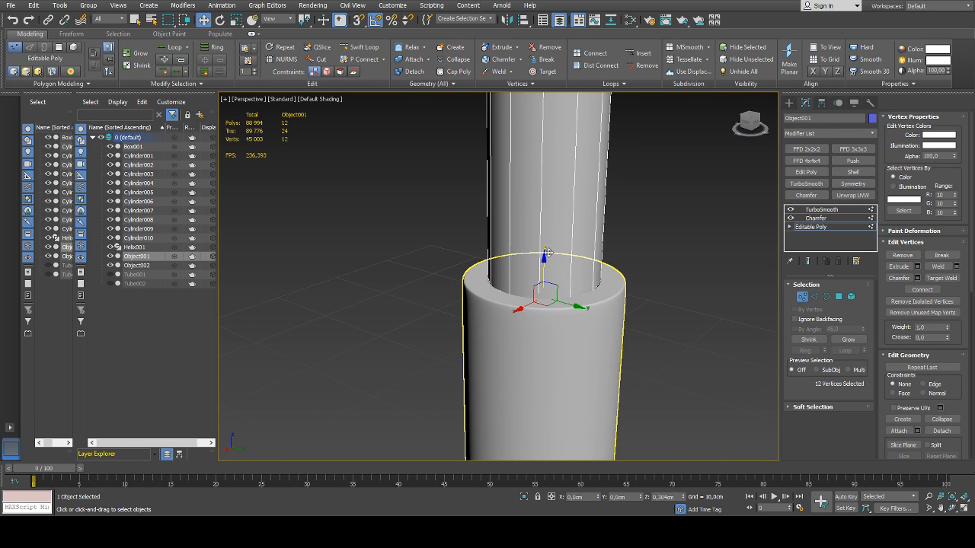
{"action": "middle_click_drag", "start_coordinate": [541, 296], "coordinate": [536, 308], "text": "alt"}
{"action": "mouse_move", "coordinate": [545, 273]}
{"action": "left_mouse_down"}
{"action": "mouse_move", "coordinate": [551, 244]}
{"action": "mouse_move", "coordinate": [544, 270]}
{"action": "left_mouse_up"}
{"action": "scroll", "coordinate": [561, 308], "scroll_direction": "down", "scroll_amount": 5}
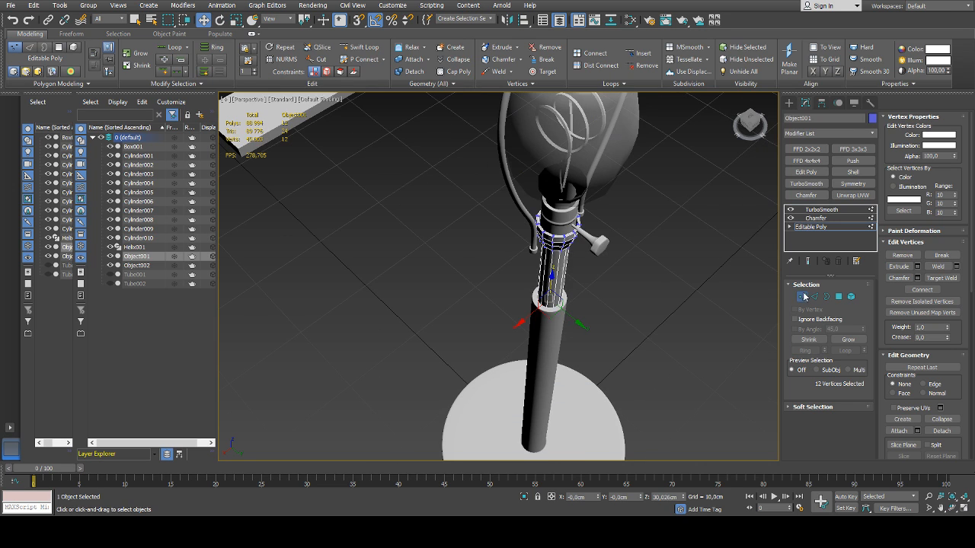
{"action": "left_click", "coordinate": [804, 297]}
Add a Chamfer modifier to the cross support Box001, using Unsmoothed Edges and an amount of 0.045 cm
{"action": "left_click", "coordinate": [705, 305]}
{"action": "middle_click_drag", "start_coordinate": [634, 313], "coordinate": [654, 278], "text": "alt"}
{"action": "scroll", "coordinate": [652, 285], "scroll_direction": "down", "scroll_amount": 3}
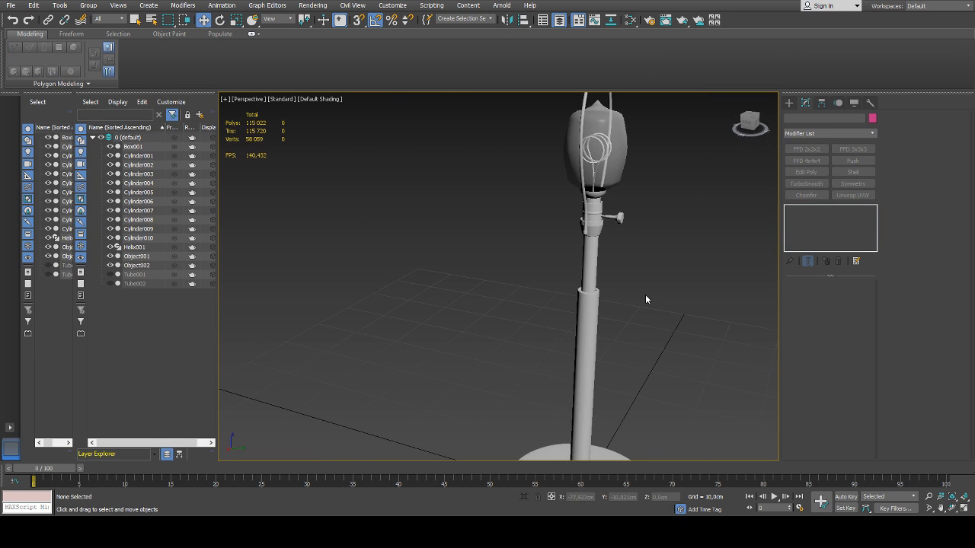
{"action": "scroll", "coordinate": [646, 294], "scroll_direction": "down", "scroll_amount": 6}
{"action": "mouse_move", "coordinate": [592, 289]}
{"action": "middle_mouse_down", "text": "alt"}
{"action": "mouse_move", "coordinate": [564, 284]}
{"action": "mouse_move", "coordinate": [583, 295]}
{"action": "middle_mouse_up", "text": "alt"}
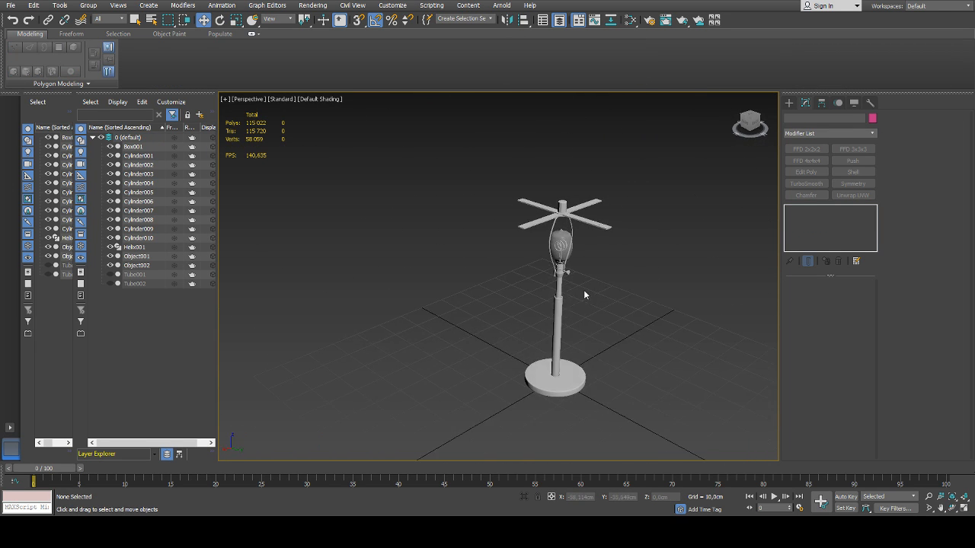
{"action": "left_click", "coordinate": [550, 216]}
{"action": "scroll", "coordinate": [547, 218], "scroll_direction": "up", "scroll_amount": 8}
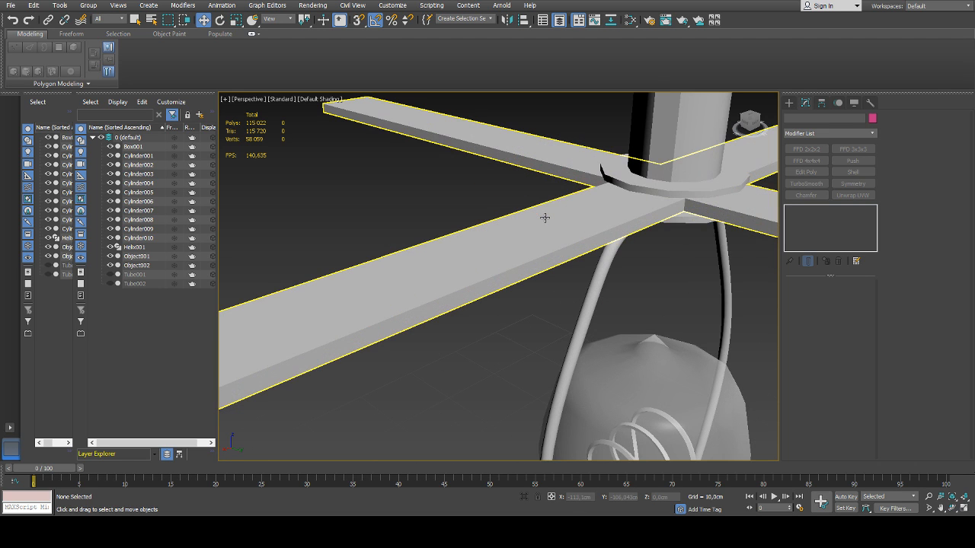
{"action": "left_click", "coordinate": [587, 222]}
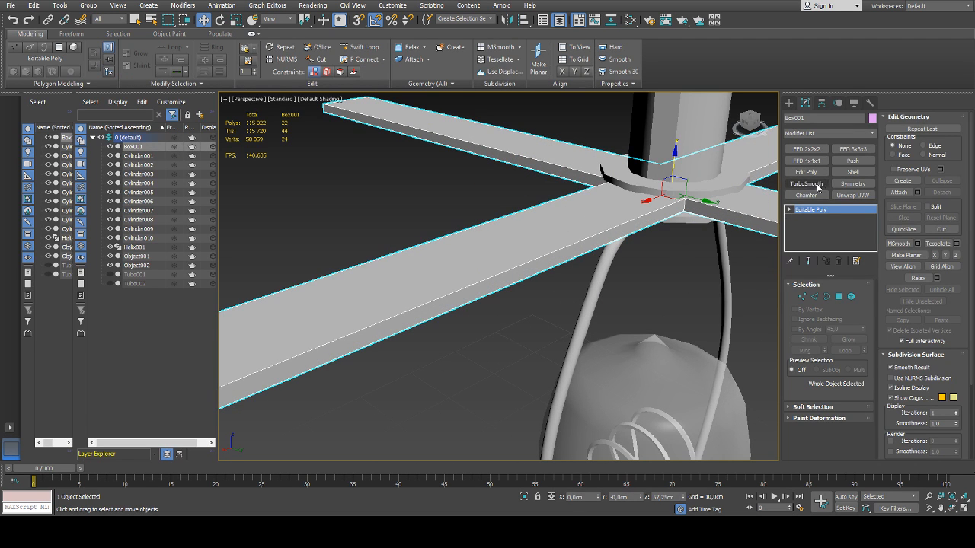
{"action": "left_click", "coordinate": [806, 195]}
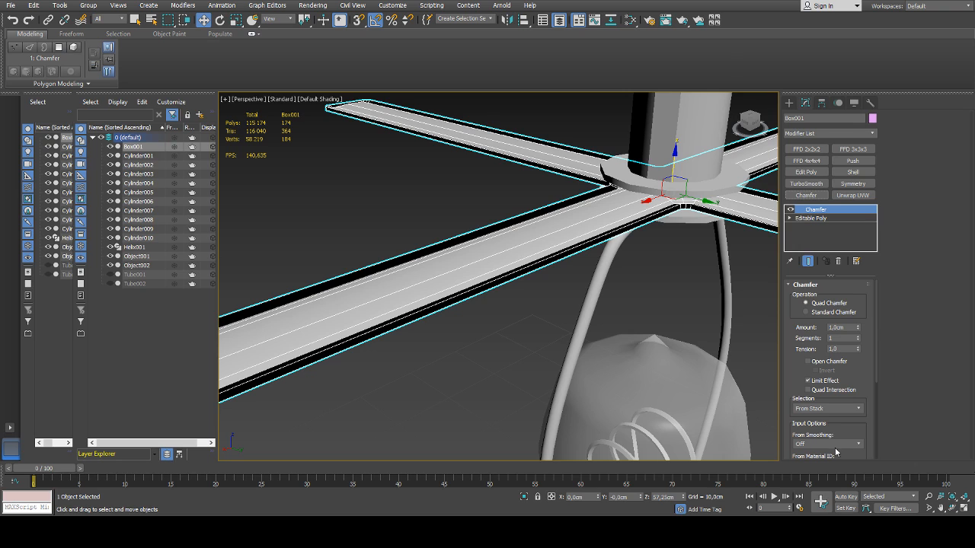
{"action": "right_click", "coordinate": [857, 329]}
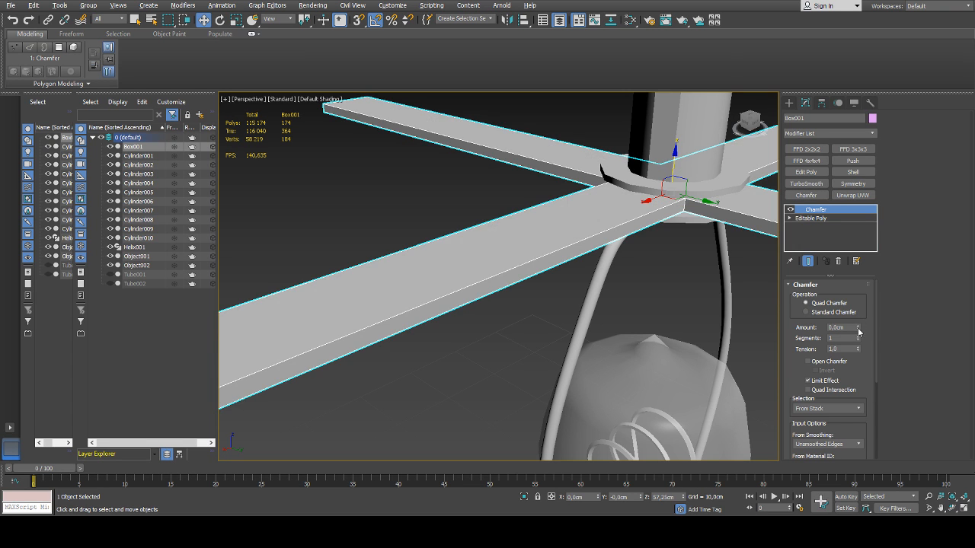
{"action": "left_click_drag", "start_coordinate": [857, 328], "coordinate": [858, 304]}
Add a TurboSmooth modifier with 2 iterations to the cross support and check the smoothed arms
{"action": "left_click", "coordinate": [806, 184]}
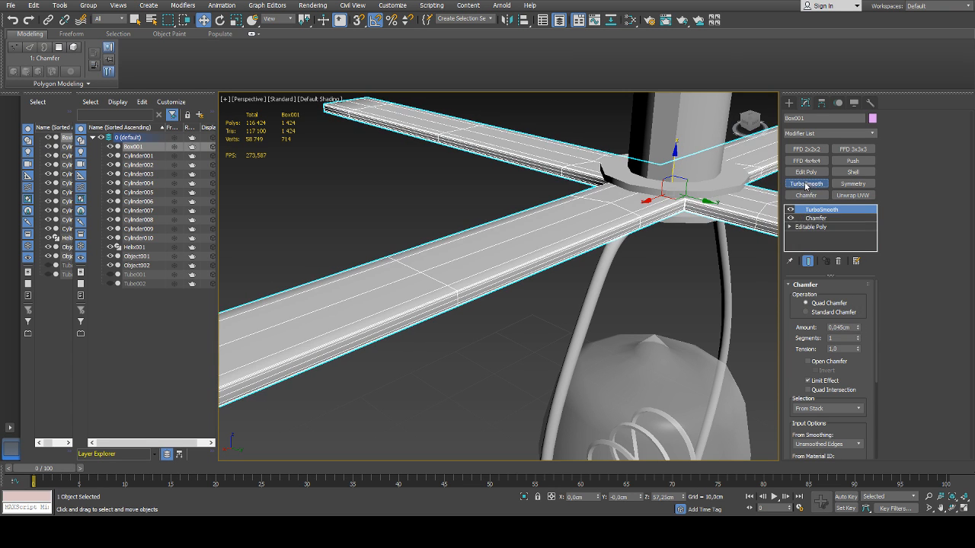
{"action": "left_click", "coordinate": [861, 301]}
{"action": "left_click", "coordinate": [491, 375]}
{"action": "scroll", "coordinate": [494, 370], "scroll_direction": "down", "scroll_amount": 5}
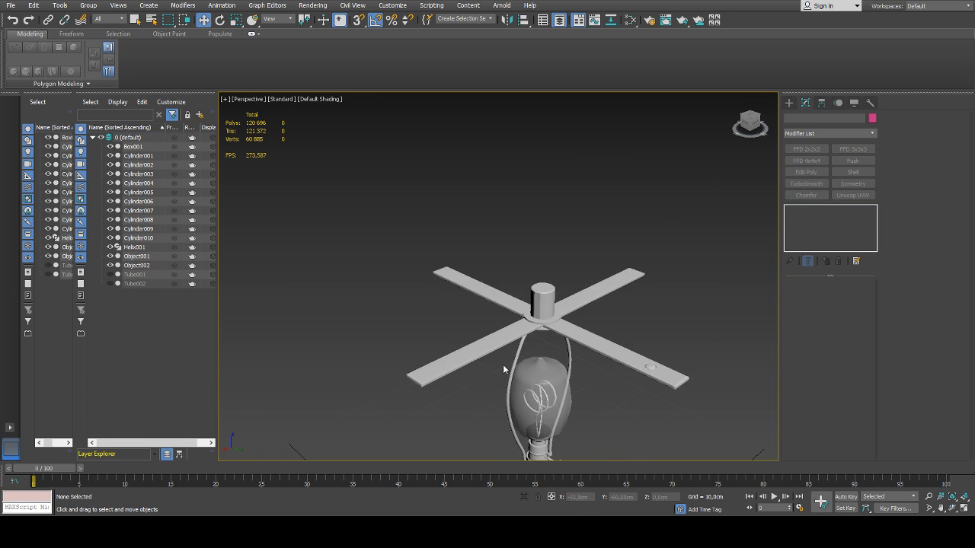
{"action": "scroll", "coordinate": [503, 364], "scroll_direction": "up", "scroll_amount": 5}
{"action": "left_click", "coordinate": [551, 299]}
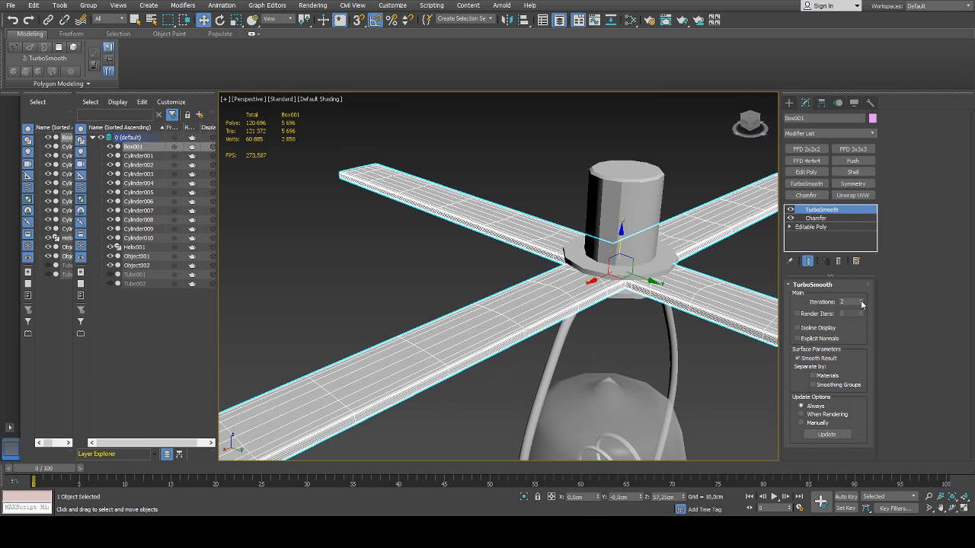
{"action": "left_click", "coordinate": [631, 338]}
{"action": "scroll", "coordinate": [630, 338], "scroll_direction": "down", "scroll_amount": 5}
{"action": "scroll", "coordinate": [609, 344], "scroll_direction": "up", "scroll_amount": 8}
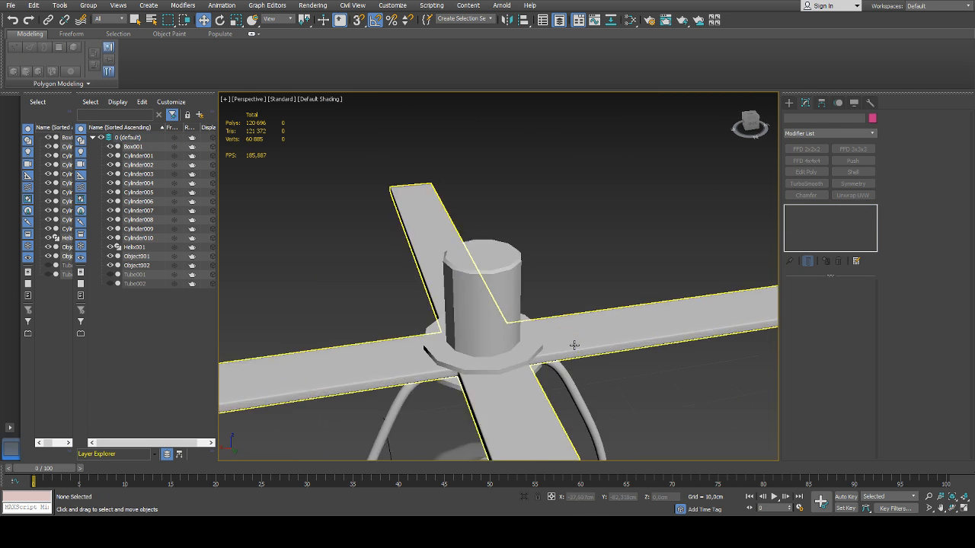
{"action": "scroll", "coordinate": [609, 351], "scroll_direction": "down", "scroll_amount": 7}
{"action": "middle_click_drag", "start_coordinate": [622, 356], "coordinate": [655, 351], "text": "alt"}
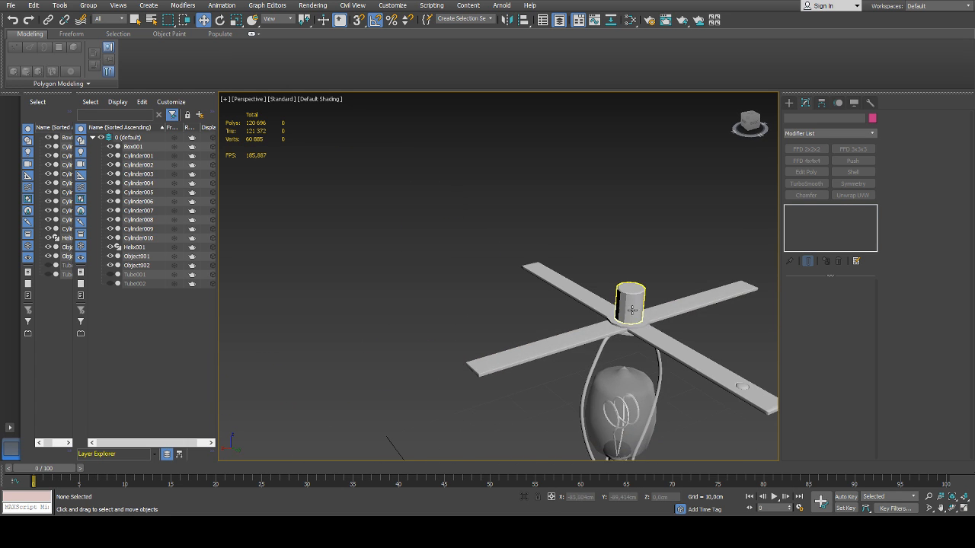
Apply Auto Smooth at 45 to all polygons of the cylinder standing on the cross support
{"action": "scroll", "coordinate": [632, 309], "scroll_direction": "up", "scroll_amount": 6}
{"action": "left_click", "coordinate": [632, 304]}
{"action": "key", "text": "4"}
{"action": "key", "text": "ctrl+a"}
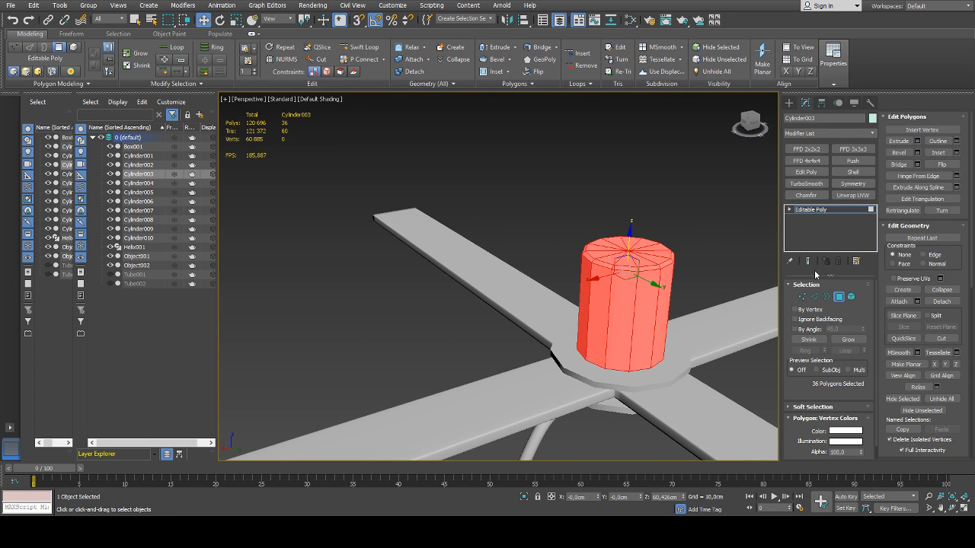
{"action": "scroll", "coordinate": [916, 290], "scroll_direction": "down", "scroll_amount": 3}
{"action": "scroll", "coordinate": [917, 289], "scroll_direction": "down", "scroll_amount": 3}
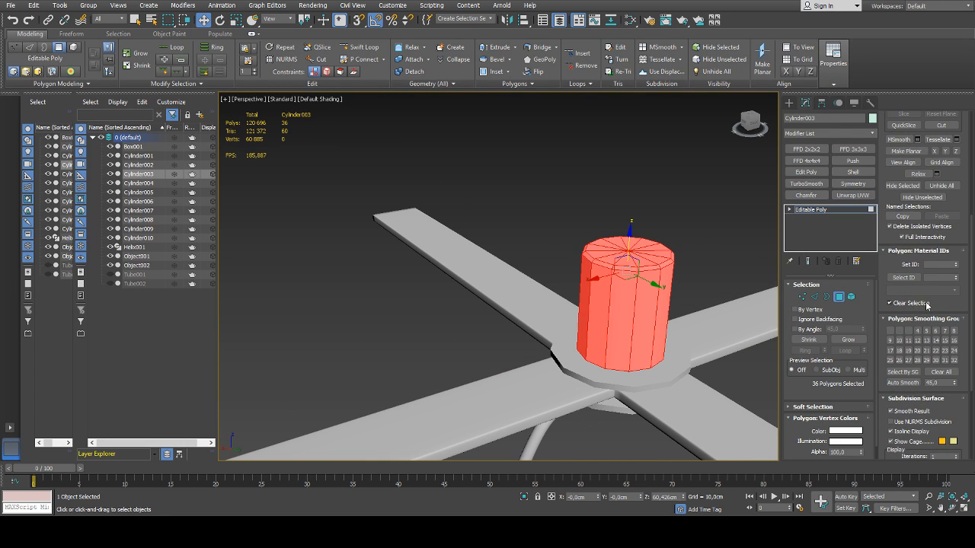
{"action": "left_click", "coordinate": [903, 383]}
{"action": "left_click", "coordinate": [696, 256]}
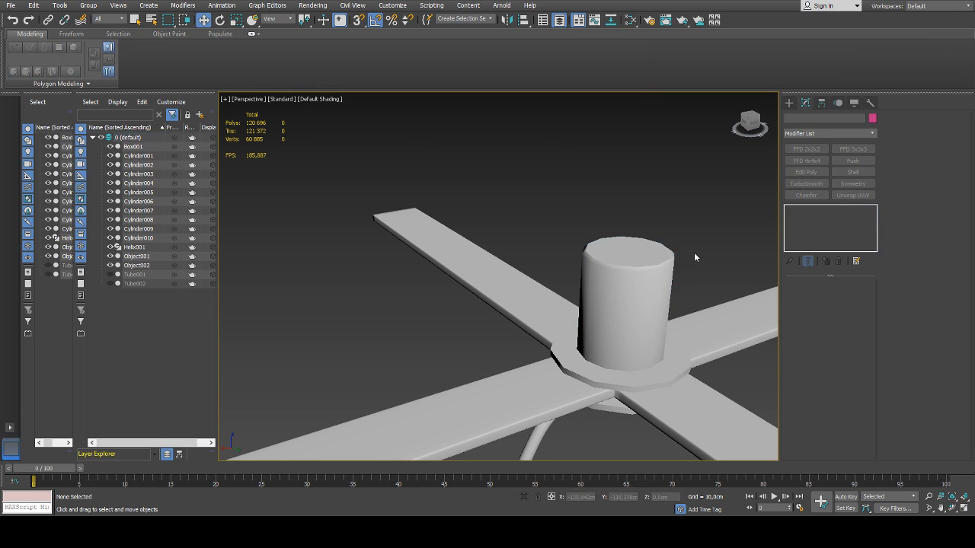
Add a Chamfer modifier to the cylinder on the cross support, using Unsmoothed Edges and an amount of 0.012 cm
{"action": "left_click", "coordinate": [643, 283]}
{"action": "left_click", "coordinate": [806, 195]}
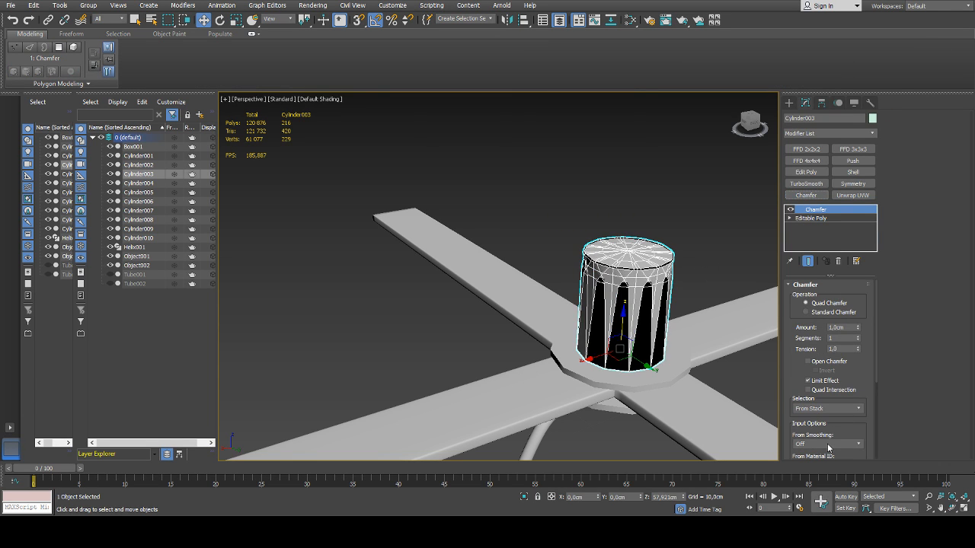
{"action": "left_click", "coordinate": [816, 470]}
{"action": "left_click_drag", "start_coordinate": [859, 329], "coordinate": [857, 320]}
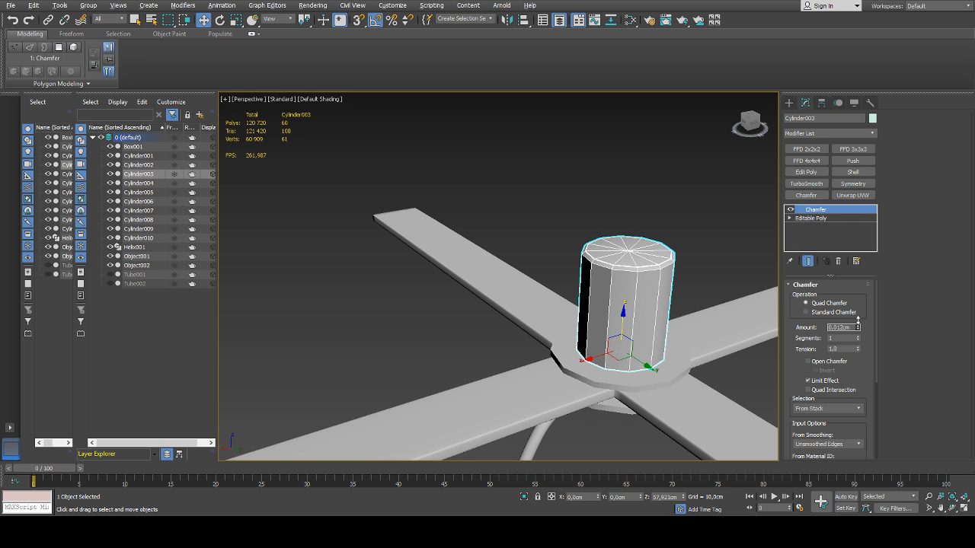
Add a TurboSmooth modifier with 2 iterations to the cylinder on the cross support
{"action": "left_click", "coordinate": [806, 184]}
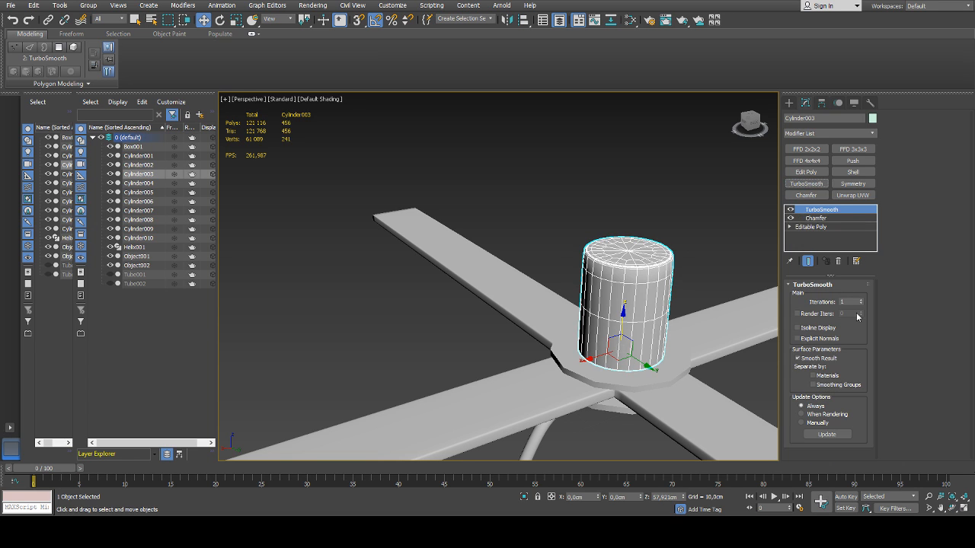
{"action": "left_click", "coordinate": [860, 300]}
{"action": "left_click", "coordinate": [665, 208]}
{"action": "middle_click_drag", "start_coordinate": [665, 208], "coordinate": [592, 260], "text": "alt"}
Add a Chamfer modifier with Unsmoothed Edges and an amount of 0.016 cm, plus a TurboSmooth modifier, to the disc on top of the cross support
{"action": "left_click", "coordinate": [592, 260]}
{"action": "scroll", "coordinate": [598, 265], "scroll_direction": "up", "scroll_amount": 5}
{"action": "left_click", "coordinate": [598, 265]}
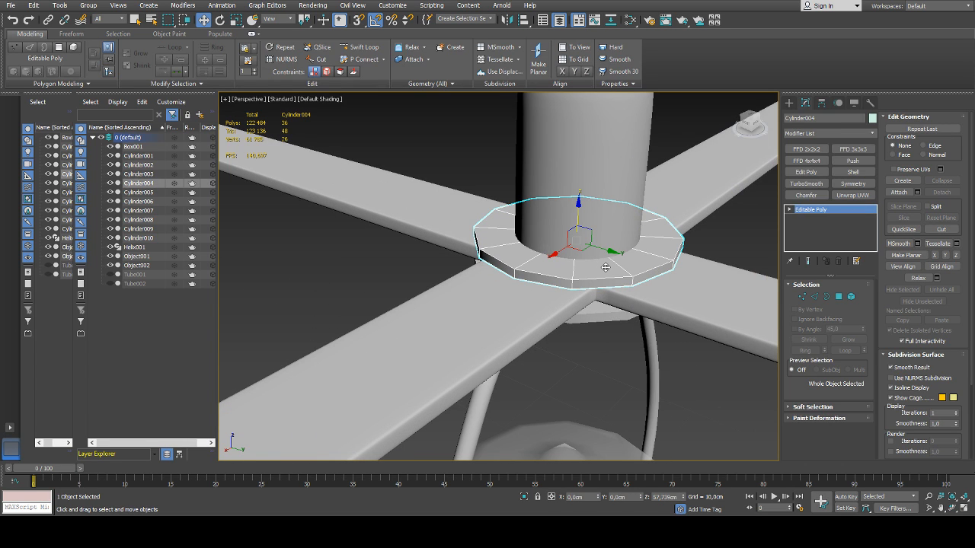
{"action": "left_click", "coordinate": [805, 195]}
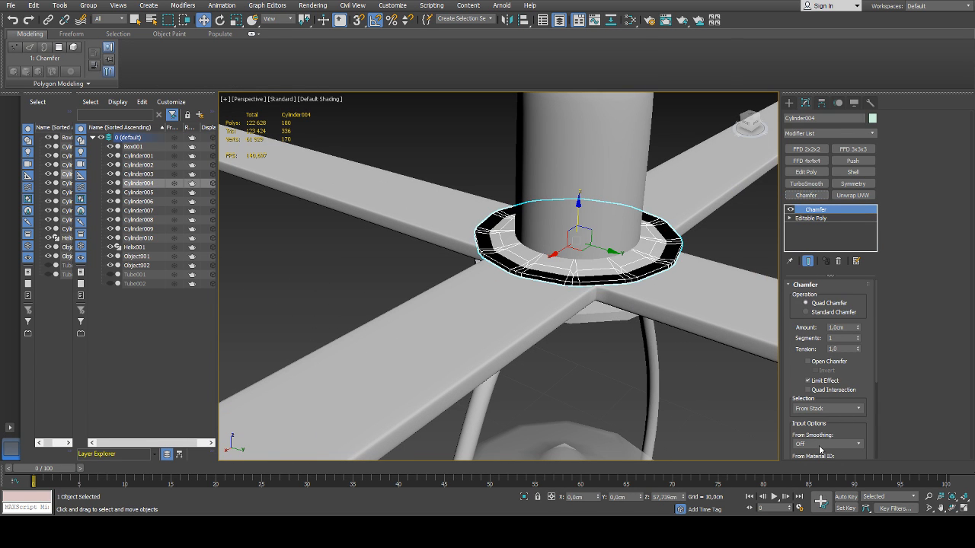
{"action": "left_click", "coordinate": [809, 468]}
{"action": "right_click", "coordinate": [859, 329]}
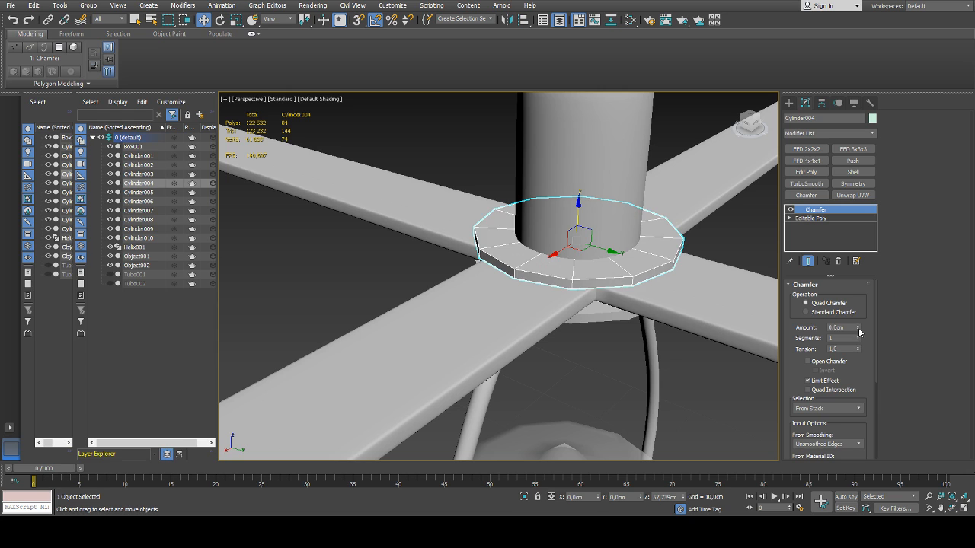
{"action": "left_click_drag", "start_coordinate": [858, 329], "coordinate": [859, 319]}
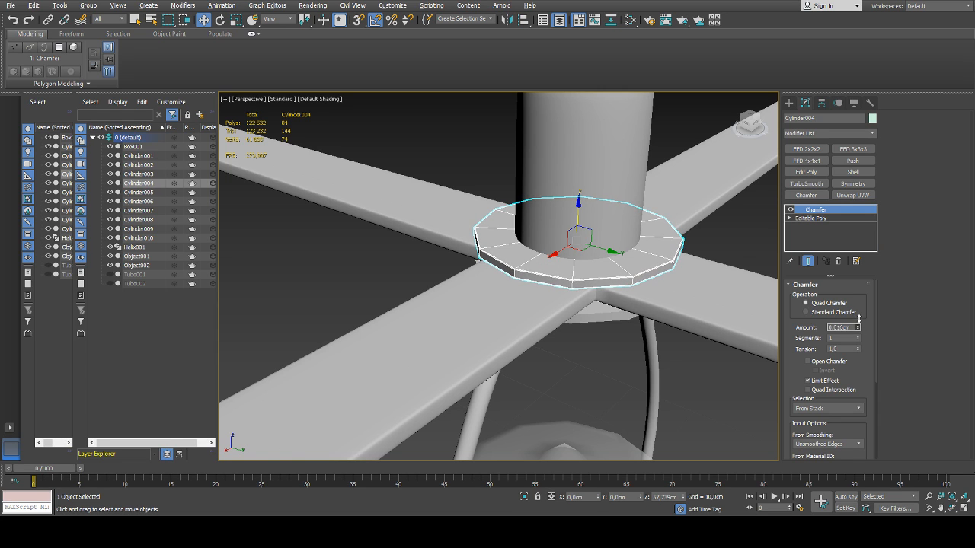
{"action": "left_click", "coordinate": [805, 184]}
{"action": "left_click", "coordinate": [707, 262]}
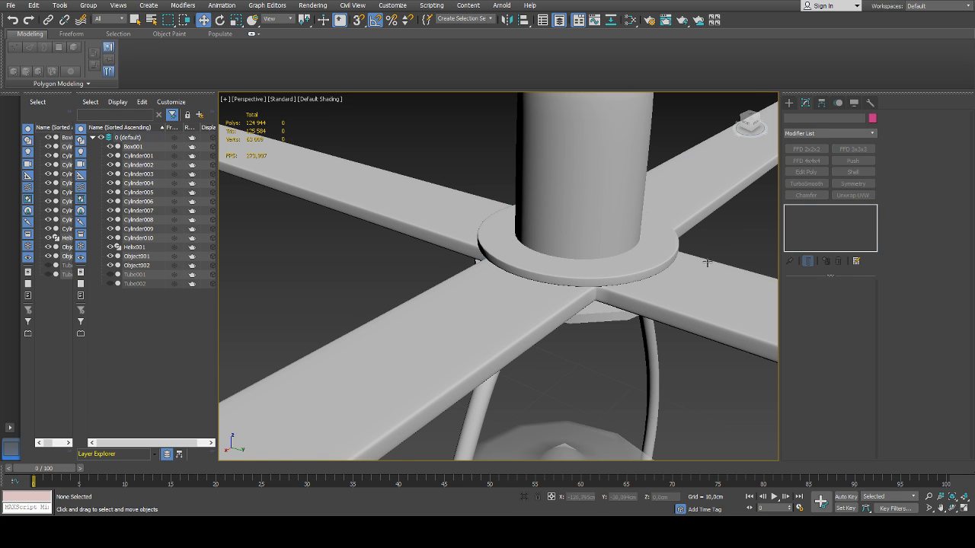
Add a Chamfer modifier to the disc beneath the cross support, using Unsmoothed Edges and an amount of 0.022 cm
{"action": "left_click", "coordinate": [600, 316]}
{"action": "middle_click_drag", "start_coordinate": [603, 336], "coordinate": [667, 266], "text": "alt"}
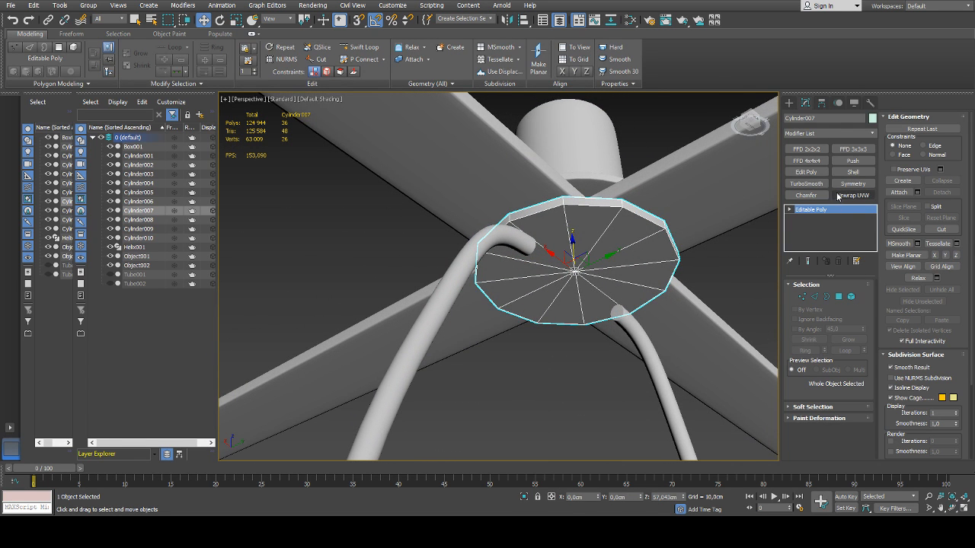
{"action": "left_click", "coordinate": [806, 195]}
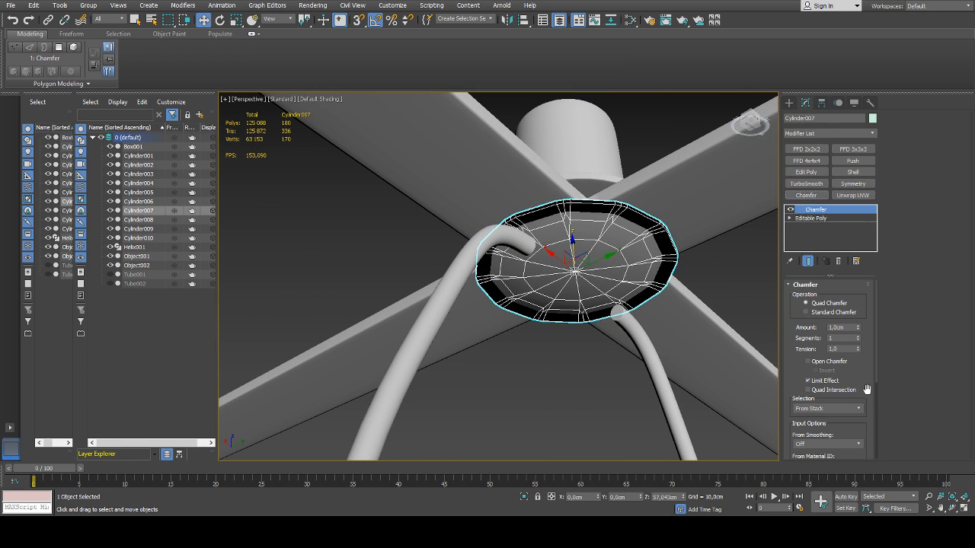
{"action": "left_click", "coordinate": [821, 463]}
{"action": "left_click_drag", "start_coordinate": [857, 332], "coordinate": [858, 315]}
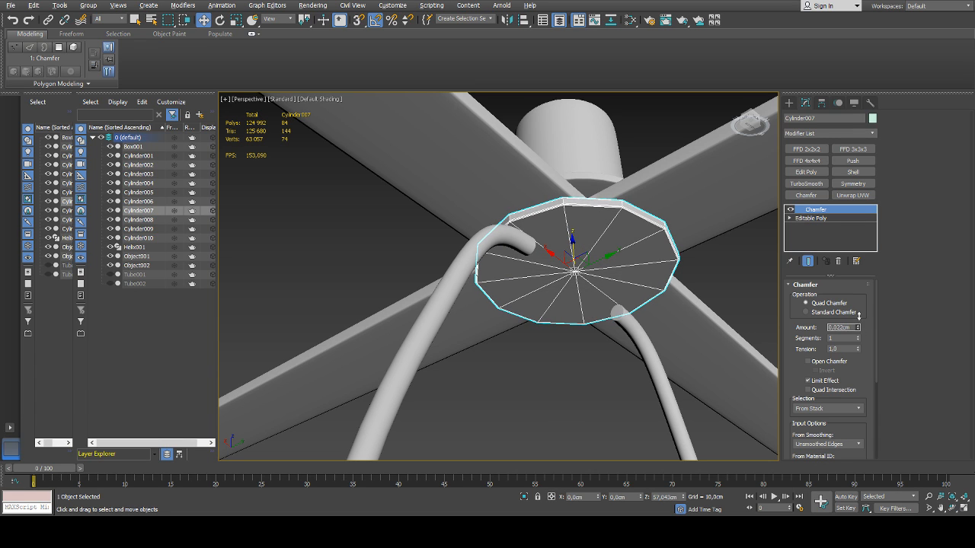
Add a TurboSmooth modifier with 2 iterations to the disc beneath the cross support
{"action": "left_click", "coordinate": [810, 185]}
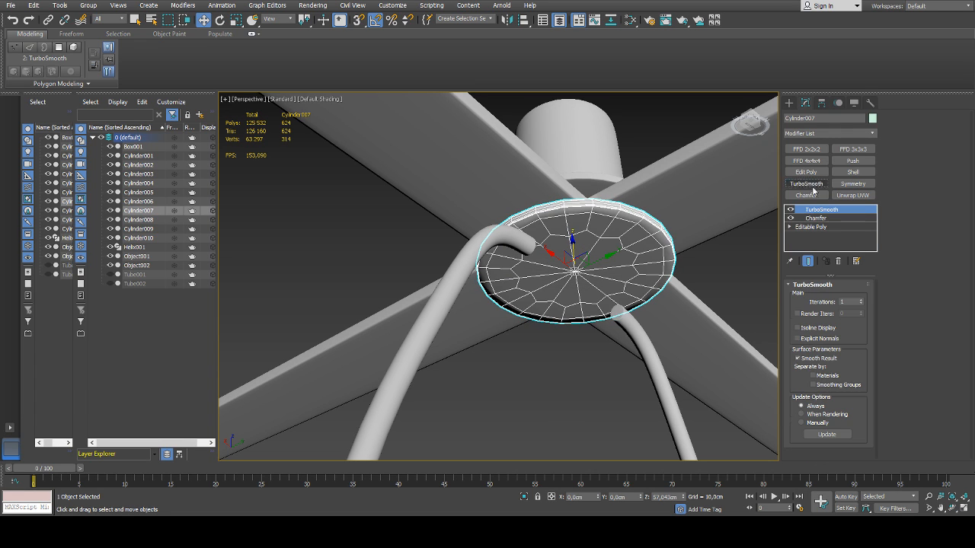
{"action": "left_click", "coordinate": [862, 300]}
{"action": "left_click", "coordinate": [724, 279]}
{"action": "left_click", "coordinate": [633, 246]}
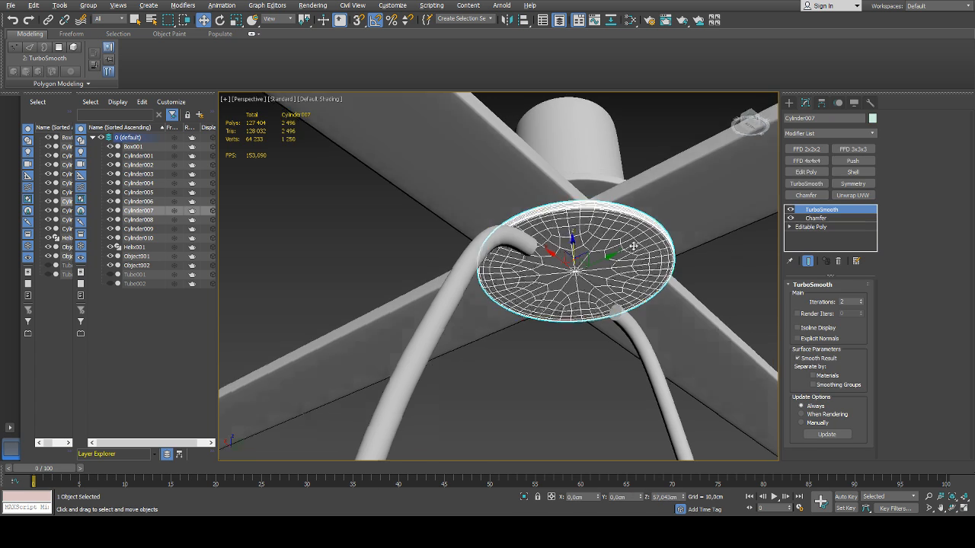
Examine the cross support, the bowed rods and the bulb for parts that still need smoothing
{"action": "middle_click_drag", "start_coordinate": [633, 246], "coordinate": [636, 291], "text": "alt"}
{"action": "scroll", "coordinate": [635, 290], "scroll_direction": "down", "scroll_amount": 3}
{"action": "left_click", "coordinate": [692, 292]}
{"action": "middle_click_drag", "start_coordinate": [728, 309], "coordinate": [662, 277]}
{"action": "scroll", "coordinate": [662, 277], "scroll_direction": "down", "scroll_amount": 4}
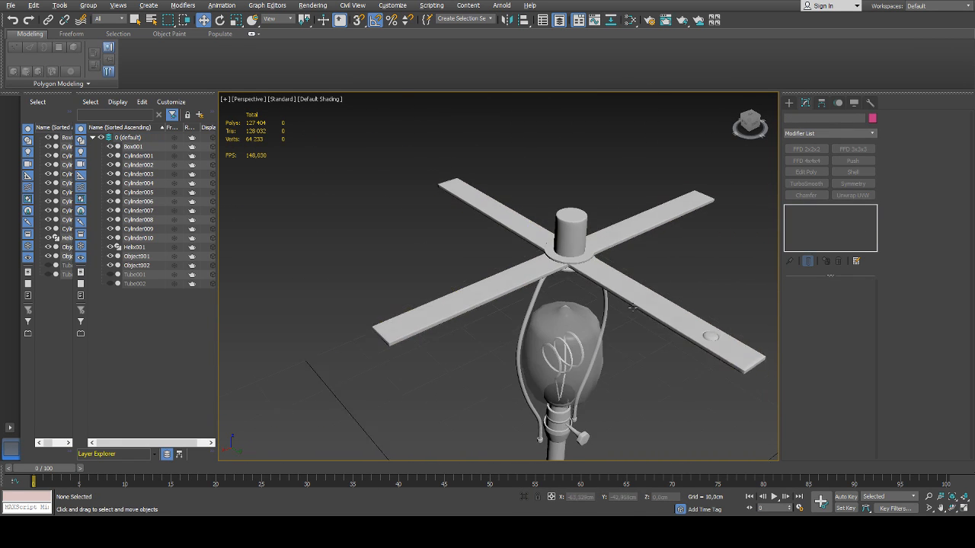
{"action": "middle_click_drag", "start_coordinate": [632, 307], "coordinate": [511, 236], "text": "alt"}
{"action": "scroll", "coordinate": [512, 237], "scroll_direction": "up", "scroll_amount": 8}
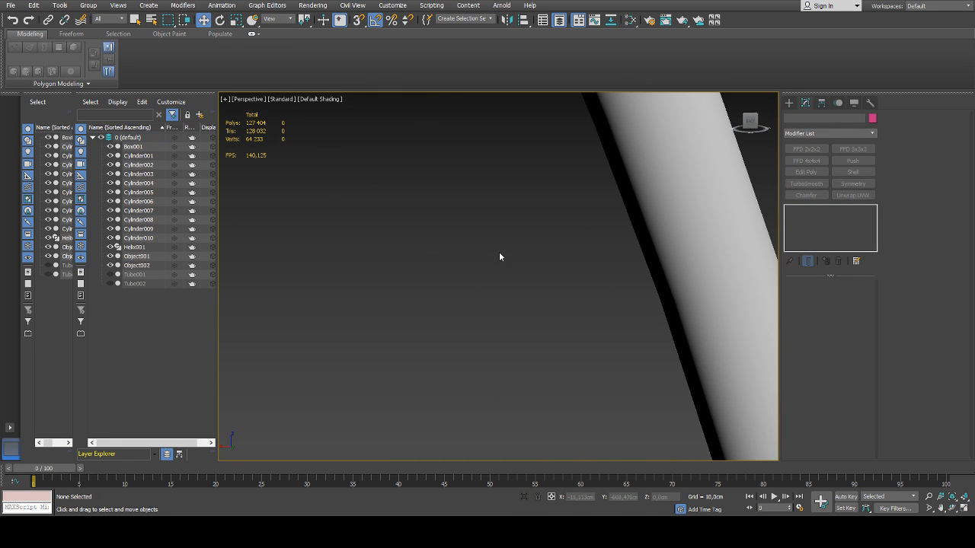
{"action": "scroll", "coordinate": [500, 257], "scroll_direction": "down", "scroll_amount": 5}
{"action": "left_click", "coordinate": [556, 245]}
{"action": "scroll", "coordinate": [518, 294], "scroll_direction": "down", "scroll_amount": 5}
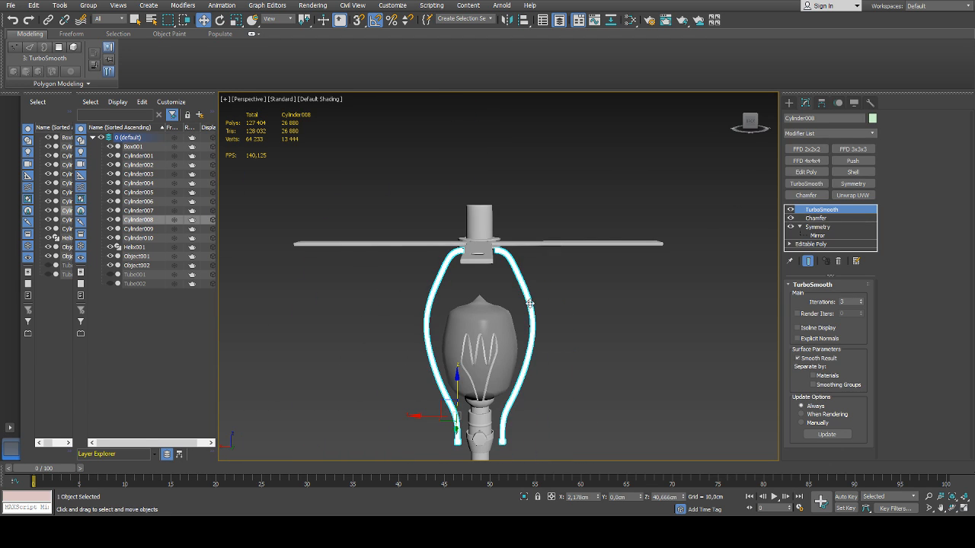
{"action": "left_click", "coordinate": [596, 327]}
{"action": "middle_click_drag", "start_coordinate": [599, 332], "coordinate": [598, 293], "text": "alt"}
{"action": "scroll", "coordinate": [599, 296], "scroll_direction": "up", "scroll_amount": 6}
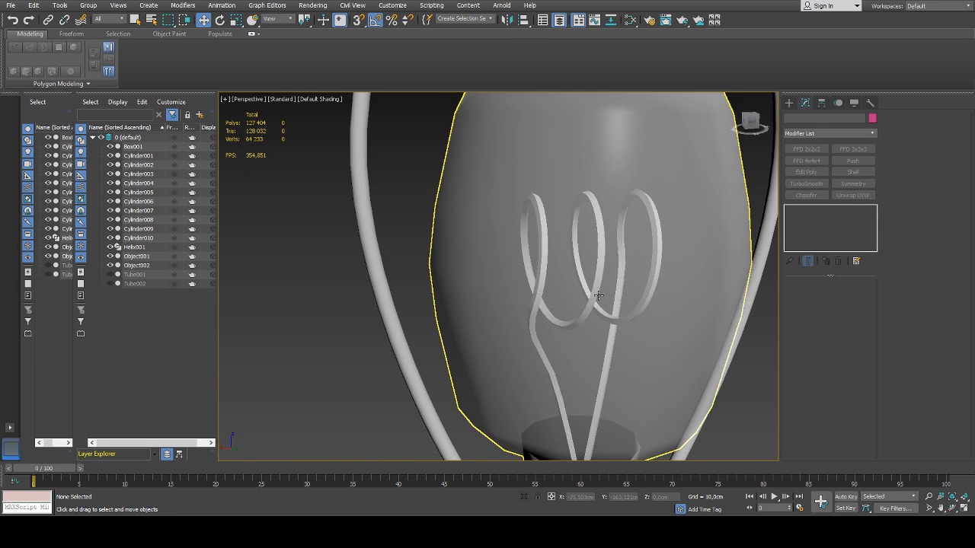
Add a TurboSmooth modifier to the helix filament inside the bulb
{"action": "scroll", "coordinate": [593, 300], "scroll_direction": "down", "scroll_amount": 5}
{"action": "left_click", "coordinate": [145, 247]}
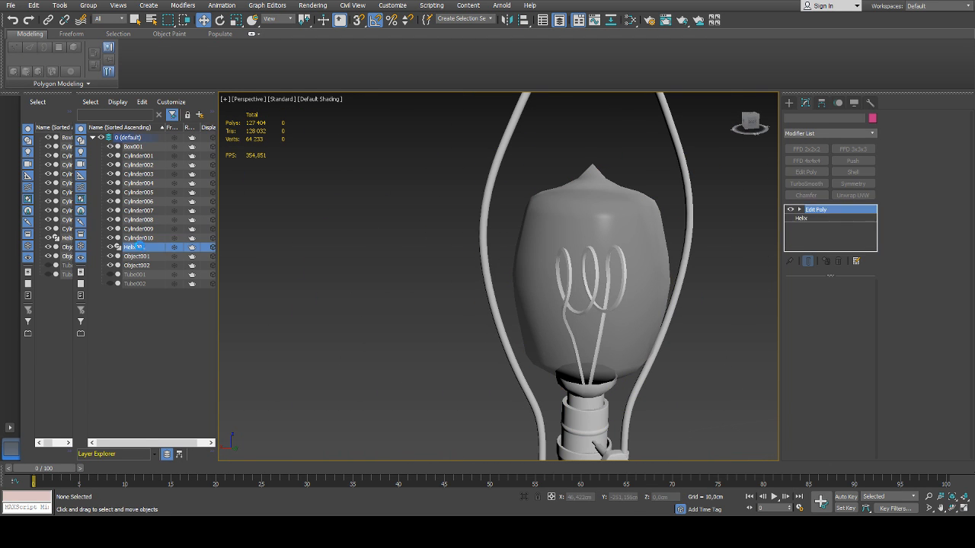
{"action": "scroll", "coordinate": [524, 266], "scroll_direction": "up", "scroll_amount": 4}
{"action": "middle_click_drag", "start_coordinate": [593, 262], "coordinate": [371, 228], "text": "alt"}
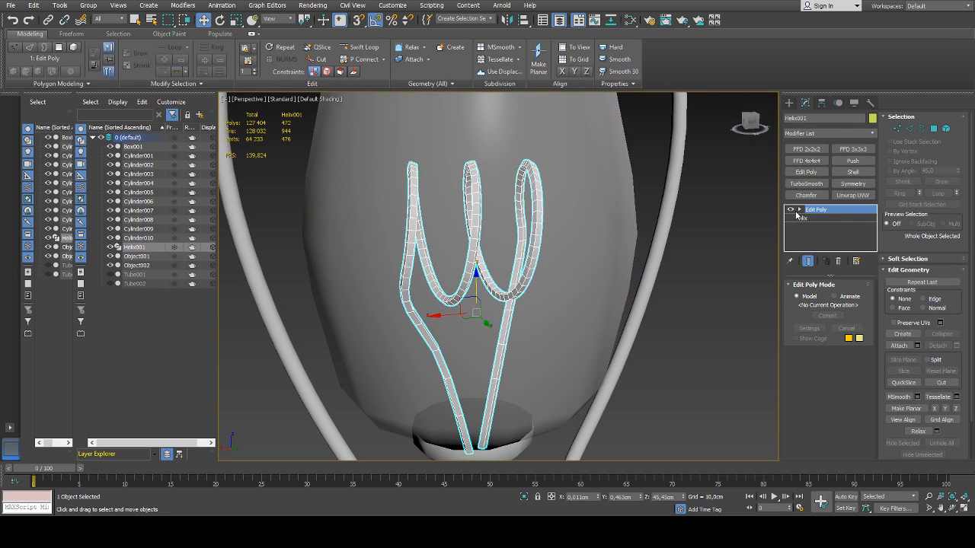
{"action": "left_click", "coordinate": [806, 183]}
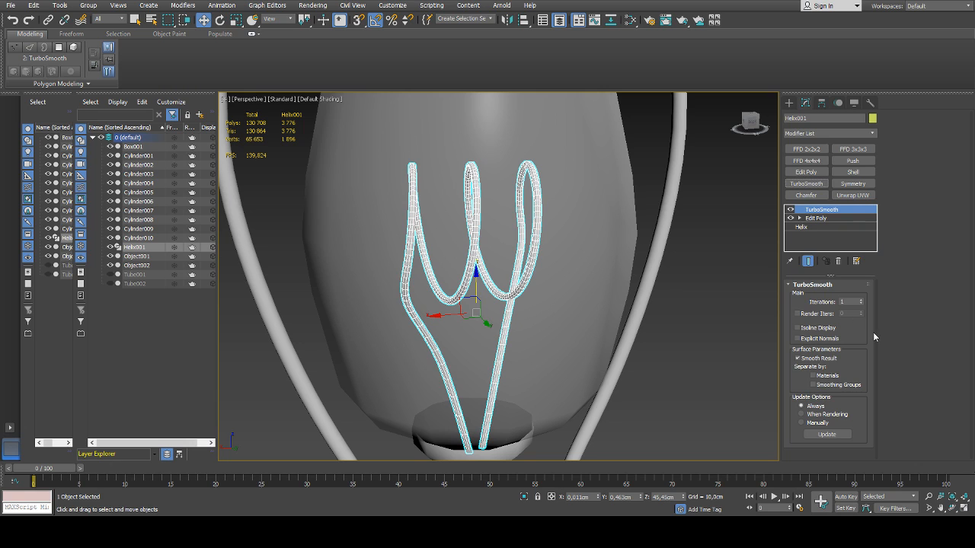
{"action": "left_click", "coordinate": [732, 297]}
{"action": "scroll", "coordinate": [731, 299], "scroll_direction": "down", "scroll_amount": 4}
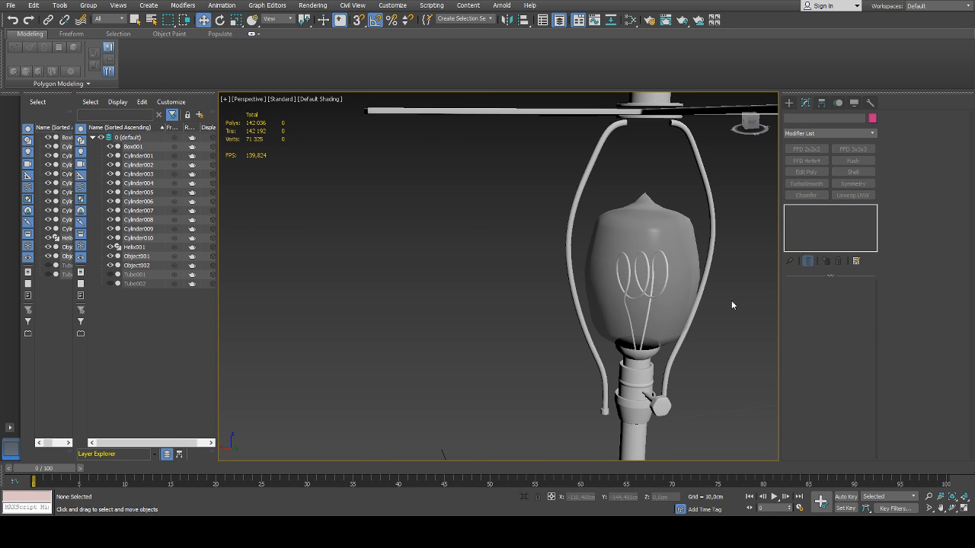
Select the glass bulb above the socket and examine its neck and mesh
{"action": "middle_click_drag", "start_coordinate": [732, 305], "coordinate": [586, 278], "text": "alt"}
{"action": "scroll", "coordinate": [580, 235], "scroll_direction": "up", "scroll_amount": 5}
{"action": "left_click", "coordinate": [580, 265]}
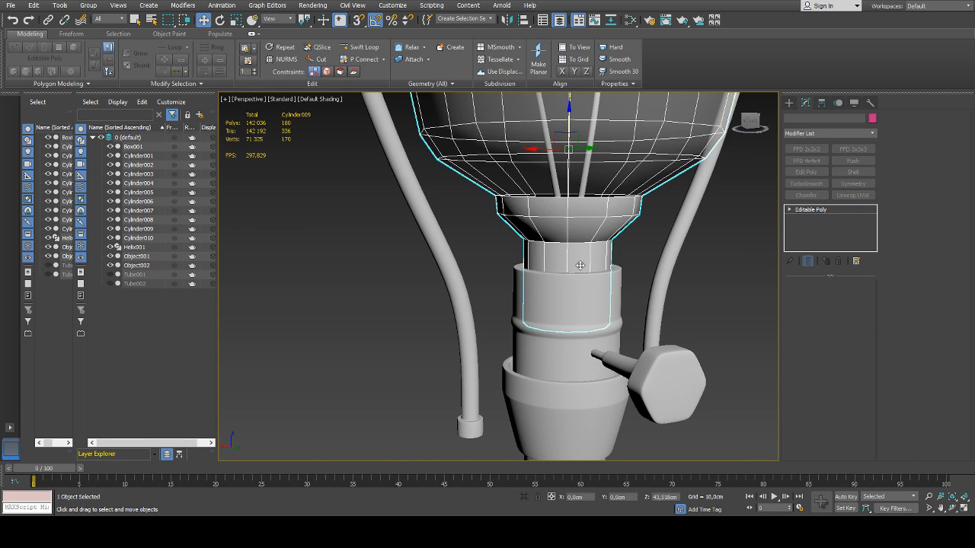
{"action": "scroll", "coordinate": [609, 264], "scroll_direction": "down", "scroll_amount": 8}
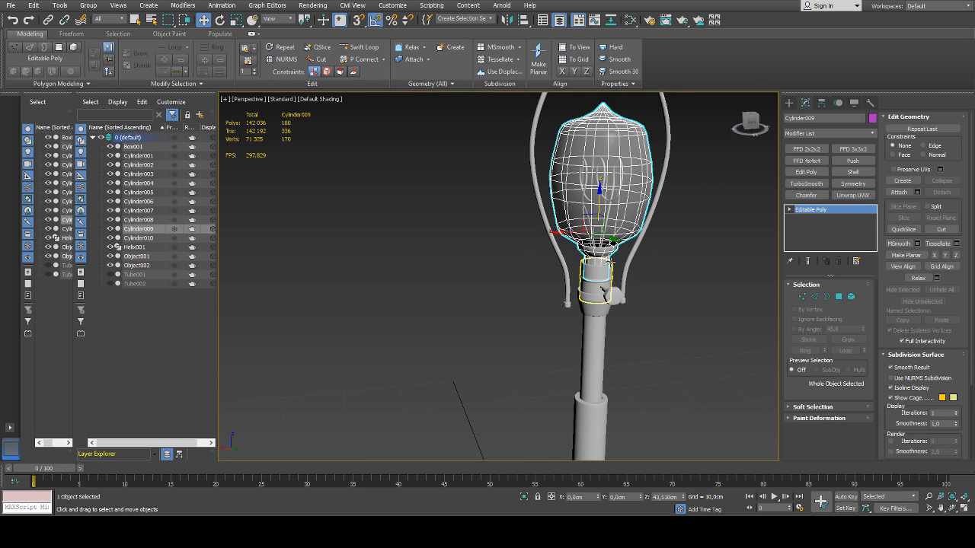
{"action": "scroll", "coordinate": [625, 237], "scroll_direction": "up", "scroll_amount": 6}
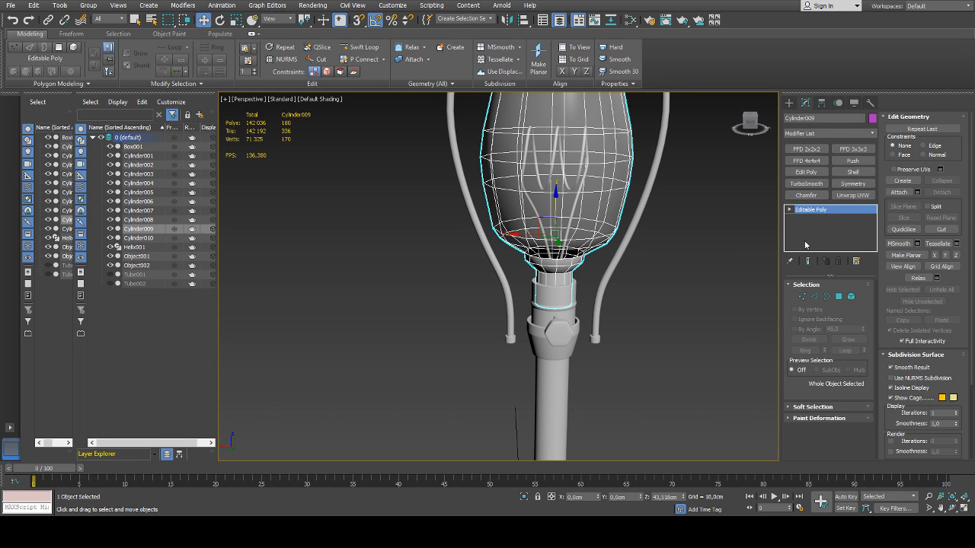
Auto-smooth all polygons of the glass bulb at the 45 threshold
{"action": "key", "text": "4"}
{"action": "key", "text": "ctrl+a"}
{"action": "scroll", "coordinate": [923, 288], "scroll_direction": "down", "scroll_amount": 5}
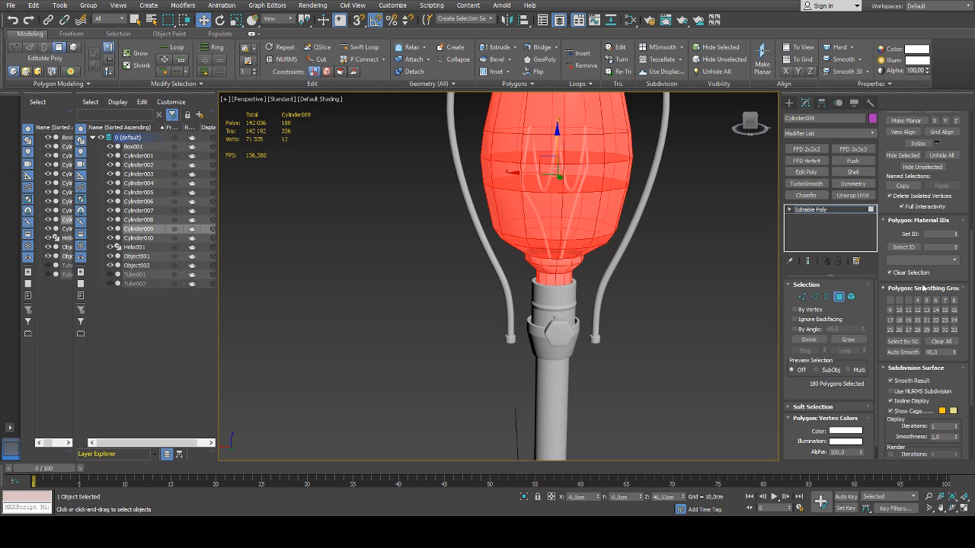
{"action": "left_click", "coordinate": [841, 301]}
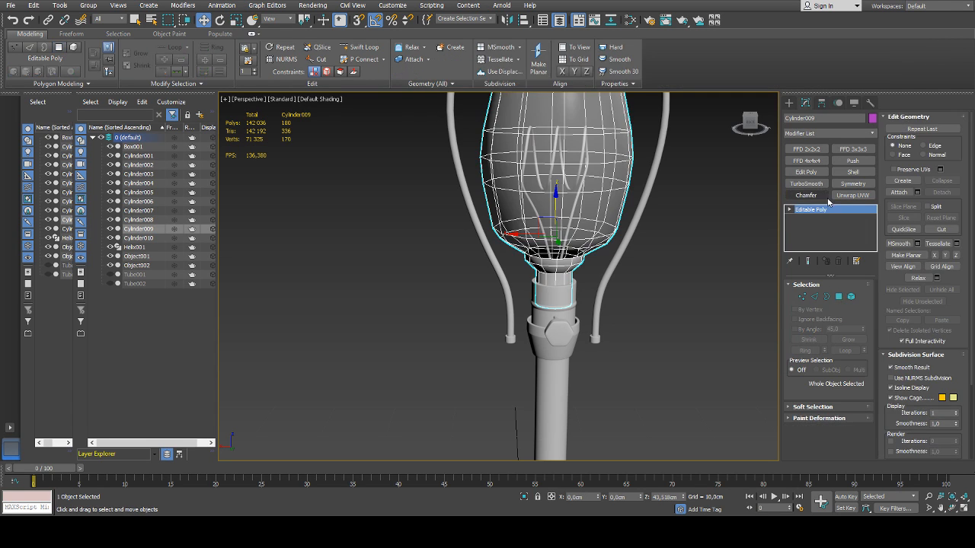
Add a Chamfer modifier to the bulb, limited to unsmoothed edges, with an amount of 0.035 cm
{"action": "left_click", "coordinate": [810, 196]}
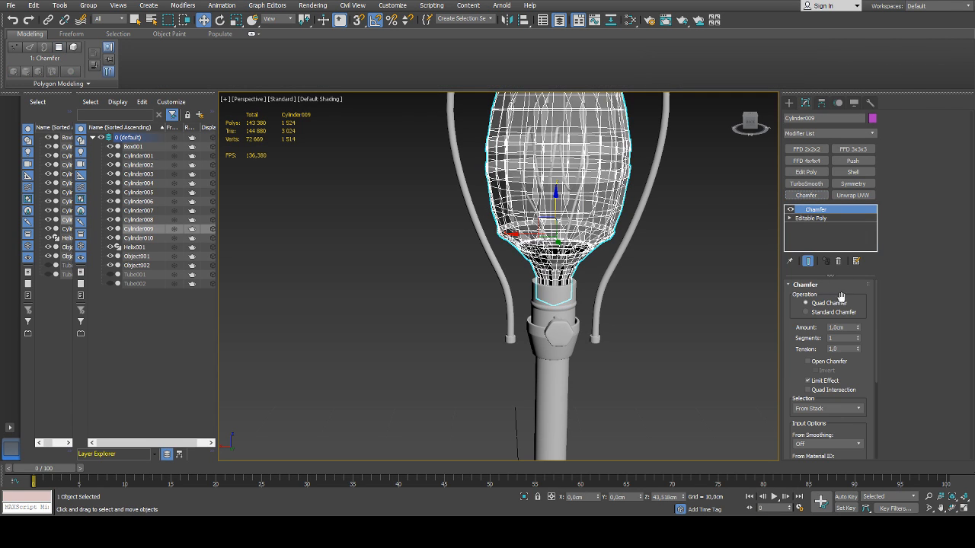
{"action": "left_click", "coordinate": [812, 469]}
{"action": "right_click", "coordinate": [858, 329]}
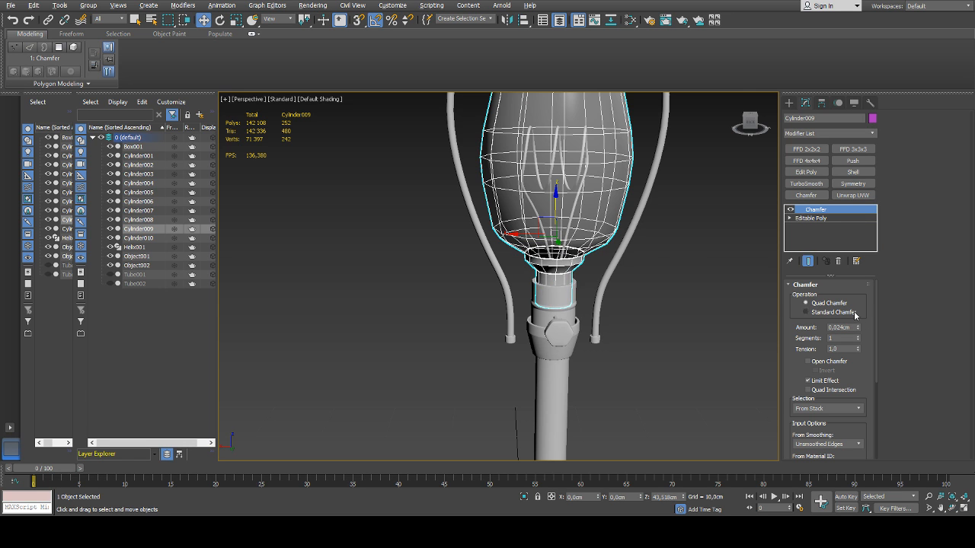
{"action": "scroll", "coordinate": [541, 258], "scroll_direction": "up", "scroll_amount": 8}
{"action": "left_click_drag", "start_coordinate": [858, 329], "coordinate": [858, 313]}
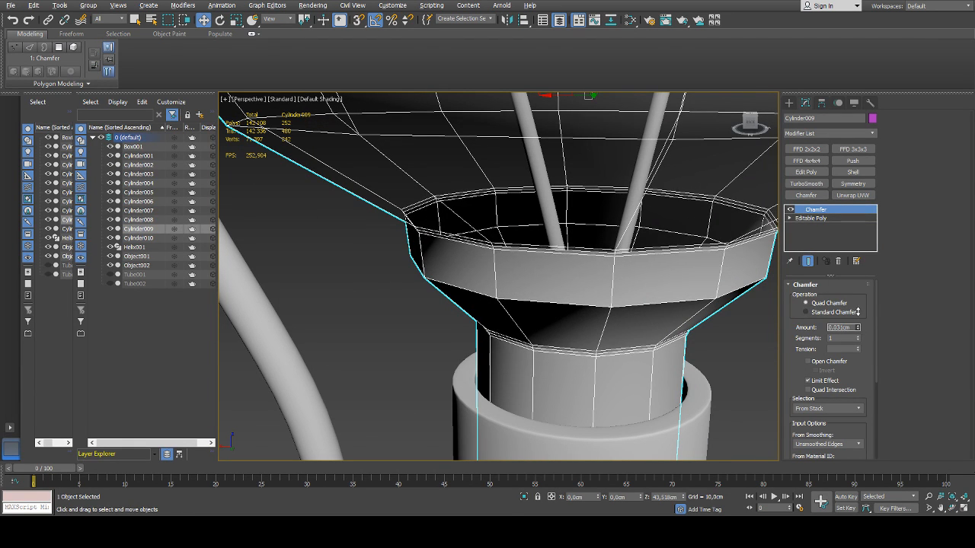
Add a TurboSmooth modifier with 2 iterations to the bulb and check its smoothed shape
{"action": "left_click", "coordinate": [805, 183]}
{"action": "key", "text": "z"}
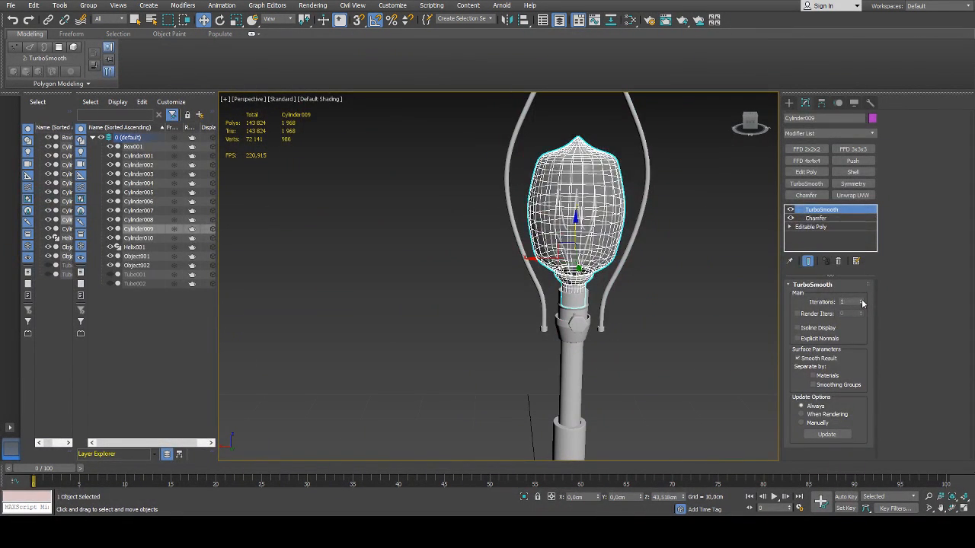
{"action": "left_click", "coordinate": [861, 301]}
{"action": "left_click", "coordinate": [701, 262]}
{"action": "middle_click_drag", "start_coordinate": [700, 261], "coordinate": [607, 271]}
{"action": "left_click", "coordinate": [574, 263]}
{"action": "left_click", "coordinate": [681, 275]}
{"action": "left_click", "coordinate": [550, 248]}
{"action": "left_click", "coordinate": [629, 266]}
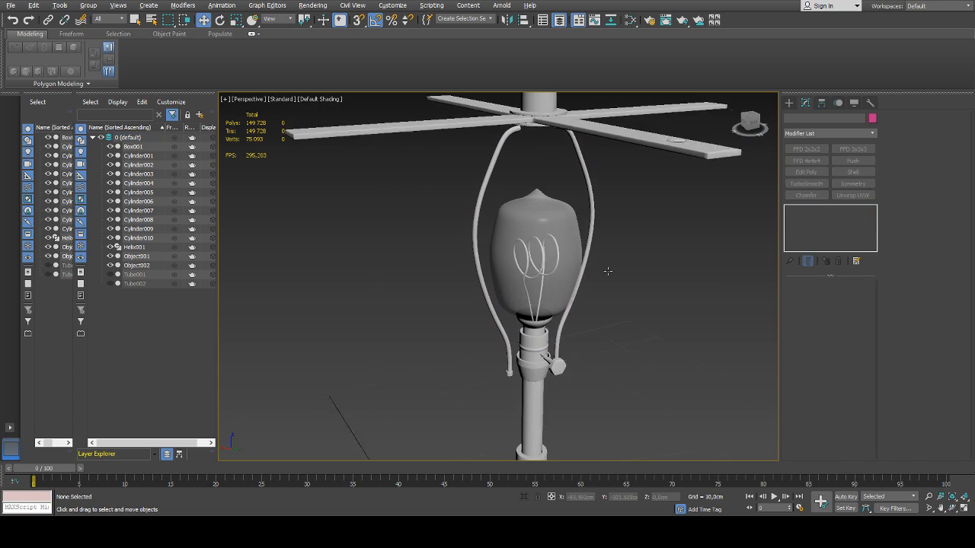
Insert an edge loop just below the bulb's pointed tip with Swift Loop and lower it slightly
{"action": "scroll", "coordinate": [541, 229], "scroll_direction": "up", "scroll_amount": 5}
{"action": "left_click", "coordinate": [543, 236]}
{"action": "middle_click_drag", "start_coordinate": [544, 236], "coordinate": [544, 237], "text": "alt"}
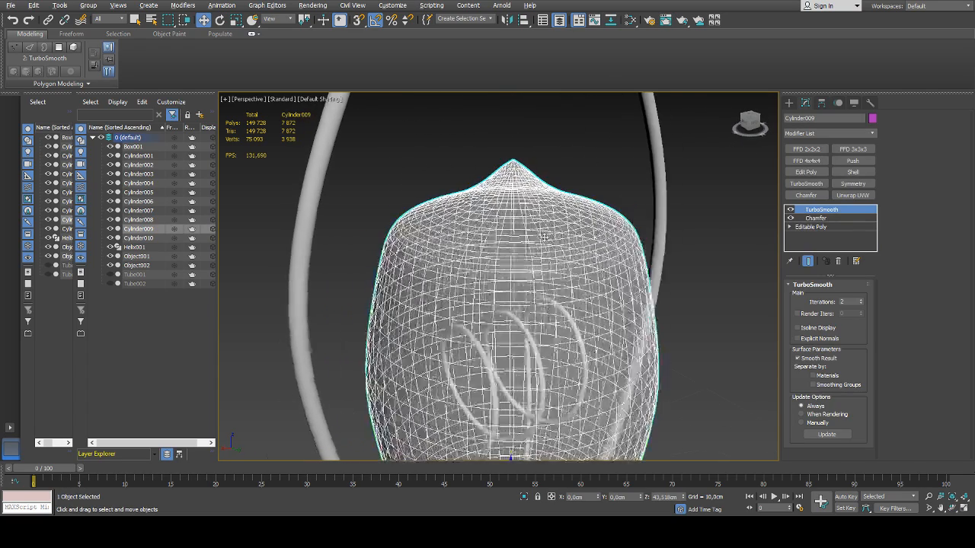
{"action": "scroll", "coordinate": [544, 237], "scroll_direction": "up", "scroll_amount": 1}
{"action": "left_click", "coordinate": [810, 227]}
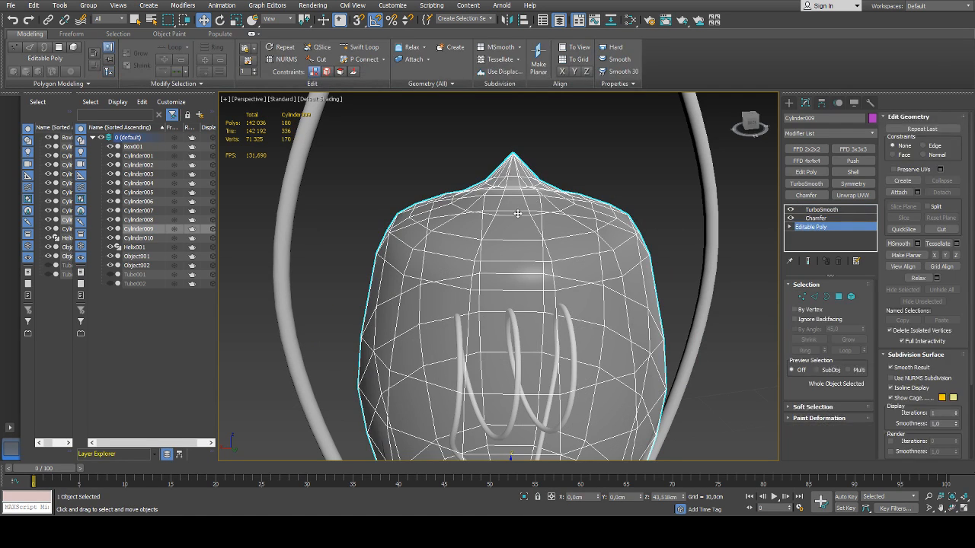
{"action": "key", "text": "2"}
{"action": "left_click", "coordinate": [518, 214]}
{"action": "middle_click_drag", "start_coordinate": [518, 214], "coordinate": [523, 213], "text": "alt"}
{"action": "scroll", "coordinate": [521, 210], "scroll_direction": "up", "scroll_amount": 3}
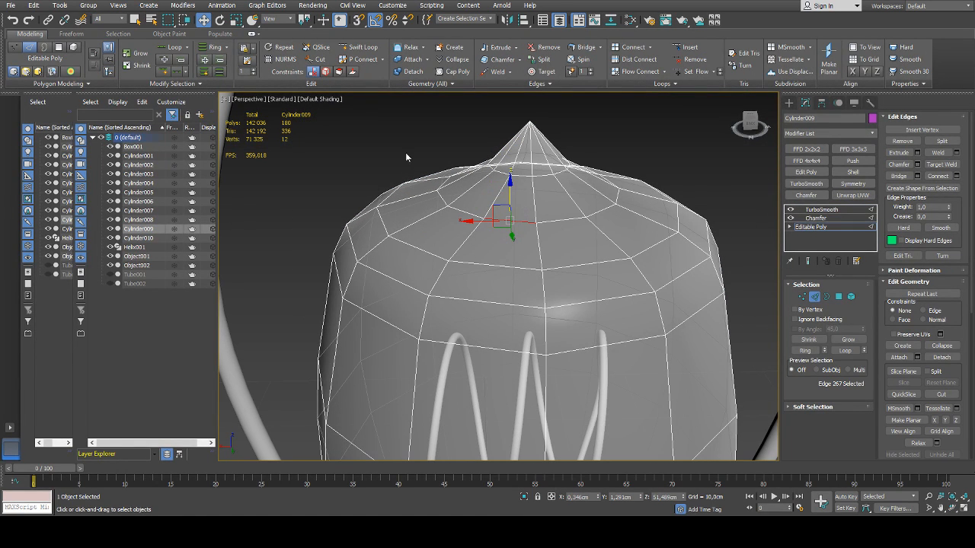
{"action": "left_click", "coordinate": [363, 48]}
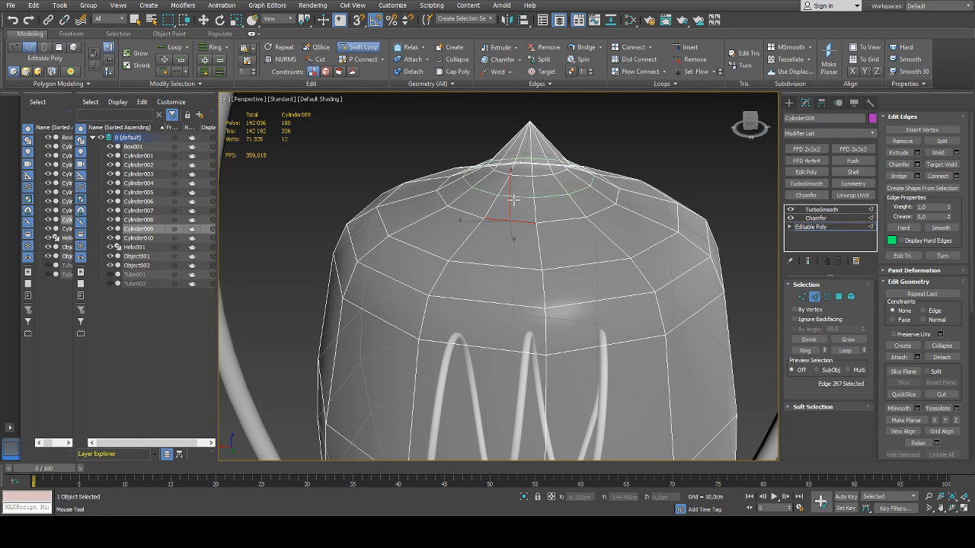
{"action": "left_click", "coordinate": [514, 200]}
{"action": "right_click", "coordinate": [516, 204]}
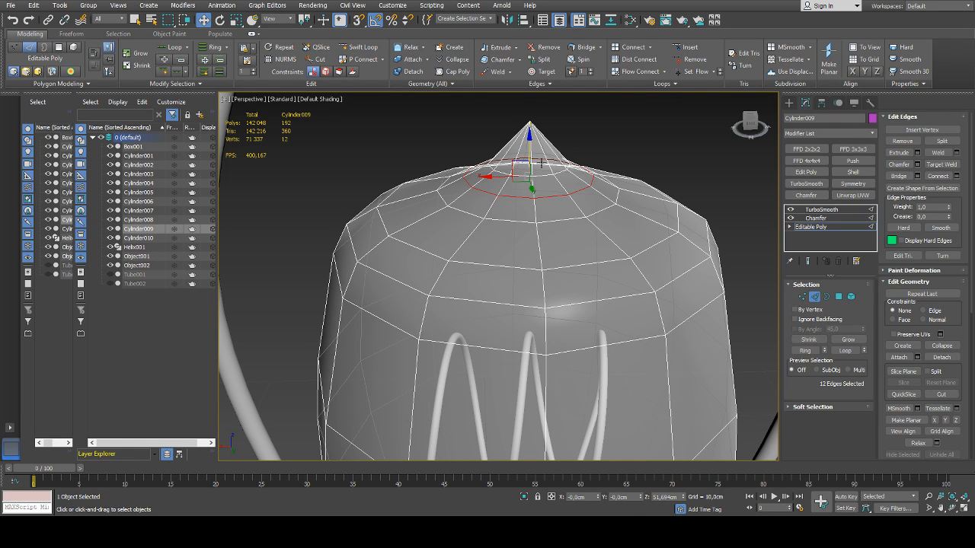
{"action": "left_click_drag", "start_coordinate": [529, 154], "coordinate": [530, 159]}
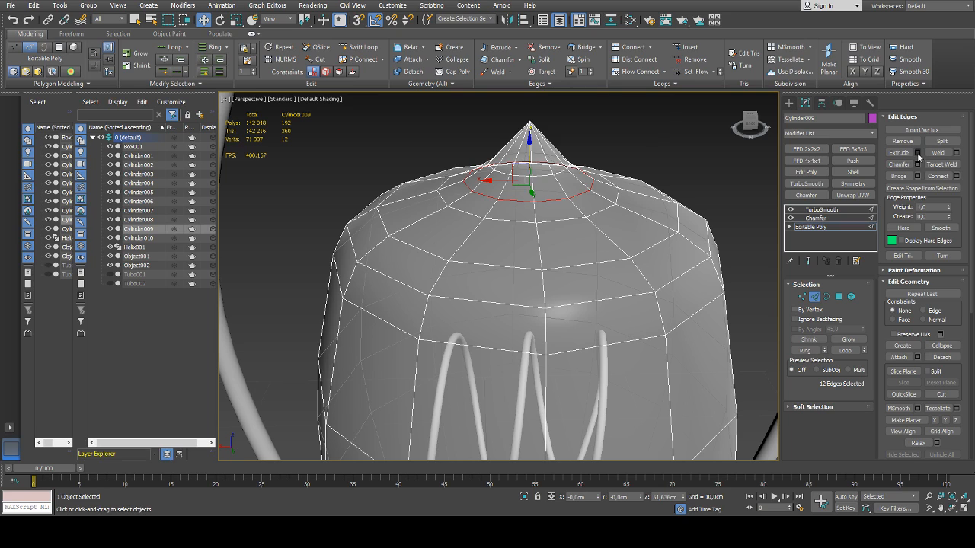
Extrude the edge loop below the bulb's tip into a narrow groove and check the smoothed result
{"action": "left_click", "coordinate": [918, 155]}
{"action": "key", "text": "ctrl+z"}
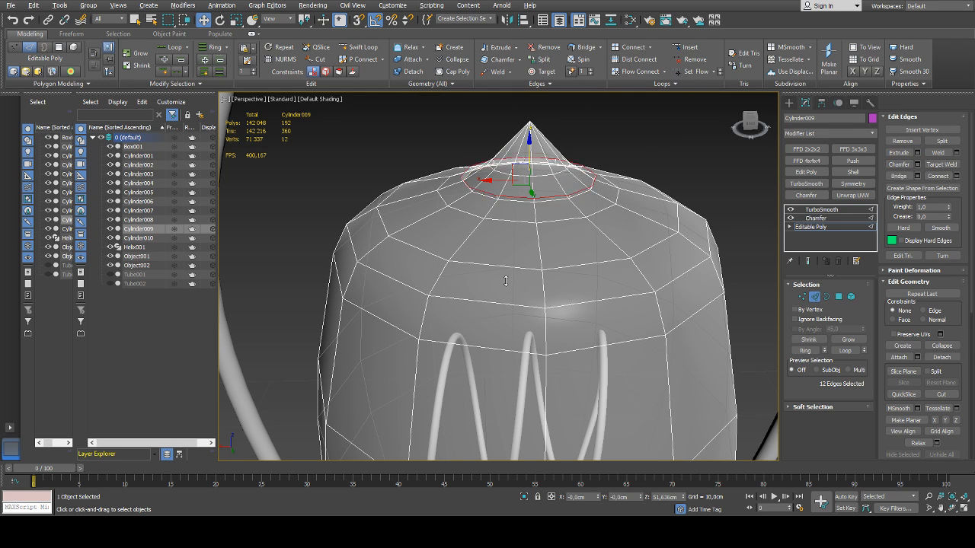
{"action": "left_click_drag", "start_coordinate": [506, 298], "coordinate": [507, 276]}
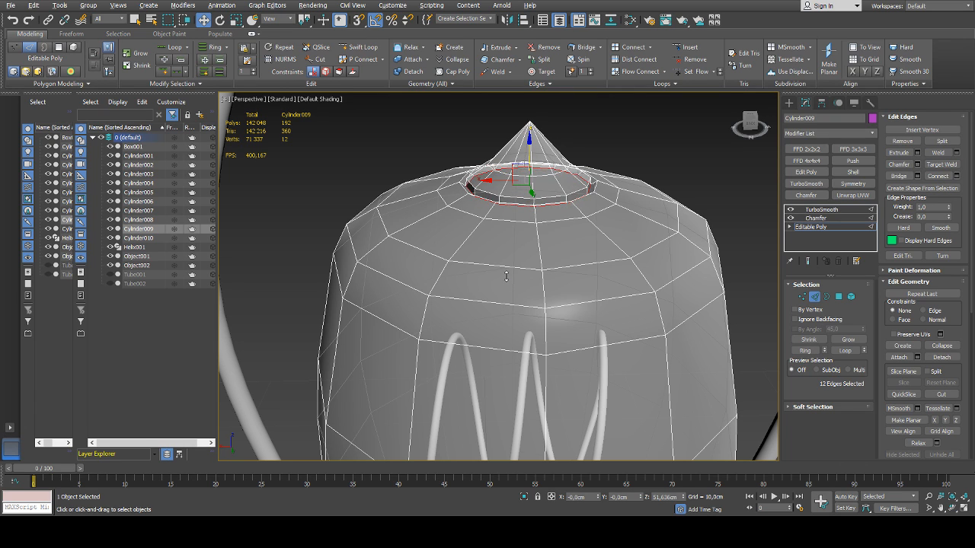
{"action": "scroll", "coordinate": [590, 237], "scroll_direction": "down", "scroll_amount": 3}
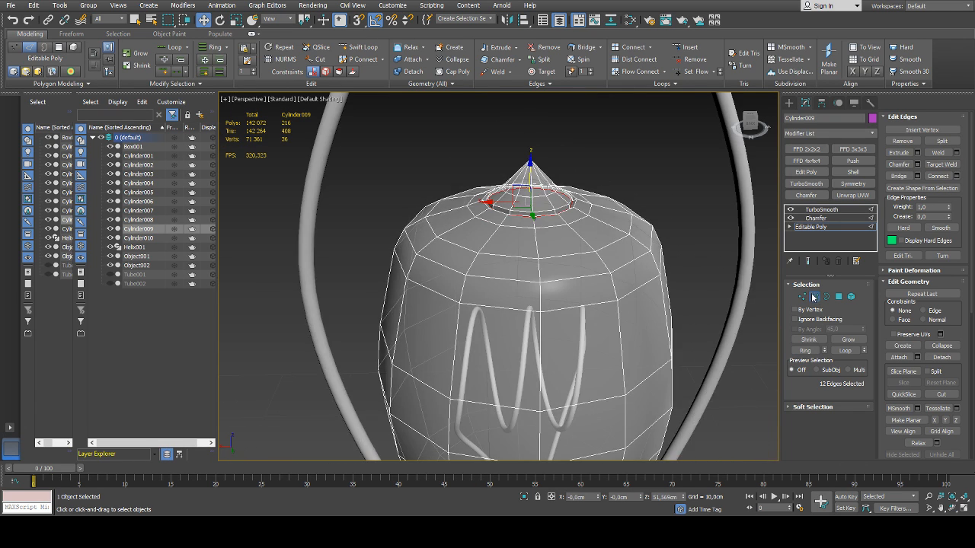
{"action": "left_click", "coordinate": [815, 296]}
{"action": "left_click", "coordinate": [673, 178]}
{"action": "left_click", "coordinate": [572, 238]}
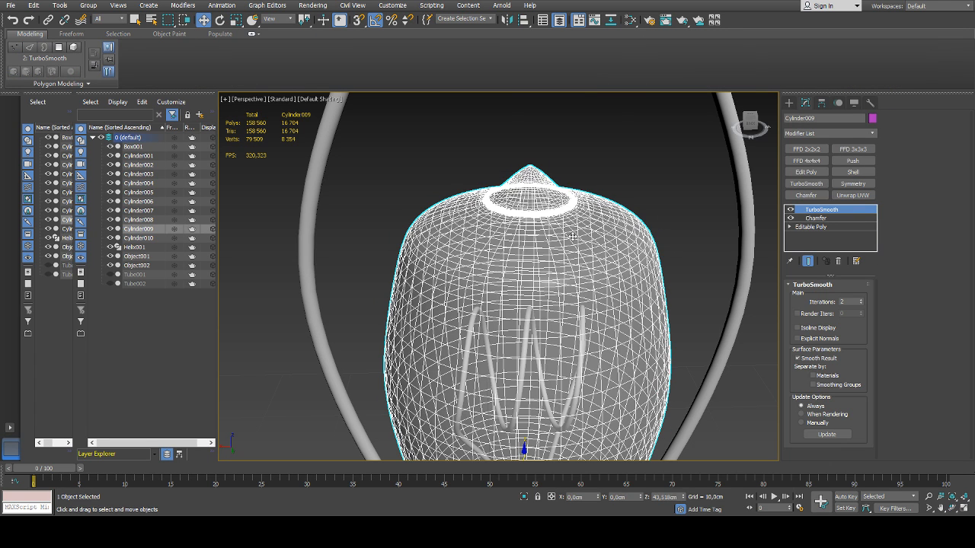
Reapply auto smoothing to the bulb's base mesh polygons and return to the smoothed lamp
{"action": "left_click", "coordinate": [811, 227]}
{"action": "key", "text": "4"}
{"action": "key", "text": "ctrl+a"}
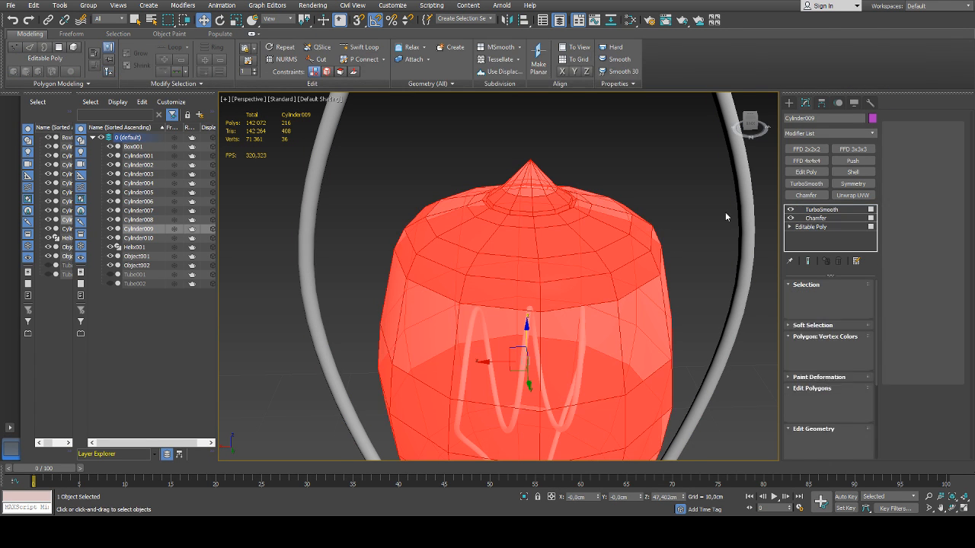
{"action": "scroll", "coordinate": [936, 276], "scroll_direction": "down", "scroll_amount": 4}
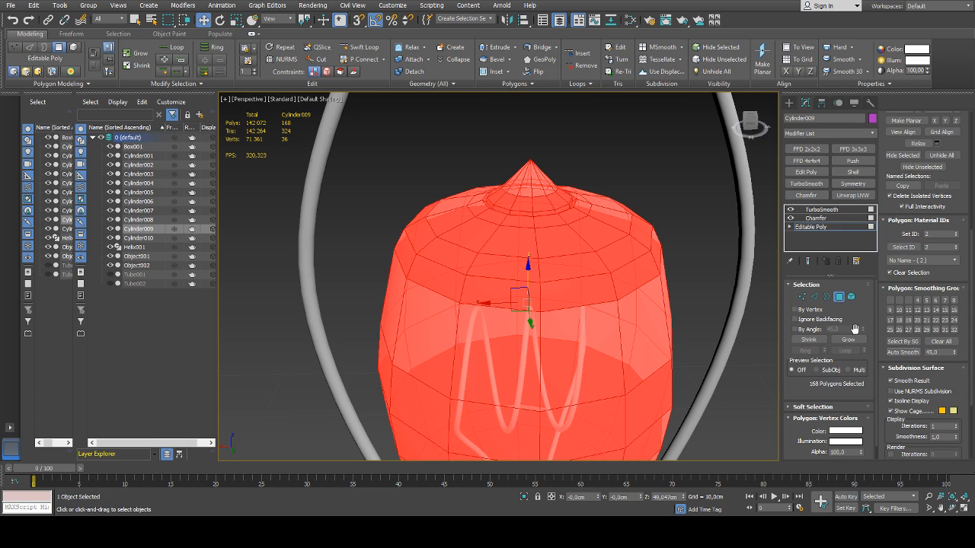
{"action": "left_click", "coordinate": [838, 297]}
{"action": "left_click", "coordinate": [700, 184]}
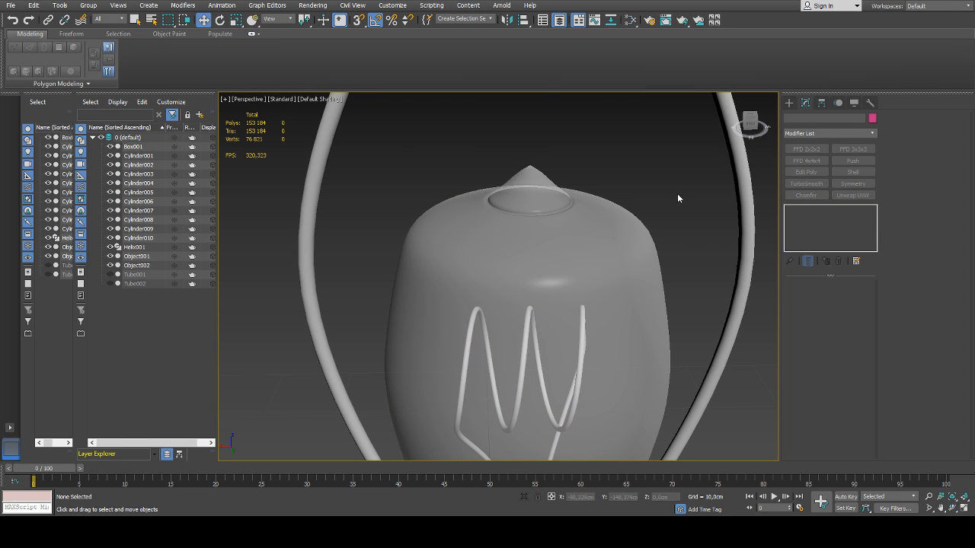
{"action": "scroll", "coordinate": [677, 193], "scroll_direction": "down", "scroll_amount": 6}
{"action": "middle_click_drag", "start_coordinate": [677, 193], "coordinate": [649, 263], "text": "alt"}
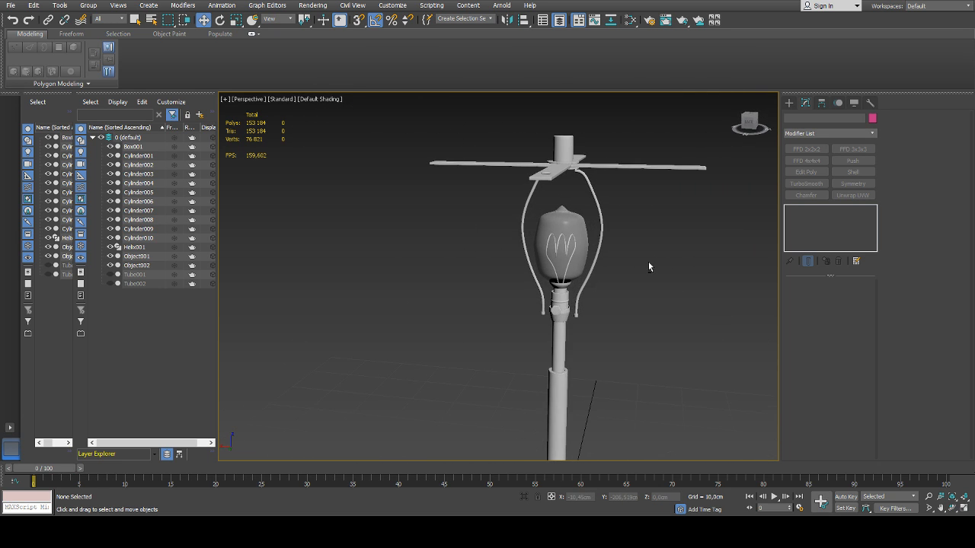
Select the three edge loops around the bulb's upper shoulder, scale them and shift them along Z
{"action": "left_click", "coordinate": [570, 247]}
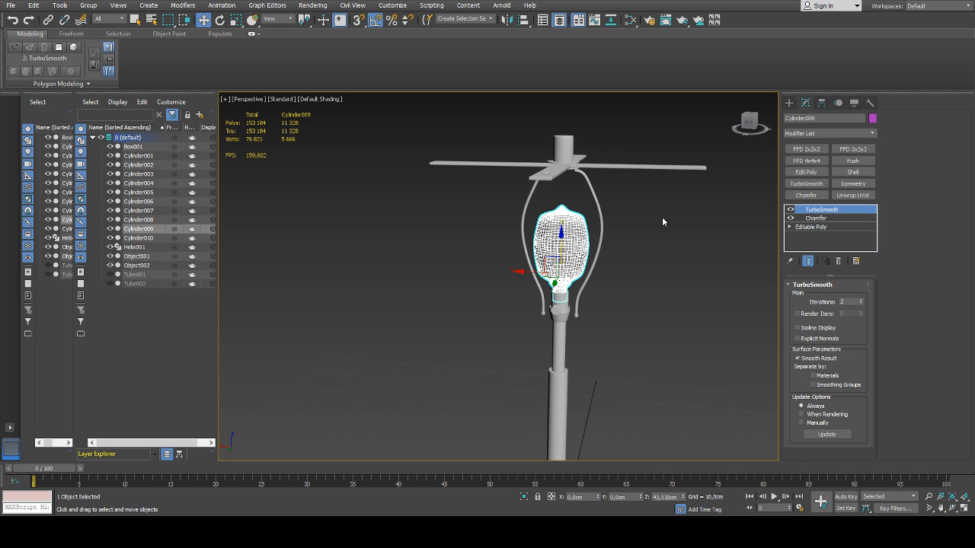
{"action": "left_click", "coordinate": [828, 230]}
{"action": "key", "text": "z"}
{"action": "key", "text": "2"}
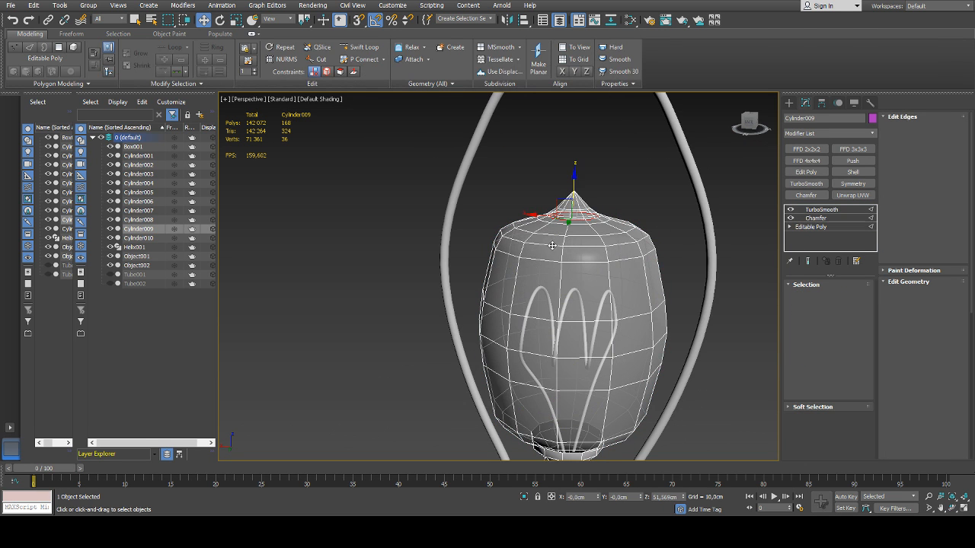
{"action": "double_click", "coordinate": [553, 242]}
{"action": "double_click", "coordinate": [550, 235], "text": "ctrl"}
{"action": "double_click", "coordinate": [551, 260], "text": "ctrl"}
{"action": "key", "text": "r"}
{"action": "middle_click_drag", "start_coordinate": [577, 242], "coordinate": [582, 250], "text": "alt"}
{"action": "left_click_drag", "start_coordinate": [581, 250], "coordinate": [580, 249]}
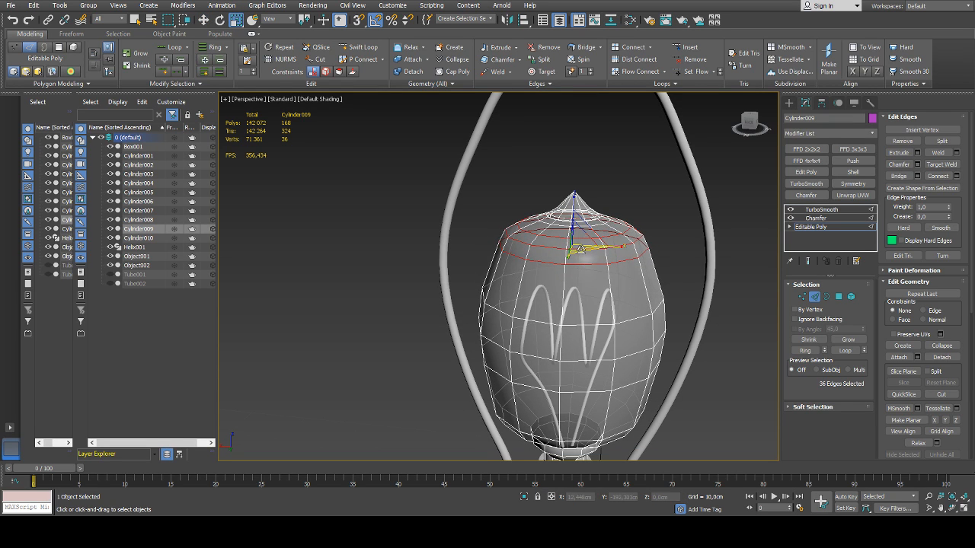
{"action": "middle_click_drag", "start_coordinate": [580, 249], "coordinate": [581, 217], "text": "alt"}
{"action": "key", "text": "w"}
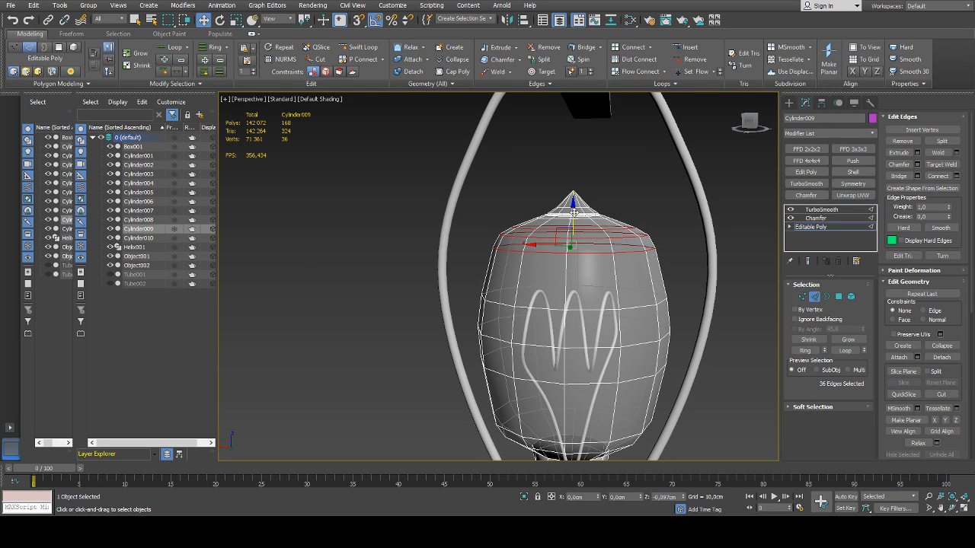
{"action": "middle_click_drag", "start_coordinate": [619, 242], "coordinate": [592, 246], "text": "alt"}
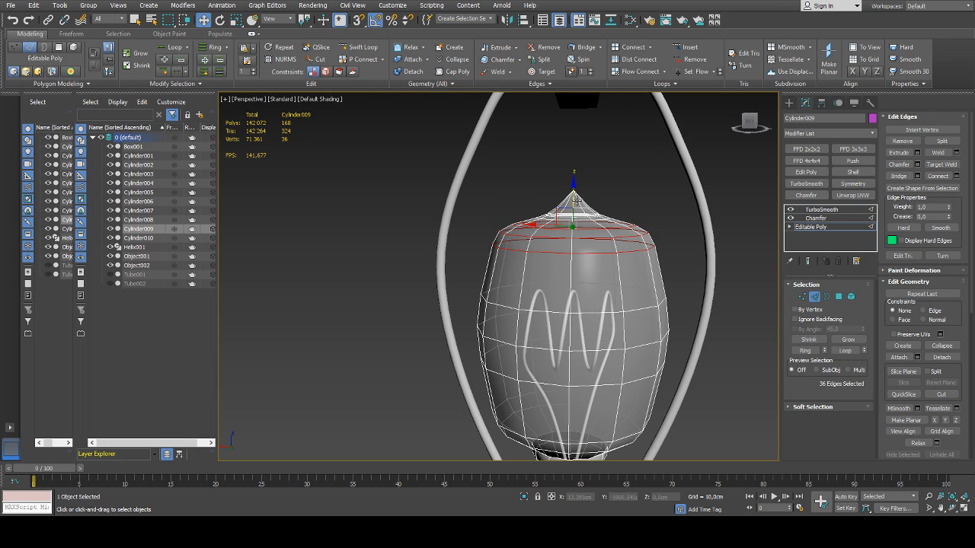
Stretch the bulb's shoulder loops to about 109% along Z and adjust the height of their vertices
{"action": "key", "text": "r"}
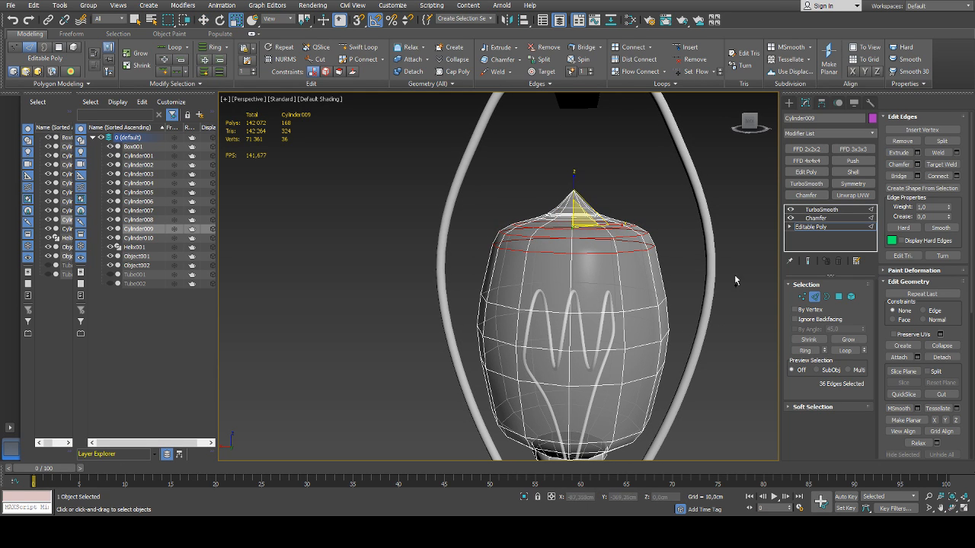
{"action": "left_click", "coordinate": [801, 296], "text": "ctrl"}
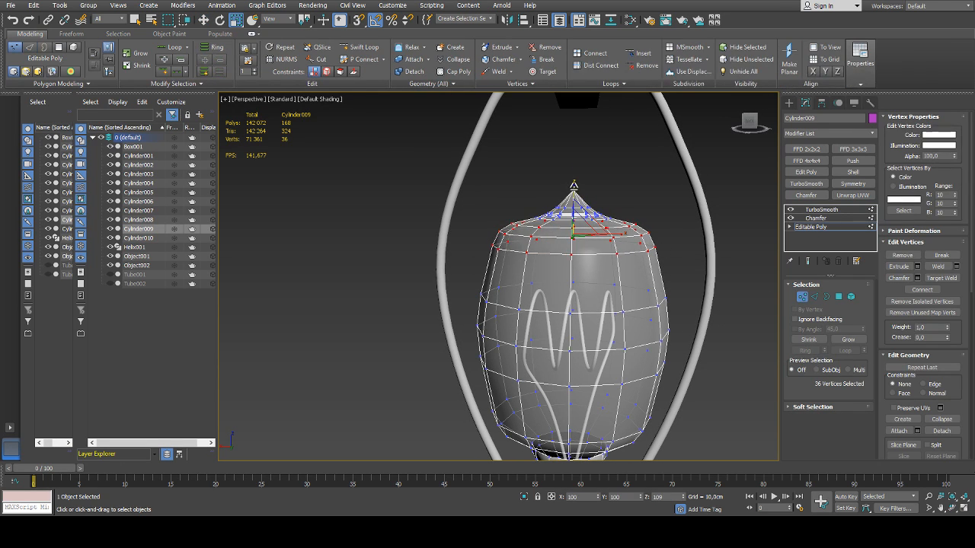
{"action": "key", "text": "w"}
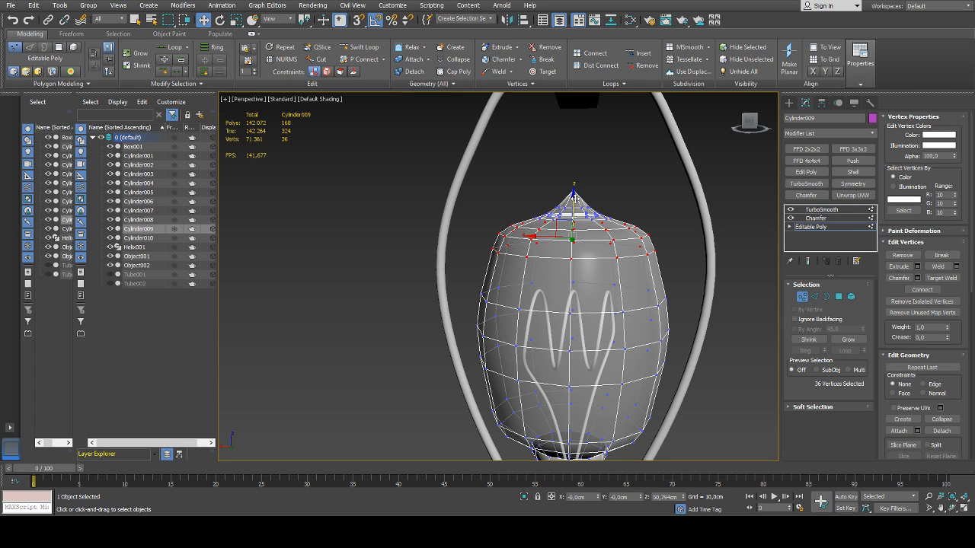
{"action": "middle_click_drag", "start_coordinate": [582, 218], "coordinate": [584, 211], "text": "alt"}
{"action": "key", "text": "r"}
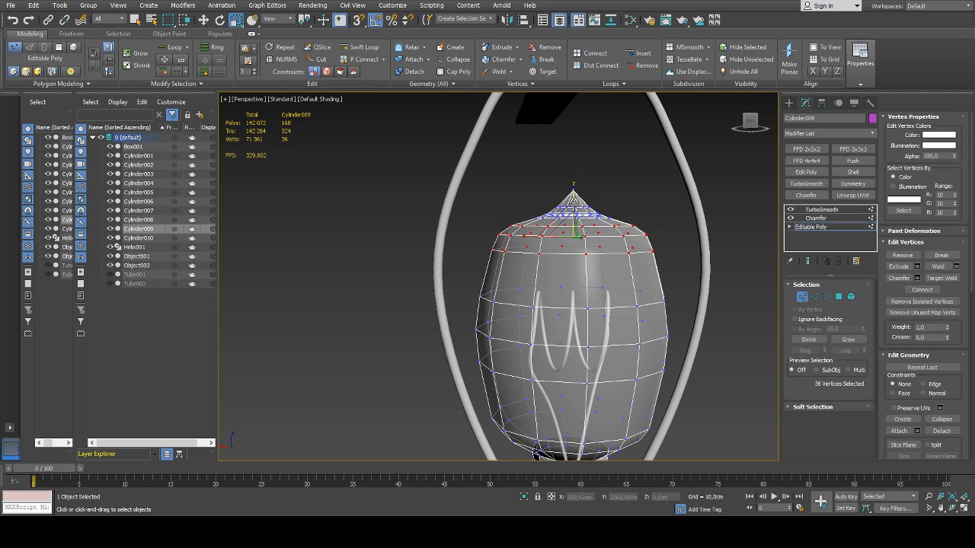
{"action": "mouse_move", "coordinate": [574, 198]}
{"action": "left_mouse_down"}
{"action": "mouse_move", "coordinate": [573, 185]}
{"action": "mouse_move", "coordinate": [573, 210]}
{"action": "left_mouse_up"}
Reposition the bulb's shoulder vertices along Z and scale them to about 93% in X and Y
{"action": "key", "text": "w"}
{"action": "middle_click_drag", "start_coordinate": [574, 210], "coordinate": [589, 214], "text": "alt"}
{"action": "left_click_drag", "start_coordinate": [574, 216], "coordinate": [574, 207]}
{"action": "middle_click_drag", "start_coordinate": [587, 223], "coordinate": [561, 238], "text": "alt"}
{"action": "key", "text": "r"}
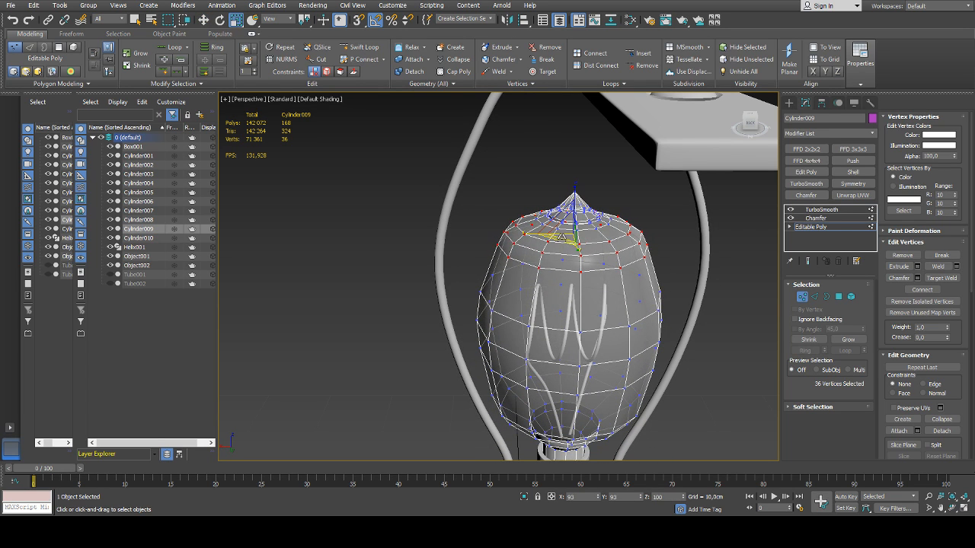
{"action": "left_click", "coordinate": [798, 296]}
{"action": "left_click", "coordinate": [723, 297]}
Examine the whole lamp and the socket parts, knob and frame ends beneath the bulb
{"action": "scroll", "coordinate": [724, 297], "scroll_direction": "down", "scroll_amount": 6}
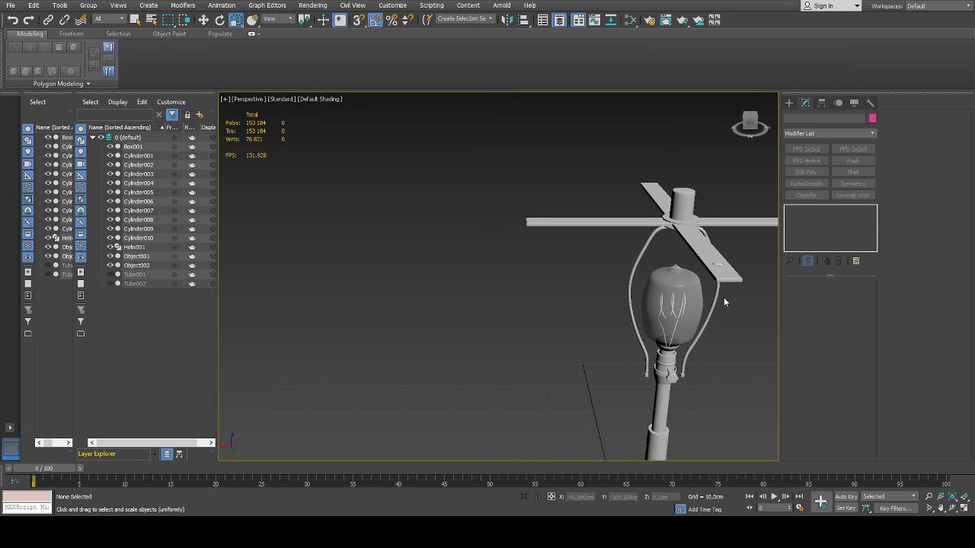
{"action": "middle_click_drag", "start_coordinate": [724, 297], "coordinate": [547, 246], "text": "alt"}
{"action": "scroll", "coordinate": [665, 270], "scroll_direction": "down", "scroll_amount": 3}
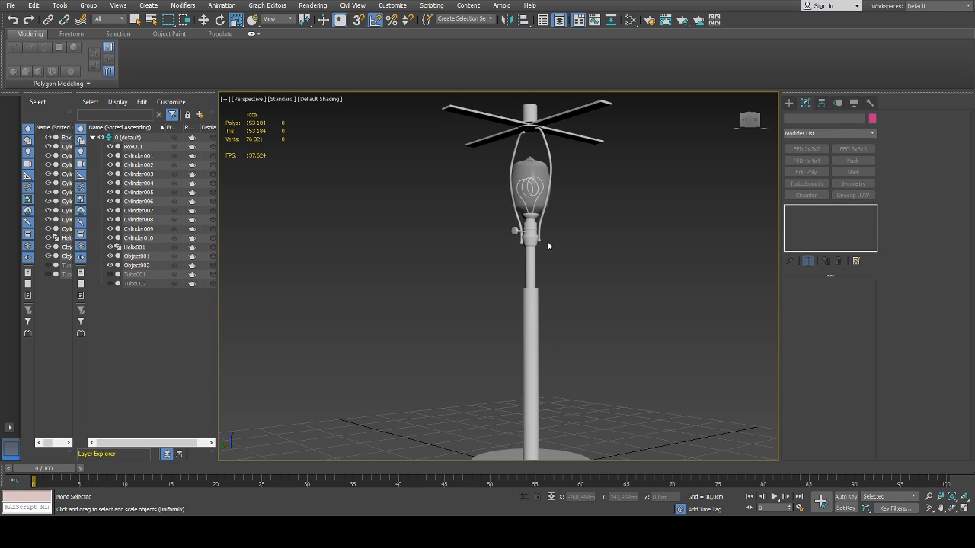
{"action": "scroll", "coordinate": [515, 233], "scroll_direction": "up", "scroll_amount": 6}
{"action": "scroll", "coordinate": [524, 223], "scroll_direction": "up", "scroll_amount": 3}
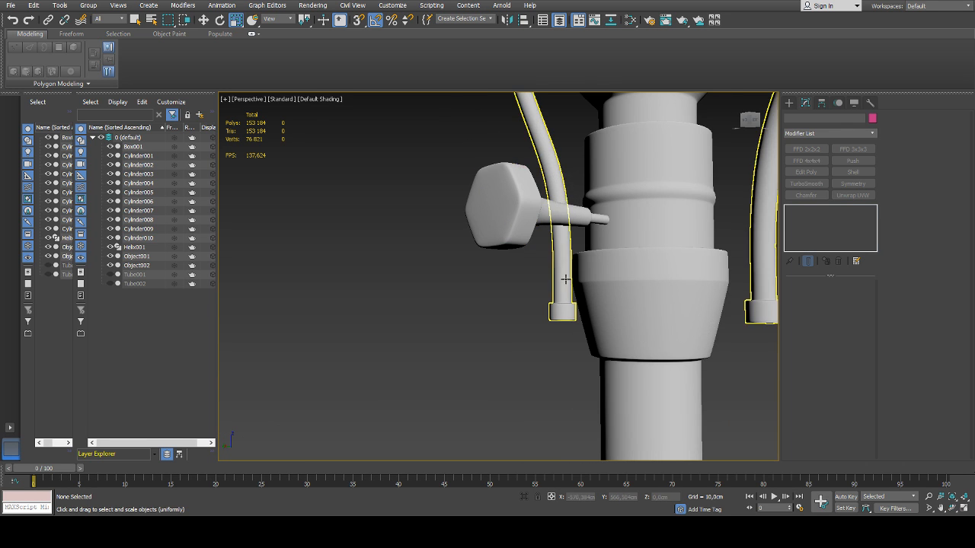
{"action": "left_click", "coordinate": [566, 280]}
{"action": "left_click", "coordinate": [624, 287]}
{"action": "scroll", "coordinate": [636, 285], "scroll_direction": "down", "scroll_amount": 5}
{"action": "left_click", "coordinate": [638, 245]}
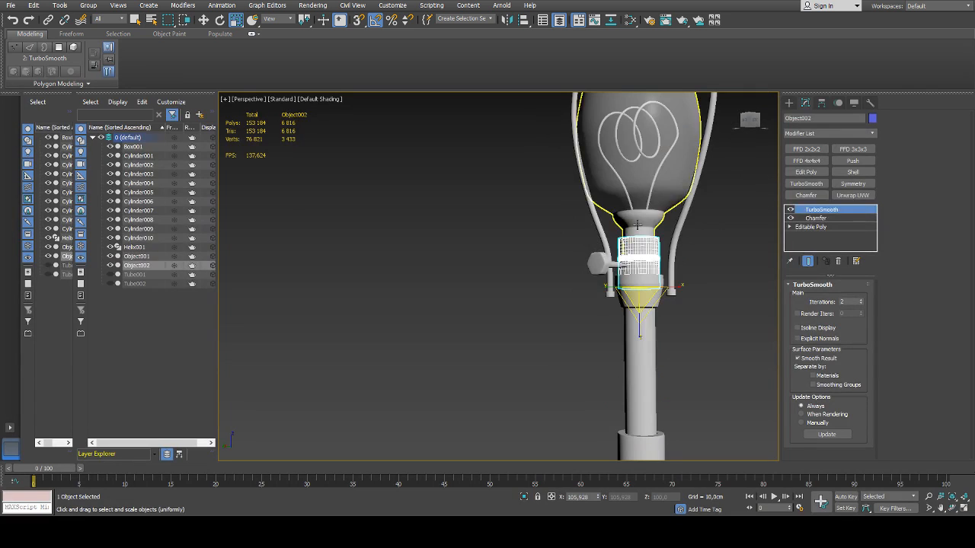
Examine the bulb, the bent frame and the gap between the frame's upper ends beneath the crossbars
{"action": "left_click", "coordinate": [644, 204]}
{"action": "scroll", "coordinate": [642, 236], "scroll_direction": "down", "scroll_amount": 6}
{"action": "middle_click_drag", "start_coordinate": [656, 268], "coordinate": [617, 301], "text": "alt"}
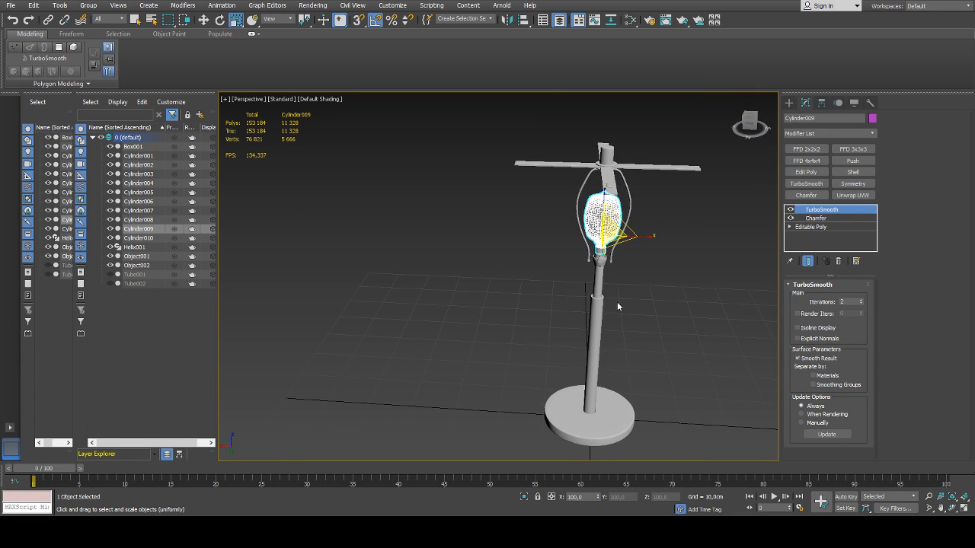
{"action": "scroll", "coordinate": [609, 167], "scroll_direction": "up", "scroll_amount": 5}
{"action": "scroll", "coordinate": [602, 190], "scroll_direction": "up", "scroll_amount": 5}
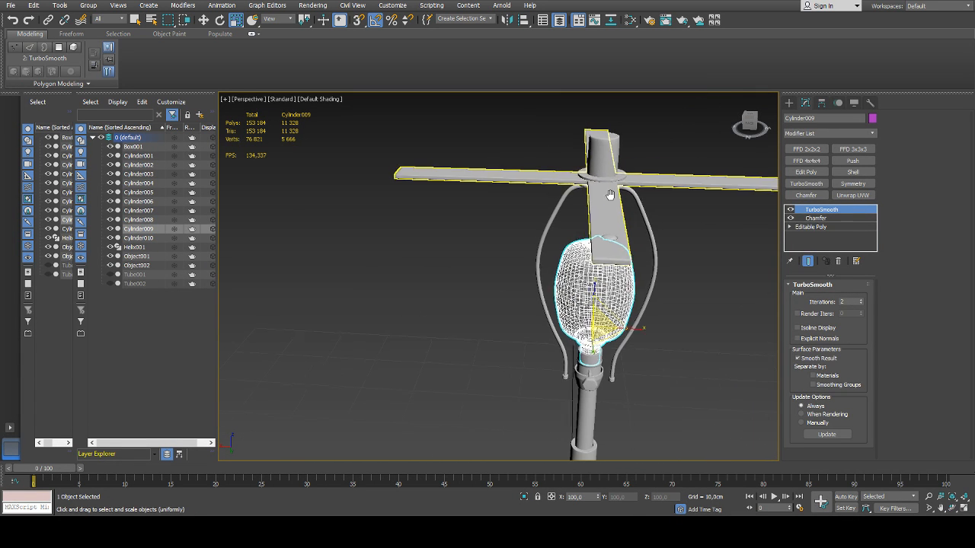
{"action": "left_click", "coordinate": [586, 229]}
{"action": "scroll", "coordinate": [589, 234], "scroll_direction": "up", "scroll_amount": 3}
{"action": "middle_click_drag", "start_coordinate": [589, 234], "coordinate": [618, 259], "text": "alt"}
{"action": "scroll", "coordinate": [571, 209], "scroll_direction": "down", "scroll_amount": 10}
{"action": "left_click", "coordinate": [676, 290]}
{"action": "scroll", "coordinate": [605, 240], "scroll_direction": "up", "scroll_amount": 10}
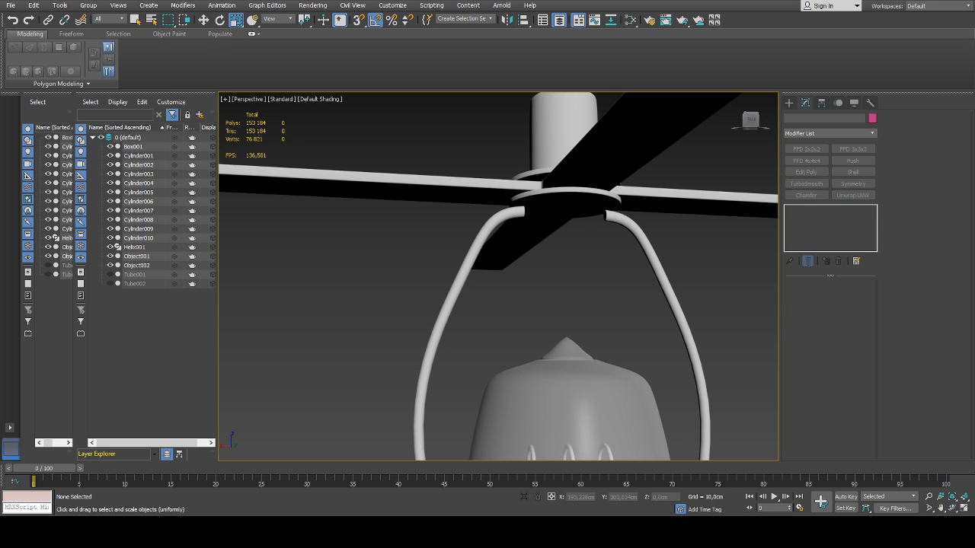
Extrude the end polygon of the bent frame's upper end a short distance inward, working on its base Editable Poly
{"action": "scroll", "coordinate": [647, 257], "scroll_direction": "down", "scroll_amount": 5}
{"action": "left_click", "coordinate": [648, 257]}
{"action": "scroll", "coordinate": [611, 249], "scroll_direction": "up", "scroll_amount": 6}
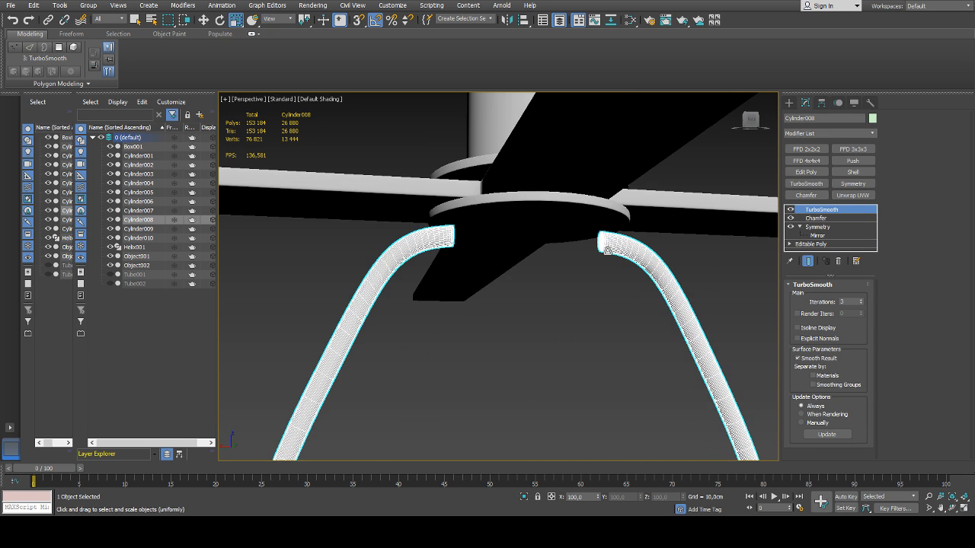
{"action": "scroll", "coordinate": [611, 249], "scroll_direction": "down", "scroll_amount": 5}
{"action": "middle_click_drag", "start_coordinate": [672, 281], "coordinate": [687, 294], "text": "alt"}
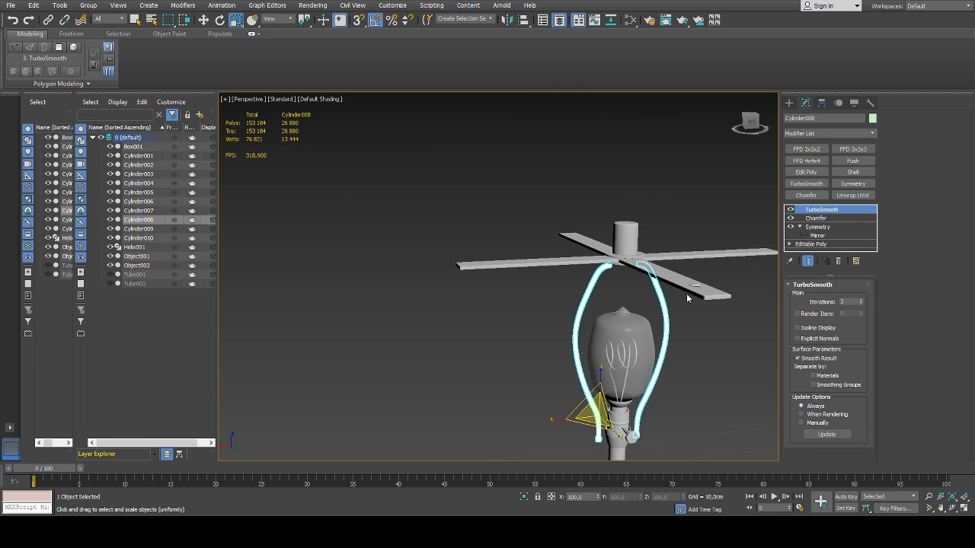
{"action": "left_click", "coordinate": [835, 245]}
{"action": "scroll", "coordinate": [627, 256], "scroll_direction": "up", "scroll_amount": 6}
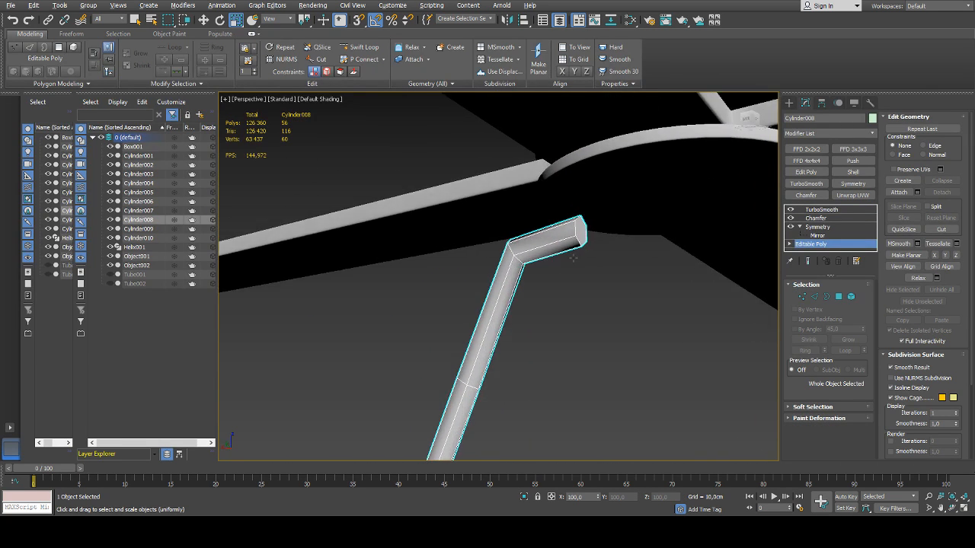
{"action": "key", "text": "4"}
{"action": "left_click", "coordinate": [580, 230]}
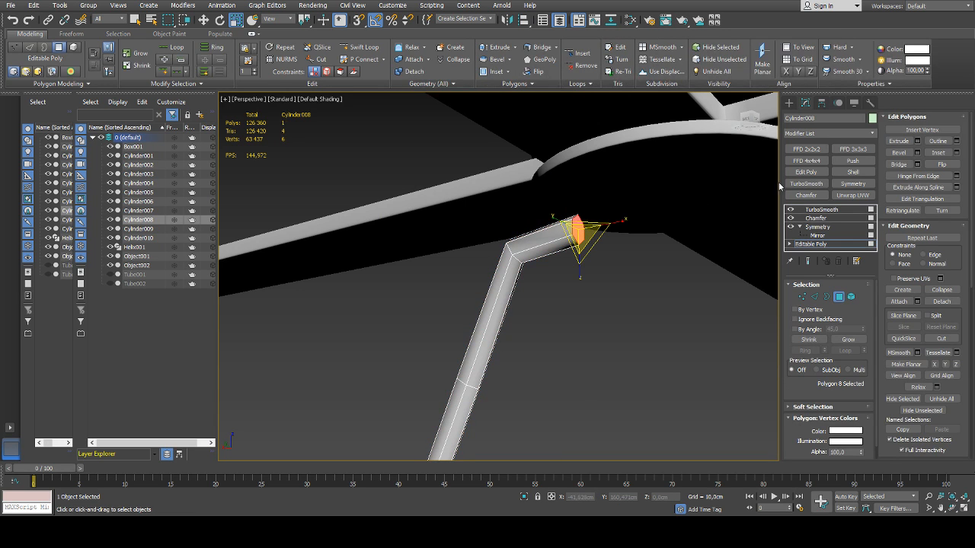
{"action": "left_click", "coordinate": [916, 143]}
{"action": "key", "text": "ctrl+z"}
{"action": "middle_click_drag", "start_coordinate": [511, 285], "coordinate": [662, 248], "text": "alt"}
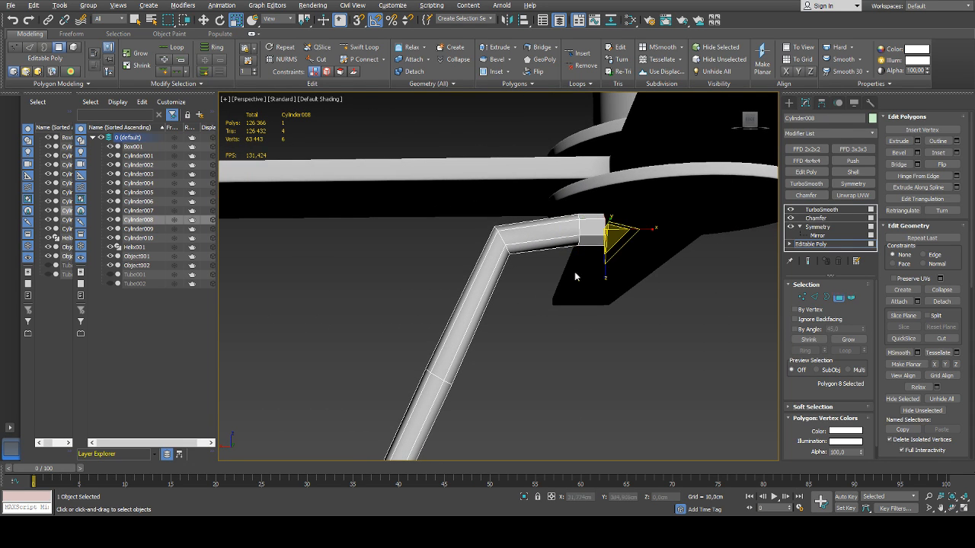
Extrude the six side polygons of the frame's new end segment outward to form a hexagonal collar
{"action": "left_click", "coordinate": [810, 244]}
{"action": "left_click", "coordinate": [821, 209]}
{"action": "left_click", "coordinate": [807, 243]}
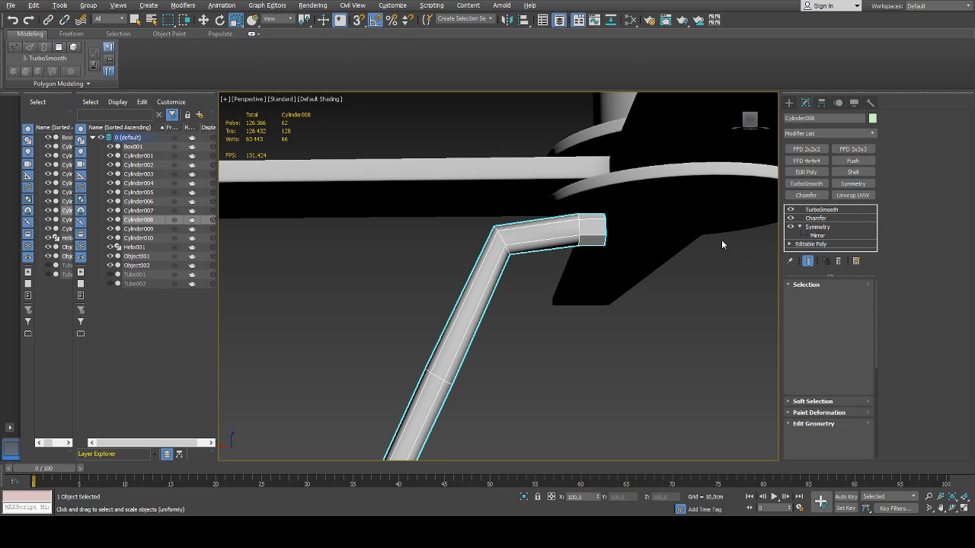
{"action": "key", "text": "4"}
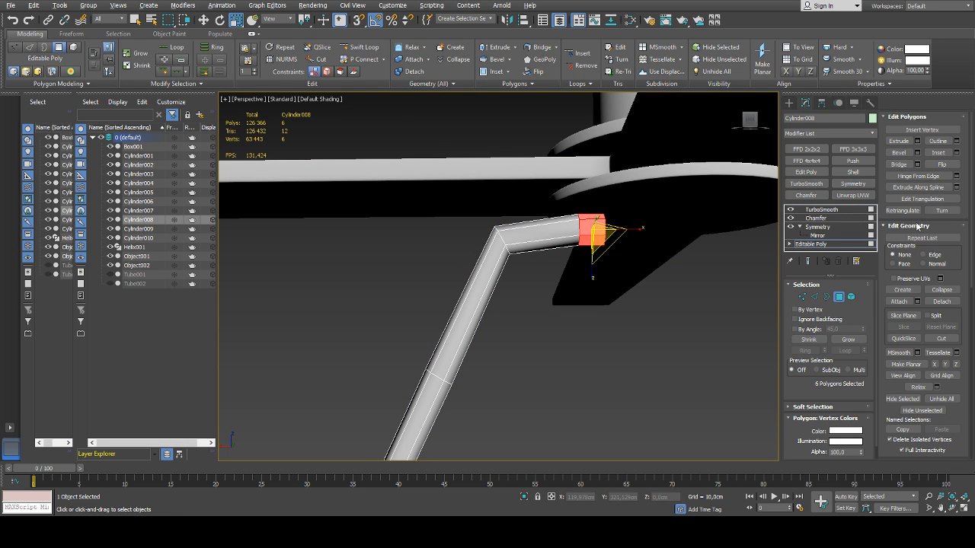
{"action": "left_click", "coordinate": [917, 141]}
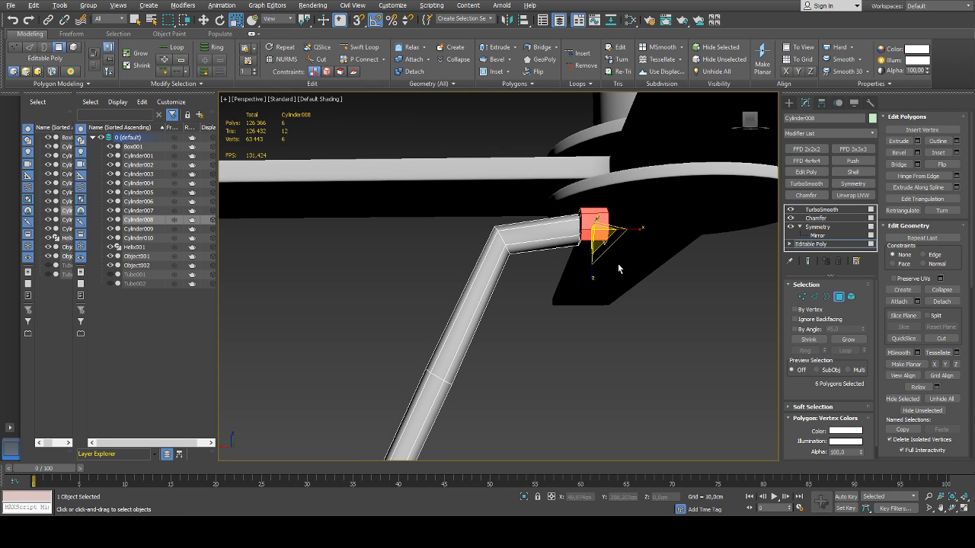
{"action": "middle_click_drag", "start_coordinate": [618, 270], "coordinate": [660, 263], "text": "alt"}
{"action": "left_click", "coordinate": [508, 282]}
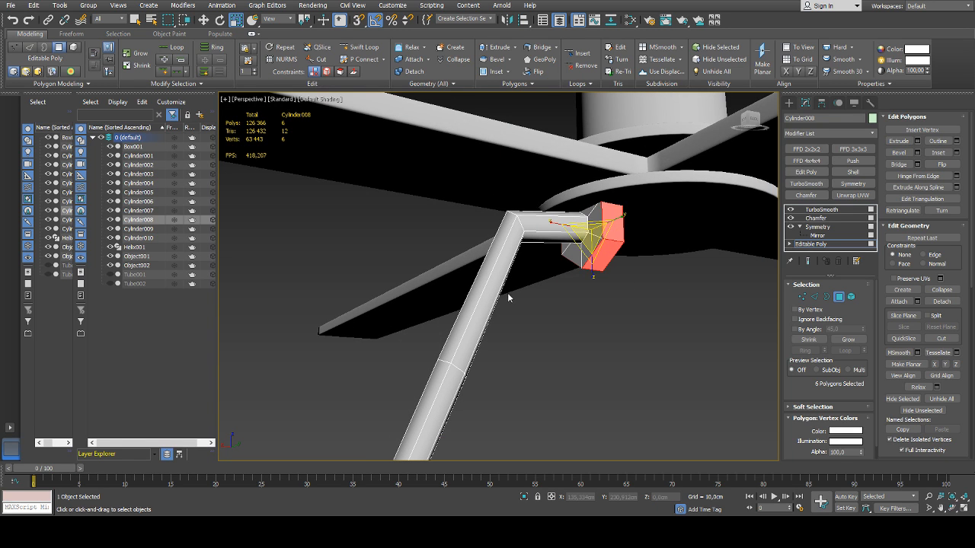
{"action": "left_click_drag", "start_coordinate": [504, 292], "coordinate": [507, 307]}
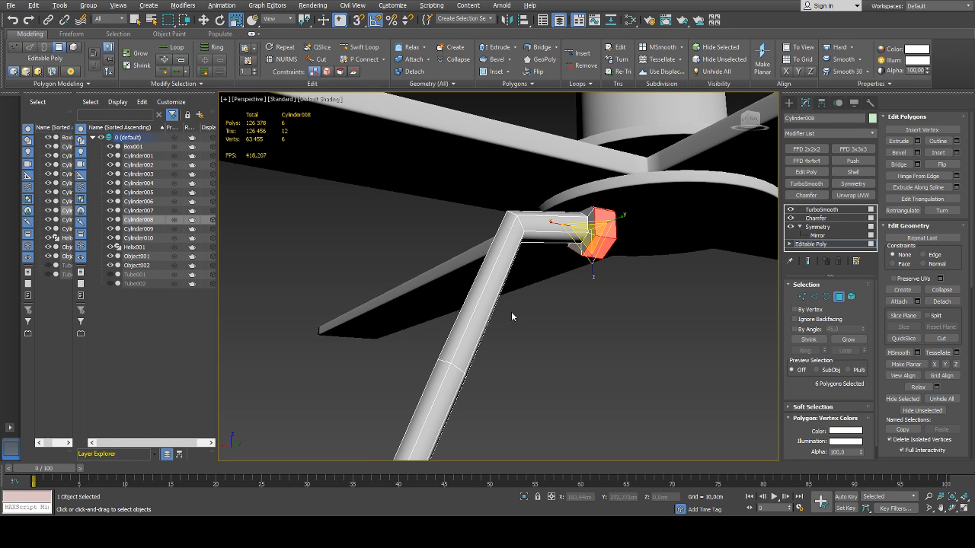
{"action": "middle_click_drag", "start_coordinate": [511, 312], "coordinate": [811, 278], "text": "alt"}
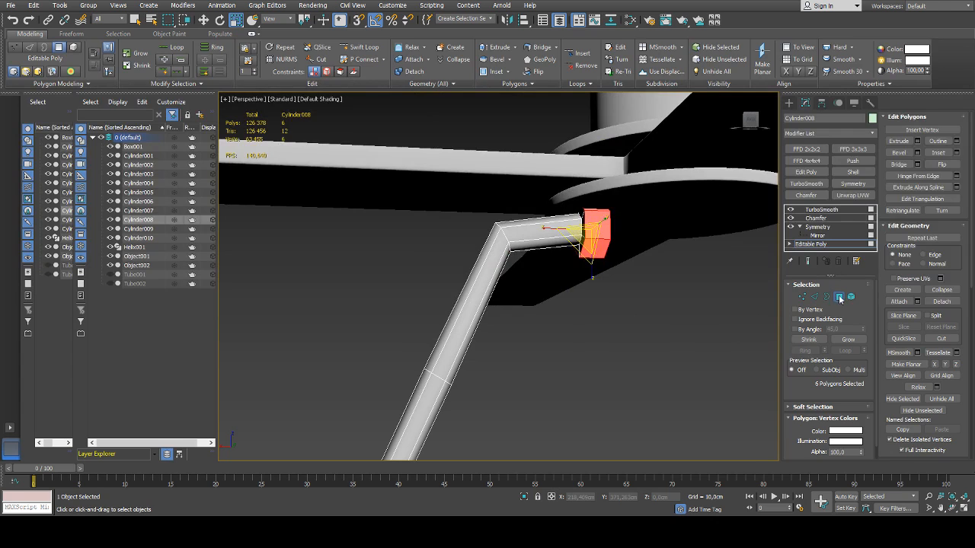
{"action": "left_click", "coordinate": [839, 298]}
{"action": "left_click", "coordinate": [703, 328]}
Examine the collars on both upper frame ends and the proportions of the whole lamp
{"action": "scroll", "coordinate": [706, 328], "scroll_direction": "down", "scroll_amount": 7}
{"action": "middle_click_drag", "start_coordinate": [707, 329], "coordinate": [604, 277], "text": "alt"}
{"action": "scroll", "coordinate": [569, 280], "scroll_direction": "up", "scroll_amount": 6}
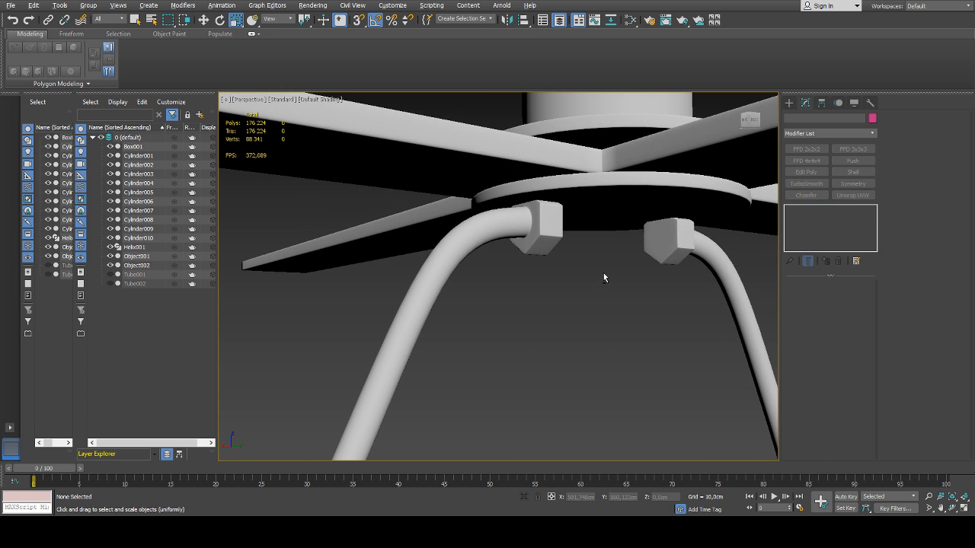
{"action": "scroll", "coordinate": [610, 272], "scroll_direction": "down", "scroll_amount": 8}
{"action": "scroll", "coordinate": [658, 293], "scroll_direction": "up", "scroll_amount": 1}
{"action": "middle_click_drag", "start_coordinate": [658, 292], "coordinate": [579, 258]}
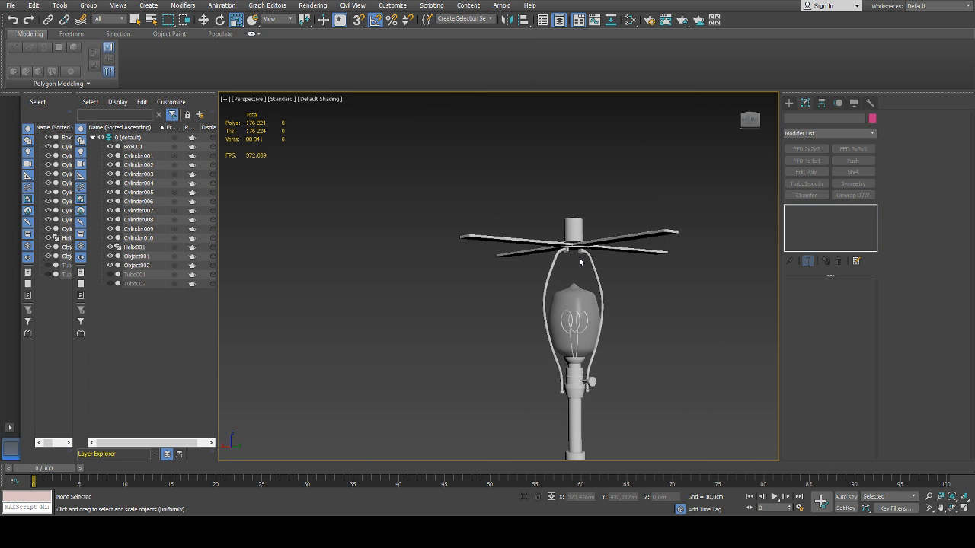
{"action": "scroll", "coordinate": [632, 310], "scroll_direction": "down", "scroll_amount": 6}
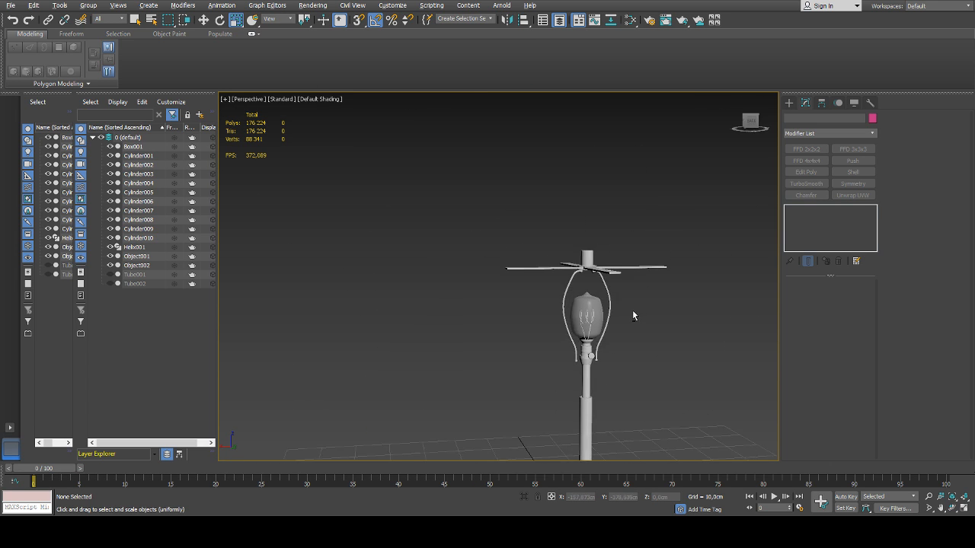
{"action": "middle_click_drag", "start_coordinate": [617, 259], "coordinate": [645, 281], "text": "alt"}
{"action": "scroll", "coordinate": [623, 311], "scroll_direction": "up", "scroll_amount": 3}
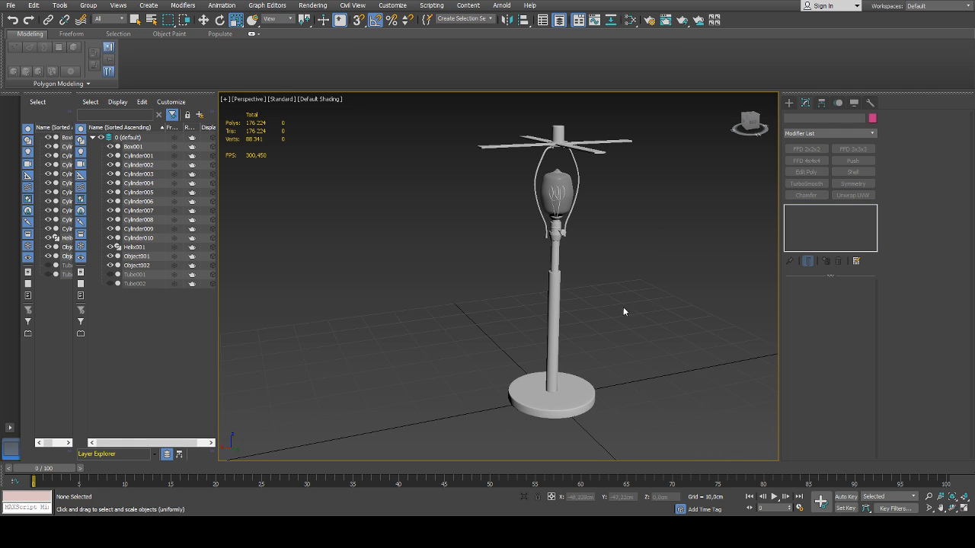
Create a cylinder of about 0.68 cm radius and 15.86 cm height beside the lamp base, with 5 sides
{"action": "left_click", "coordinate": [789, 102]}
{"action": "left_click", "coordinate": [820, 186]}
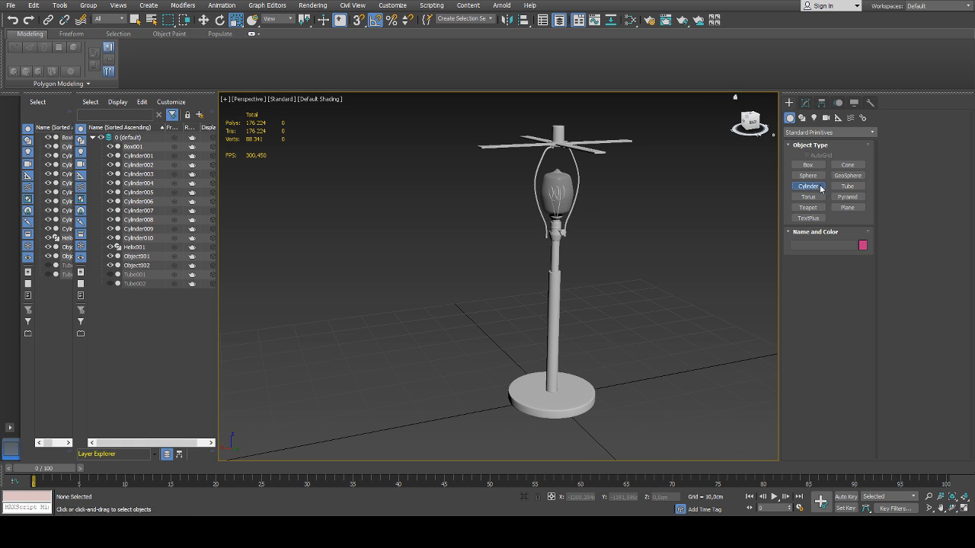
{"action": "middle_click_drag", "start_coordinate": [656, 316], "coordinate": [669, 371], "text": "alt"}
{"action": "left_click_drag", "start_coordinate": [582, 394], "coordinate": [584, 396]}
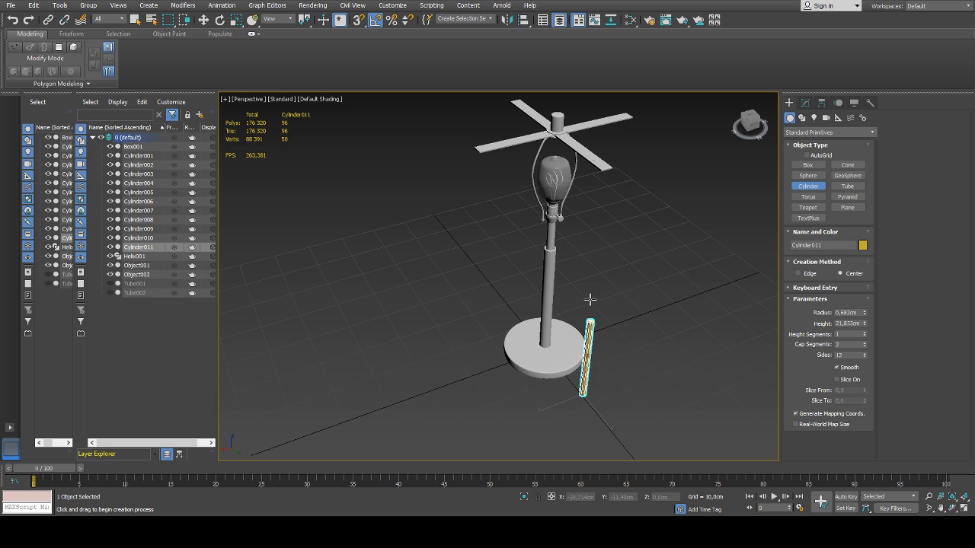
{"action": "left_click", "coordinate": [590, 332]}
{"action": "right_click", "coordinate": [591, 332]}
{"action": "left_click", "coordinate": [806, 103]}
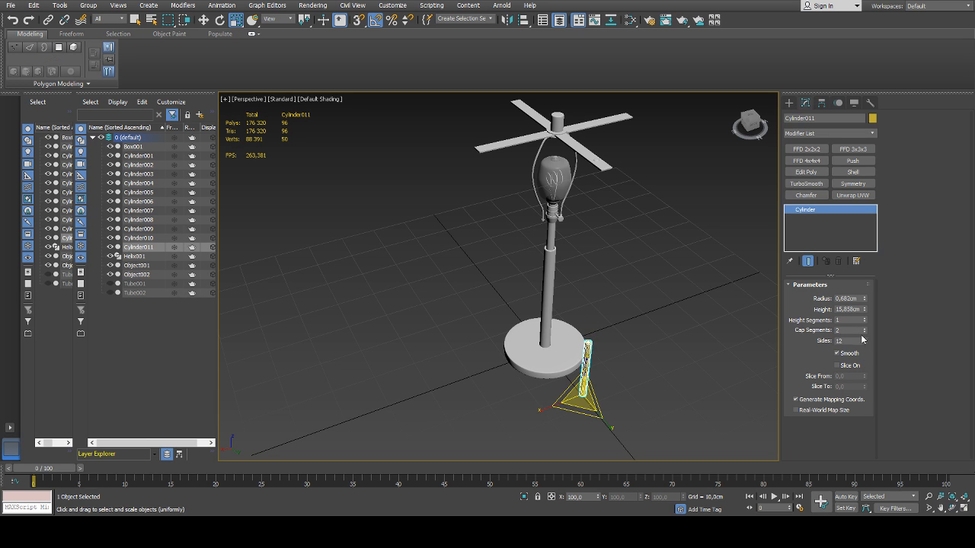
{"action": "left_click_drag", "start_coordinate": [864, 341], "coordinate": [865, 347]}
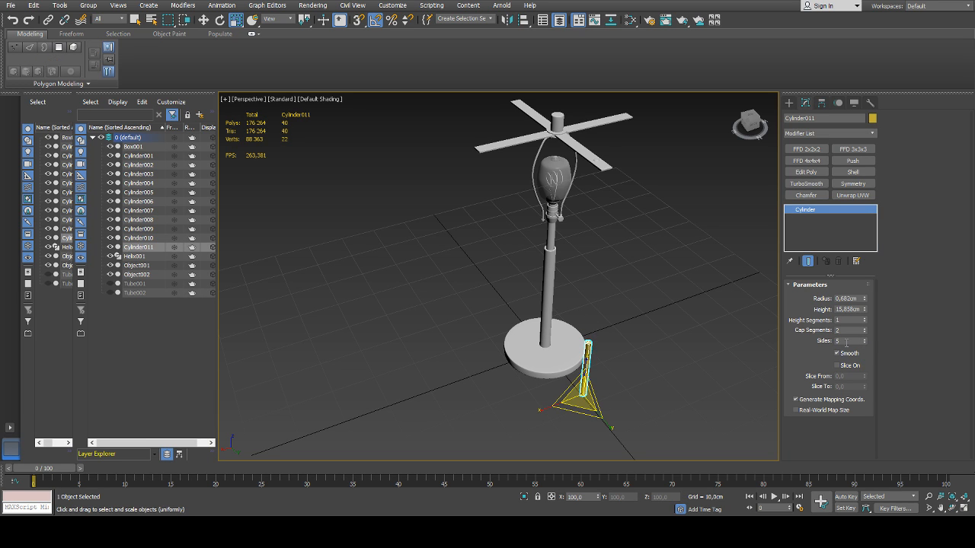
Rotate the five-sided cylinder about the Y axis until it lies horizontally and reset its X and Y position to 0
{"action": "middle_click_drag", "start_coordinate": [649, 360], "coordinate": [629, 331], "text": "alt"}
{"action": "key", "text": "e"}
{"action": "left_click_drag", "start_coordinate": [561, 374], "coordinate": [519, 392]}
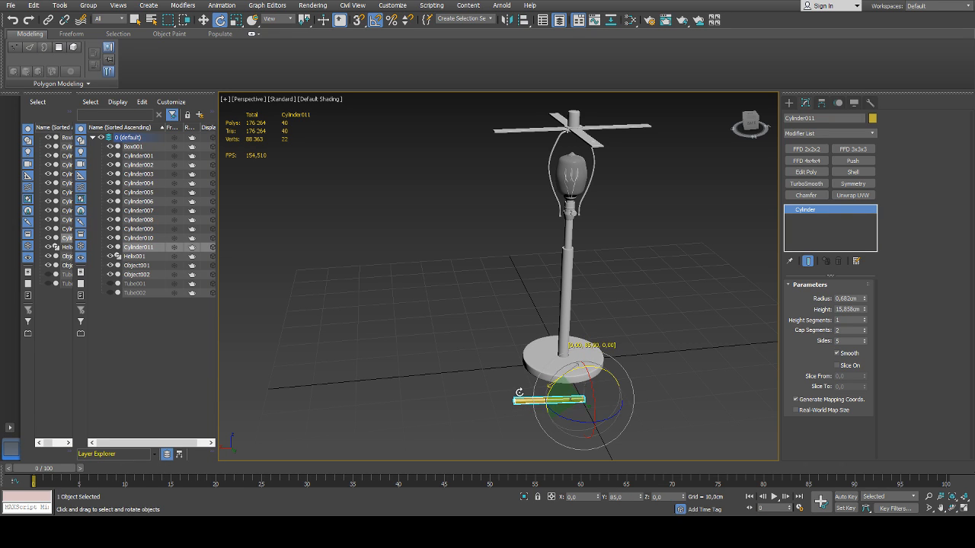
{"action": "key", "text": "w"}
{"action": "right_click", "coordinate": [640, 498]}
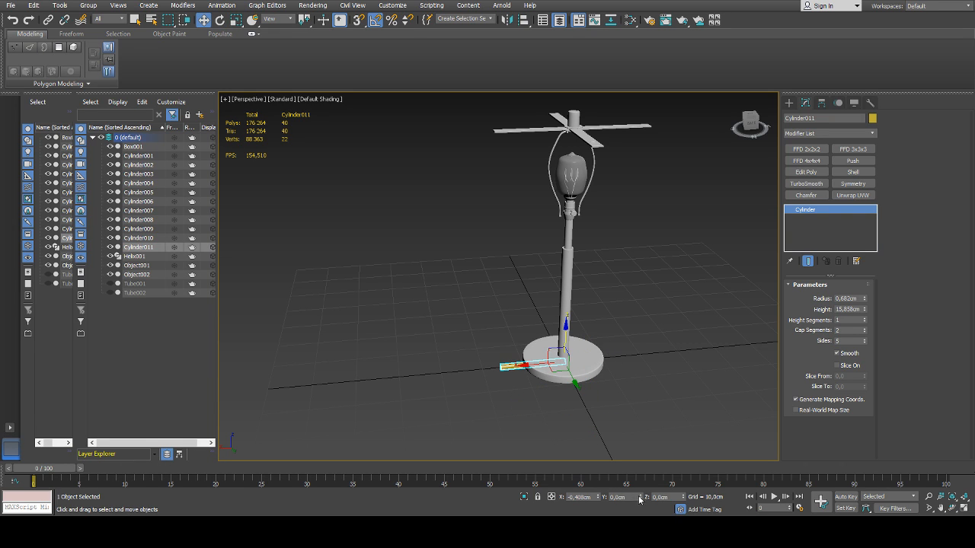
{"action": "right_click", "coordinate": [599, 498]}
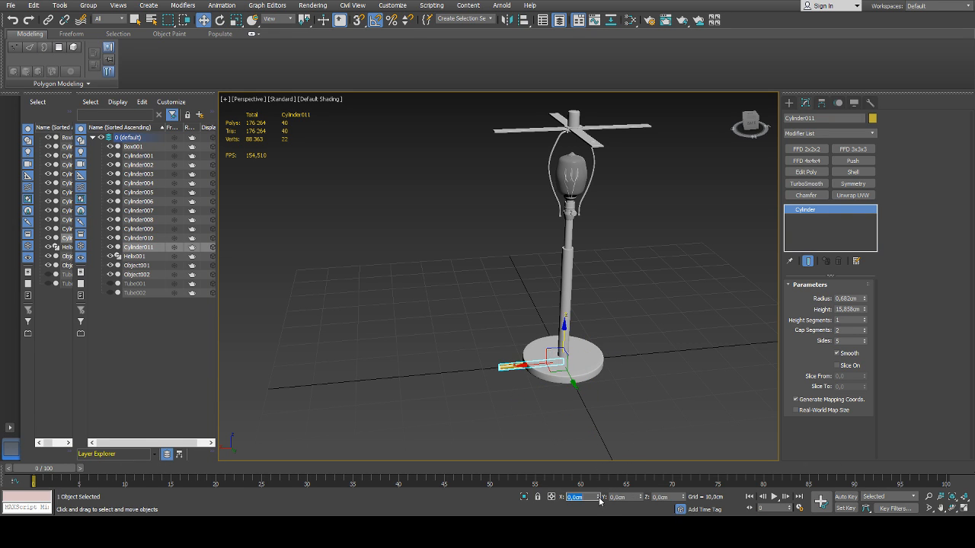
{"action": "middle_click_drag", "start_coordinate": [582, 415], "coordinate": [566, 359], "text": "alt"}
Raise the cylinder to about Z 56.44 cm under the crossbars and shorten its height to 3.964 cm
{"action": "left_click_drag", "start_coordinate": [567, 332], "coordinate": [575, 97]}
{"action": "scroll", "coordinate": [556, 172], "scroll_direction": "up", "scroll_amount": 4}
{"action": "left_click_drag", "start_coordinate": [527, 153], "coordinate": [558, 153]}
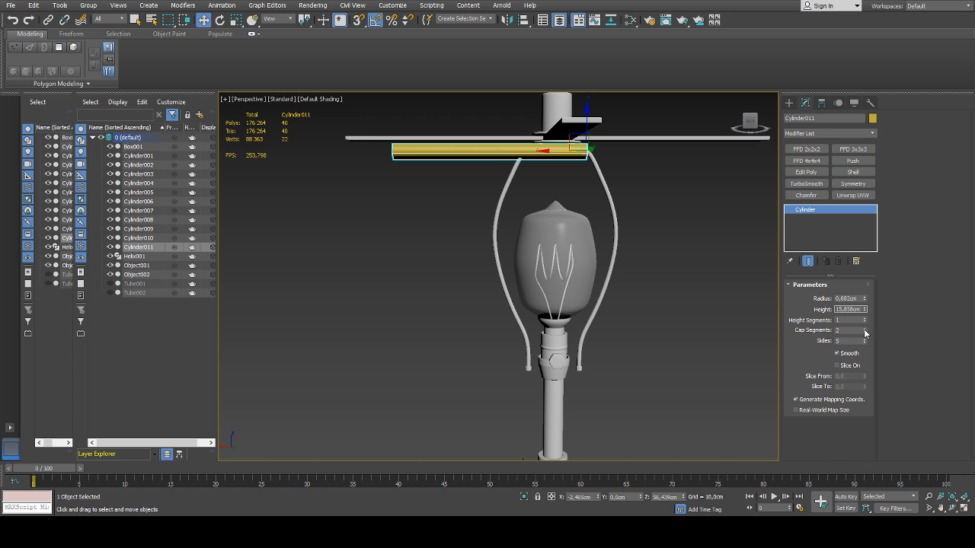
{"action": "left_click_drag", "start_coordinate": [865, 313], "coordinate": [862, 349]}
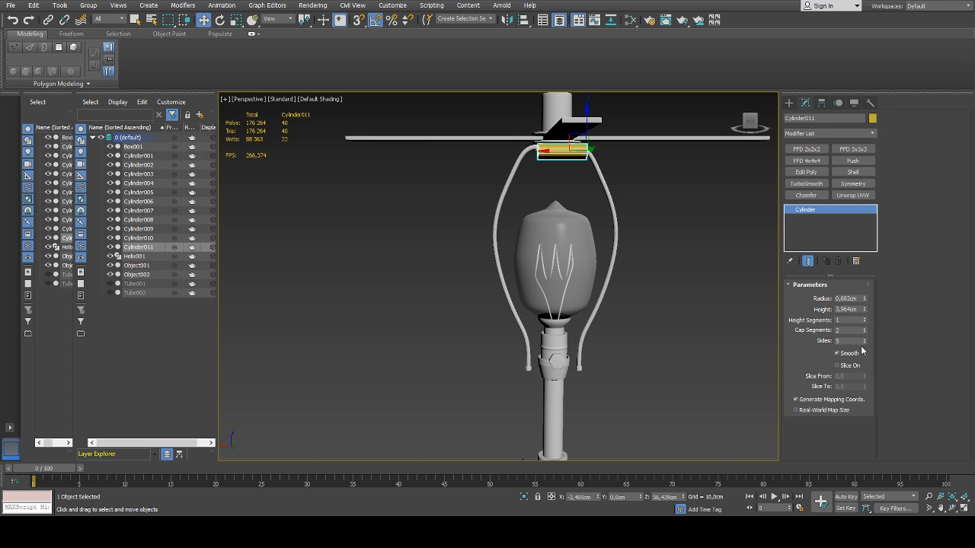
Center the short cylinder's pivot on the object
{"action": "middle_click_drag", "start_coordinate": [614, 199], "coordinate": [604, 218], "text": "alt"}
{"action": "scroll", "coordinate": [560, 186], "scroll_direction": "up", "scroll_amount": 6}
{"action": "middle_click_drag", "start_coordinate": [553, 199], "coordinate": [584, 205], "text": "alt"}
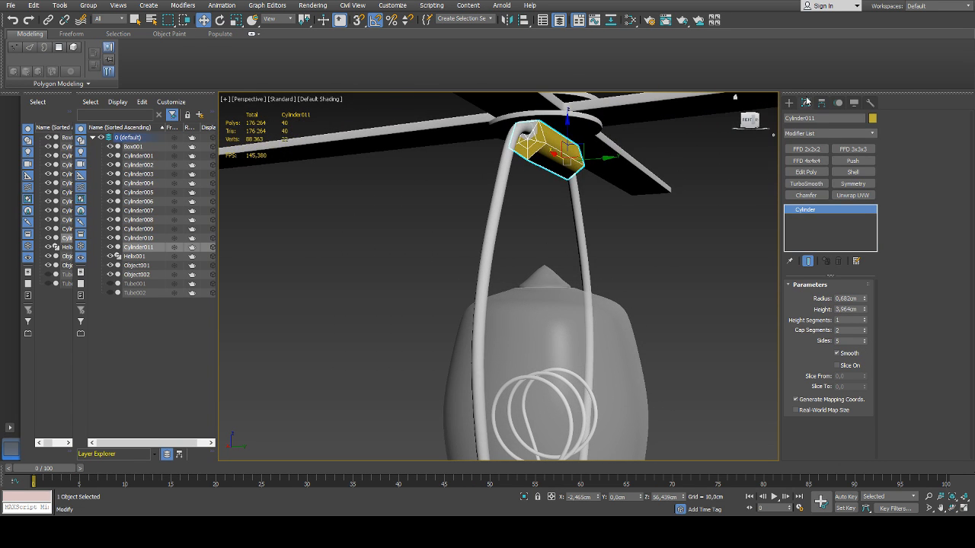
{"action": "middle_click_drag", "start_coordinate": [662, 220], "coordinate": [701, 205], "text": "alt"}
{"action": "left_click", "coordinate": [822, 102]}
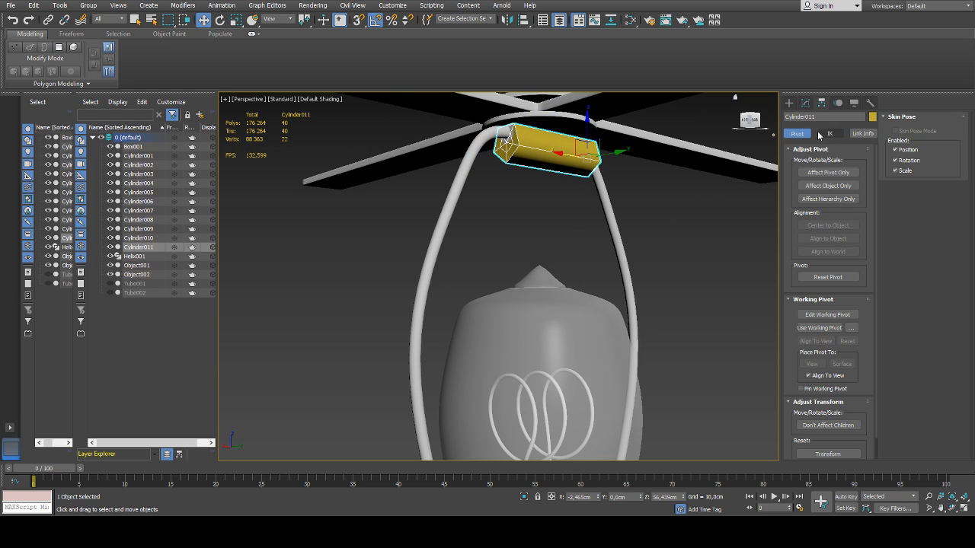
{"action": "left_click", "coordinate": [820, 174]}
{"action": "left_click", "coordinate": [828, 226]}
{"action": "left_click", "coordinate": [828, 173]}
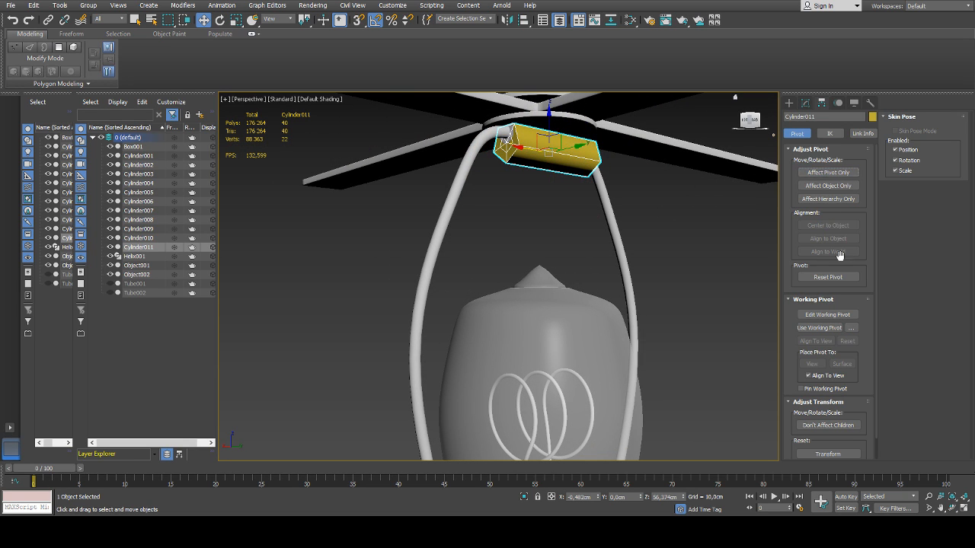
Set the cylinder's height to 4.242 cm and reduce its radius to make a thin rod between the frame ends
{"action": "left_click", "coordinate": [806, 103]}
{"action": "left_click_drag", "start_coordinate": [865, 311], "coordinate": [865, 303]}
{"action": "mouse_move", "coordinate": [632, 221]}
{"action": "middle_mouse_down", "text": "alt"}
{"action": "mouse_move", "coordinate": [609, 216]}
{"action": "mouse_move", "coordinate": [624, 229]}
{"action": "middle_mouse_up", "text": "alt"}
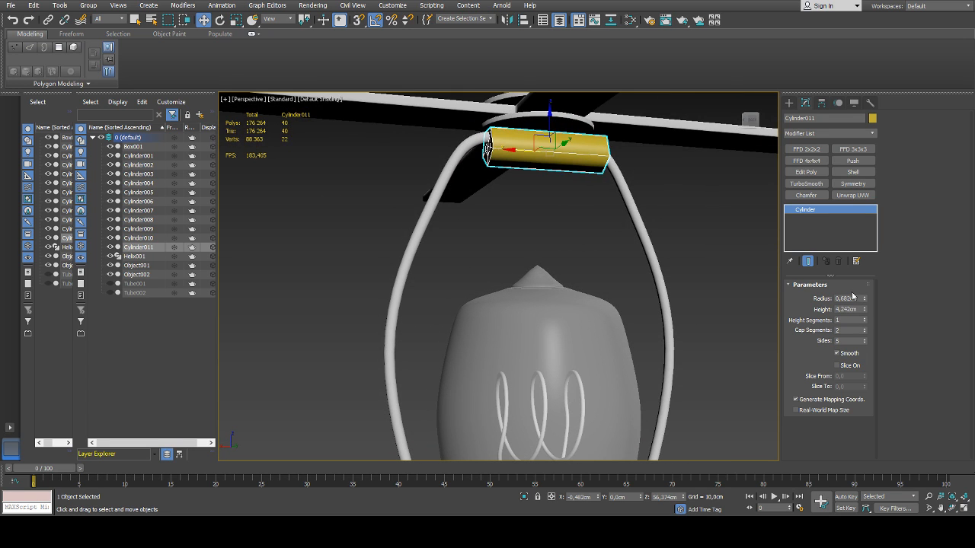
{"action": "left_click_drag", "start_coordinate": [864, 298], "coordinate": [817, 499]}
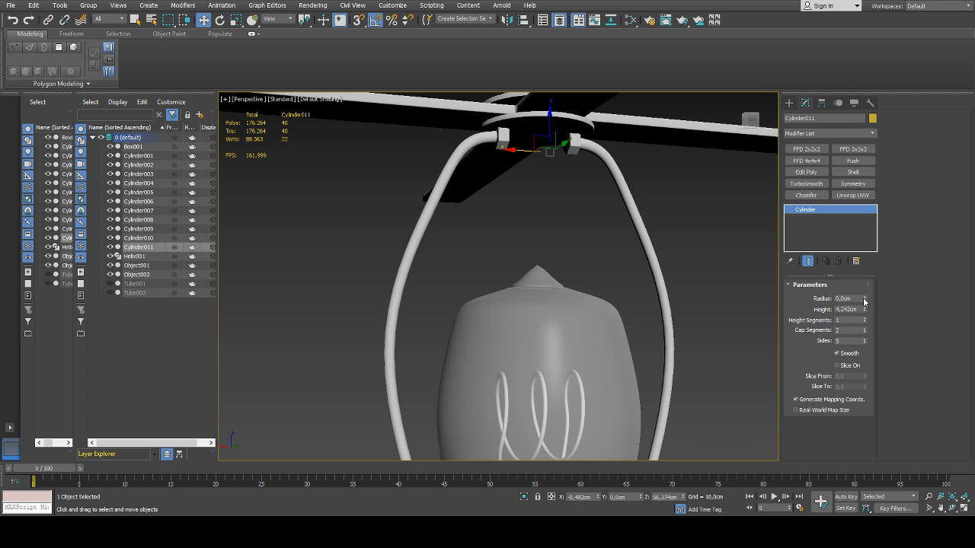
{"action": "left_click_drag", "start_coordinate": [864, 301], "coordinate": [870, 203]}
Convert the thin rod to an editable poly and center its pivot on the object
{"action": "middle_click_drag", "start_coordinate": [640, 221], "coordinate": [623, 211], "text": "alt"}
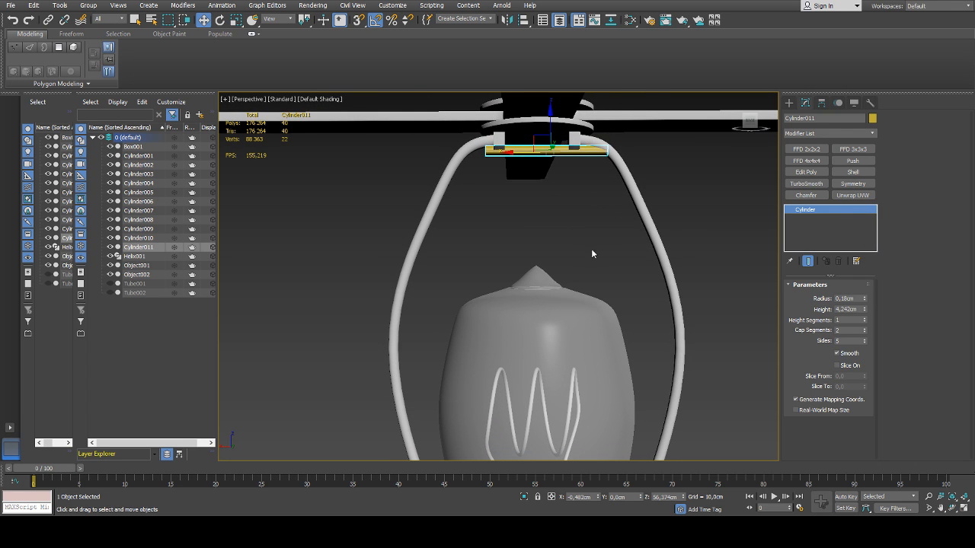
{"action": "left_click", "coordinate": [805, 103]}
{"action": "left_click", "coordinate": [828, 172]}
{"action": "left_click", "coordinate": [823, 225]}
{"action": "left_click", "coordinate": [828, 172]}
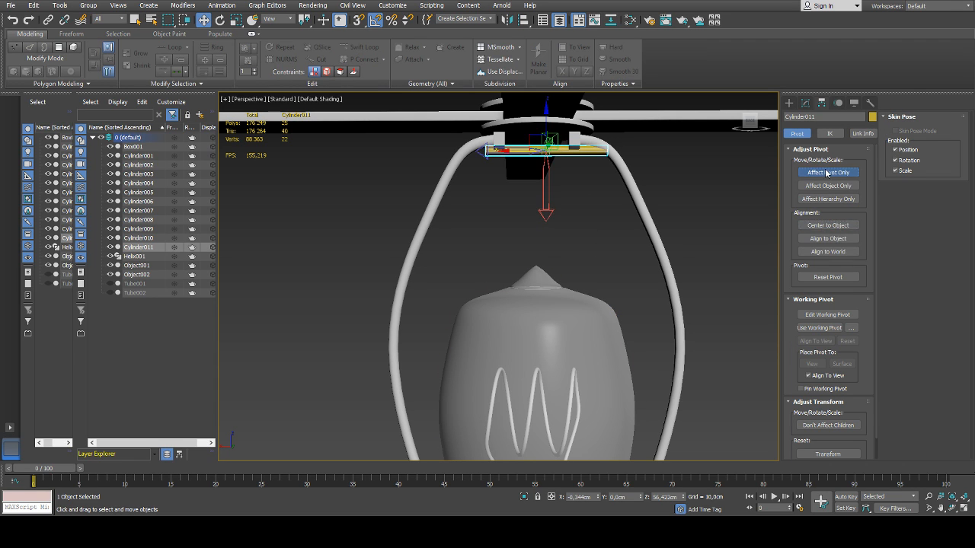
Set the rod's X position to 0 and raise it about 0.37 cm so it runs through both frame collars
{"action": "right_click", "coordinate": [598, 499]}
{"action": "middle_click_drag", "start_coordinate": [599, 380], "coordinate": [629, 361], "text": "alt"}
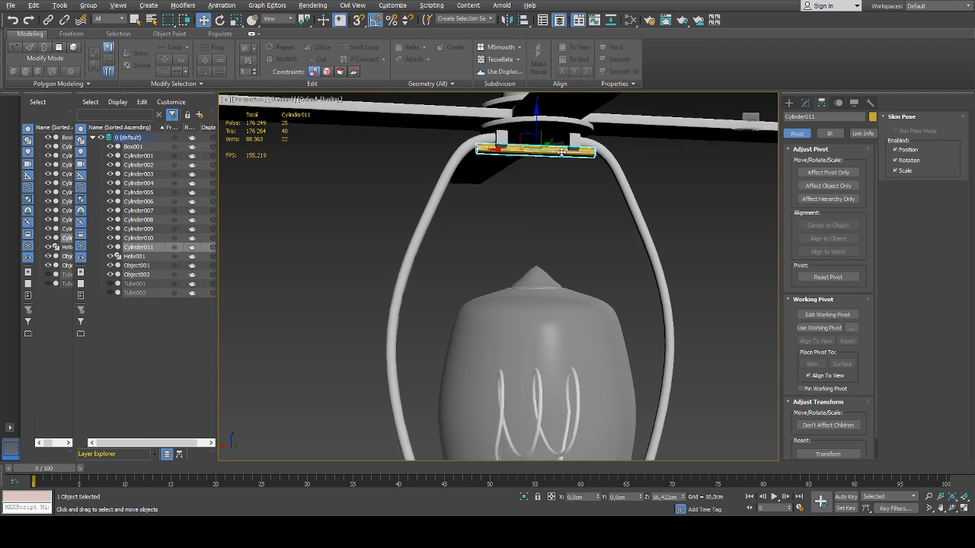
{"action": "scroll", "coordinate": [532, 134], "scroll_direction": "up", "scroll_amount": 3}
{"action": "left_click_drag", "start_coordinate": [536, 129], "coordinate": [536, 115]}
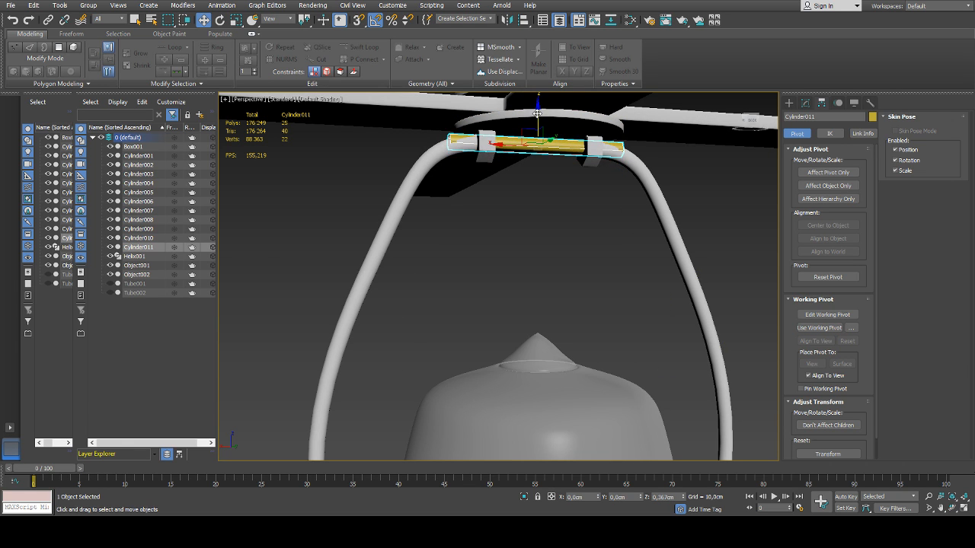
Scale the rod along its length to about 43% so it fits between the two frame collars
{"action": "scroll", "coordinate": [533, 131], "scroll_direction": "up", "scroll_amount": 3}
{"action": "mouse_move", "coordinate": [533, 130]}
{"action": "middle_mouse_down", "text": "alt"}
{"action": "mouse_move", "coordinate": [574, 142]}
{"action": "mouse_move", "coordinate": [543, 138]}
{"action": "middle_mouse_up", "text": "alt"}
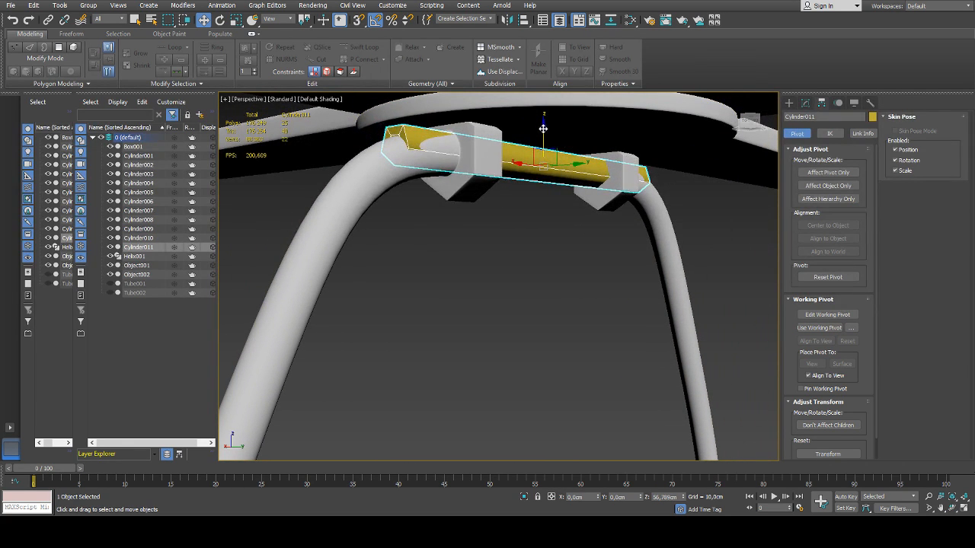
{"action": "key", "text": "r"}
{"action": "middle_click_drag", "start_coordinate": [571, 173], "coordinate": [542, 169], "text": "alt"}
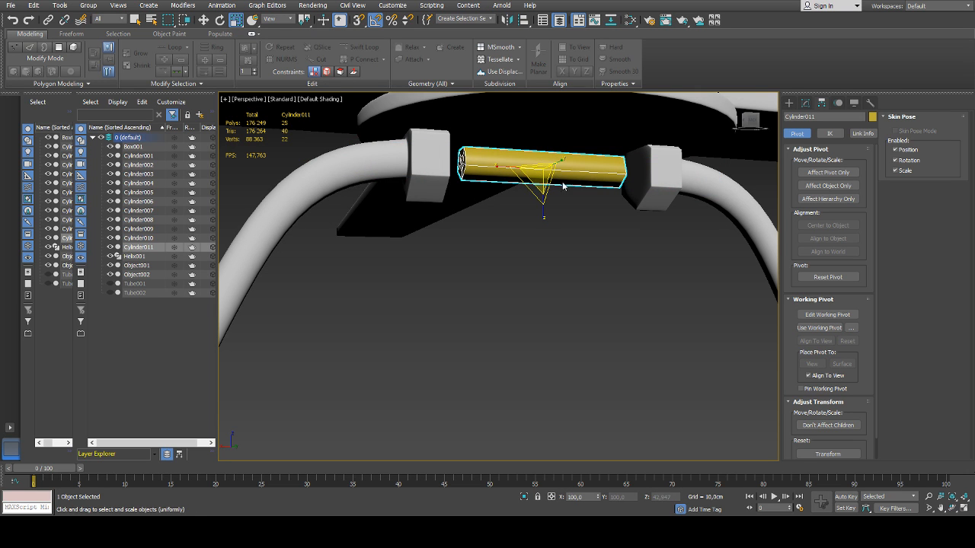
Select the center vertex of the rod's near end cap, grow the selection and delete it to open that end
{"action": "key", "text": "1"}
{"action": "middle_click_drag", "start_coordinate": [655, 273], "coordinate": [680, 268], "text": "alt"}
{"action": "key", "text": "1"}
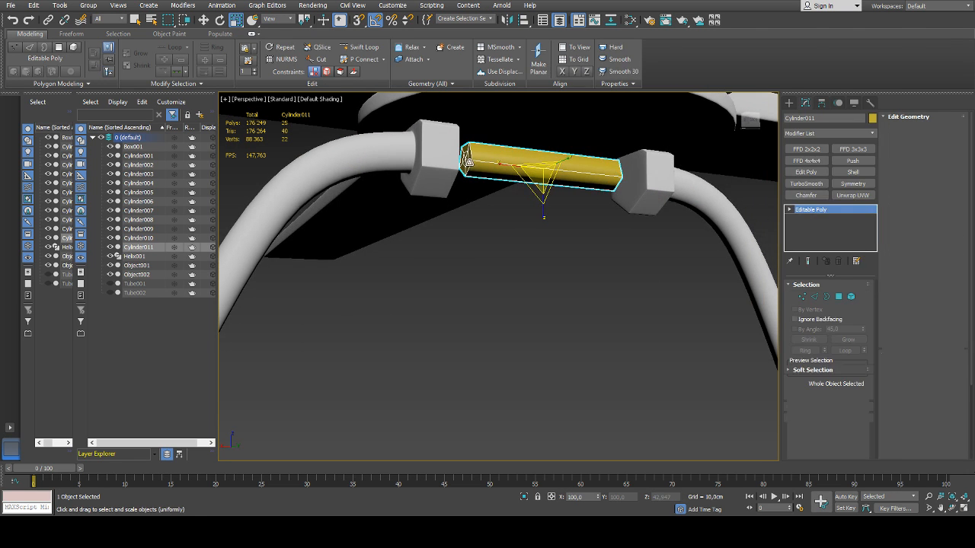
{"action": "scroll", "coordinate": [465, 158], "scroll_direction": "up", "scroll_amount": 5}
{"action": "left_click", "coordinate": [470, 161]}
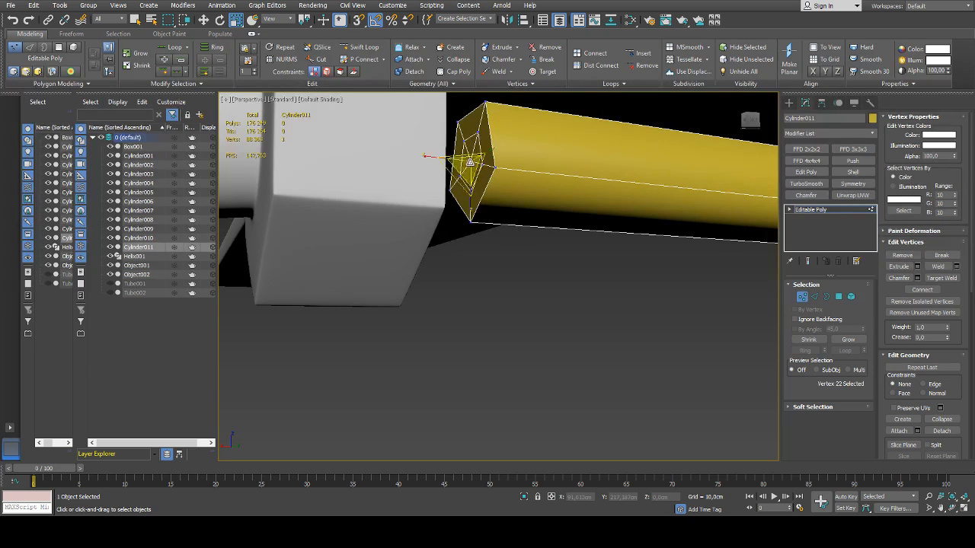
{"action": "left_click", "coordinate": [845, 340]}
{"action": "key", "text": "Delete"}
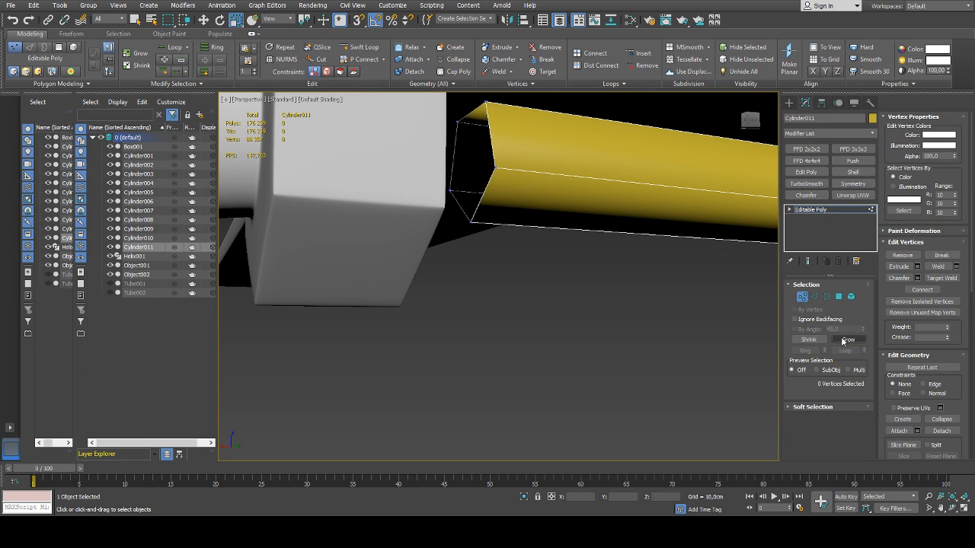
Delete the cap vertices at the rod's opposite end as well and return to whole-object editing
{"action": "scroll", "coordinate": [557, 191], "scroll_direction": "down", "scroll_amount": 5}
{"action": "middle_click_drag", "start_coordinate": [556, 191], "coordinate": [685, 166], "text": "alt"}
{"action": "scroll", "coordinate": [685, 166], "scroll_direction": "up", "scroll_amount": 4}
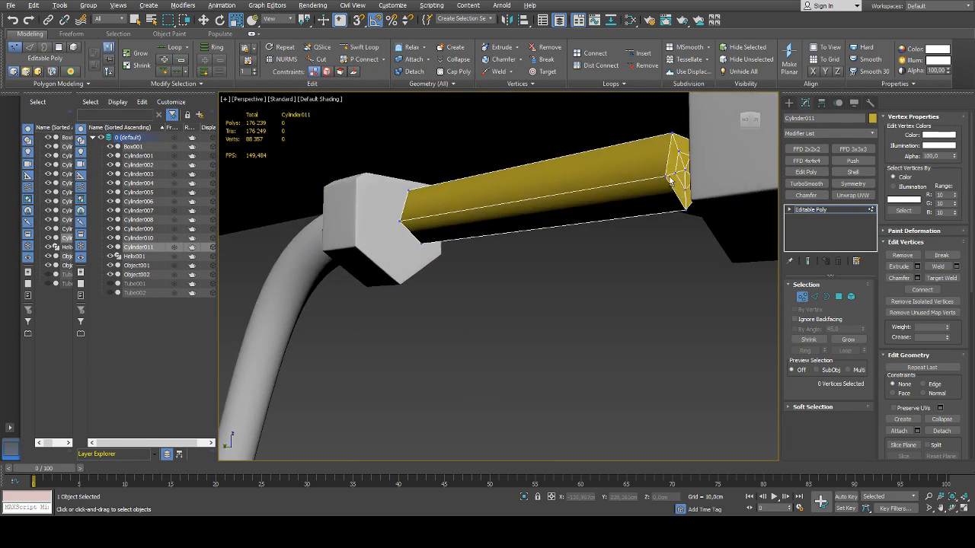
{"action": "left_click", "coordinate": [690, 174]}
{"action": "left_click", "coordinate": [846, 340]}
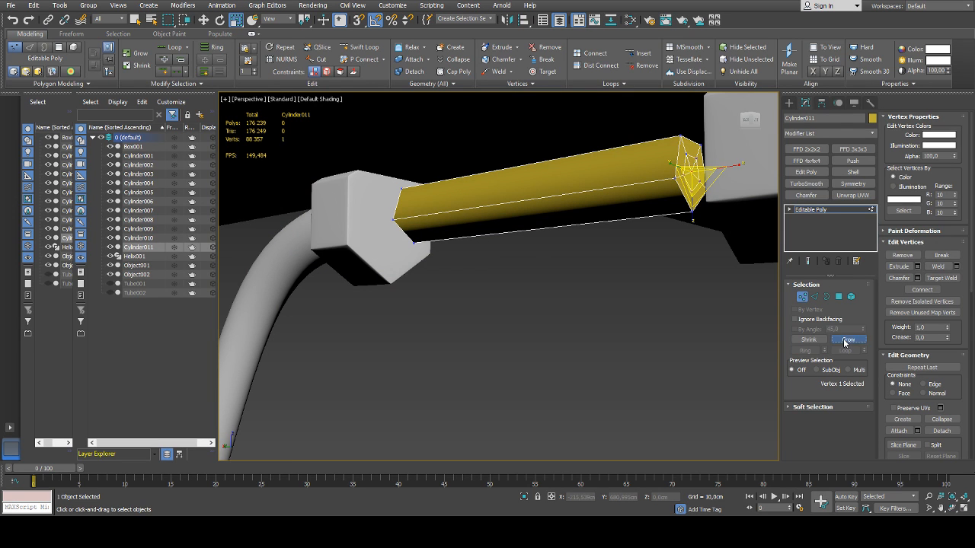
{"action": "key", "text": "Delete"}
{"action": "middle_click_drag", "start_coordinate": [553, 244], "coordinate": [709, 277]}
{"action": "scroll", "coordinate": [555, 256], "scroll_direction": "down", "scroll_amount": 5}
{"action": "left_click", "coordinate": [802, 298]}
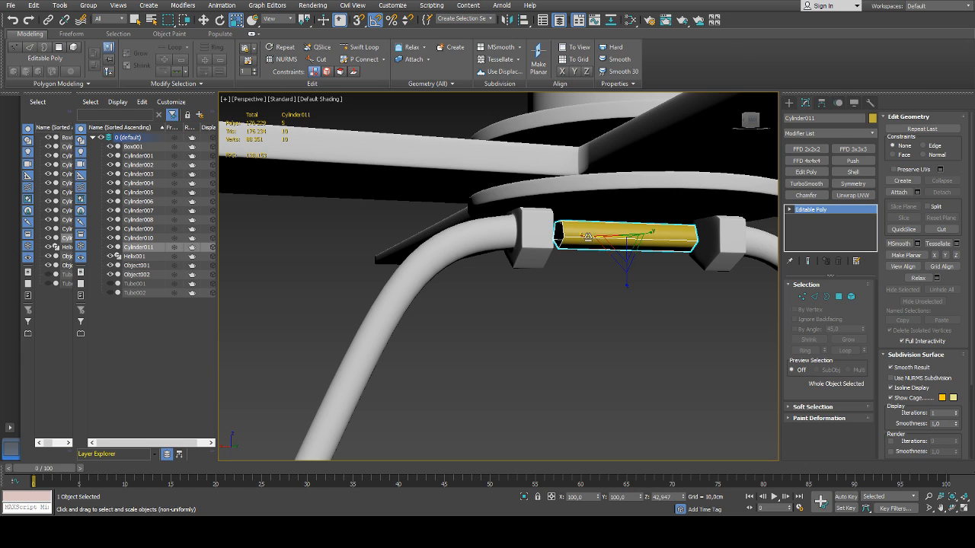
Stretch the rod along its length so both open ends meet the frame collars
{"action": "middle_click_drag", "start_coordinate": [597, 238], "coordinate": [570, 250], "text": "alt"}
{"action": "left_click_drag", "start_coordinate": [569, 250], "coordinate": [571, 237]}
{"action": "middle_click_drag", "start_coordinate": [594, 239], "coordinate": [571, 242], "text": "alt"}
{"action": "left_click_drag", "start_coordinate": [671, 238], "coordinate": [671, 238]}
{"action": "key", "text": "w"}
{"action": "middle_click_drag", "start_coordinate": [669, 263], "coordinate": [596, 255], "text": "alt"}
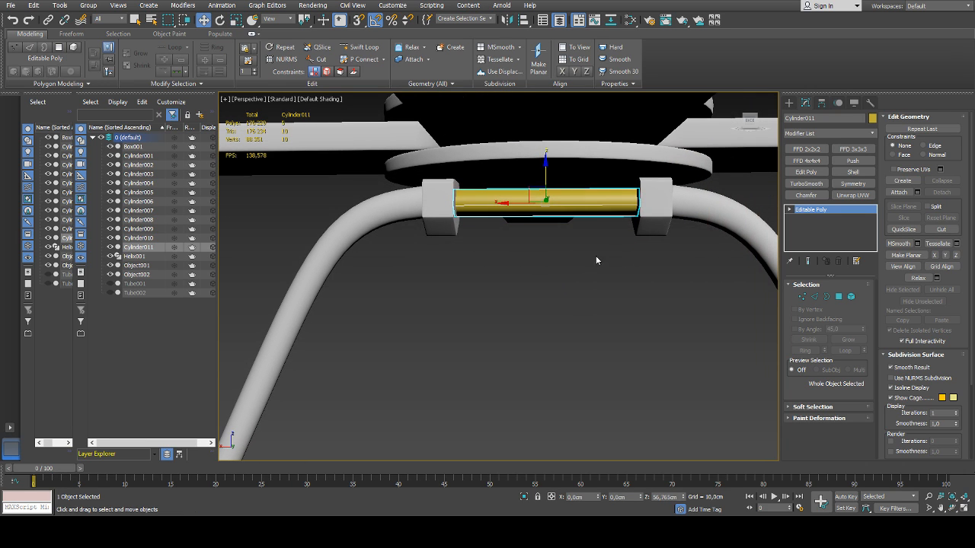
Apply the lamp's gray material to the rod and lower it slightly to a Z position of about 56.745 cm
{"action": "scroll", "coordinate": [576, 375], "scroll_direction": "down", "scroll_amount": 5}
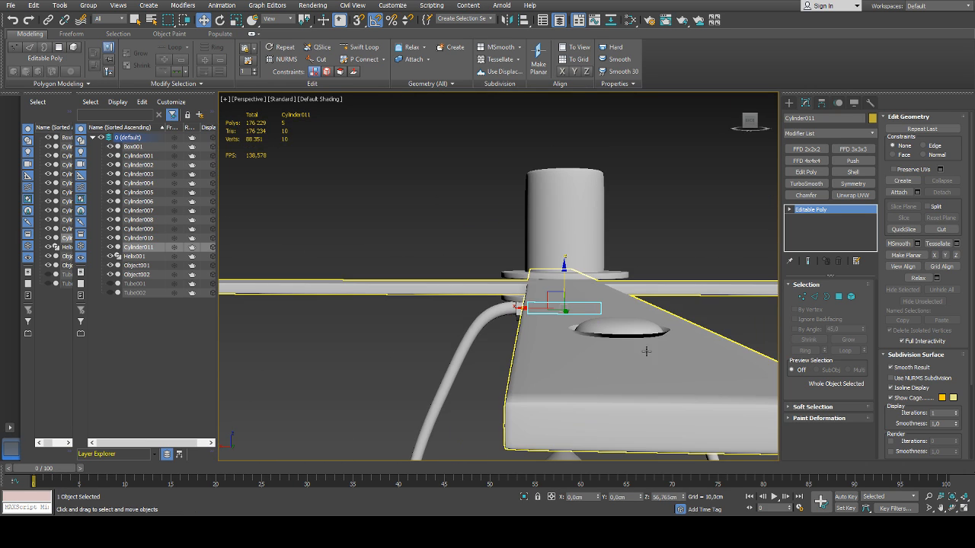
{"action": "middle_click_drag", "start_coordinate": [647, 351], "coordinate": [597, 338], "text": "alt"}
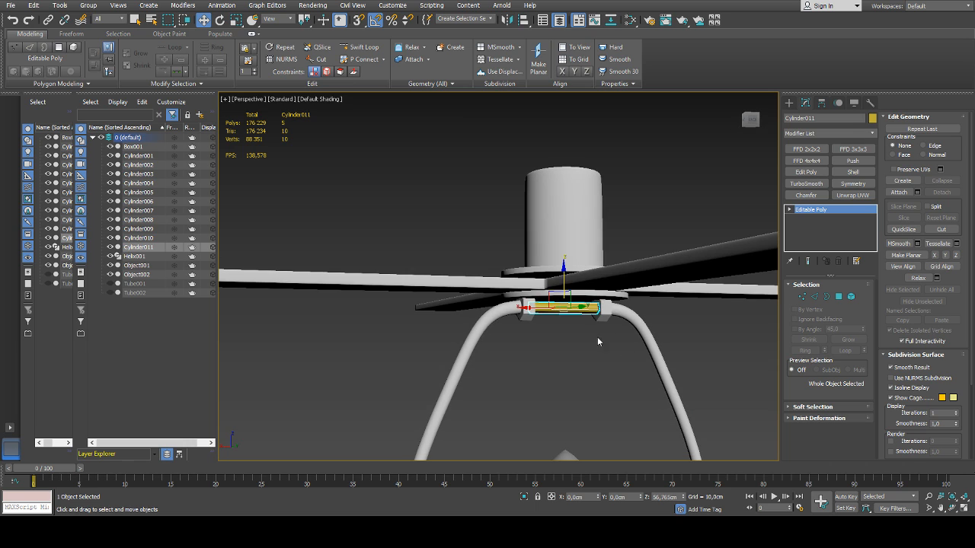
{"action": "left_click", "coordinate": [54, 146]}
{"action": "key", "text": "m"}
{"action": "scroll", "coordinate": [571, 311], "scroll_direction": "up", "scroll_amount": 6}
{"action": "middle_click_drag", "start_coordinate": [571, 312], "coordinate": [596, 304], "text": "alt"}
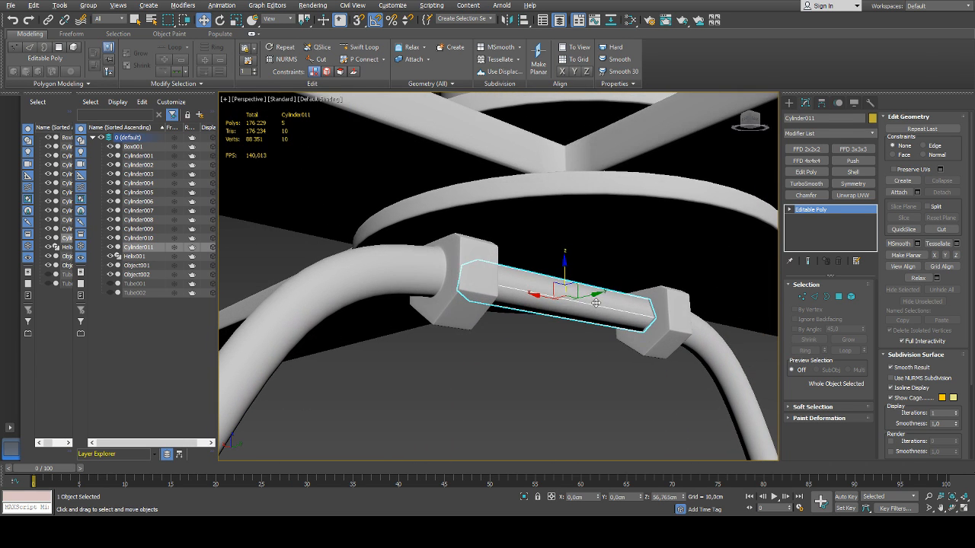
{"action": "left_click_drag", "start_coordinate": [564, 268], "coordinate": [564, 271]}
{"action": "scroll", "coordinate": [566, 276], "scroll_direction": "down", "scroll_amount": 7}
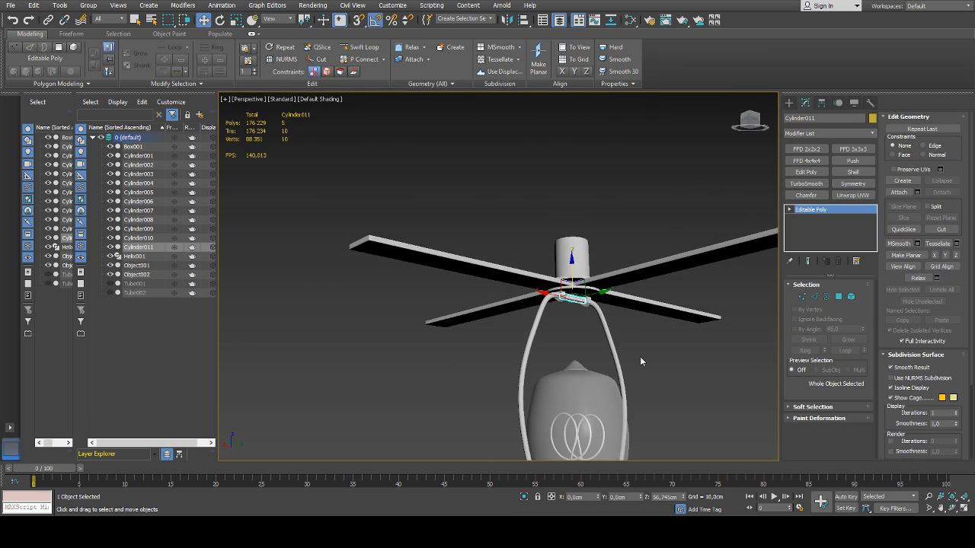
Add a TurboSmooth modifier with 2 iterations to the rod between the collars and deselect it
{"action": "left_click", "coordinate": [641, 359]}
{"action": "middle_click_drag", "start_coordinate": [641, 358], "coordinate": [454, 377], "text": "alt"}
{"action": "left_click", "coordinate": [342, 353]}
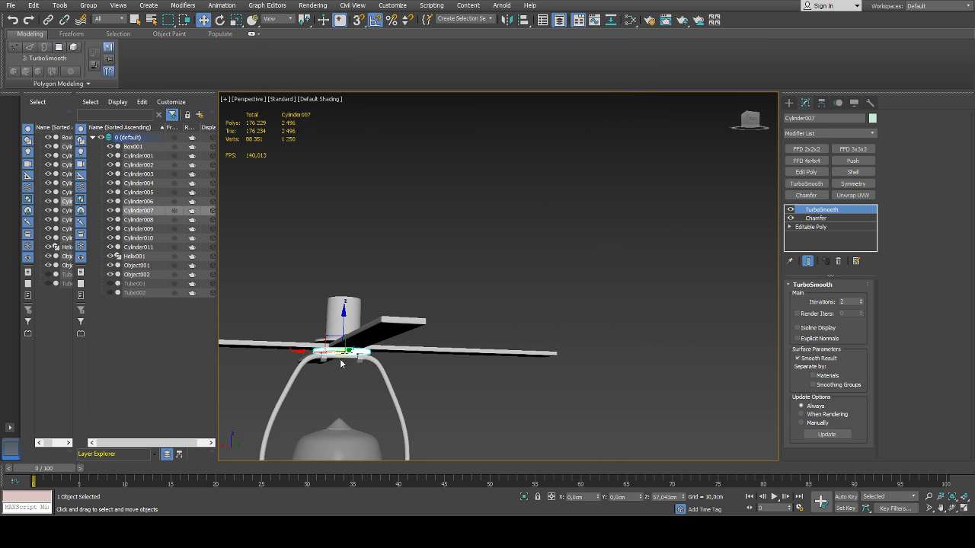
{"action": "left_click", "coordinate": [342, 362]}
{"action": "left_click", "coordinate": [344, 357]}
{"action": "key", "text": "z"}
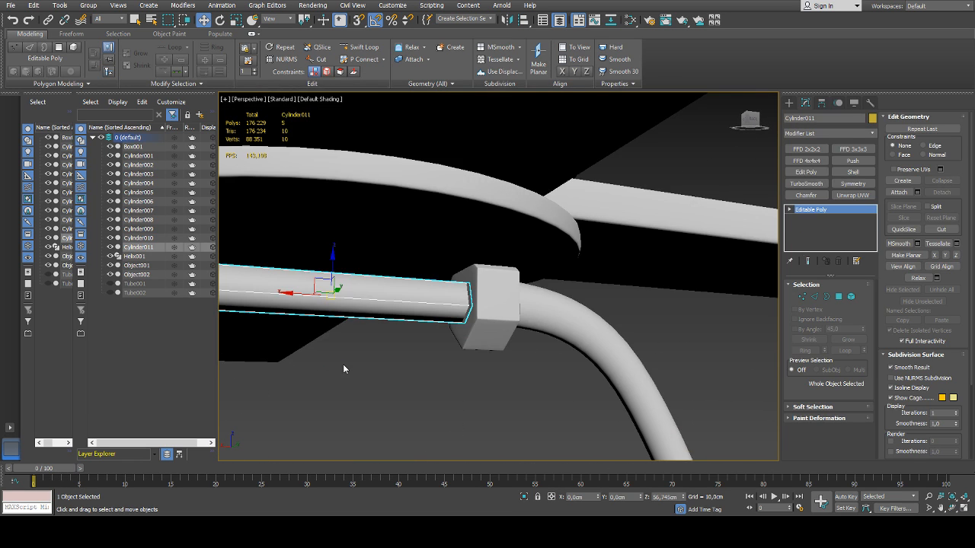
{"action": "middle_click_drag", "start_coordinate": [343, 364], "coordinate": [505, 367], "text": "alt"}
{"action": "left_click", "coordinate": [806, 184]}
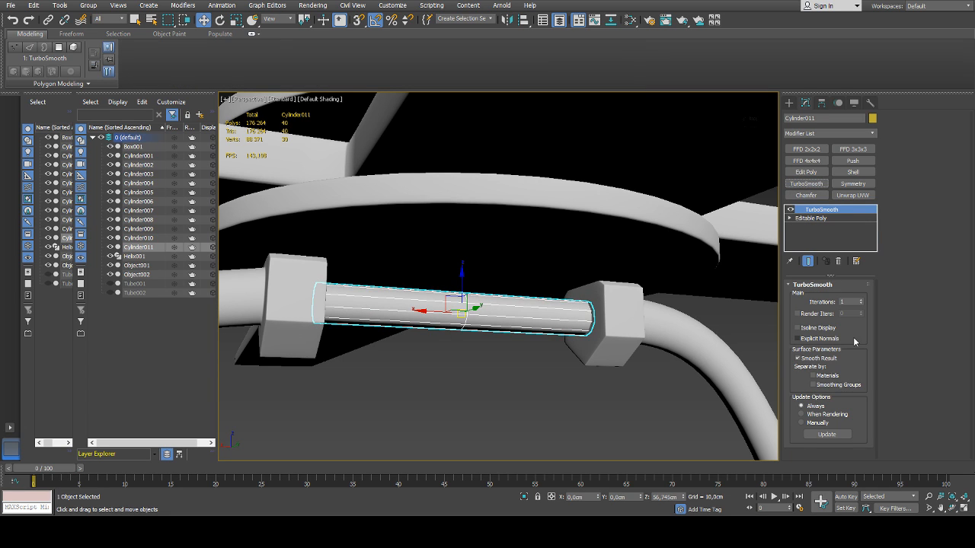
{"action": "left_click", "coordinate": [860, 300]}
{"action": "left_click", "coordinate": [591, 407]}
Fine-tune the scale of the smoothed rod between the frame collars and deselect it
{"action": "scroll", "coordinate": [584, 377], "scroll_direction": "down", "scroll_amount": 9}
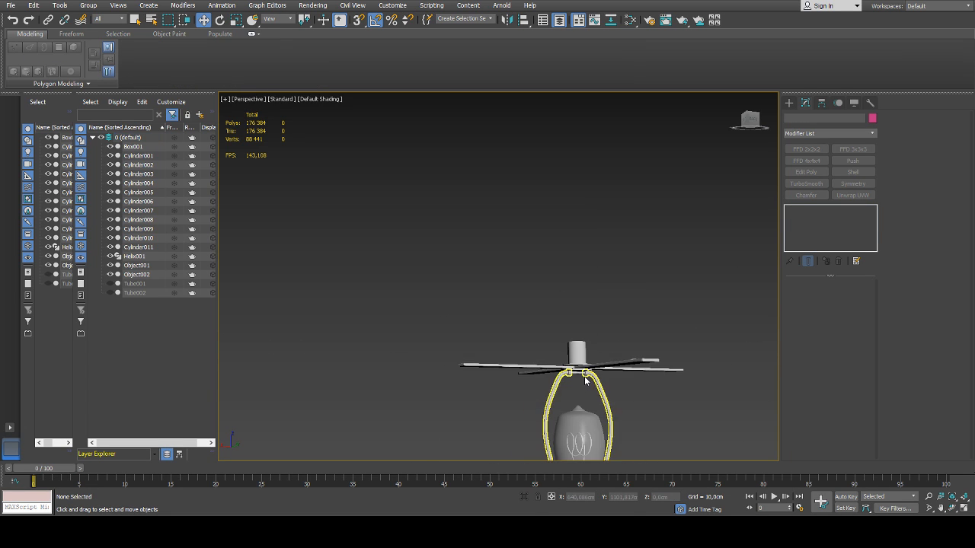
{"action": "middle_click_drag", "start_coordinate": [622, 393], "coordinate": [636, 350]}
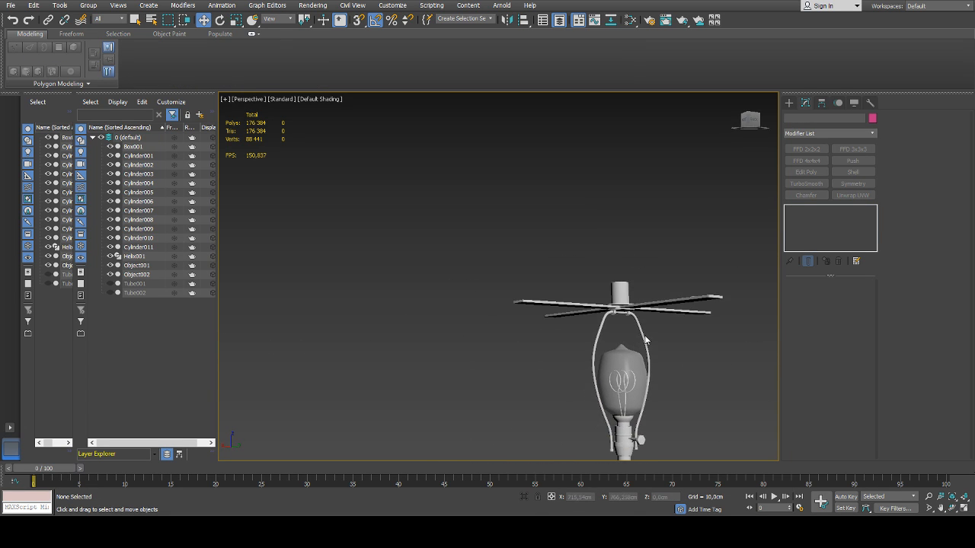
{"action": "scroll", "coordinate": [631, 314], "scroll_direction": "up", "scroll_amount": 4}
{"action": "scroll", "coordinate": [632, 314], "scroll_direction": "down", "scroll_amount": 5}
{"action": "scroll", "coordinate": [699, 353], "scroll_direction": "up", "scroll_amount": 10}
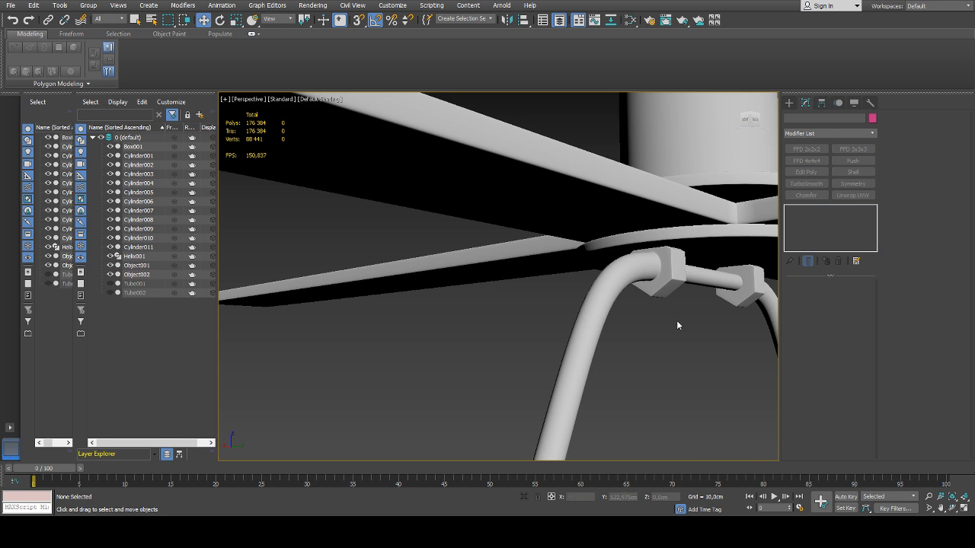
{"action": "left_click", "coordinate": [699, 276]}
{"action": "key", "text": "r"}
{"action": "left_click_drag", "start_coordinate": [716, 293], "coordinate": [727, 300]}
{"action": "left_click", "coordinate": [734, 353]}
{"action": "scroll", "coordinate": [734, 354], "scroll_direction": "down", "scroll_amount": 8}
{"action": "middle_click_drag", "start_coordinate": [732, 354], "coordinate": [515, 309], "text": "alt"}
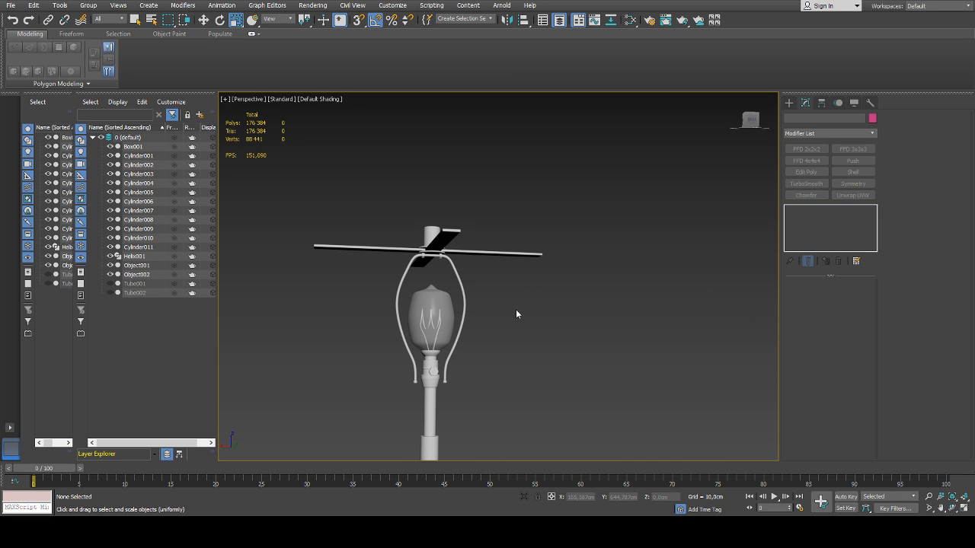
Select the lamp tube with the flared collar below the bulb socket and go to its base Editable Poly level
{"action": "scroll", "coordinate": [483, 343], "scroll_direction": "up", "scroll_amount": 8}
{"action": "left_click", "coordinate": [470, 273]}
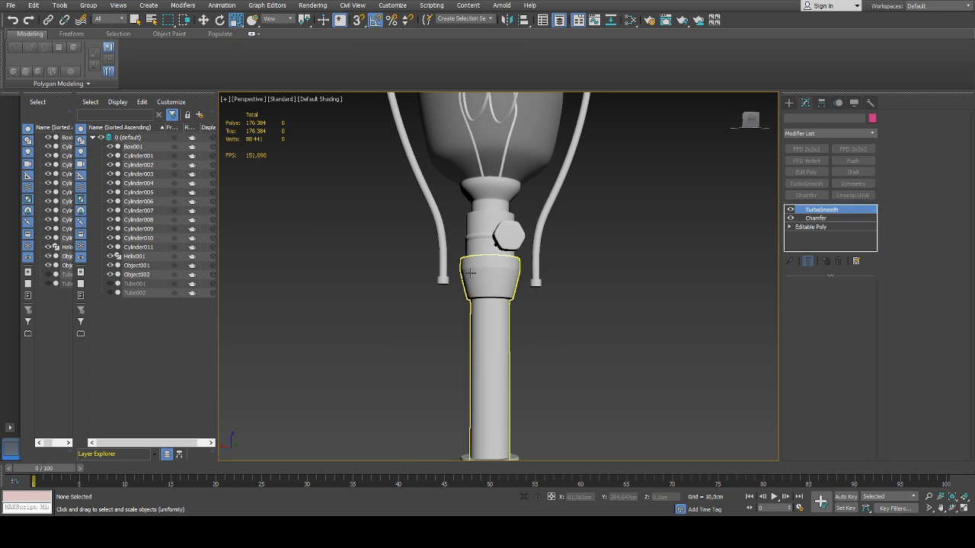
{"action": "middle_click_drag", "start_coordinate": [472, 274], "coordinate": [661, 317], "text": "alt"}
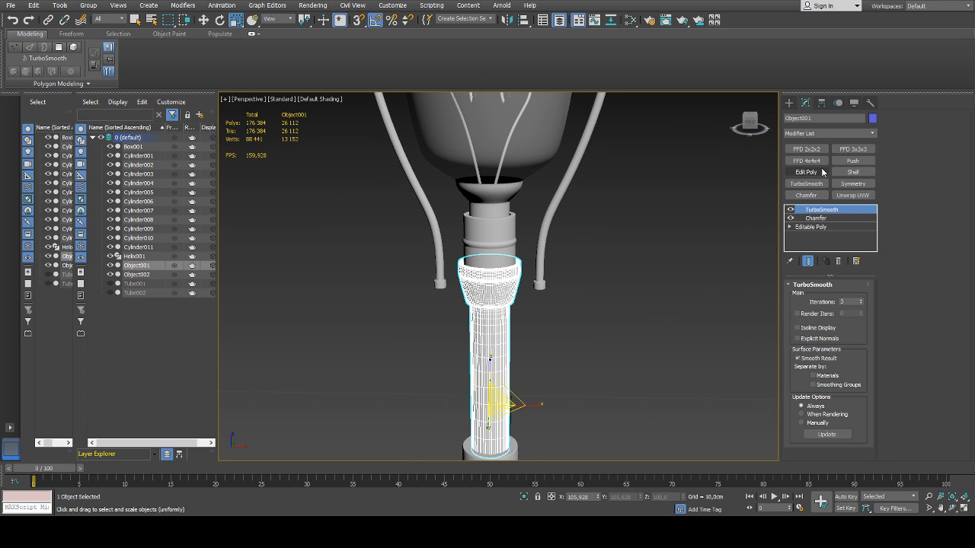
{"action": "left_click", "coordinate": [790, 103]}
{"action": "middle_click_drag", "start_coordinate": [587, 289], "coordinate": [595, 287]}
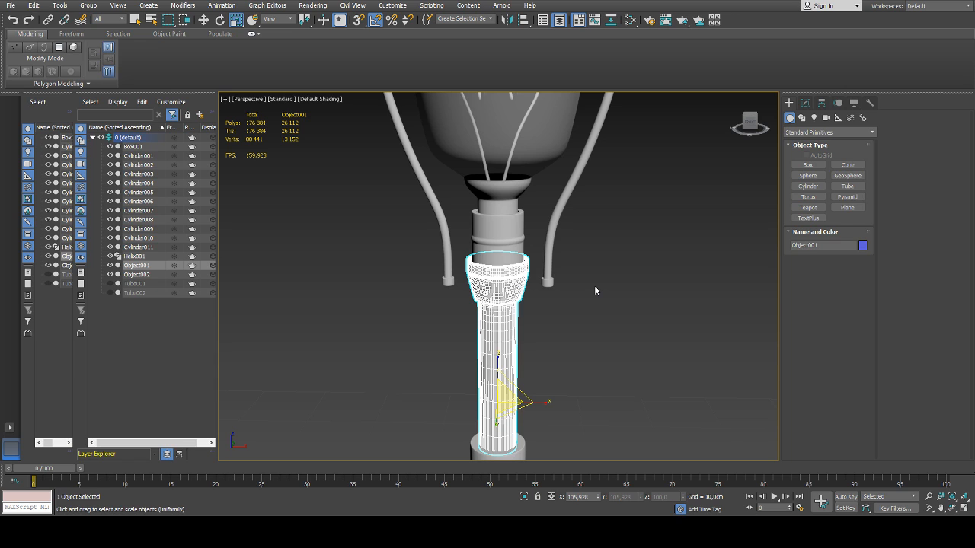
{"action": "middle_click_drag", "start_coordinate": [594, 286], "coordinate": [631, 291], "text": "alt"}
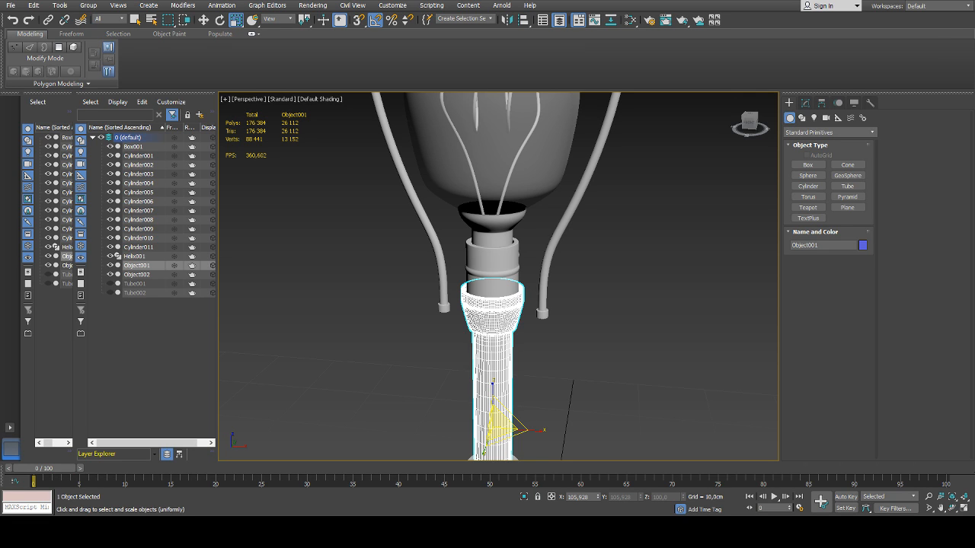
{"action": "middle_click_drag", "start_coordinate": [605, 313], "coordinate": [608, 289]}
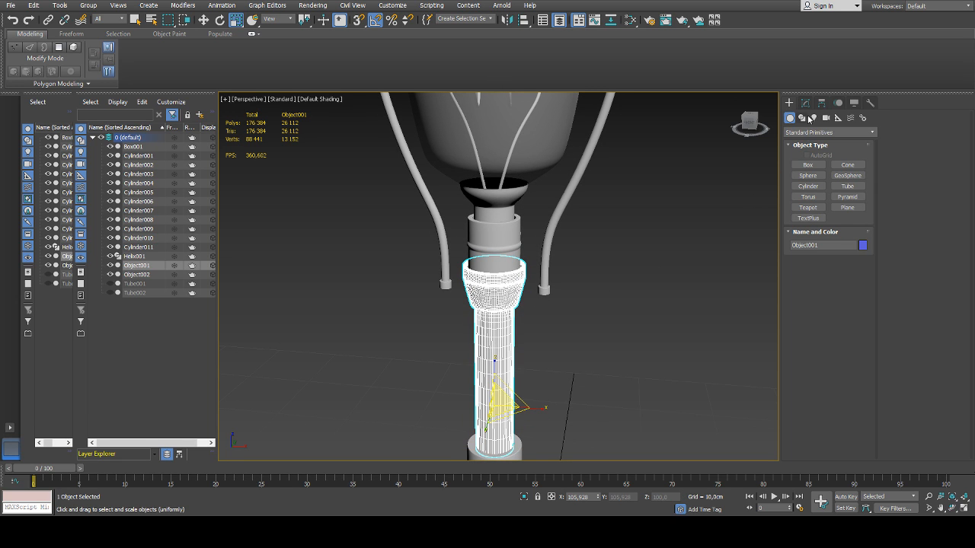
{"action": "left_click", "coordinate": [805, 102]}
{"action": "left_click", "coordinate": [810, 227]}
{"action": "scroll", "coordinate": [526, 276], "scroll_direction": "up", "scroll_amount": 3}
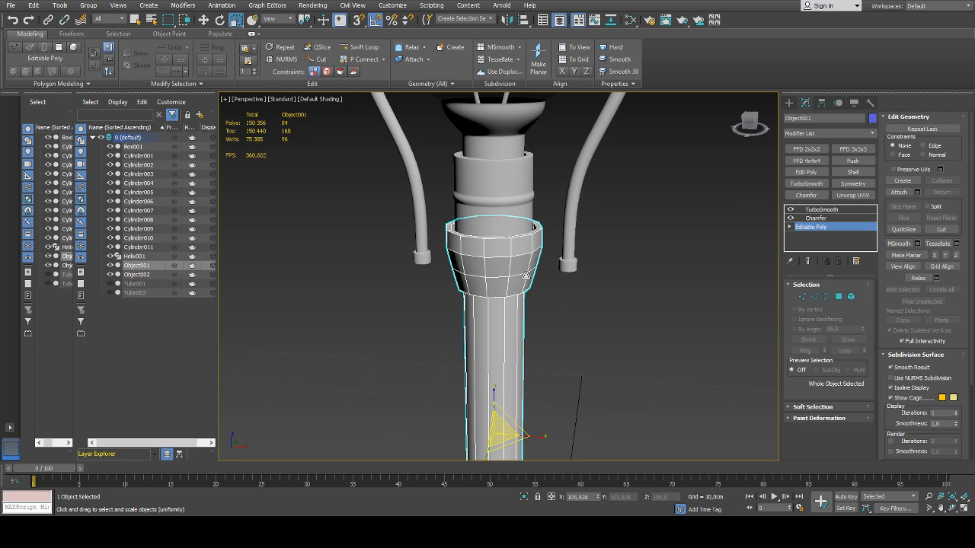
{"action": "middle_click_drag", "start_coordinate": [525, 276], "coordinate": [535, 275], "text": "alt"}
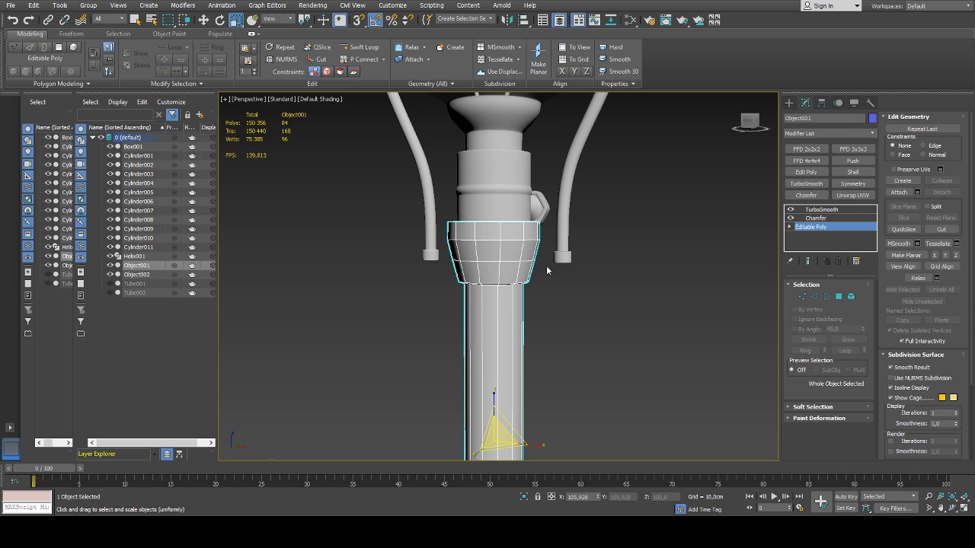
{"action": "middle_click_drag", "start_coordinate": [548, 260], "coordinate": [514, 259], "text": "alt"}
{"action": "scroll", "coordinate": [514, 259], "scroll_direction": "up", "scroll_amount": 2}
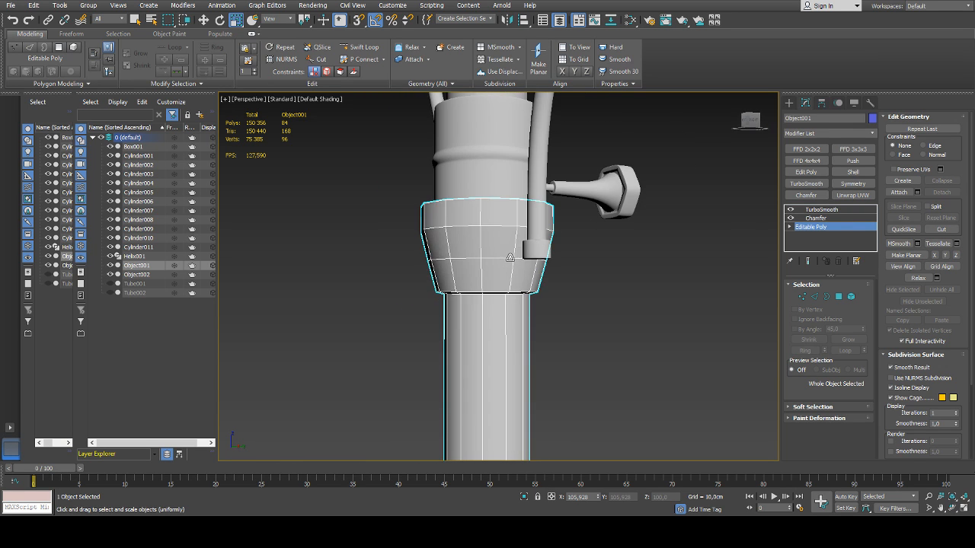
Try inserting an edge loop with Swift Loop around the lower band of the flared collar
{"action": "left_click", "coordinate": [362, 47]}
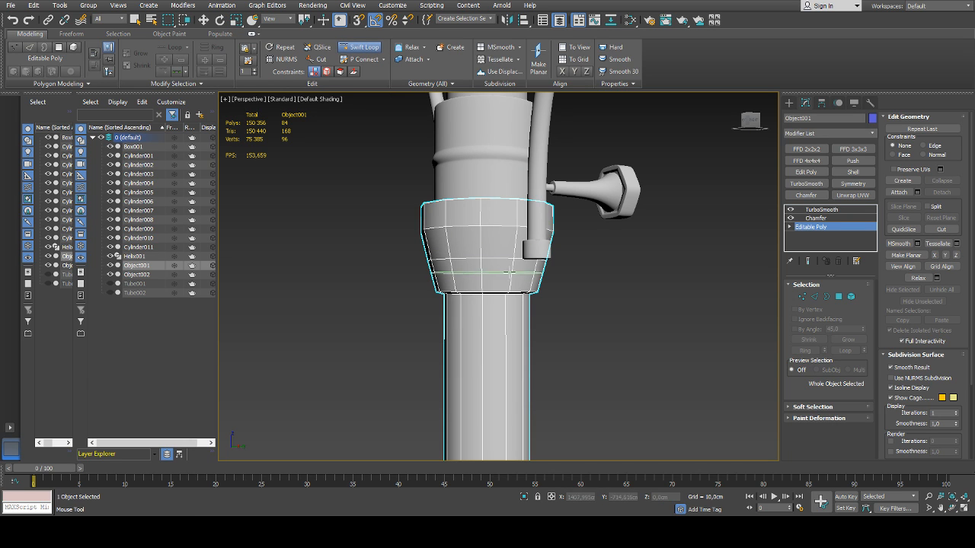
{"action": "left_click", "coordinate": [510, 270]}
{"action": "right_click", "coordinate": [510, 269]}
{"action": "key", "text": "4"}
{"action": "left_click", "coordinate": [501, 266]}
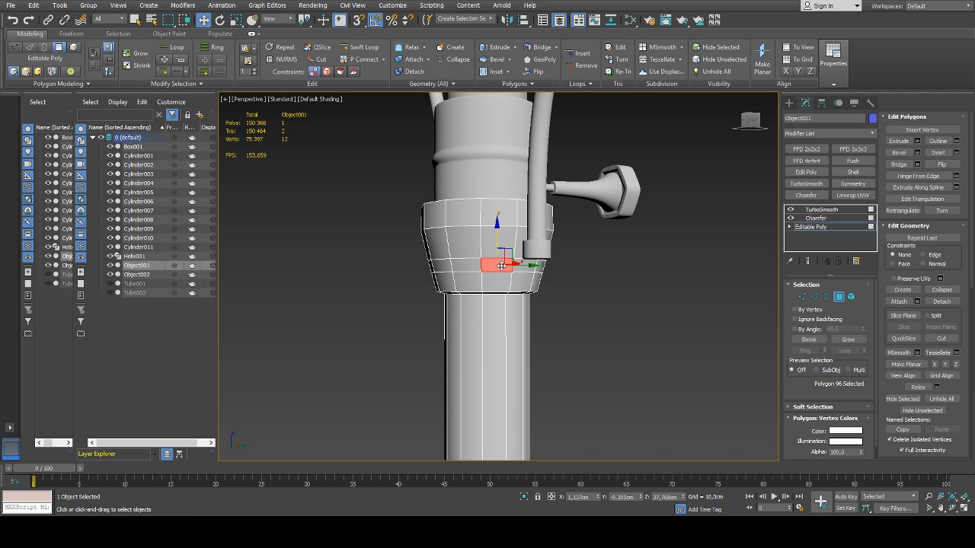
{"action": "key", "text": "2"}
{"action": "left_click", "coordinate": [472, 272]}
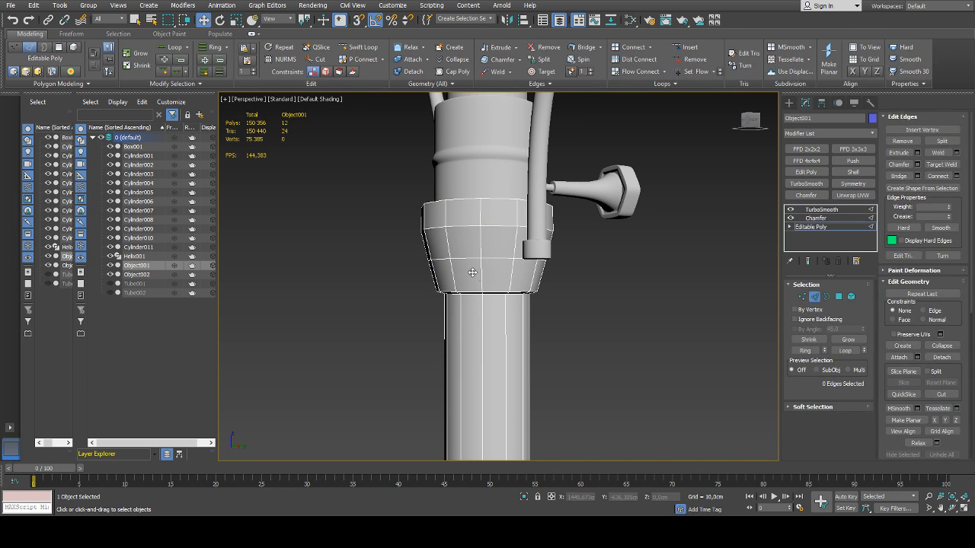
Insert an edge loop with Swift Loop just below the middle ring of the flared collar
{"action": "left_click", "coordinate": [361, 46]}
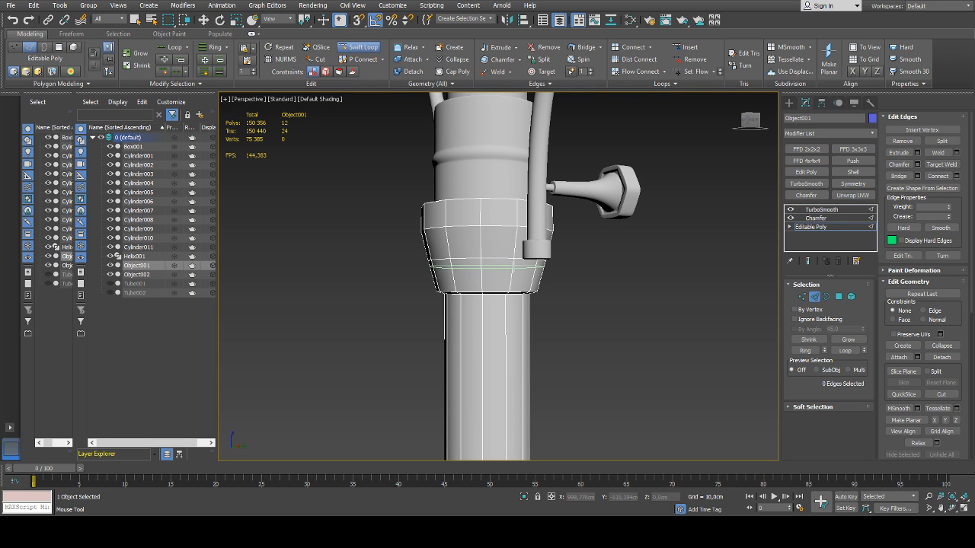
{"action": "left_click", "coordinate": [496, 267]}
{"action": "right_click", "coordinate": [496, 267]}
Extrude the four narrow-band polygons on opposite sides of the flared collar outward into flat tabs beneath the rod's lower ends
{"action": "middle_click_drag", "start_coordinate": [496, 267], "coordinate": [521, 303], "text": "alt"}
{"action": "key", "text": "4"}
{"action": "left_click", "coordinate": [522, 275]}
{"action": "left_click", "coordinate": [537, 272], "text": "ctrl"}
{"action": "left_click", "coordinate": [515, 293], "text": "ctrl"}
{"action": "left_click", "coordinate": [511, 280], "text": "ctrl"}
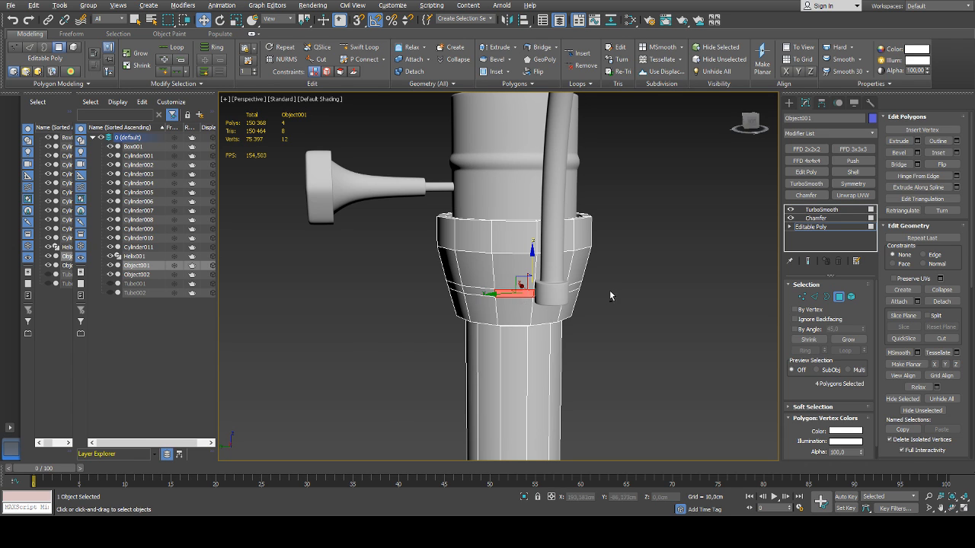
{"action": "middle_click_drag", "start_coordinate": [610, 296], "coordinate": [657, 293], "text": "alt"}
{"action": "left_click", "coordinate": [918, 141]}
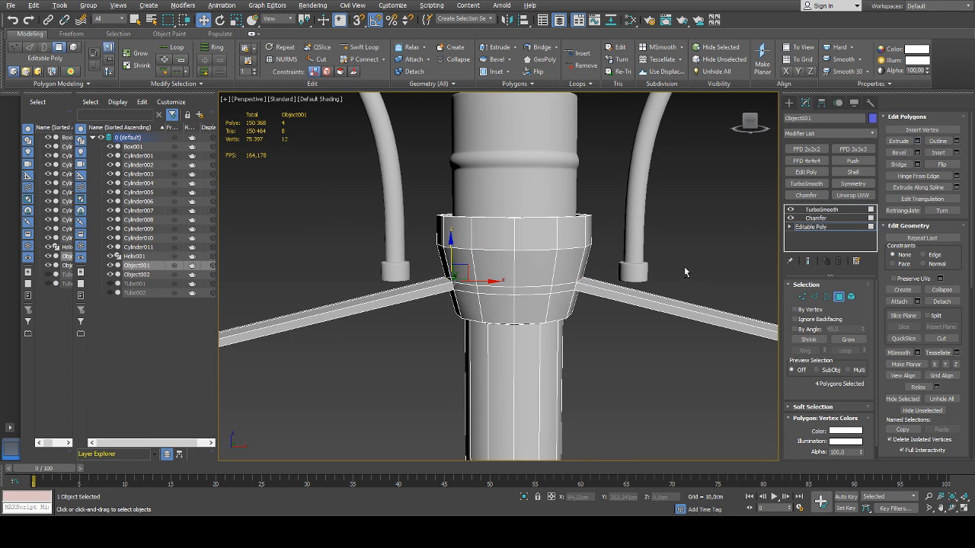
{"action": "middle_click_drag", "start_coordinate": [521, 291], "coordinate": [491, 291], "text": "alt"}
{"action": "mouse_move", "coordinate": [508, 314]}
{"action": "left_mouse_down"}
{"action": "mouse_move", "coordinate": [509, 336]}
{"action": "mouse_move", "coordinate": [511, 327]}
{"action": "left_mouse_up"}
{"action": "mouse_move", "coordinate": [658, 301]}
{"action": "middle_mouse_down", "text": "alt"}
{"action": "mouse_move", "coordinate": [619, 311]}
{"action": "mouse_move", "coordinate": [638, 318]}
{"action": "mouse_move", "coordinate": [647, 305]}
{"action": "middle_mouse_up", "text": "alt"}
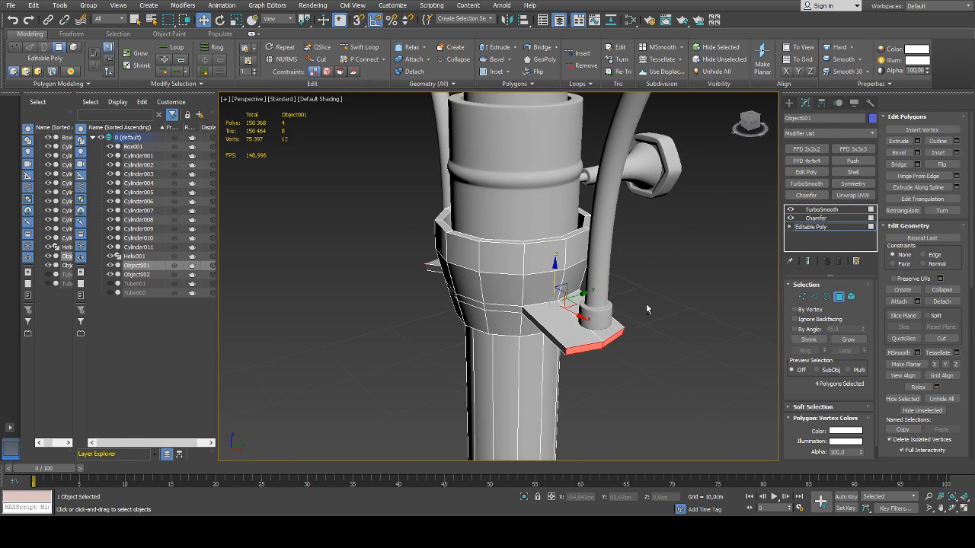
{"action": "middle_click_drag", "start_coordinate": [505, 314], "coordinate": [489, 324], "text": "alt"}
Narrow the outer end faces of the two tabs and raise them to just below the rod's end collars
{"action": "key", "text": "r"}
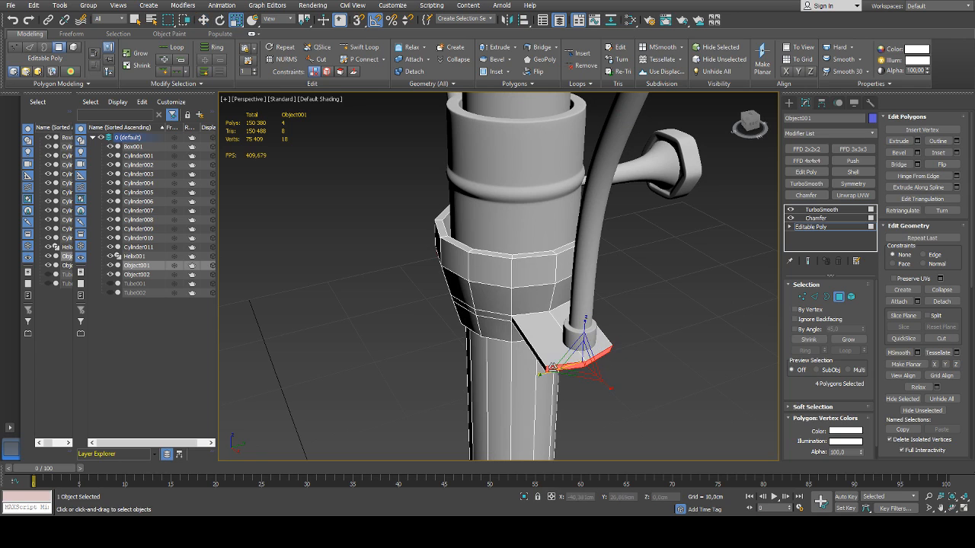
{"action": "left_click_drag", "start_coordinate": [546, 370], "coordinate": [564, 370]}
{"action": "middle_click_drag", "start_coordinate": [576, 361], "coordinate": [615, 309], "text": "alt"}
{"action": "key", "text": "w"}
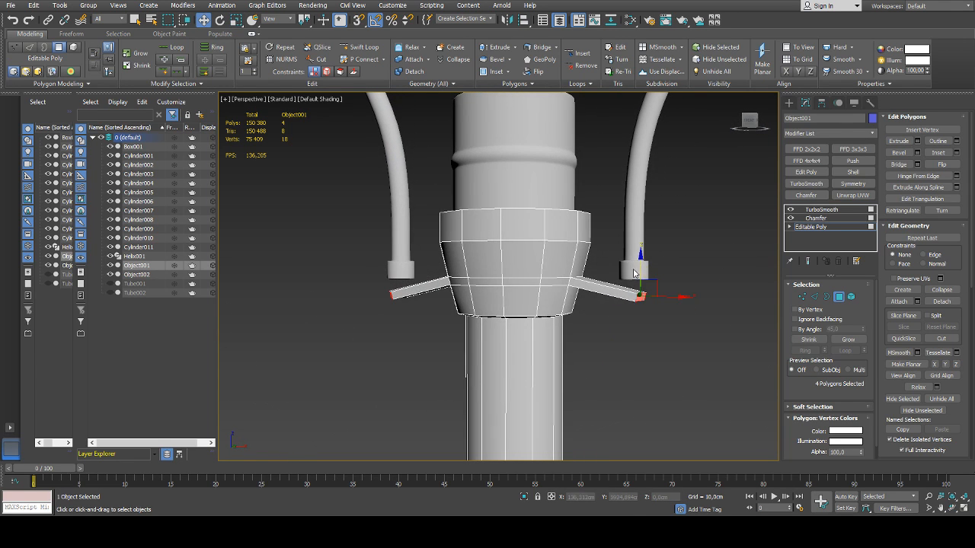
{"action": "left_click_drag", "start_coordinate": [638, 260], "coordinate": [638, 253]}
Scale the outer end faces of both tabs along X to flatten their tips
{"action": "key", "text": "r"}
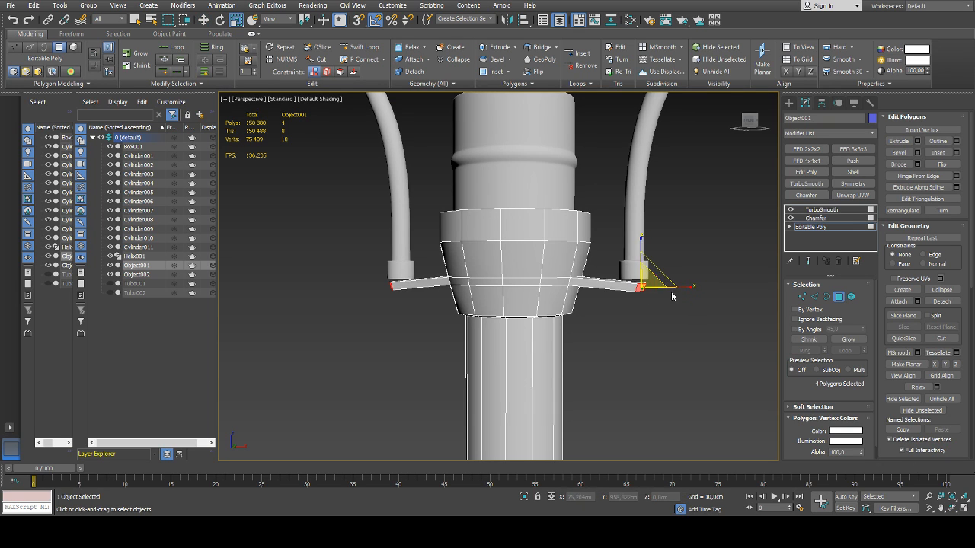
{"action": "left_click_drag", "start_coordinate": [672, 295], "coordinate": [592, 285]}
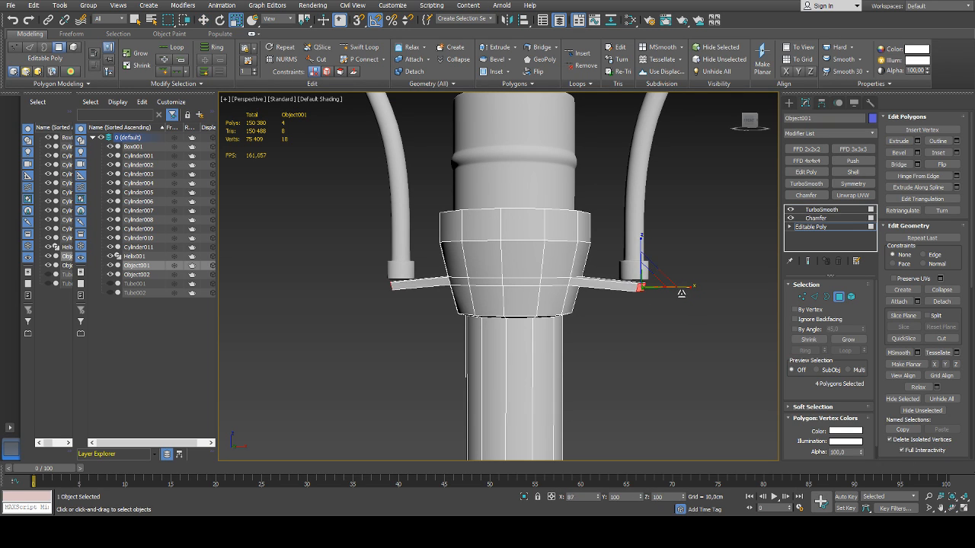
{"action": "middle_click_drag", "start_coordinate": [682, 292], "coordinate": [661, 376], "text": "alt"}
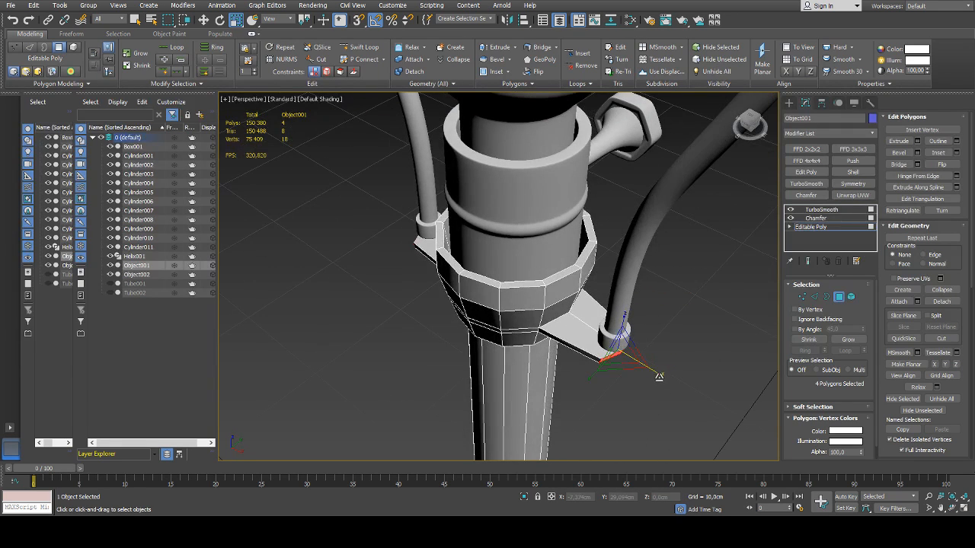
{"action": "left_click_drag", "start_coordinate": [659, 376], "coordinate": [643, 369]}
{"action": "middle_click_drag", "start_coordinate": [636, 368], "coordinate": [632, 314], "text": "alt"}
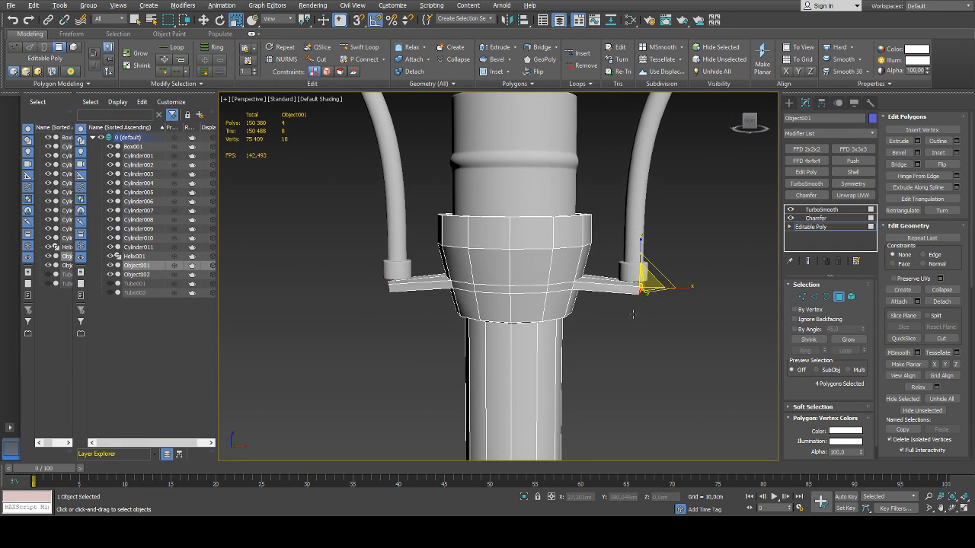
Convert the tab end faces to a vertex selection, scale it outward slightly to lengthen both tabs, and deselect the object
{"action": "left_click", "coordinate": [802, 297], "text": "ctrl"}
{"action": "mouse_move", "coordinate": [600, 299]}
{"action": "middle_mouse_down", "text": "alt"}
{"action": "mouse_move", "coordinate": [630, 295]}
{"action": "mouse_move", "coordinate": [608, 302]}
{"action": "middle_mouse_up", "text": "alt"}
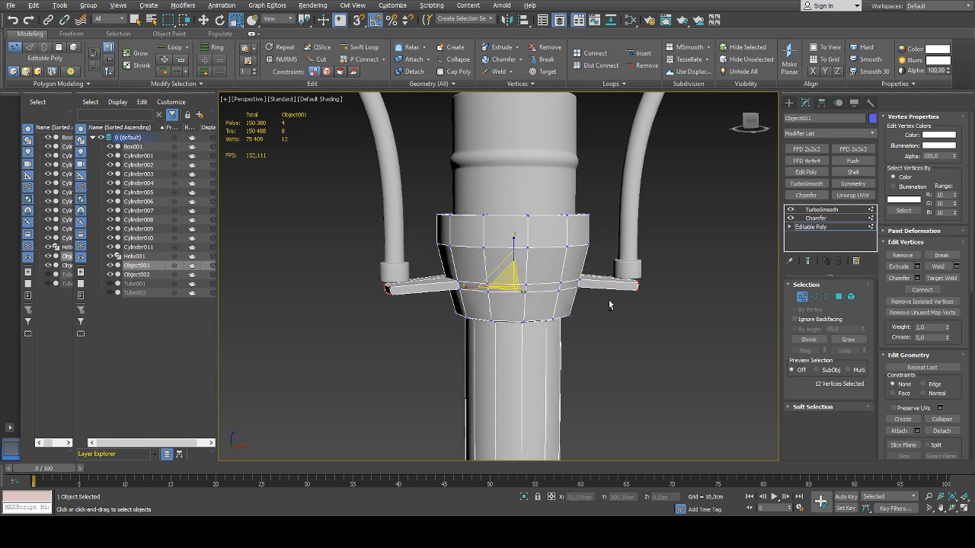
{"action": "left_click_drag", "start_coordinate": [557, 288], "coordinate": [567, 285]}
{"action": "middle_click_drag", "start_coordinate": [565, 286], "coordinate": [708, 313], "text": "alt"}
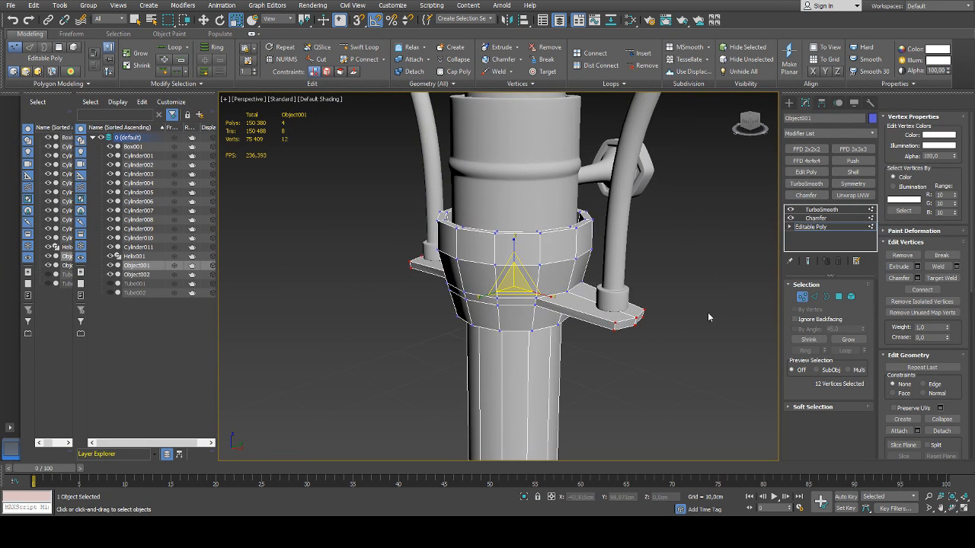
{"action": "left_click", "coordinate": [702, 304]}
{"action": "scroll", "coordinate": [697, 312], "scroll_direction": "down", "scroll_amount": 5}
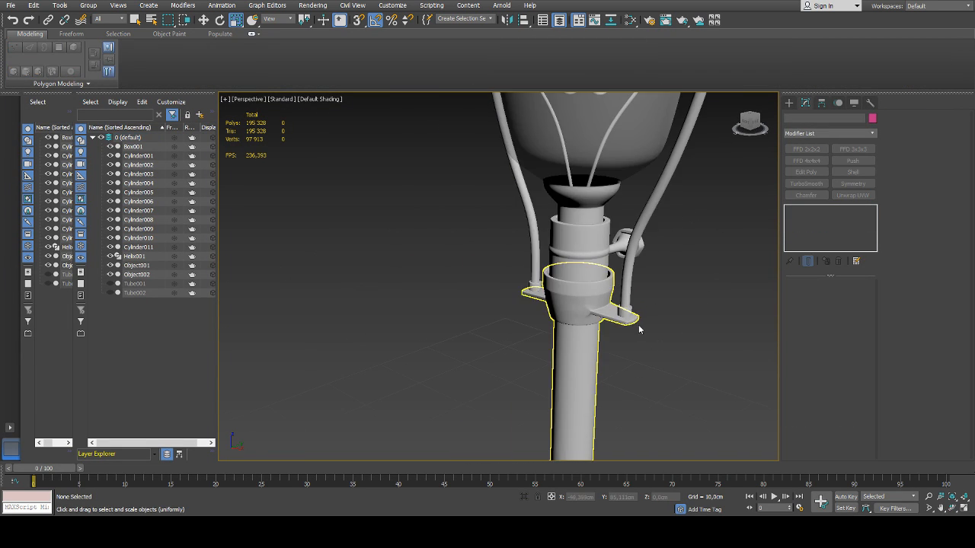
Examine where the tabs blend into the collar, comparing the smoothed surface with the base Editable Poly cage
{"action": "scroll", "coordinate": [700, 313], "scroll_direction": "up", "scroll_amount": 6}
{"action": "left_click", "coordinate": [616, 274]}
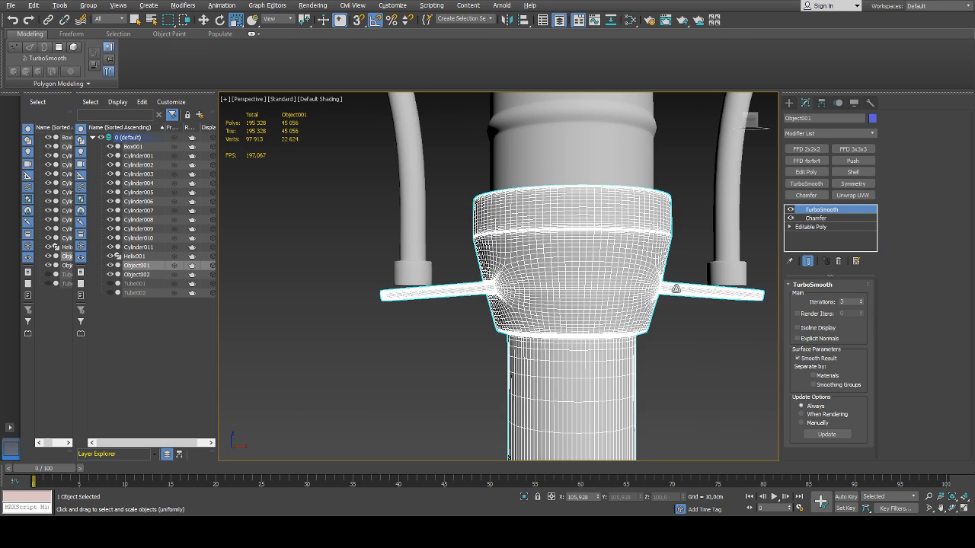
{"action": "scroll", "coordinate": [621, 290], "scroll_direction": "up", "scroll_amount": 5}
{"action": "left_click", "coordinate": [808, 227]}
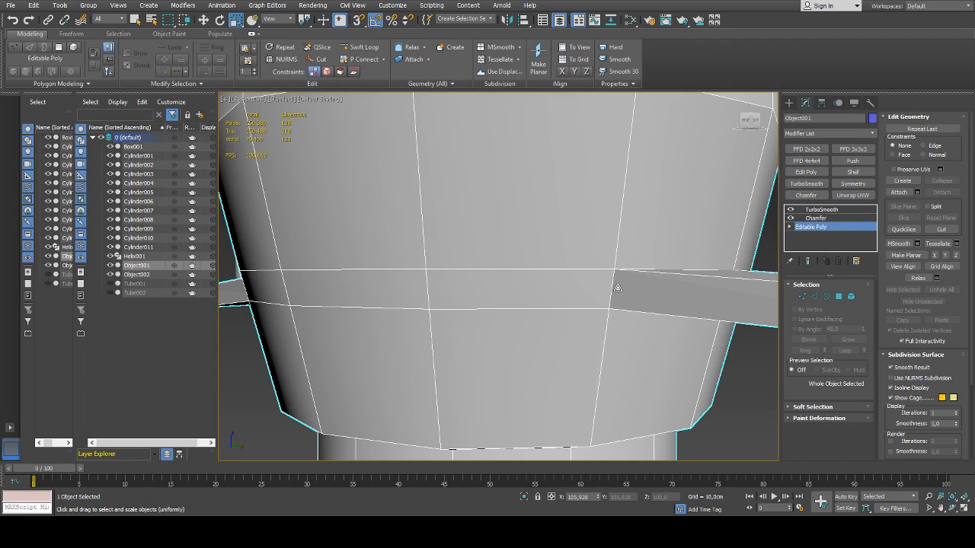
{"action": "scroll", "coordinate": [607, 295], "scroll_direction": "down", "scroll_amount": 5}
{"action": "middle_click_drag", "start_coordinate": [607, 295], "coordinate": [651, 310], "text": "alt"}
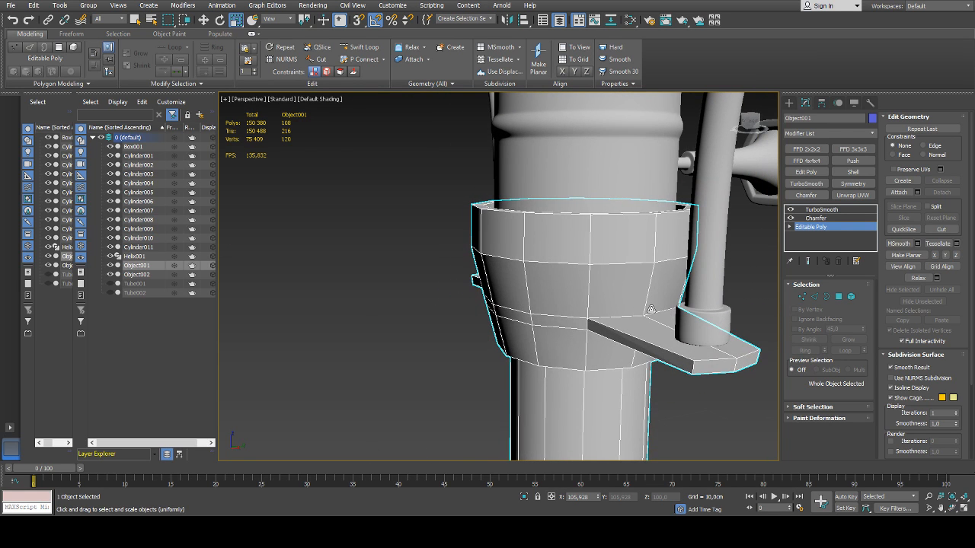
{"action": "scroll", "coordinate": [652, 310], "scroll_direction": "down", "scroll_amount": 5}
{"action": "left_click", "coordinate": [734, 305]}
{"action": "scroll", "coordinate": [730, 316], "scroll_direction": "down", "scroll_amount": 3}
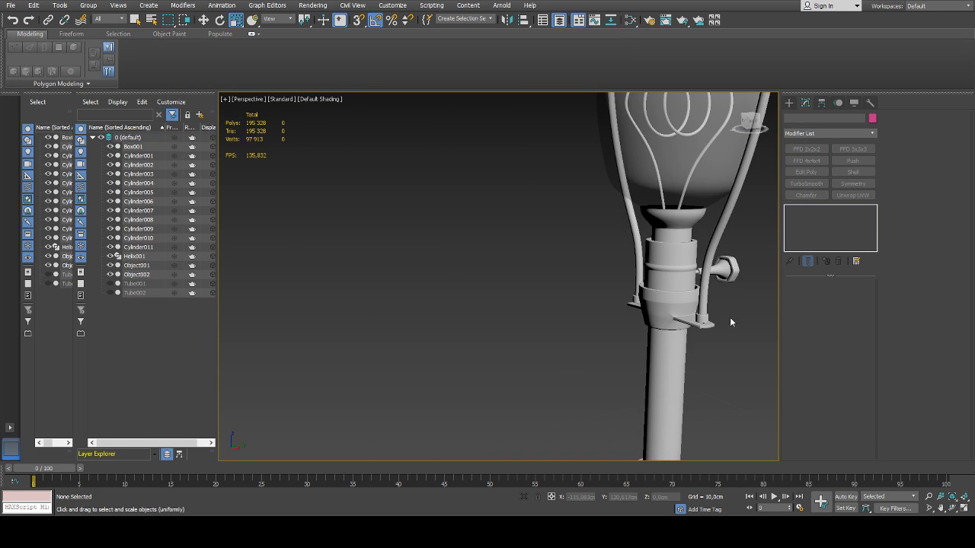
{"action": "mouse_move", "coordinate": [730, 317]}
{"action": "middle_mouse_down", "text": "alt"}
{"action": "mouse_move", "coordinate": [655, 328]}
{"action": "mouse_move", "coordinate": [718, 317]}
{"action": "middle_mouse_up", "text": "alt"}
{"action": "scroll", "coordinate": [682, 304], "scroll_direction": "up", "scroll_amount": 5}
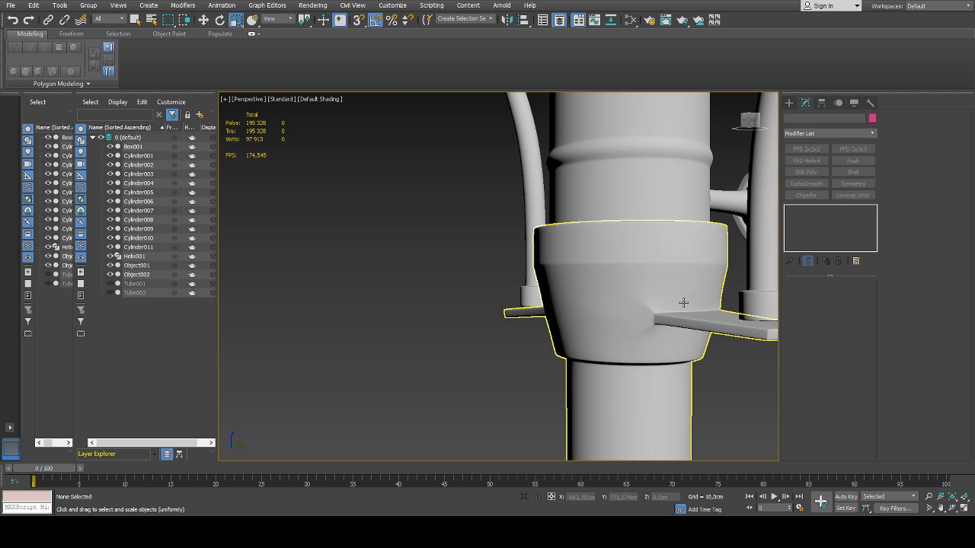
Try chamfering the short vertical edge where a tab meets the collar's narrow band
{"action": "left_click", "coordinate": [685, 303]}
{"action": "scroll", "coordinate": [659, 313], "scroll_direction": "up", "scroll_amount": 5}
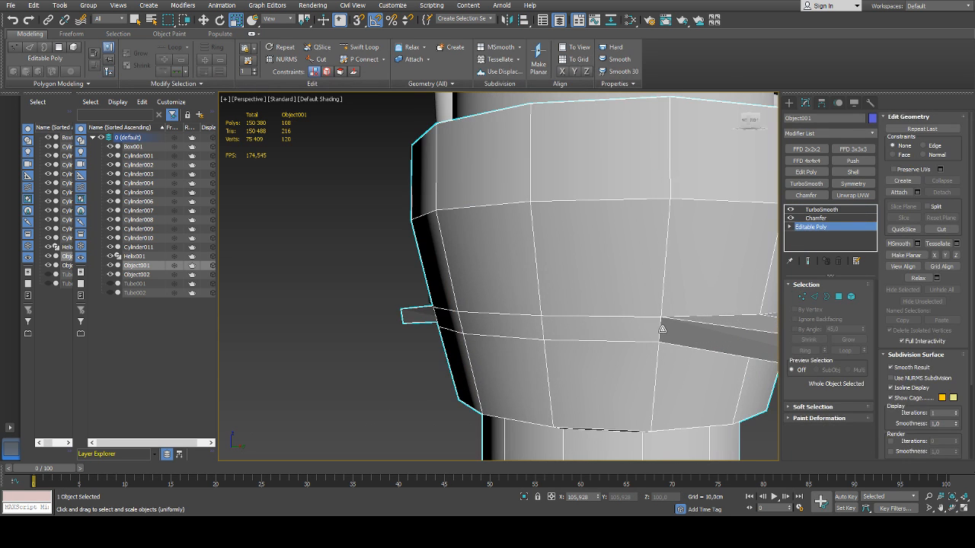
{"action": "key", "text": "2"}
{"action": "left_click", "coordinate": [660, 329]}
{"action": "left_click", "coordinate": [917, 166]}
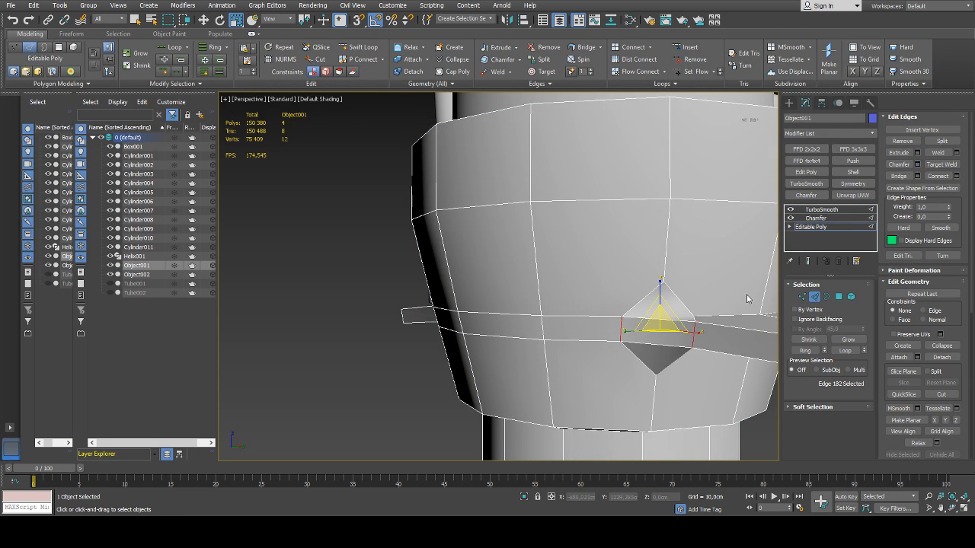
{"action": "left_click_drag", "start_coordinate": [506, 301], "coordinate": [505, 294]}
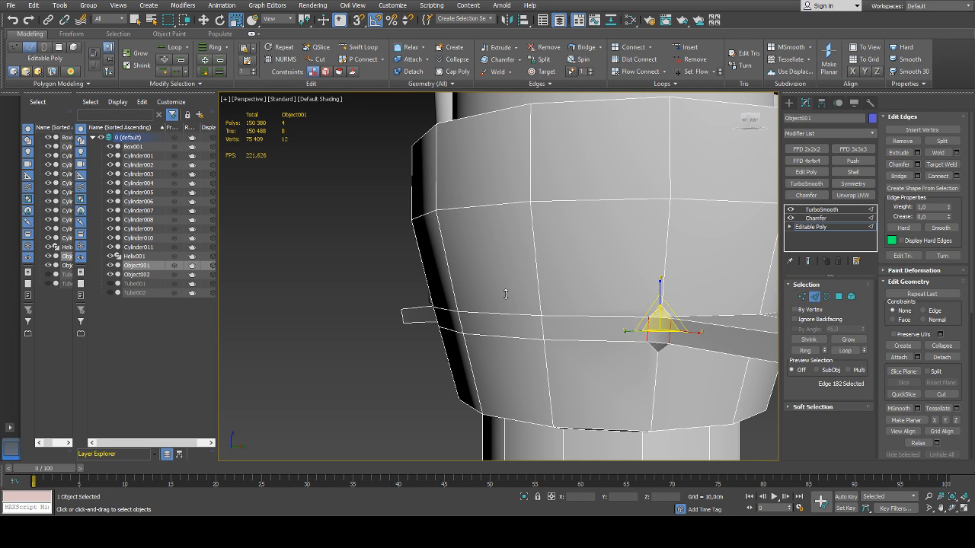
{"action": "scroll", "coordinate": [694, 303], "scroll_direction": "down", "scroll_amount": 3}
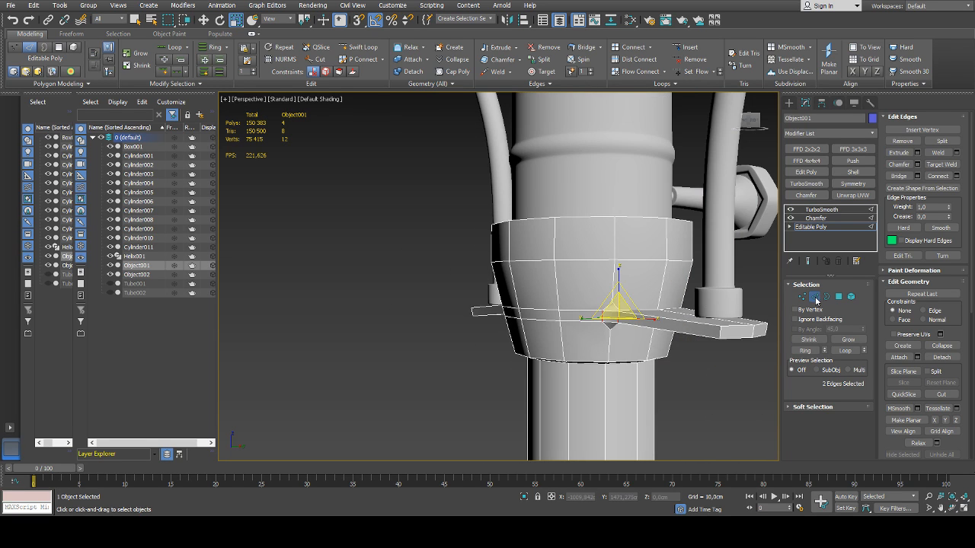
{"action": "left_click", "coordinate": [816, 299]}
{"action": "left_click", "coordinate": [719, 364]}
{"action": "middle_click_drag", "start_coordinate": [667, 344], "coordinate": [629, 342], "text": "alt"}
{"action": "left_click", "coordinate": [629, 342]}
{"action": "left_click", "coordinate": [741, 324]}
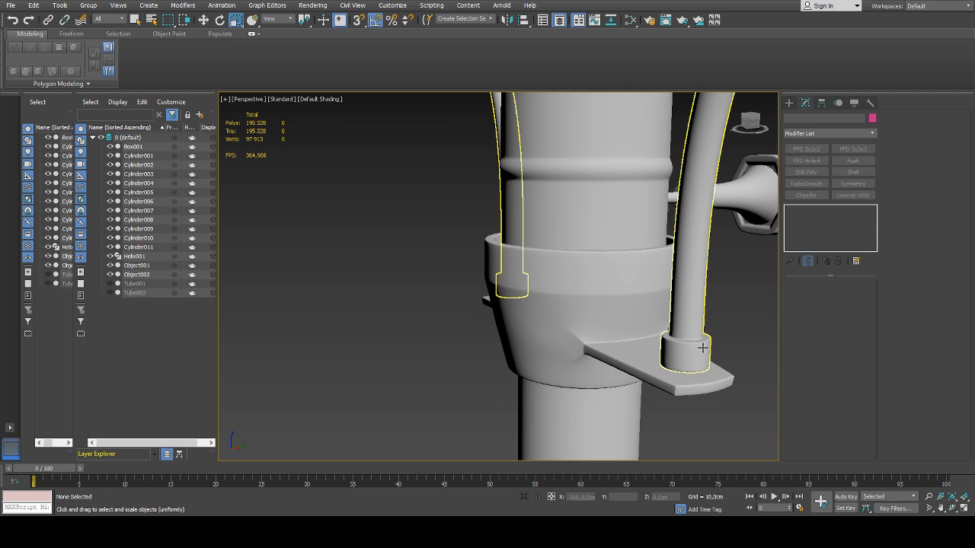
Reselect the tube with the tabbed collar and go to its base Editable Poly level
{"action": "scroll", "coordinate": [704, 344], "scroll_direction": "down", "scroll_amount": 5}
{"action": "middle_click_drag", "start_coordinate": [710, 341], "coordinate": [696, 315], "text": "alt"}
{"action": "scroll", "coordinate": [691, 349], "scroll_direction": "up", "scroll_amount": 5}
{"action": "left_click", "coordinate": [696, 315]}
{"action": "left_click", "coordinate": [811, 227]}
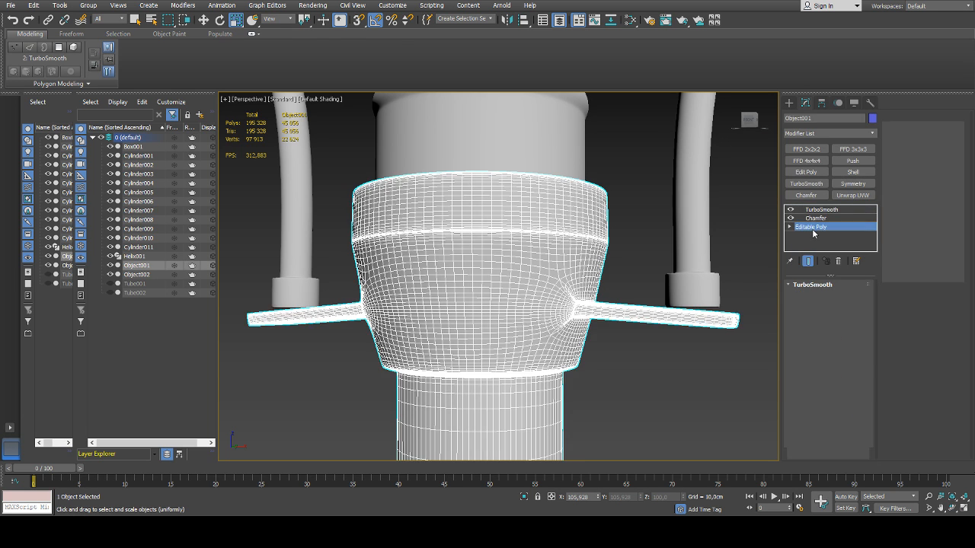
{"action": "left_click", "coordinate": [807, 261]}
Select the outer end vertices of both tabs, raise them slightly to level the tabs, and leave vertex editing
{"action": "scroll", "coordinate": [667, 296], "scroll_direction": "up", "scroll_amount": 2}
{"action": "key", "text": "2"}
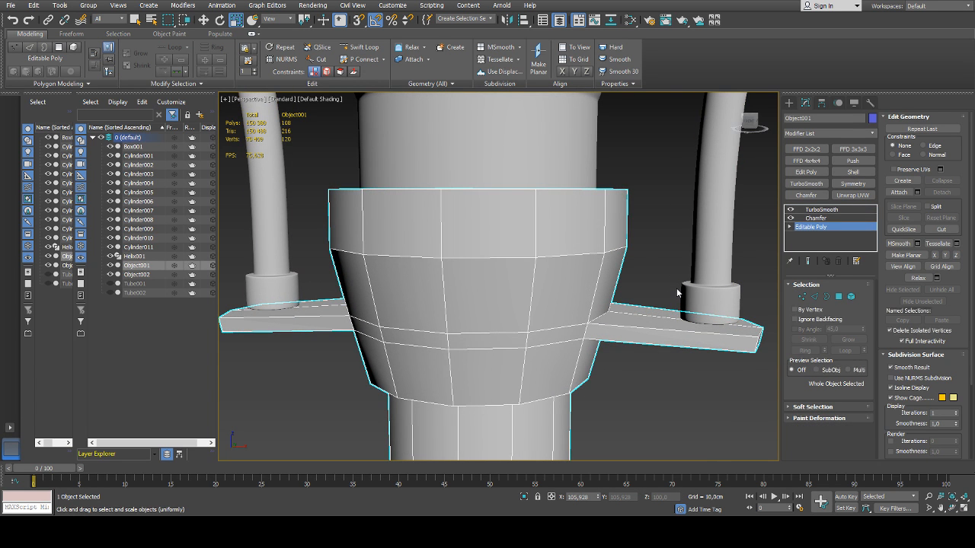
{"action": "left_click_drag", "start_coordinate": [665, 259], "coordinate": [692, 364]}
{"action": "middle_click_drag", "start_coordinate": [728, 314], "coordinate": [655, 222]}
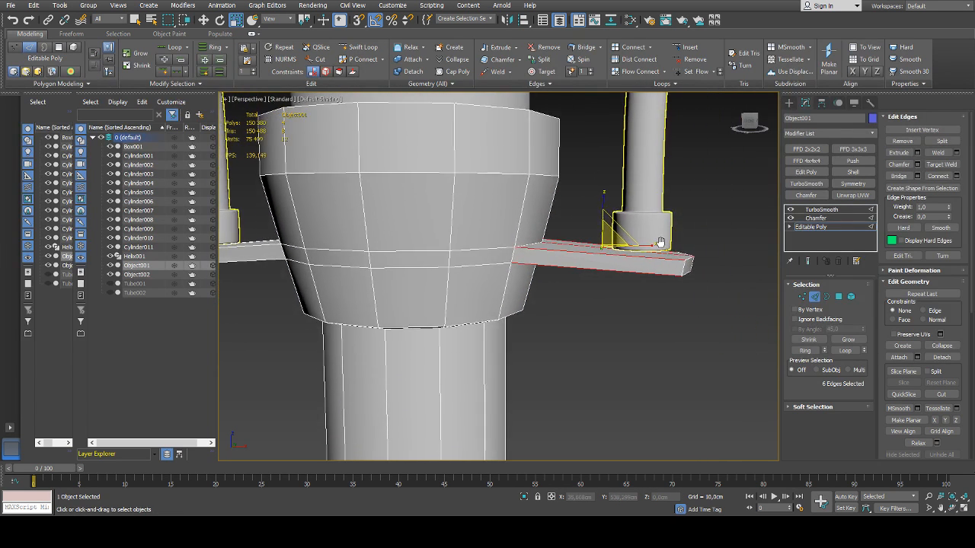
{"action": "key", "text": "1"}
{"action": "scroll", "coordinate": [644, 316], "scroll_direction": "down", "scroll_amount": 4}
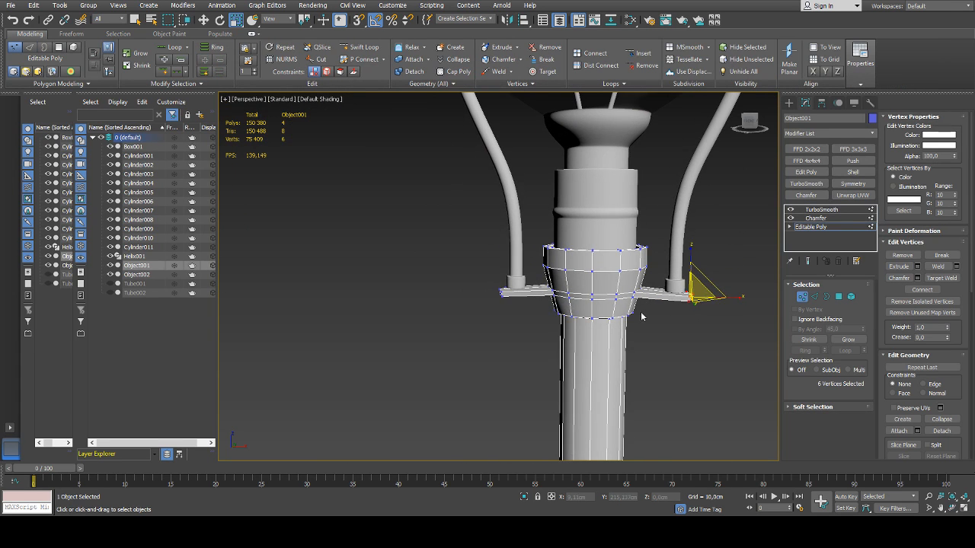
{"action": "scroll", "coordinate": [687, 295], "scroll_direction": "up", "scroll_amount": 3}
{"action": "key", "text": "w"}
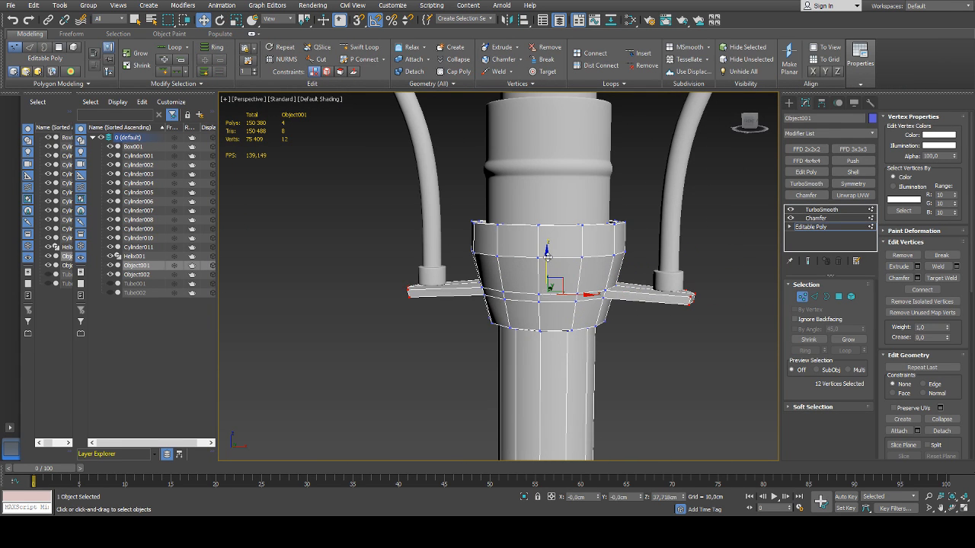
{"action": "left_click_drag", "start_coordinate": [546, 257], "coordinate": [548, 255]}
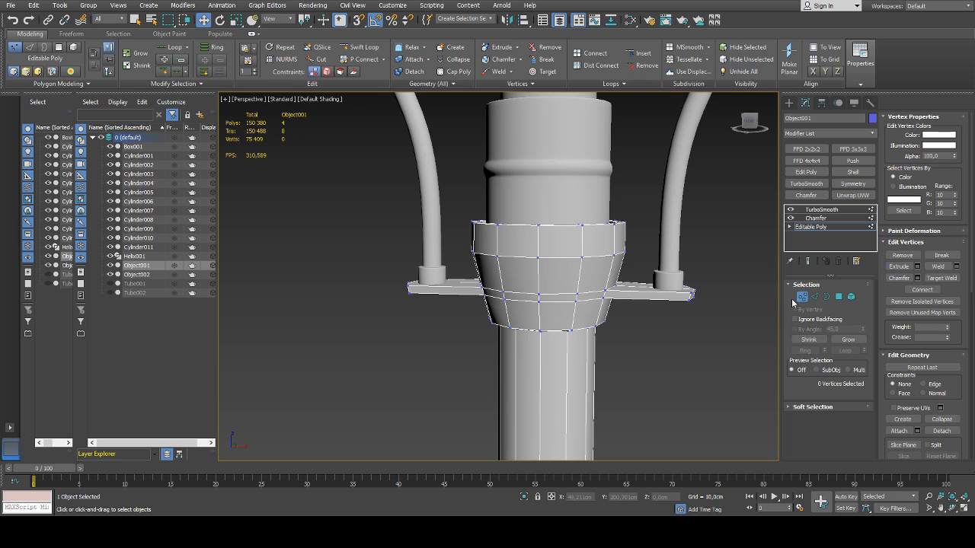
{"action": "left_click", "coordinate": [801, 297]}
{"action": "left_click", "coordinate": [738, 317]}
Select the vertices of the two edge loops bounding the collar's narrow band and move them up slightly
{"action": "scroll", "coordinate": [701, 322], "scroll_direction": "down", "scroll_amount": 4}
{"action": "middle_click_drag", "start_coordinate": [699, 323], "coordinate": [559, 324], "text": "alt"}
{"action": "scroll", "coordinate": [521, 344], "scroll_direction": "down", "scroll_amount": 5}
{"action": "scroll", "coordinate": [483, 326], "scroll_direction": "up", "scroll_amount": 10}
{"action": "left_click", "coordinate": [549, 312]}
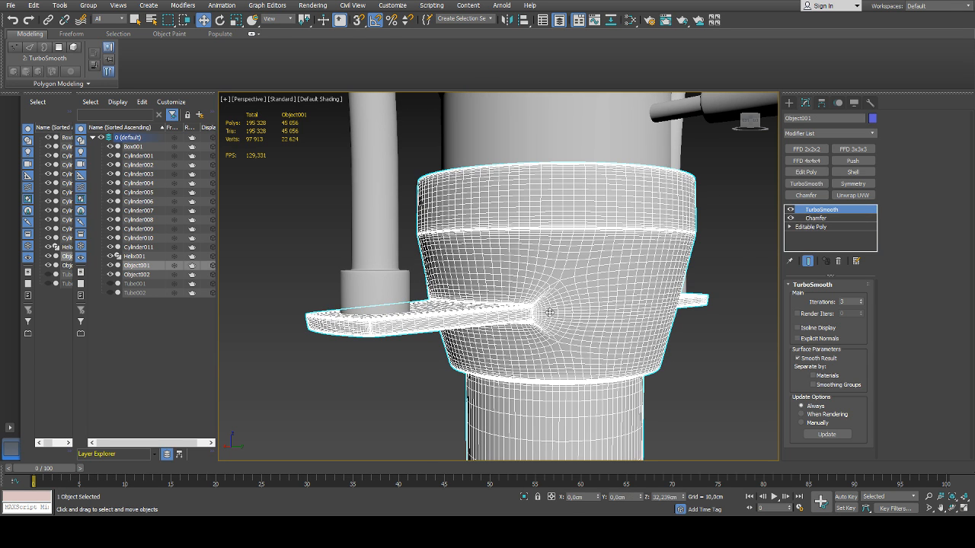
{"action": "key", "text": "2"}
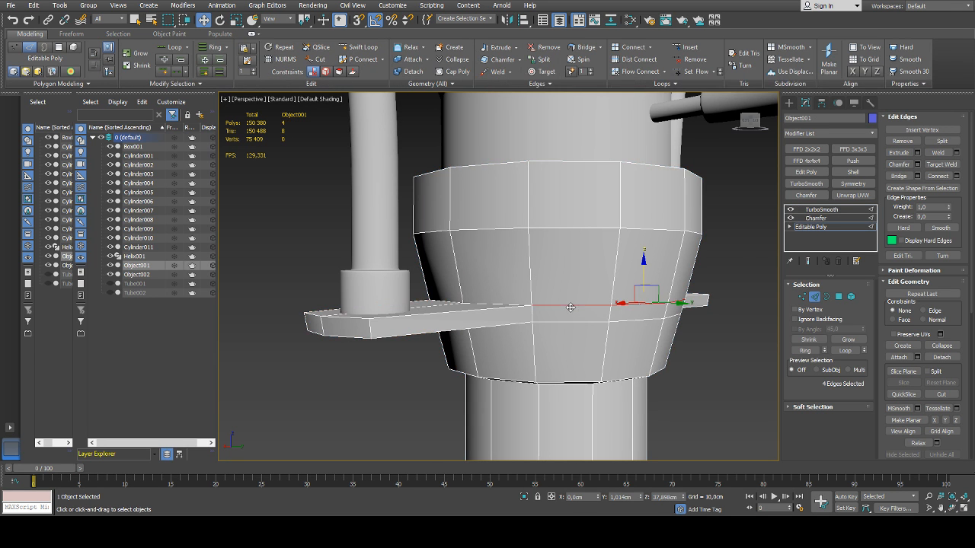
{"action": "middle_click_drag", "start_coordinate": [572, 306], "coordinate": [692, 288], "text": "alt"}
{"action": "scroll", "coordinate": [673, 320], "scroll_direction": "down", "scroll_amount": 4}
{"action": "key", "text": "1"}
{"action": "middle_click_drag", "start_coordinate": [507, 307], "coordinate": [742, 312], "text": "alt"}
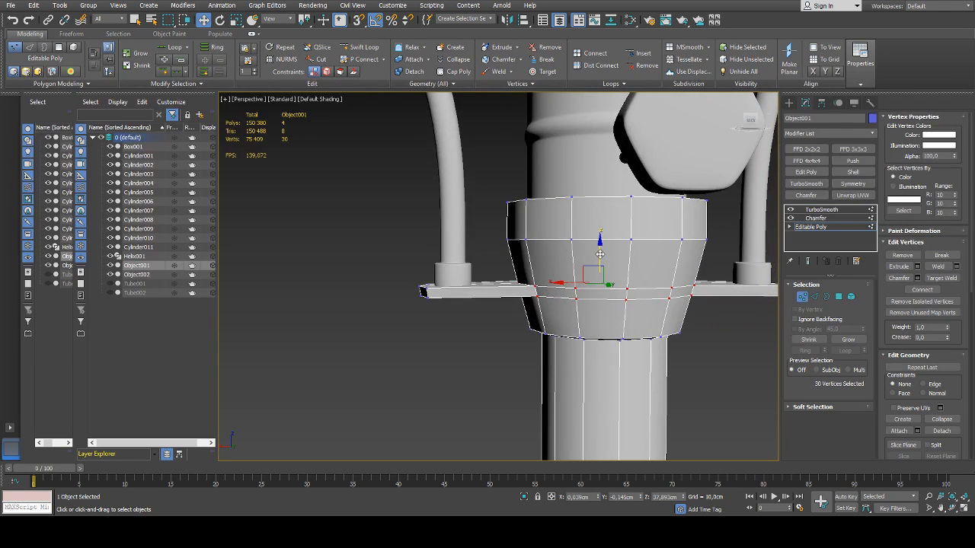
{"action": "left_click_drag", "start_coordinate": [600, 254], "coordinate": [600, 245]}
{"action": "middle_click_drag", "start_coordinate": [600, 248], "coordinate": [608, 299], "text": "alt"}
Scale the narrow band's loop vertices to 105 in X and Y, then leave vertex editing and deselect the object
{"action": "key", "text": "r"}
{"action": "left_click_drag", "start_coordinate": [599, 291], "coordinate": [598, 284]}
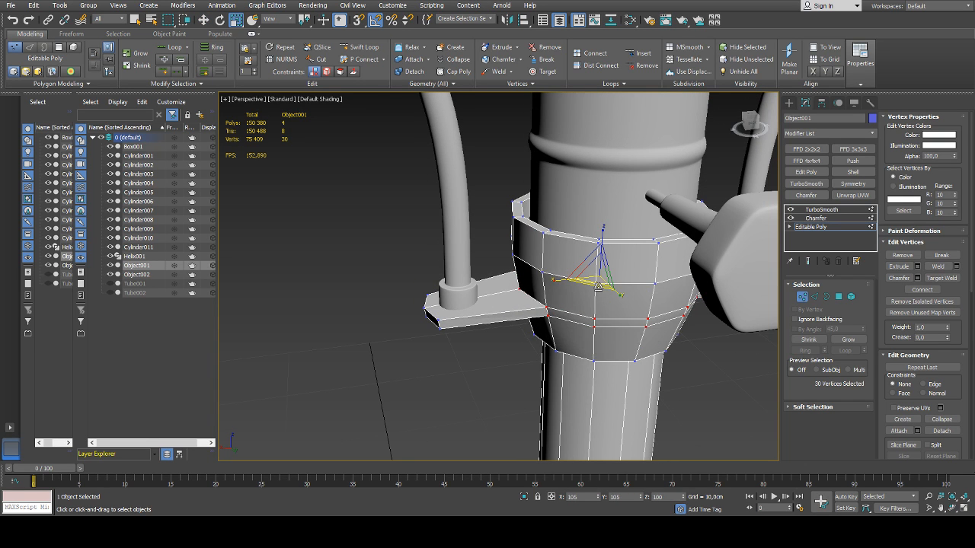
{"action": "middle_click_drag", "start_coordinate": [653, 326], "coordinate": [611, 287], "text": "alt"}
{"action": "scroll", "coordinate": [611, 287], "scroll_direction": "down", "scroll_amount": 5}
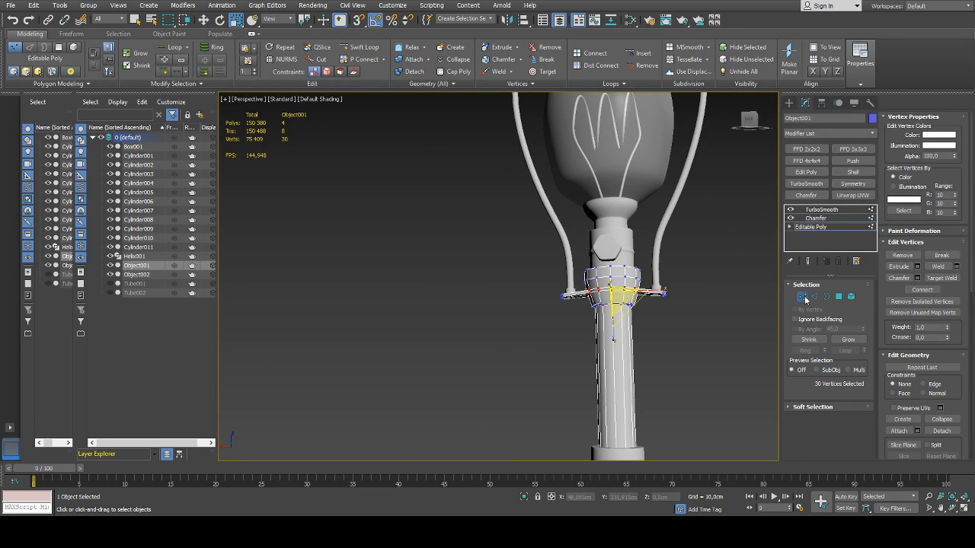
{"action": "left_click", "coordinate": [805, 297]}
{"action": "left_click", "coordinate": [702, 327]}
{"action": "middle_click_drag", "start_coordinate": [702, 328], "coordinate": [663, 346], "text": "alt"}
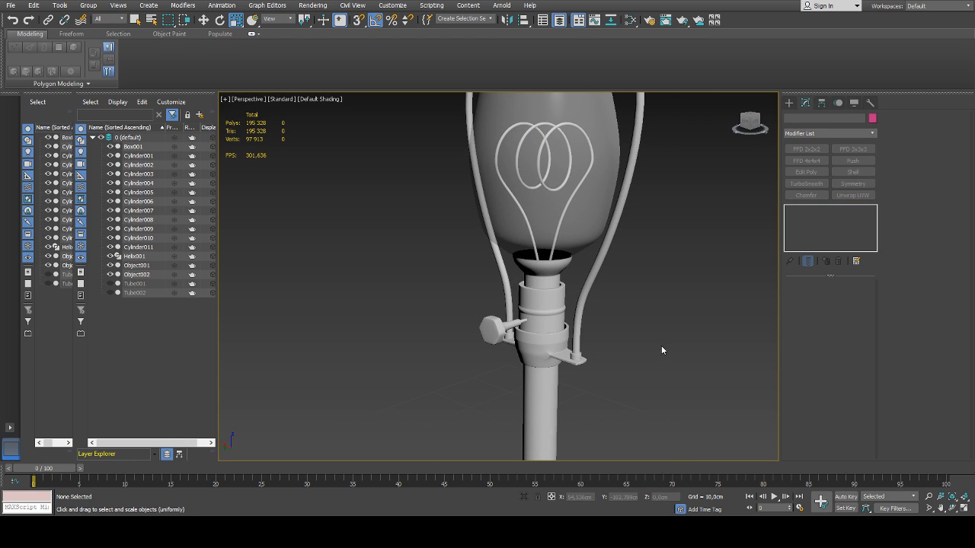
{"action": "scroll", "coordinate": [661, 351], "scroll_direction": "down", "scroll_amount": 8}
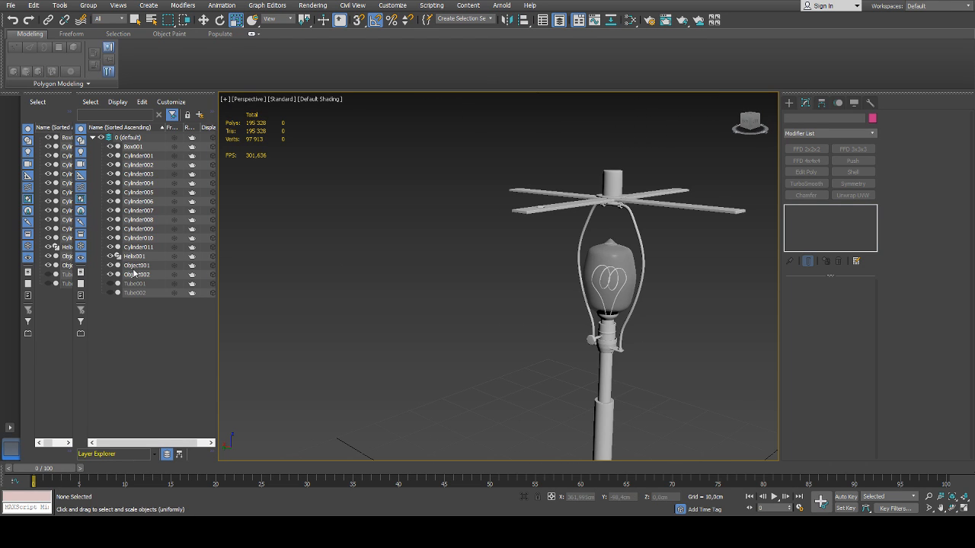
Unhide both lampshade tubes and inspect the tabbed collar and the tube beneath it from below
{"action": "left_click", "coordinate": [109, 284]}
{"action": "left_click", "coordinate": [109, 293]}
{"action": "middle_click_drag", "start_coordinate": [396, 289], "coordinate": [584, 286], "text": "alt"}
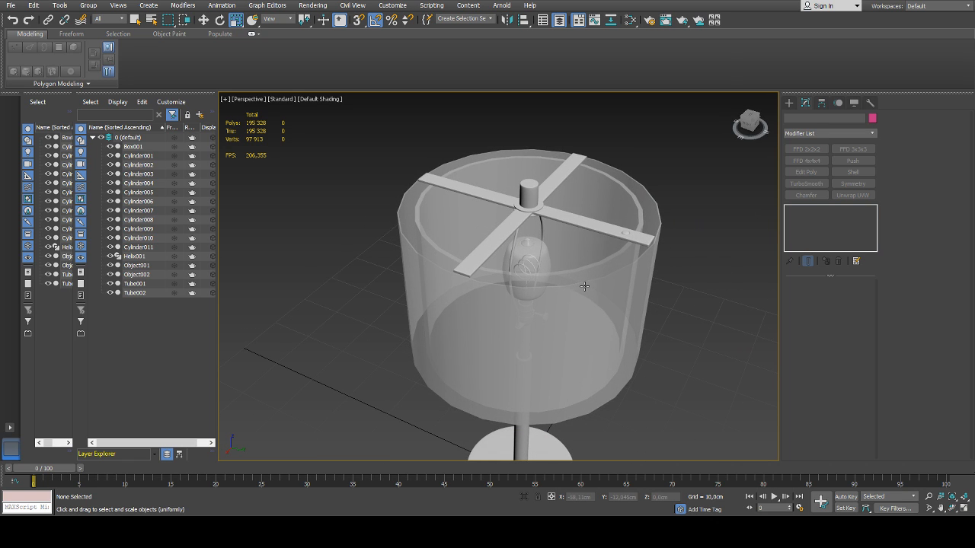
{"action": "mouse_move", "coordinate": [577, 283]}
{"action": "middle_mouse_down", "text": "alt"}
{"action": "mouse_move", "coordinate": [577, 192]}
{"action": "mouse_move", "coordinate": [558, 343]}
{"action": "mouse_move", "coordinate": [560, 275]}
{"action": "middle_mouse_up", "text": "alt"}
{"action": "scroll", "coordinate": [509, 302], "scroll_direction": "up", "scroll_amount": 5}
{"action": "left_click", "coordinate": [494, 270]}
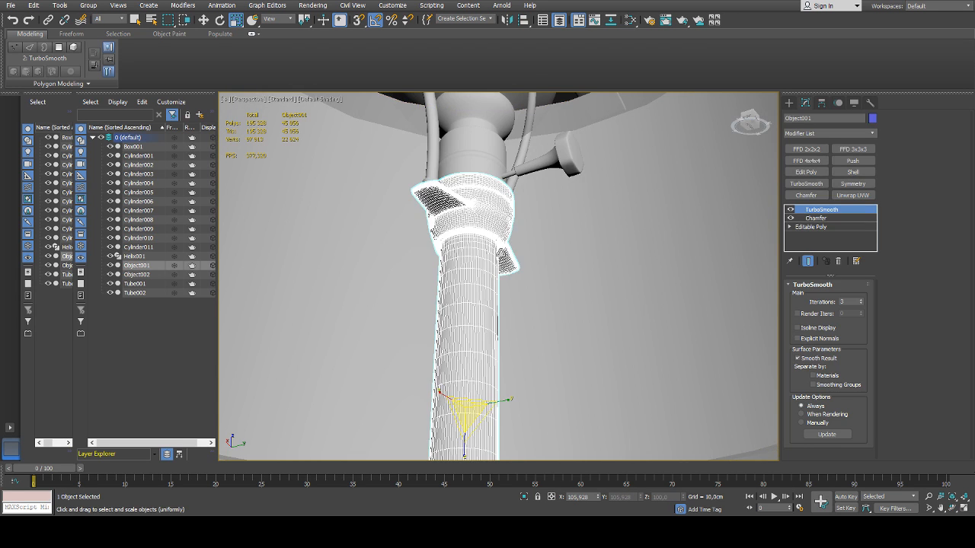
{"action": "middle_click_drag", "start_coordinate": [494, 271], "coordinate": [466, 271], "text": "alt"}
{"action": "left_click", "coordinate": [392, 446]}
{"action": "scroll", "coordinate": [450, 235], "scroll_direction": "up", "scroll_amount": 6}
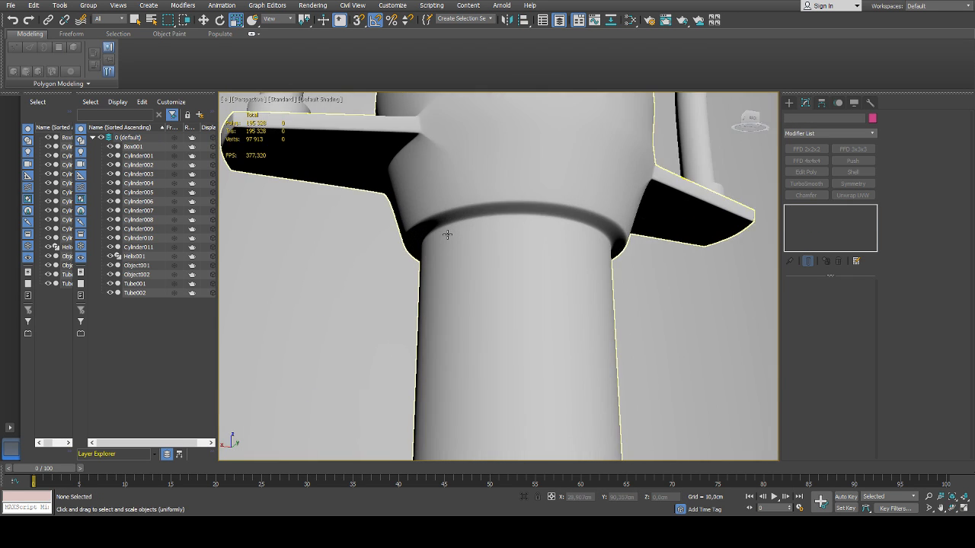
{"action": "scroll", "coordinate": [454, 237], "scroll_direction": "down", "scroll_amount": 7}
{"action": "middle_click_drag", "start_coordinate": [488, 203], "coordinate": [469, 172], "text": "alt"}
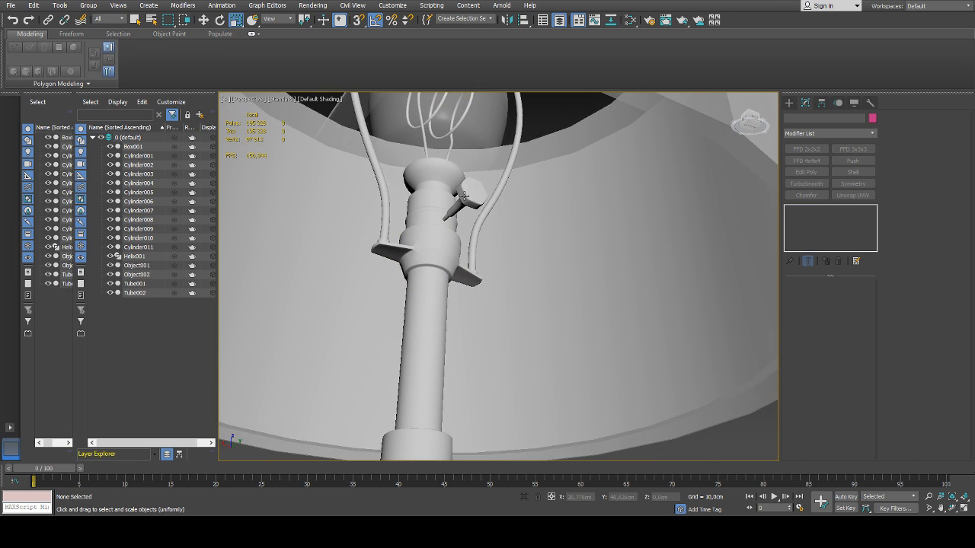
Select all polygons of the switch knob's hexagonal head, auto-smooth them at 45, and leave polygon editing
{"action": "left_click", "coordinate": [465, 197]}
{"action": "scroll", "coordinate": [446, 228], "scroll_direction": "up", "scroll_amount": 9}
{"action": "middle_click_drag", "start_coordinate": [446, 228], "coordinate": [624, 257], "text": "alt"}
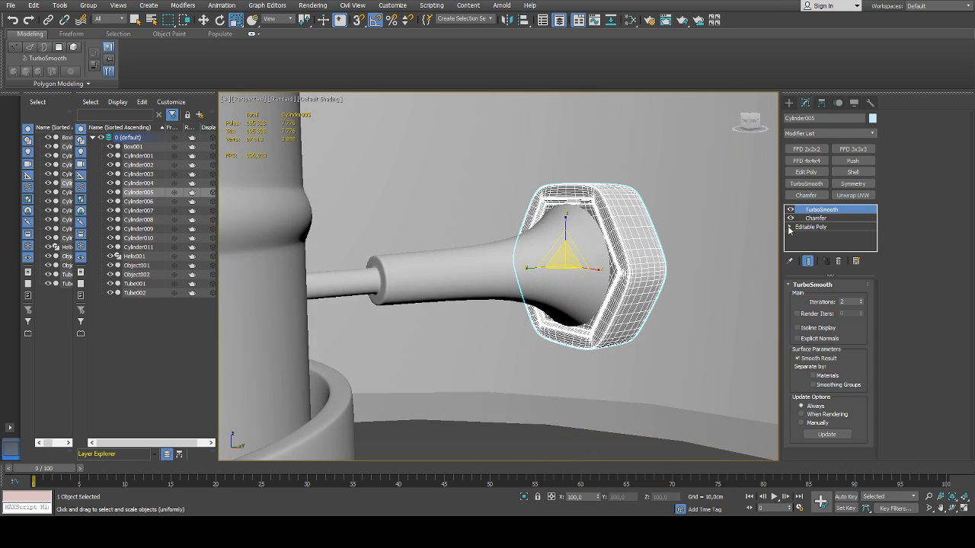
{"action": "left_click", "coordinate": [811, 227]}
{"action": "key", "text": "4"}
{"action": "key", "text": "ctrl+a"}
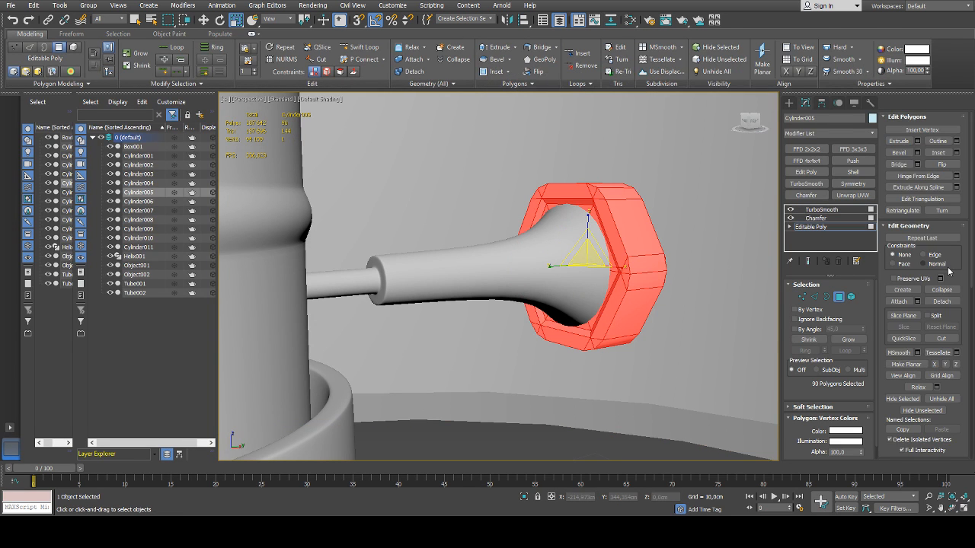
{"action": "scroll", "coordinate": [949, 271], "scroll_direction": "down", "scroll_amount": 13}
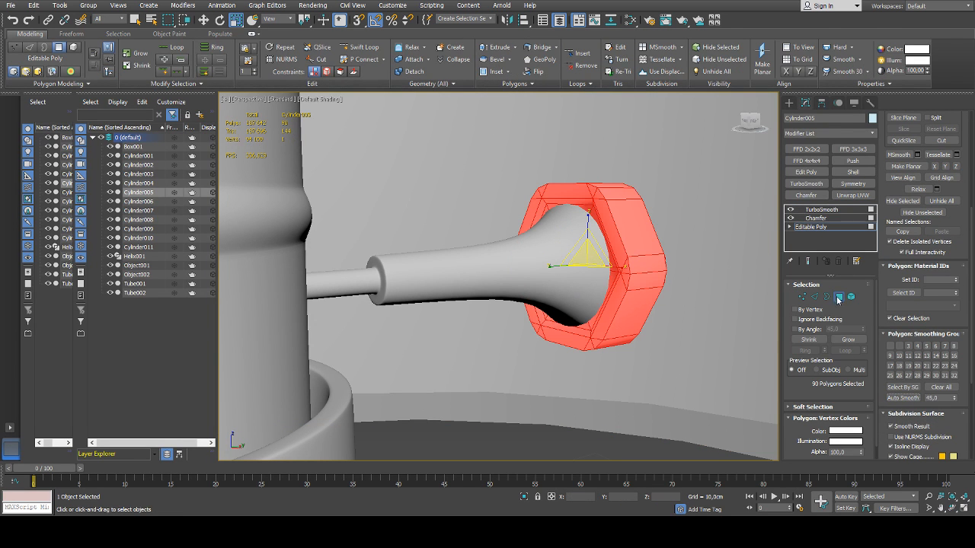
{"action": "left_click", "coordinate": [838, 298]}
{"action": "left_click", "coordinate": [617, 441]}
Hide both lampshade tubes to expose the bulb and socket
{"action": "middle_click_drag", "start_coordinate": [632, 324], "coordinate": [587, 333], "text": "alt"}
{"action": "scroll", "coordinate": [631, 317], "scroll_direction": "down", "scroll_amount": 6}
{"action": "middle_click_drag", "start_coordinate": [587, 332], "coordinate": [587, 336], "text": "alt"}
{"action": "middle_click_drag", "start_coordinate": [487, 340], "coordinate": [767, 272]}
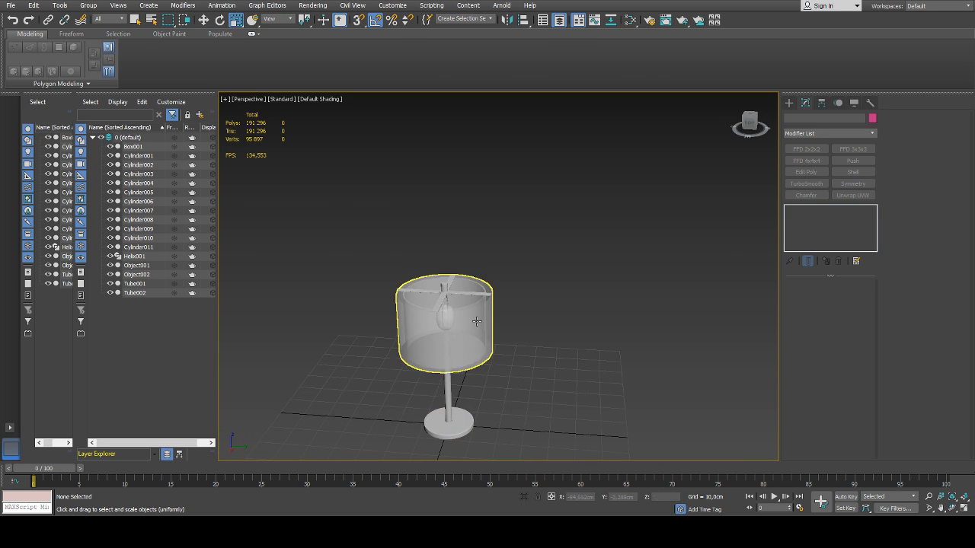
{"action": "scroll", "coordinate": [477, 321], "scroll_direction": "up", "scroll_amount": 8}
{"action": "left_click", "coordinate": [110, 283]}
{"action": "left_click", "coordinate": [110, 293]}
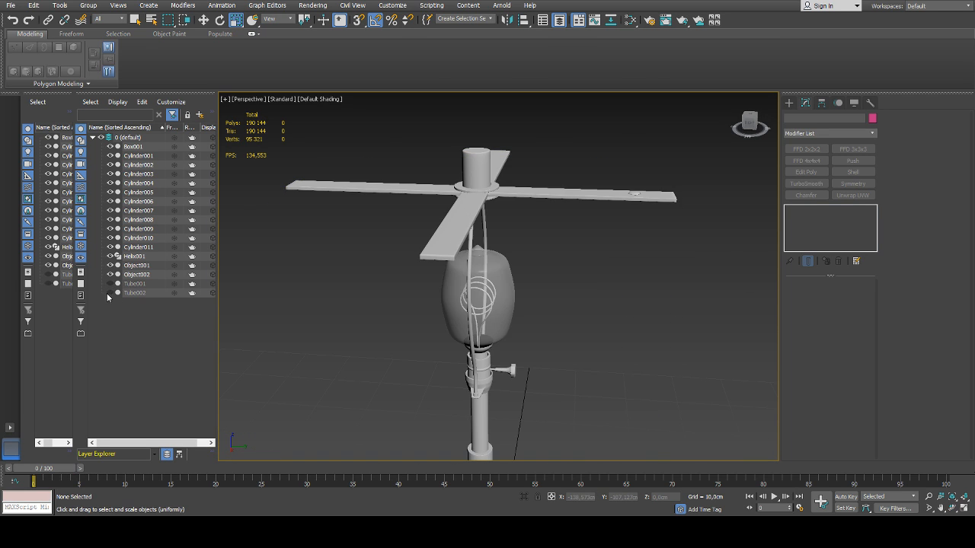
Inspect the shading and rounded edges of the knob's hexagonal head up close
{"action": "left_click", "coordinate": [502, 371]}
{"action": "scroll", "coordinate": [503, 371], "scroll_direction": "up", "scroll_amount": 8}
{"action": "left_click", "coordinate": [493, 366]}
{"action": "middle_click_drag", "start_coordinate": [495, 367], "coordinate": [578, 338], "text": "alt"}
{"action": "scroll", "coordinate": [535, 357], "scroll_direction": "up", "scroll_amount": 4}
{"action": "left_click", "coordinate": [597, 334]}
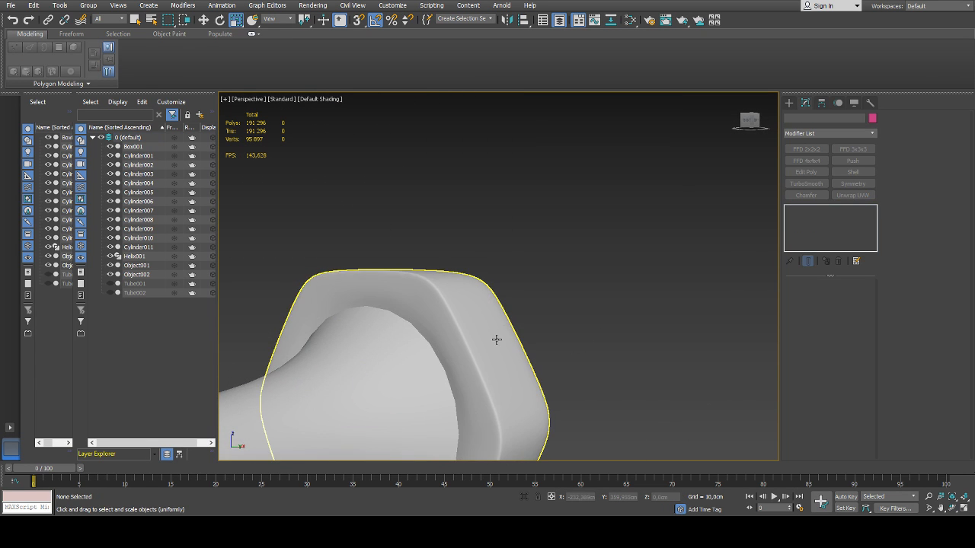
{"action": "scroll", "coordinate": [496, 340], "scroll_direction": "down", "scroll_amount": 15}
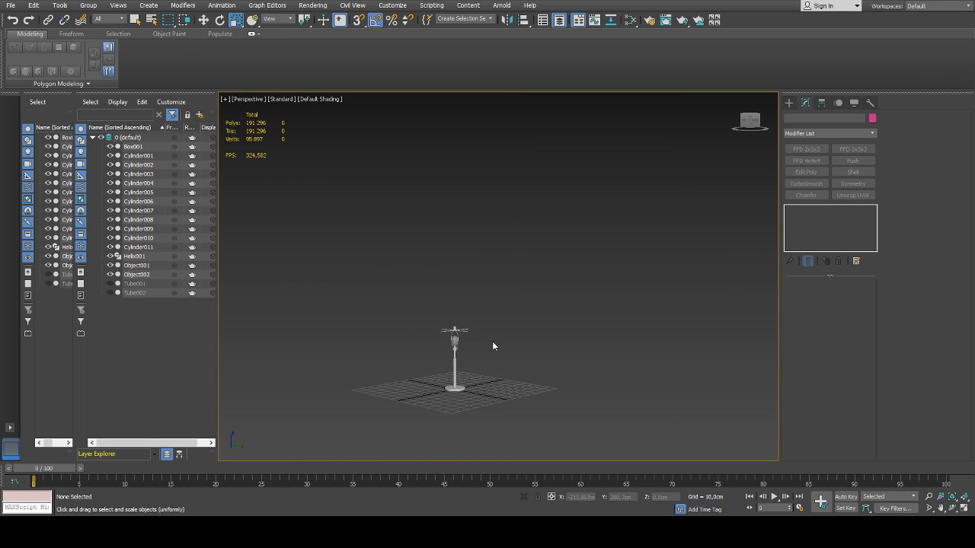
Reselect the knob's hexagonal head and go to its base Editable Poly level
{"action": "scroll", "coordinate": [460, 350], "scroll_direction": "up", "scroll_amount": 10}
{"action": "left_click", "coordinate": [438, 334]}
{"action": "scroll", "coordinate": [463, 337], "scroll_direction": "up", "scroll_amount": 5}
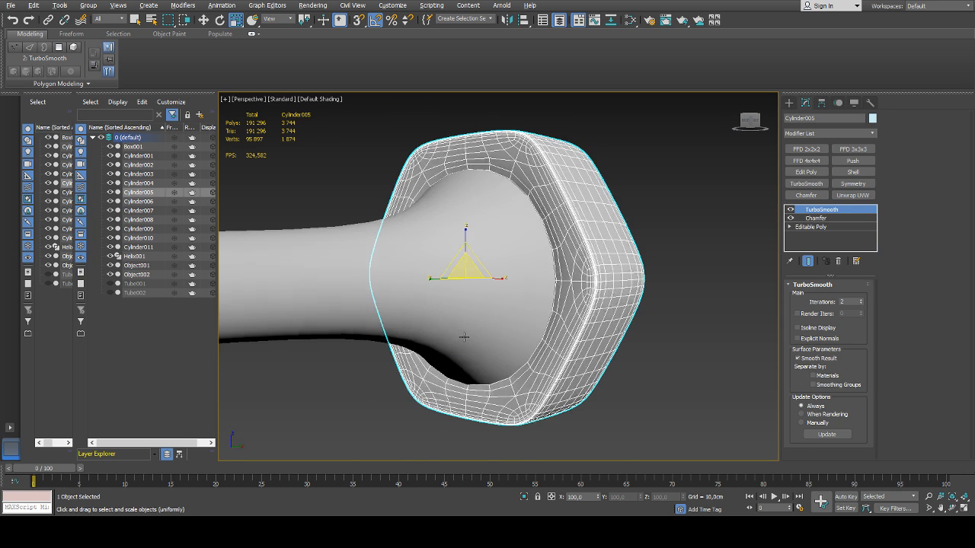
{"action": "middle_click_drag", "start_coordinate": [464, 336], "coordinate": [613, 318], "text": "alt"}
{"action": "left_click", "coordinate": [816, 228]}
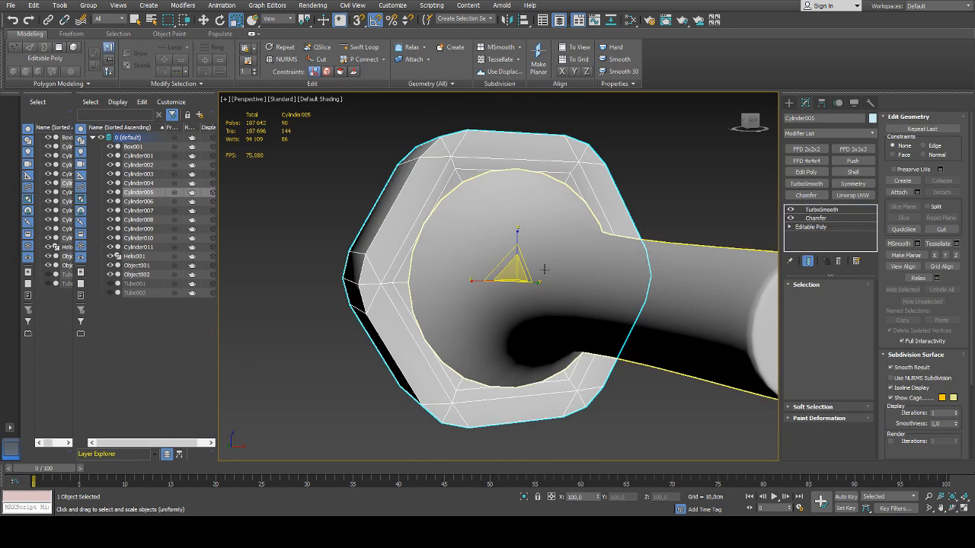
{"action": "middle_click_drag", "start_coordinate": [533, 276], "coordinate": [524, 277], "text": "alt"}
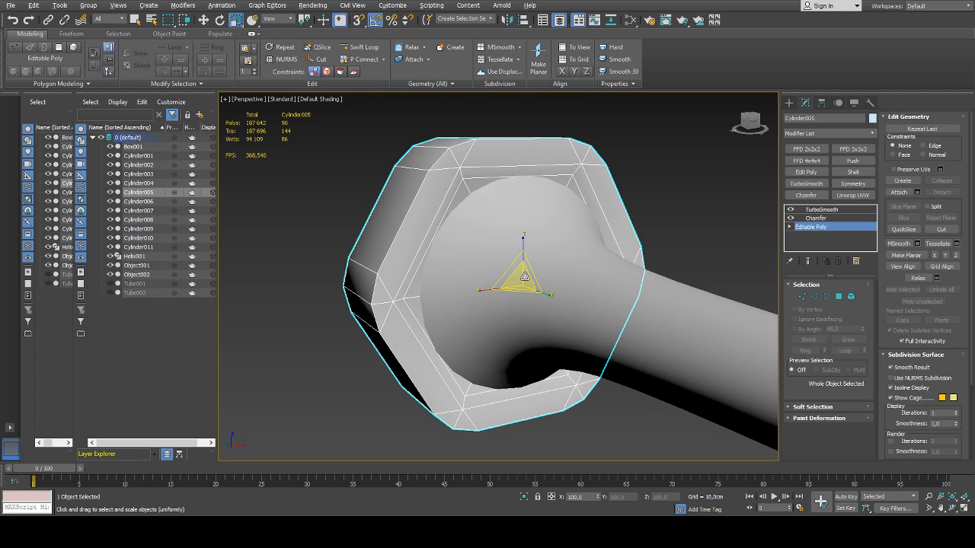
Select the six triangular polygons around the centre vertex of the head's shaft-side face, auto-smooth them at 45, and leave sub-object editing
{"action": "key", "text": "4"}
{"action": "left_click", "coordinate": [460, 195]}
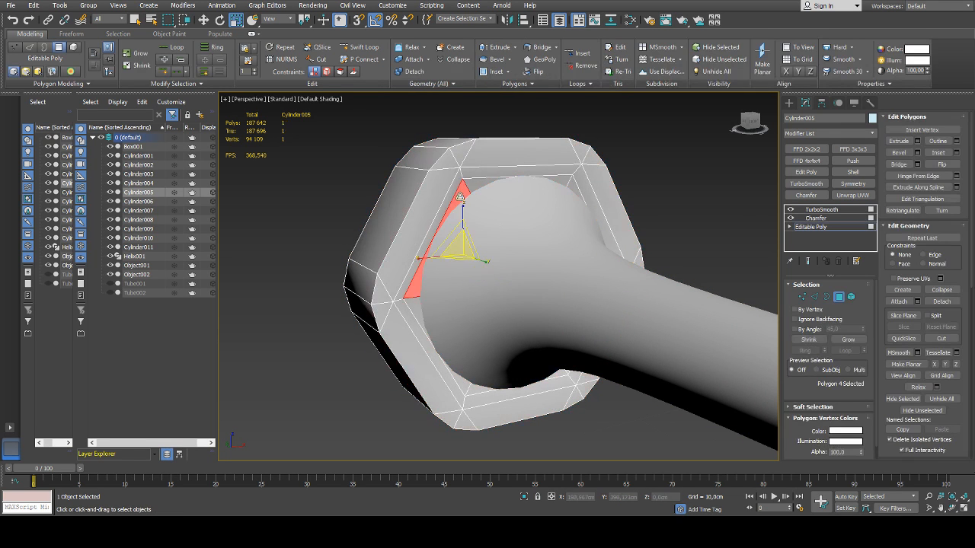
{"action": "key", "text": "F3"}
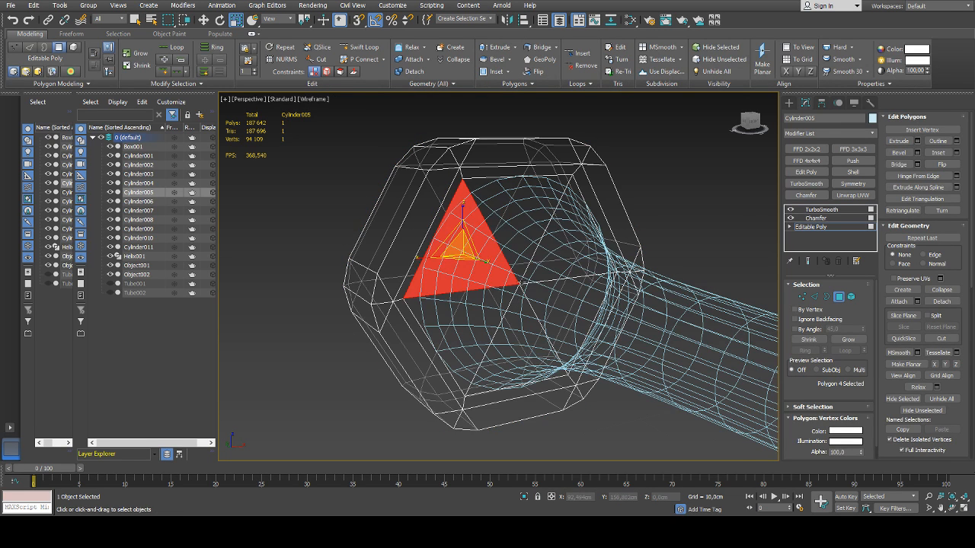
{"action": "key", "text": "1"}
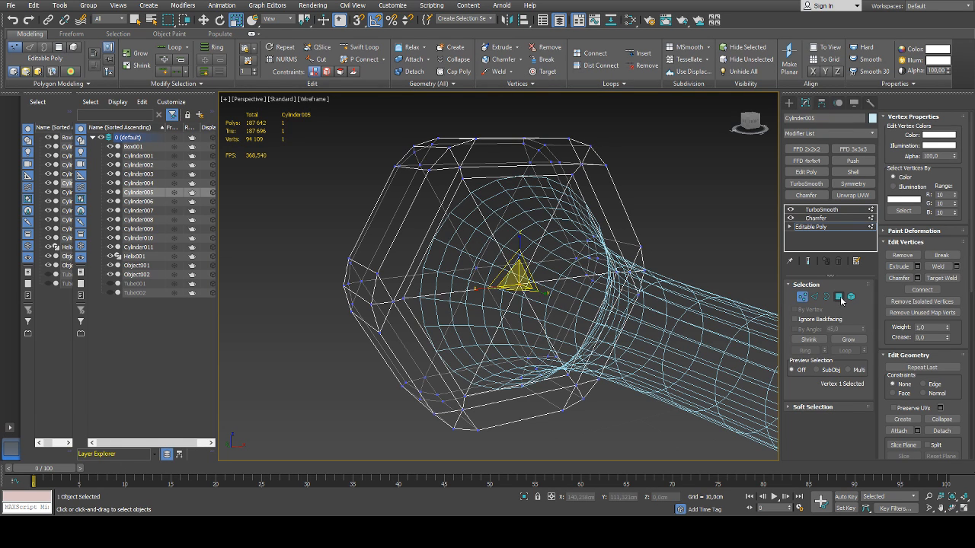
{"action": "left_click", "coordinate": [839, 297]}
{"action": "key", "text": "F3"}
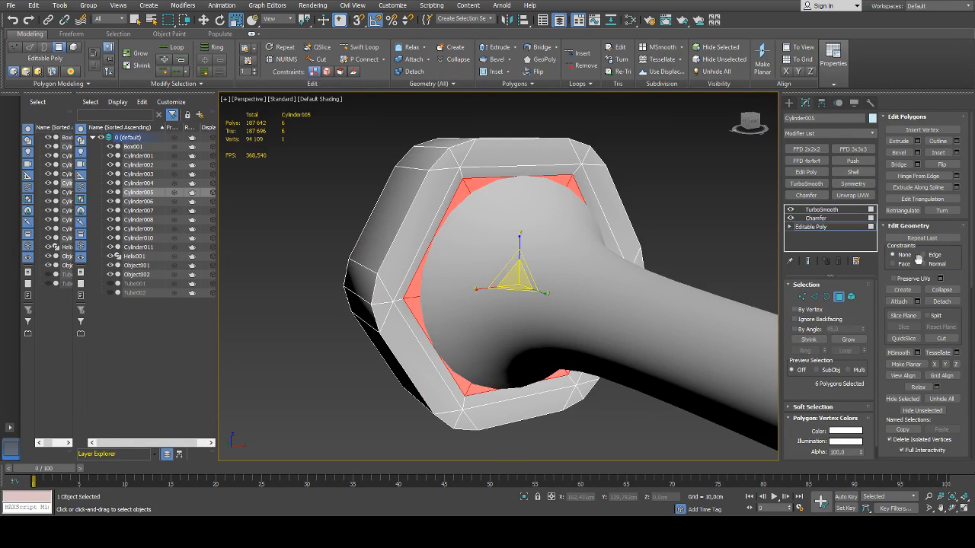
{"action": "scroll", "coordinate": [918, 259], "scroll_direction": "down", "scroll_amount": 6}
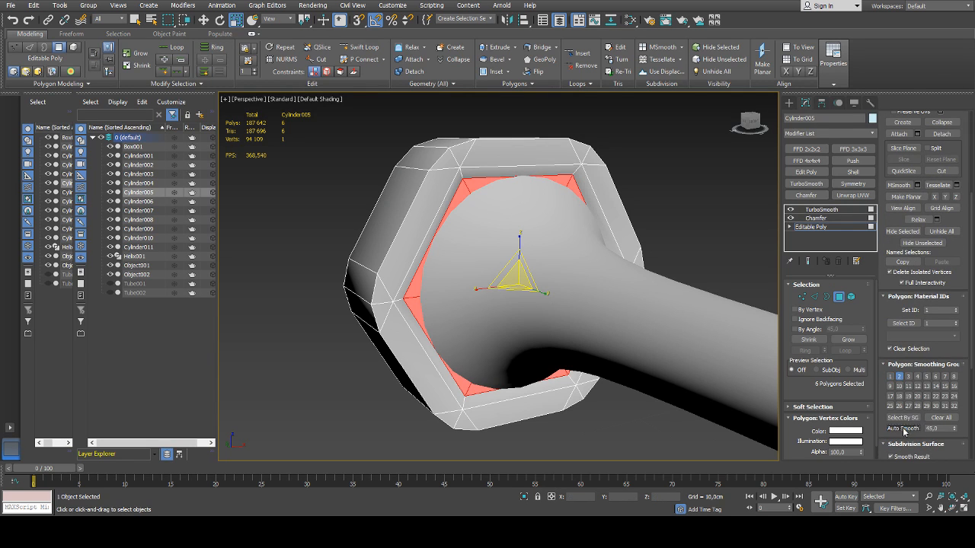
{"action": "left_click", "coordinate": [850, 297]}
{"action": "left_click", "coordinate": [691, 203]}
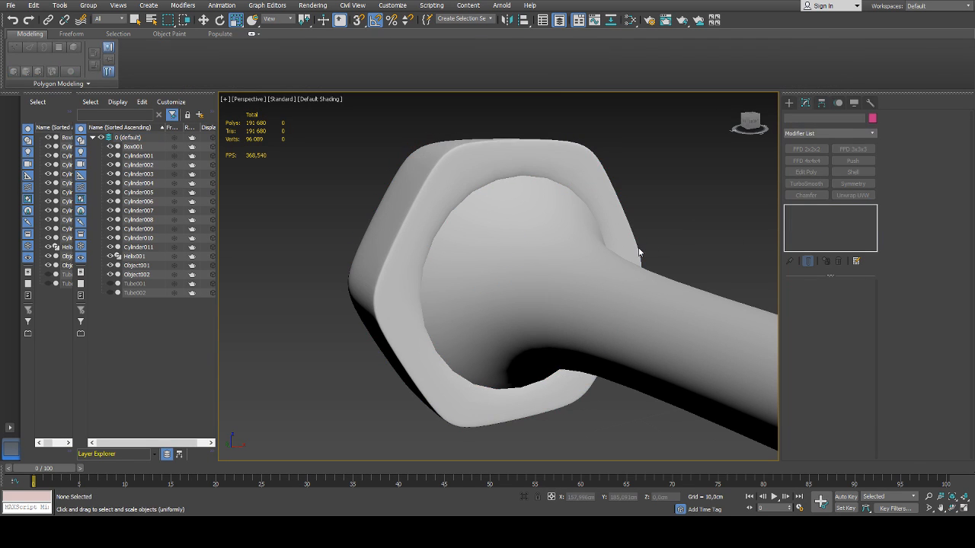
Try 3 TurboSmooth iterations on the hexagonal head, then return it to 2
{"action": "left_click", "coordinate": [457, 184]}
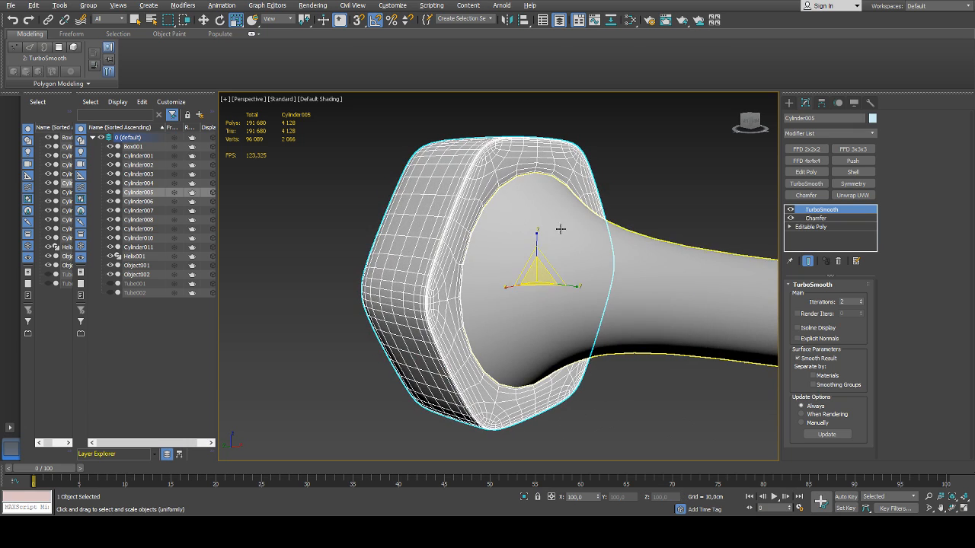
{"action": "left_click", "coordinate": [862, 300]}
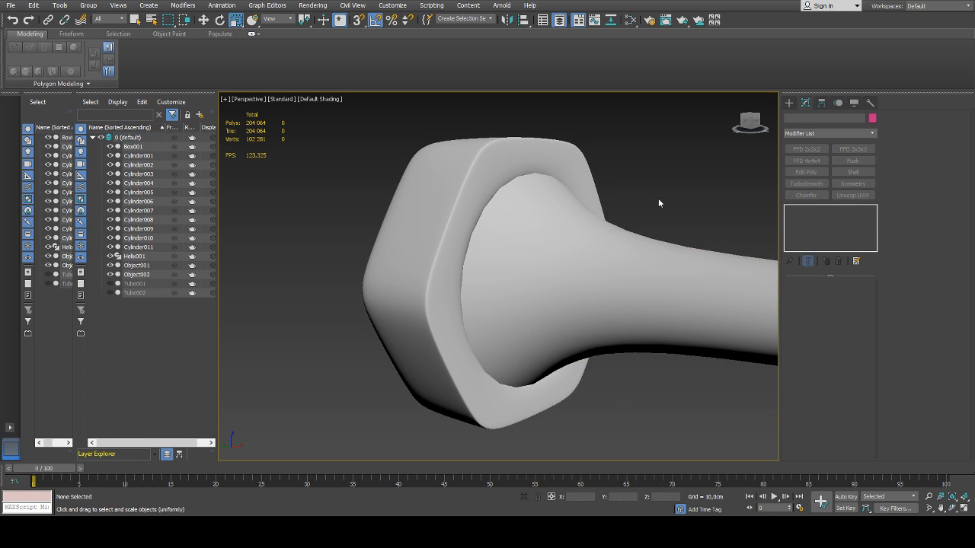
{"action": "left_click", "coordinate": [861, 303]}
{"action": "left_click", "coordinate": [685, 216]}
Examine the knob, socket and bent rod from the front, then review the whole lamp
{"action": "left_click", "coordinate": [591, 273]}
{"action": "scroll", "coordinate": [589, 274], "scroll_direction": "down", "scroll_amount": 5}
{"action": "left_click", "coordinate": [614, 345]}
{"action": "middle_click_drag", "start_coordinate": [615, 345], "coordinate": [738, 335], "text": "alt"}
{"action": "scroll", "coordinate": [574, 324], "scroll_direction": "down", "scroll_amount": 10}
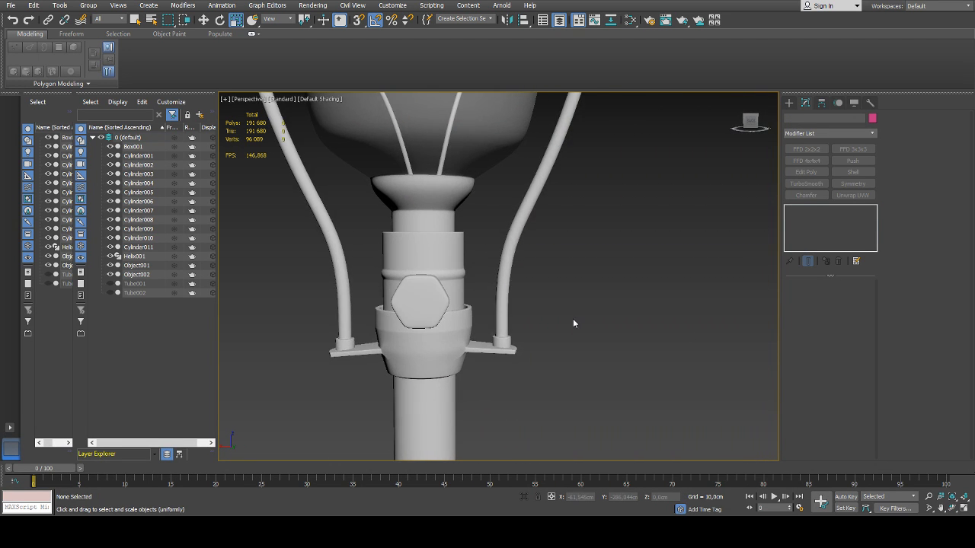
{"action": "middle_click_drag", "start_coordinate": [589, 335], "coordinate": [589, 277], "text": "alt"}
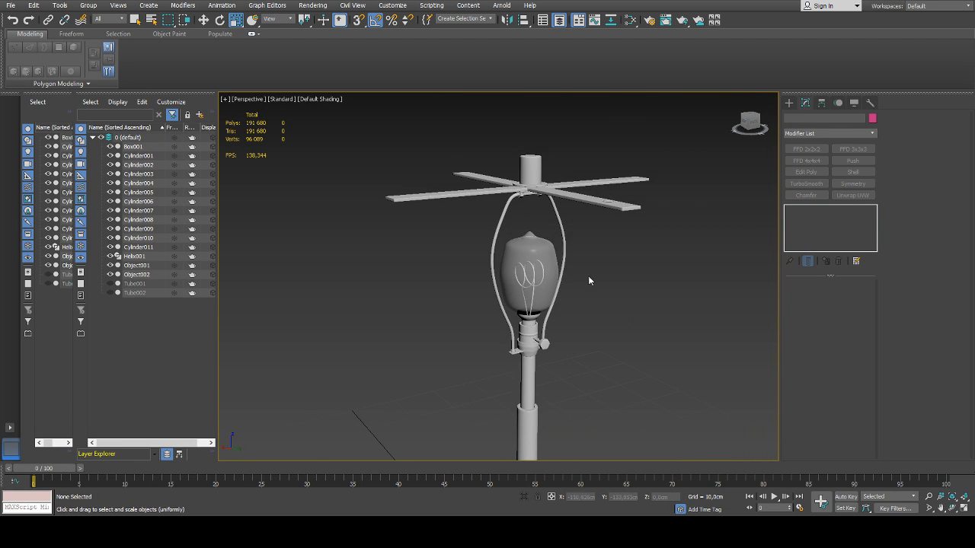
{"action": "middle_click_drag", "start_coordinate": [610, 329], "coordinate": [611, 156]}
{"action": "scroll", "coordinate": [607, 347], "scroll_direction": "down", "scroll_amount": 4}
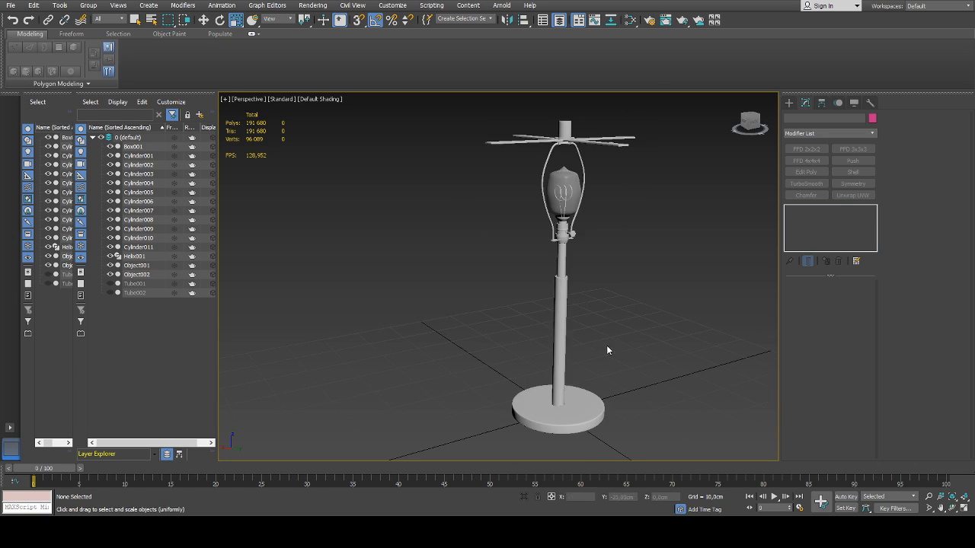
Examine the round base and the hole where the pole enters it
{"action": "middle_click_drag", "start_coordinate": [577, 407], "coordinate": [564, 357]}
{"action": "scroll", "coordinate": [581, 338], "scroll_direction": "up", "scroll_amount": 5}
{"action": "left_click", "coordinate": [583, 368]}
{"action": "scroll", "coordinate": [584, 368], "scroll_direction": "down", "scroll_amount": 3}
{"action": "left_click", "coordinate": [714, 334]}
{"action": "scroll", "coordinate": [671, 324], "scroll_direction": "down", "scroll_amount": 3}
{"action": "scroll", "coordinate": [590, 337], "scroll_direction": "up", "scroll_amount": 6}
{"action": "middle_click_drag", "start_coordinate": [620, 337], "coordinate": [492, 366], "text": "alt"}
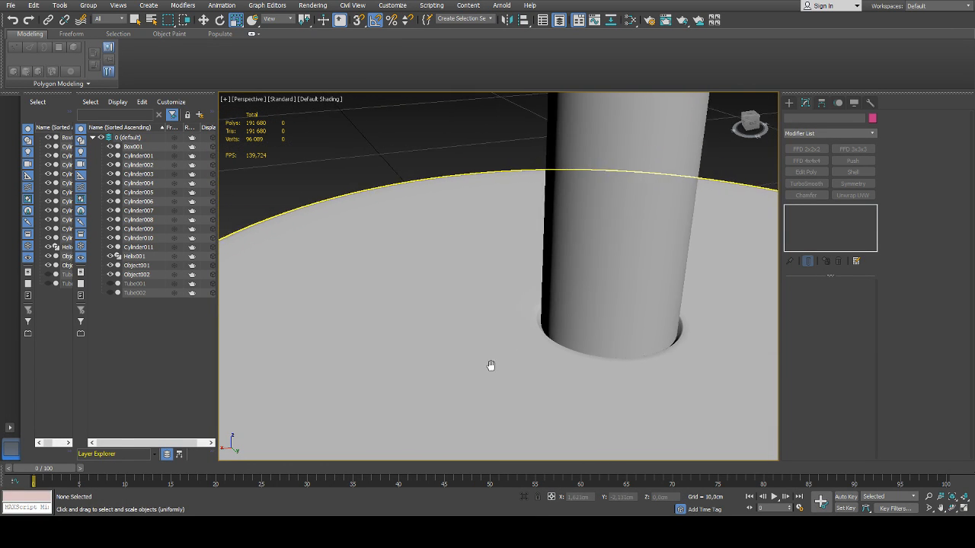
{"action": "scroll", "coordinate": [581, 363], "scroll_direction": "down", "scroll_amount": 4}
{"action": "scroll", "coordinate": [598, 368], "scroll_direction": "down", "scroll_amount": 3}
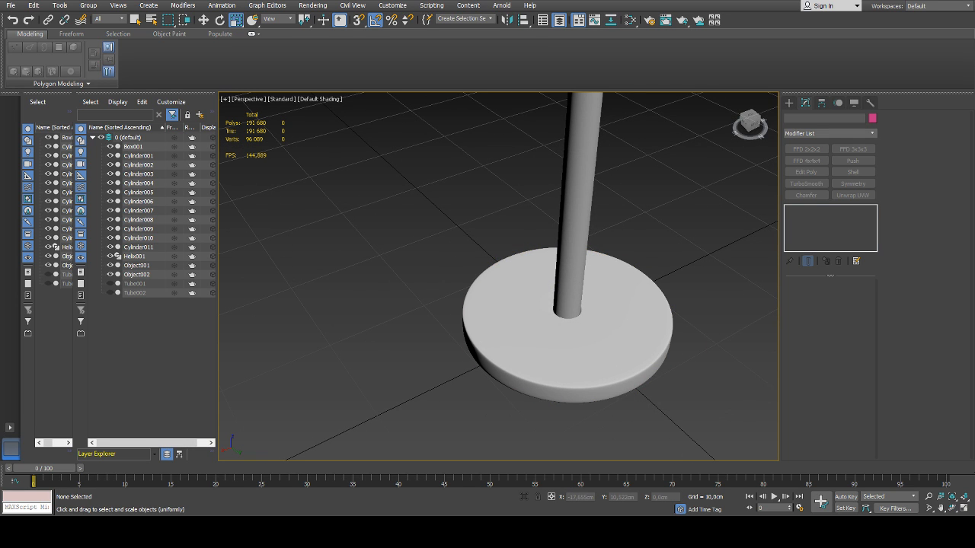
Select the light bulb and add two horizontal edge loops around its neck with Swift Loop at the Editable Poly level
{"action": "middle_click_drag", "start_coordinate": [667, 230], "coordinate": [616, 363]}
{"action": "scroll", "coordinate": [608, 361], "scroll_direction": "down", "scroll_amount": 3}
{"action": "scroll", "coordinate": [576, 258], "scroll_direction": "up", "scroll_amount": 6}
{"action": "left_click", "coordinate": [560, 254]}
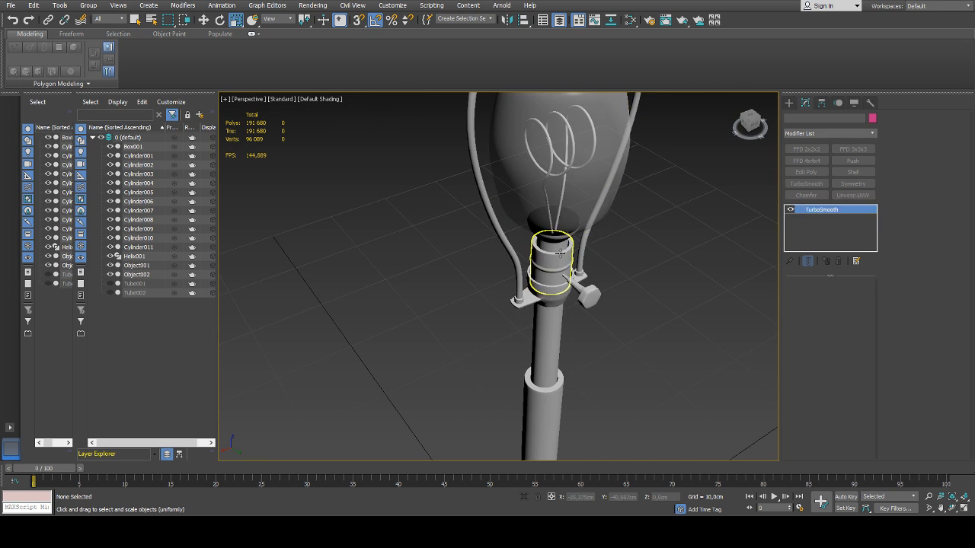
{"action": "left_click", "coordinate": [560, 253]}
{"action": "scroll", "coordinate": [563, 255], "scroll_direction": "up", "scroll_amount": 5}
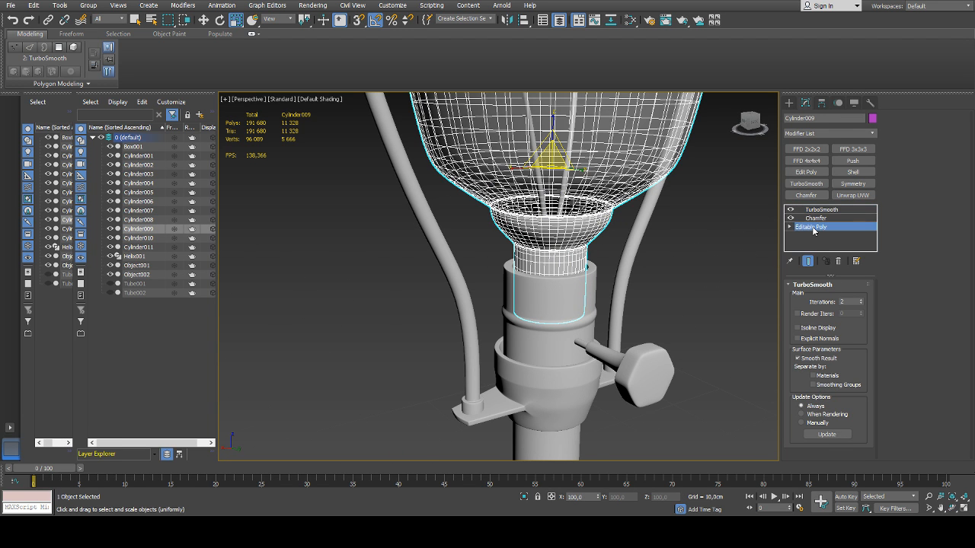
{"action": "scroll", "coordinate": [538, 237], "scroll_direction": "up", "scroll_amount": 2}
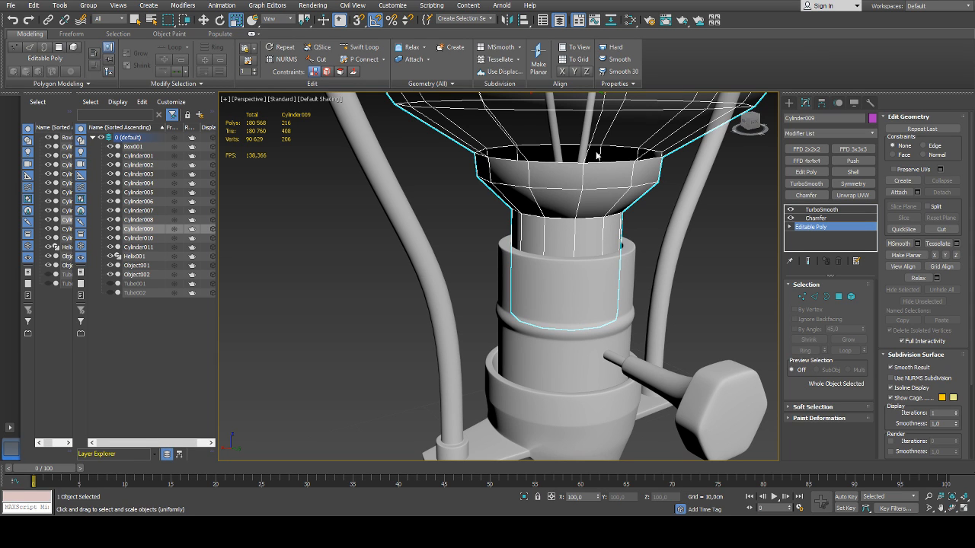
{"action": "middle_click_drag", "start_coordinate": [489, 296], "coordinate": [485, 303]}
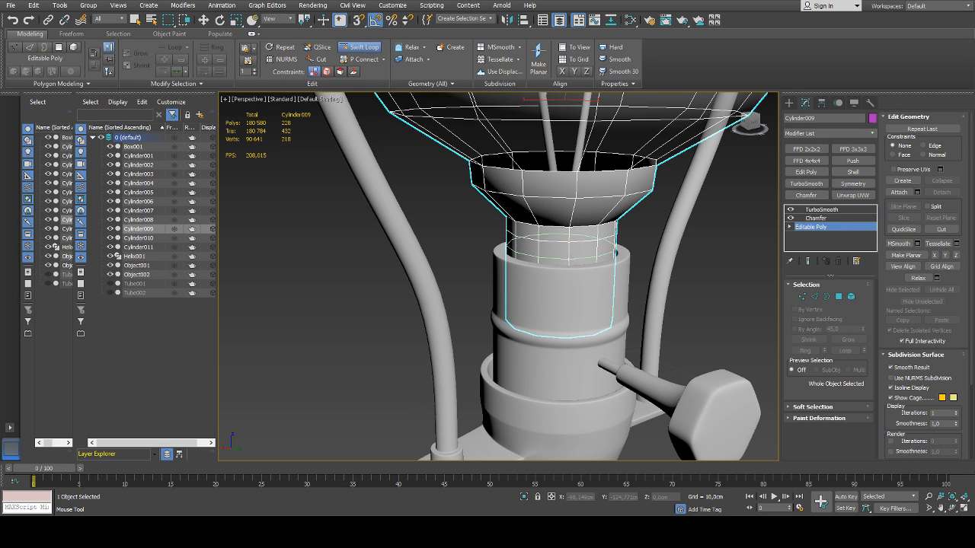
{"action": "right_click", "coordinate": [570, 276]}
Select both new edge loops on the bulb's neck and extrude them outward into two ridges
{"action": "key", "text": "2"}
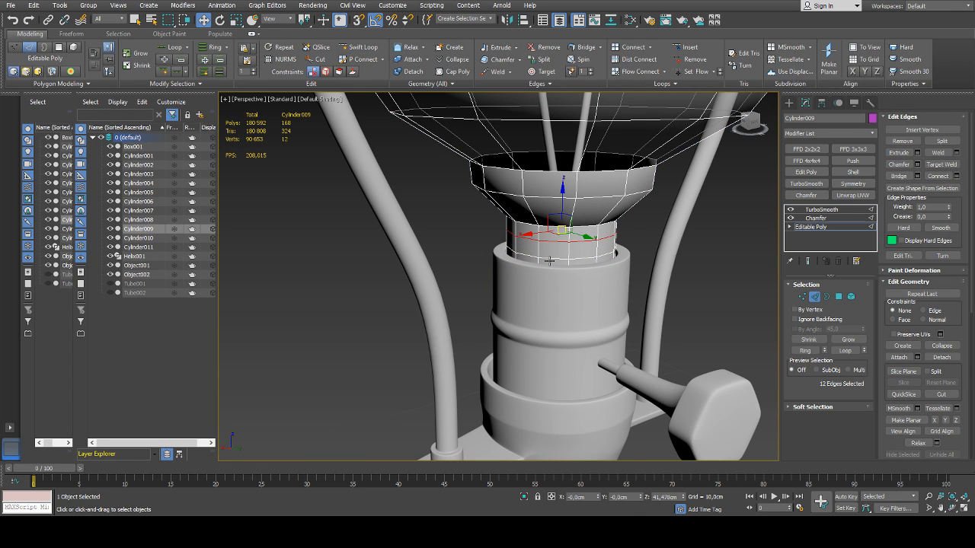
{"action": "scroll", "coordinate": [594, 256], "scroll_direction": "up", "scroll_amount": 3}
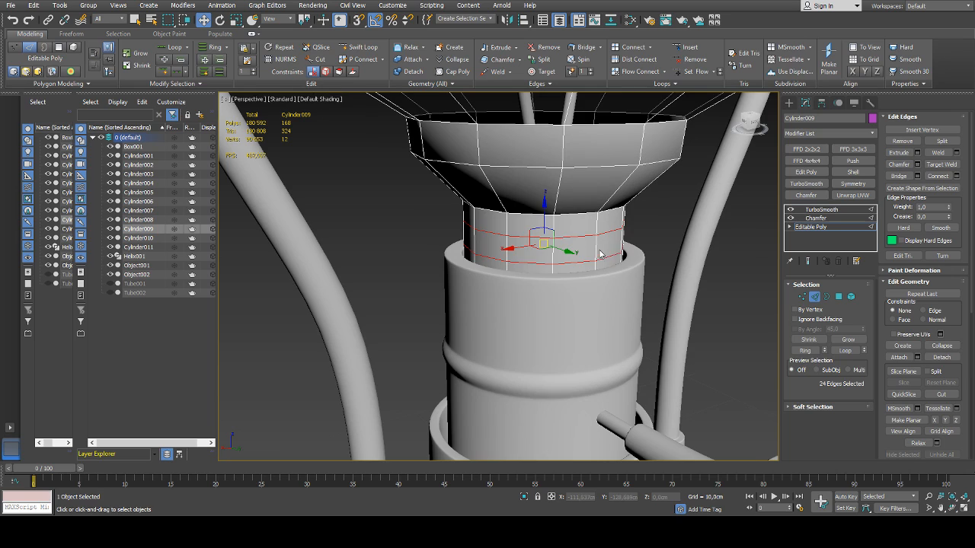
{"action": "left_click", "coordinate": [917, 154]}
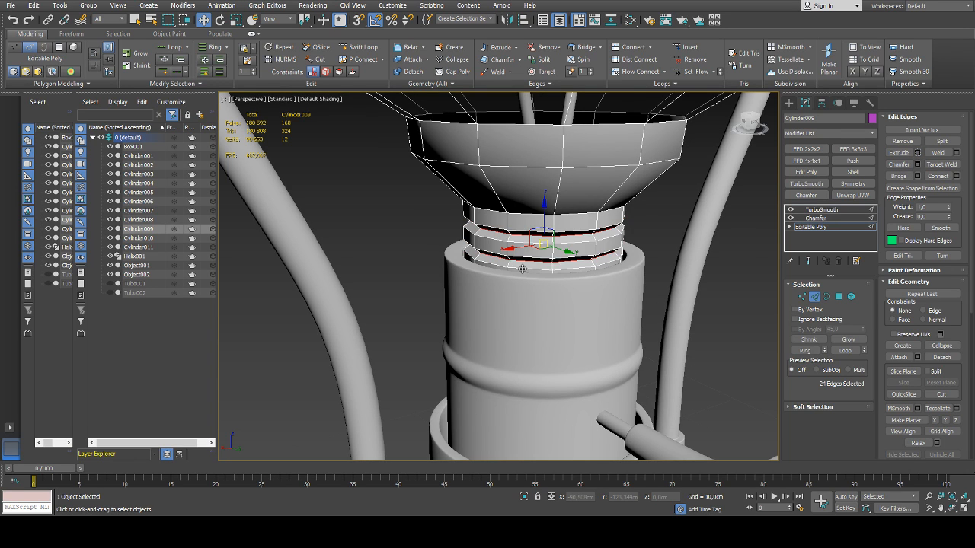
{"action": "left_click_drag", "start_coordinate": [505, 281], "coordinate": [507, 277]}
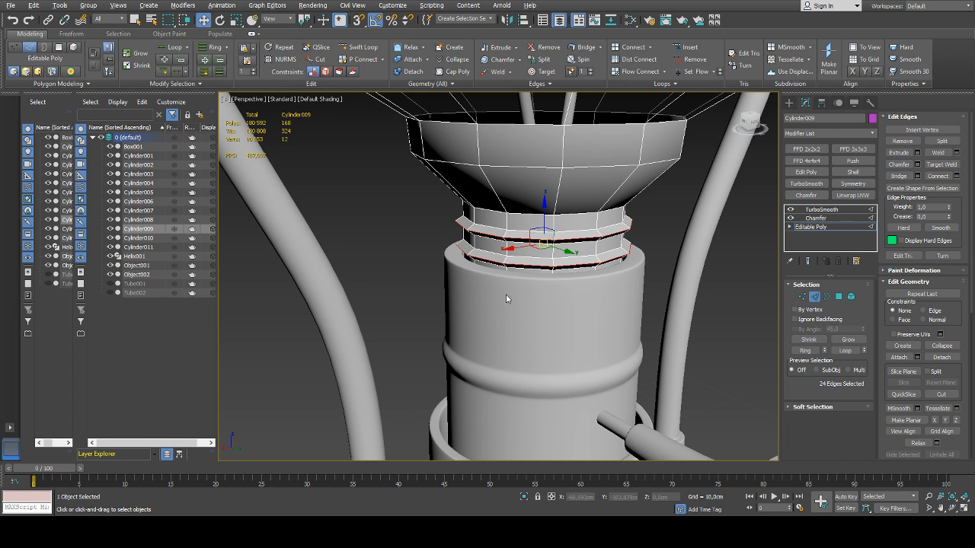
{"action": "left_click_drag", "start_coordinate": [505, 294], "coordinate": [505, 295]}
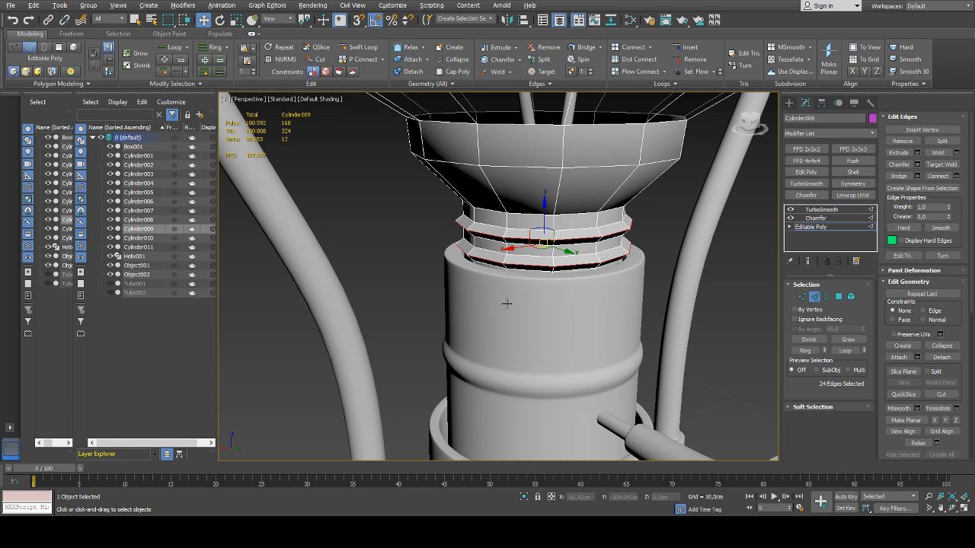
{"action": "scroll", "coordinate": [566, 307], "scroll_direction": "down", "scroll_amount": 3}
{"action": "left_click", "coordinate": [815, 297]}
{"action": "left_click", "coordinate": [716, 283]}
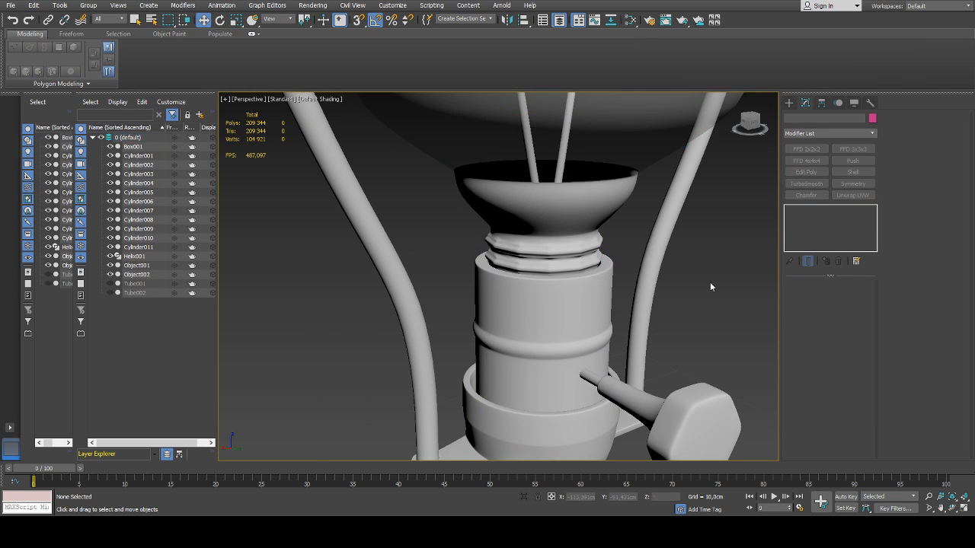
Select all of the bulb's polygons at the Editable Poly level and apply Auto Smooth with a threshold of 45
{"action": "left_click", "coordinate": [548, 241]}
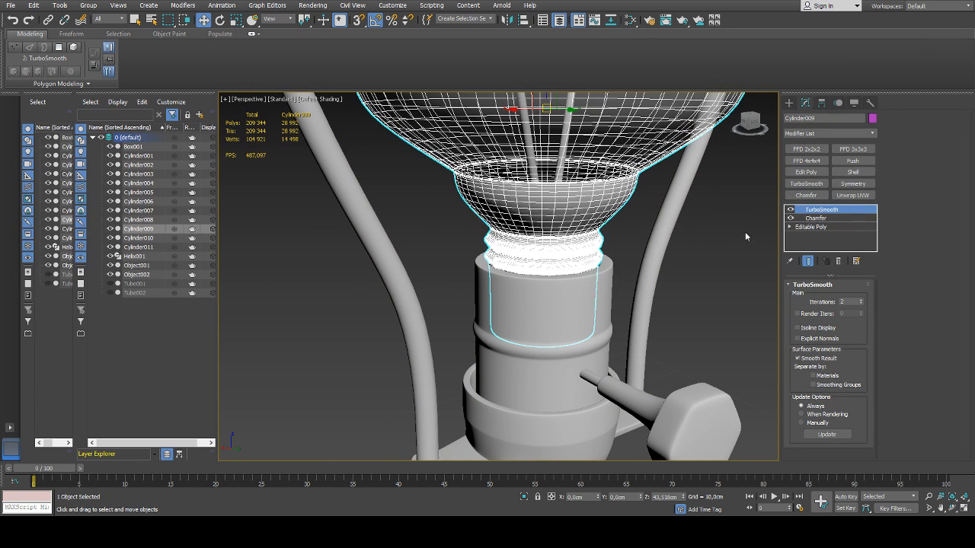
{"action": "left_click", "coordinate": [807, 227]}
{"action": "key", "text": "4"}
{"action": "key", "text": "ctrl+a"}
{"action": "scroll", "coordinate": [907, 270], "scroll_direction": "down", "scroll_amount": 2}
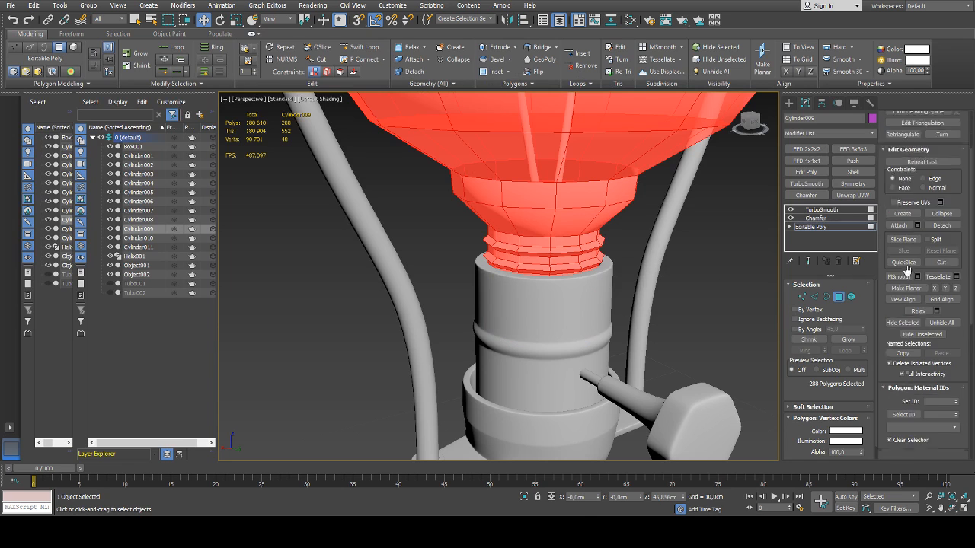
{"action": "scroll", "coordinate": [907, 270], "scroll_direction": "down", "scroll_amount": 3}
{"action": "left_click", "coordinate": [839, 298]}
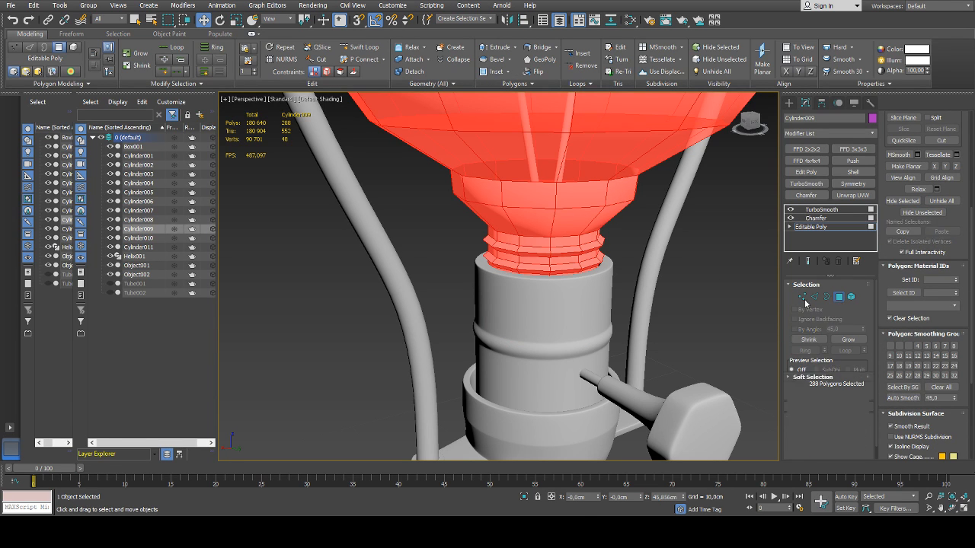
{"action": "left_click", "coordinate": [718, 290]}
Examine the smoothed thread ridges up close and then the bulb and socket from several distances
{"action": "scroll", "coordinate": [641, 293], "scroll_direction": "down", "scroll_amount": 5}
{"action": "middle_click_drag", "start_coordinate": [687, 292], "coordinate": [657, 302], "text": "alt"}
{"action": "scroll", "coordinate": [633, 278], "scroll_direction": "up", "scroll_amount": 5}
{"action": "scroll", "coordinate": [637, 279], "scroll_direction": "down", "scroll_amount": 8}
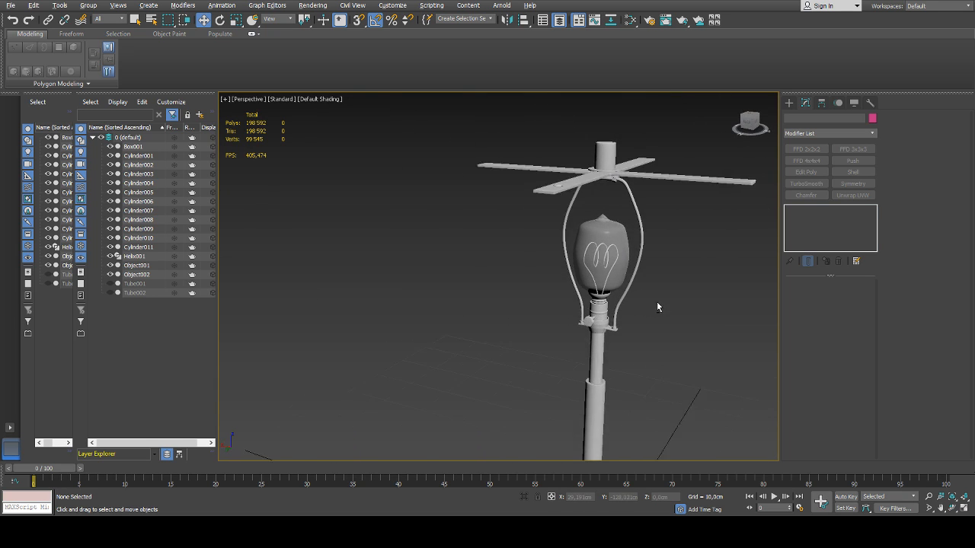
{"action": "scroll", "coordinate": [624, 306], "scroll_direction": "up", "scroll_amount": 8}
{"action": "scroll", "coordinate": [657, 315], "scroll_direction": "up", "scroll_amount": 5}
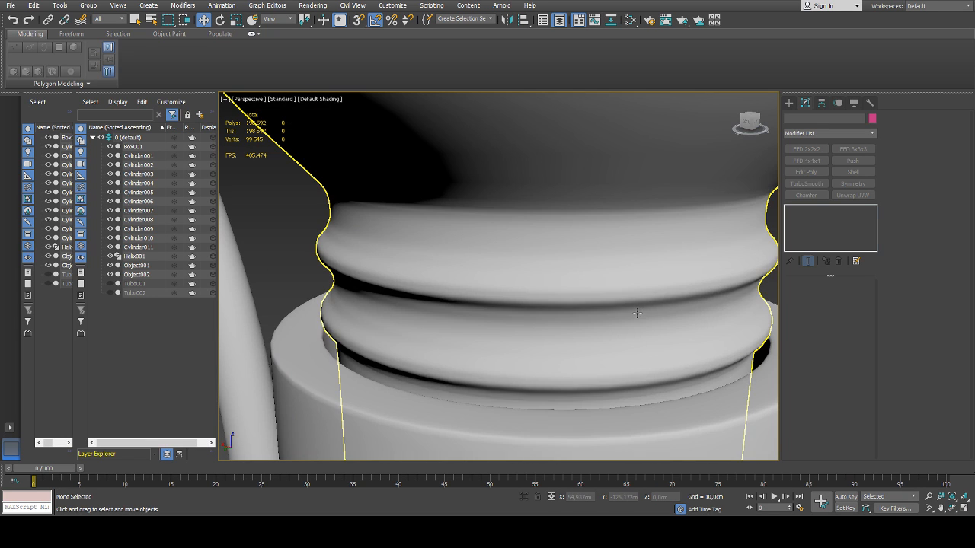
{"action": "left_click", "coordinate": [618, 301]}
{"action": "scroll", "coordinate": [630, 300], "scroll_direction": "down", "scroll_amount": 6}
{"action": "left_click", "coordinate": [682, 289]}
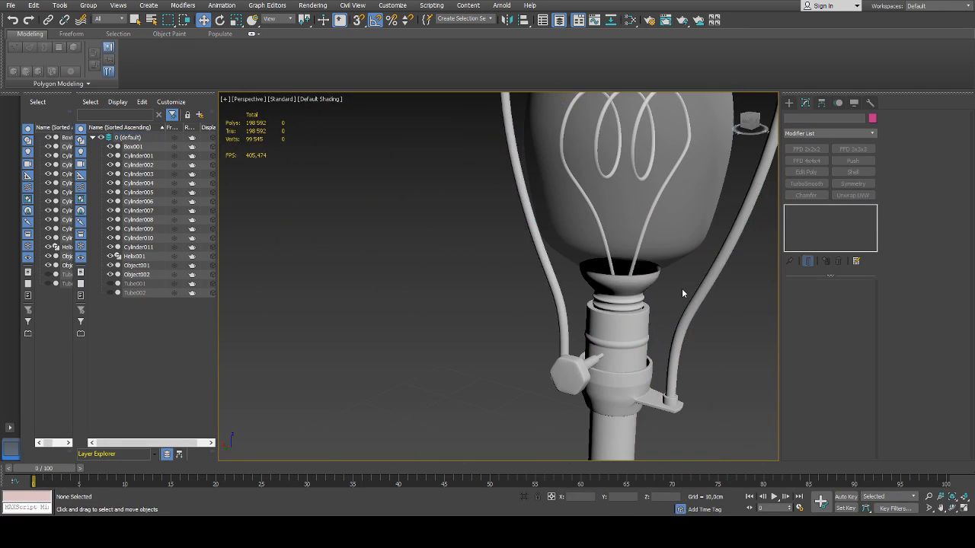
{"action": "scroll", "coordinate": [698, 315], "scroll_direction": "down", "scroll_amount": 2}
{"action": "scroll", "coordinate": [624, 315], "scroll_direction": "down", "scroll_amount": 3}
{"action": "middle_click_drag", "start_coordinate": [698, 315], "coordinate": [556, 272]}
{"action": "scroll", "coordinate": [550, 271], "scroll_direction": "up", "scroll_amount": 5}
Add a horizontal edge loop around the upper band of the bulb's flared collar with Swift Loop
{"action": "left_click", "coordinate": [604, 290]}
{"action": "left_click", "coordinate": [829, 227]}
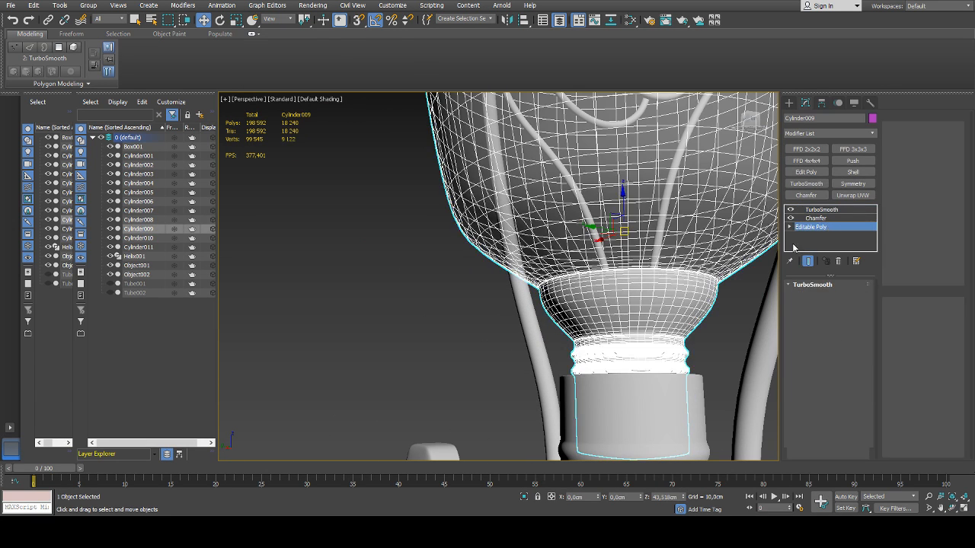
{"action": "key", "text": "2"}
{"action": "left_click", "coordinate": [623, 296]}
{"action": "middle_click_drag", "start_coordinate": [623, 297], "coordinate": [674, 288], "text": "alt"}
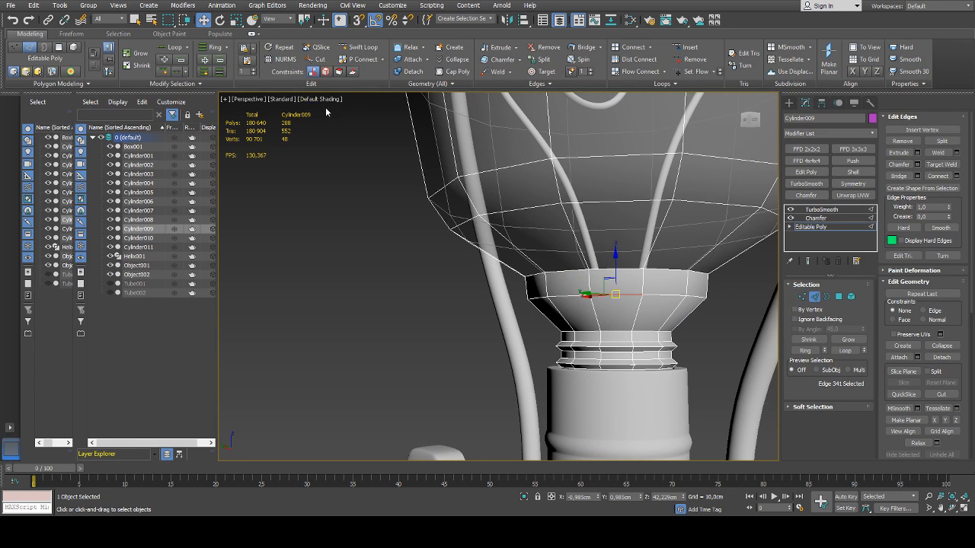
{"action": "left_click", "coordinate": [363, 47]}
{"action": "left_click", "coordinate": [588, 287]}
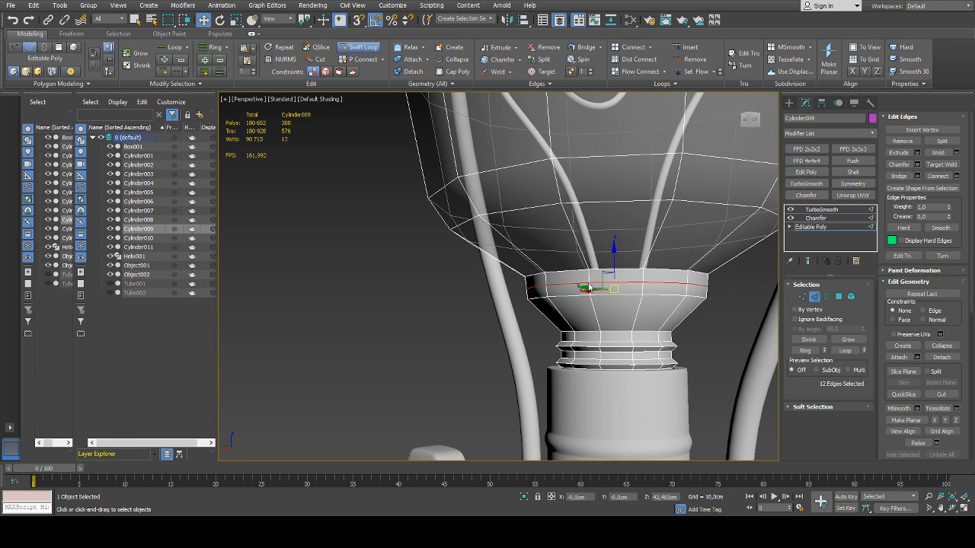
{"action": "right_click", "coordinate": [589, 288]}
Scale the new collar edge loop uniformly to reshape the collar's profile, then leave edge editing
{"action": "key", "text": "r"}
{"action": "middle_click_drag", "start_coordinate": [618, 292], "coordinate": [623, 305], "text": "alt"}
{"action": "left_click_drag", "start_coordinate": [617, 283], "coordinate": [618, 288]}
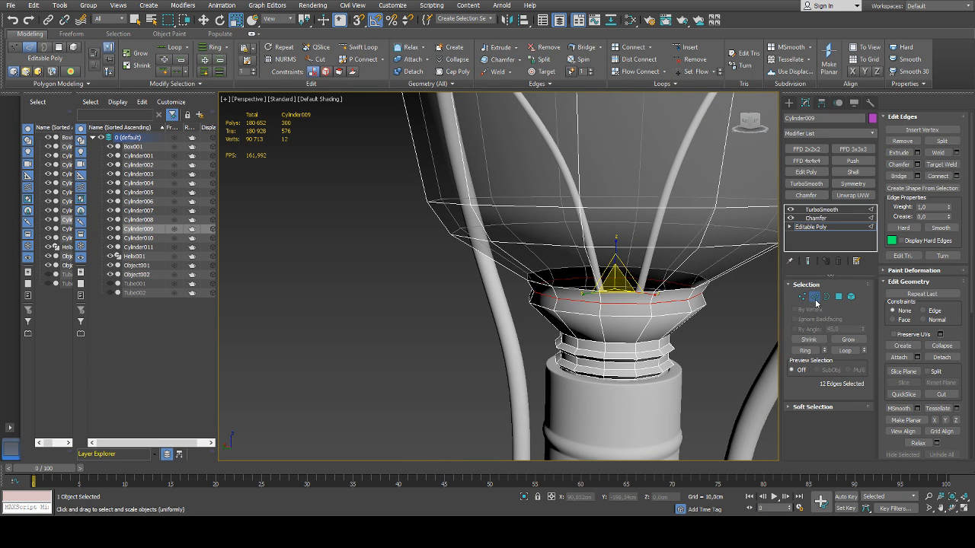
{"action": "left_click", "coordinate": [730, 334]}
Inspect the bulb's reshaped collar, comparing the TurboSmooth result with the Editable Poly cage
{"action": "scroll", "coordinate": [633, 310], "scroll_direction": "down", "scroll_amount": 5}
{"action": "middle_click_drag", "start_coordinate": [691, 339], "coordinate": [677, 320], "text": "alt"}
{"action": "scroll", "coordinate": [606, 265], "scroll_direction": "up", "scroll_amount": 4}
{"action": "left_click", "coordinate": [606, 264]}
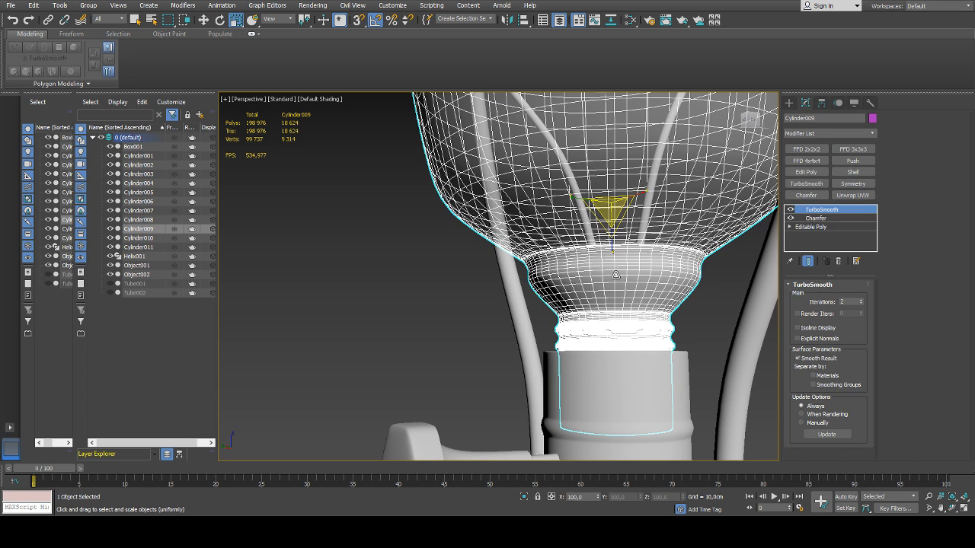
{"action": "left_click", "coordinate": [813, 227]}
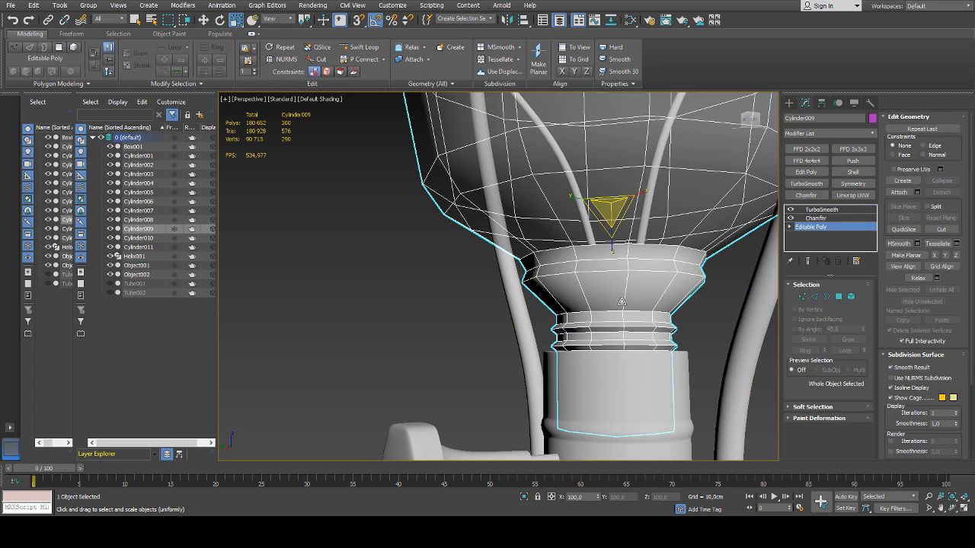
{"action": "left_click", "coordinate": [728, 282]}
{"action": "left_click", "coordinate": [621, 282]}
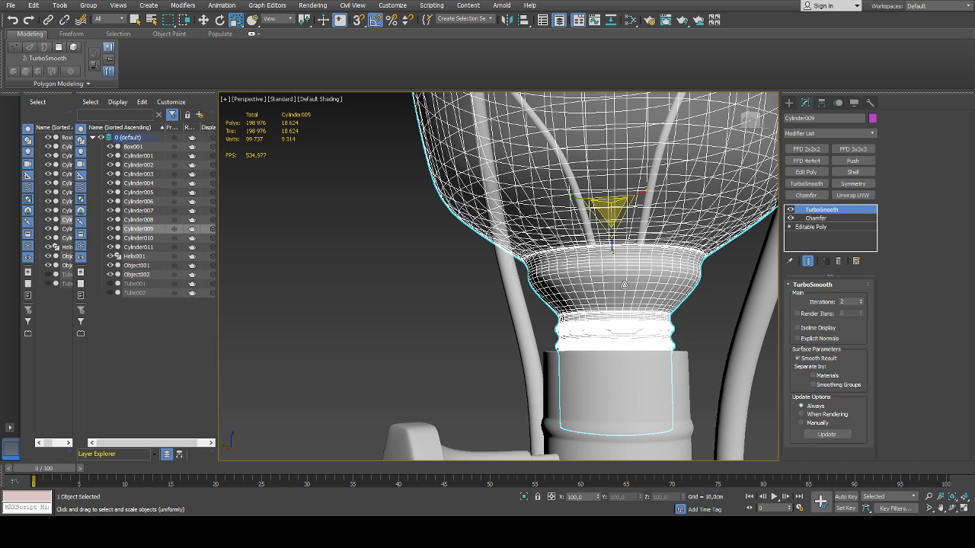
{"action": "left_click", "coordinate": [804, 239]}
{"action": "left_click", "coordinate": [713, 314]}
Review the bulb, harp rods and cross bars of the lamp from several angles
{"action": "scroll", "coordinate": [716, 318], "scroll_direction": "down", "scroll_amount": 6}
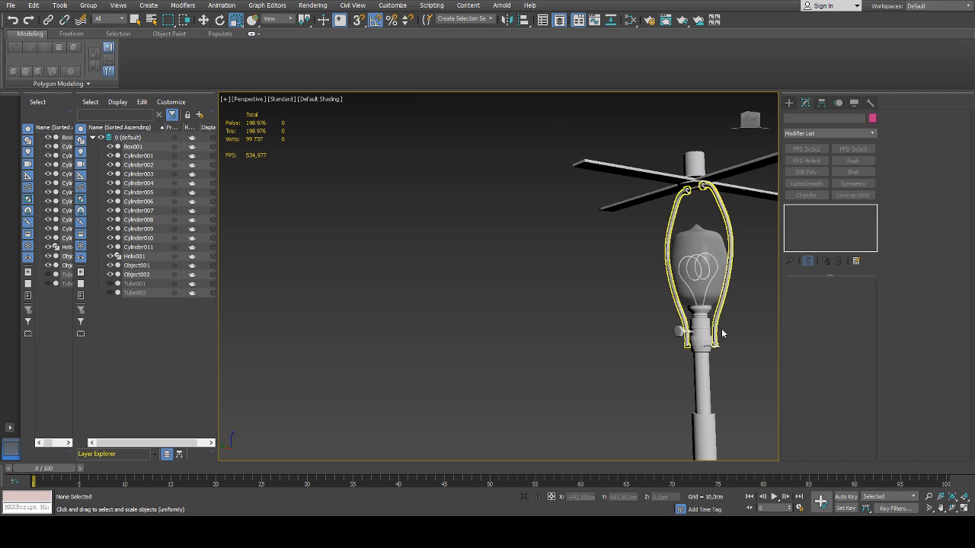
{"action": "middle_click_drag", "start_coordinate": [724, 333], "coordinate": [737, 344], "text": "alt"}
{"action": "middle_click_drag", "start_coordinate": [737, 343], "coordinate": [596, 325]}
{"action": "scroll", "coordinate": [582, 337], "scroll_direction": "up", "scroll_amount": 4}
{"action": "scroll", "coordinate": [625, 317], "scroll_direction": "down", "scroll_amount": 6}
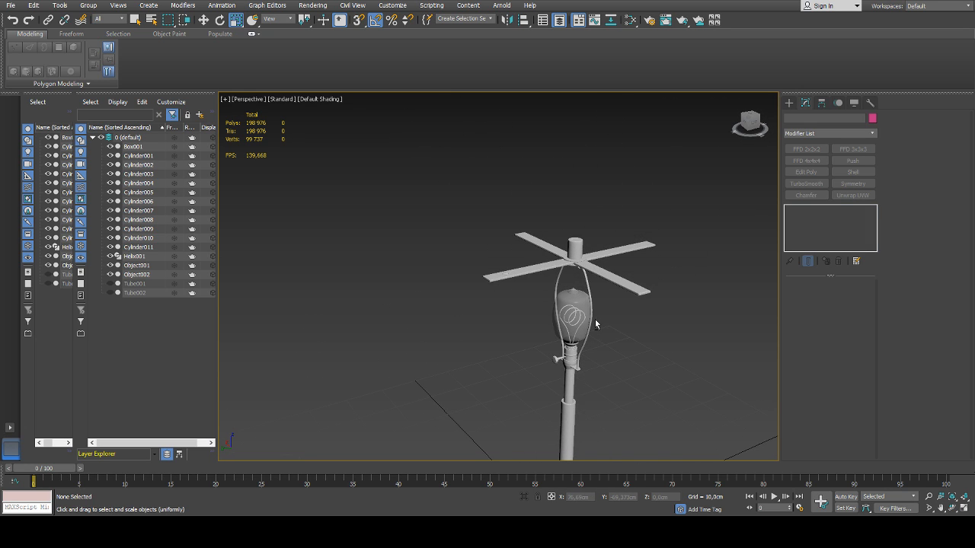
{"action": "middle_click_drag", "start_coordinate": [435, 322], "coordinate": [465, 320], "text": "alt"}
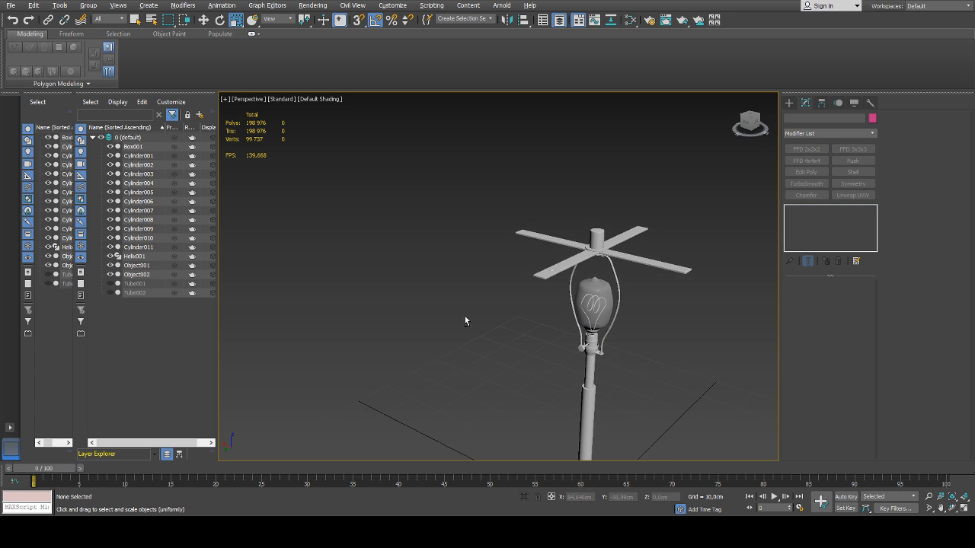
Toggle the visibility of the two lampshade tubes to compare them, leaving both Tube001 and Tube002 shown
{"action": "left_click", "coordinate": [110, 283]}
{"action": "left_click", "coordinate": [110, 294]}
{"action": "left_click", "coordinate": [109, 284]}
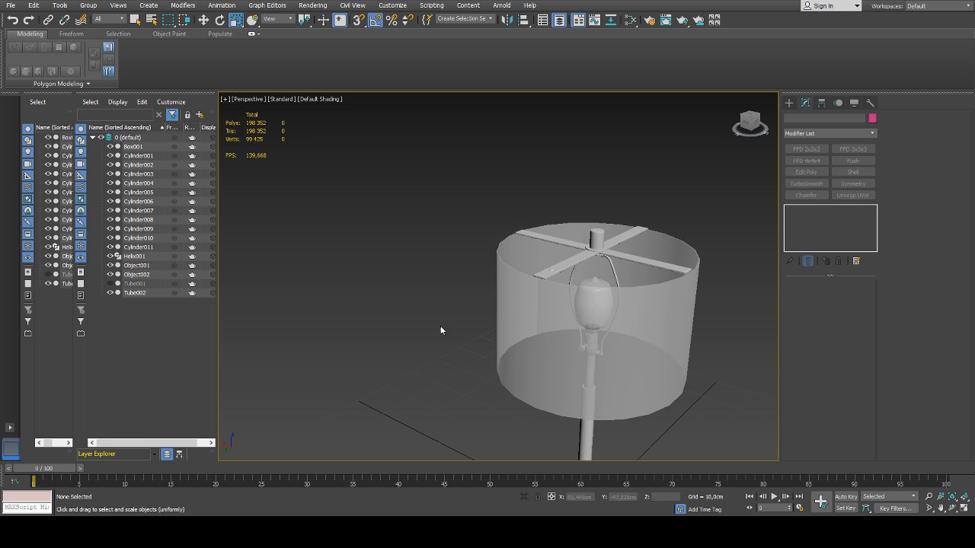
{"action": "left_click", "coordinate": [526, 329]}
{"action": "middle_click_drag", "start_coordinate": [528, 329], "coordinate": [602, 328], "text": "alt"}
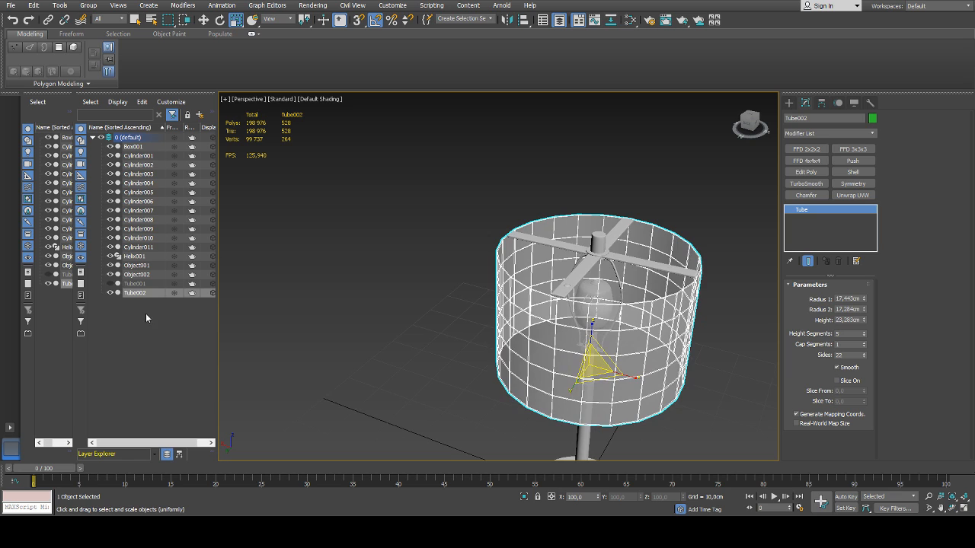
{"action": "left_click", "coordinate": [110, 293]}
{"action": "left_click", "coordinate": [110, 284]}
{"action": "left_click", "coordinate": [525, 299]}
{"action": "left_click", "coordinate": [491, 319]}
{"action": "scroll", "coordinate": [491, 317], "scroll_direction": "down", "scroll_amount": 4}
{"action": "middle_click_drag", "start_coordinate": [499, 299], "coordinate": [462, 318]}
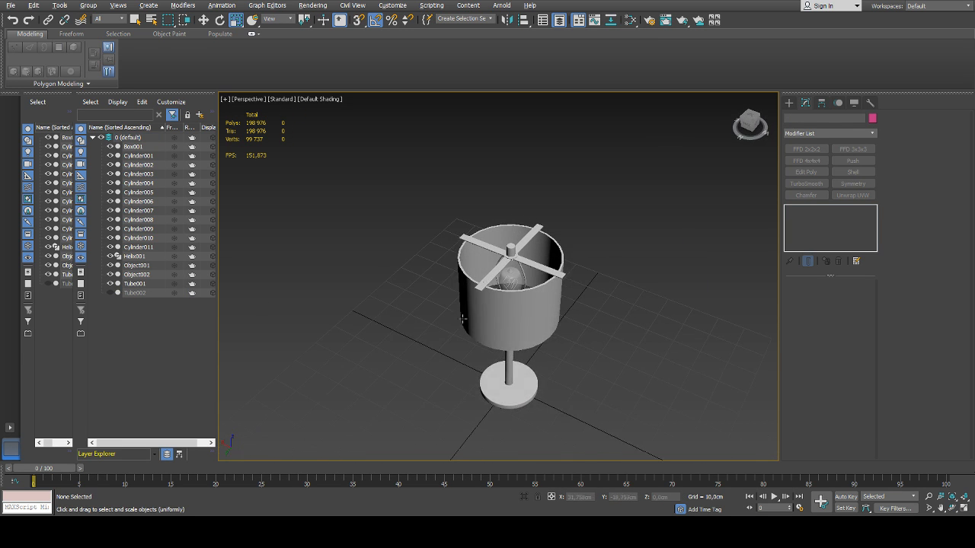
{"action": "left_click", "coordinate": [109, 294]}
Select the outer shade Tube002 and try raising its sides to 28 and then 41
{"action": "scroll", "coordinate": [533, 322], "scroll_direction": "up", "scroll_amount": 5}
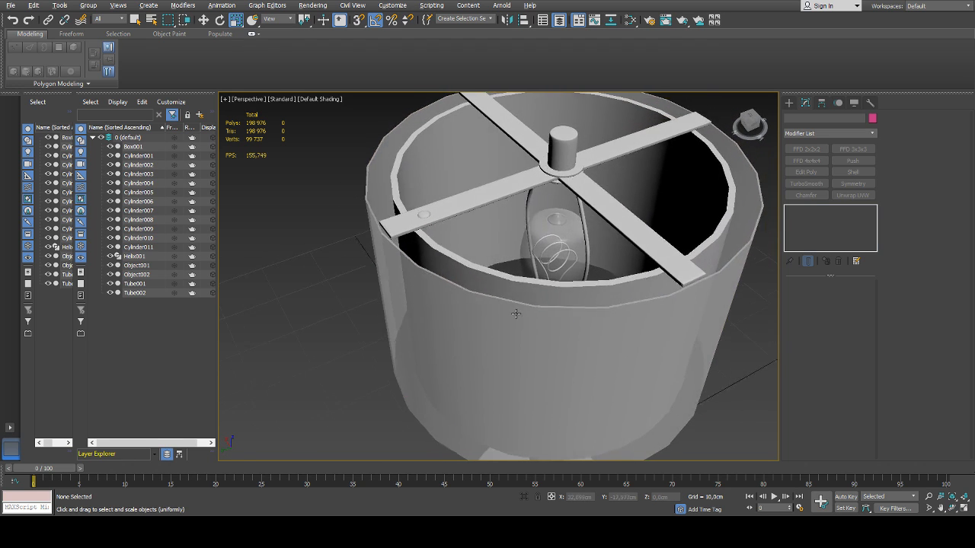
{"action": "middle_click_drag", "start_coordinate": [515, 313], "coordinate": [503, 317], "text": "alt"}
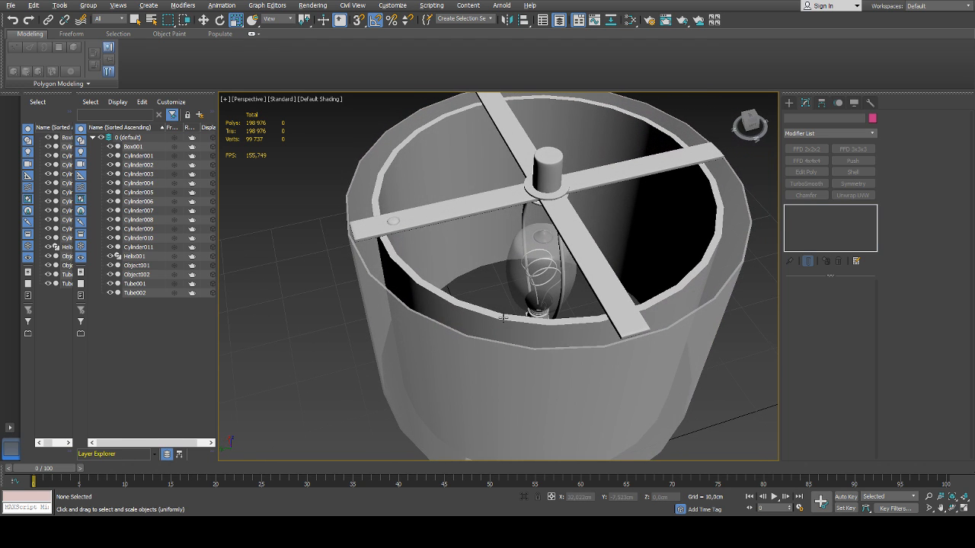
{"action": "left_click", "coordinate": [372, 299]}
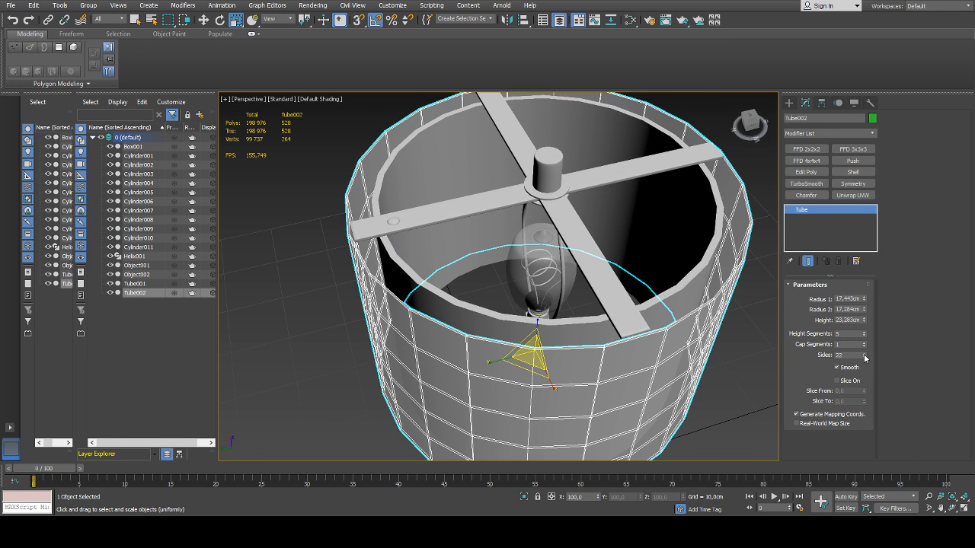
{"action": "left_click", "coordinate": [864, 355]}
{"action": "left_click", "coordinate": [864, 355]}
{"action": "left_click", "coordinate": [864, 355]}
{"action": "left_click", "coordinate": [864, 355]}
{"action": "left_click", "coordinate": [865, 355]}
{"action": "left_click", "coordinate": [865, 355]}
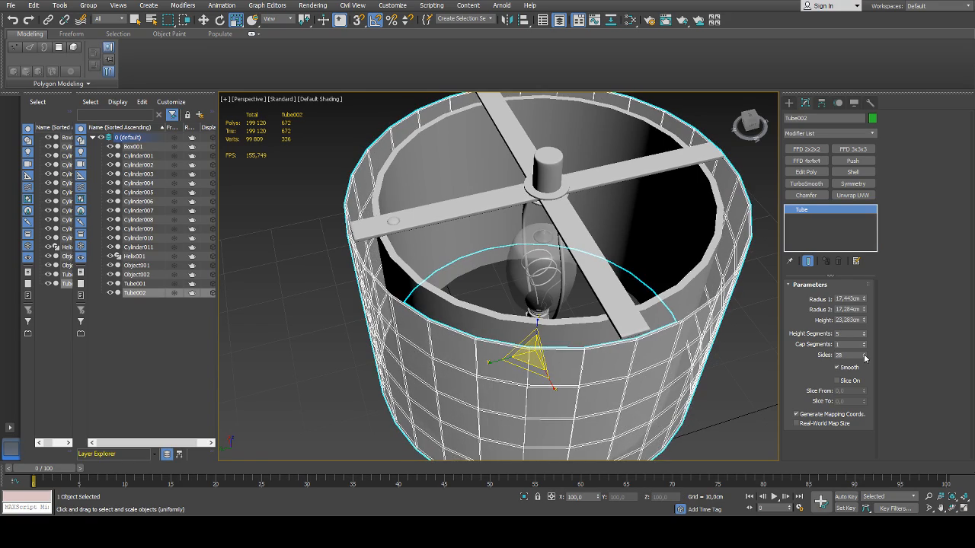
{"action": "middle_click_drag", "start_coordinate": [426, 305], "coordinate": [522, 295], "text": "alt"}
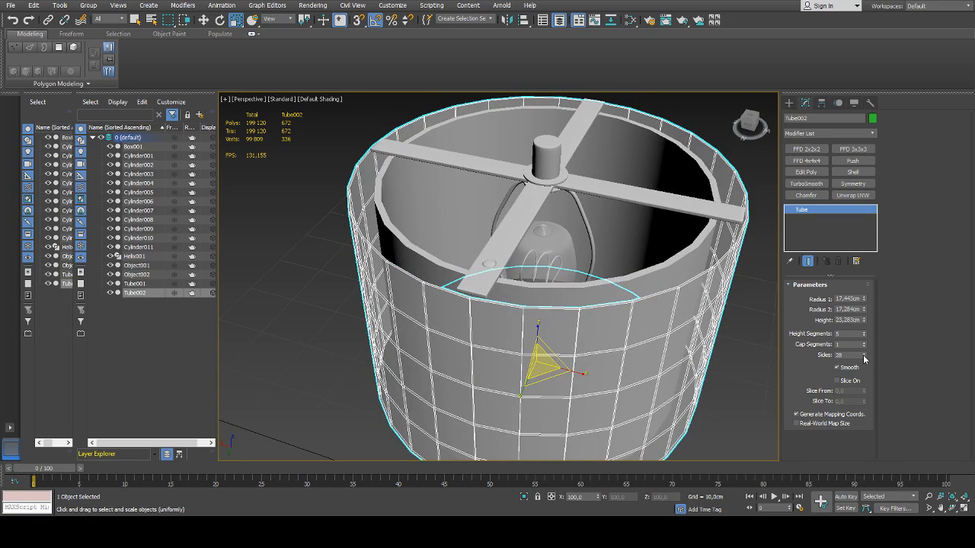
{"action": "mouse_move", "coordinate": [864, 355]}
{"action": "left_mouse_down"}
{"action": "mouse_move", "coordinate": [866, 369]}
{"action": "mouse_move", "coordinate": [871, 349]}
{"action": "left_mouse_up"}
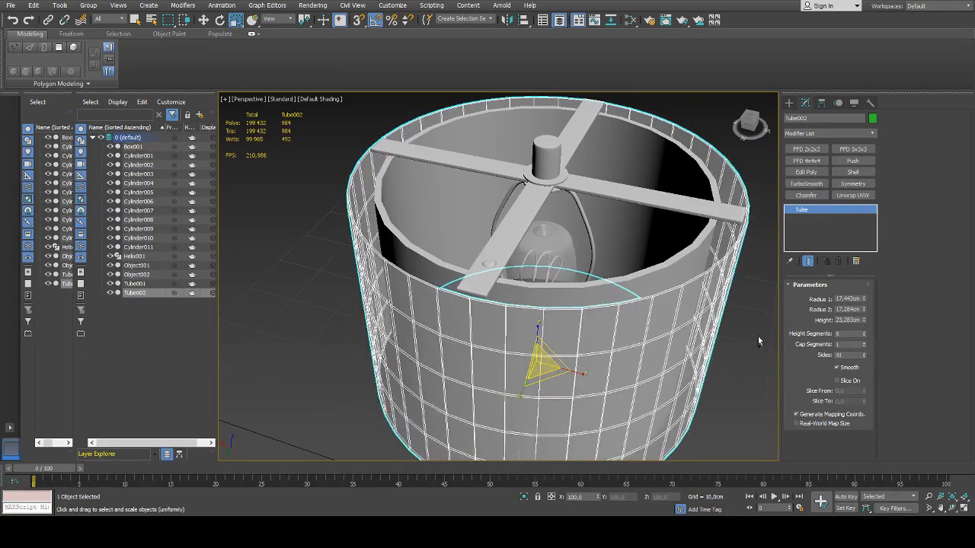
Undo the latest side-count changes on Tube002, return its sides to 22 and deselect it
{"action": "key", "text": "ctrl+z"}
{"action": "key", "text": "ctrl+z"}
{"action": "key", "text": "ctrl+z"}
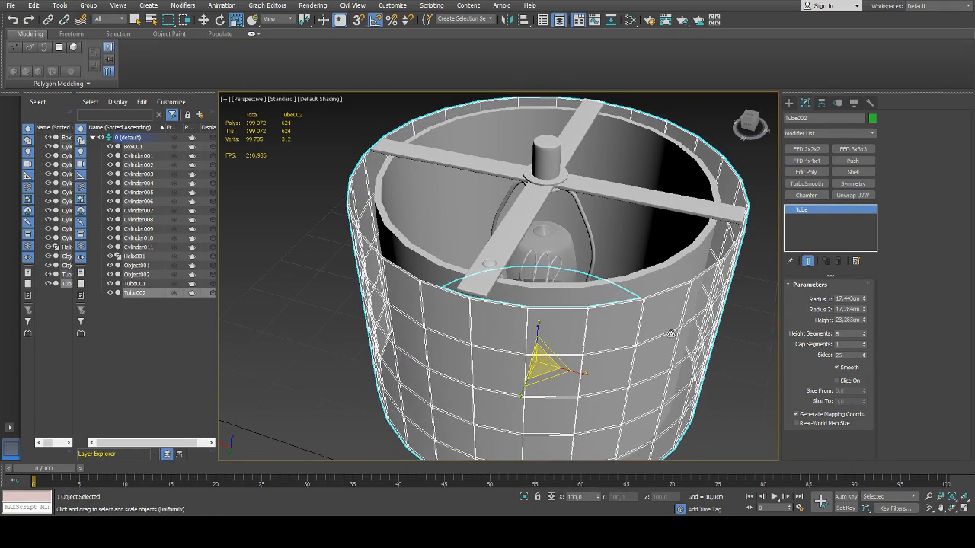
{"action": "left_click", "coordinate": [865, 357]}
{"action": "left_click", "coordinate": [864, 357]}
{"action": "left_click", "coordinate": [864, 357]}
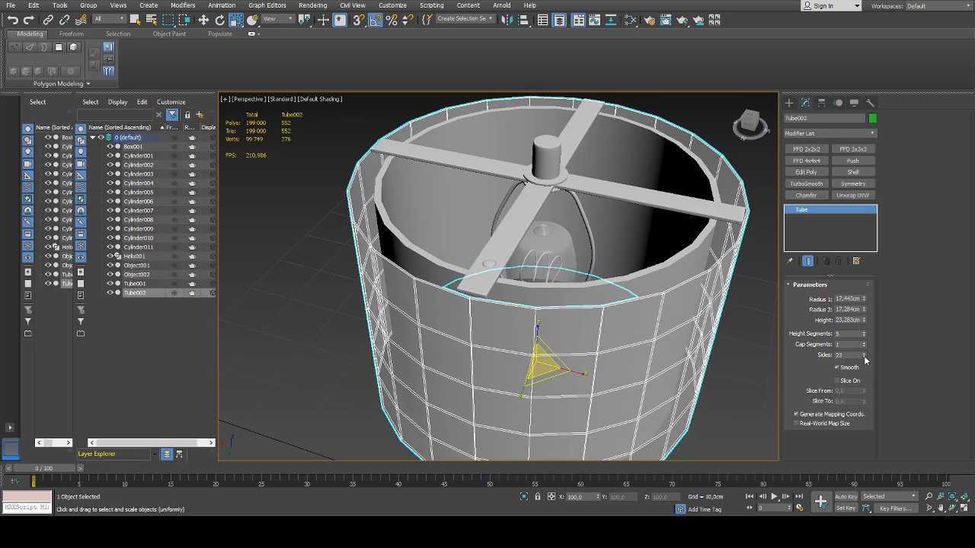
{"action": "left_click", "coordinate": [864, 357]}
{"action": "scroll", "coordinate": [634, 333], "scroll_direction": "down", "scroll_amount": 5}
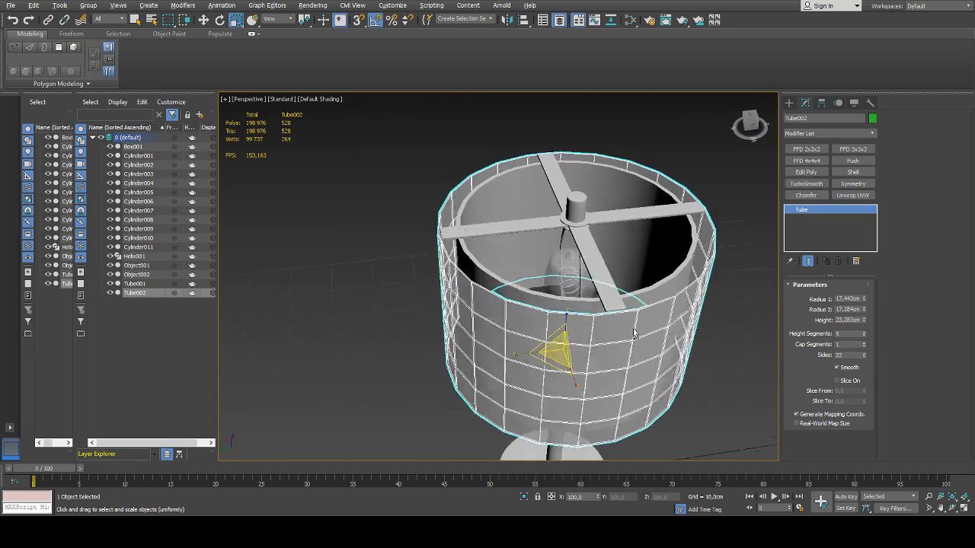
{"action": "mouse_move", "coordinate": [634, 333]}
{"action": "middle_mouse_down", "text": "alt"}
{"action": "mouse_move", "coordinate": [626, 361]}
{"action": "mouse_move", "coordinate": [640, 337]}
{"action": "middle_mouse_up", "text": "alt"}
{"action": "left_click", "coordinate": [748, 326]}
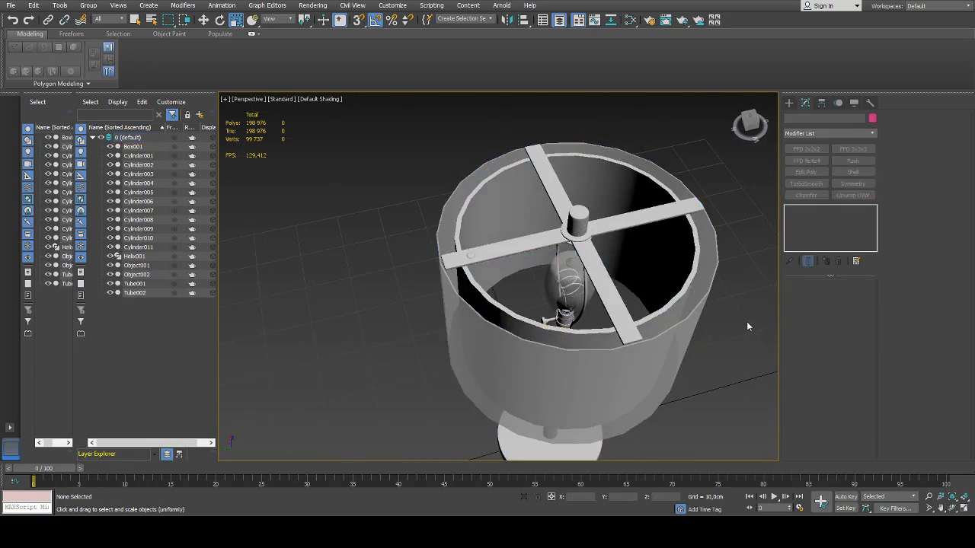
Reduce the outer shade Tube002 to a Radius 1 of 17,216 cm and a Radius 2 of 17,007 cm
{"action": "scroll", "coordinate": [446, 272], "scroll_direction": "up", "scroll_amount": 5}
{"action": "scroll", "coordinate": [448, 272], "scroll_direction": "down", "scroll_amount": 1}
{"action": "scroll", "coordinate": [545, 296], "scroll_direction": "down", "scroll_amount": 1}
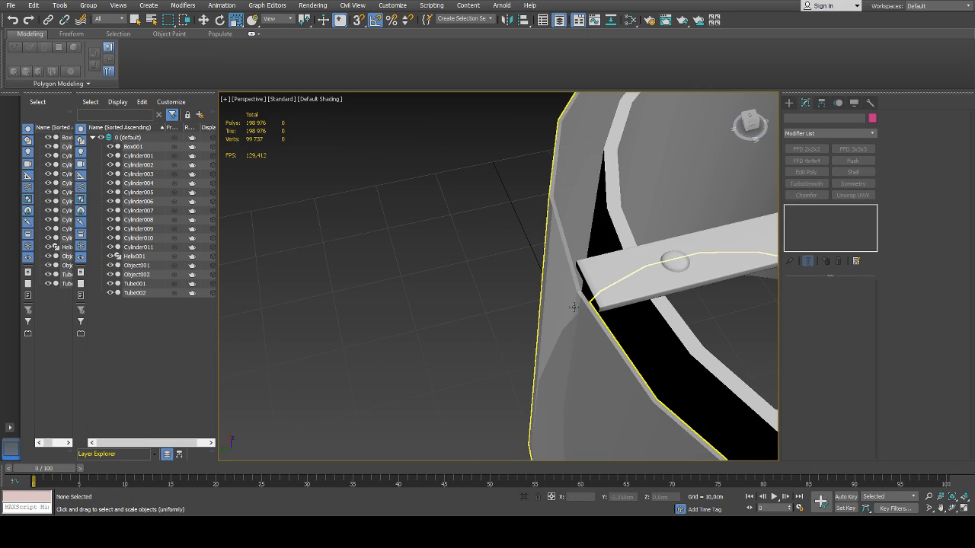
{"action": "scroll", "coordinate": [573, 306], "scroll_direction": "down", "scroll_amount": 2}
{"action": "left_click", "coordinate": [516, 298]}
{"action": "scroll", "coordinate": [506, 289], "scroll_direction": "down", "scroll_amount": 4}
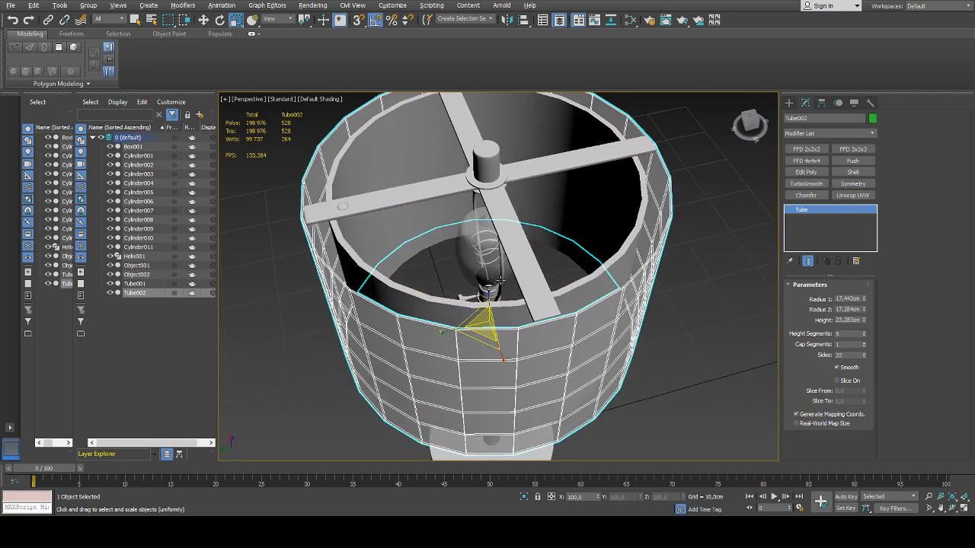
{"action": "middle_click_drag", "start_coordinate": [499, 282], "coordinate": [533, 272], "text": "alt"}
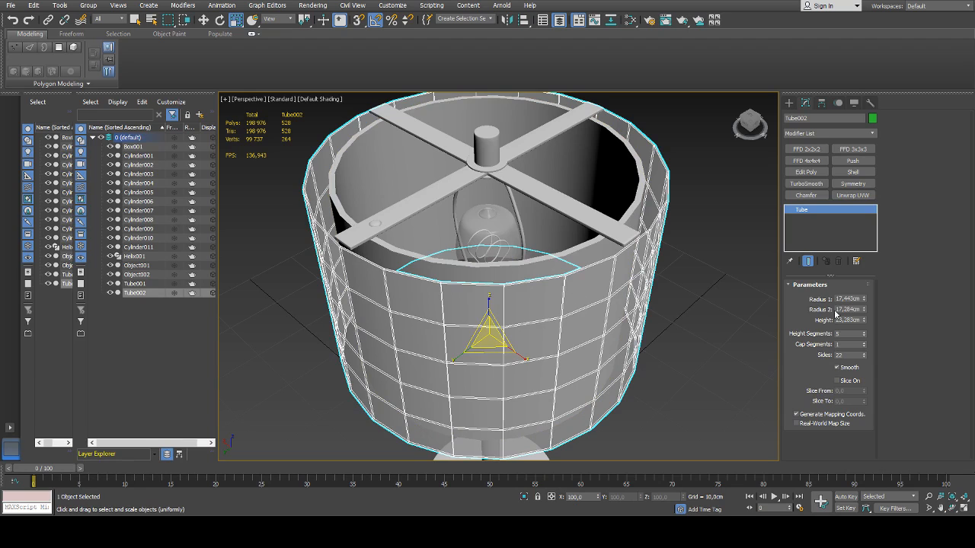
{"action": "mouse_move", "coordinate": [863, 301]}
{"action": "left_mouse_down"}
{"action": "mouse_move", "coordinate": [865, 318]}
{"action": "mouse_move", "coordinate": [864, 305]}
{"action": "left_mouse_up"}
{"action": "left_click", "coordinate": [707, 301]}
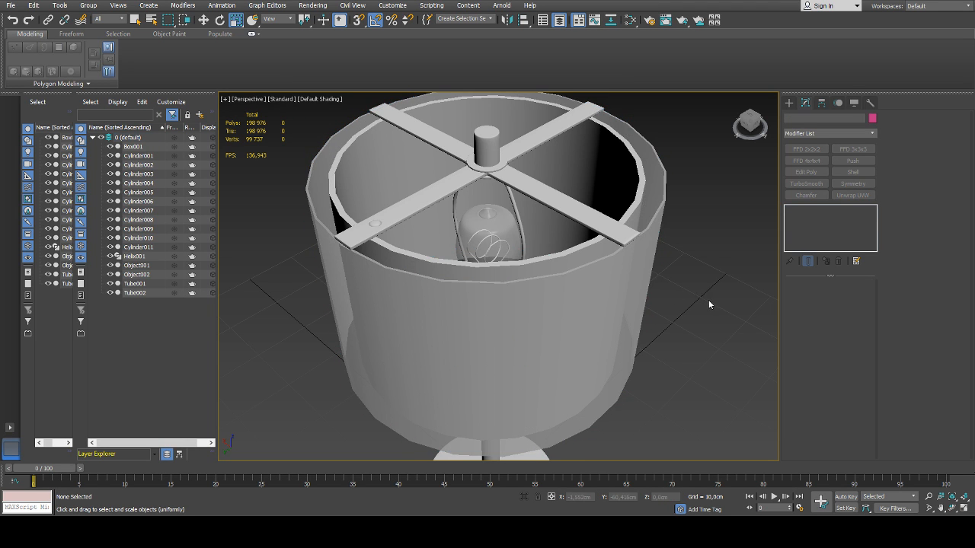
{"action": "middle_click_drag", "start_coordinate": [664, 295], "coordinate": [626, 263], "text": "alt"}
{"action": "scroll", "coordinate": [636, 225], "scroll_direction": "up", "scroll_amount": 5}
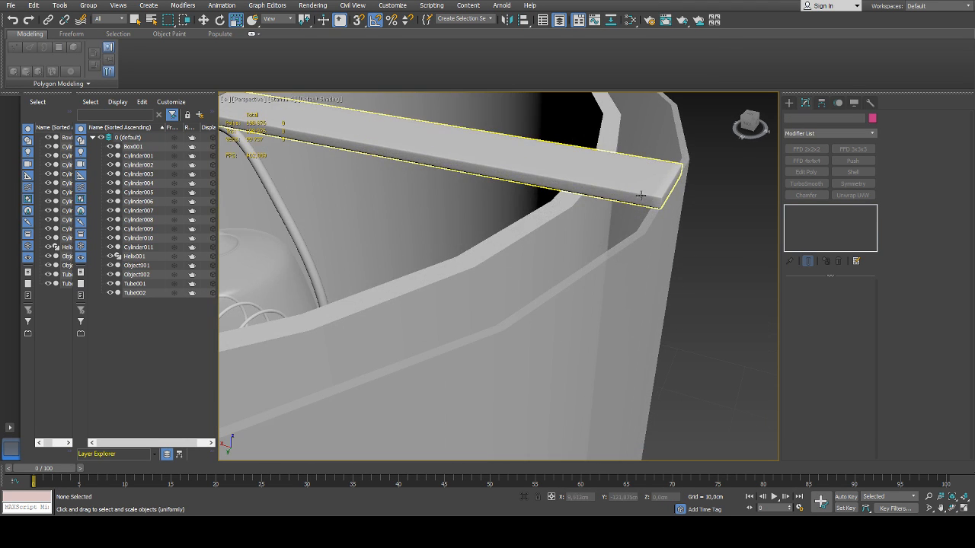
{"action": "scroll", "coordinate": [640, 196], "scroll_direction": "down", "scroll_amount": 10}
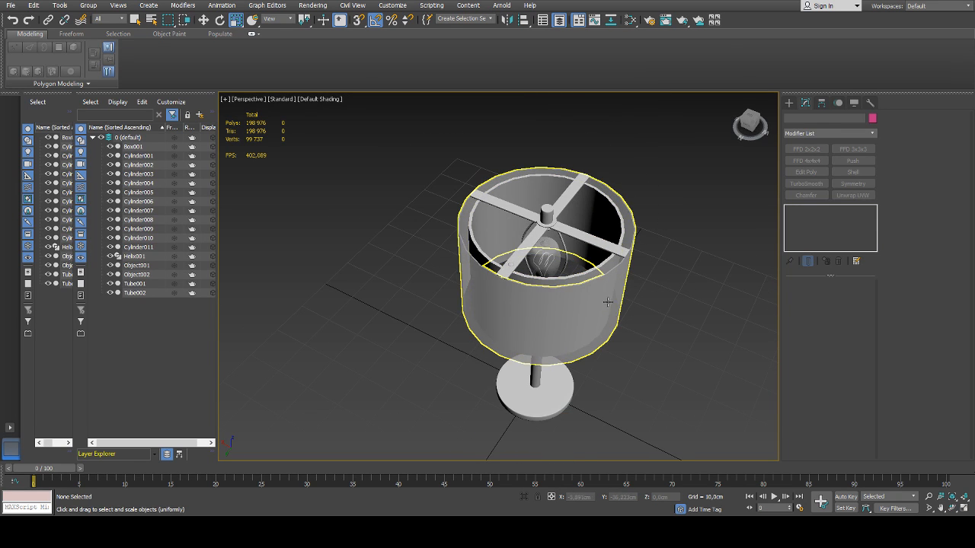
Hide the outer shade Tube002 and inspect the inner shade Tube001 by itself
{"action": "left_click", "coordinate": [608, 302]}
{"action": "left_click", "coordinate": [110, 293]}
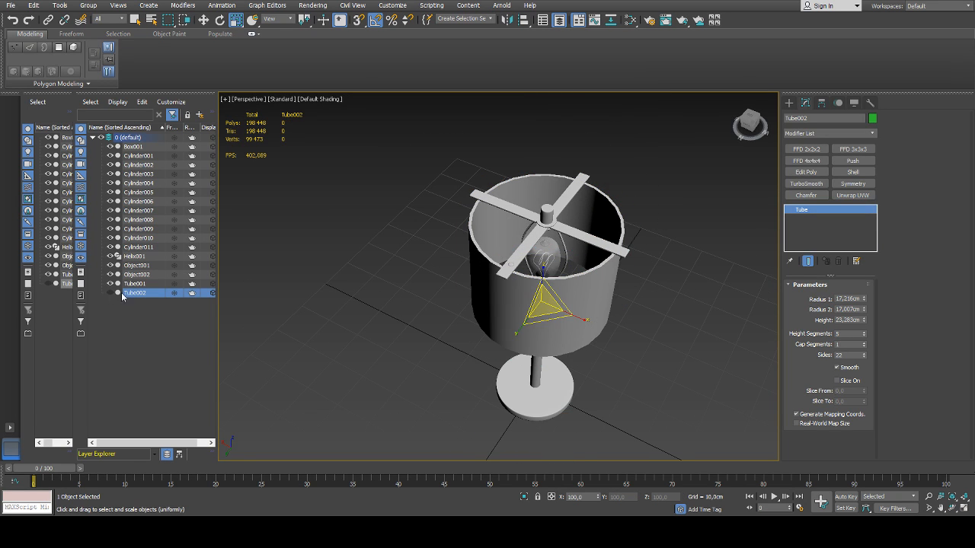
{"action": "left_click", "coordinate": [516, 298]}
{"action": "middle_click_drag", "start_coordinate": [593, 299], "coordinate": [668, 300], "text": "alt"}
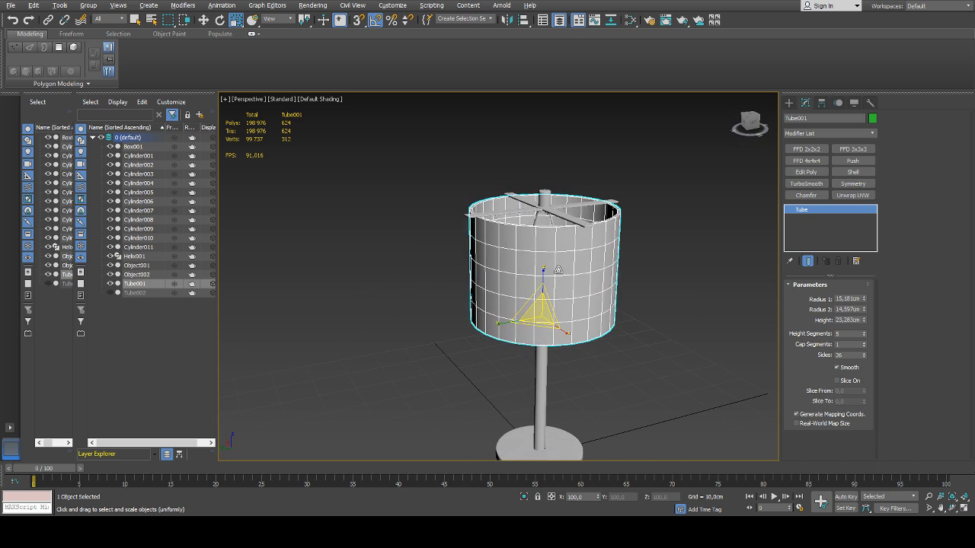
{"action": "left_click", "coordinate": [668, 301]}
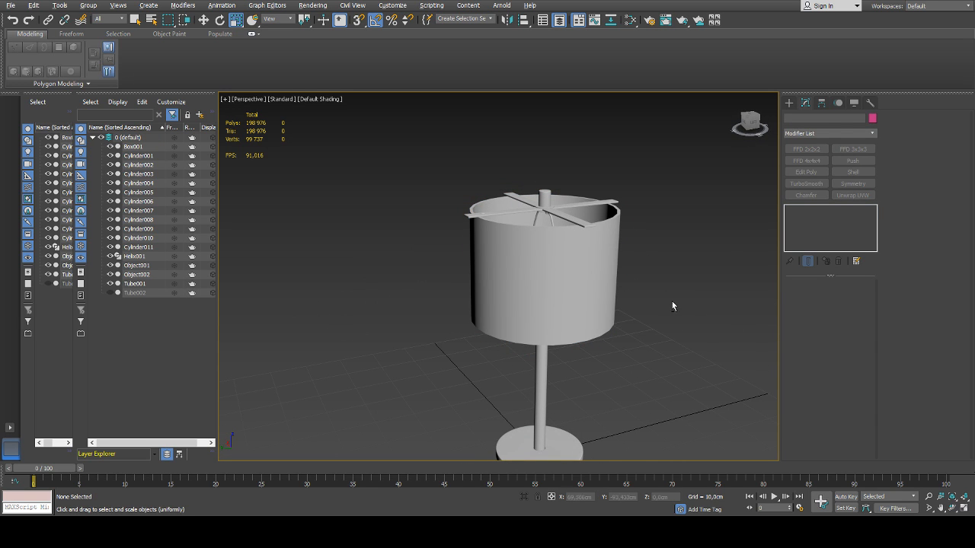
Make the inner shade Tube001 see-through and deselect it
{"action": "left_click", "coordinate": [550, 311]}
{"action": "middle_click_drag", "start_coordinate": [671, 300], "coordinate": [677, 324], "text": "alt"}
{"action": "key", "text": "alt+x"}
{"action": "left_click", "coordinate": [691, 306]}
{"action": "scroll", "coordinate": [674, 298], "scroll_direction": "down", "scroll_amount": 3}
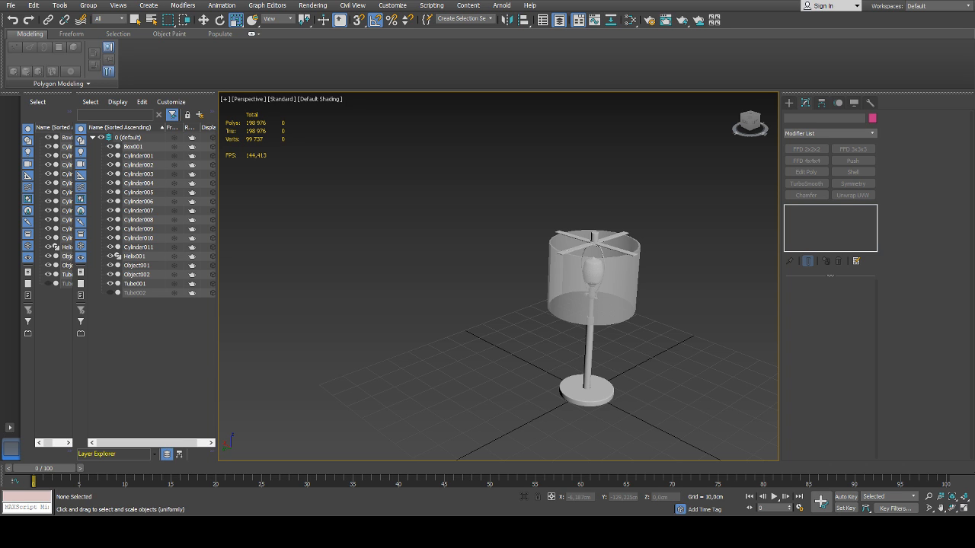
{"action": "scroll", "coordinate": [543, 282], "scroll_direction": "up", "scroll_amount": 4}
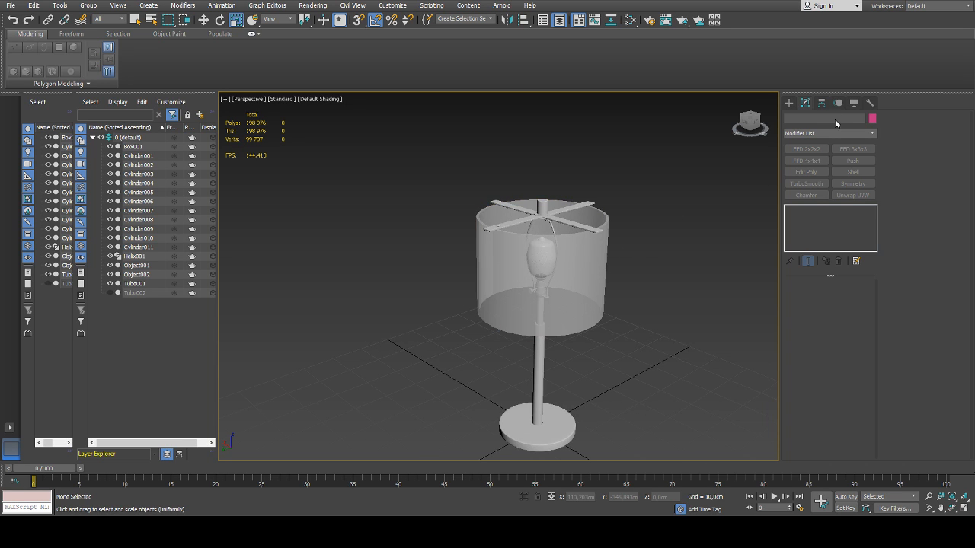
Create a tube on the ground beside the lamp base, with radii about 6,9 cm and 5,6 cm and height about 1,1 cm
{"action": "left_click", "coordinate": [789, 102]}
{"action": "middle_click_drag", "start_coordinate": [636, 300], "coordinate": [580, 253]}
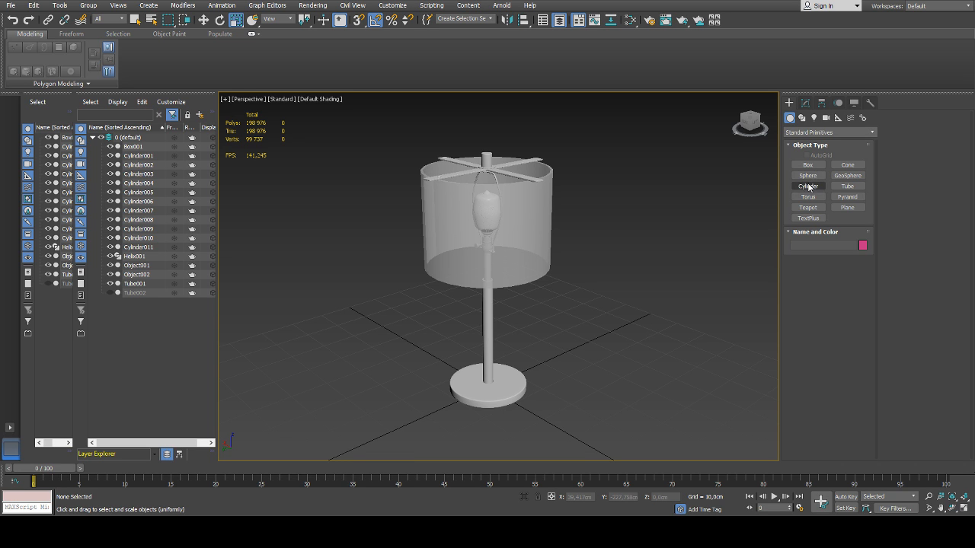
{"action": "left_click", "coordinate": [847, 186]}
{"action": "middle_click_drag", "start_coordinate": [609, 282], "coordinate": [522, 333], "text": "alt"}
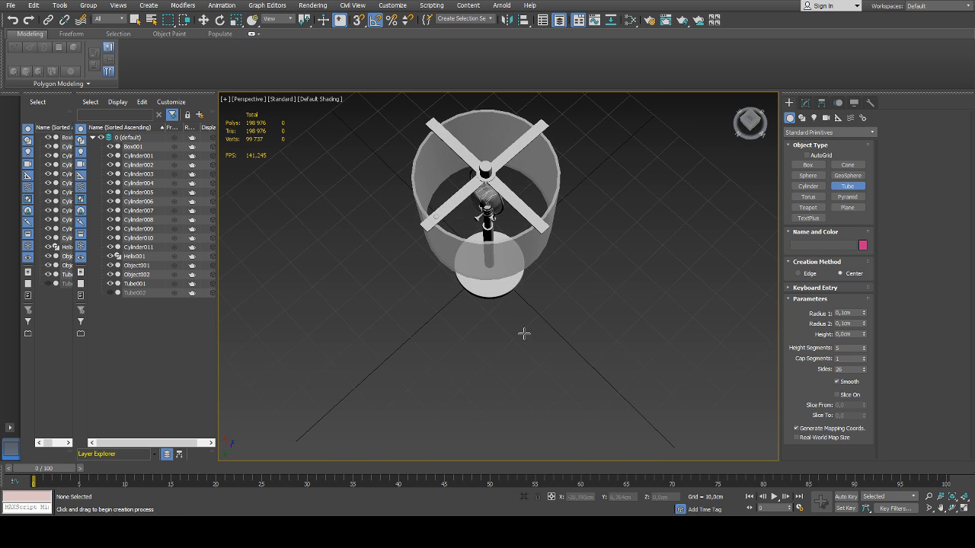
{"action": "left_click_drag", "start_coordinate": [522, 333], "coordinate": [536, 345]}
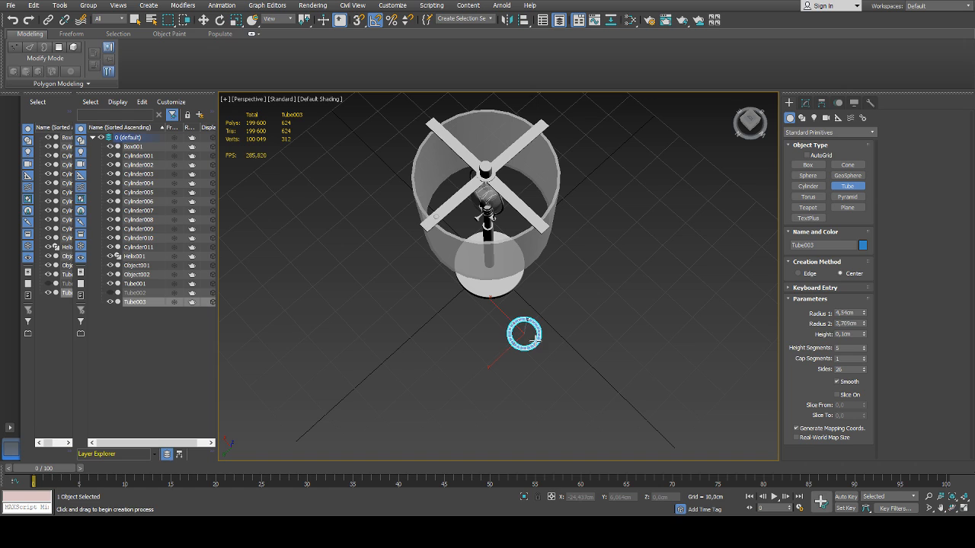
{"action": "right_click", "coordinate": [549, 337]}
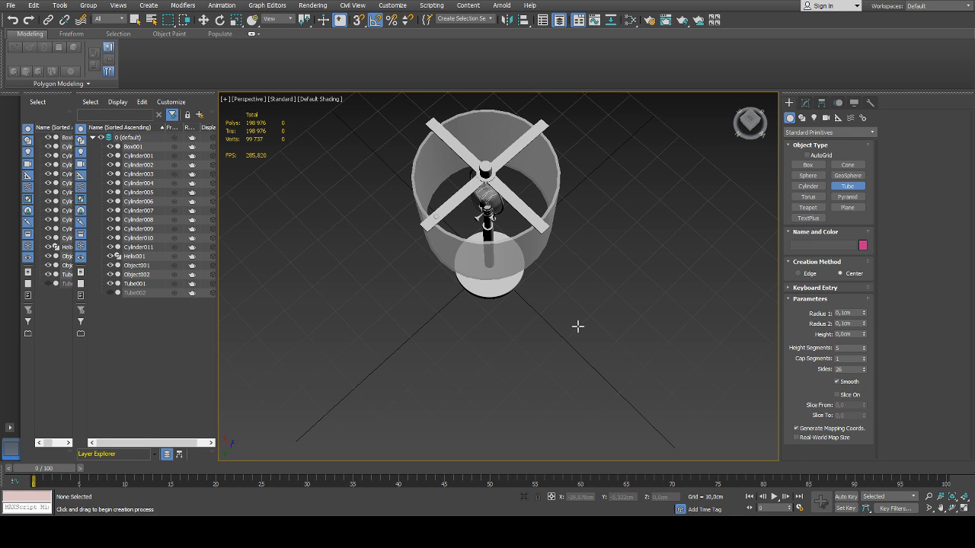
{"action": "left_click_drag", "start_coordinate": [525, 333], "coordinate": [542, 350]}
{"action": "left_click", "coordinate": [539, 347]}
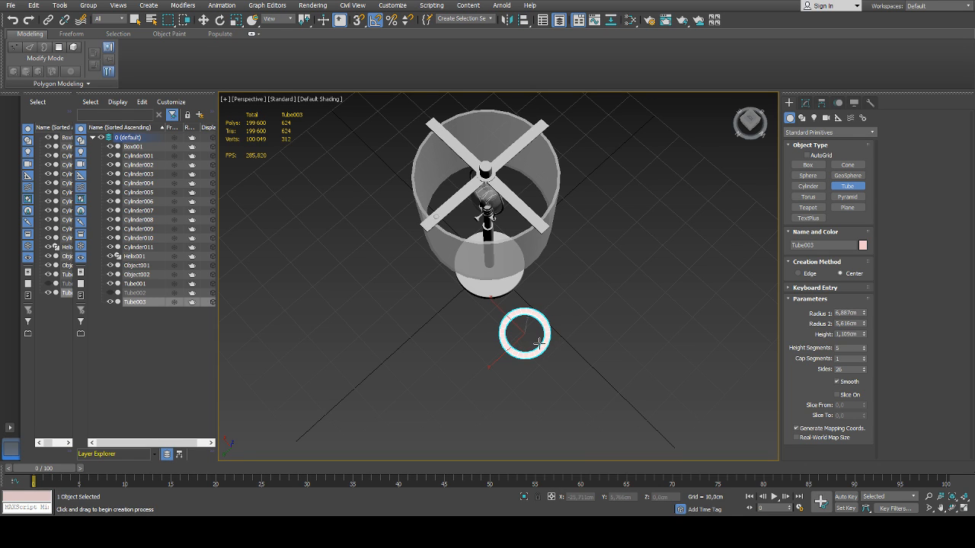
Rotate the new ring-shaped tube so that it stands upright on its edge
{"action": "key", "text": "r"}
{"action": "middle_click_drag", "start_coordinate": [572, 333], "coordinate": [537, 288], "text": "alt"}
{"action": "key", "text": "e"}
{"action": "left_click_drag", "start_coordinate": [528, 282], "coordinate": [563, 315]}
{"action": "key", "text": "w"}
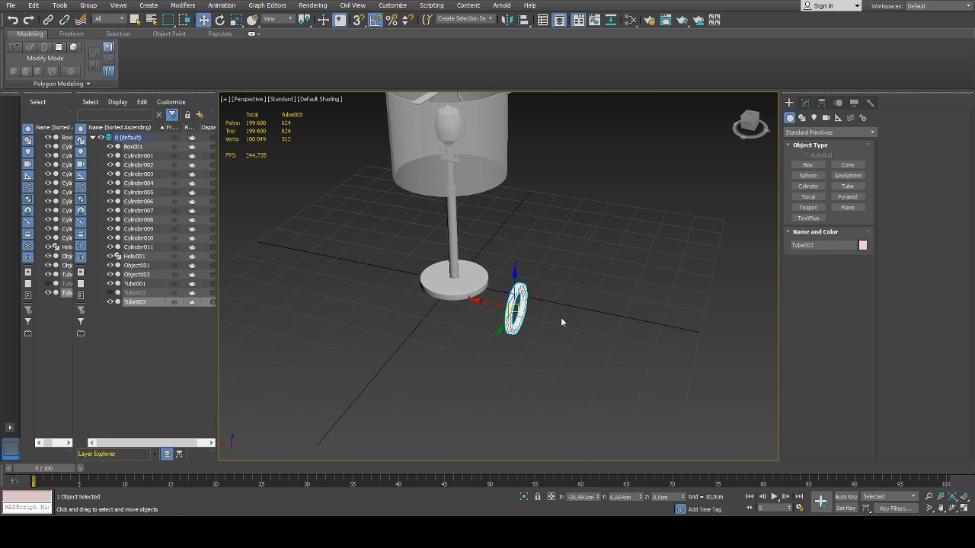
Turn the upright ring to face the front and set its X and Y positions to 0 cm
{"action": "middle_click_drag", "start_coordinate": [561, 317], "coordinate": [537, 304], "text": "alt"}
{"action": "key", "text": "f"}
{"action": "scroll", "coordinate": [535, 305], "scroll_direction": "down", "scroll_amount": 4}
{"action": "scroll", "coordinate": [536, 305], "scroll_direction": "down", "scroll_amount": 4}
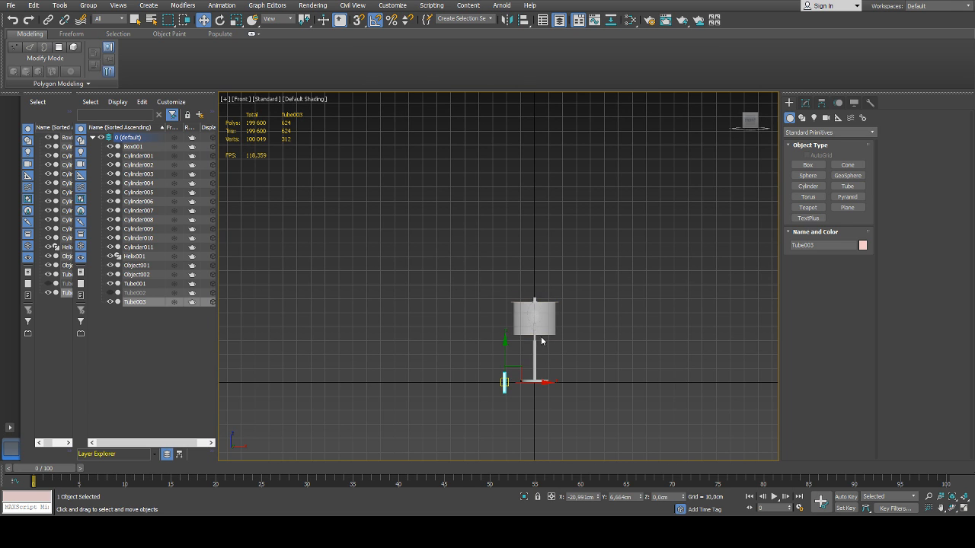
{"action": "key", "text": "l"}
{"action": "key", "text": "f"}
{"action": "key", "text": "e"}
{"action": "left_click_drag", "start_coordinate": [518, 381], "coordinate": [561, 383]}
{"action": "key", "text": "w"}
{"action": "right_click", "coordinate": [600, 497]}
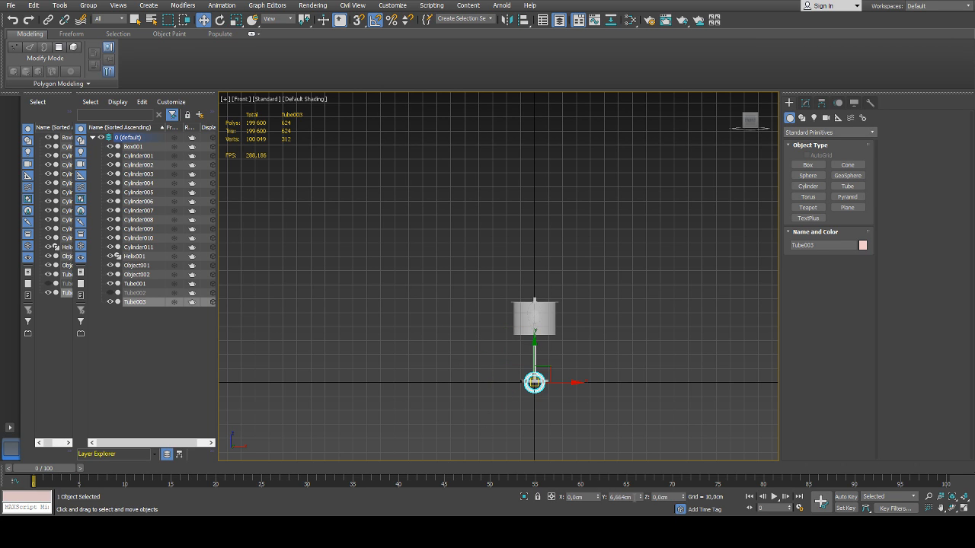
Move the ring up to the front surface of the lampshade, at about Y -16,774 cm and Z 49,037 cm
{"action": "key", "text": "p"}
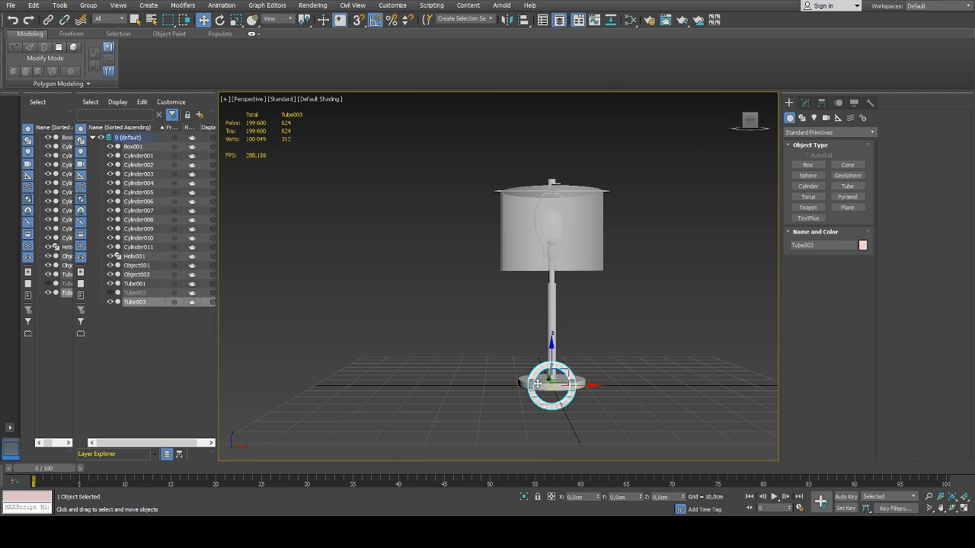
{"action": "left_click_drag", "start_coordinate": [538, 370], "coordinate": [602, 218]}
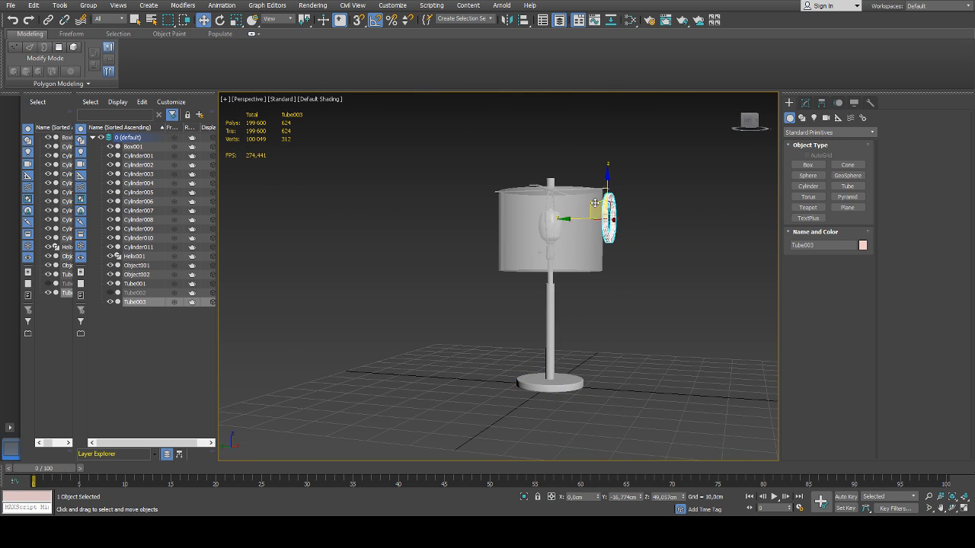
{"action": "scroll", "coordinate": [600, 206], "scroll_direction": "up", "scroll_amount": 5}
Resize the ring to Radius 1 2,345 cm, Radius 2 1,373 cm and height 0,532 cm, with one height segment
{"action": "left_click", "coordinate": [805, 103]}
{"action": "middle_click_drag", "start_coordinate": [722, 275], "coordinate": [657, 263], "text": "alt"}
{"action": "left_click_drag", "start_coordinate": [864, 299], "coordinate": [844, 13]}
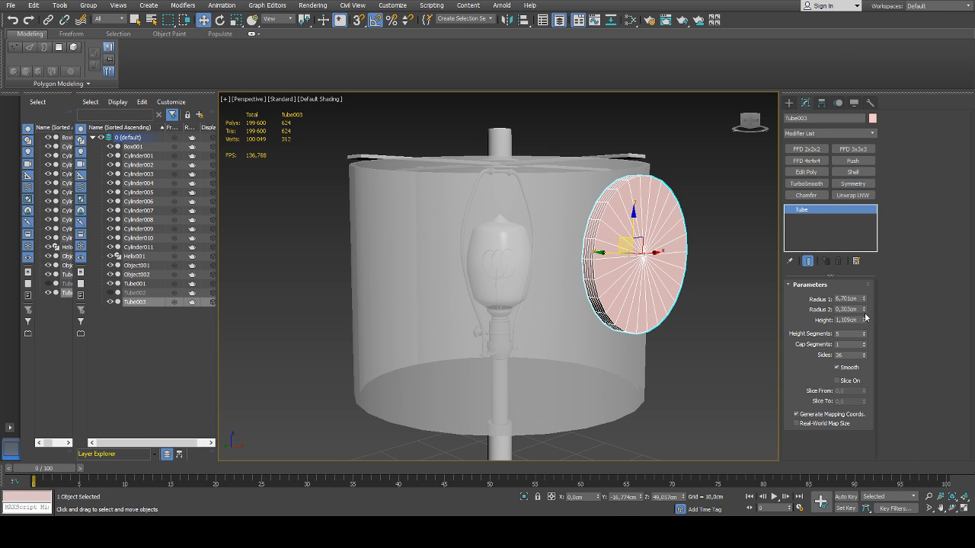
{"action": "left_click_drag", "start_coordinate": [865, 313], "coordinate": [865, 349]}
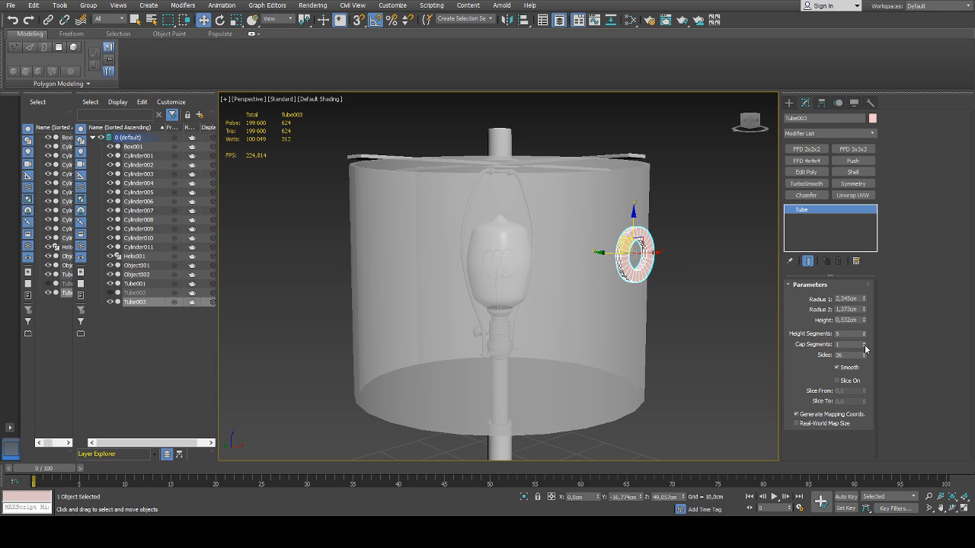
{"action": "right_click", "coordinate": [865, 336]}
{"action": "middle_click_drag", "start_coordinate": [674, 283], "coordinate": [645, 292], "text": "alt"}
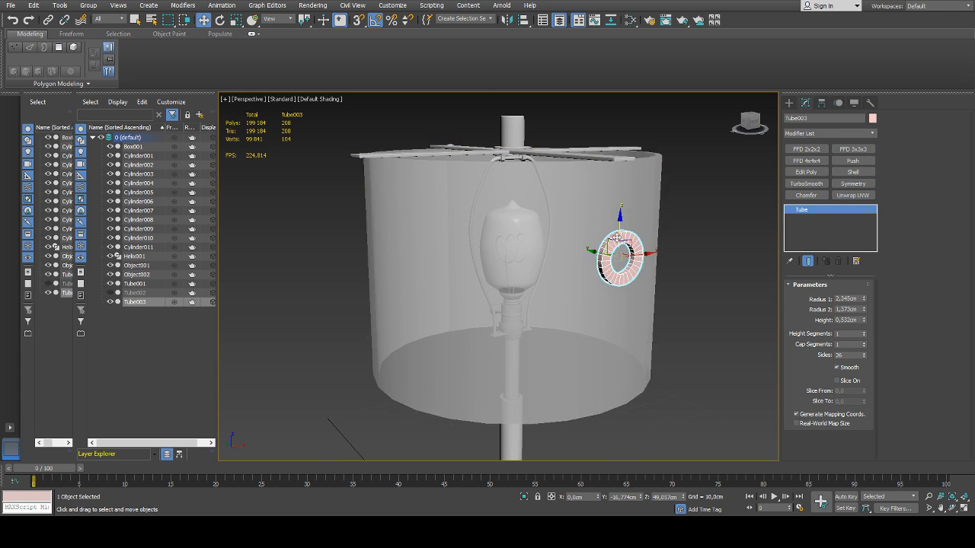
{"action": "scroll", "coordinate": [616, 237], "scroll_direction": "up", "scroll_amount": 5}
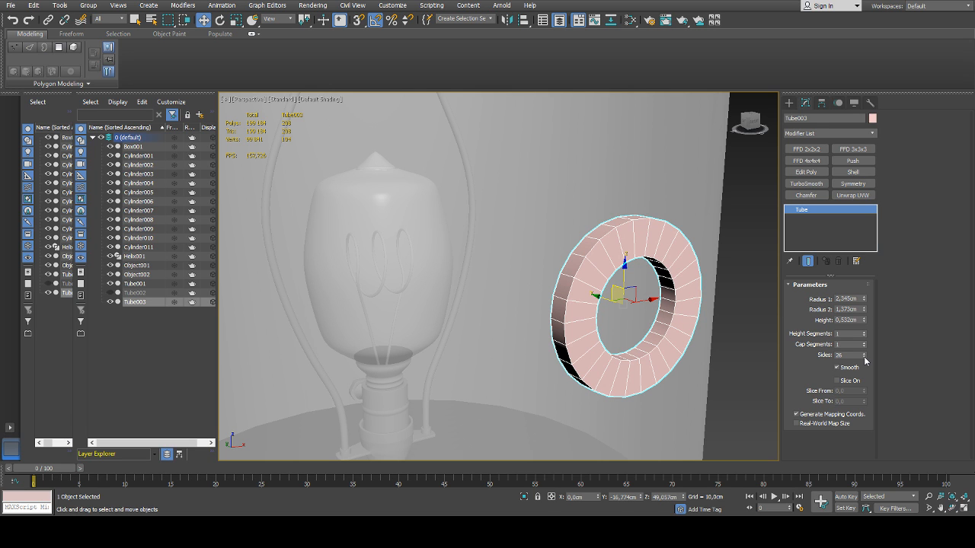
Raise the ring to Z 53,873 cm below the cross bars and enlarge its radii to 2,955 cm and 2,266 cm
{"action": "key", "text": "f"}
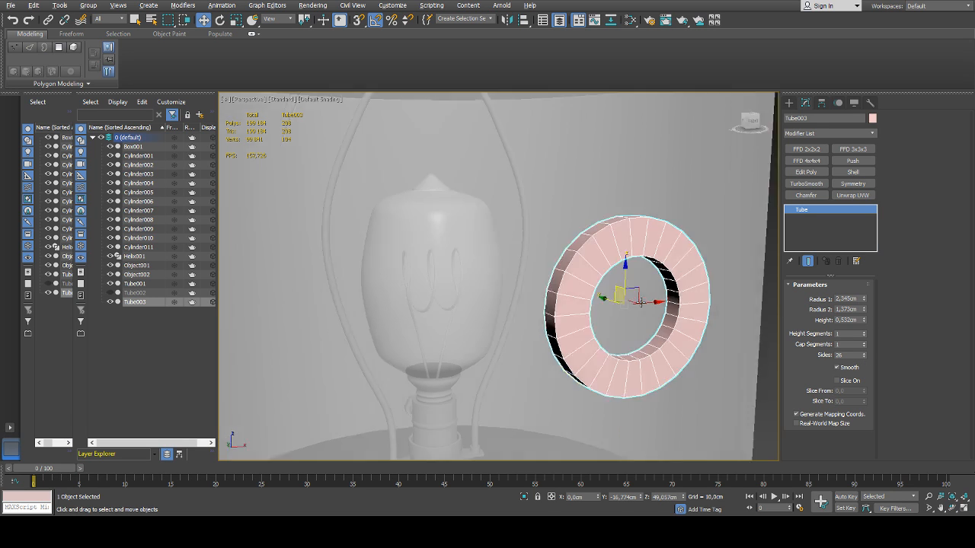
{"action": "scroll", "coordinate": [536, 225], "scroll_direction": "up", "scroll_amount": 4}
{"action": "scroll", "coordinate": [536, 225], "scroll_direction": "up", "scroll_amount": 3}
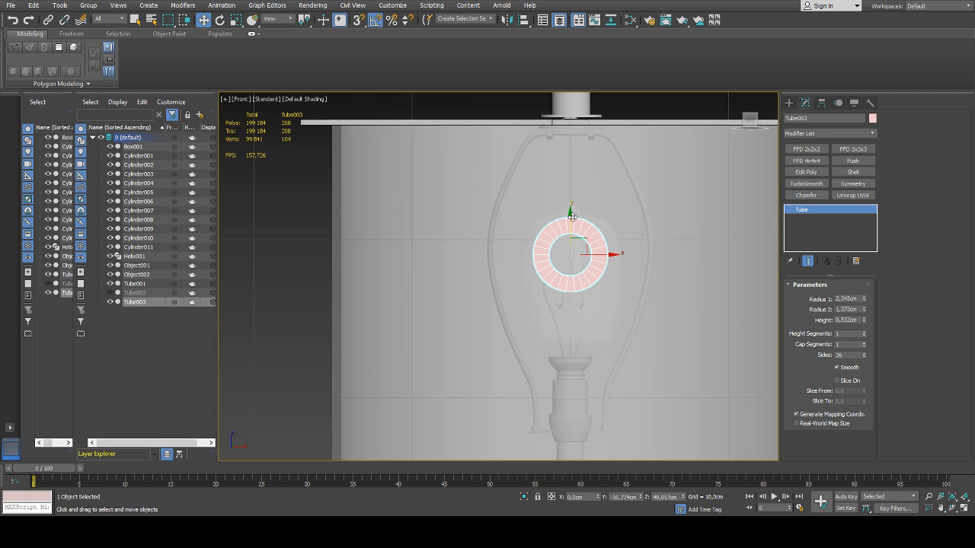
{"action": "left_click_drag", "start_coordinate": [570, 219], "coordinate": [571, 143]}
{"action": "left_click_drag", "start_coordinate": [865, 302], "coordinate": [863, 280]}
Shift the ring closer to the shade at Y -16,45 cm and thin its height to 0,342 cm
{"action": "middle_click_drag", "start_coordinate": [585, 258], "coordinate": [680, 268], "text": "alt"}
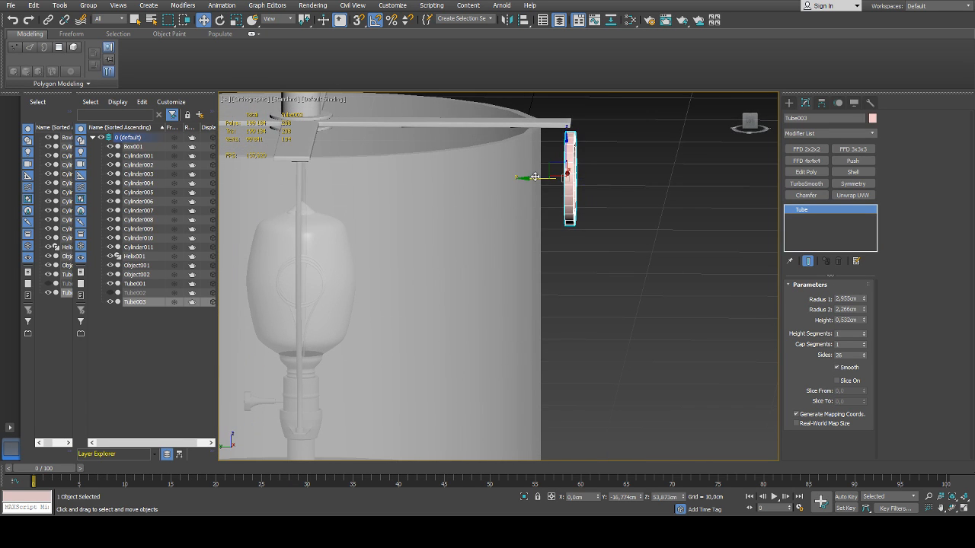
{"action": "left_click_drag", "start_coordinate": [535, 176], "coordinate": [529, 178]}
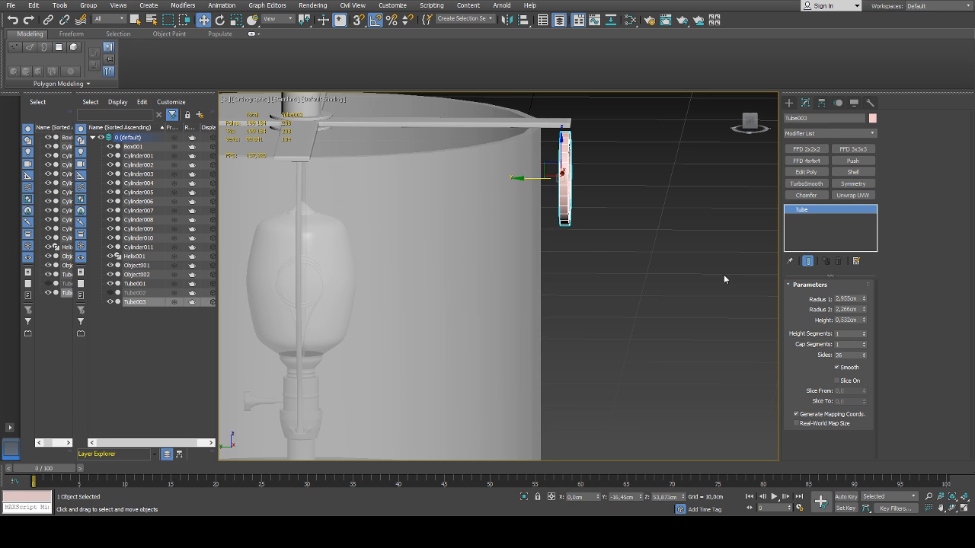
{"action": "key", "text": "p"}
{"action": "middle_click_drag", "start_coordinate": [704, 285], "coordinate": [611, 281], "text": "alt"}
{"action": "scroll", "coordinate": [612, 280], "scroll_direction": "down", "scroll_amount": 5}
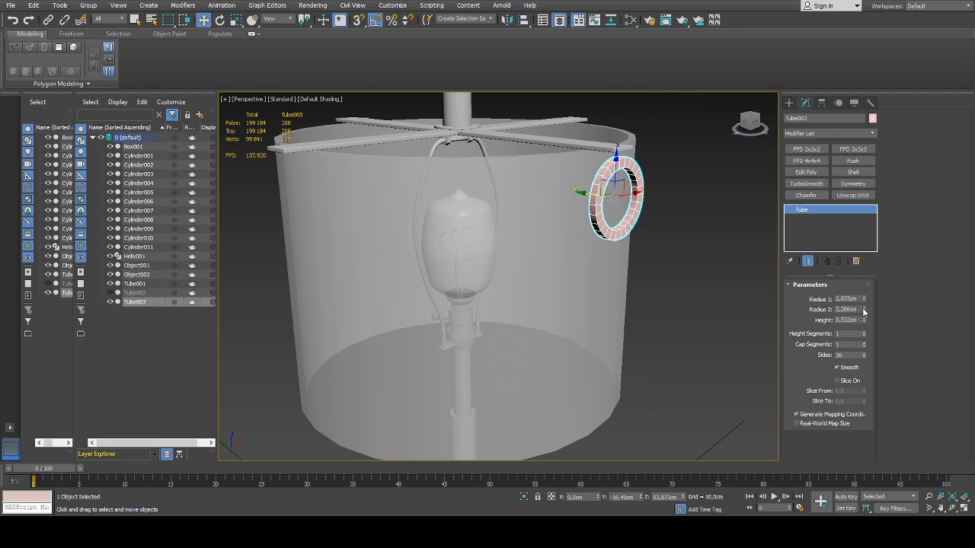
{"action": "left_click_drag", "start_coordinate": [863, 321], "coordinate": [863, 339]}
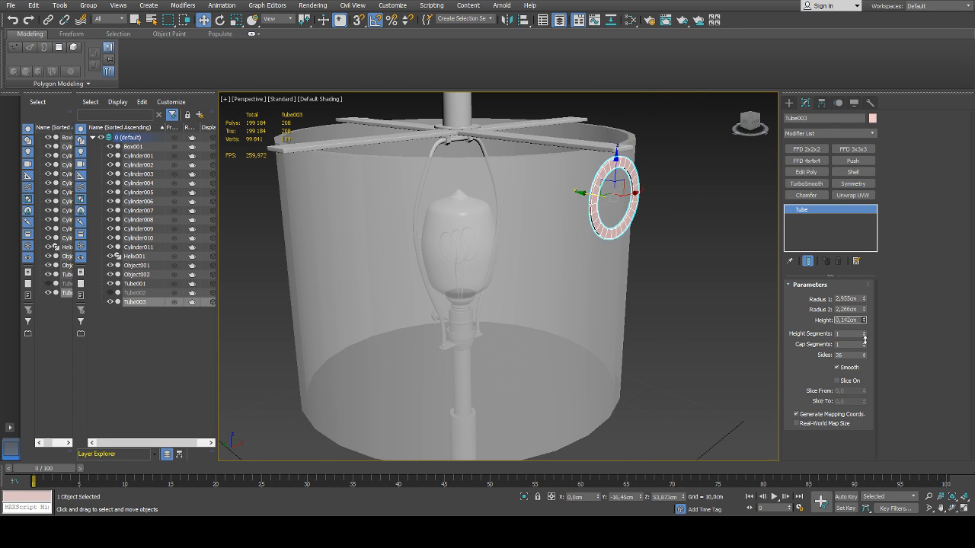
Move only the ring's pivot to the lamp's central axis by setting its Y to 0 cm
{"action": "mouse_move", "coordinate": [682, 273]}
{"action": "middle_mouse_down", "text": "alt"}
{"action": "mouse_move", "coordinate": [707, 275]}
{"action": "mouse_move", "coordinate": [628, 274]}
{"action": "mouse_move", "coordinate": [684, 289]}
{"action": "middle_mouse_up", "text": "alt"}
{"action": "left_click", "coordinate": [821, 102]}
{"action": "left_click", "coordinate": [823, 173]}
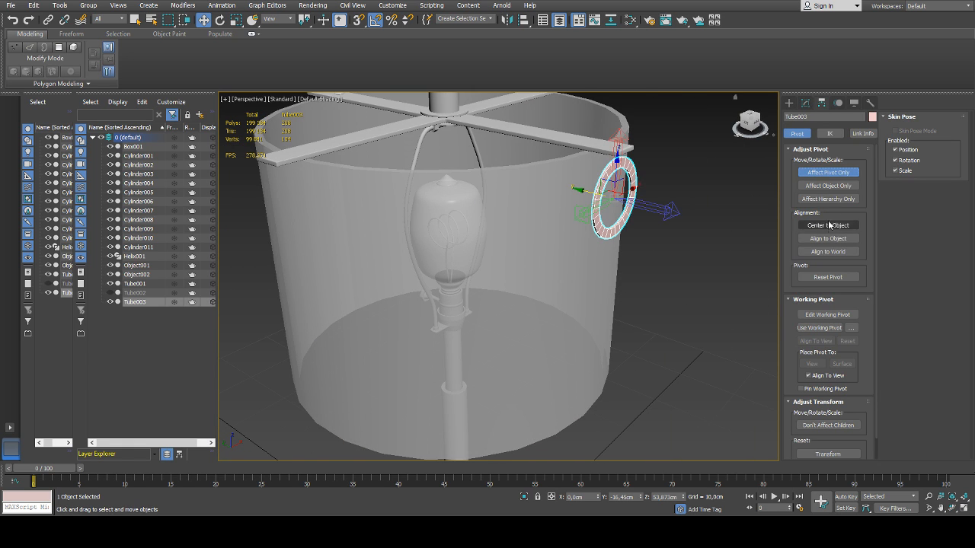
{"action": "right_click", "coordinate": [640, 497]}
{"action": "left_click", "coordinate": [828, 172]}
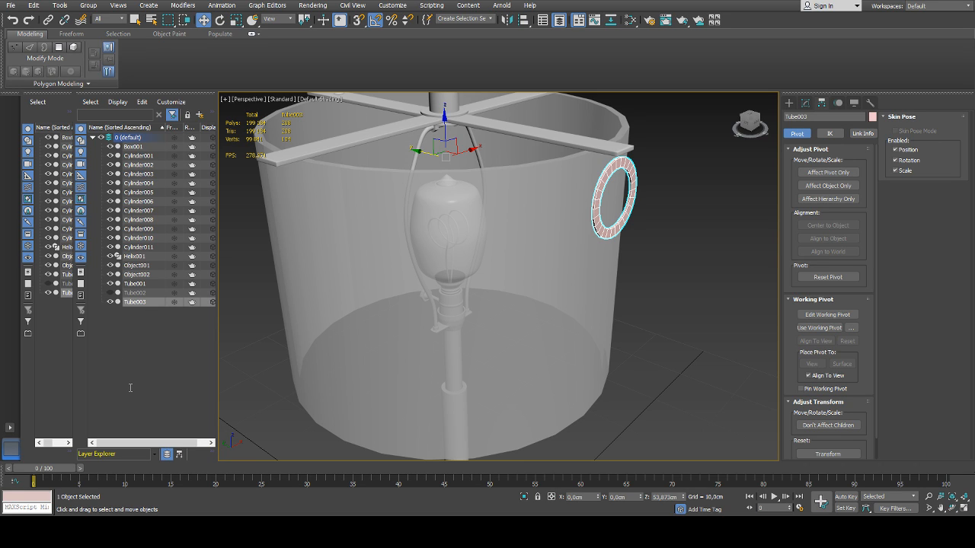
Array the ring around the lamp's central axis to form a band of 18 evenly spaced rings around the shade
{"action": "left_click", "coordinate": [327, 399]}
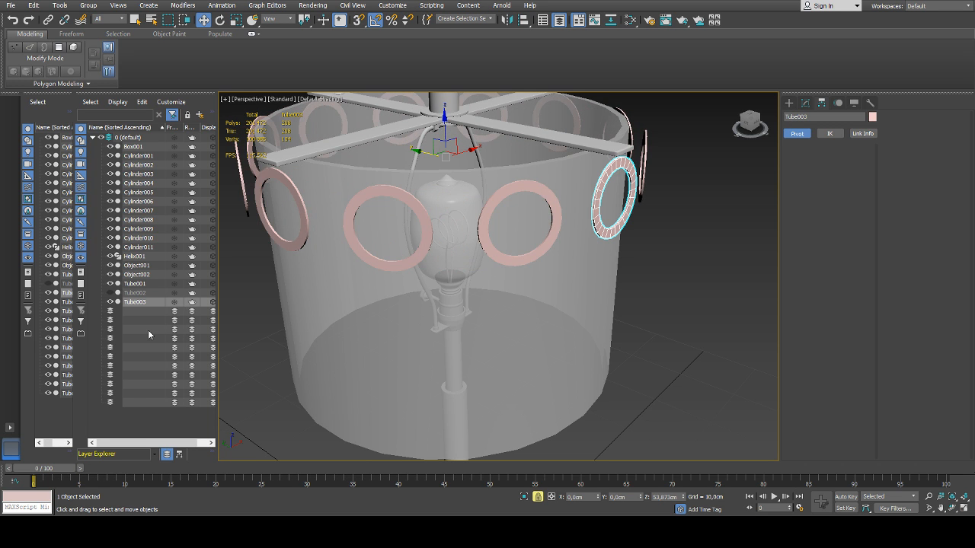
{"action": "middle_click_drag", "start_coordinate": [363, 342], "coordinate": [376, 327], "text": "alt"}
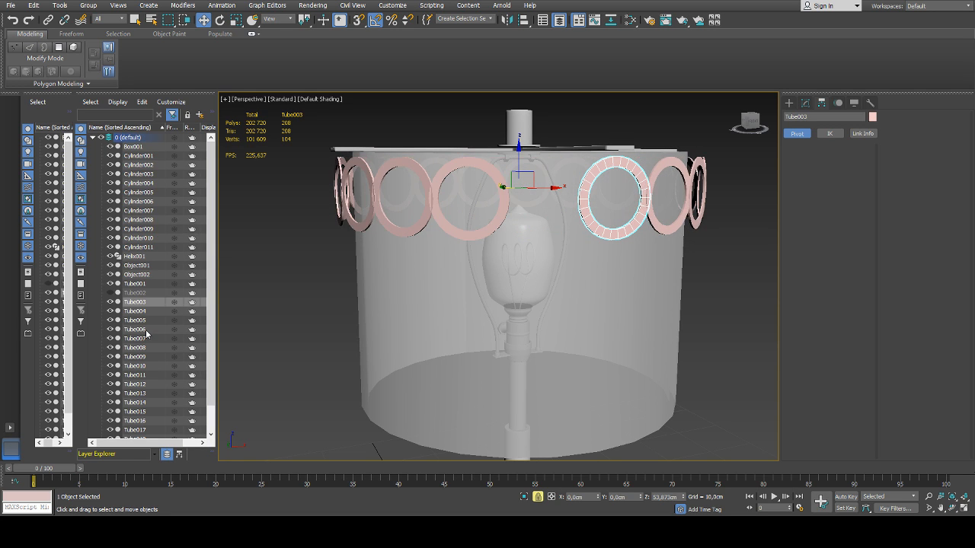
{"action": "middle_click_drag", "start_coordinate": [332, 327], "coordinate": [486, 301], "text": "alt"}
{"action": "scroll", "coordinate": [487, 301], "scroll_direction": "down", "scroll_amount": 5}
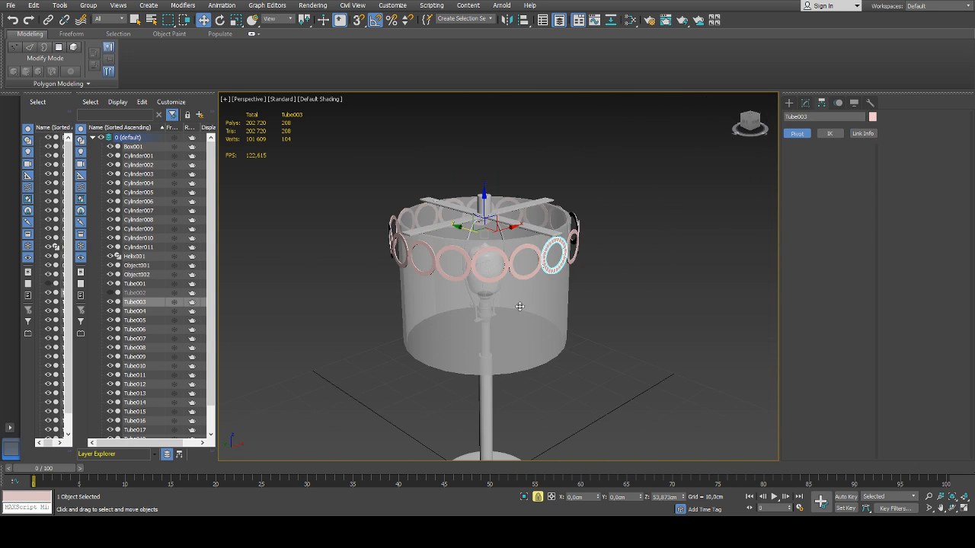
{"action": "middle_click_drag", "start_coordinate": [612, 304], "coordinate": [622, 320], "text": "alt"}
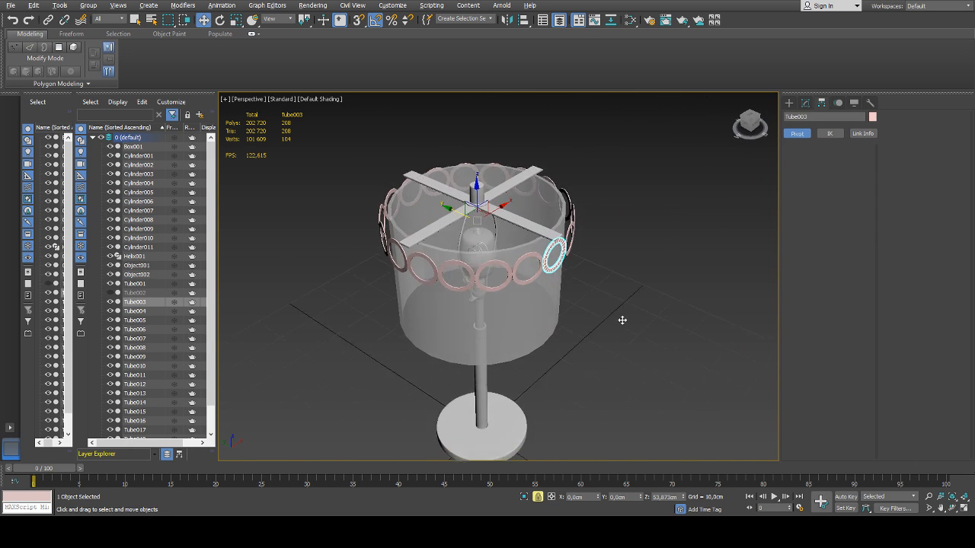
{"action": "left_click", "coordinate": [307, 435]}
{"action": "middle_click_drag", "start_coordinate": [593, 316], "coordinate": [542, 261], "text": "alt"}
Select all 18 rings of the band and copy them straight down as a second row just beneath the first
{"action": "left_click", "coordinate": [144, 276]}
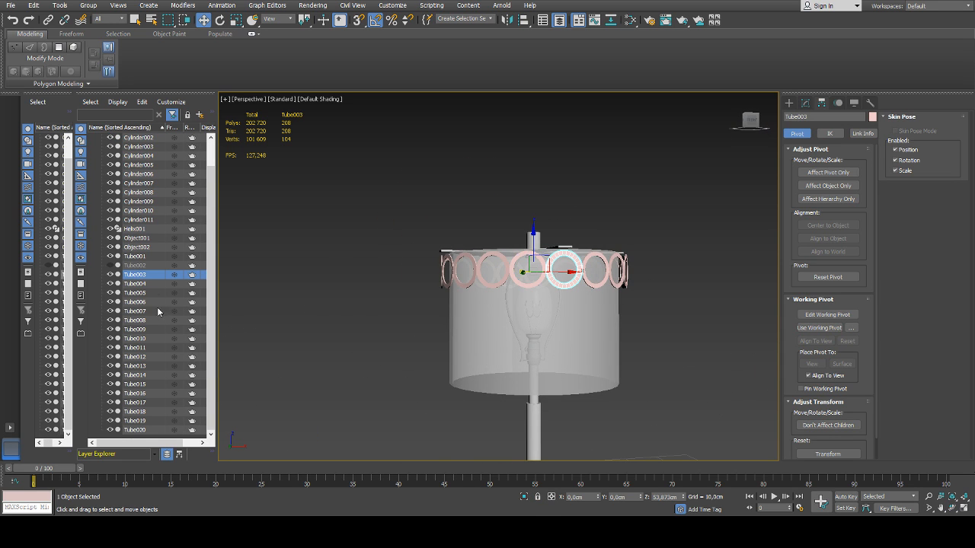
{"action": "left_click", "coordinate": [144, 430], "text": "shift"}
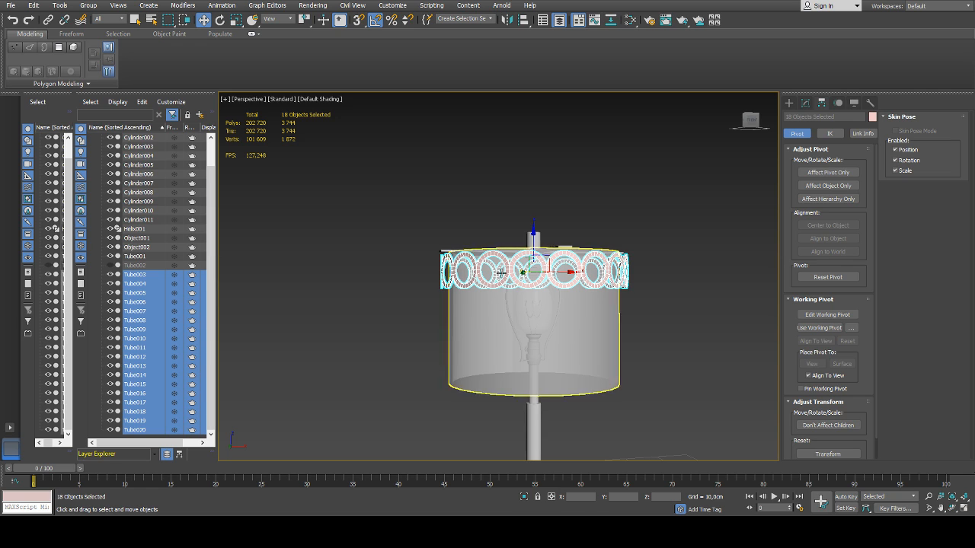
{"action": "left_click_drag", "start_coordinate": [532, 237], "coordinate": [530, 269], "text": "shift"}
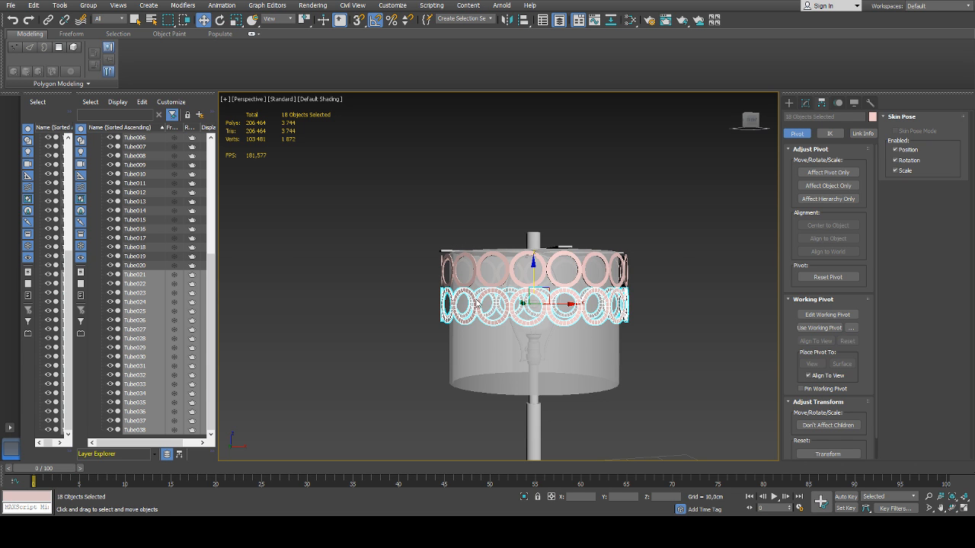
Working in the front view, copy the ring row downward twice more so the rows touch, making four stacked rows
{"action": "key", "text": "f"}
{"action": "scroll", "coordinate": [546, 227], "scroll_direction": "up", "scroll_amount": 8}
{"action": "scroll", "coordinate": [516, 218], "scroll_direction": "up", "scroll_amount": 3}
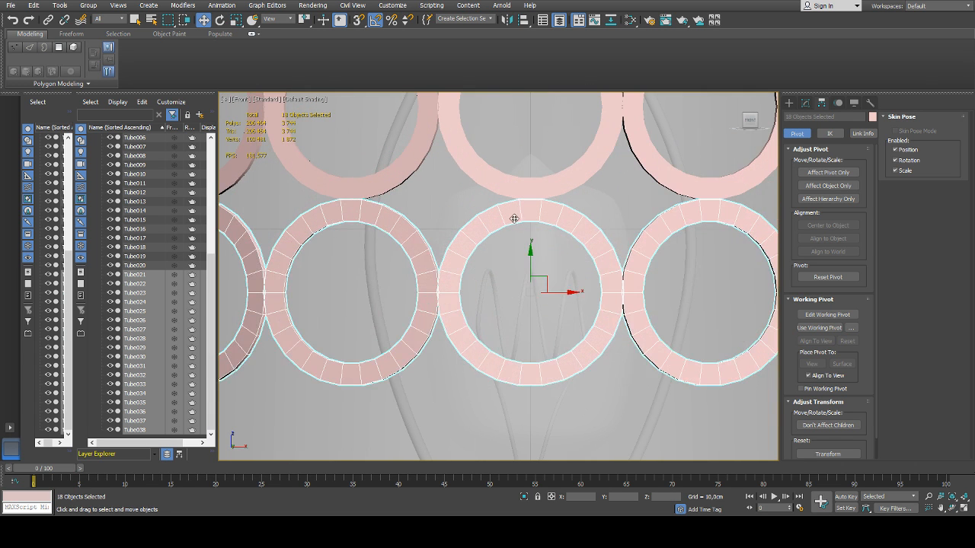
{"action": "left_click_drag", "start_coordinate": [531, 250], "coordinate": [533, 299]}
{"action": "scroll", "coordinate": [531, 251], "scroll_direction": "down", "scroll_amount": 9}
{"action": "scroll", "coordinate": [535, 219], "scroll_direction": "up", "scroll_amount": 6}
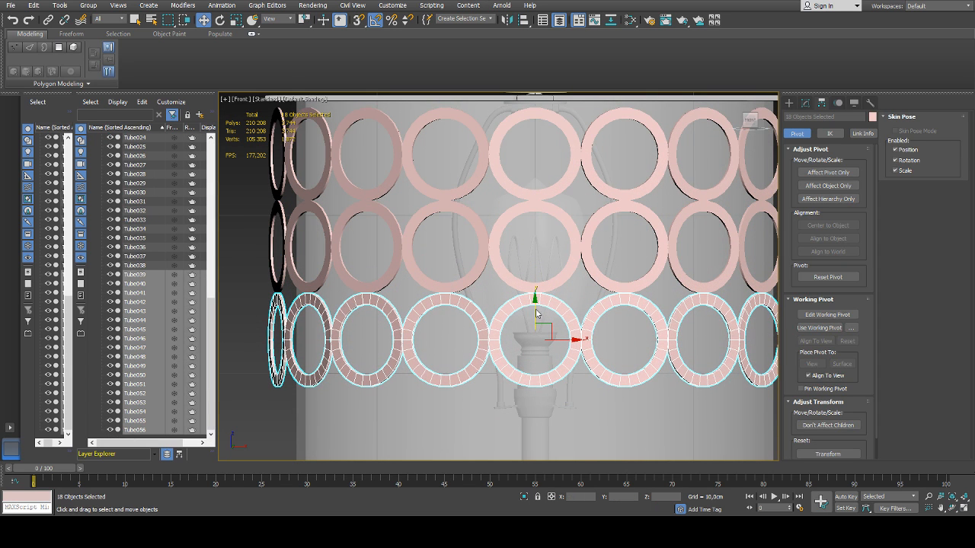
{"action": "middle_click_drag", "start_coordinate": [550, 328], "coordinate": [538, 217]}
{"action": "left_click_drag", "start_coordinate": [539, 203], "coordinate": [540, 296], "text": "shift"}
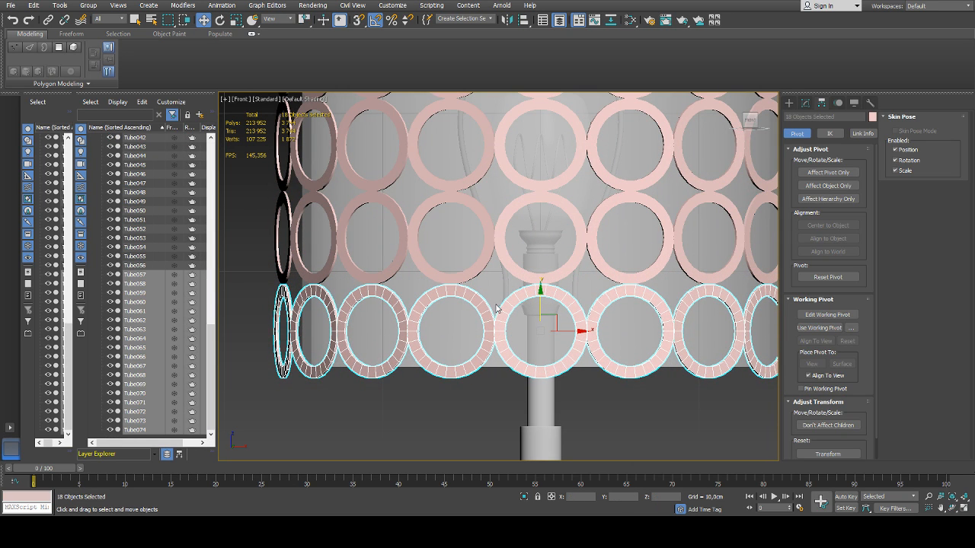
Back in the perspective view, select all 72 rings and assign them the lamp's grey material, then clear the selection
{"action": "scroll", "coordinate": [505, 289], "scroll_direction": "down", "scroll_amount": 6}
{"action": "key", "text": "p"}
{"action": "middle_click_drag", "start_coordinate": [505, 288], "coordinate": [552, 292], "text": "alt"}
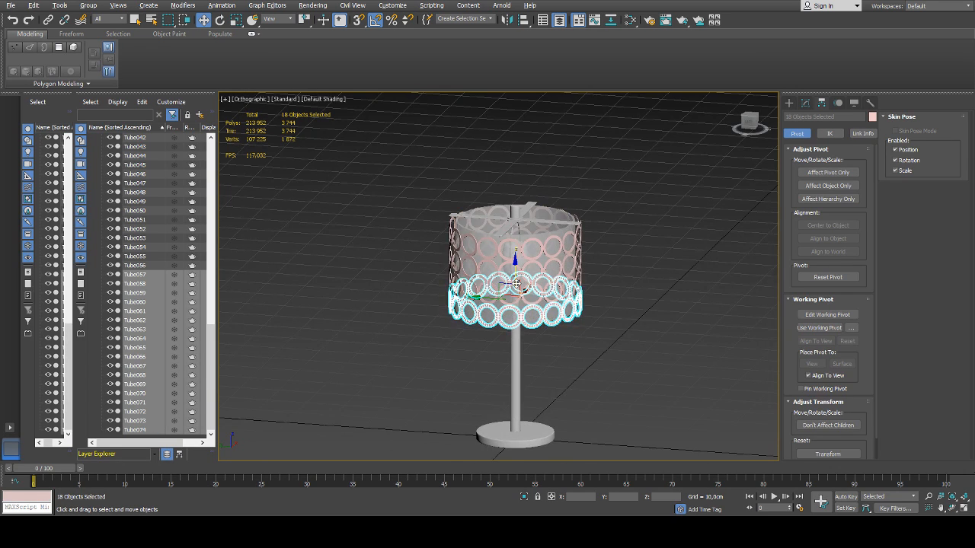
{"action": "scroll", "coordinate": [517, 282], "scroll_direction": "up", "scroll_amount": 1}
{"action": "left_click_drag", "start_coordinate": [212, 324], "coordinate": [223, 182]}
{"action": "left_click", "coordinate": [150, 227]}
{"action": "scroll", "coordinate": [158, 263], "scroll_direction": "down", "scroll_amount": 16}
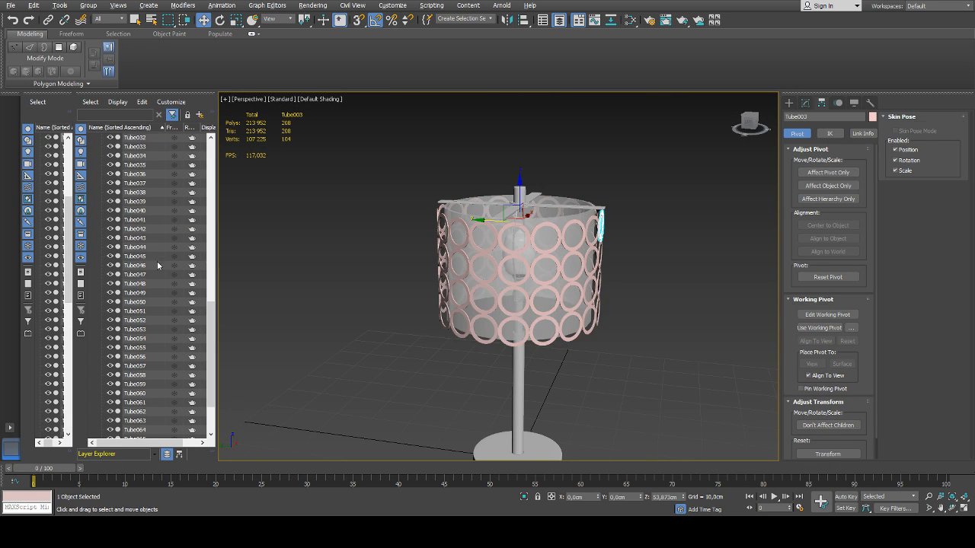
{"action": "left_click", "coordinate": [151, 428], "text": "shift"}
{"action": "scroll", "coordinate": [415, 272], "scroll_direction": "up", "scroll_amount": 2}
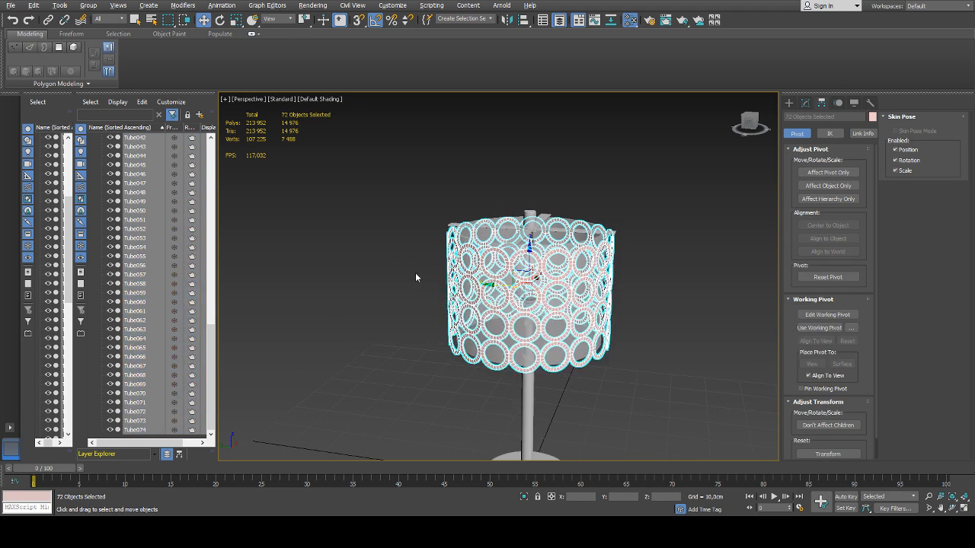
{"action": "left_click", "coordinate": [555, 196]}
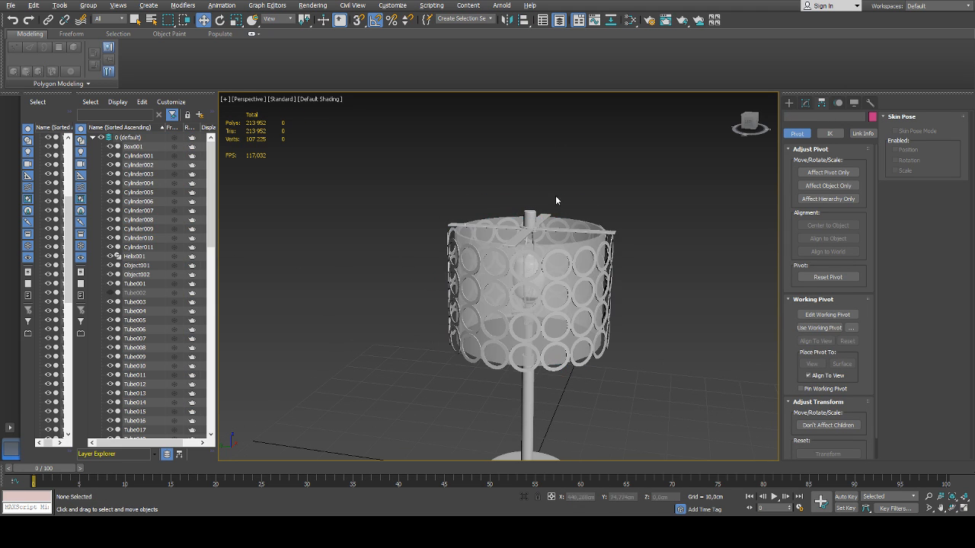
Switch to Photos and place the lamp's reference photo beside the maximized 3ds Max window for comparison
{"action": "middle_click_drag", "start_coordinate": [561, 228], "coordinate": [569, 249], "text": "alt"}
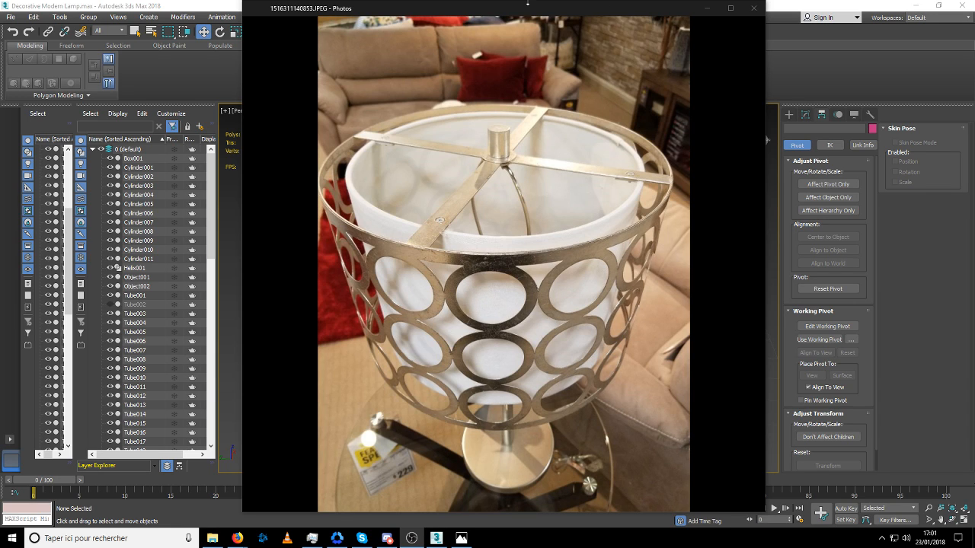
{"action": "left_click_drag", "start_coordinate": [524, 11], "coordinate": [2, 46]}
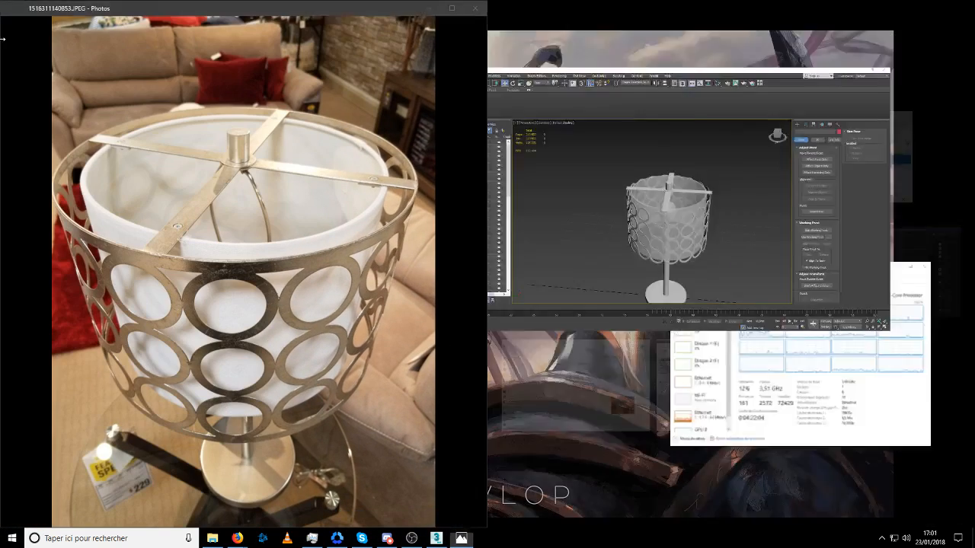
{"action": "left_click", "coordinate": [741, 190]}
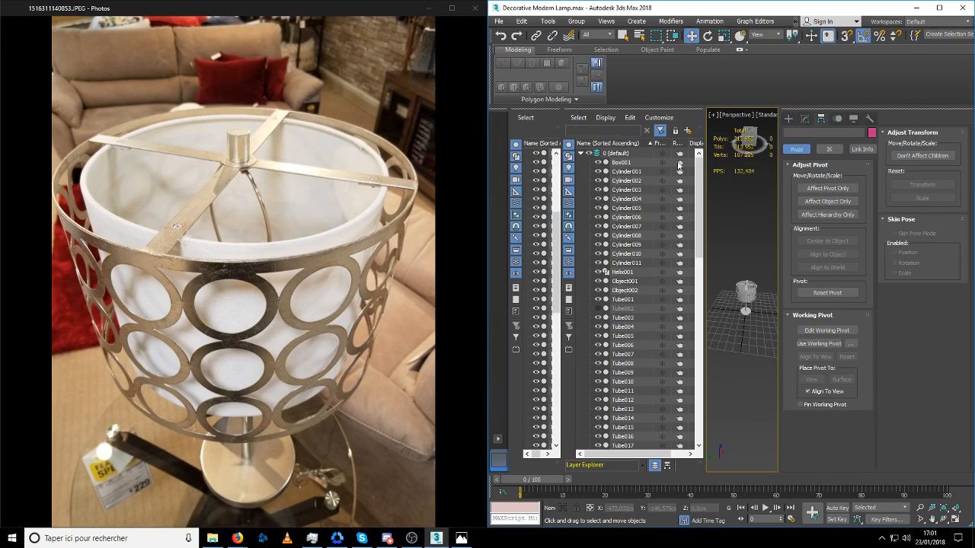
{"action": "left_click_drag", "start_coordinate": [673, 8], "coordinate": [531, 2]}
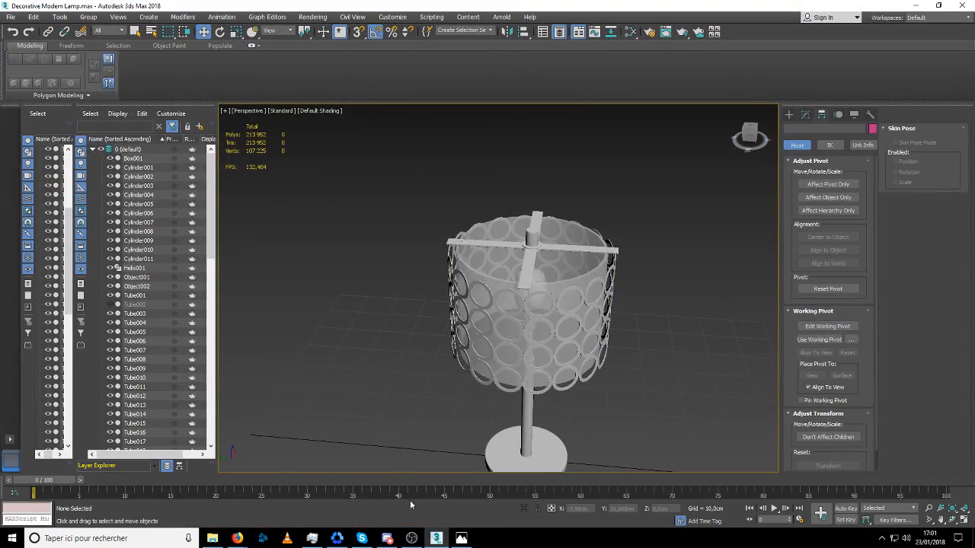
{"action": "left_click", "coordinate": [461, 539]}
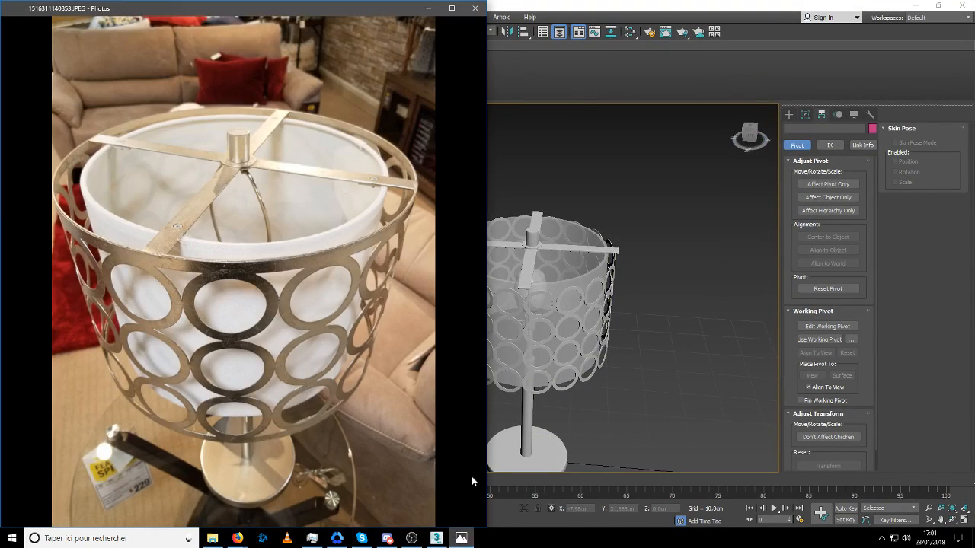
{"action": "left_click", "coordinate": [547, 248]}
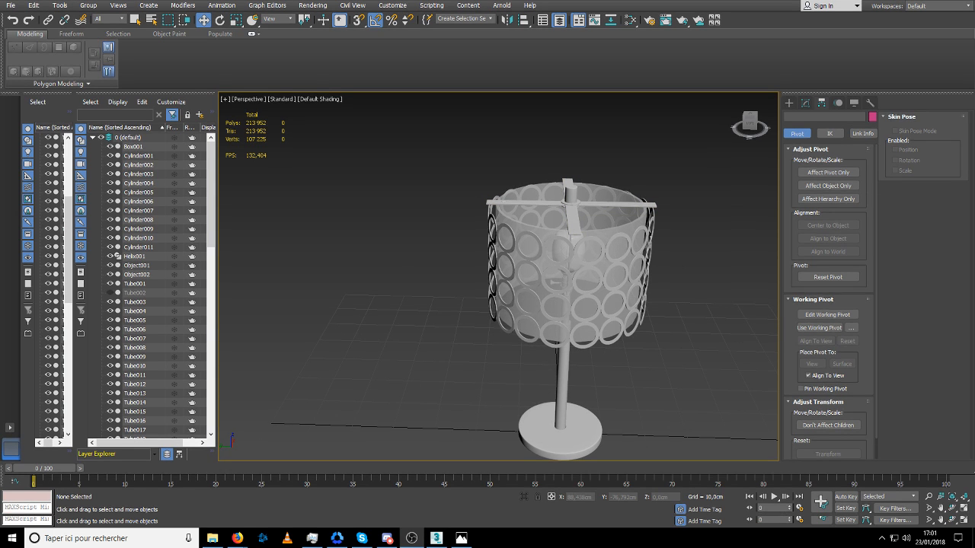
Examine the four ring rows from several angles and compare their number, size and spacing with the reference photos
{"action": "middle_click_drag", "start_coordinate": [570, 264], "coordinate": [493, 273]}
{"action": "scroll", "coordinate": [482, 275], "scroll_direction": "up", "scroll_amount": 3}
{"action": "scroll", "coordinate": [481, 274], "scroll_direction": "up", "scroll_amount": 2}
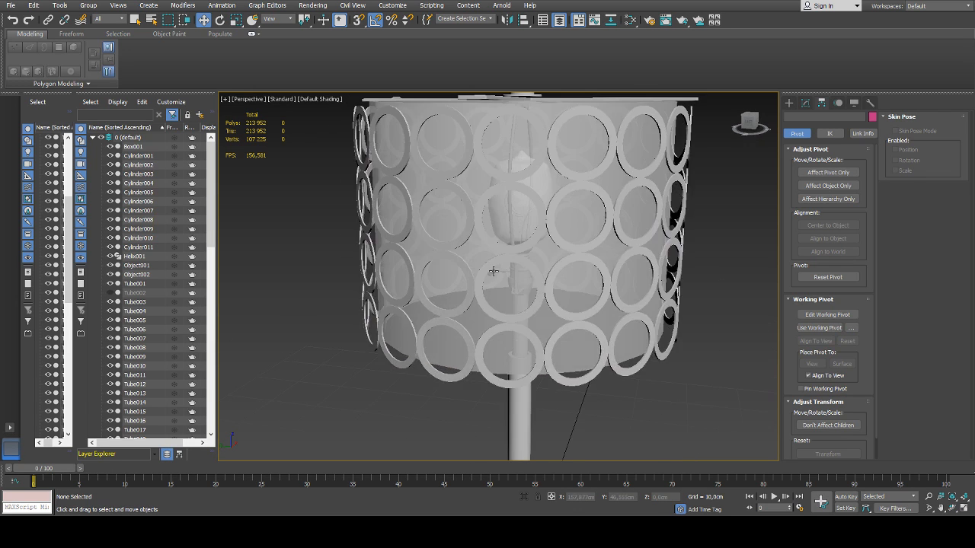
{"action": "scroll", "coordinate": [494, 275], "scroll_direction": "down", "scroll_amount": 4}
{"action": "middle_click_drag", "start_coordinate": [601, 264], "coordinate": [616, 279], "text": "alt"}
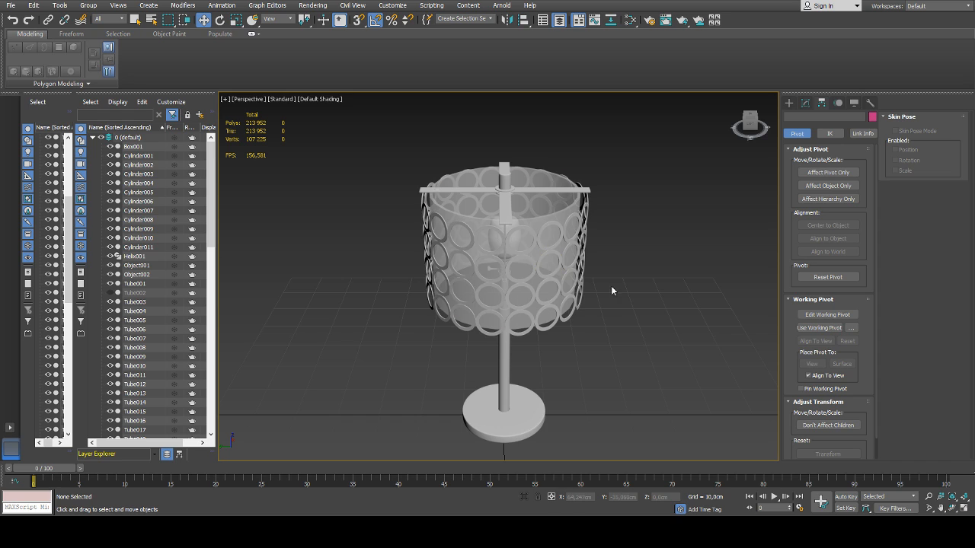
{"action": "middle_click_drag", "start_coordinate": [611, 283], "coordinate": [622, 272], "text": "alt"}
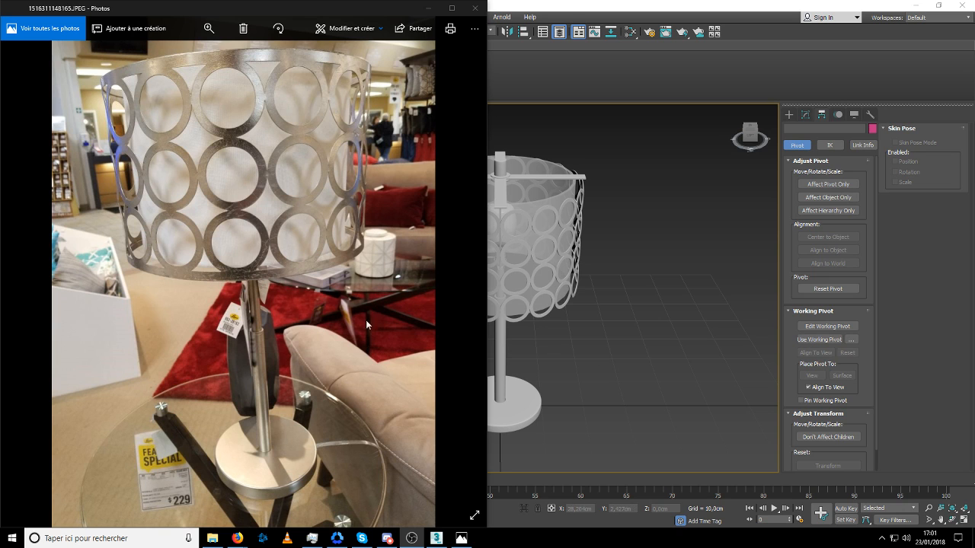
{"action": "left_click", "coordinate": [354, 344]}
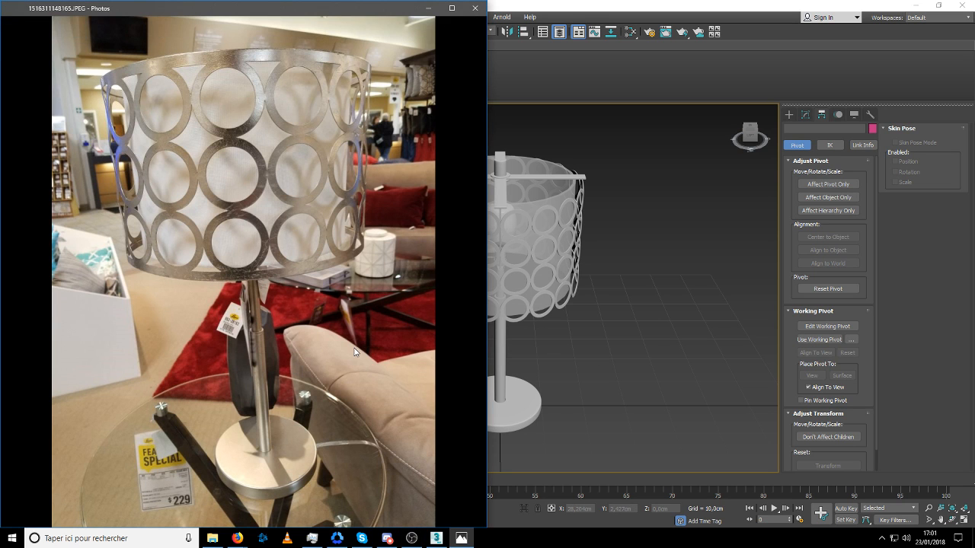
{"action": "middle_click_drag", "start_coordinate": [554, 296], "coordinate": [638, 290]}
{"action": "left_click", "coordinate": [464, 538]}
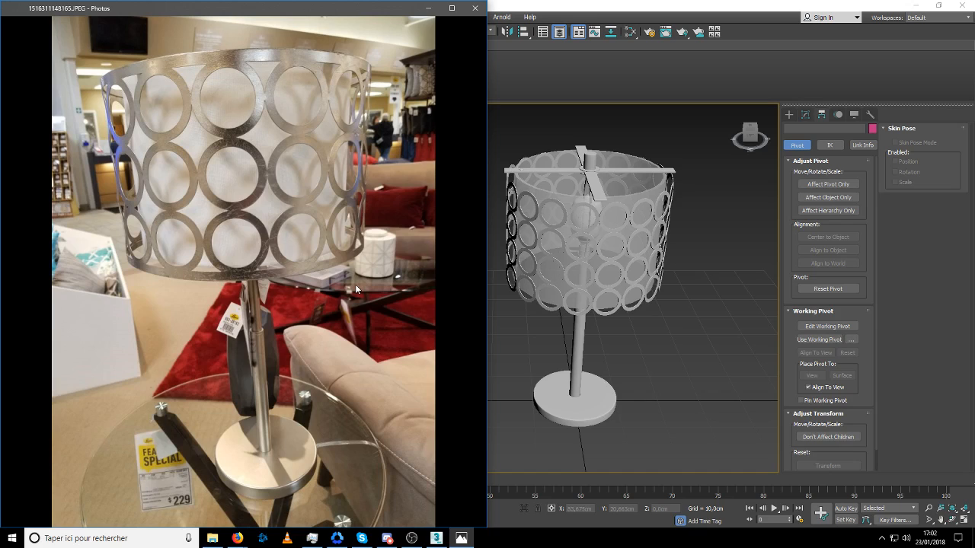